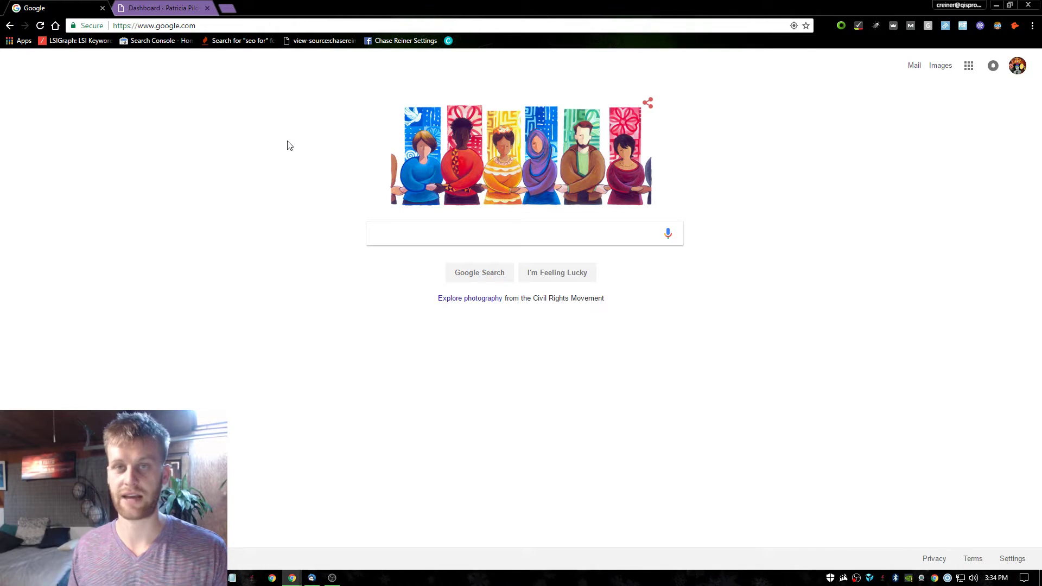
Load seoprofiler.com in the current Chrome tab.
{"action": "left_click", "coordinate": [374, 238]}
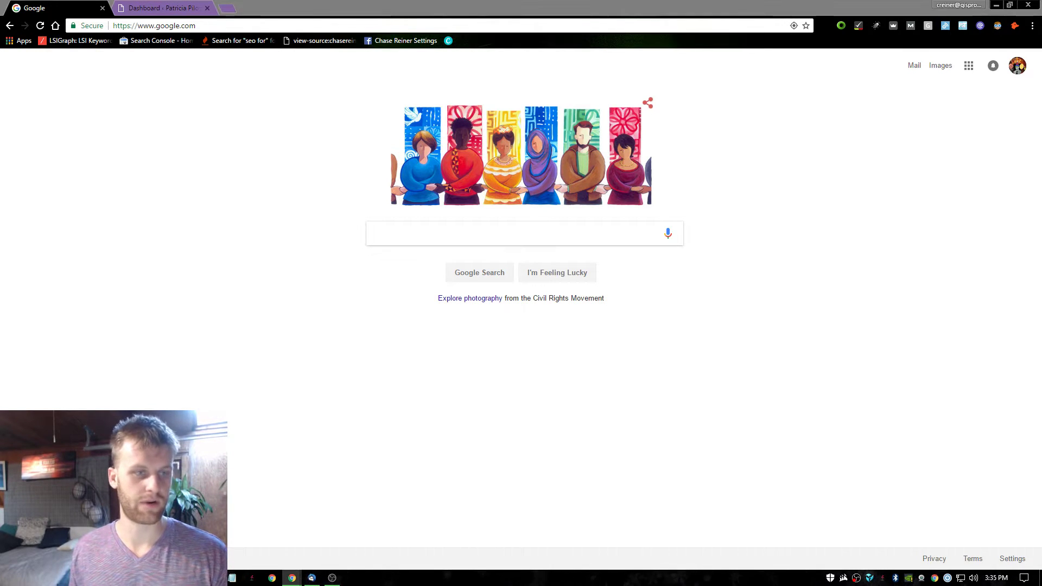
{"action": "left_click", "coordinate": [116, 169]}
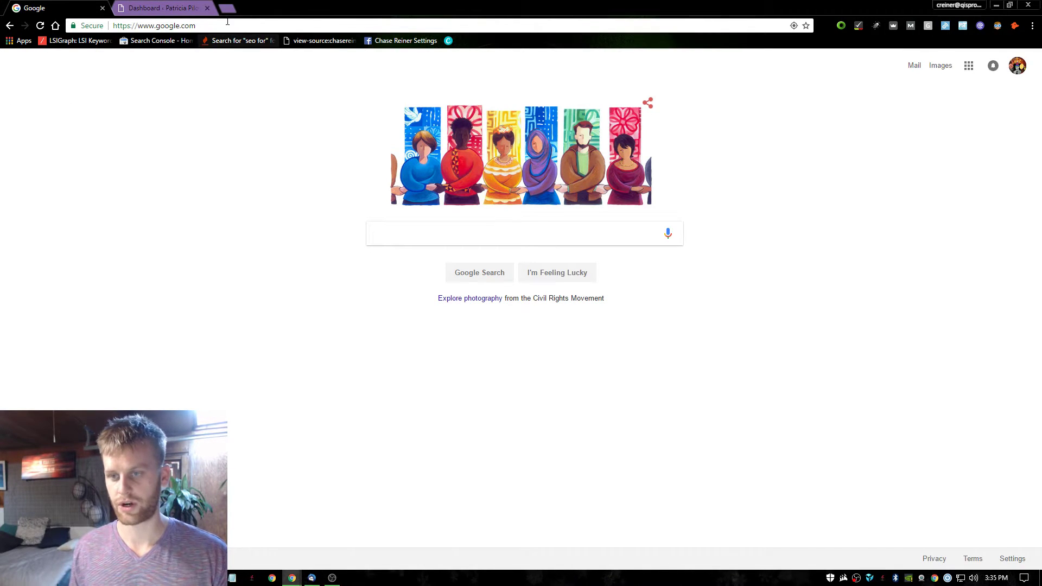
{"action": "left_click", "coordinate": [132, 21]}
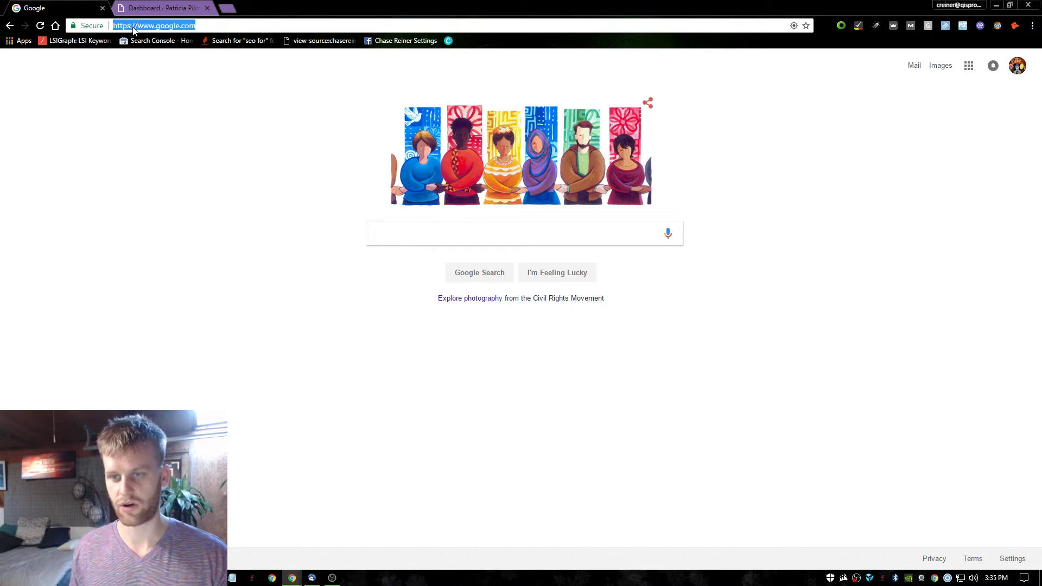
{"action": "type", "text": "seop"}
{"action": "key", "text": "Return"}
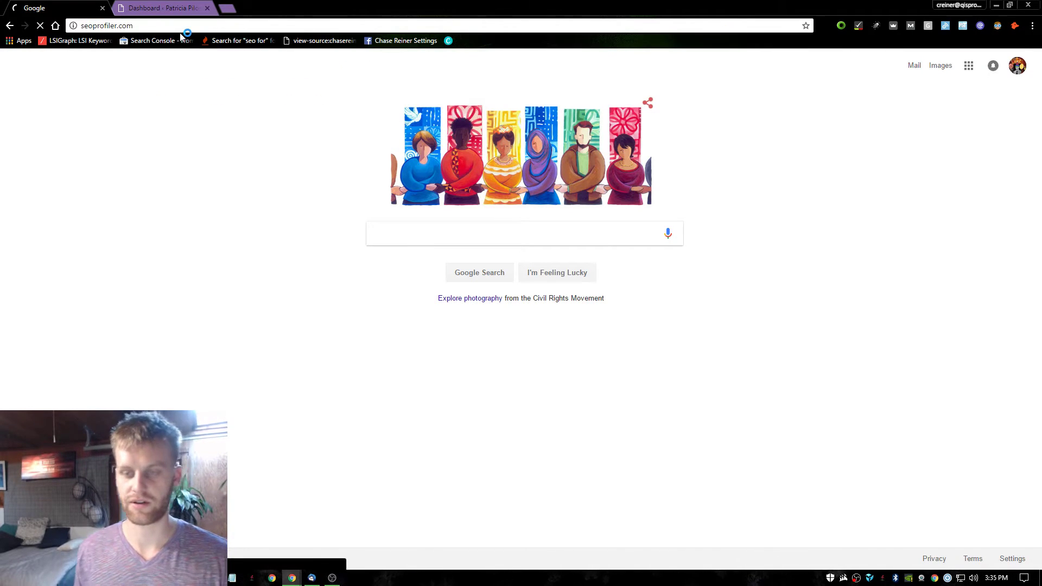
Open google.com in a new tab and go to Google My Business from the apps grid.
{"action": "key", "text": "ctrl+t"}
{"action": "type", "text": "goog"}
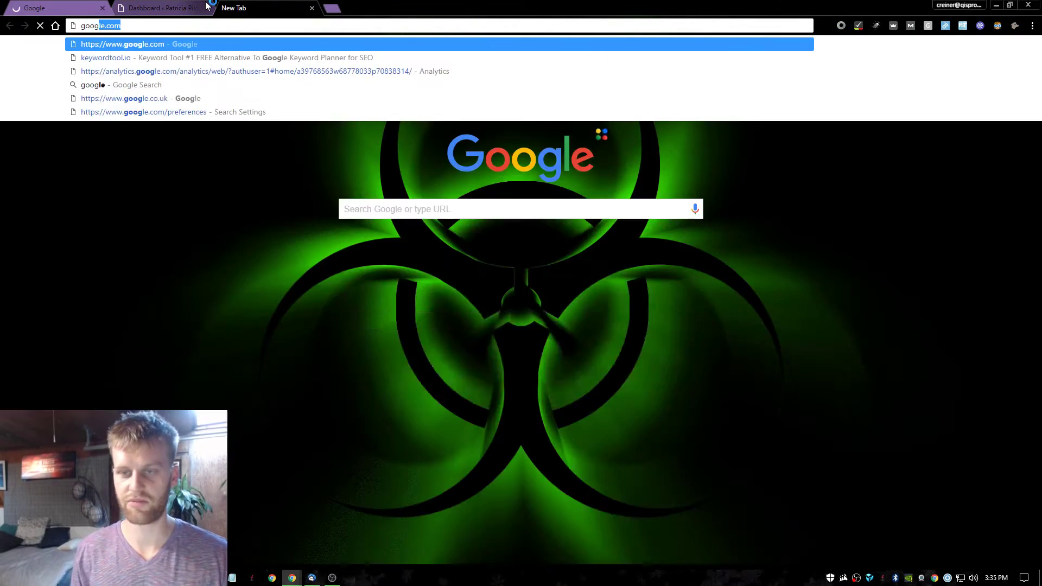
{"action": "key", "text": "Return"}
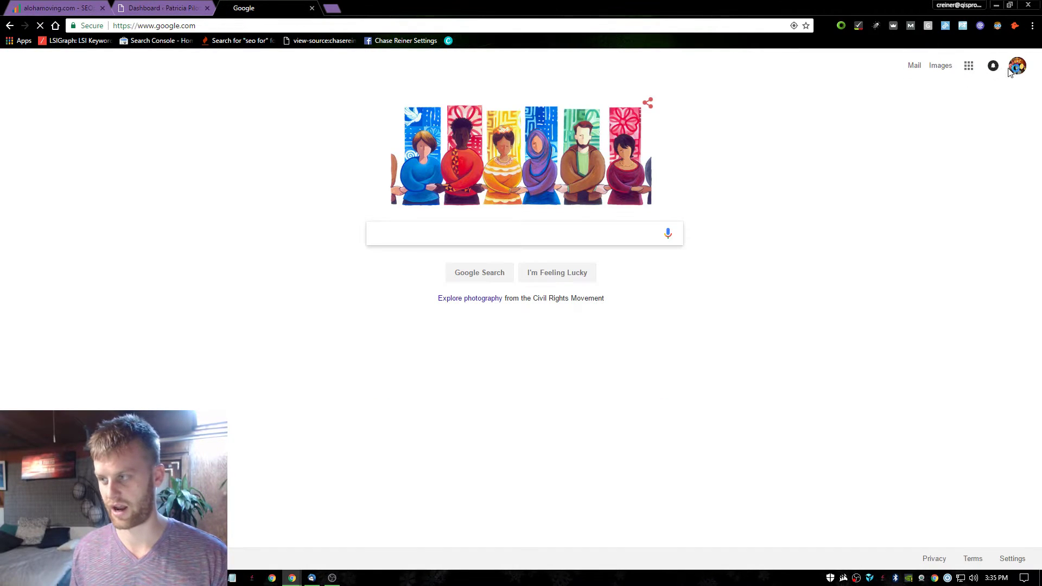
{"action": "left_click", "coordinate": [1018, 66]}
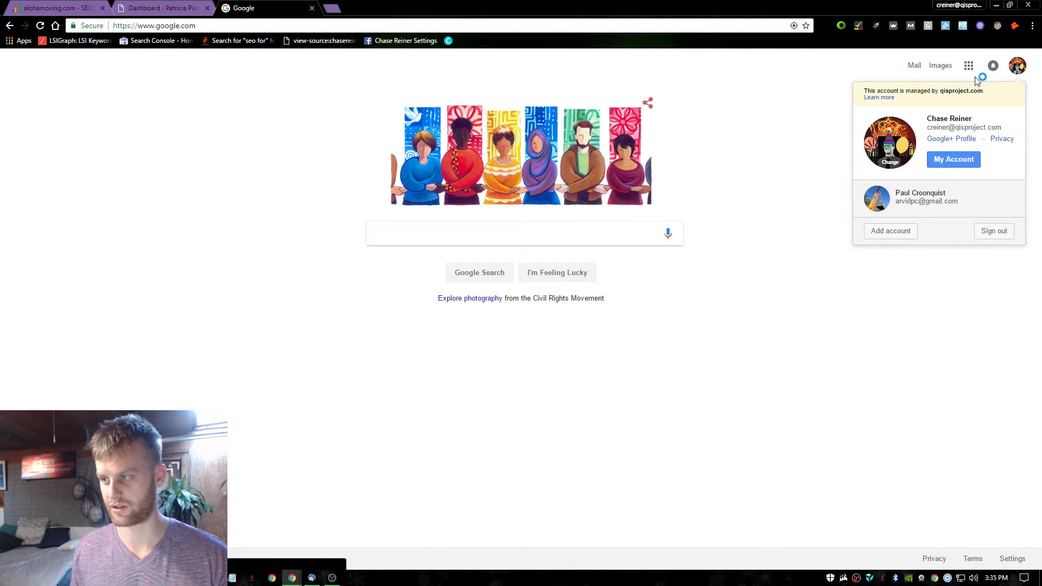
{"action": "left_click", "coordinate": [969, 65]}
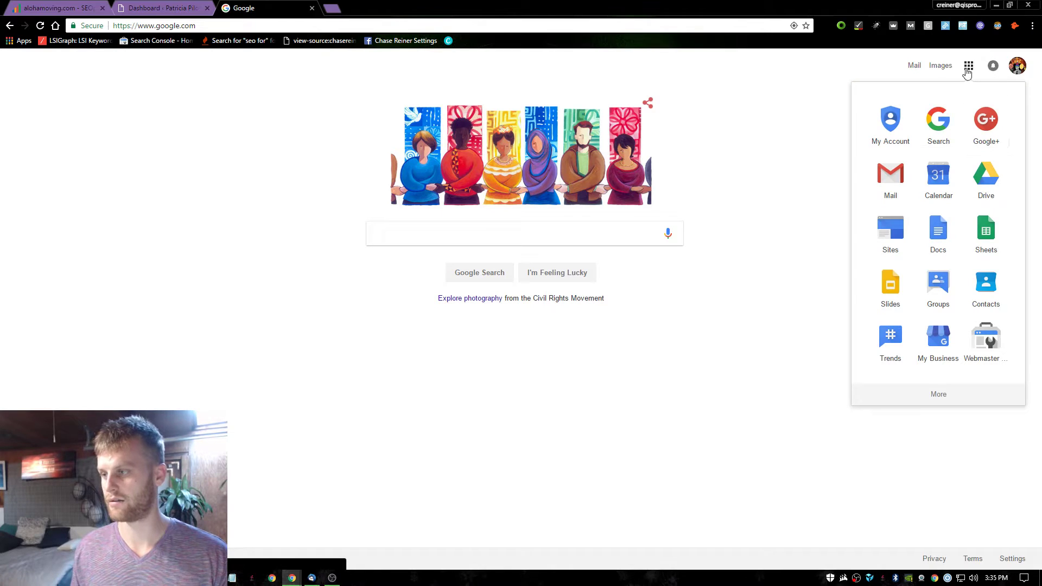
{"action": "scroll", "coordinate": [945, 162], "scroll_direction": "down", "scroll_amount": 2}
{"action": "left_click", "coordinate": [927, 268]}
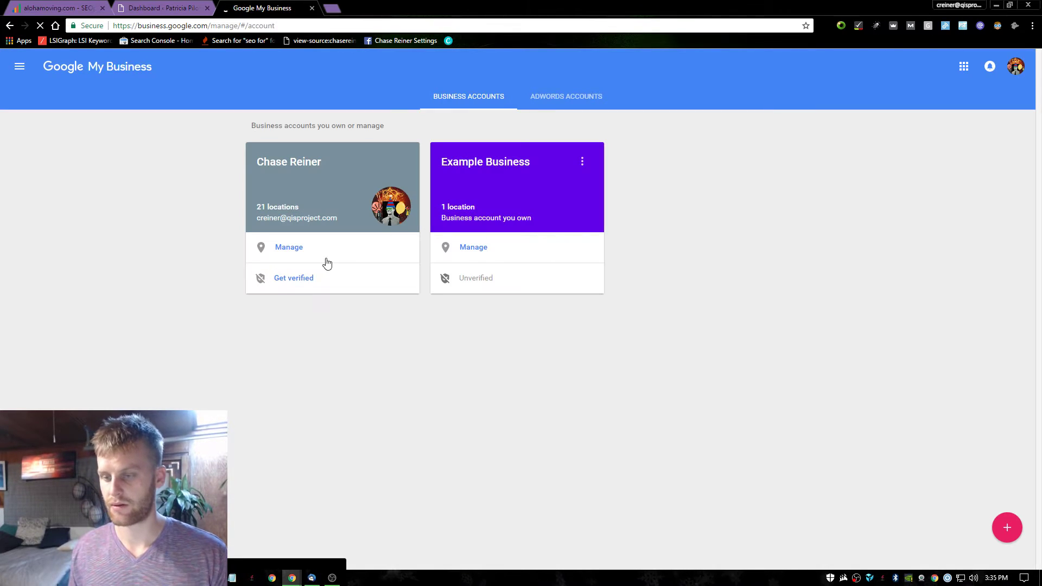
Open the main account's locations and scroll through its 21 listings.
{"action": "left_click", "coordinate": [325, 264]}
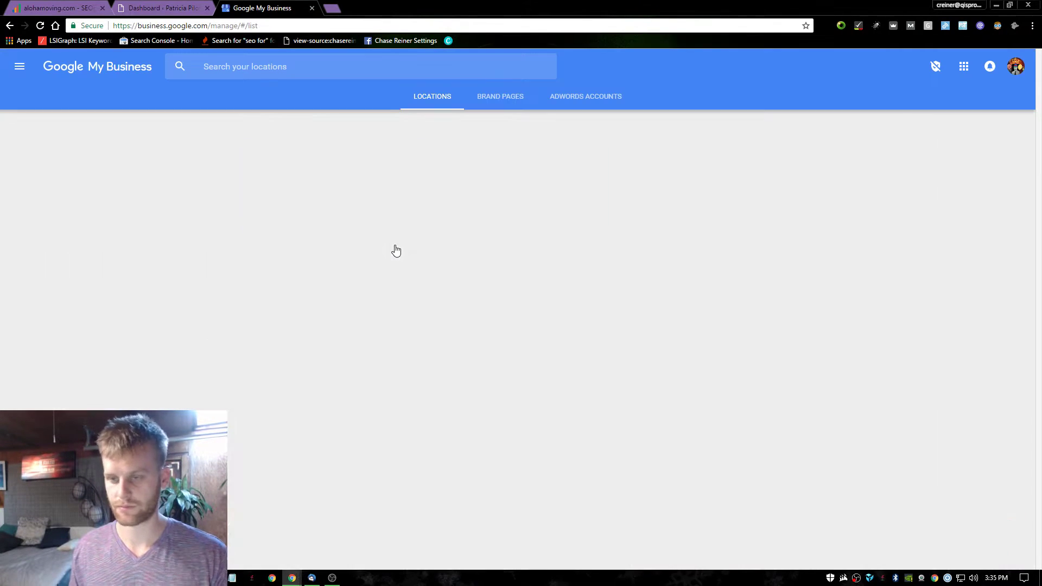
{"action": "scroll", "coordinate": [414, 270], "scroll_direction": "down", "scroll_amount": 7}
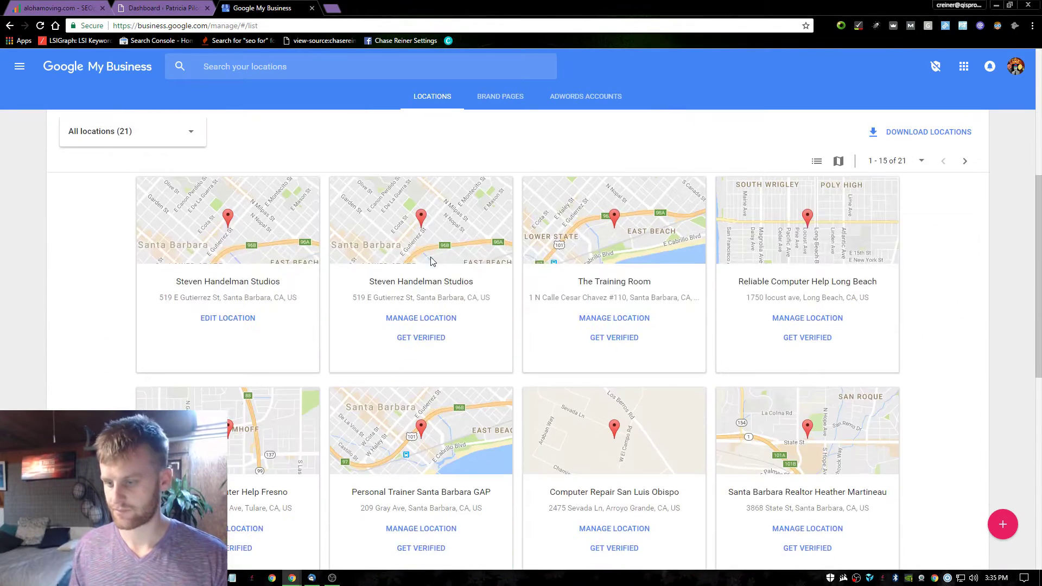
{"action": "scroll", "coordinate": [422, 270], "scroll_direction": "down", "scroll_amount": 8}
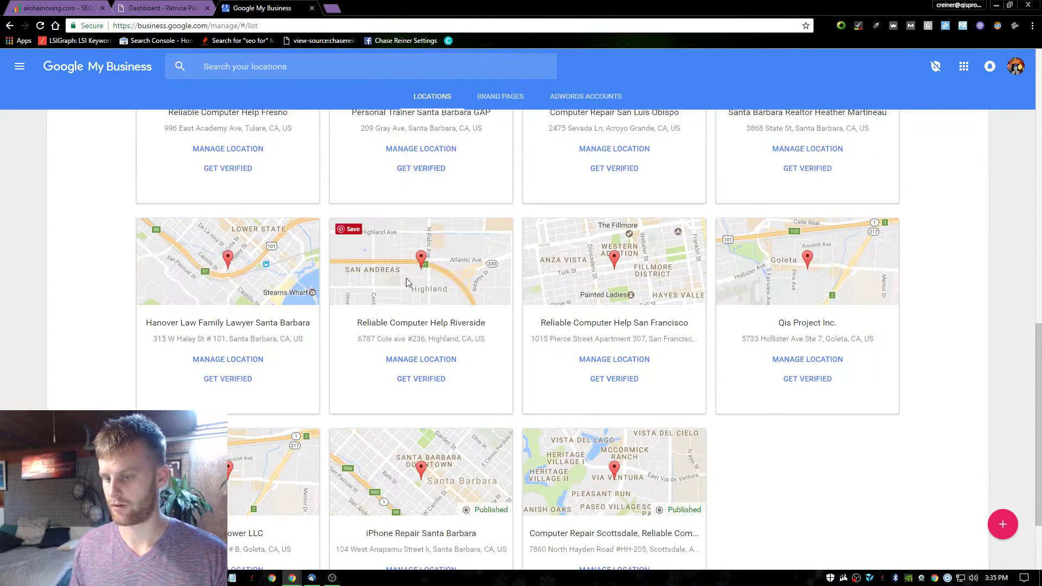
Search the page for 'pat', then open the Google account menu.
{"action": "key", "text": "ctrl+f"}
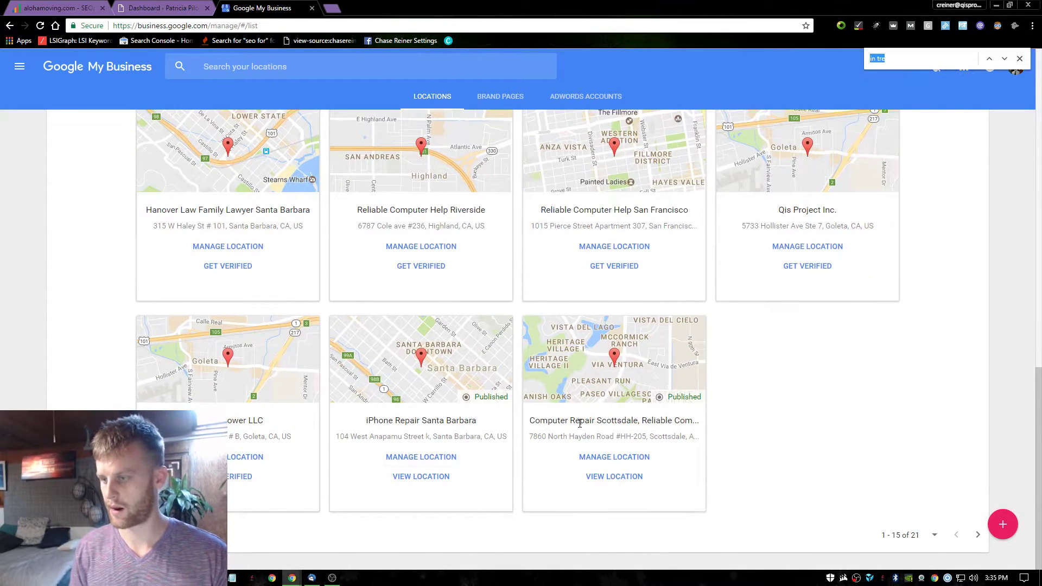
{"action": "type", "text": "patri"}
{"action": "scroll", "coordinate": [787, 472], "scroll_direction": "up", "scroll_amount": 12}
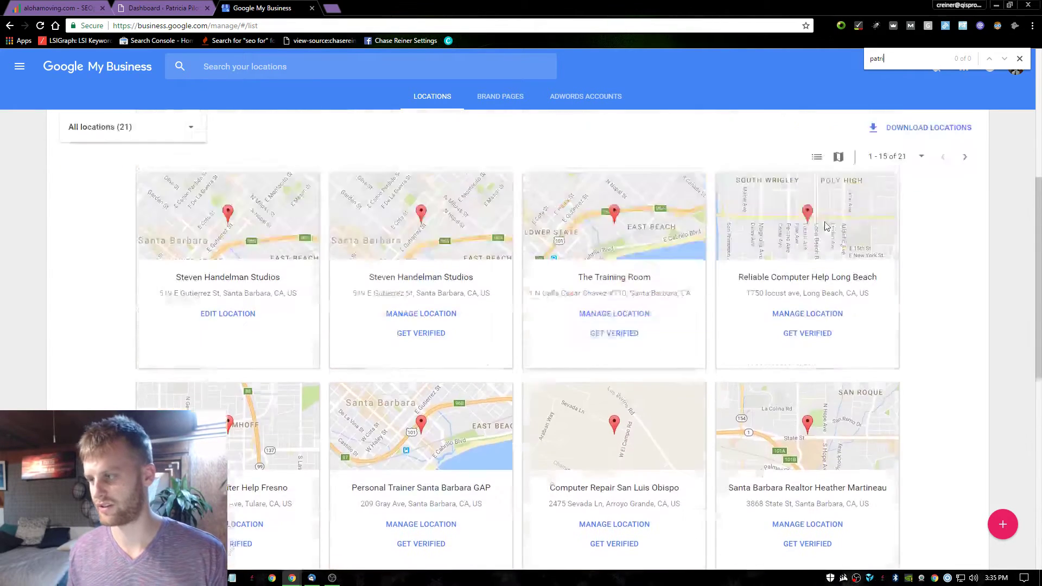
{"action": "left_click", "coordinate": [1020, 58]}
{"action": "left_click", "coordinate": [1016, 69]}
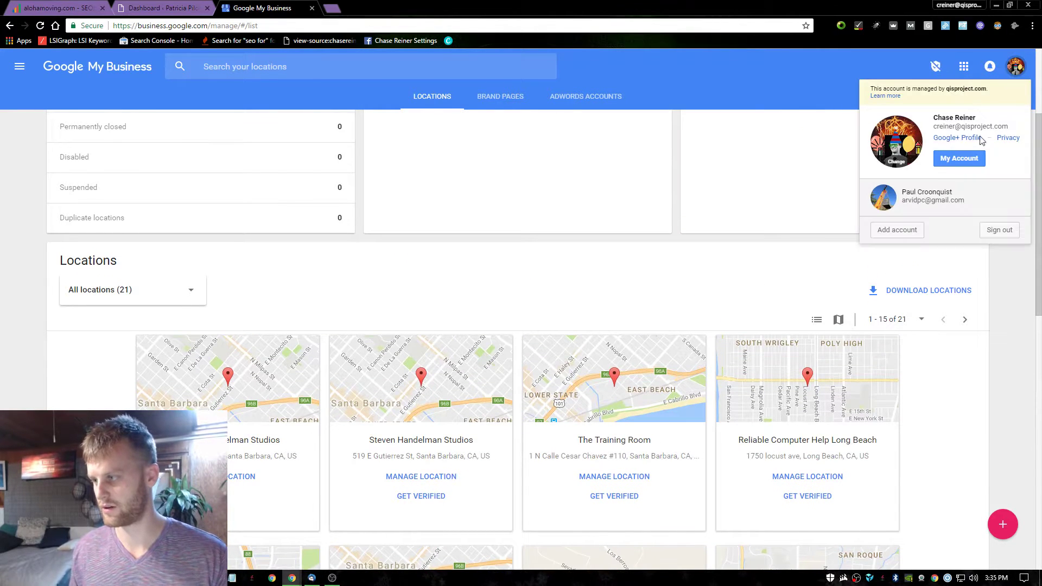
Add and sign in to the second Google account with its password, showing its Santa Barbara acupuncturist location.
{"action": "left_click", "coordinate": [907, 230]}
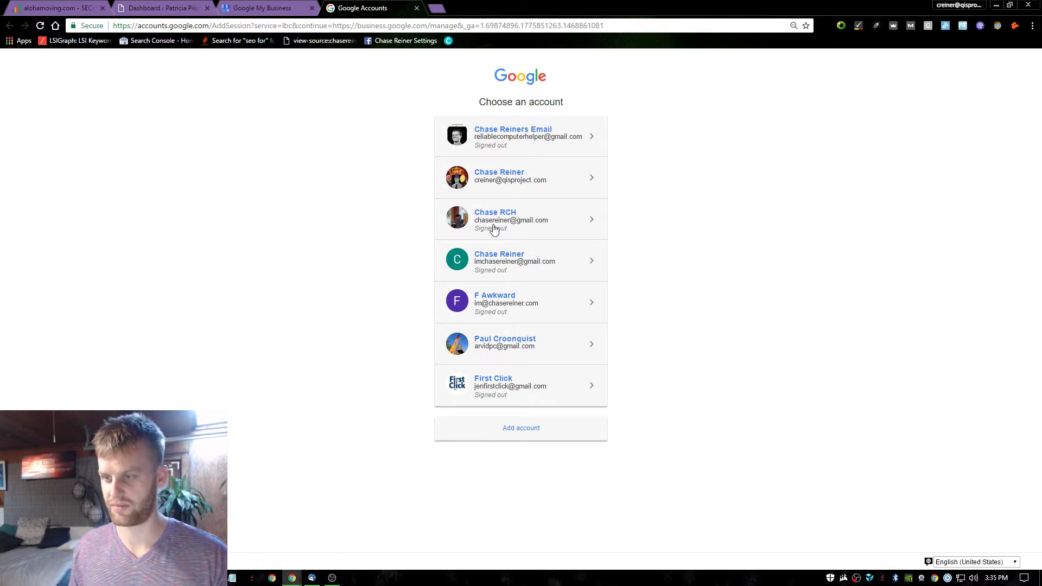
{"action": "left_click", "coordinate": [531, 299]}
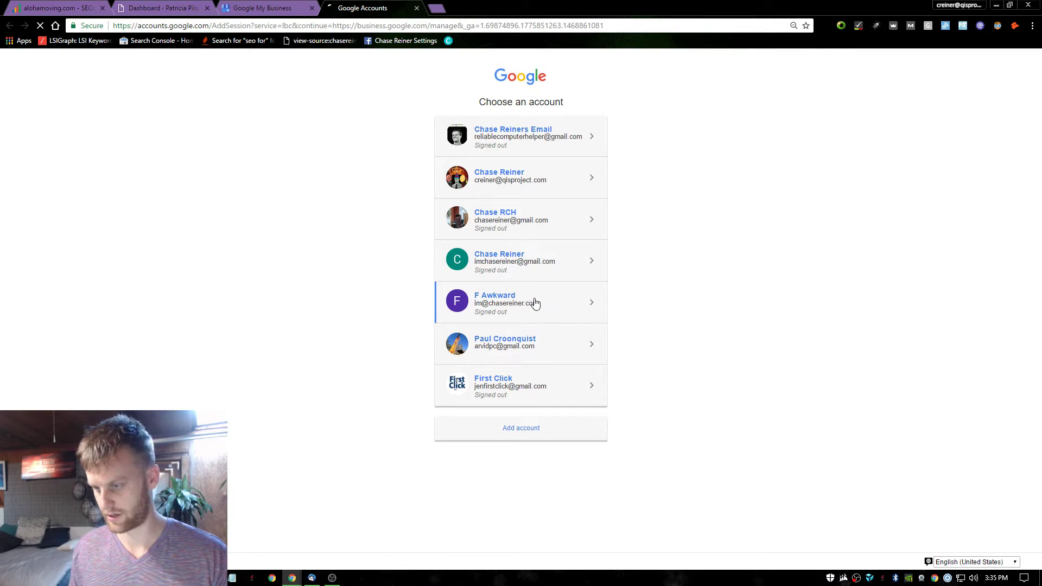
{"action": "type", "text": "•••••••••••"}
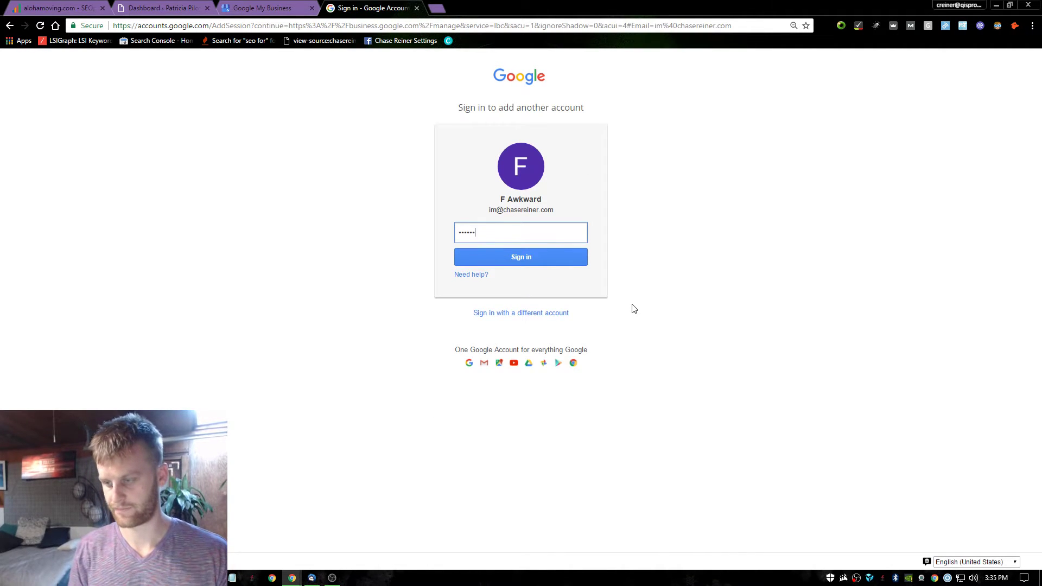
{"action": "key", "text": "Return"}
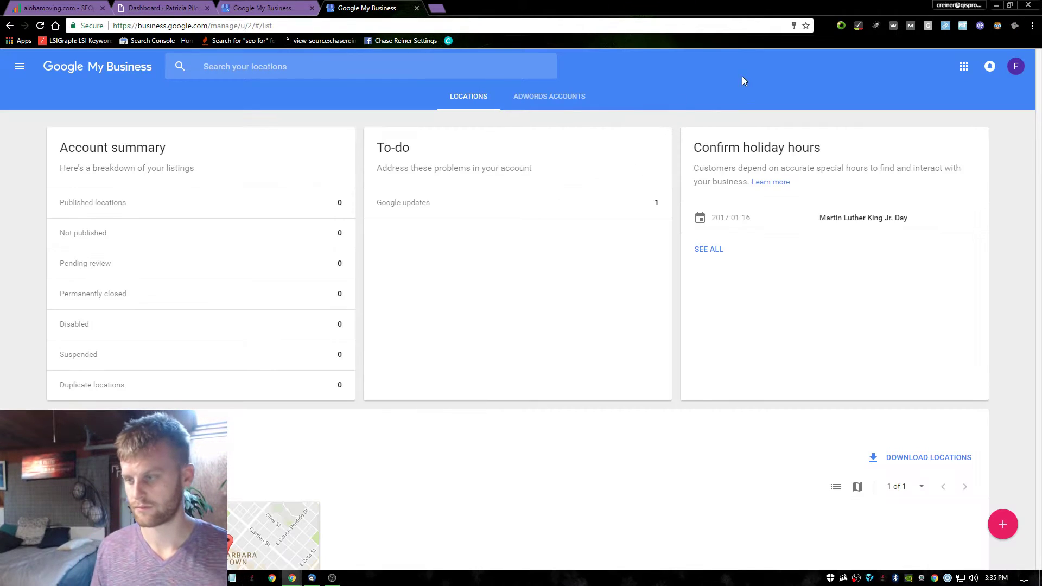
{"action": "scroll", "coordinate": [213, 234], "scroll_direction": "down", "scroll_amount": 3}
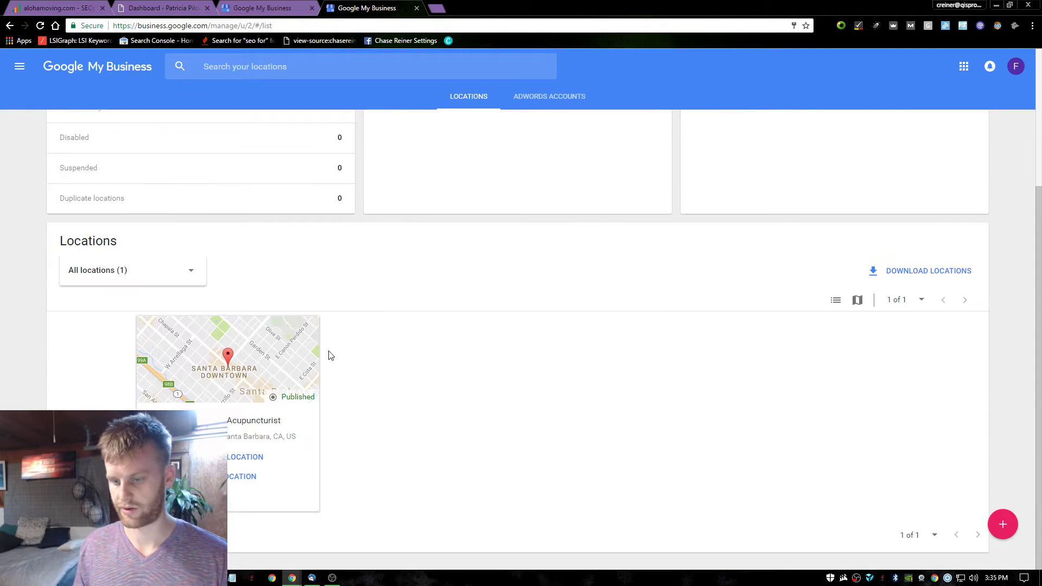
{"action": "left_click", "coordinate": [241, 458]}
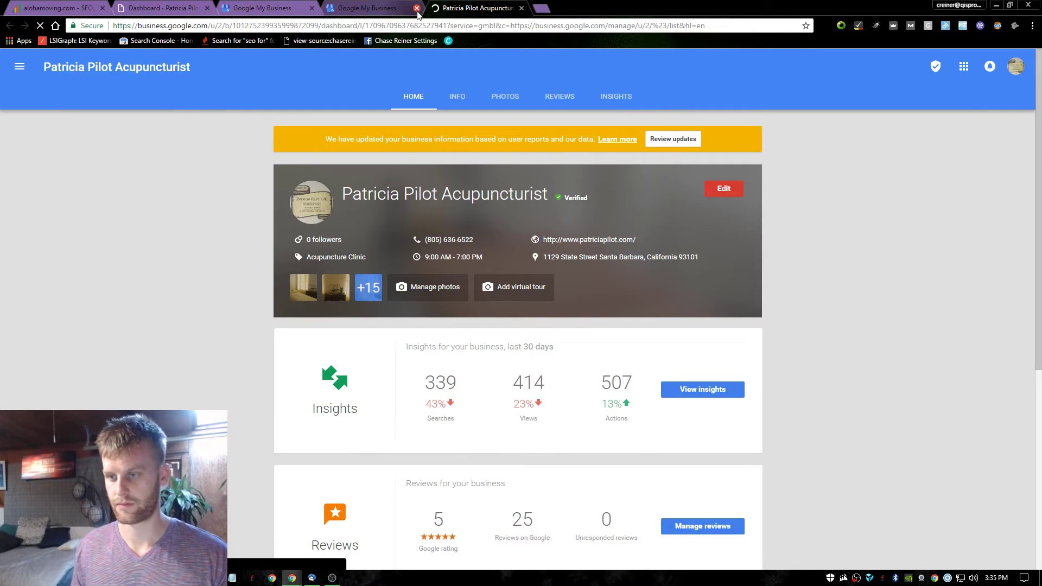
{"action": "left_click", "coordinate": [416, 8]}
{"action": "scroll", "coordinate": [597, 239], "scroll_direction": "down", "scroll_amount": 1}
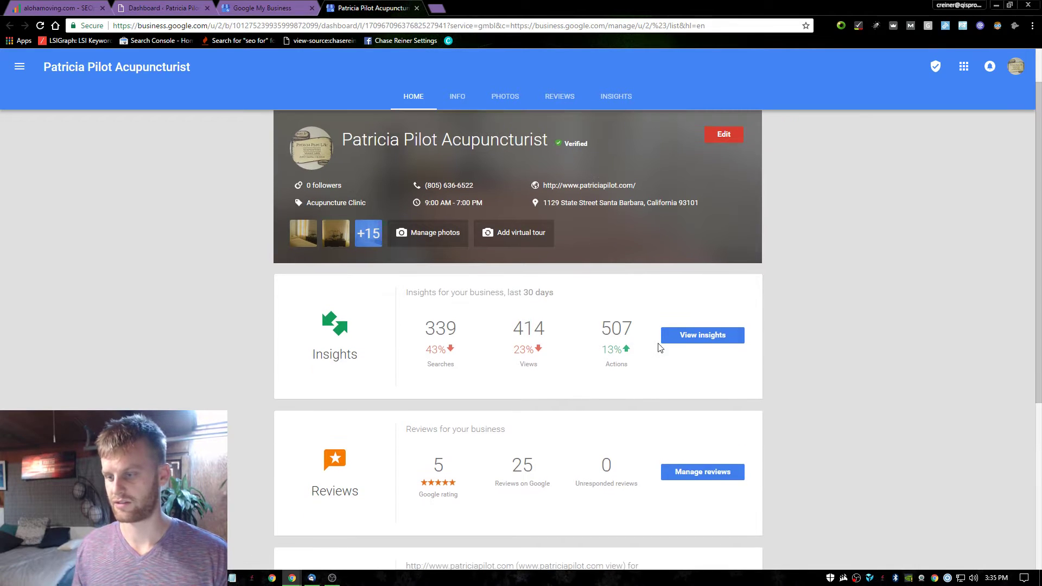
{"action": "scroll", "coordinate": [716, 227], "scroll_direction": "up", "scroll_amount": 1}
{"action": "scroll", "coordinate": [718, 218], "scroll_direction": "down", "scroll_amount": 3}
Look over the dashboard's insights and Analytics cards, highlighting the 2.32K pageviews figure.
{"action": "left_click", "coordinate": [715, 226]}
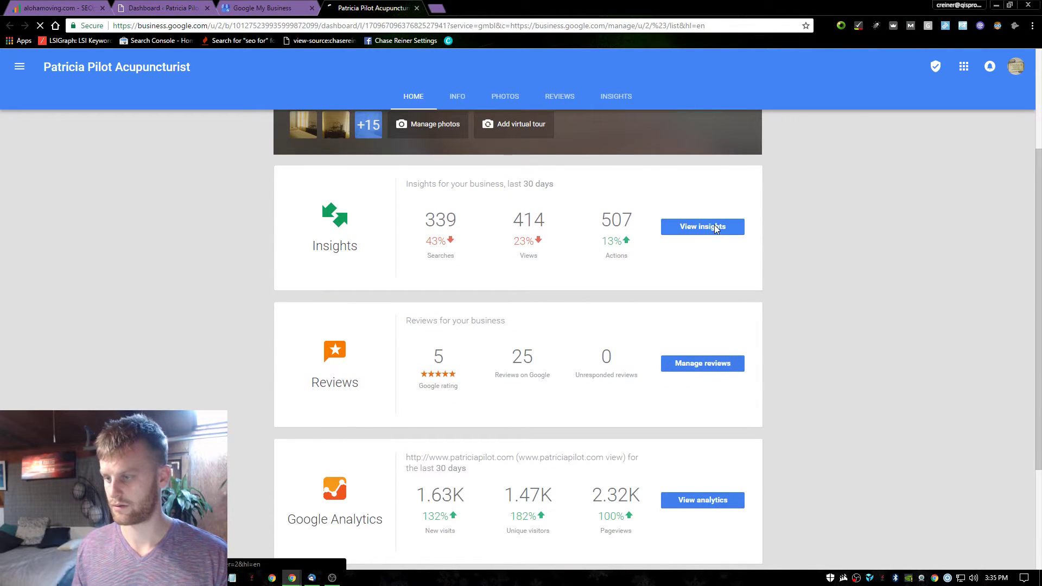
{"action": "scroll", "coordinate": [715, 230], "scroll_direction": "down", "scroll_amount": 3}
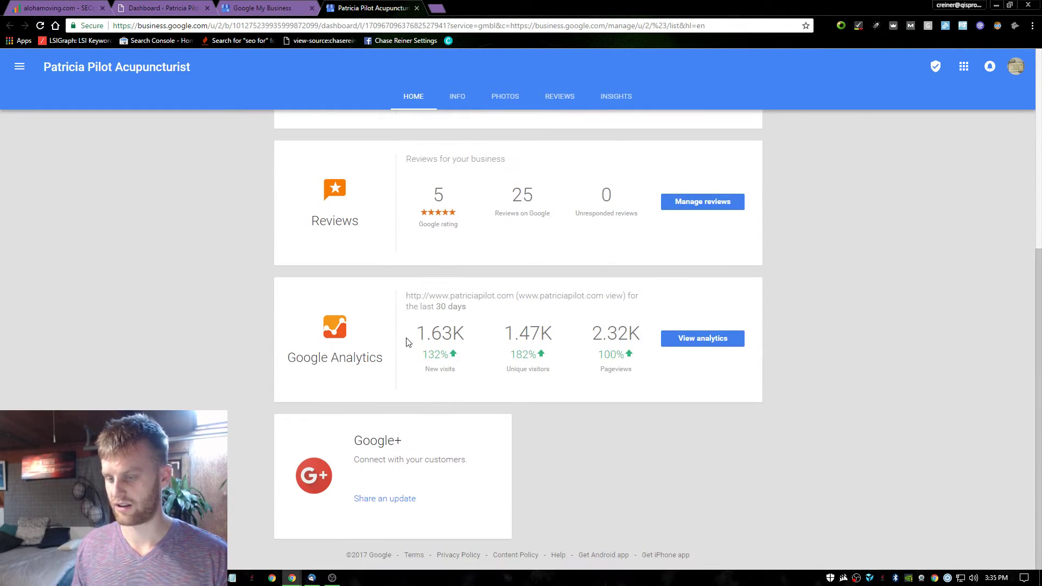
{"action": "left_click_drag", "start_coordinate": [409, 342], "coordinate": [642, 334]}
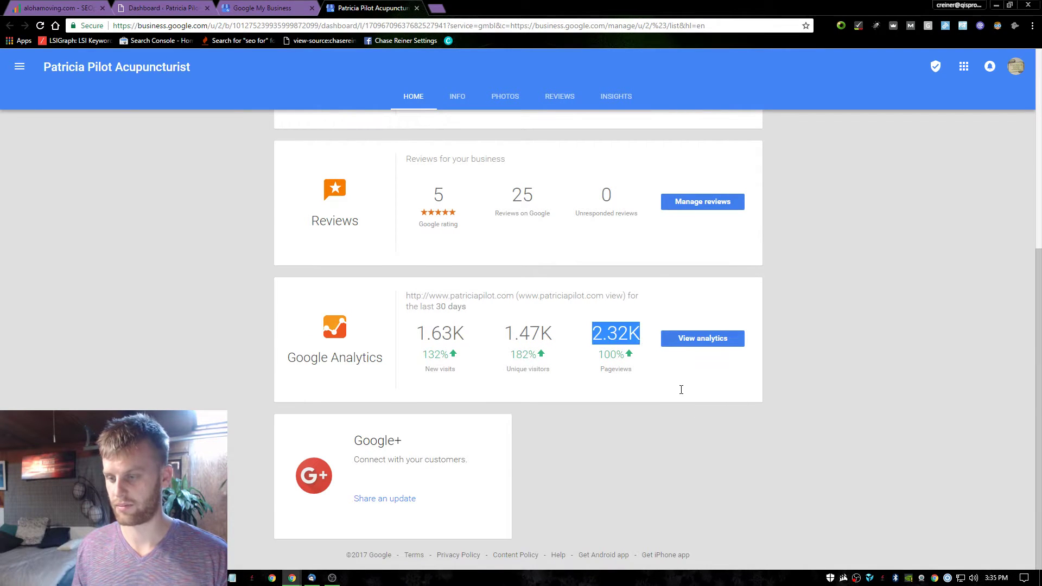
{"action": "left_click", "coordinate": [681, 389]}
{"action": "scroll", "coordinate": [624, 351], "scroll_direction": "up", "scroll_amount": 6}
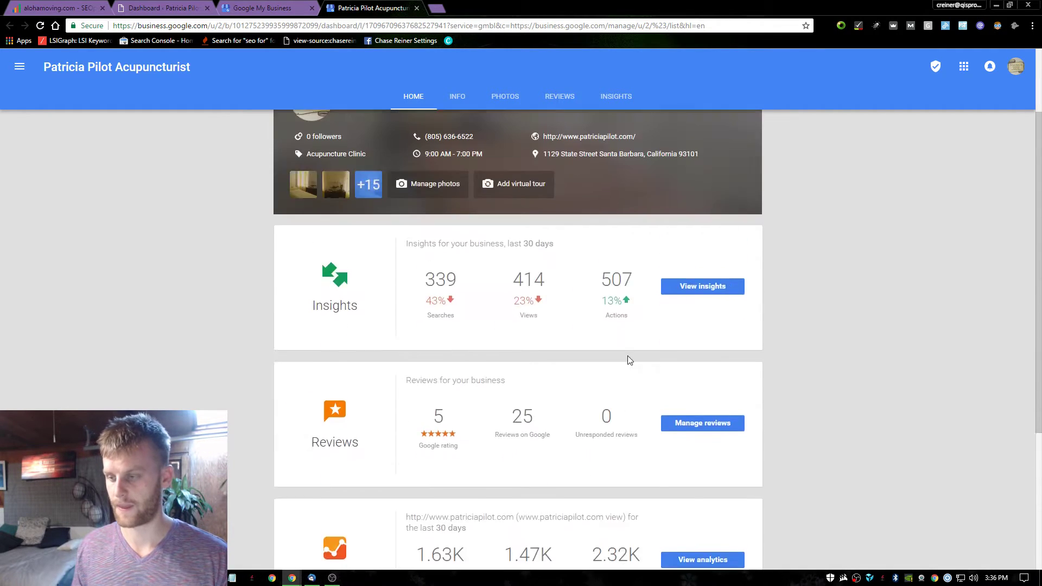
Open Insights and set both the views graph and customer actions to Last 90 days.
{"action": "left_click", "coordinate": [693, 390]}
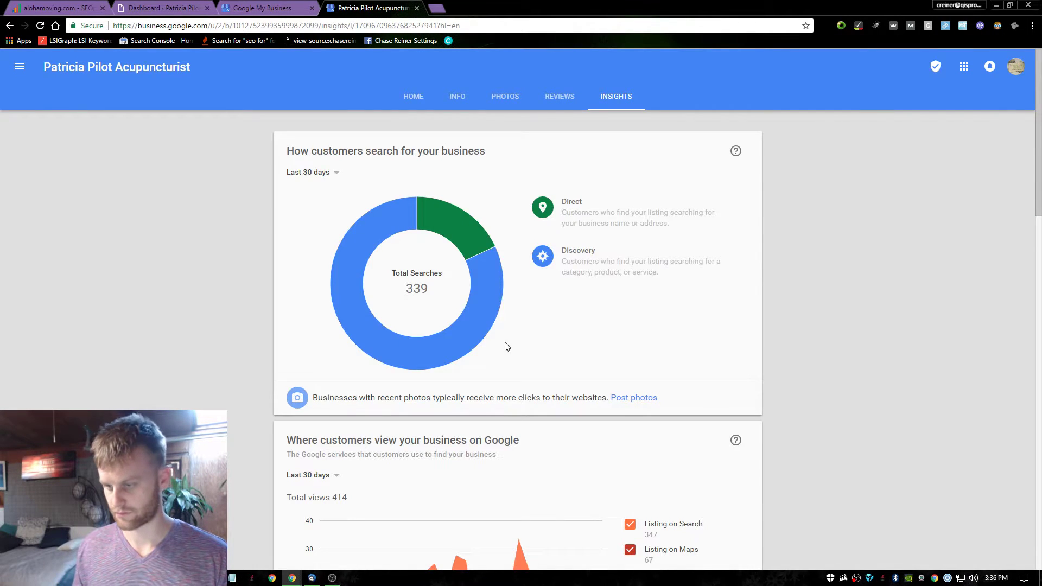
{"action": "scroll", "coordinate": [389, 295], "scroll_direction": "down", "scroll_amount": 4}
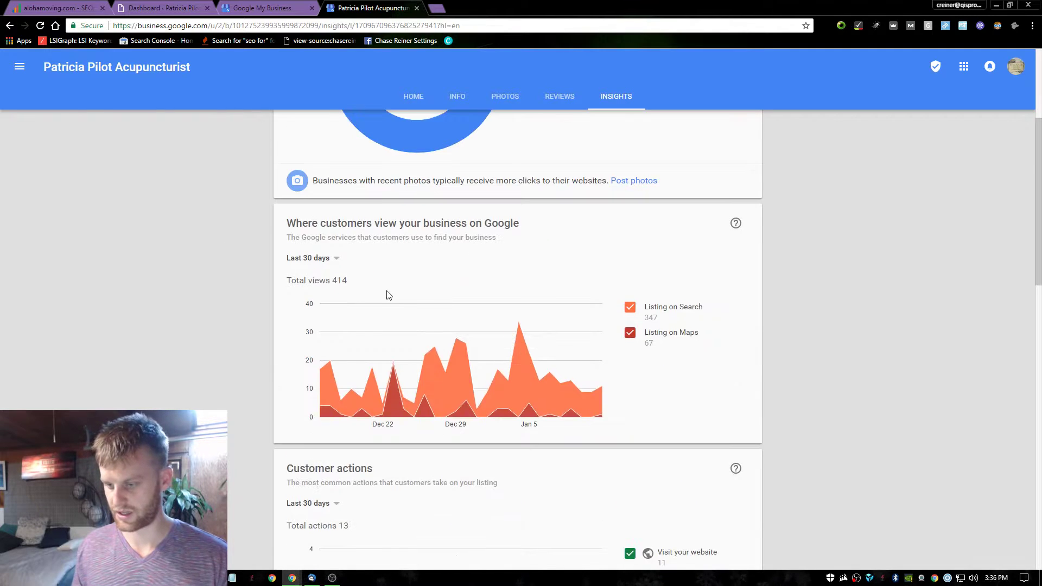
{"action": "scroll", "coordinate": [389, 295], "scroll_direction": "down", "scroll_amount": 3}
{"action": "scroll", "coordinate": [368, 192], "scroll_direction": "up", "scroll_amount": 2}
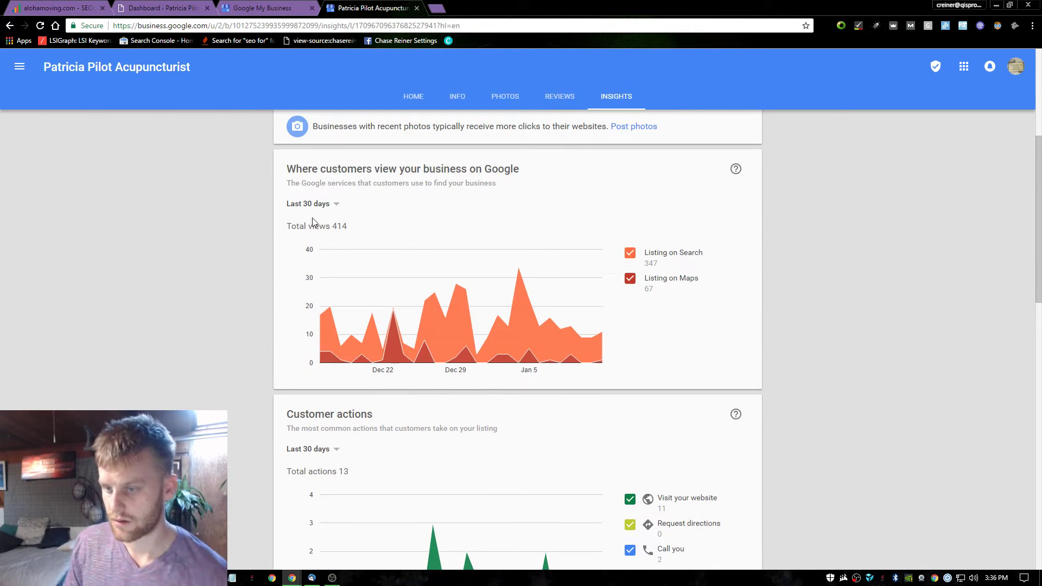
{"action": "left_click", "coordinate": [320, 204]}
{"action": "left_click", "coordinate": [319, 232]}
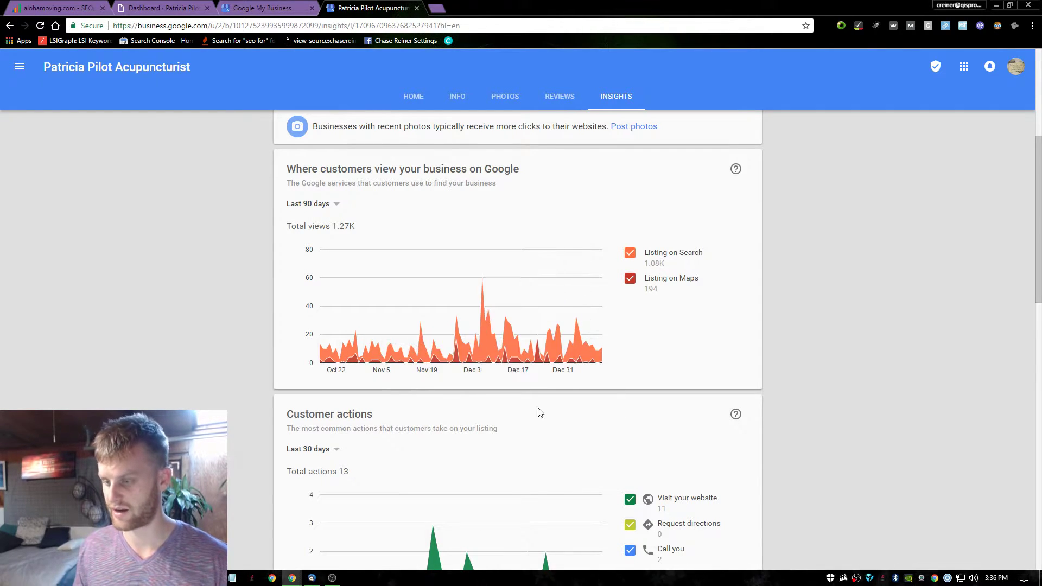
{"action": "scroll", "coordinate": [451, 372], "scroll_direction": "down", "scroll_amount": 4}
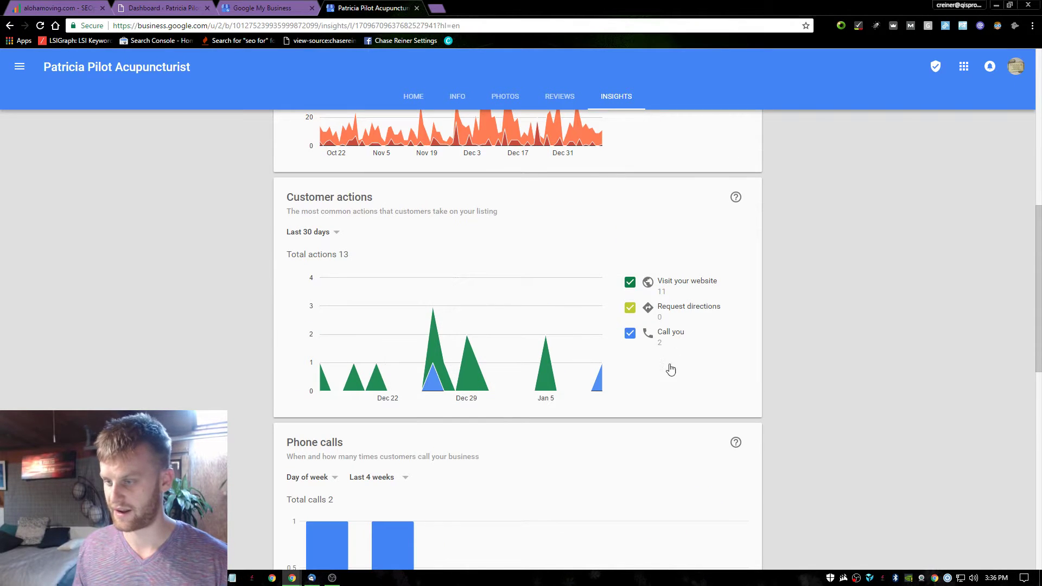
{"action": "left_click", "coordinate": [322, 233]}
{"action": "left_click", "coordinate": [322, 251]}
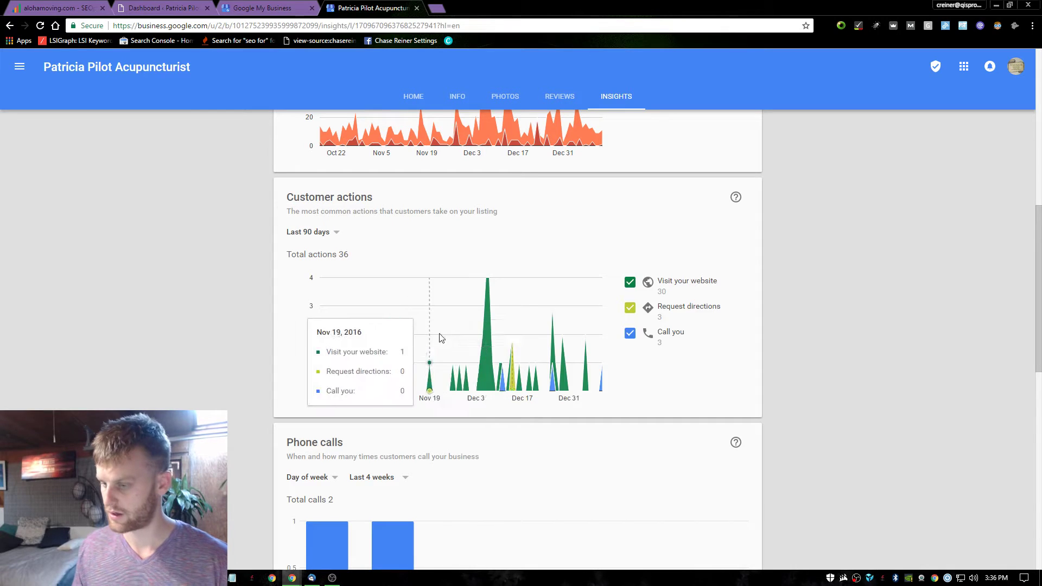
Set phone calls to Last 12 weeks, keeping the Day of week grouping.
{"action": "scroll", "coordinate": [519, 347], "scroll_direction": "down", "scroll_amount": 2}
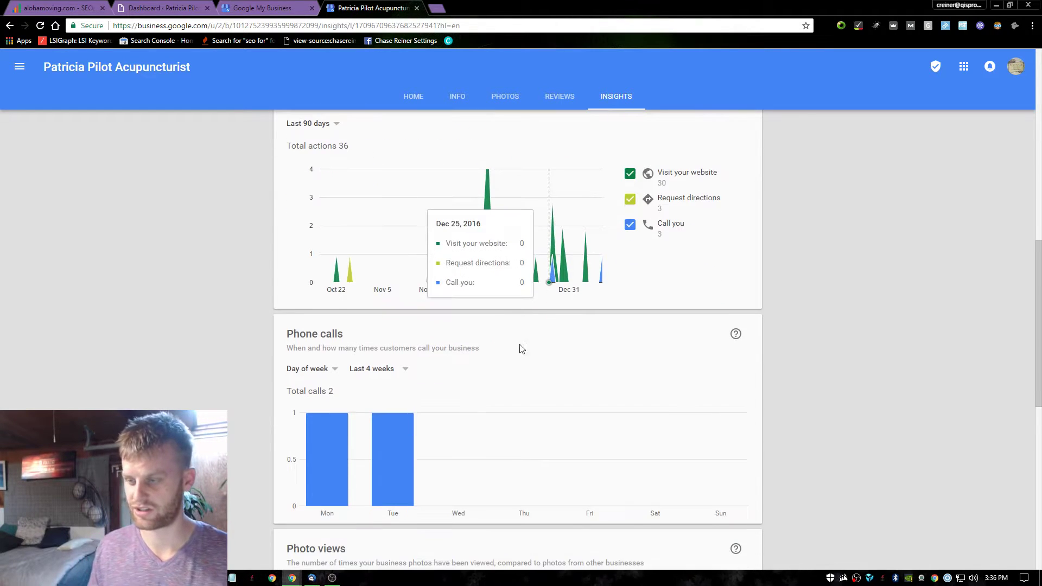
{"action": "scroll", "coordinate": [380, 380], "scroll_direction": "down", "scroll_amount": 1}
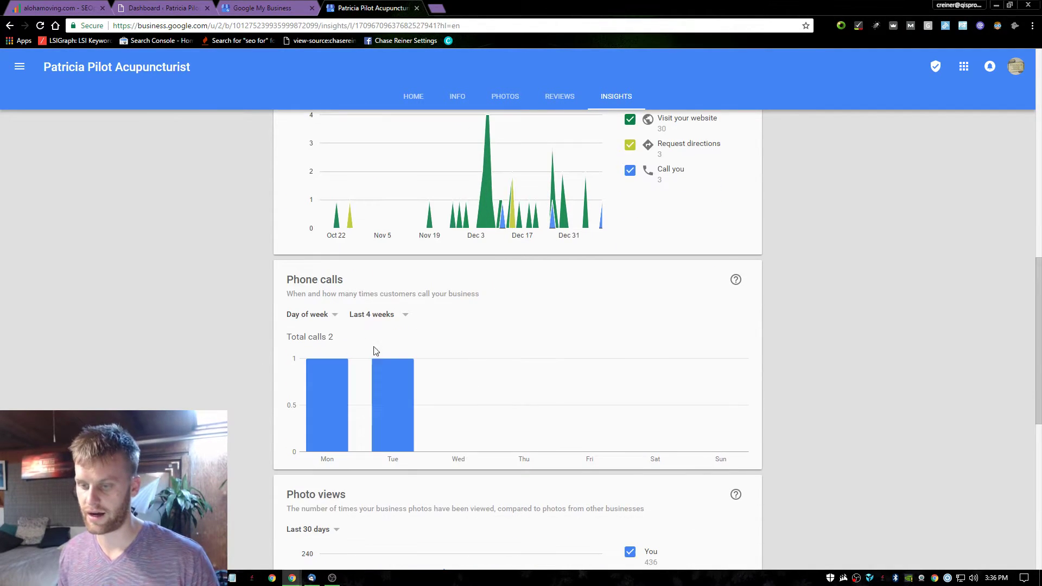
{"action": "left_click", "coordinate": [376, 315]}
{"action": "left_click", "coordinate": [375, 334]}
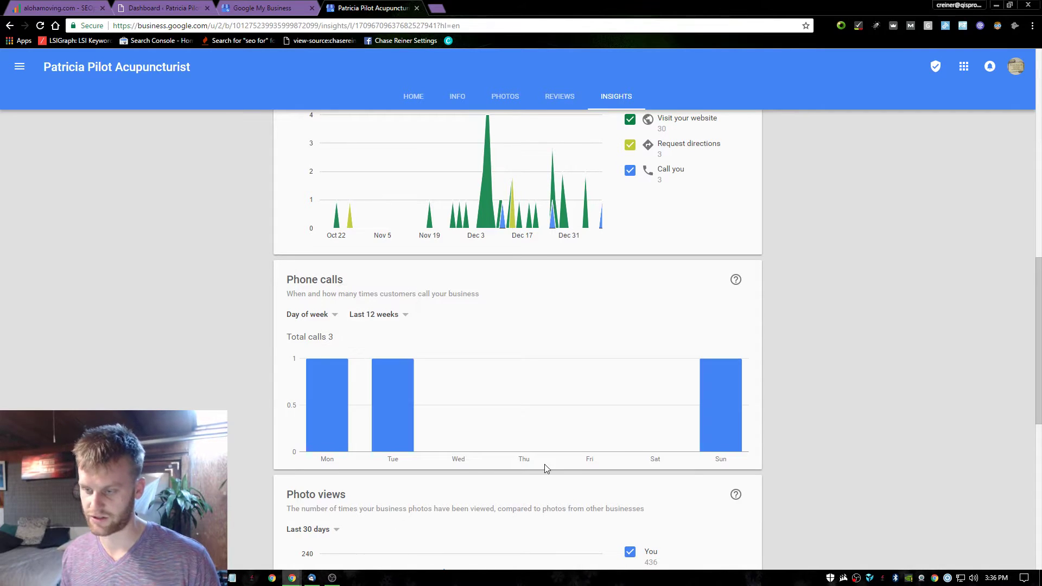
{"action": "mouse_move", "coordinate": [389, 408]}
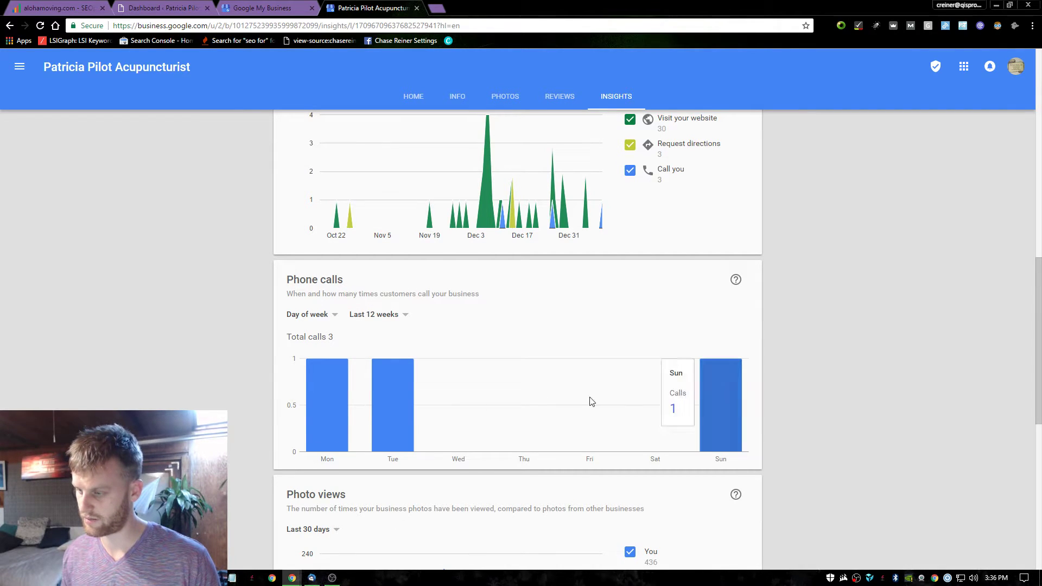
{"action": "mouse_move", "coordinate": [327, 375]}
{"action": "left_click", "coordinate": [323, 315]}
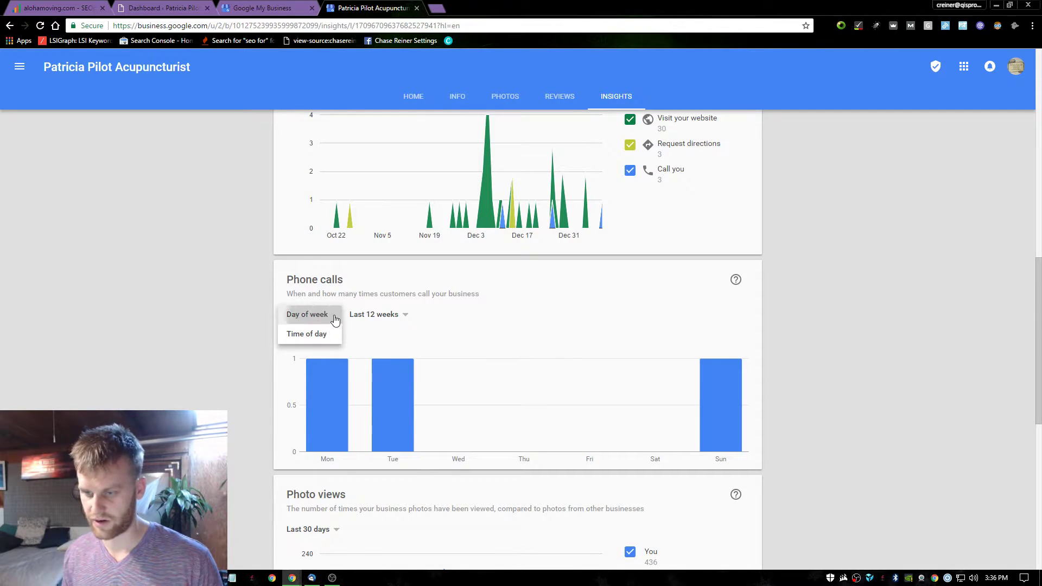
{"action": "left_click", "coordinate": [309, 315]}
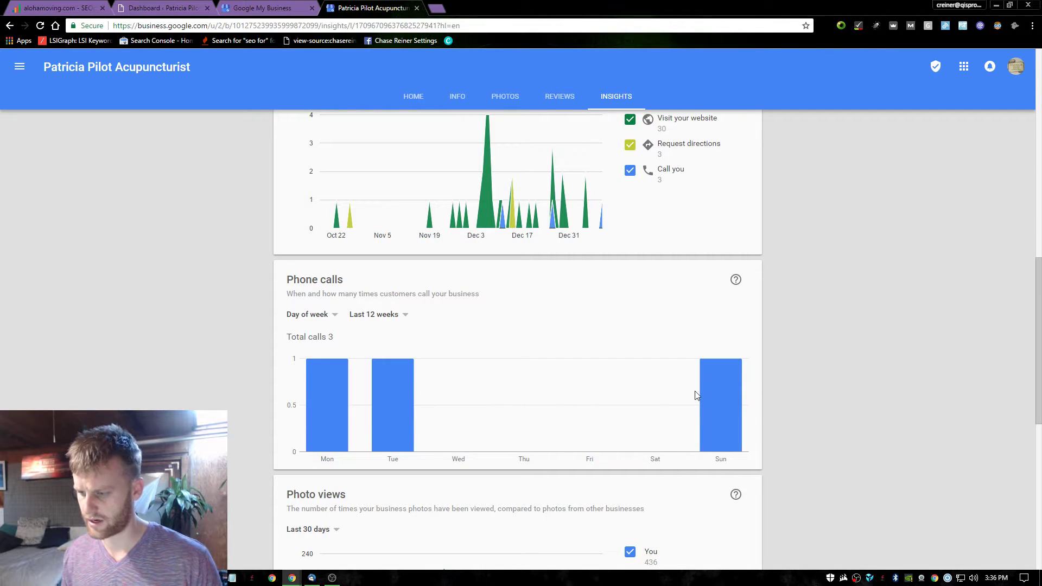
{"action": "scroll", "coordinate": [433, 345], "scroll_direction": "down", "scroll_amount": 5}
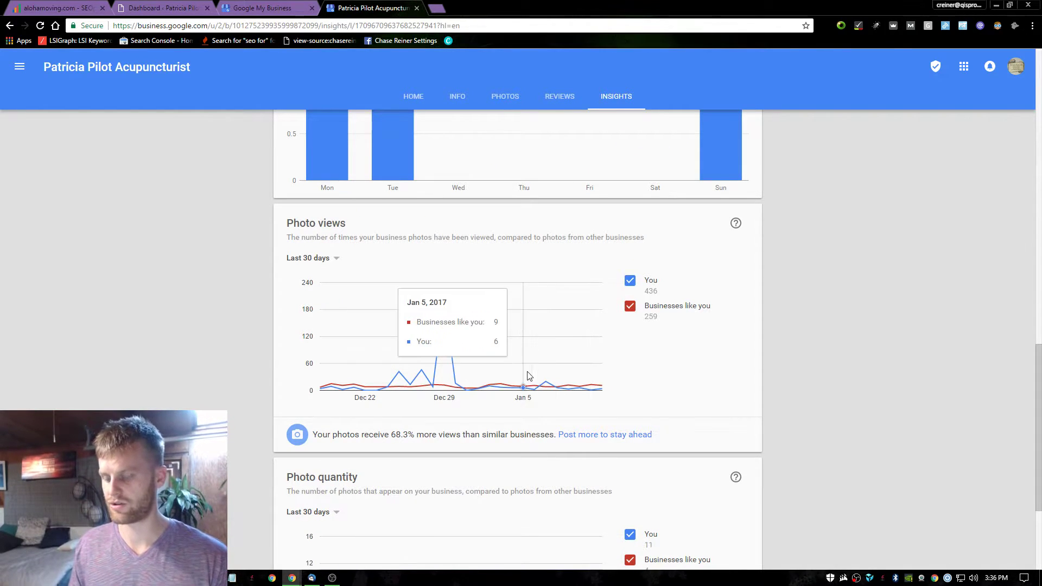
{"action": "scroll", "coordinate": [575, 326], "scroll_direction": "down", "scroll_amount": 3}
{"action": "scroll", "coordinate": [435, 251], "scroll_direction": "up", "scroll_amount": 15}
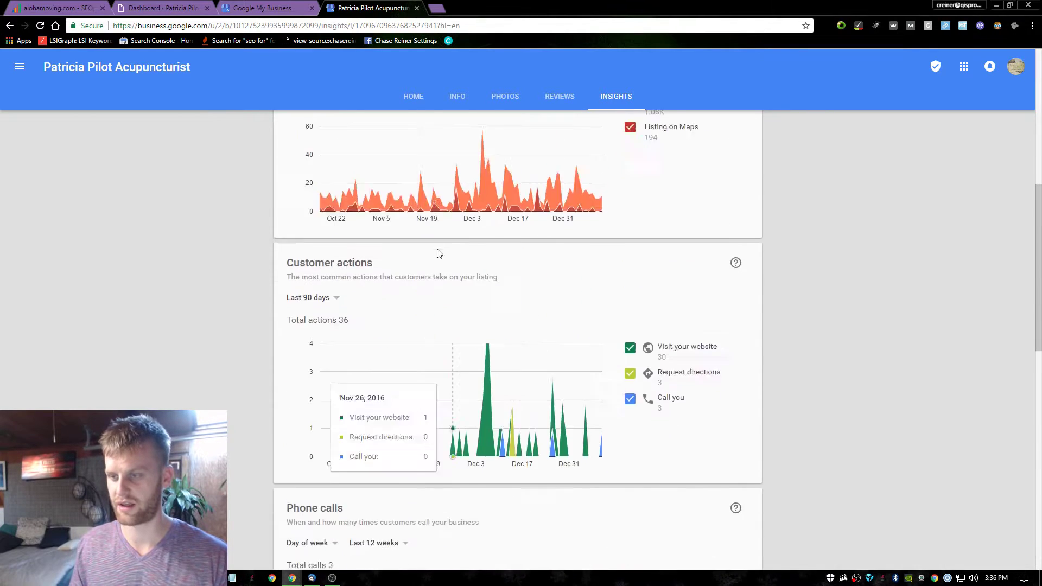
Open the listing's Photos page, dismiss the Business Photos intro, and browse the photo sections.
{"action": "left_click", "coordinate": [501, 107]}
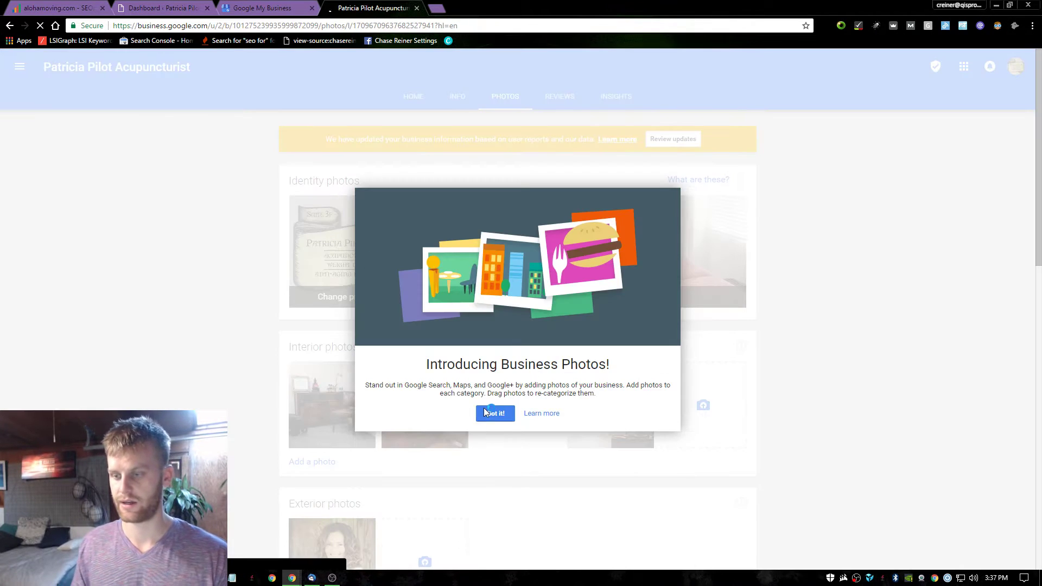
{"action": "left_click", "coordinate": [770, 348]}
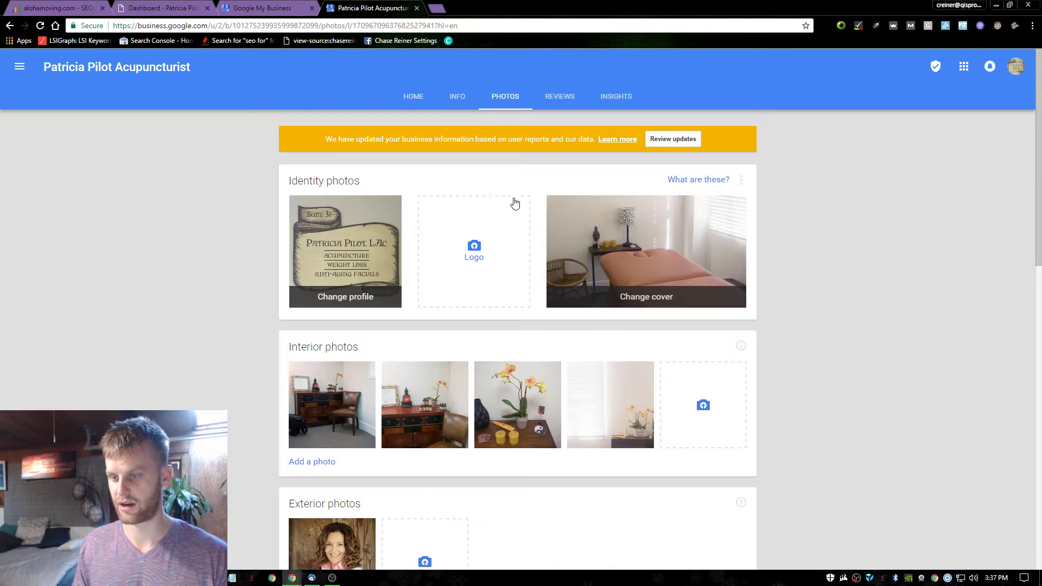
{"action": "scroll", "coordinate": [517, 205], "scroll_direction": "down", "scroll_amount": 4}
{"action": "scroll", "coordinate": [487, 226], "scroll_direction": "up", "scroll_amount": 4}
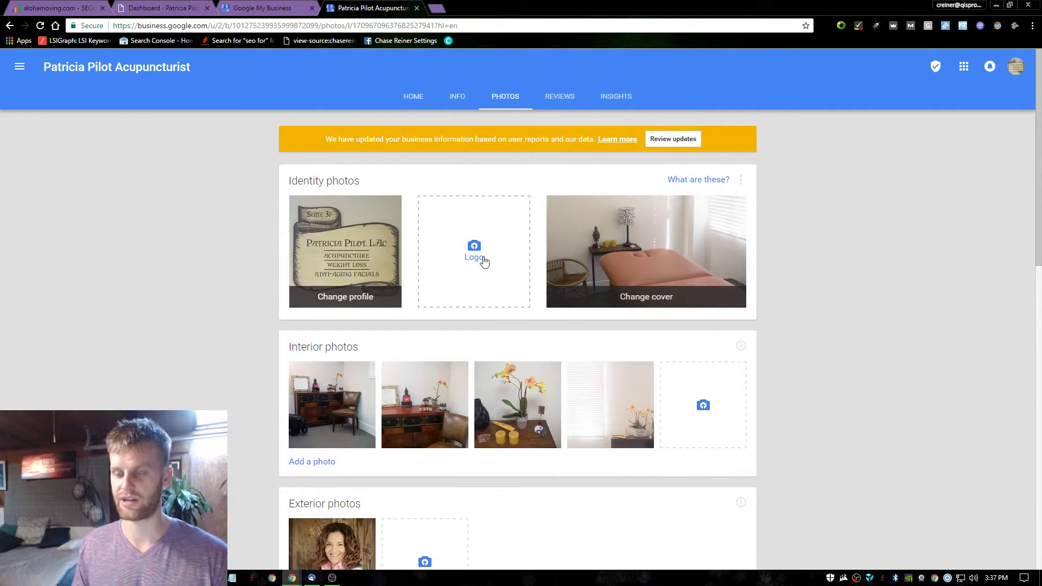
{"action": "scroll", "coordinate": [477, 256], "scroll_direction": "down", "scroll_amount": 5}
{"action": "scroll", "coordinate": [481, 325], "scroll_direction": "down", "scroll_amount": 2}
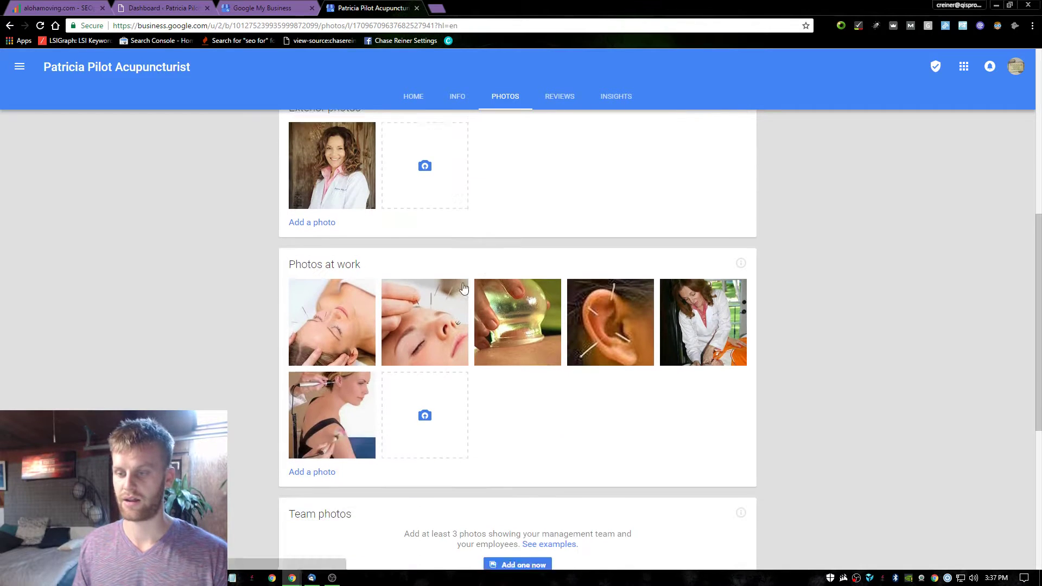
{"action": "scroll", "coordinate": [436, 275], "scroll_direction": "up", "scroll_amount": 3}
{"action": "scroll", "coordinate": [456, 355], "scroll_direction": "down", "scroll_amount": 9}
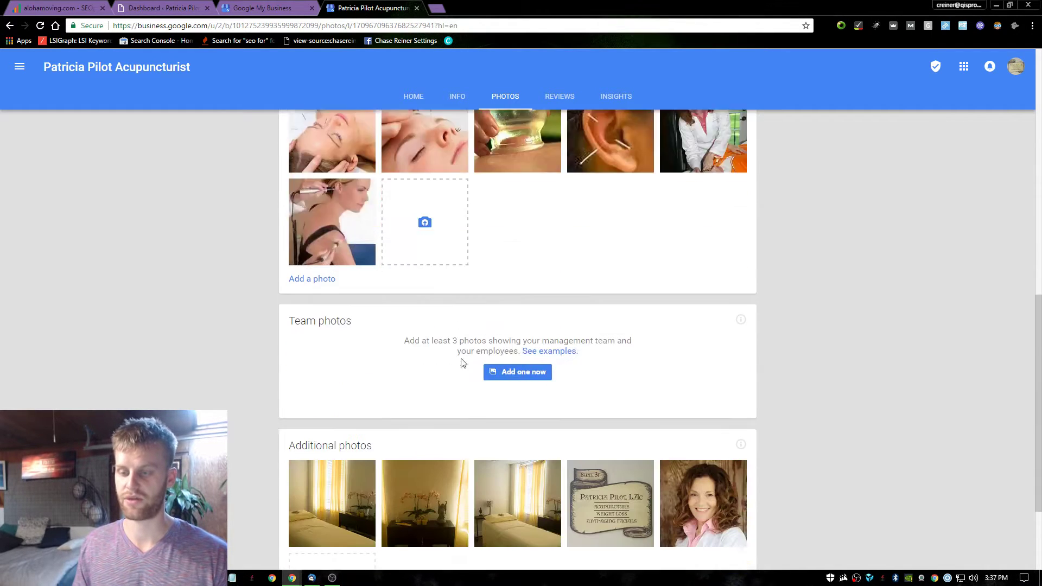
{"action": "scroll", "coordinate": [485, 302], "scroll_direction": "up", "scroll_amount": 12}
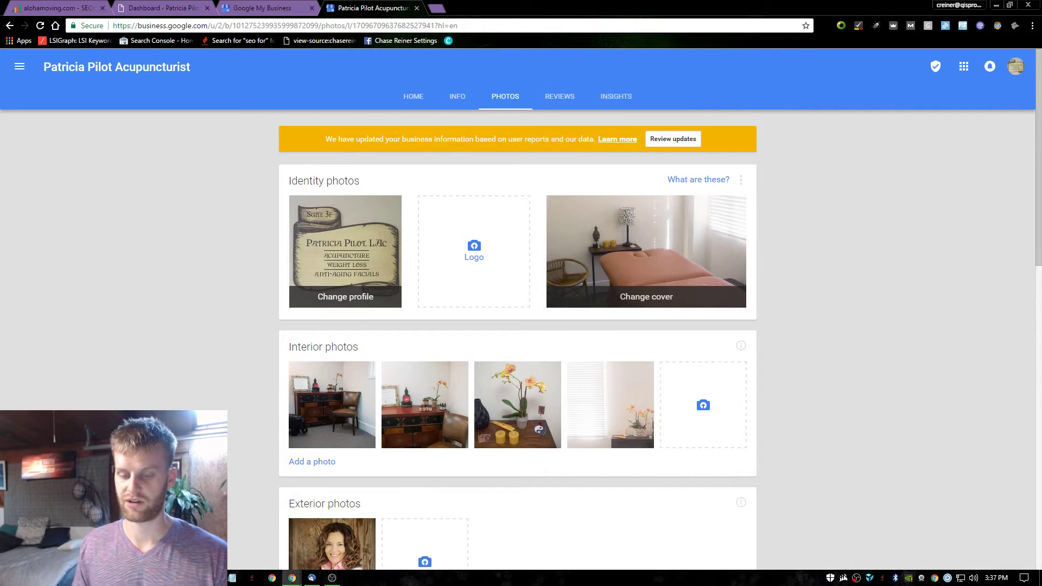
{"action": "key", "text": "super"}
Launch Notepad and type the note 'complete profile with photos of business location and logo'.
{"action": "type", "text": "notep"}
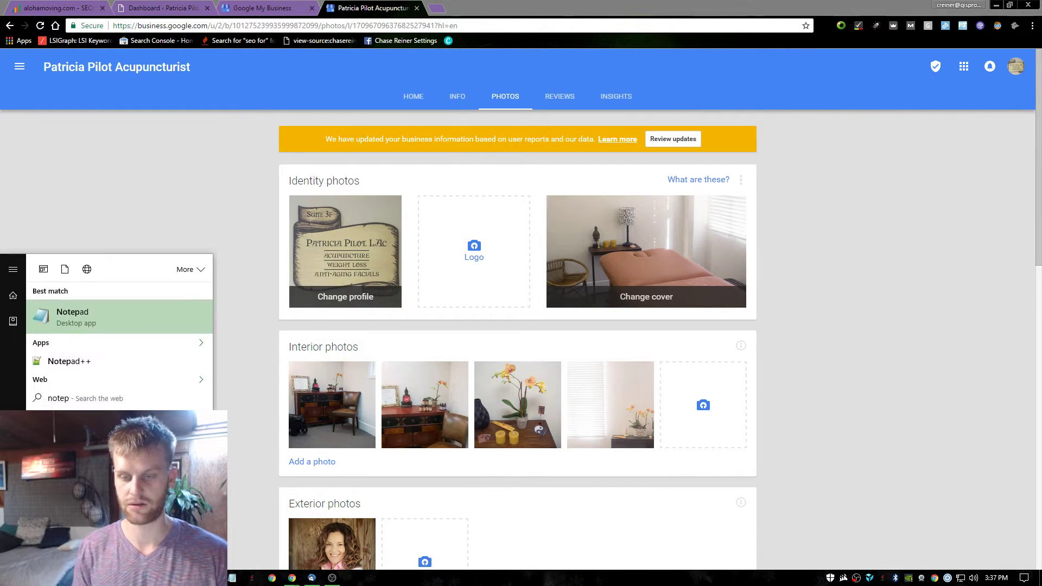
{"action": "key", "text": "Return"}
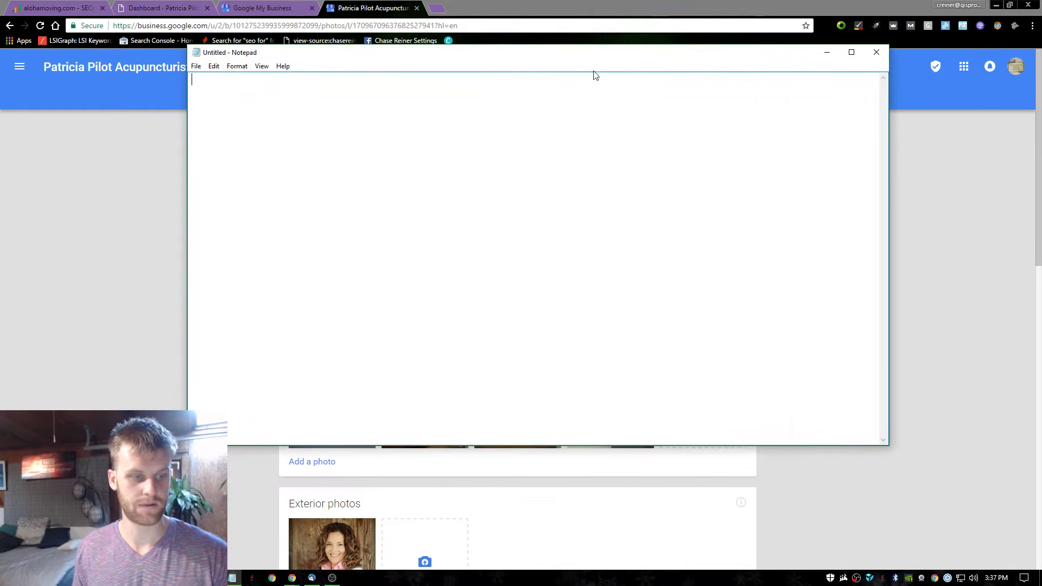
{"action": "type", "text": "complete "}
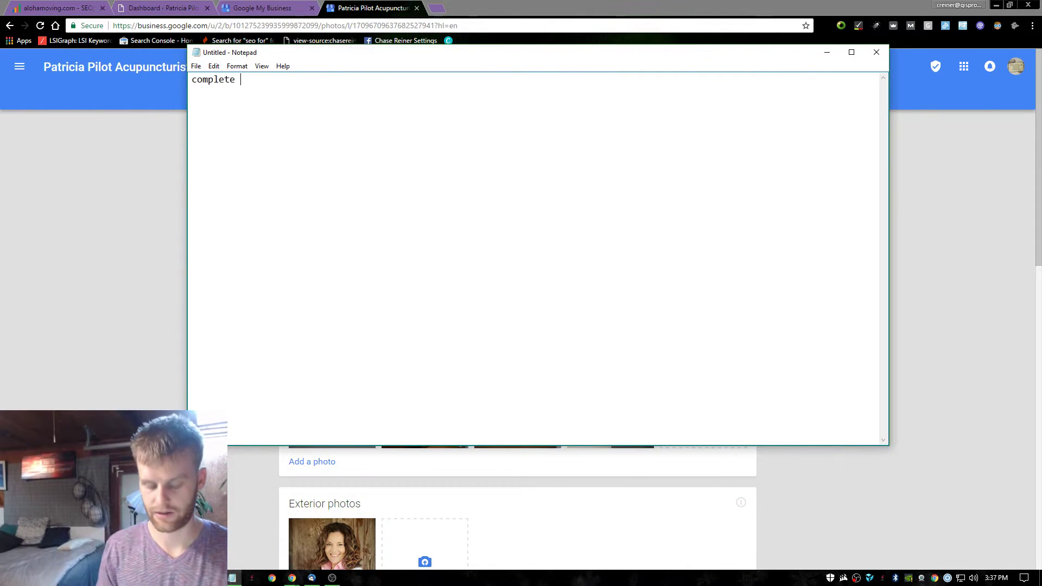
{"action": "type", "text": "phot"}
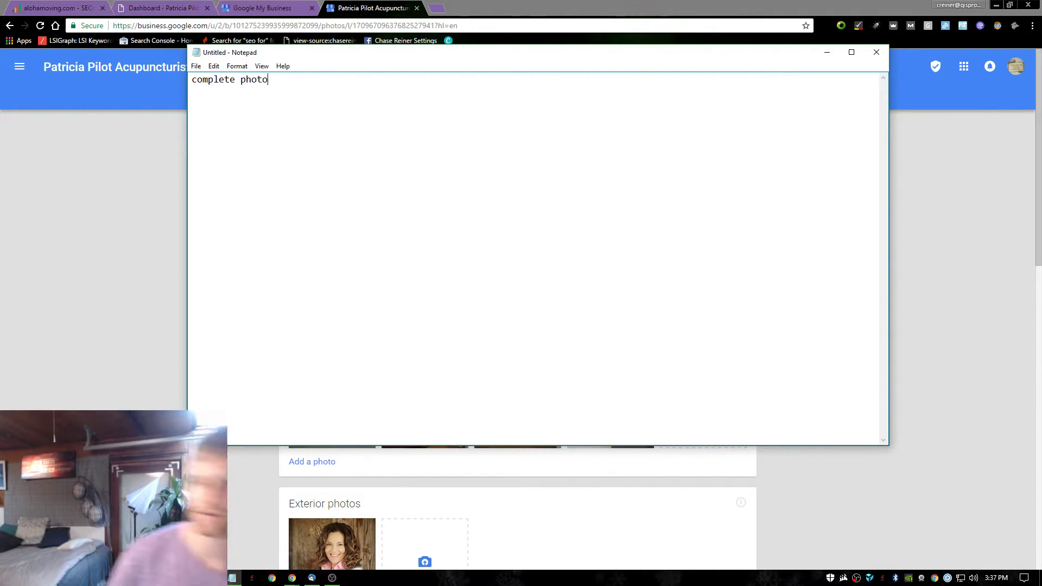
{"action": "key", "text": "BackSpace"}
{"action": "key", "text": "BackSpace"}
{"action": "key", "text": "BackSpace"}
{"action": "key", "text": "BackSpace"}
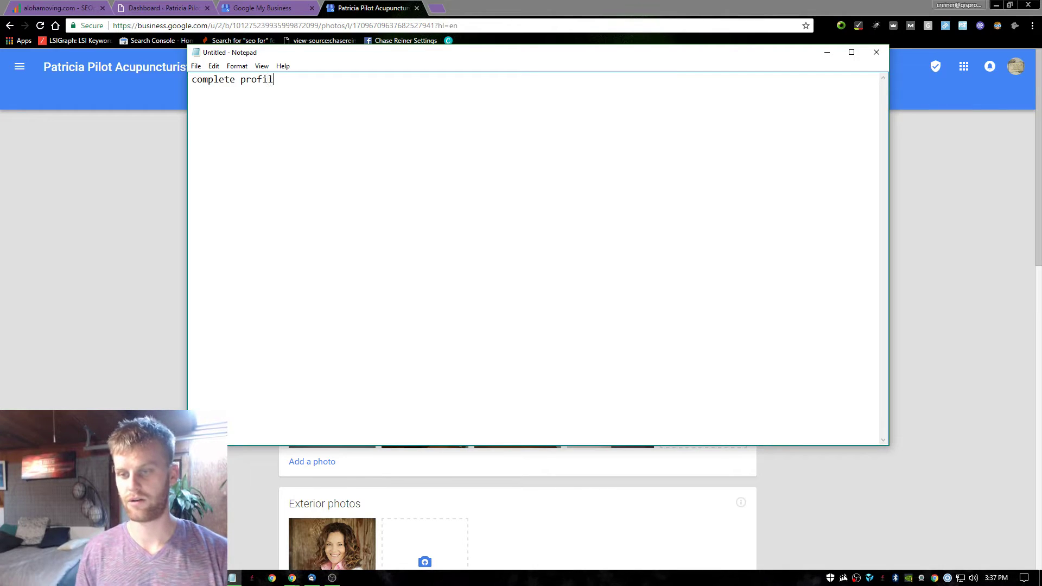
{"action": "type", "text": "rofile with photos "}
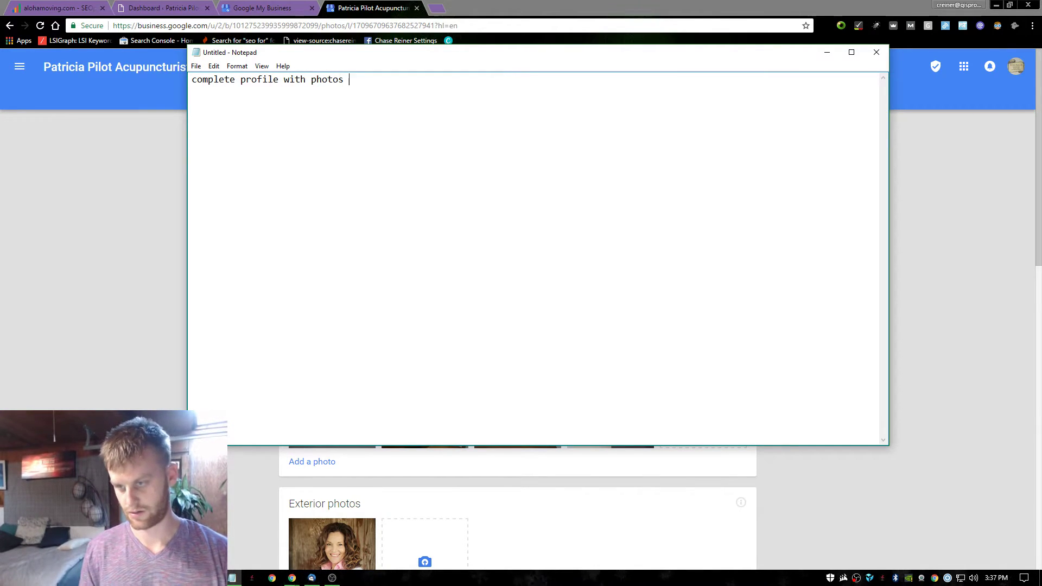
{"action": "type", "text": "of business l"}
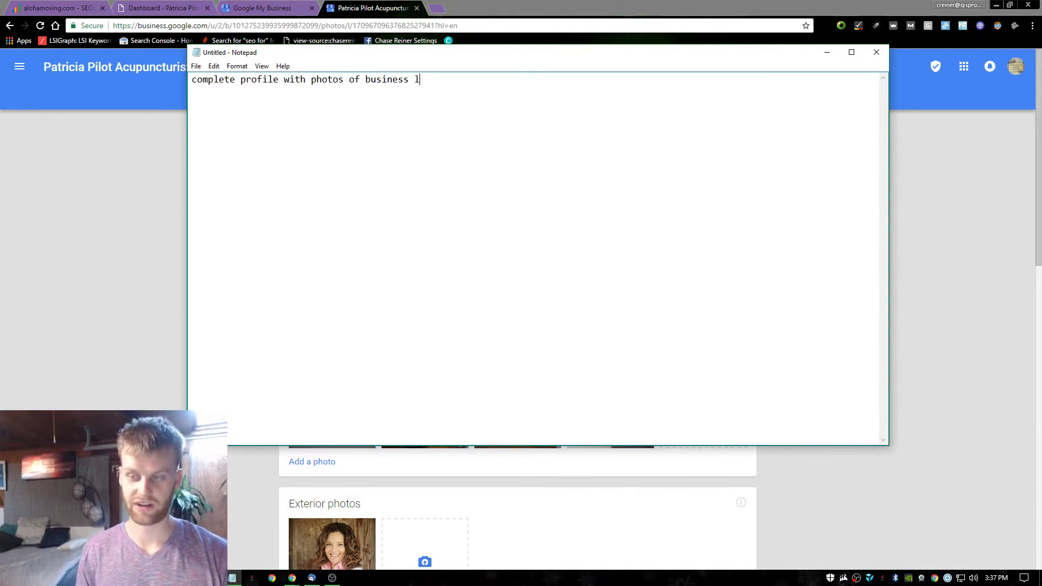
{"action": "type", "text": "ocation and logo"}
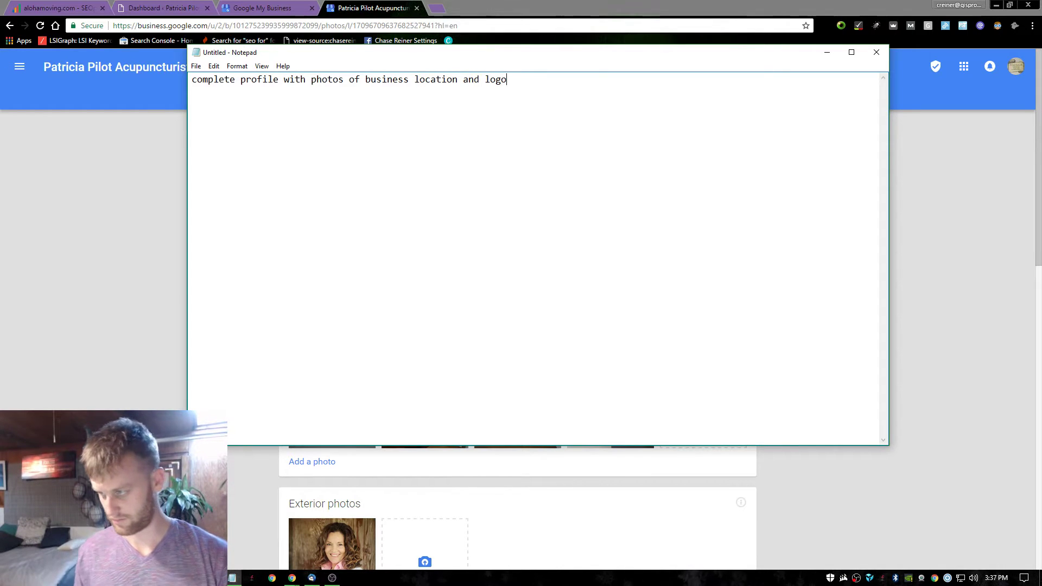
Add a blank line above the note, then switch back to the Chrome Photos page.
{"action": "left_click_drag", "start_coordinate": [235, 85], "coordinate": [191, 11]}
{"action": "key", "text": "Left"}
{"action": "key", "text": "Return"}
{"action": "key", "text": "Return"}
{"action": "key", "text": "Up"}
{"action": "type", "text": "fi"}
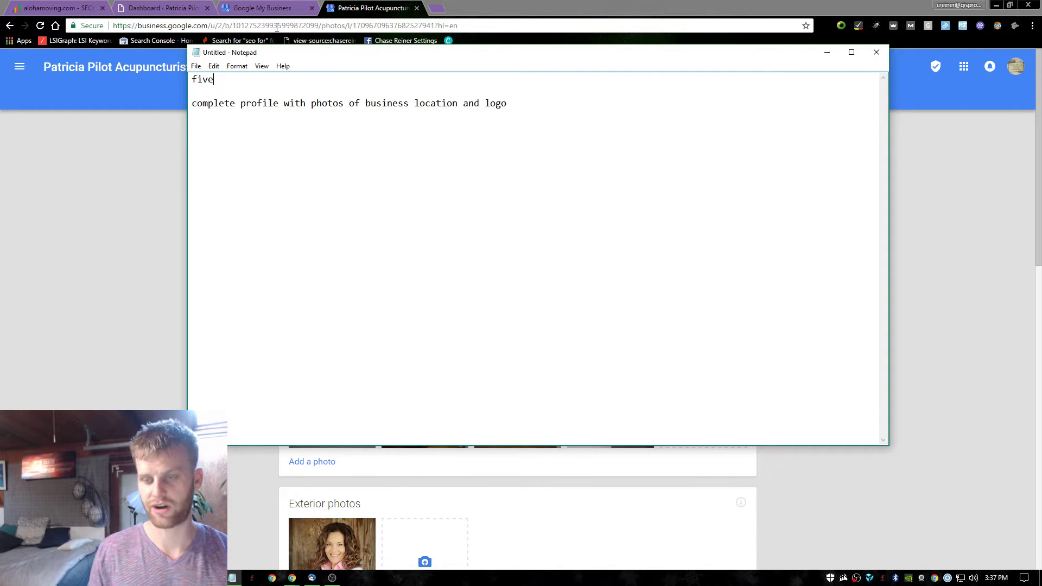
{"action": "key", "text": "BackSpace"}
{"action": "key", "text": "BackSpace"}
{"action": "key", "text": "BackSpace"}
{"action": "key", "text": "BackSpace"}
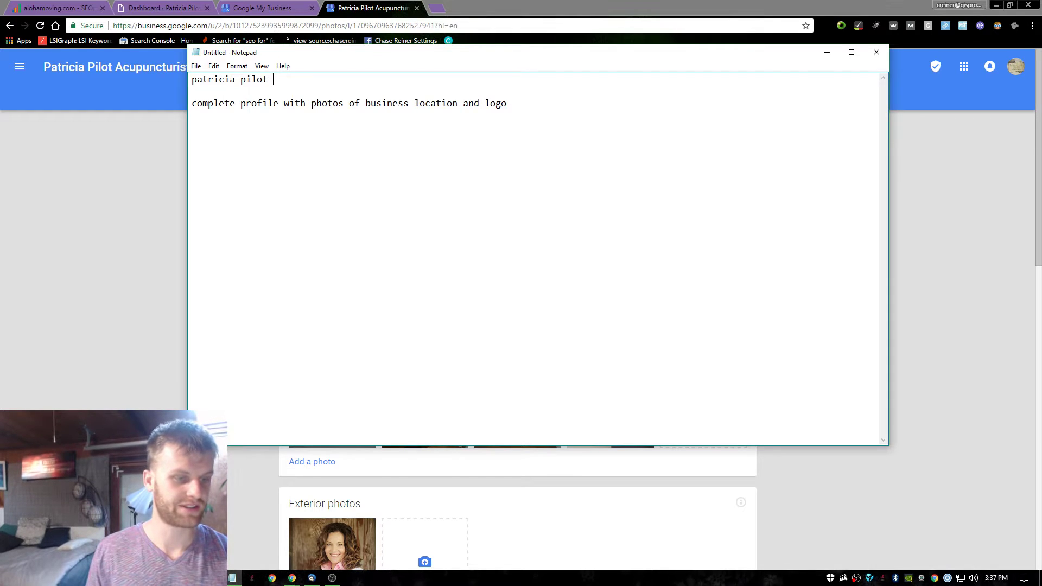
{"action": "left_click", "coordinate": [159, 106]}
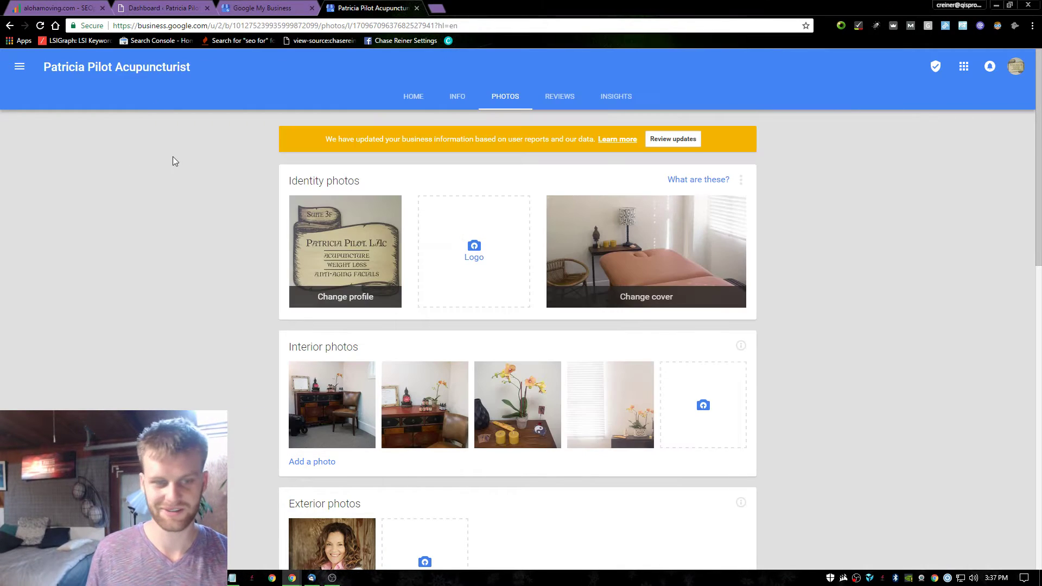
Review the Info tab's address, hours, phone, website and amenities, then return to Home.
{"action": "scroll", "coordinate": [507, 167], "scroll_direction": "down", "scroll_amount": 2}
{"action": "scroll", "coordinate": [510, 169], "scroll_direction": "up", "scroll_amount": 2}
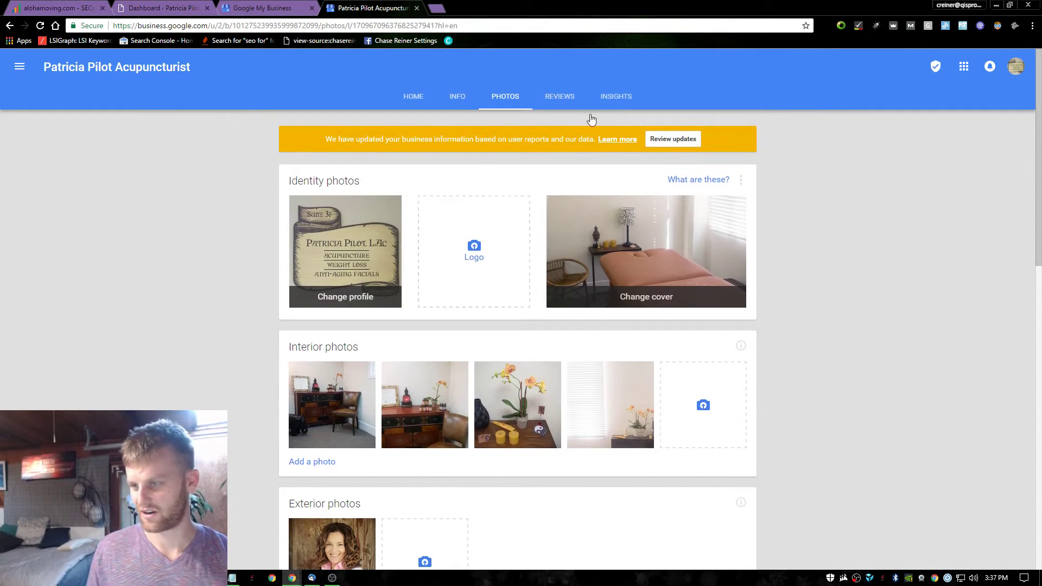
{"action": "left_click", "coordinate": [694, 139]}
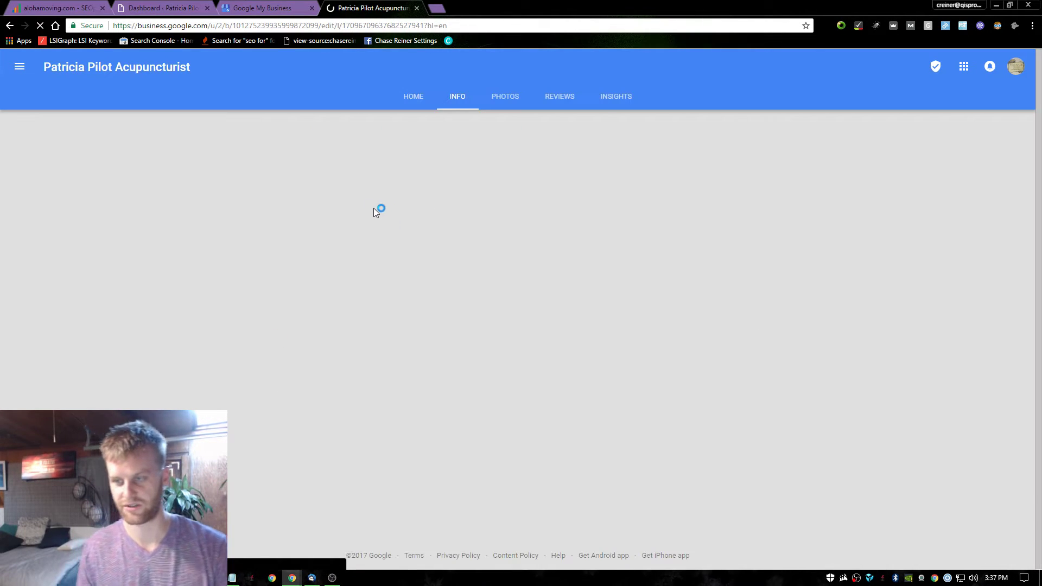
{"action": "scroll", "coordinate": [516, 369], "scroll_direction": "down", "scroll_amount": 1}
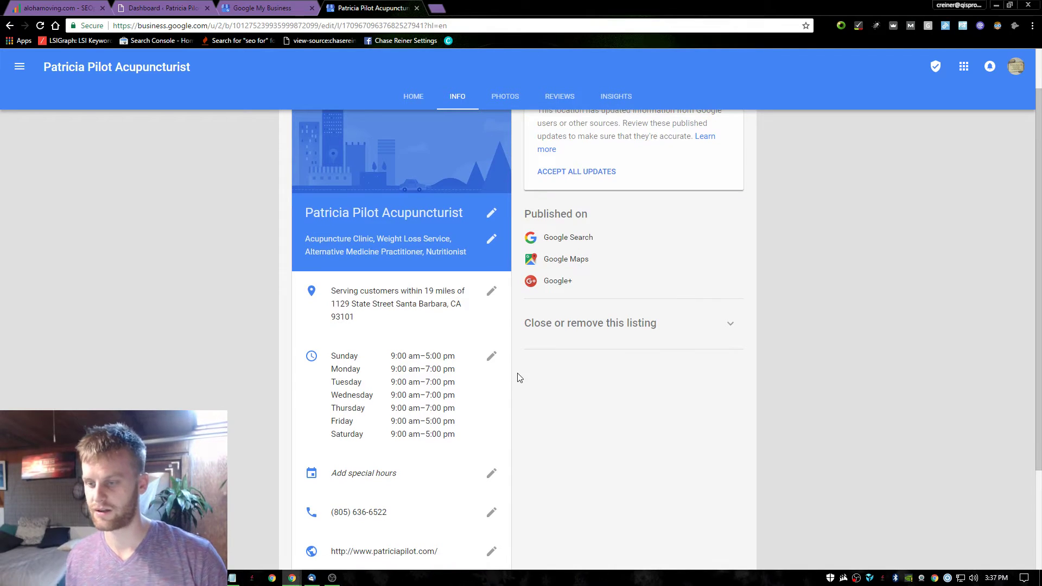
{"action": "scroll", "coordinate": [505, 348], "scroll_direction": "down", "scroll_amount": 3}
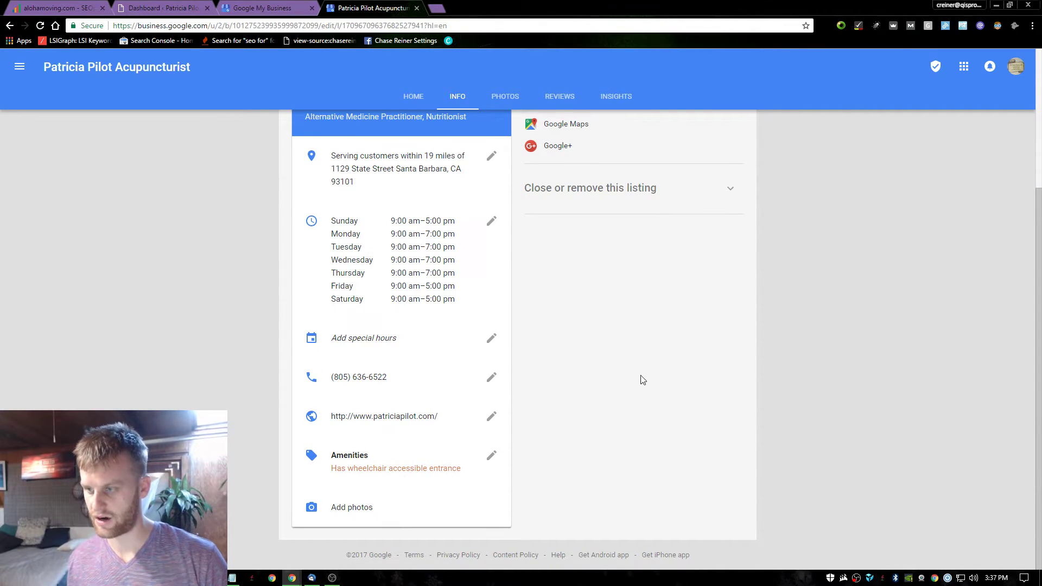
{"action": "scroll", "coordinate": [642, 380], "scroll_direction": "up", "scroll_amount": 3}
{"action": "scroll", "coordinate": [495, 388], "scroll_direction": "down", "scroll_amount": 3}
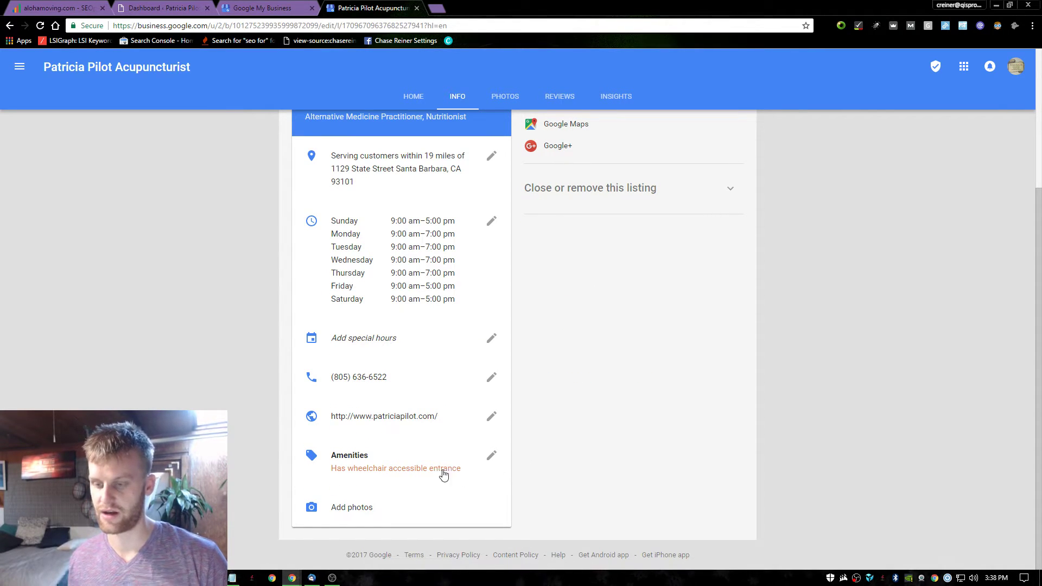
{"action": "scroll", "coordinate": [654, 446], "scroll_direction": "up", "scroll_amount": 3}
{"action": "scroll", "coordinate": [360, 429], "scroll_direction": "down", "scroll_amount": 3}
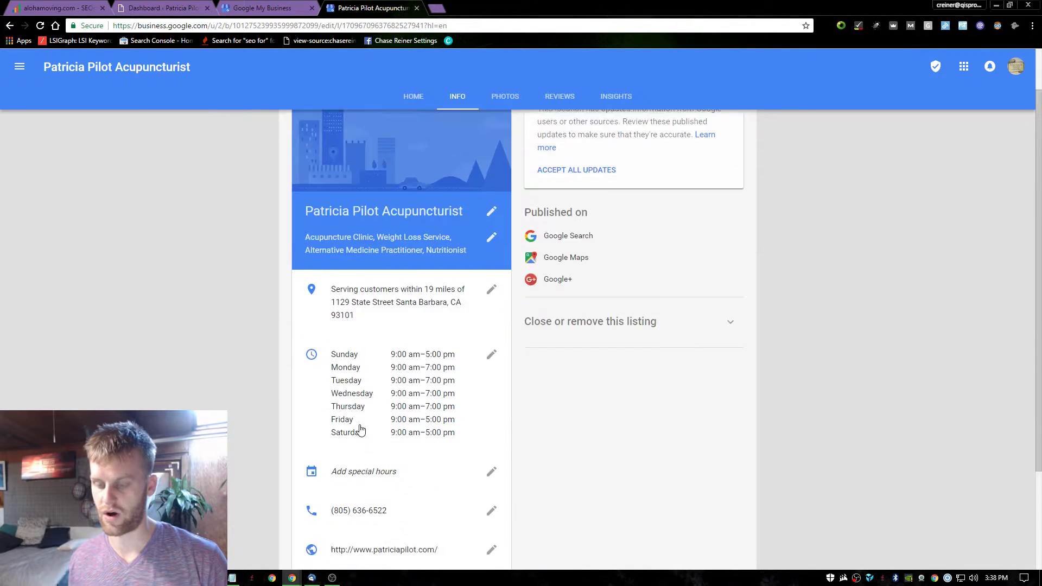
{"action": "scroll", "coordinate": [569, 411], "scroll_direction": "up", "scroll_amount": 3}
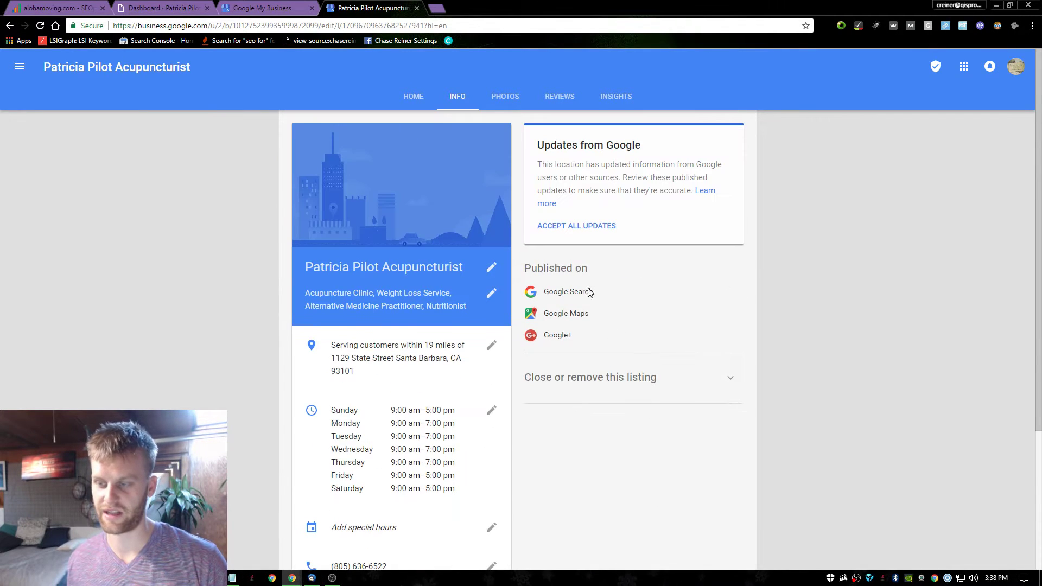
{"action": "scroll", "coordinate": [584, 307], "scroll_direction": "down", "scroll_amount": 3}
{"action": "scroll", "coordinate": [577, 323], "scroll_direction": "up", "scroll_amount": 3}
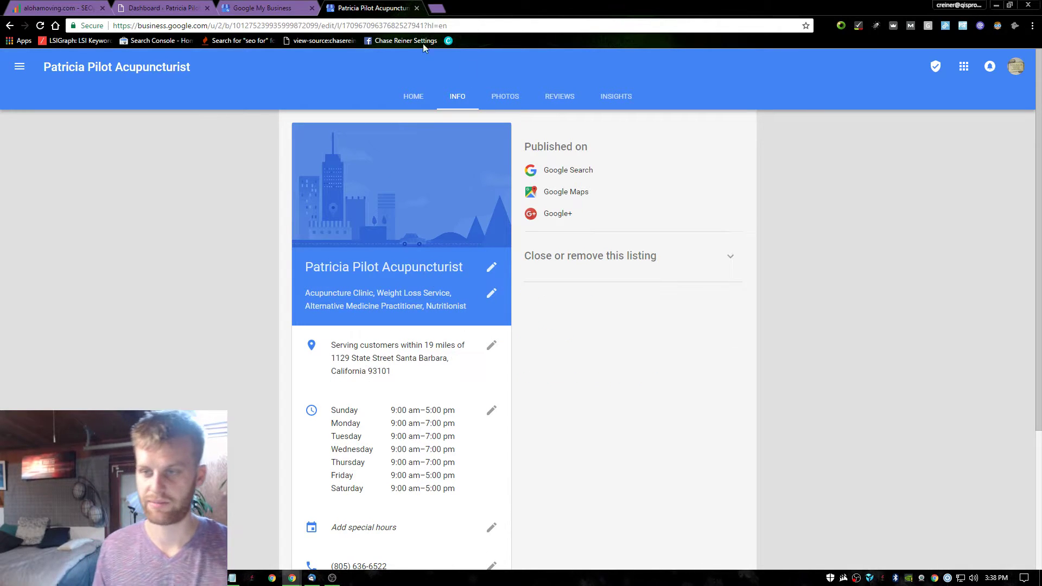
{"action": "left_click", "coordinate": [413, 96]}
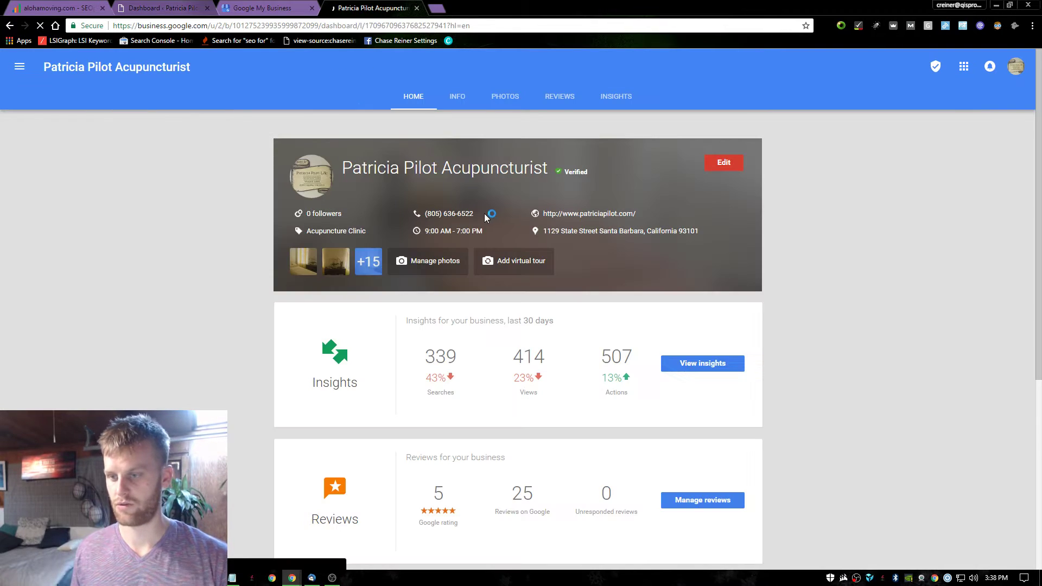
{"action": "scroll", "coordinate": [484, 210], "scroll_direction": "down", "scroll_amount": 4}
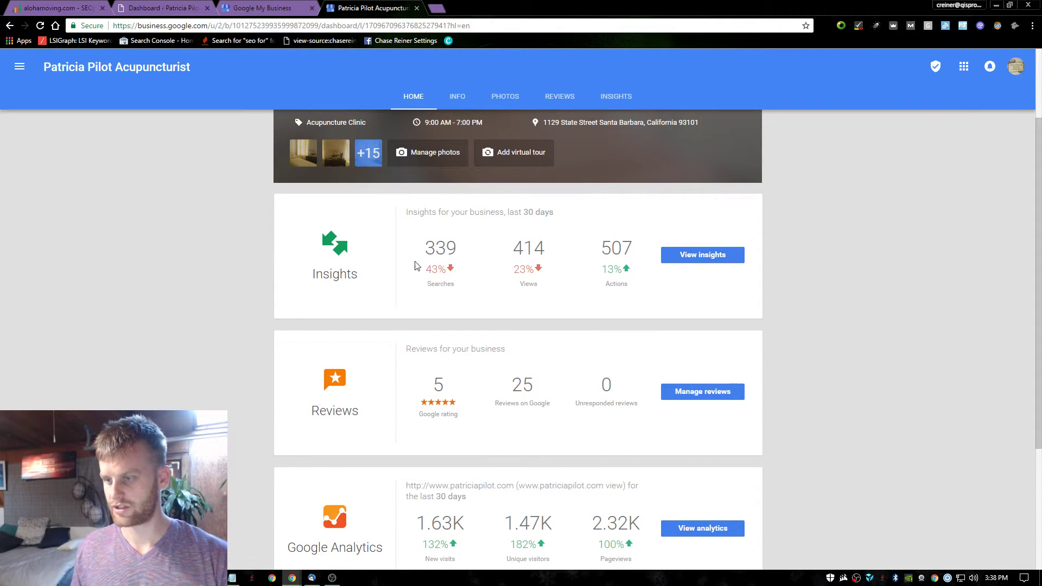
{"action": "left_click_drag", "start_coordinate": [415, 264], "coordinate": [490, 267]}
{"action": "left_click", "coordinate": [490, 267]}
{"action": "left_click_drag", "start_coordinate": [426, 267], "coordinate": [543, 270]}
{"action": "left_click_drag", "start_coordinate": [495, 212], "coordinate": [507, 213]}
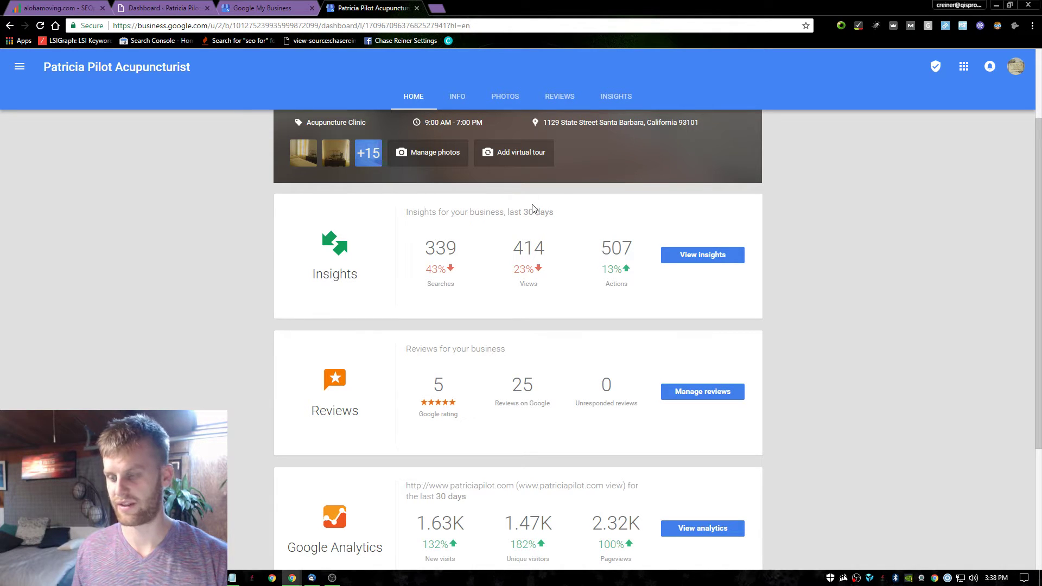
{"action": "triple_click", "coordinate": [528, 213]}
{"action": "left_click", "coordinate": [564, 212]}
{"action": "triple_click", "coordinate": [566, 212]}
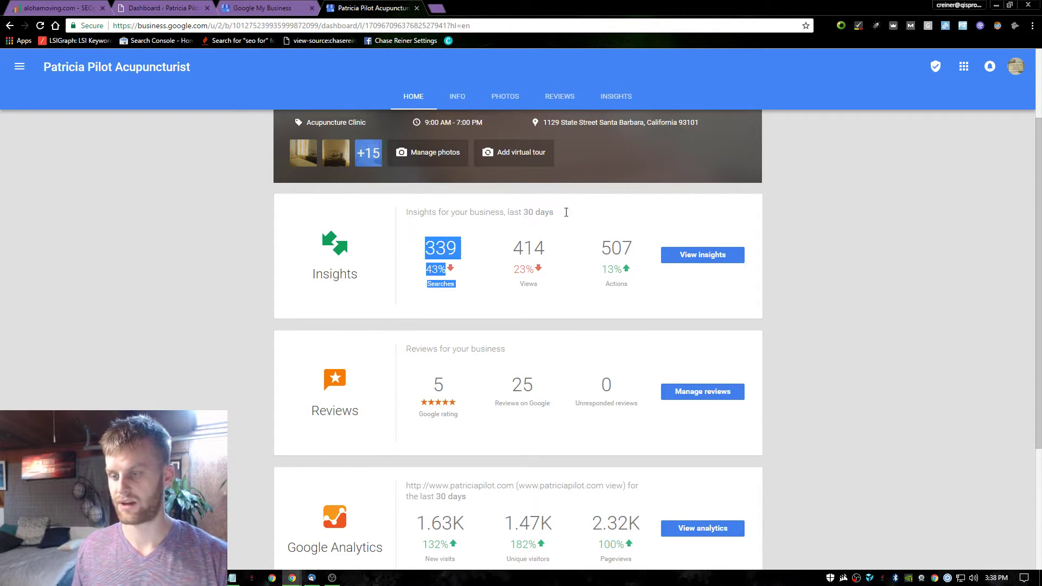
{"action": "double_click", "coordinate": [419, 212]}
{"action": "left_click", "coordinate": [441, 248]}
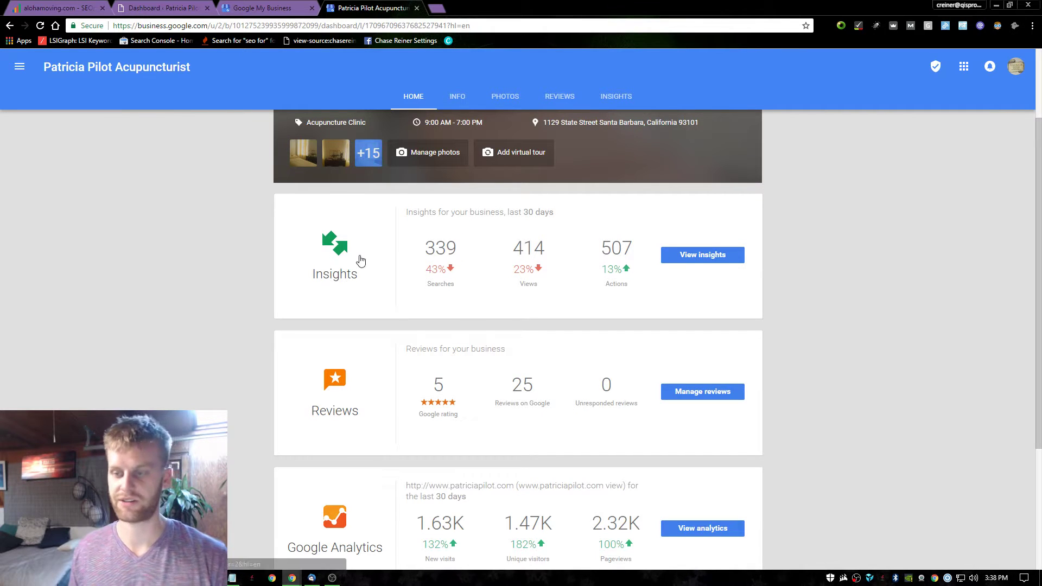
{"action": "double_click", "coordinate": [553, 271]}
{"action": "left_click", "coordinate": [541, 270]}
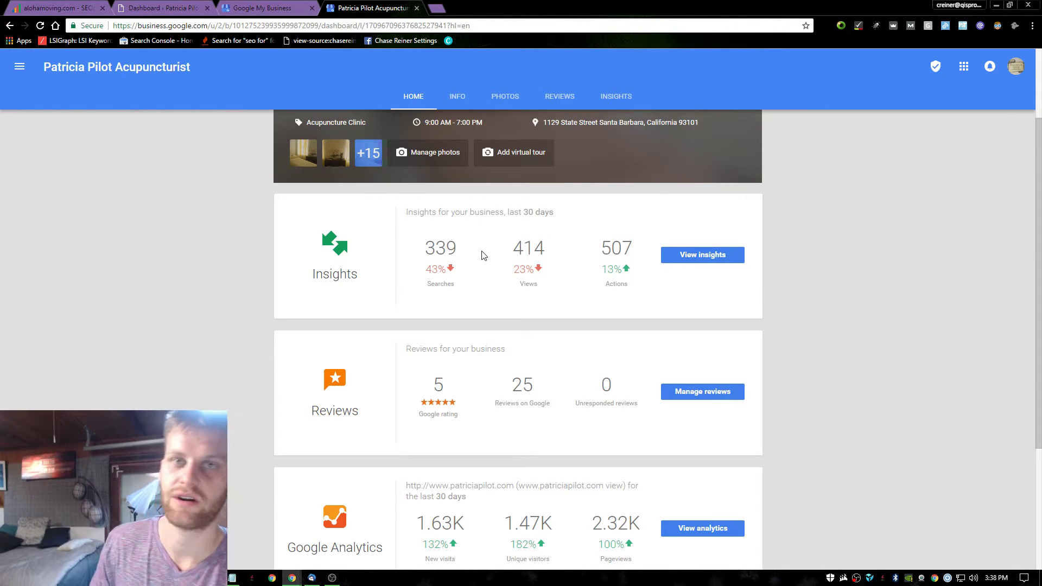
{"action": "scroll", "coordinate": [568, 238], "scroll_direction": "down", "scroll_amount": 1}
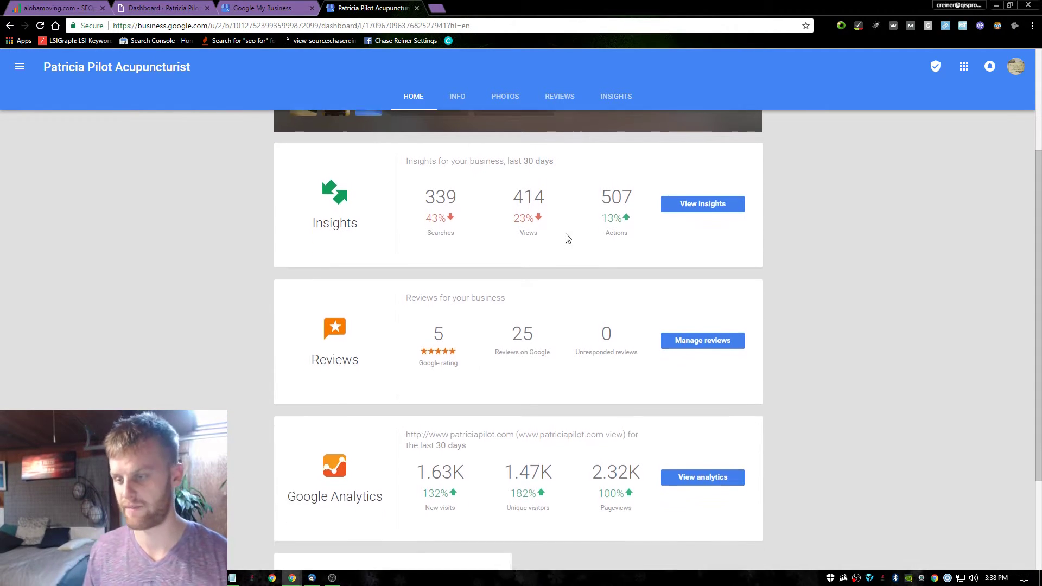
{"action": "scroll", "coordinate": [565, 240], "scroll_direction": "down", "scroll_amount": 1}
{"action": "double_click", "coordinate": [450, 438]}
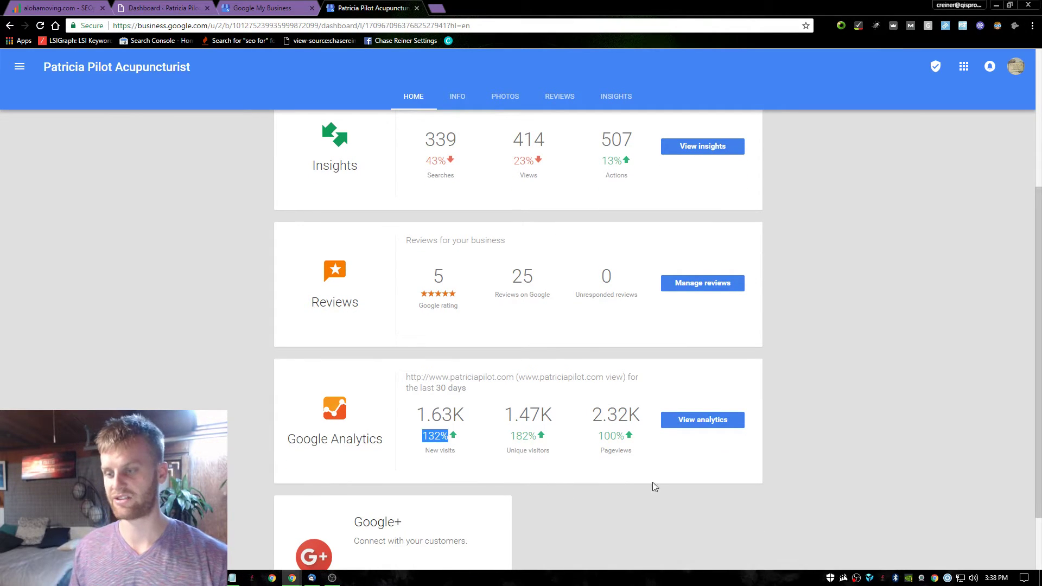
{"action": "double_click", "coordinate": [607, 439]}
{"action": "triple_click", "coordinate": [482, 361]}
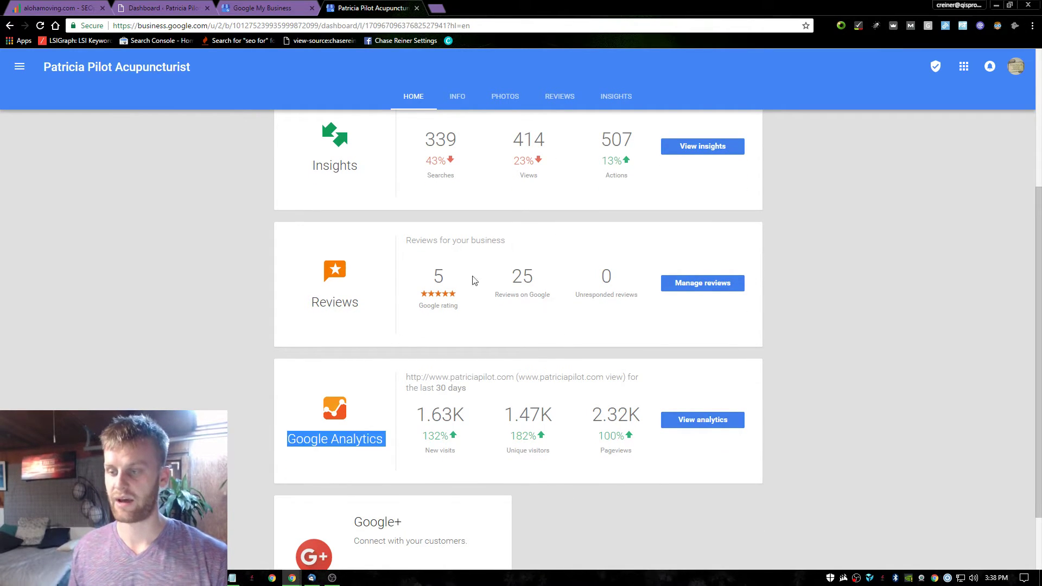
{"action": "left_click", "coordinate": [541, 272]}
{"action": "double_click", "coordinate": [538, 274]}
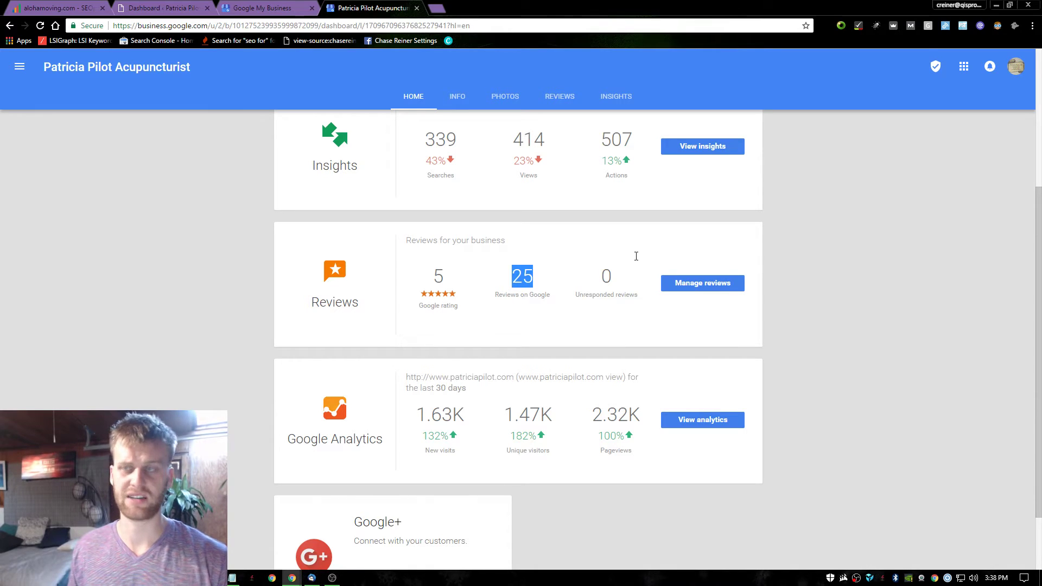
{"action": "right_click", "coordinate": [728, 284]}
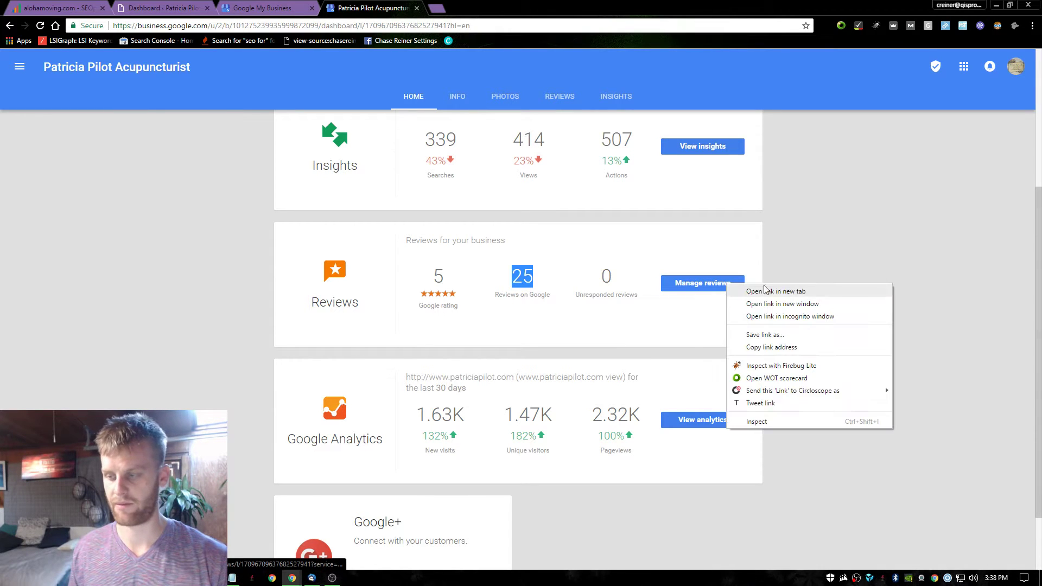
{"action": "left_click", "coordinate": [819, 292]}
{"action": "key", "text": "ctrl+Tab"}
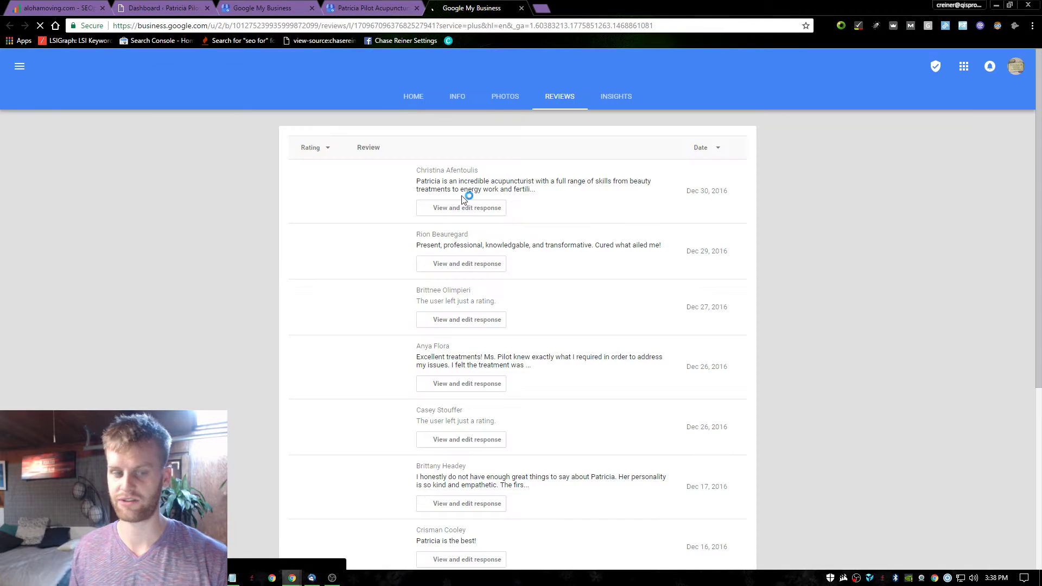
{"action": "scroll", "coordinate": [478, 218], "scroll_direction": "down", "scroll_amount": 1}
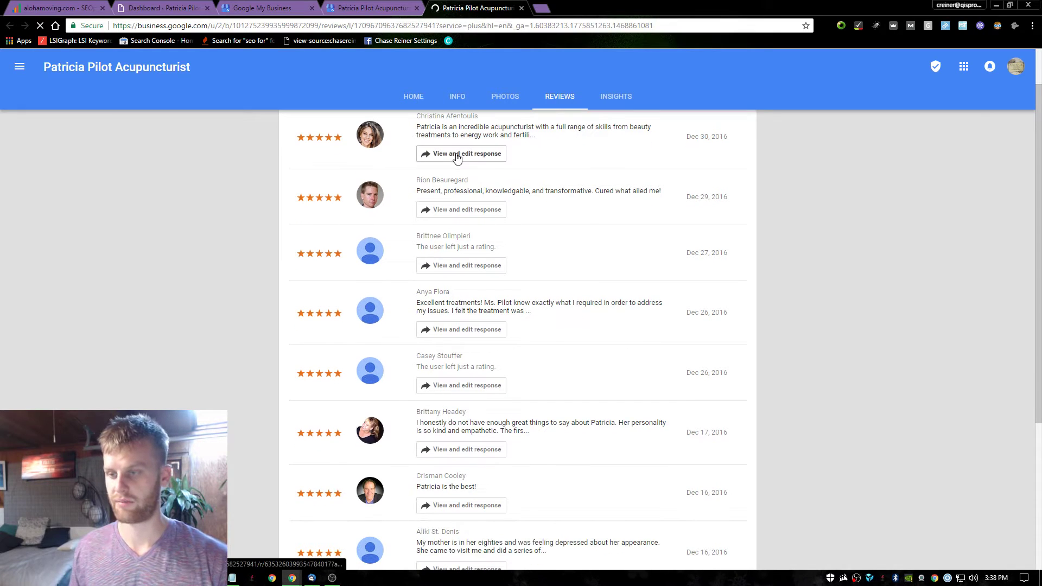
{"action": "left_click", "coordinate": [457, 156]}
{"action": "left_click_drag", "start_coordinate": [374, 319], "coordinate": [568, 324]}
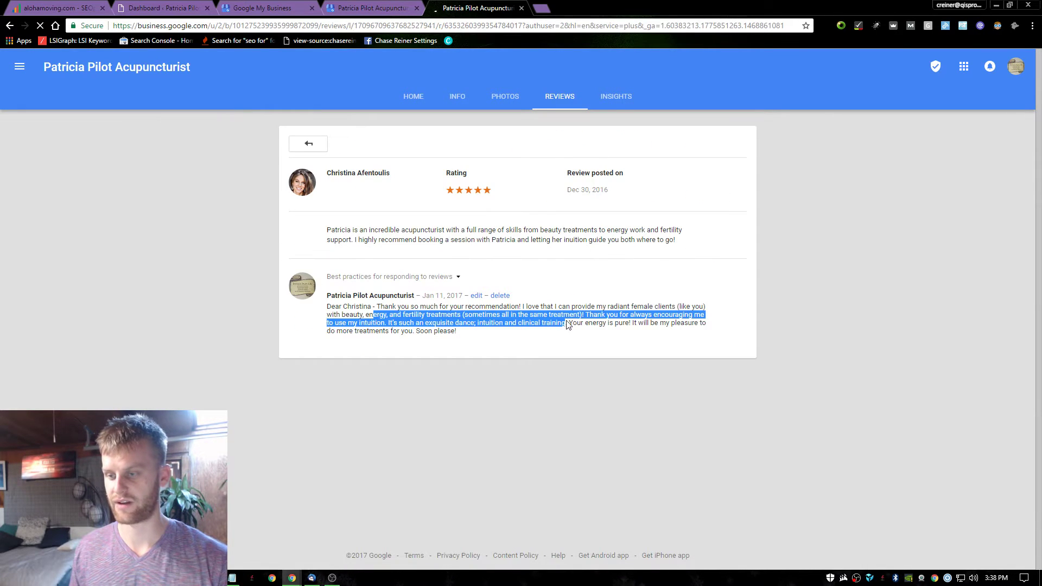
{"action": "left_click", "coordinate": [521, 9]}
{"action": "scroll", "coordinate": [802, 308], "scroll_direction": "down", "scroll_amount": 2}
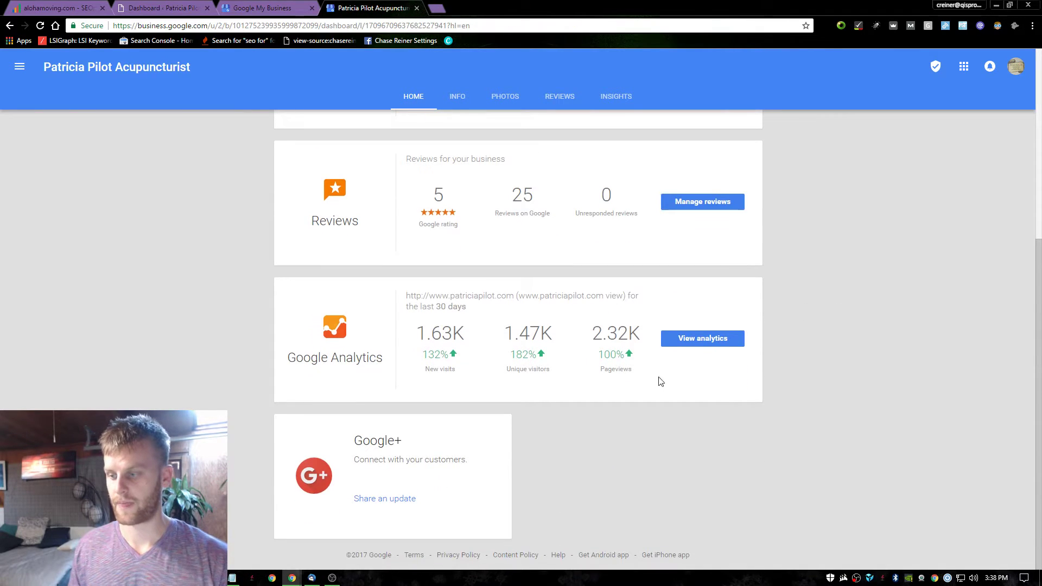
{"action": "left_click", "coordinate": [711, 343]}
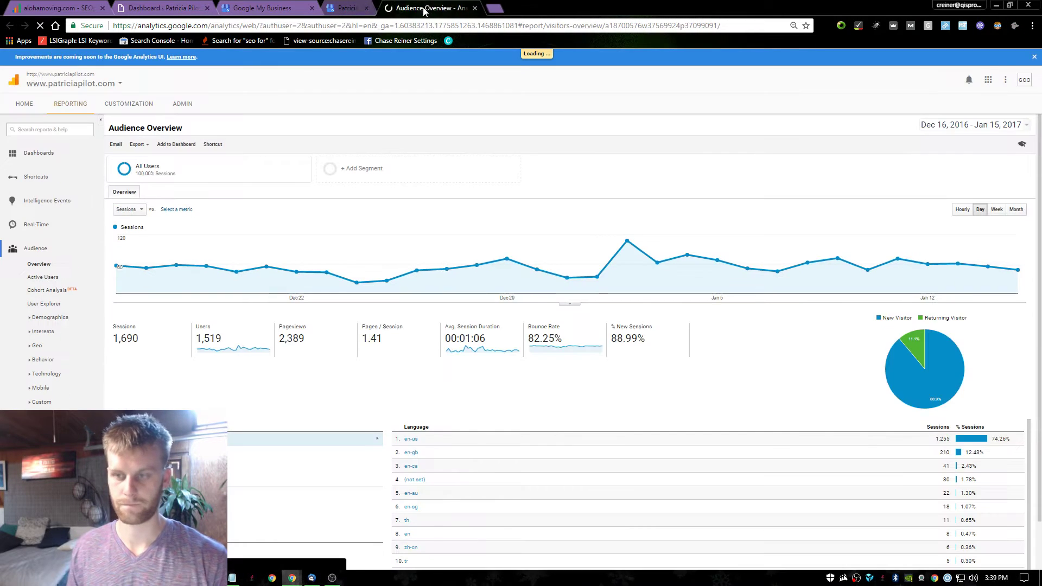
{"action": "left_click", "coordinate": [417, 8]}
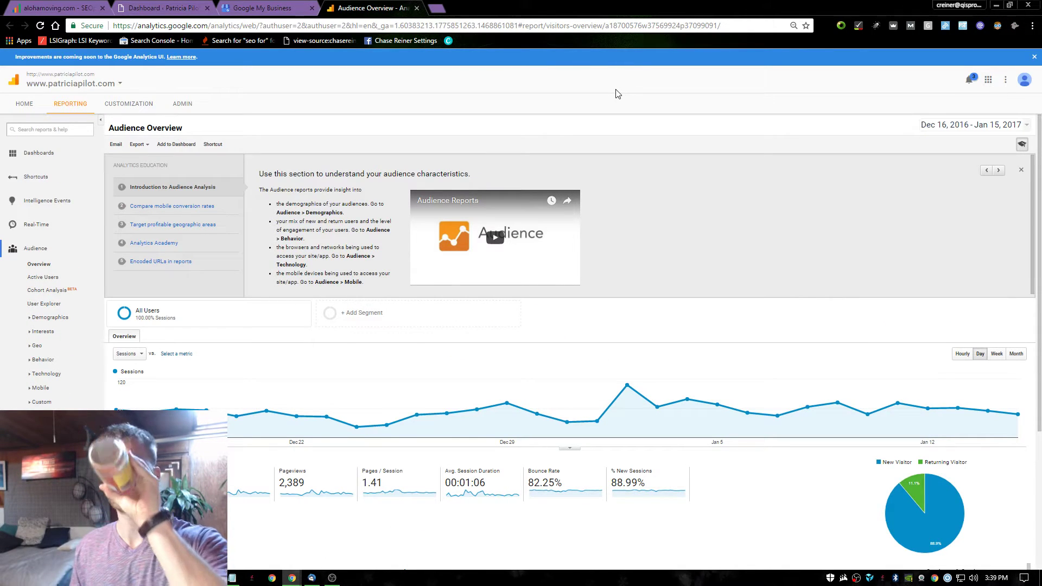
{"action": "scroll", "coordinate": [450, 164], "scroll_direction": "down", "scroll_amount": 3}
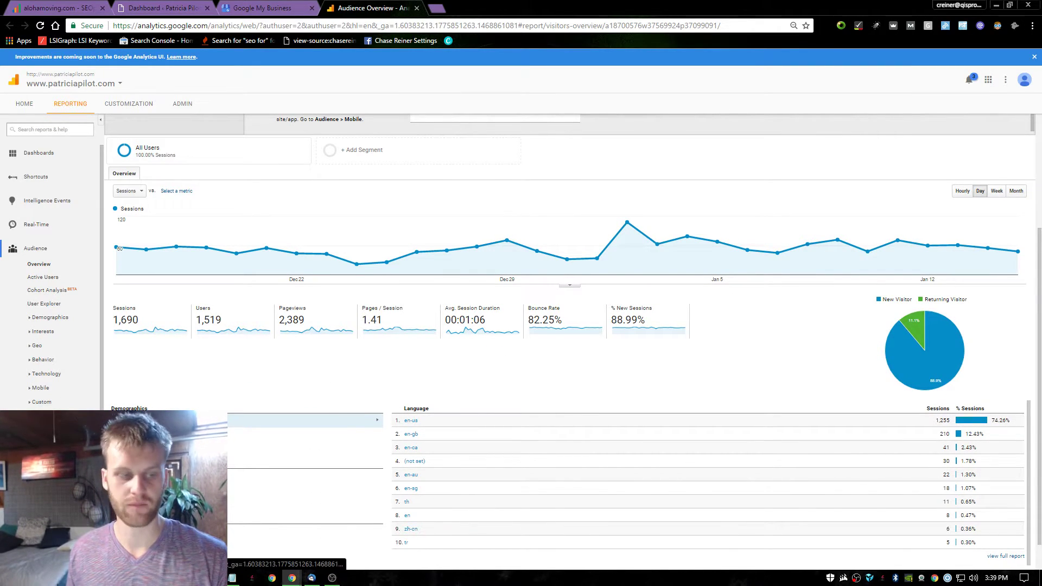
{"action": "left_click", "coordinate": [41, 429]}
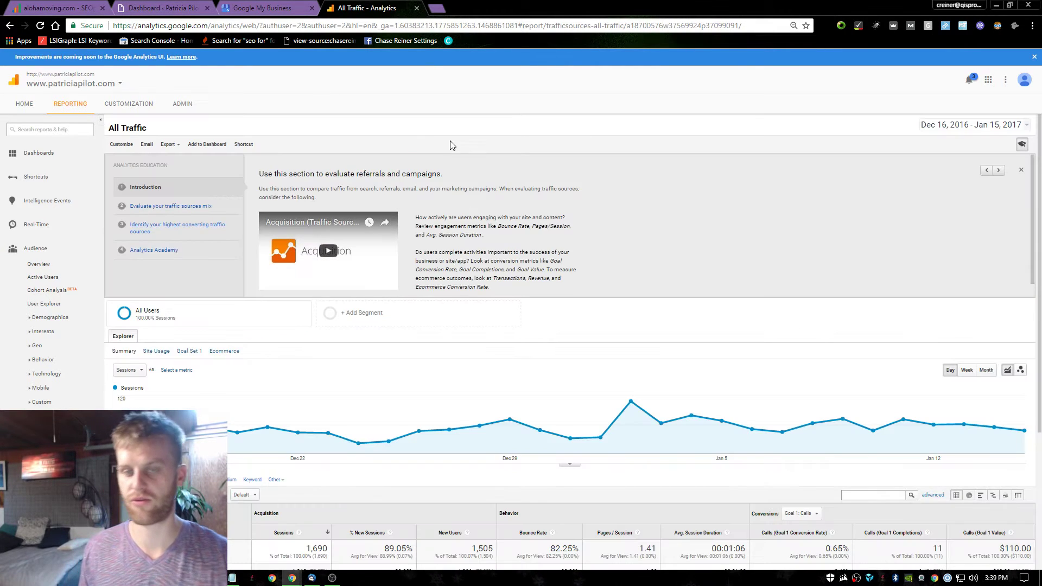
Review the Source/Medium table, where google / organic brings 1,218 of 1,690 sessions.
{"action": "scroll", "coordinate": [423, 248], "scroll_direction": "down", "scroll_amount": 1}
{"action": "scroll", "coordinate": [423, 248], "scroll_direction": "down", "scroll_amount": 3}
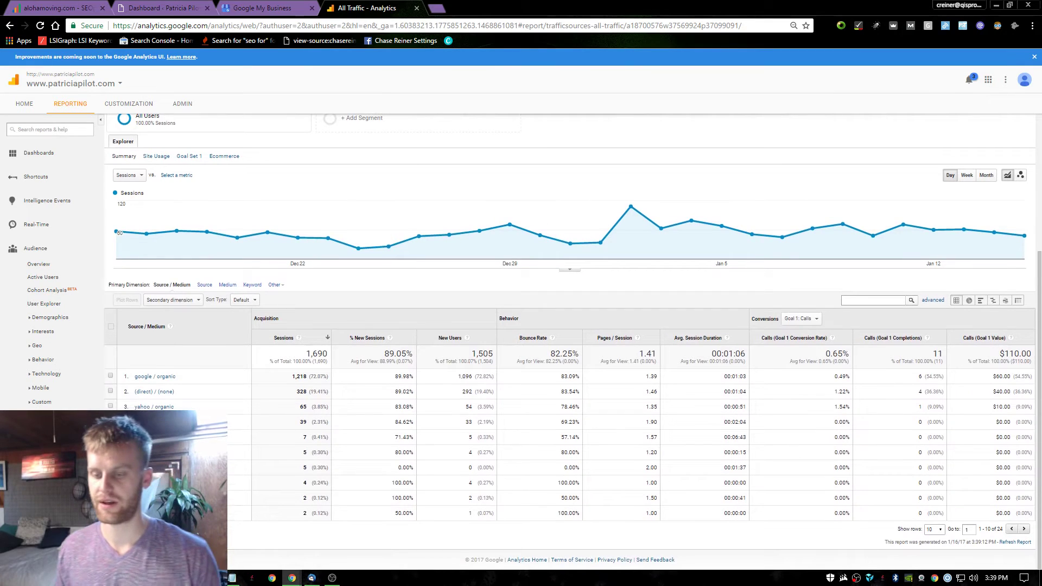
{"action": "scroll", "coordinate": [679, 309], "scroll_direction": "up", "scroll_amount": 4}
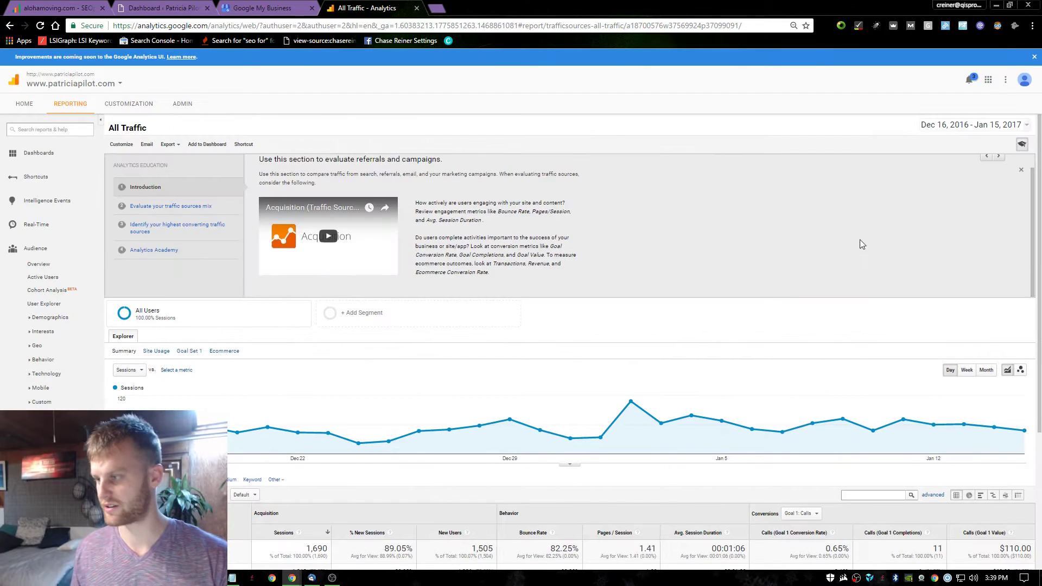
{"action": "left_click", "coordinate": [953, 134]}
{"action": "left_click", "coordinate": [728, 151]}
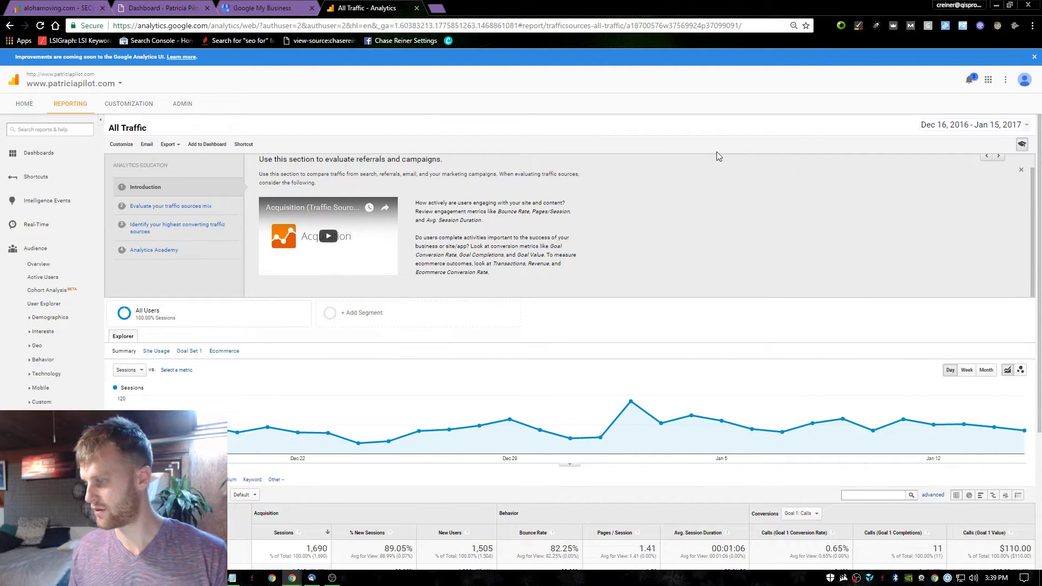
{"action": "scroll", "coordinate": [597, 228], "scroll_direction": "down", "scroll_amount": 4}
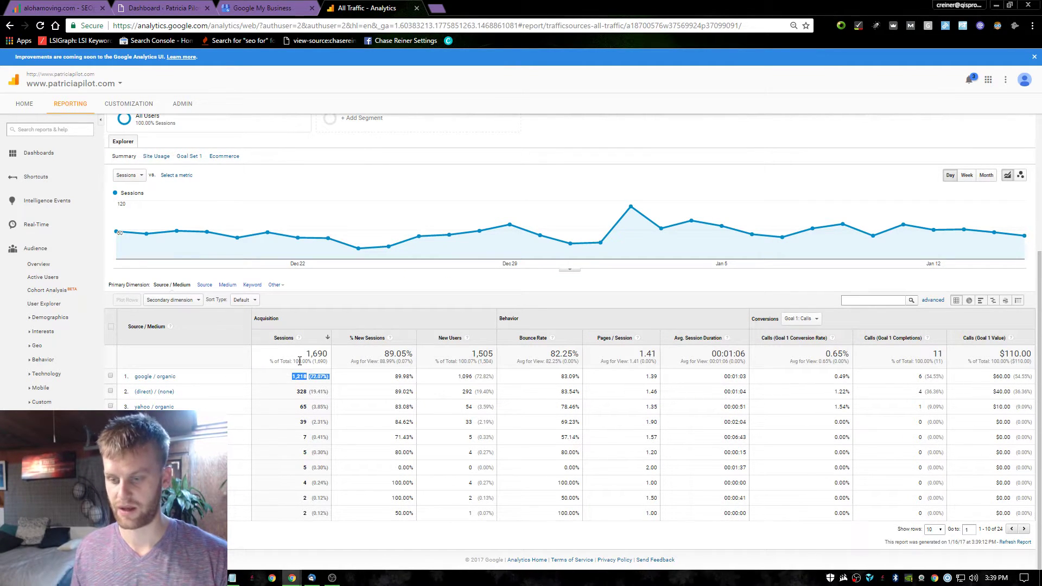
{"action": "left_click", "coordinate": [446, 301]}
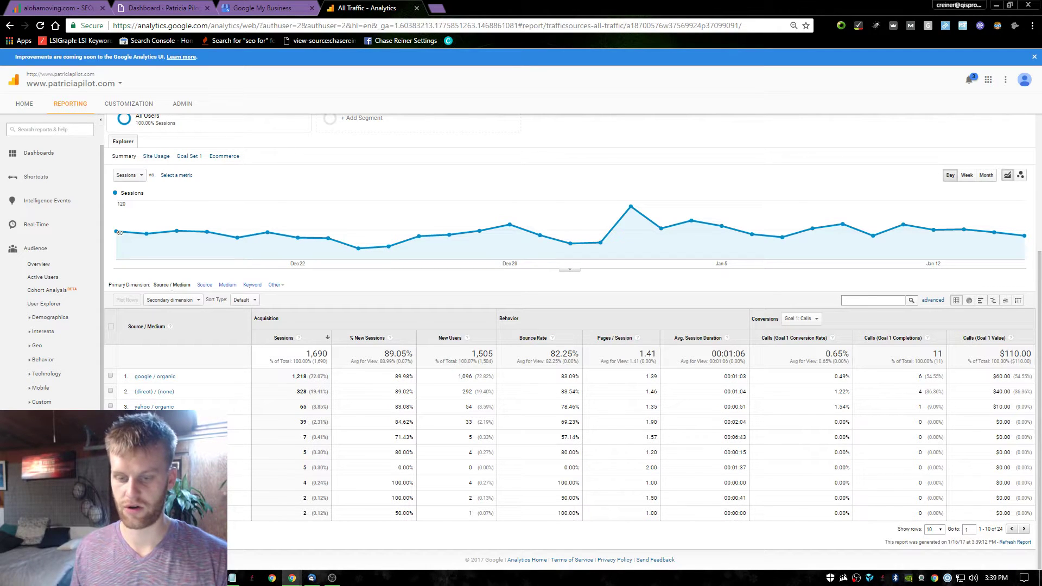
Go to Behavior > Site Content > Content Drilldown.
{"action": "scroll", "coordinate": [51, 261], "scroll_direction": "down", "scroll_amount": 2}
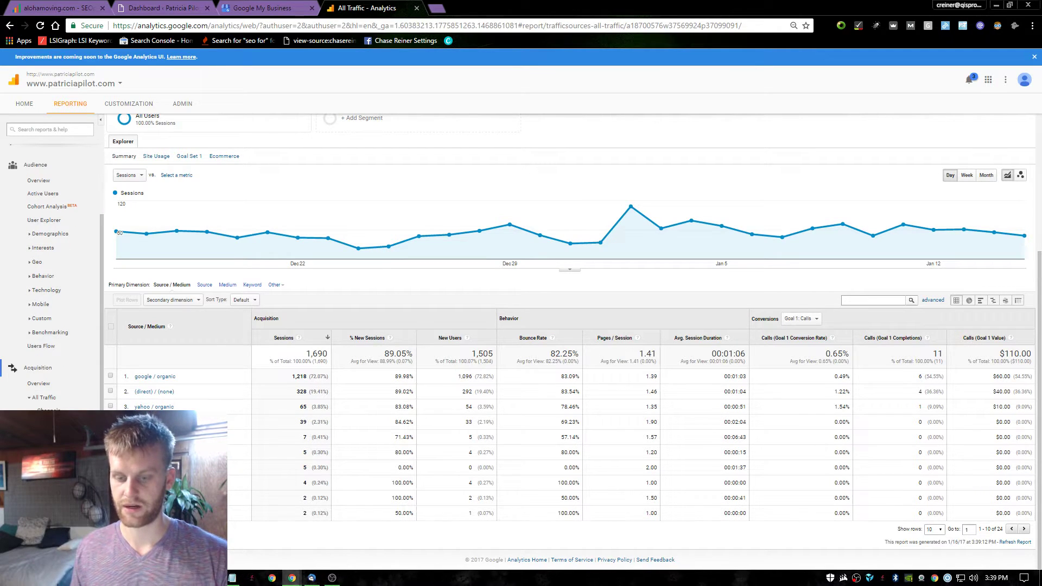
{"action": "scroll", "coordinate": [52, 261], "scroll_direction": "down", "scroll_amount": 3}
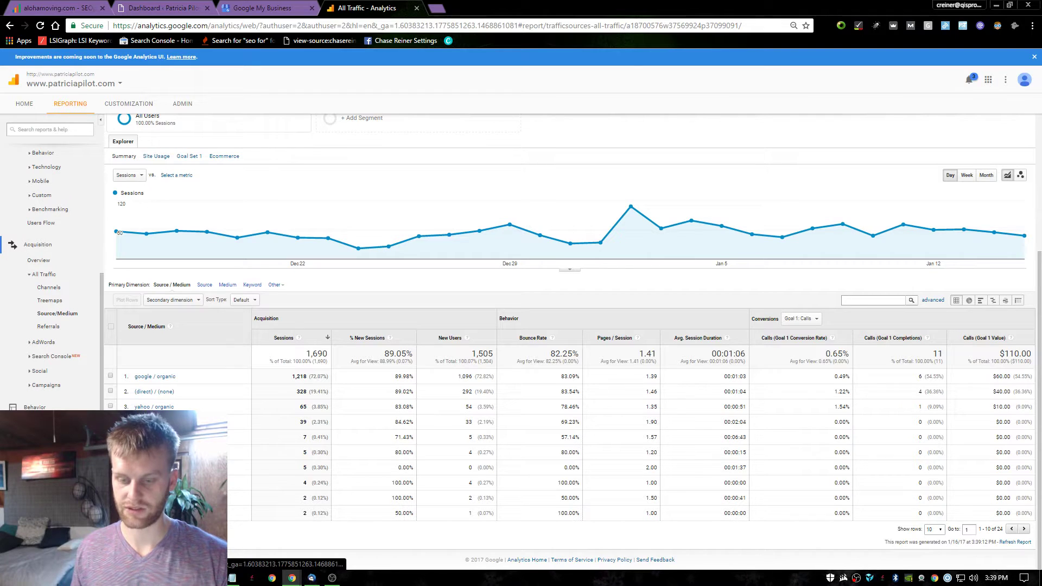
{"action": "left_click", "coordinate": [60, 478]}
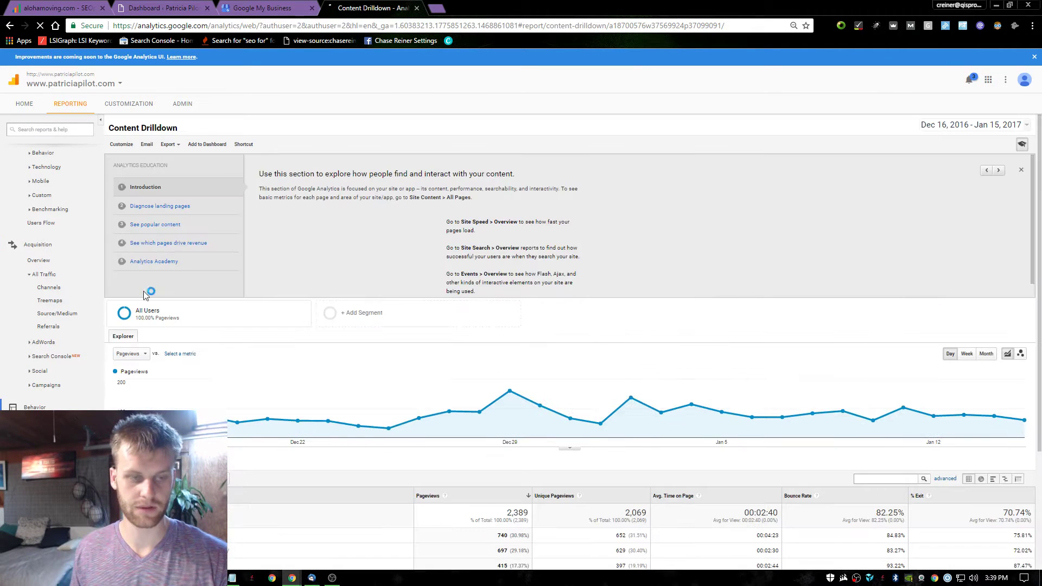
Zoom in on the Content Drilldown page table and pick out the 75.00% bounce rate figure.
{"action": "scroll", "coordinate": [456, 280], "scroll_direction": "down", "scroll_amount": 1}
{"action": "right_click", "coordinate": [460, 285]}
{"action": "left_click", "coordinate": [639, 227]}
{"action": "scroll", "coordinate": [650, 225], "scroll_direction": "down", "scroll_amount": 4}
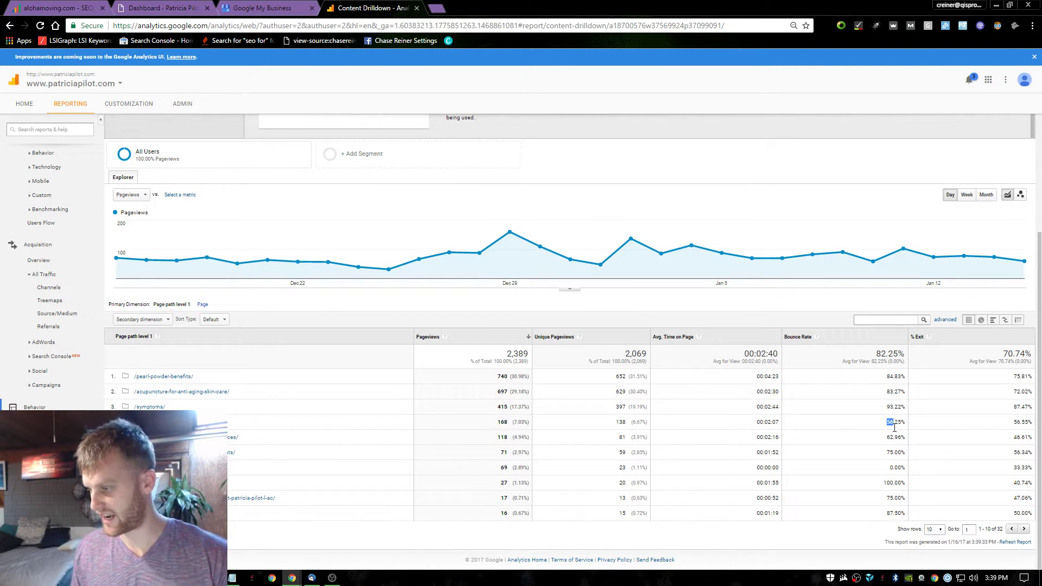
{"action": "key", "text": "ctrl+plus"}
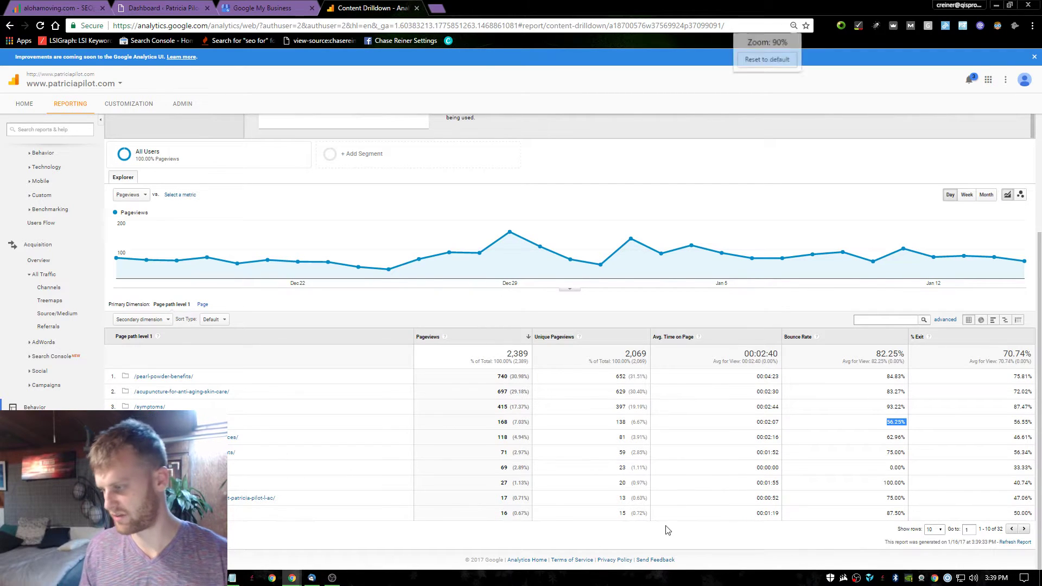
{"action": "scroll", "coordinate": [1002, 504], "scroll_direction": "down", "scroll_amount": 1}
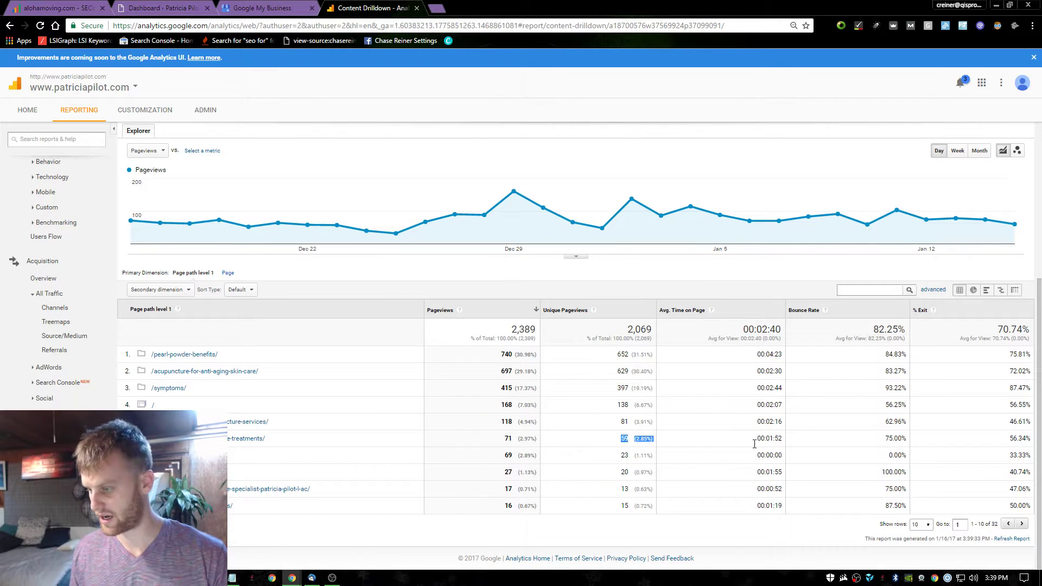
{"action": "double_click", "coordinate": [875, 439]}
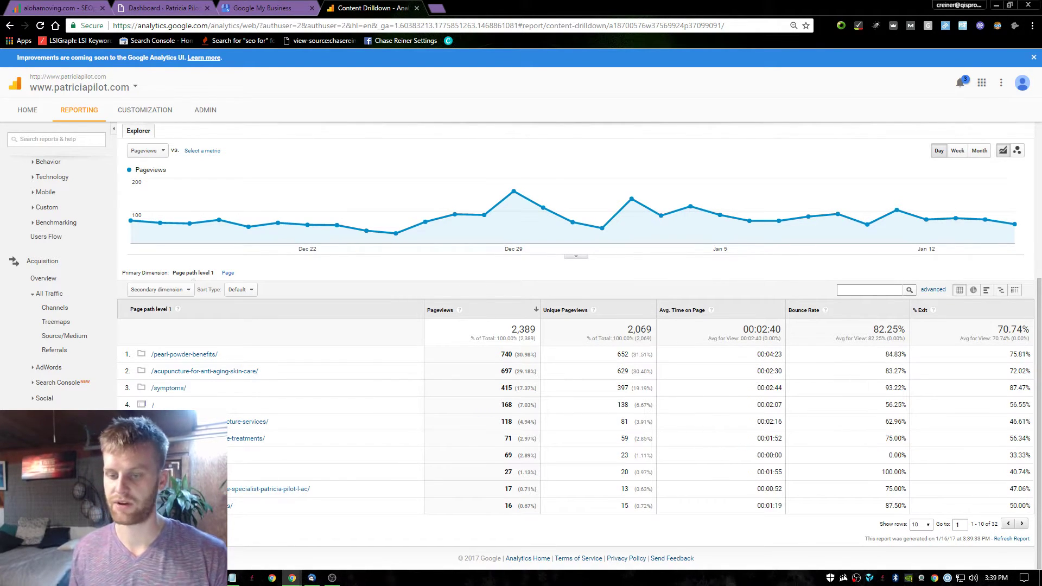
{"action": "scroll", "coordinate": [287, 280], "scroll_direction": "up", "scroll_amount": 5}
{"action": "scroll", "coordinate": [320, 418], "scroll_direction": "down", "scroll_amount": 4}
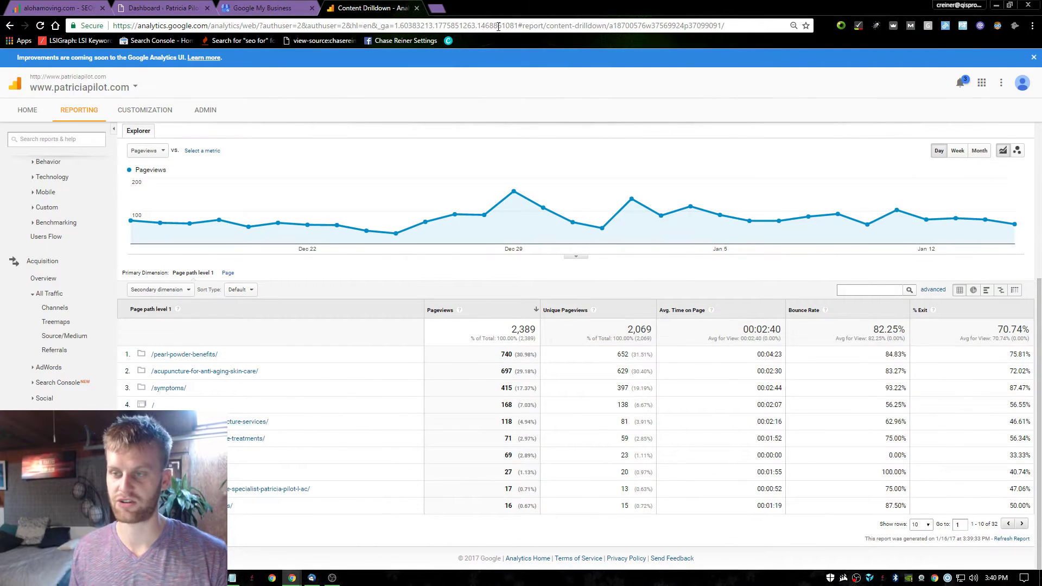
In a new tab, Google 'search console' and open the Google Search Console result.
{"action": "key", "text": "ctrl+t"}
{"action": "type", "text": "searhc"}
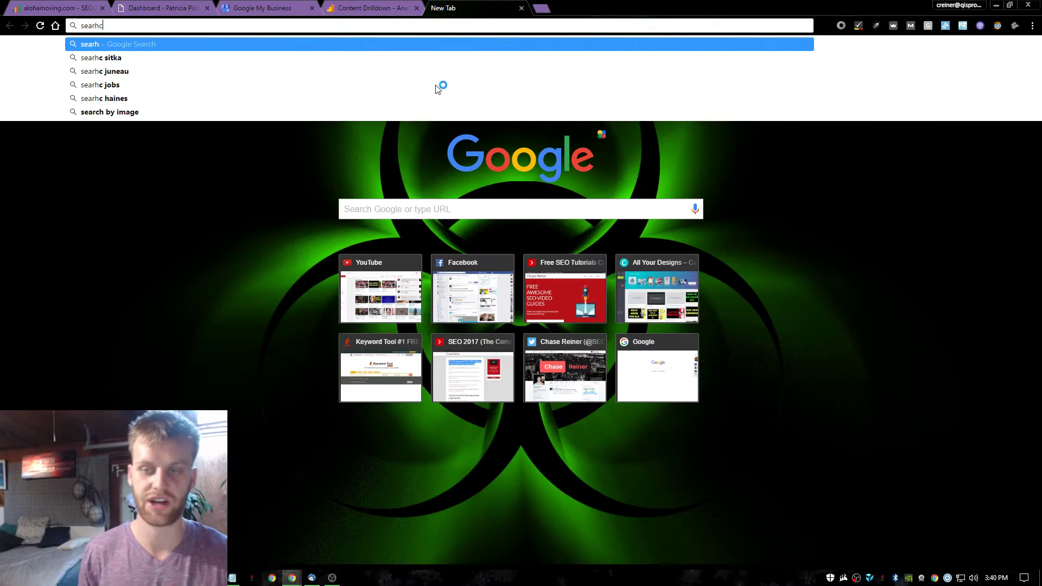
{"action": "key", "text": "BackSpace"}
{"action": "key", "text": "BackSpace"}
{"action": "type", "text": "ch consol"}
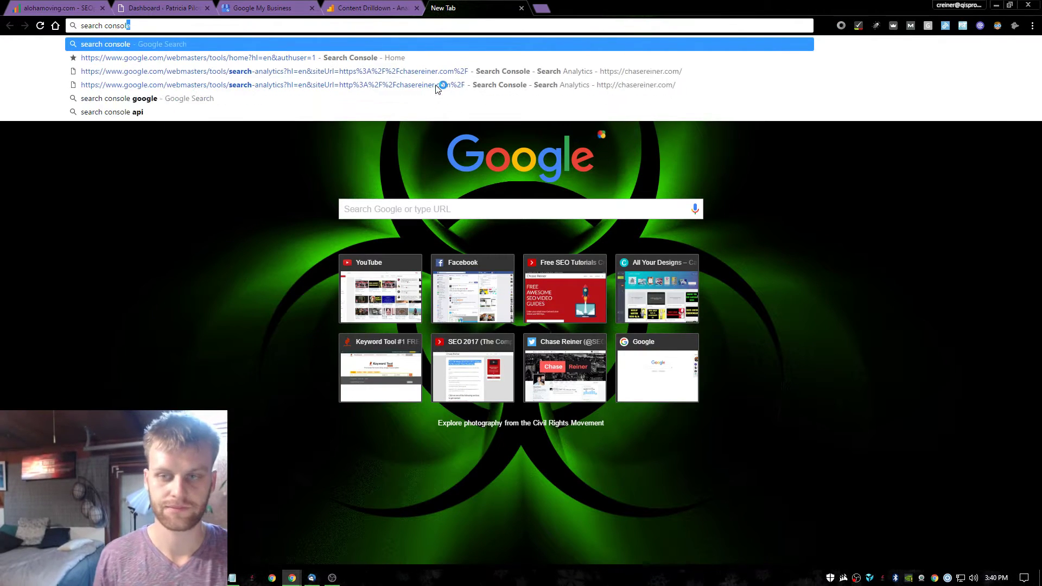
{"action": "key", "text": "Return"}
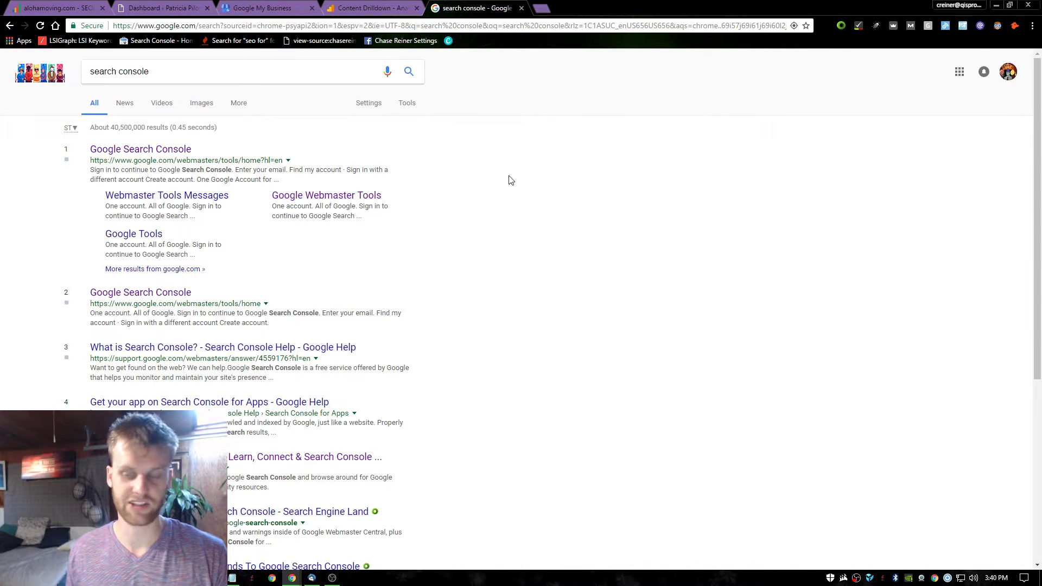
{"action": "left_click", "coordinate": [148, 292]}
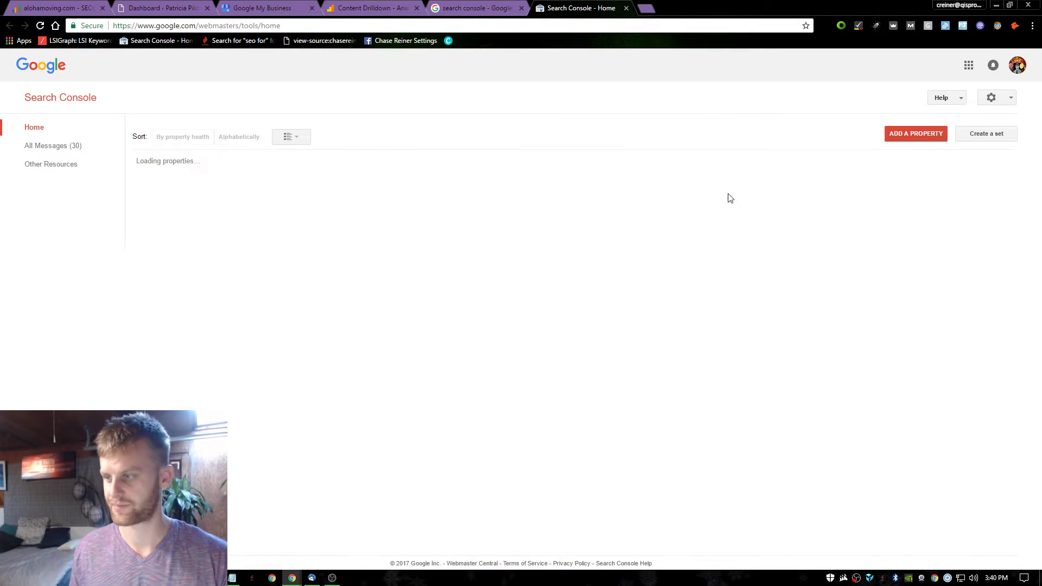
{"action": "scroll", "coordinate": [256, 239], "scroll_direction": "down", "scroll_amount": 9}
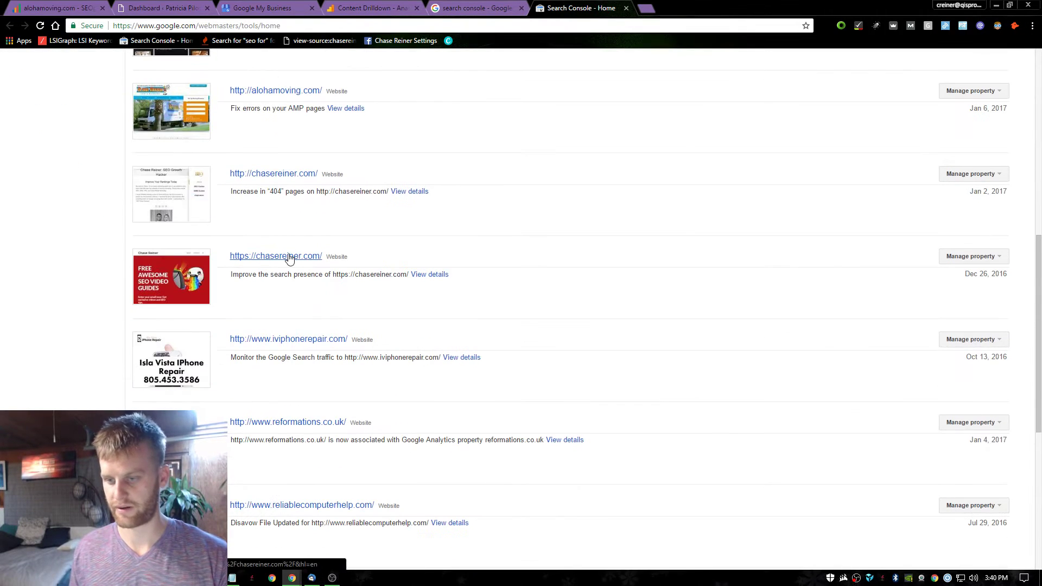
{"action": "scroll", "coordinate": [293, 282], "scroll_direction": "down", "scroll_amount": 7}
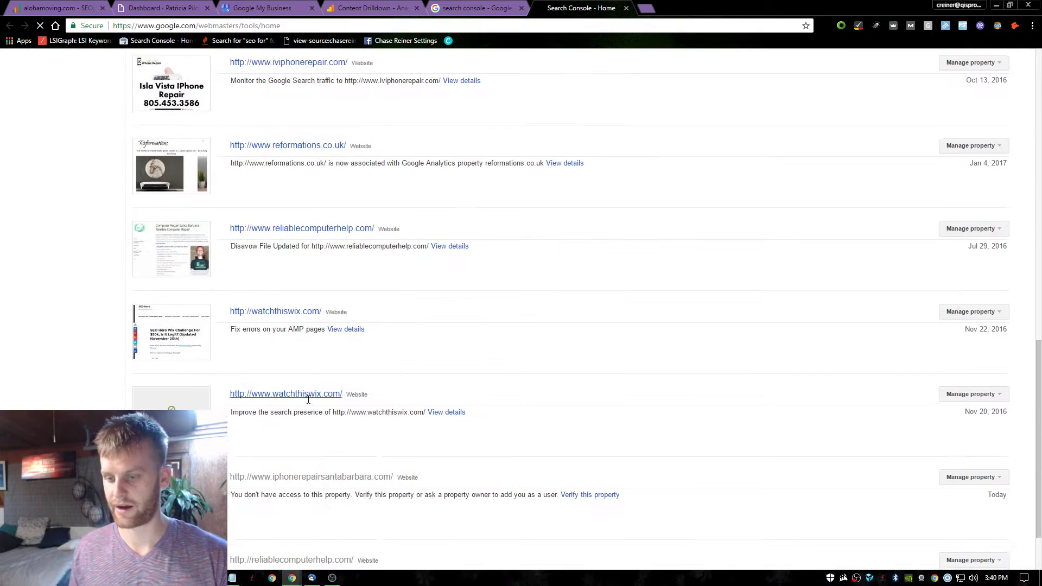
{"action": "key", "text": "ctrl+f"}
{"action": "type", "text": "patric"}
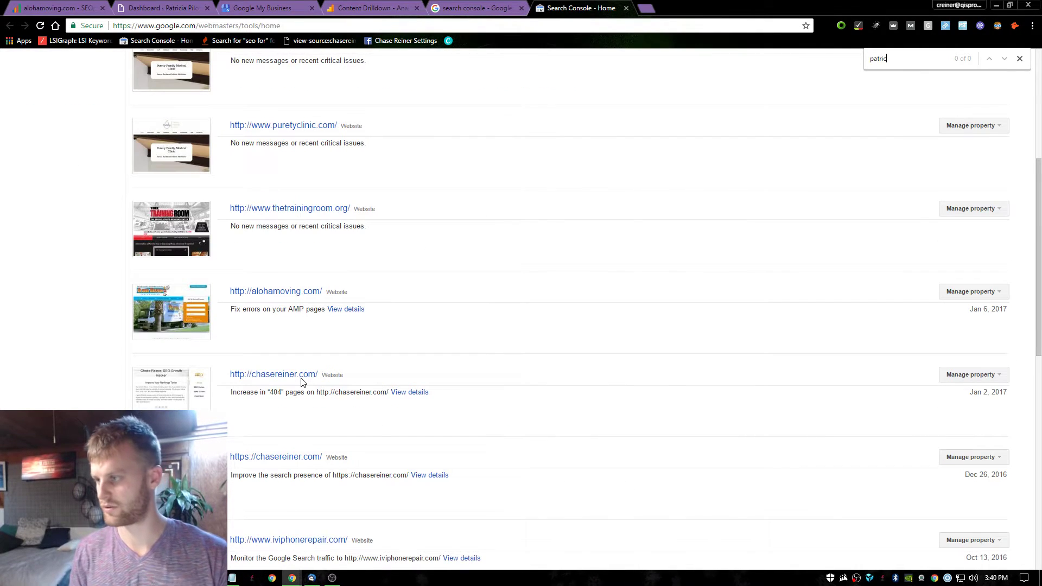
{"action": "key", "text": "ctrl+f"}
{"action": "scroll", "coordinate": [293, 383], "scroll_direction": "up", "scroll_amount": 5}
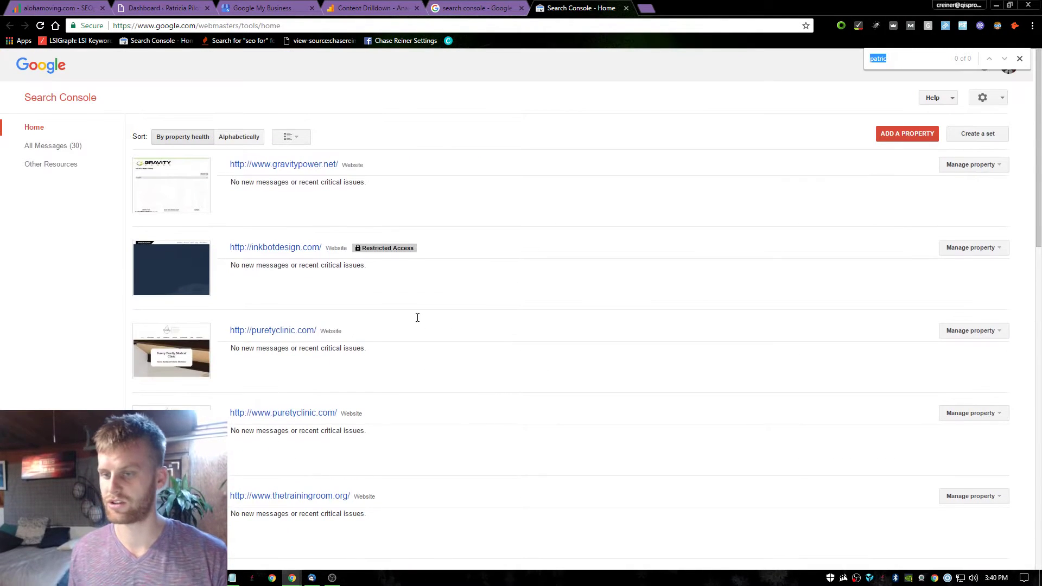
{"action": "key", "text": "BackSpace"}
{"action": "type", "text": "pil"}
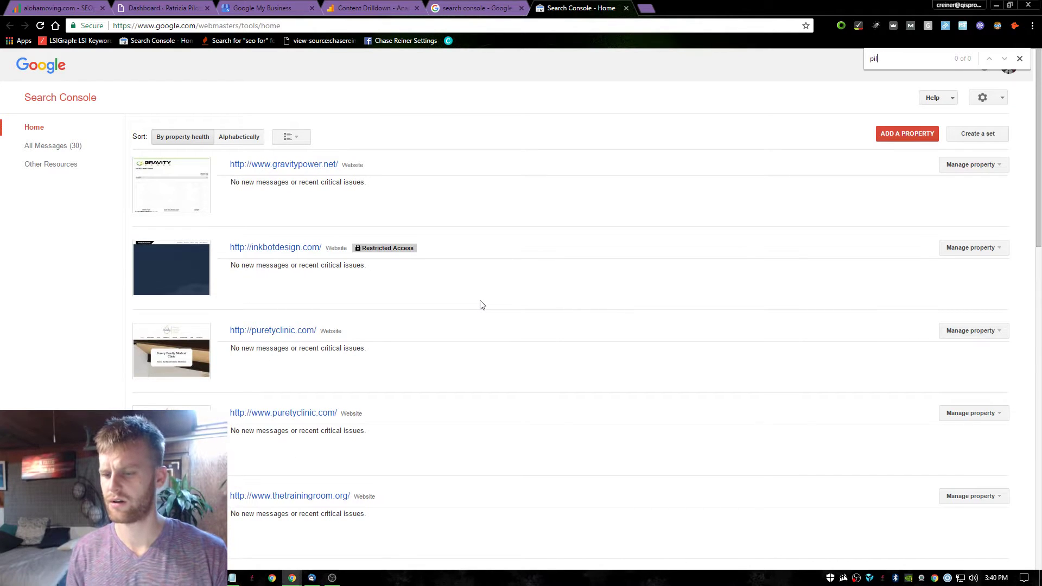
{"action": "type", "text": "o"}
{"action": "scroll", "coordinate": [553, 293], "scroll_direction": "down", "scroll_amount": 8}
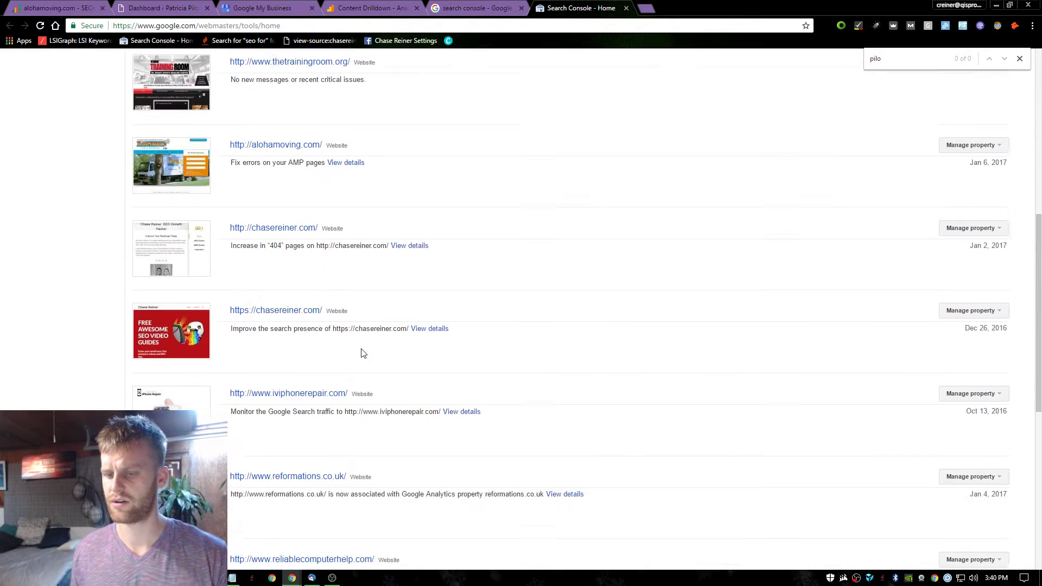
{"action": "scroll", "coordinate": [363, 353], "scroll_direction": "down", "scroll_amount": 8}
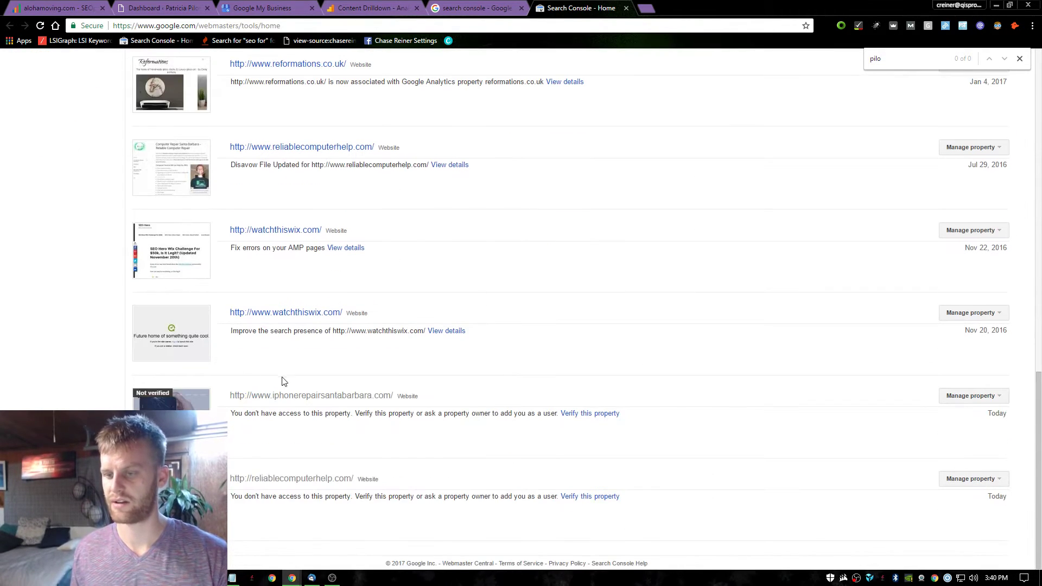
{"action": "scroll", "coordinate": [287, 282], "scroll_direction": "up", "scroll_amount": 8}
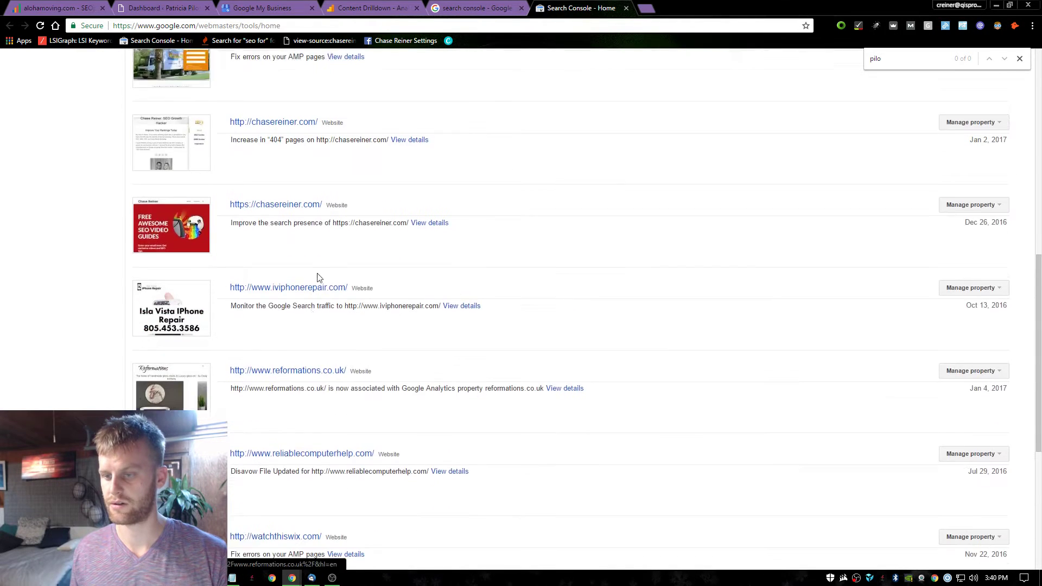
{"action": "scroll", "coordinate": [391, 329], "scroll_direction": "up", "scroll_amount": 3}
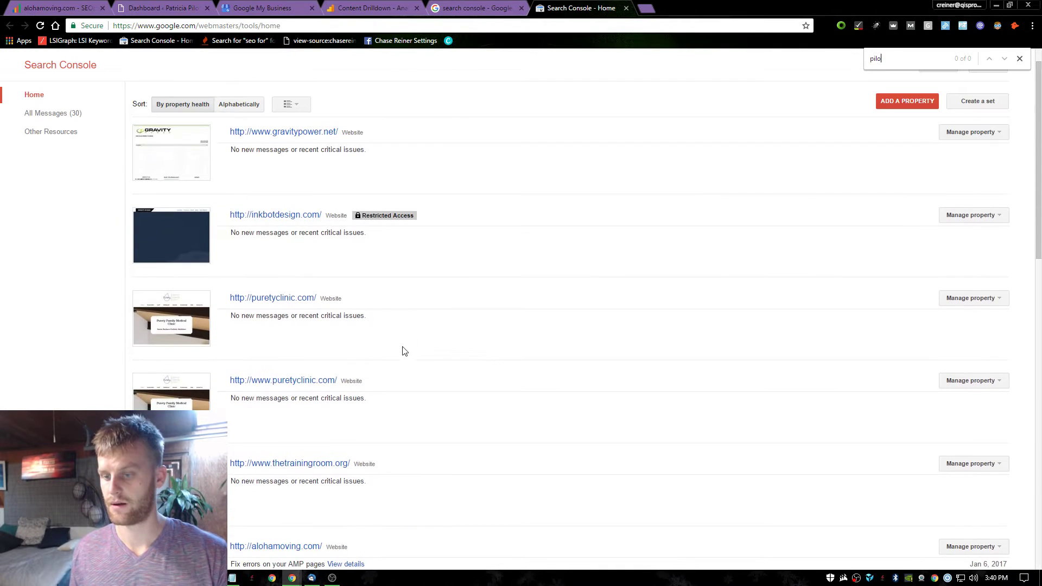
Switch Search Console to the other signed-in Google account.
{"action": "left_click", "coordinate": [1020, 58]}
{"action": "scroll", "coordinate": [1005, 68], "scroll_direction": "up", "scroll_amount": 1}
{"action": "left_click", "coordinate": [1009, 65]}
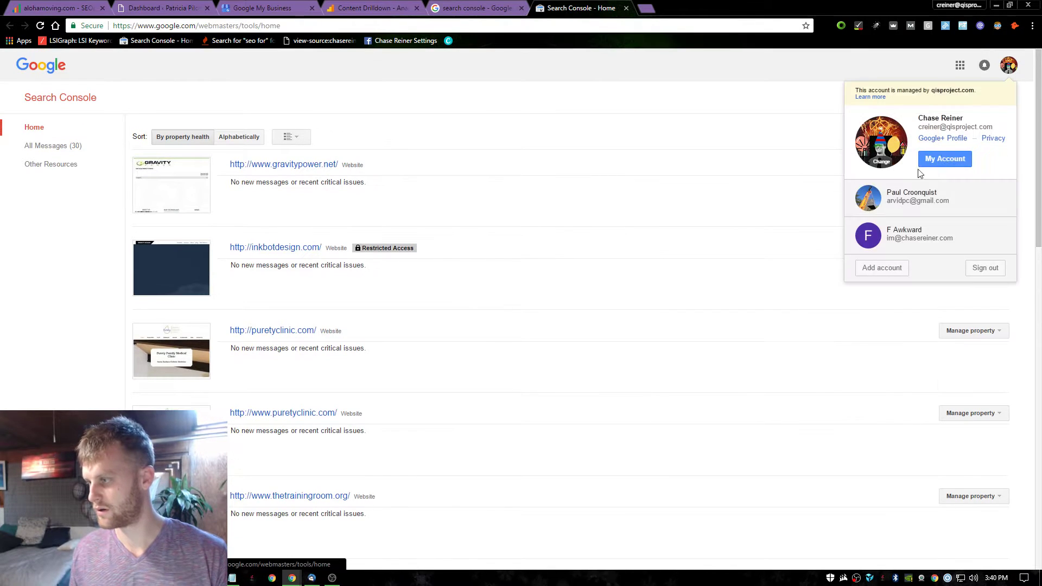
{"action": "left_click", "coordinate": [892, 227]}
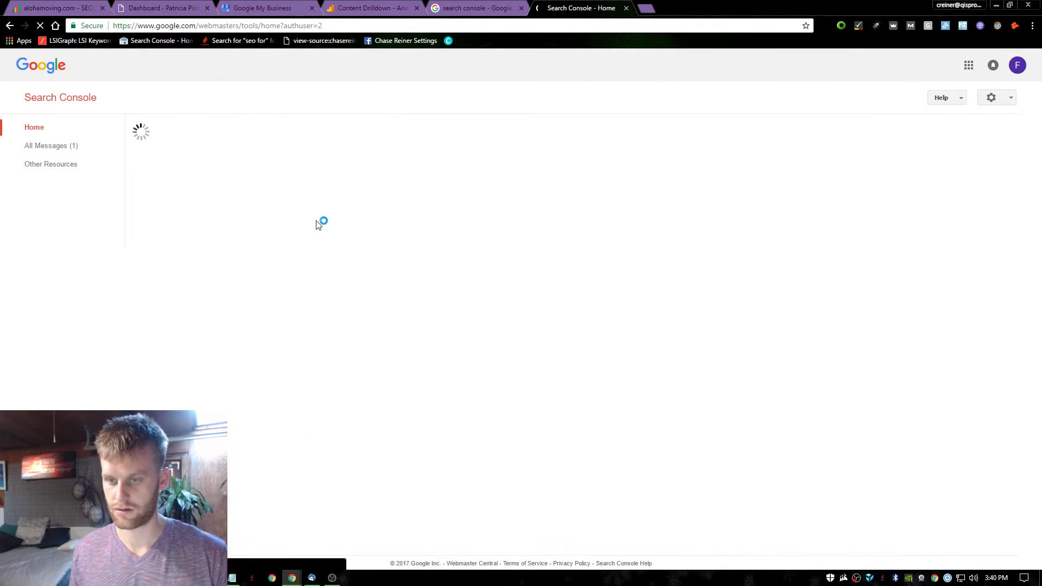
{"action": "left_click", "coordinate": [302, 168]}
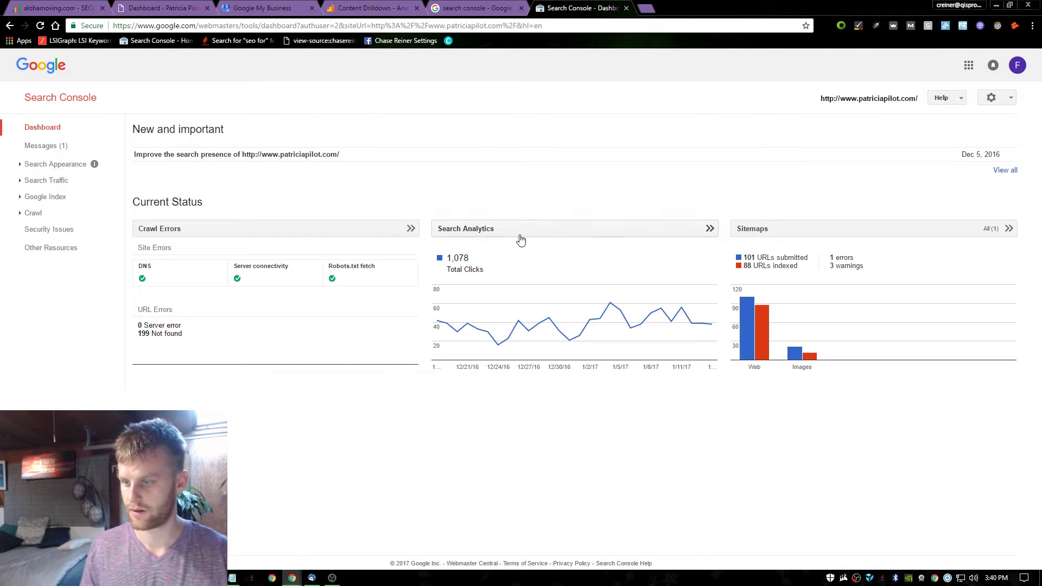
{"action": "left_click", "coordinate": [521, 240]}
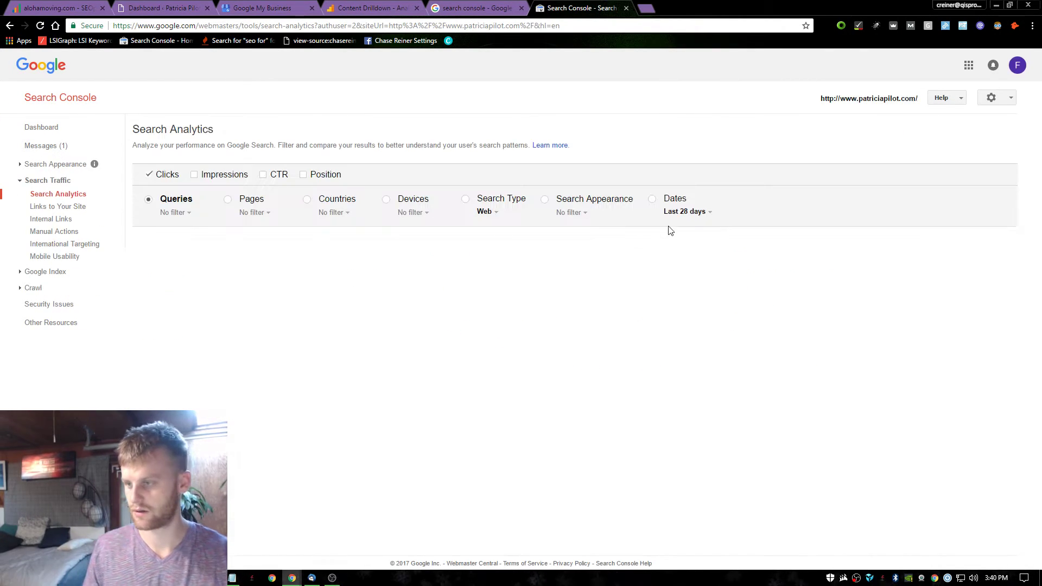
{"action": "left_click", "coordinate": [688, 213]}
{"action": "mouse_move", "coordinate": [687, 247]}
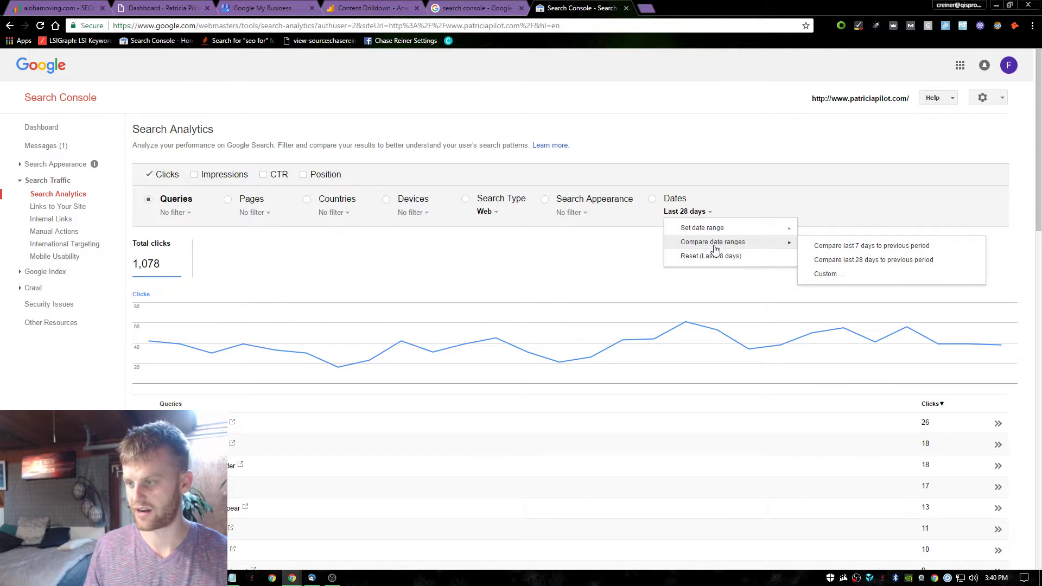
{"action": "left_click", "coordinate": [847, 260]}
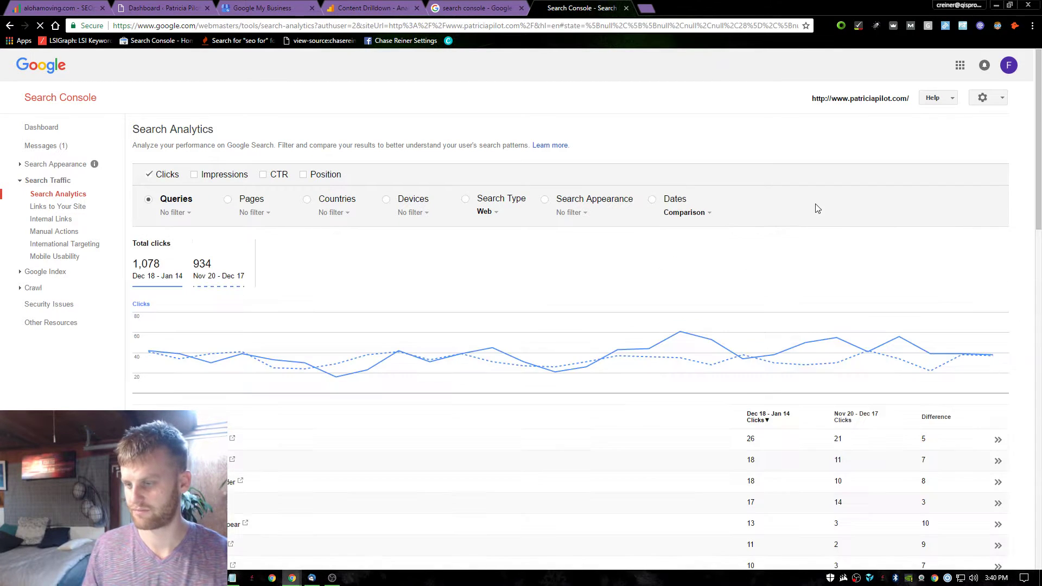
{"action": "scroll", "coordinate": [260, 286], "scroll_direction": "down", "scroll_amount": 2}
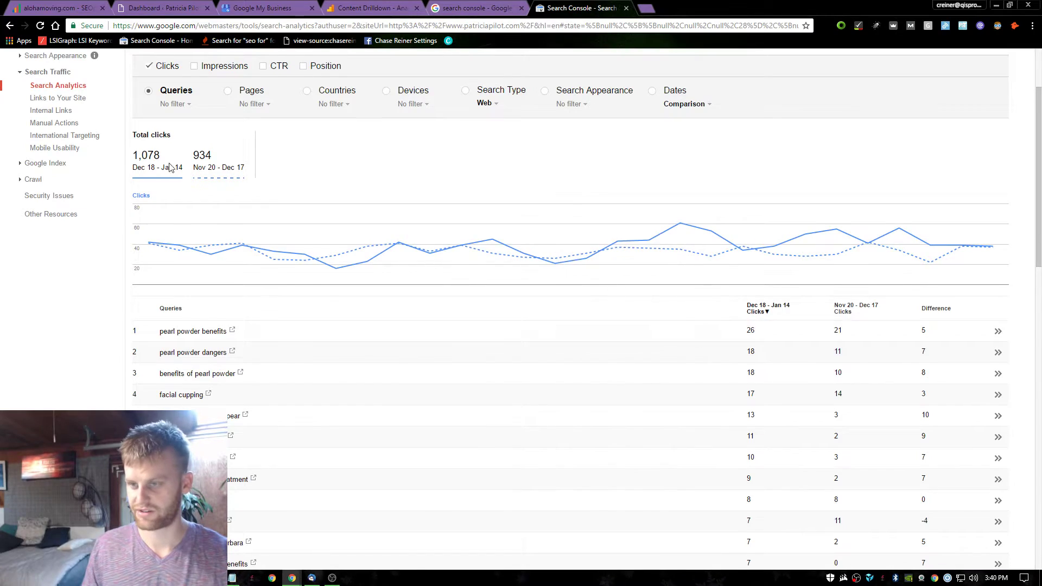
{"action": "scroll", "coordinate": [171, 163], "scroll_direction": "up", "scroll_amount": 2}
Add Impressions, CTR and Position to the period comparison.
{"action": "left_click", "coordinate": [218, 174]}
{"action": "left_click", "coordinate": [277, 174]}
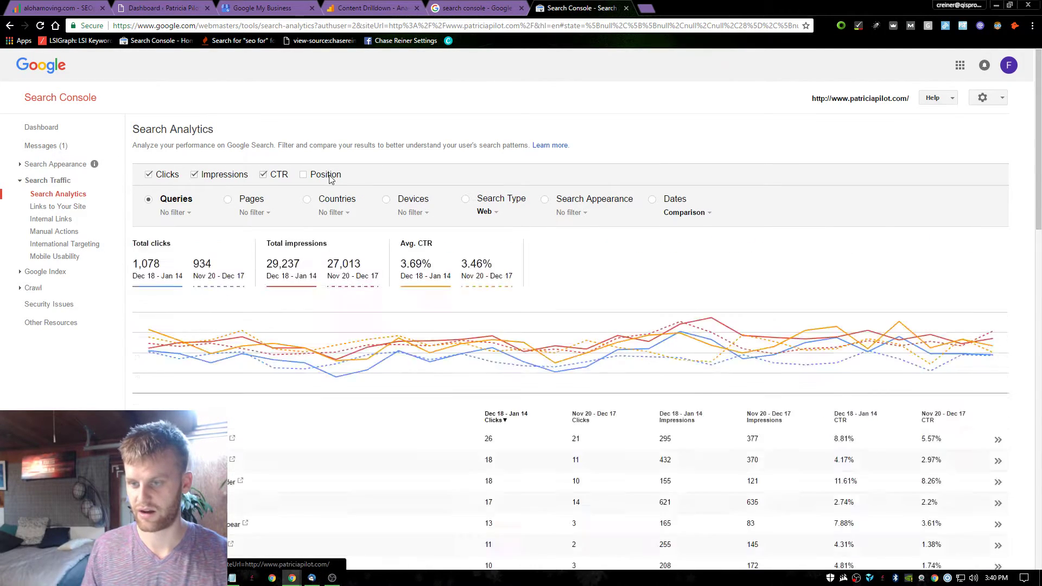
{"action": "left_click", "coordinate": [304, 174]}
{"action": "scroll", "coordinate": [326, 184], "scroll_direction": "down", "scroll_amount": 4}
{"action": "scroll", "coordinate": [271, 191], "scroll_direction": "up", "scroll_amount": 3}
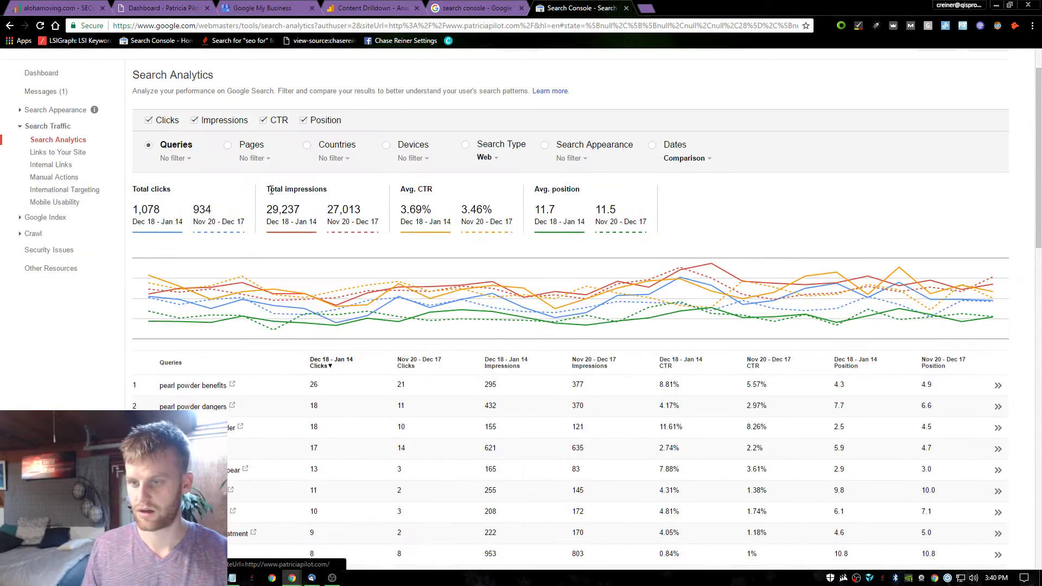
{"action": "scroll", "coordinate": [337, 228], "scroll_direction": "down", "scroll_amount": 4}
{"action": "scroll", "coordinate": [228, 293], "scroll_direction": "down", "scroll_amount": 2}
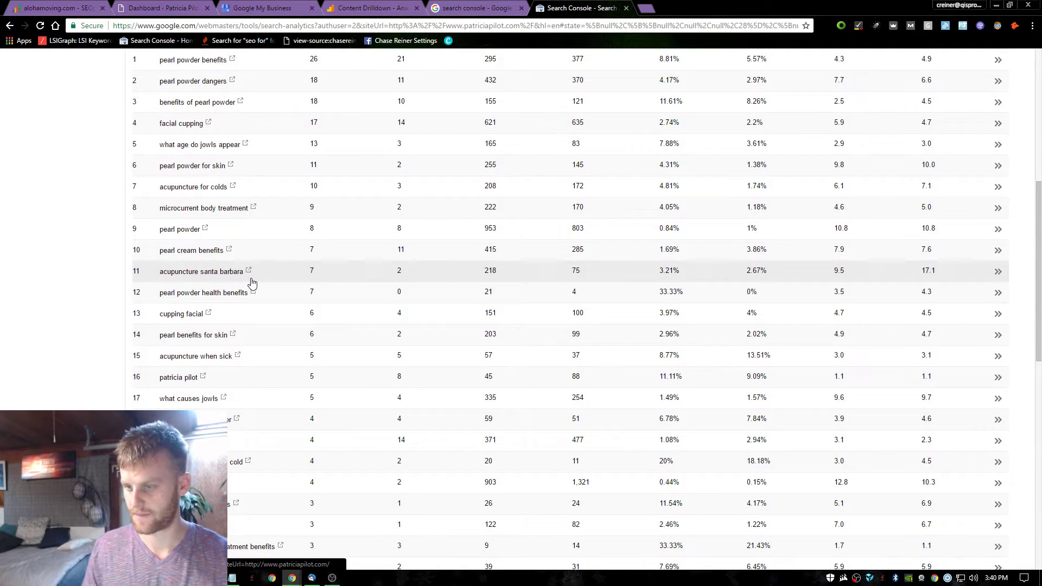
{"action": "scroll", "coordinate": [277, 280], "scroll_direction": "up", "scroll_amount": 3}
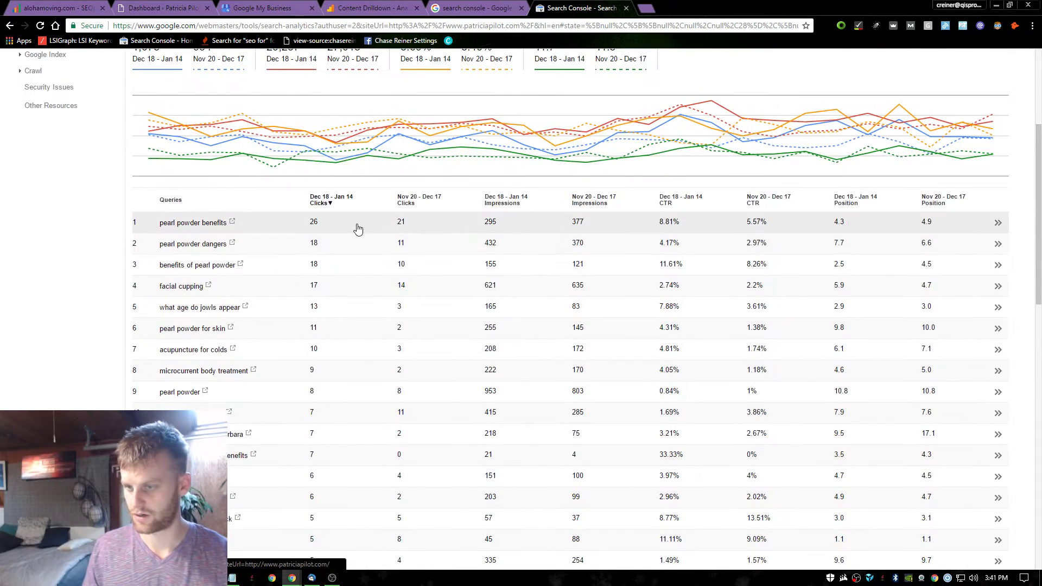
{"action": "scroll", "coordinate": [396, 263], "scroll_direction": "down", "scroll_amount": 3}
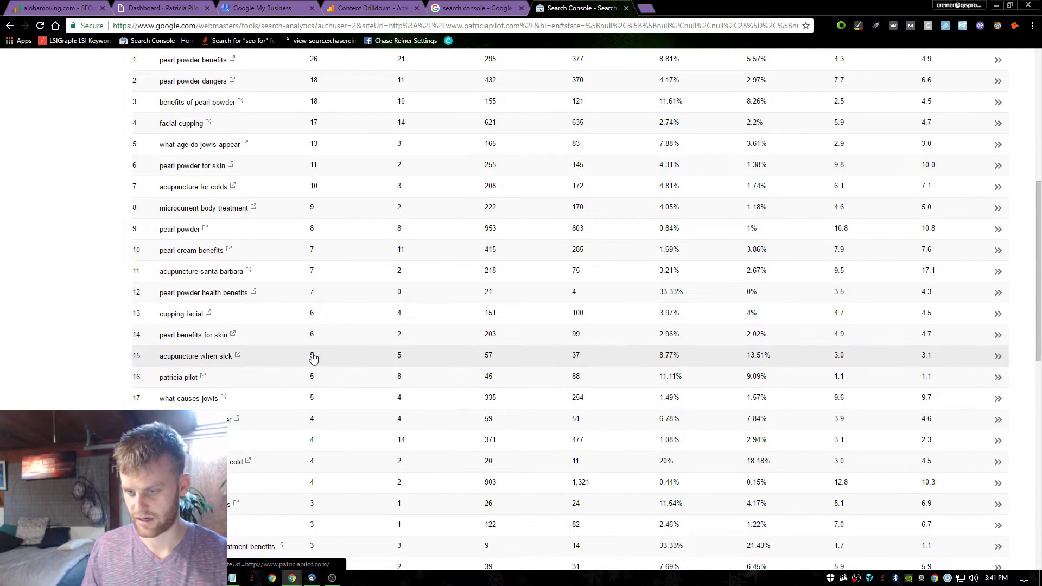
{"action": "scroll", "coordinate": [316, 357], "scroll_direction": "up", "scroll_amount": 7}
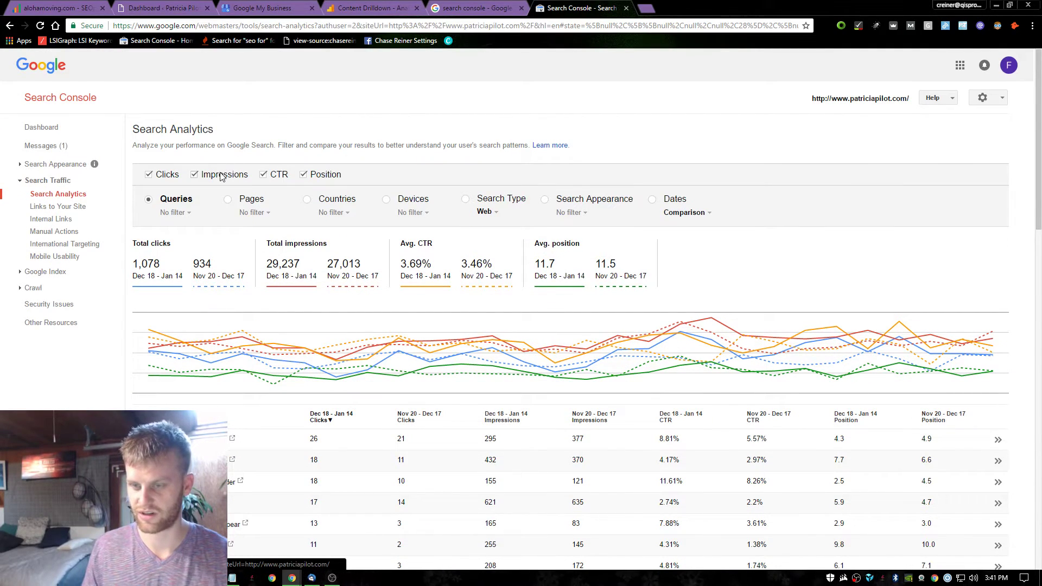
Leave only CTR (3.69% vs 3.46%) and position (11.7 vs 11.5), then review queries.
{"action": "left_click", "coordinate": [215, 176]}
{"action": "left_click", "coordinate": [167, 176]}
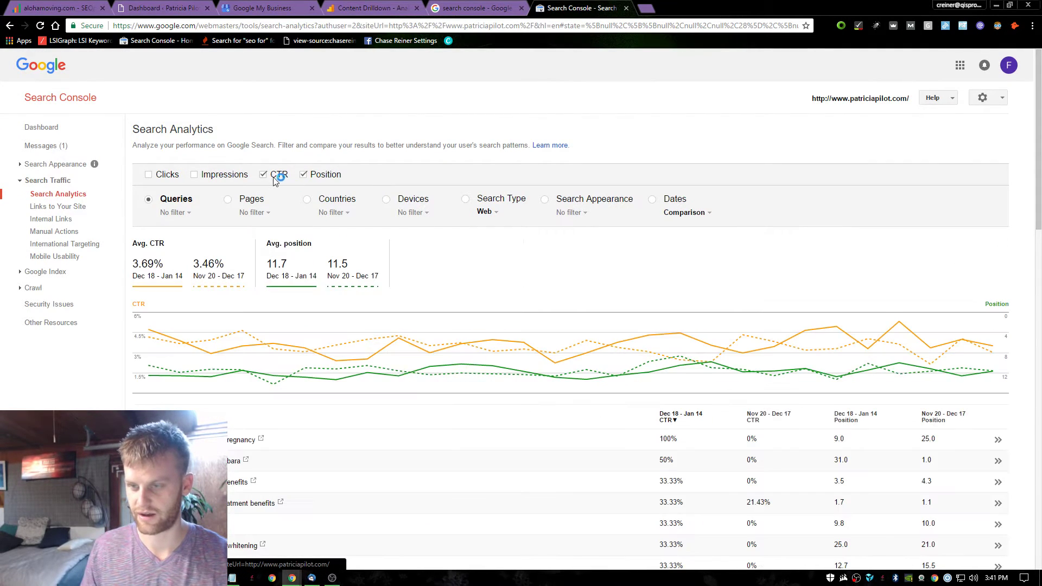
{"action": "scroll", "coordinate": [395, 231], "scroll_direction": "down", "scroll_amount": 4}
{"action": "scroll", "coordinate": [396, 291], "scroll_direction": "down", "scroll_amount": 3}
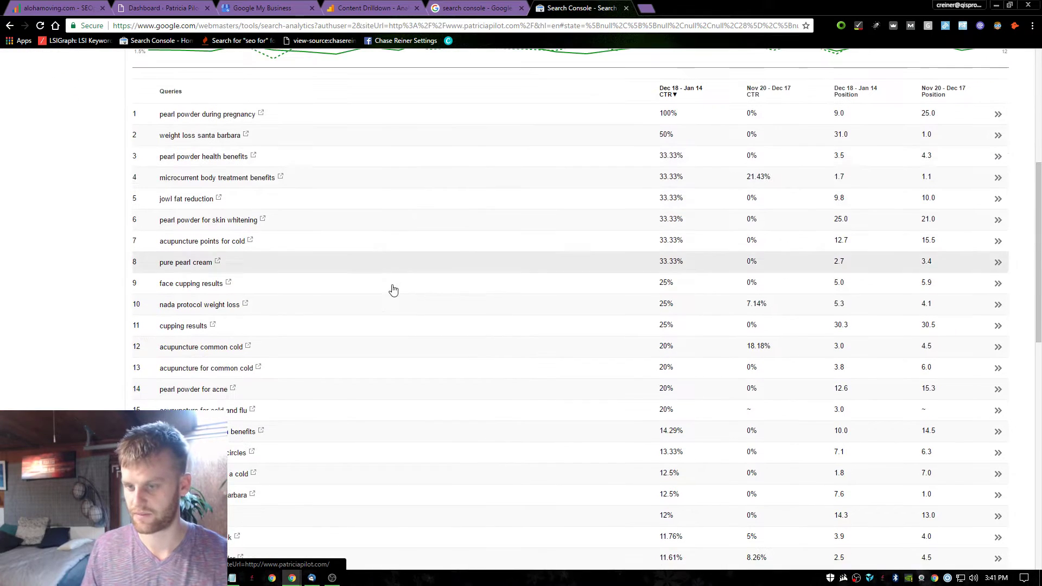
{"action": "scroll", "coordinate": [398, 287], "scroll_direction": "down", "scroll_amount": 1}
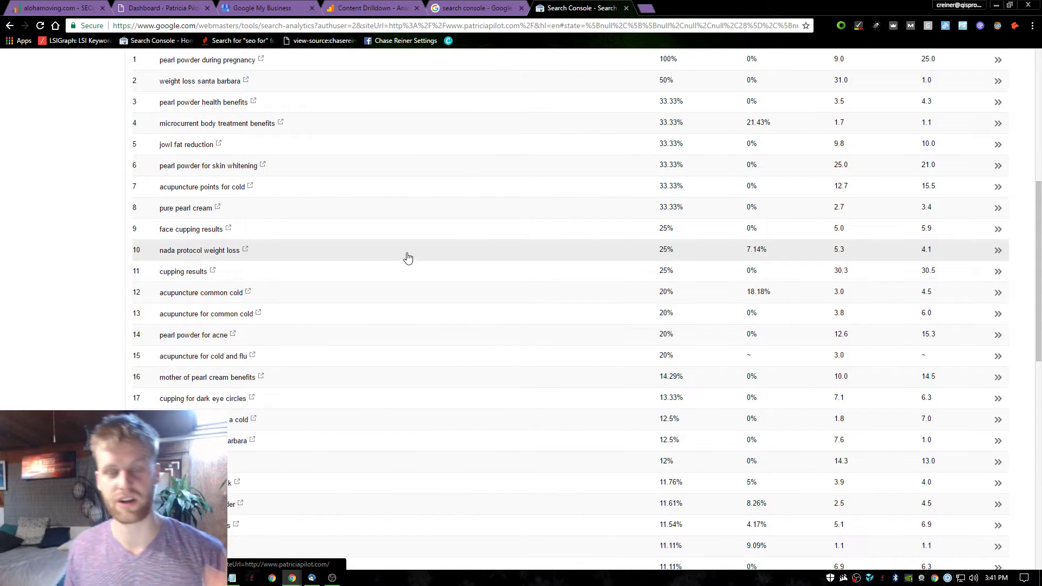
{"action": "scroll", "coordinate": [369, 257], "scroll_direction": "down", "scroll_amount": 2}
{"action": "scroll", "coordinate": [358, 242], "scroll_direction": "up", "scroll_amount": 6}
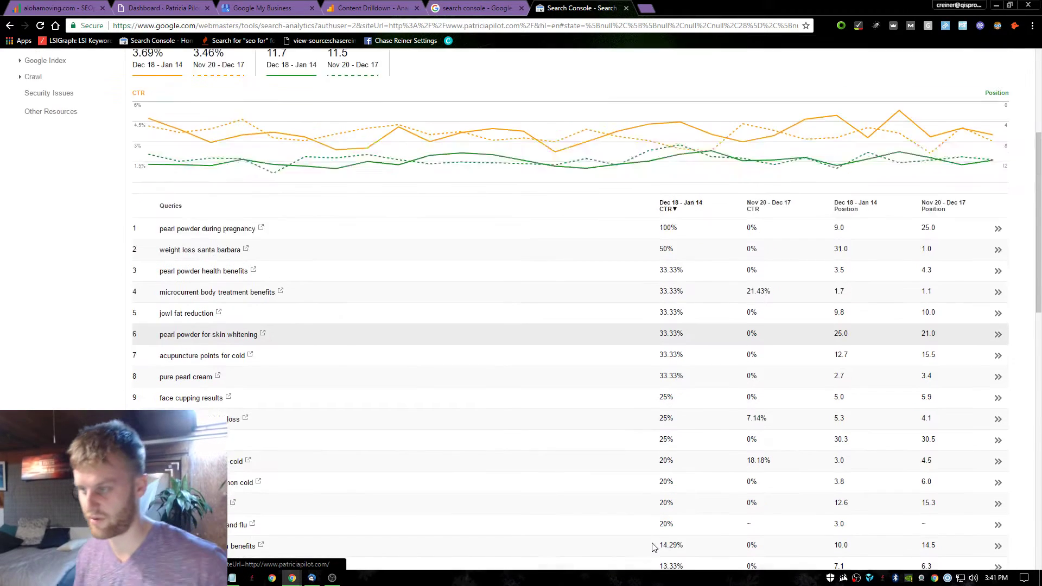
{"action": "scroll", "coordinate": [729, 298], "scroll_direction": "down", "scroll_amount": 2}
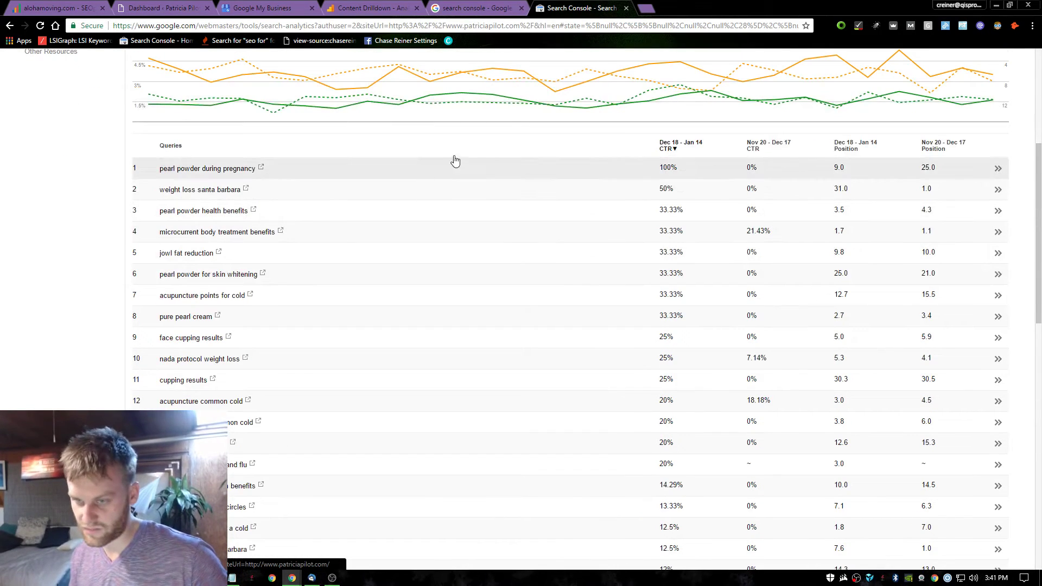
{"action": "scroll", "coordinate": [454, 158], "scroll_direction": "down", "scroll_amount": 1}
{"action": "scroll", "coordinate": [293, 234], "scroll_direction": "down", "scroll_amount": 2}
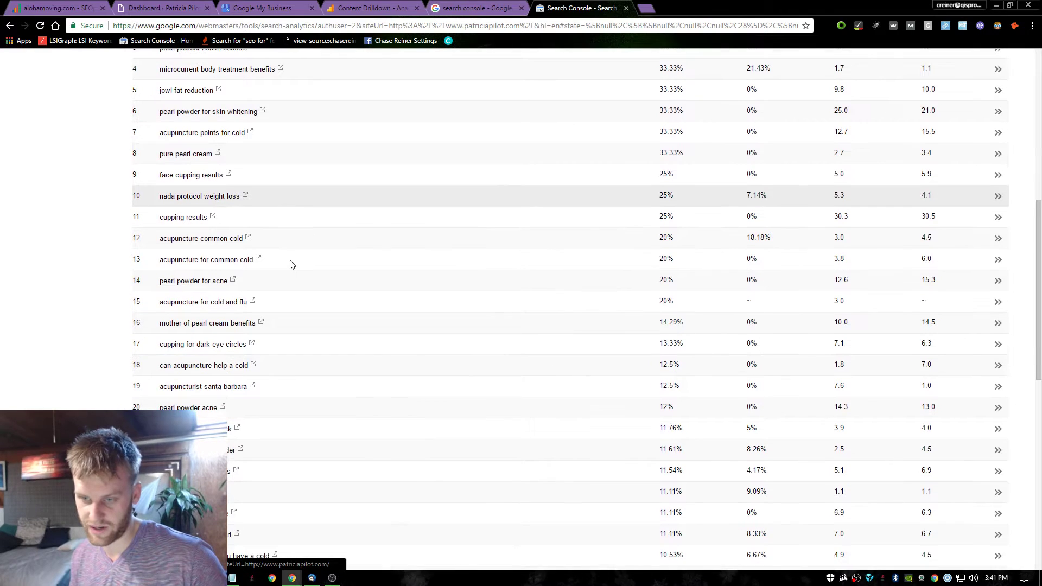
{"action": "scroll", "coordinate": [266, 217], "scroll_direction": "up", "scroll_amount": 4}
{"action": "scroll", "coordinate": [248, 178], "scroll_direction": "up", "scroll_amount": 2}
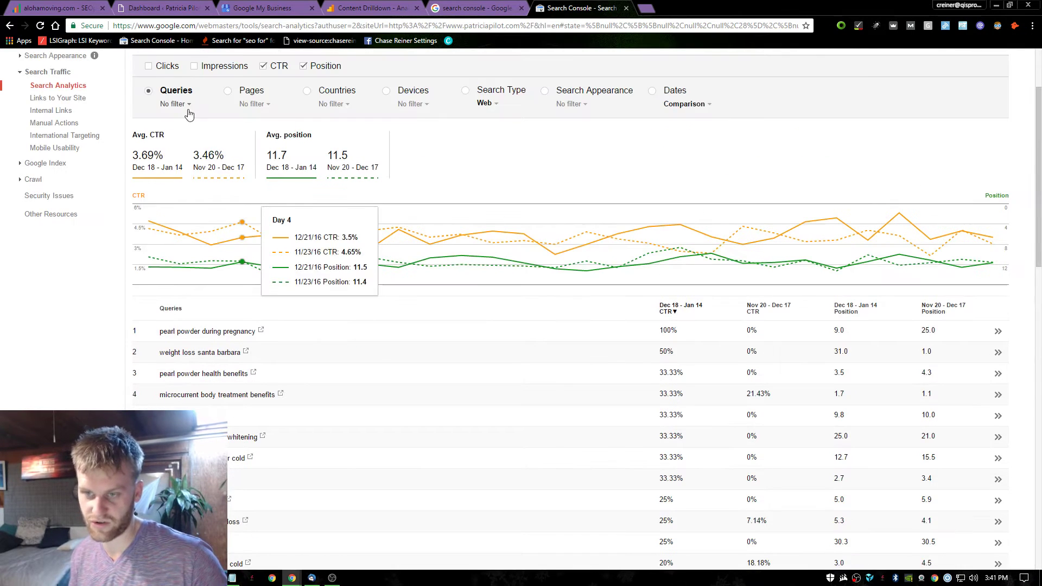
Filter queries to those containing 'santa barbara', then open an incognito window.
{"action": "left_click", "coordinate": [177, 104]}
{"action": "type", "text": "sa"}
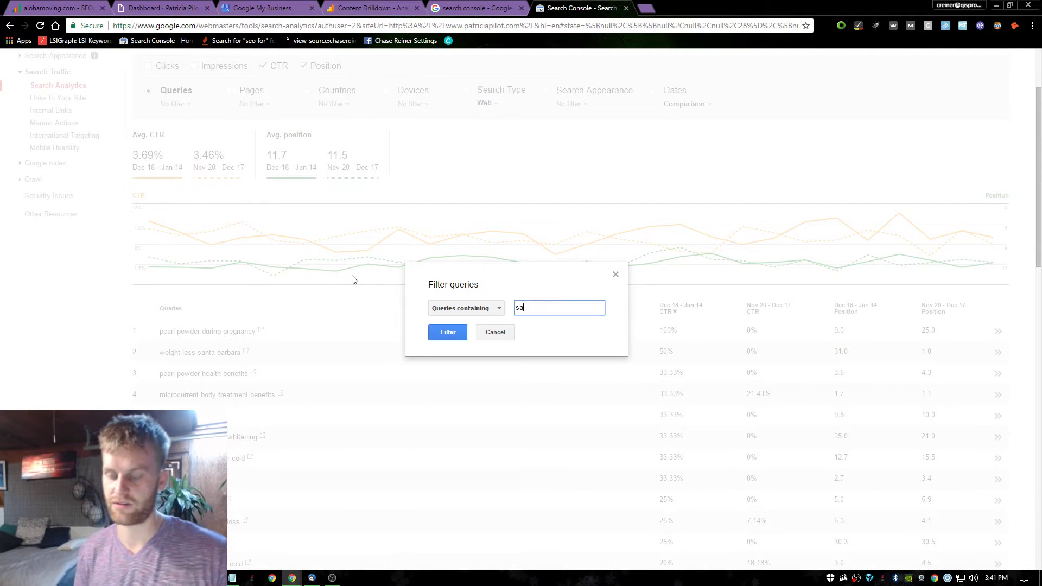
{"action": "type", "text": "nta barbara"}
{"action": "key", "text": "Return"}
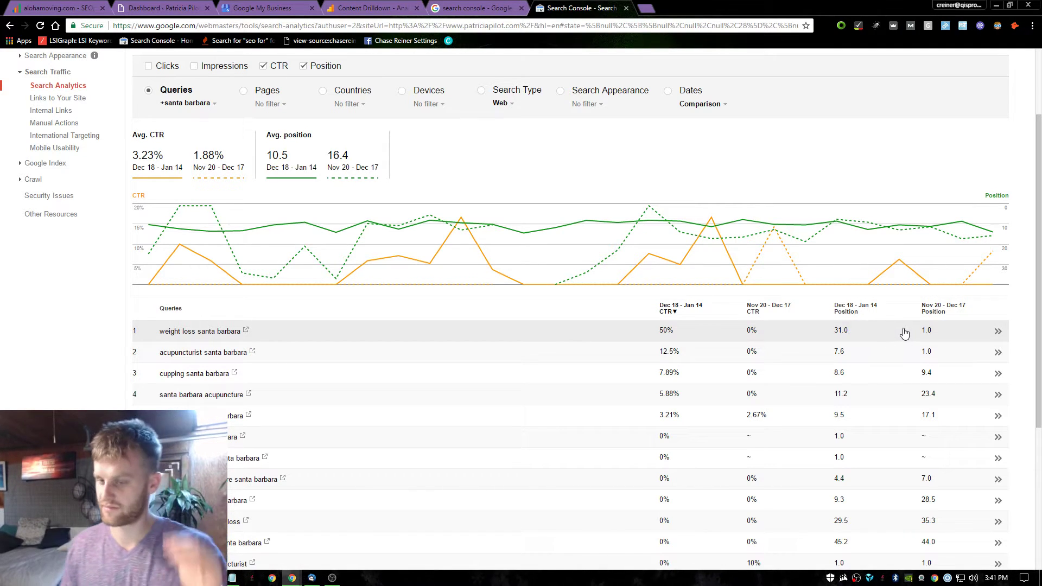
{"action": "key", "text": "ctrl+shift+n"}
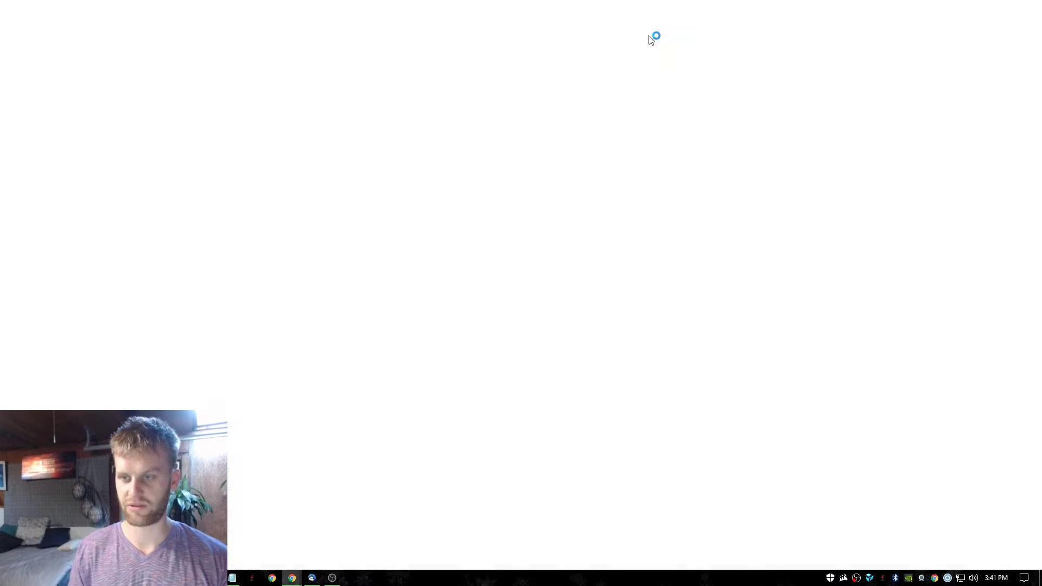
Privately search 'weight loss santa barbara' and review the local map pack rankings.
{"action": "type", "text": "weght"}
{"action": "key", "text": "BackSpace"}
{"action": "key", "text": "BackSpace"}
{"action": "key", "text": "BackSpace"}
{"action": "key", "text": "BackSpace"}
{"action": "type", "text": "ight"}
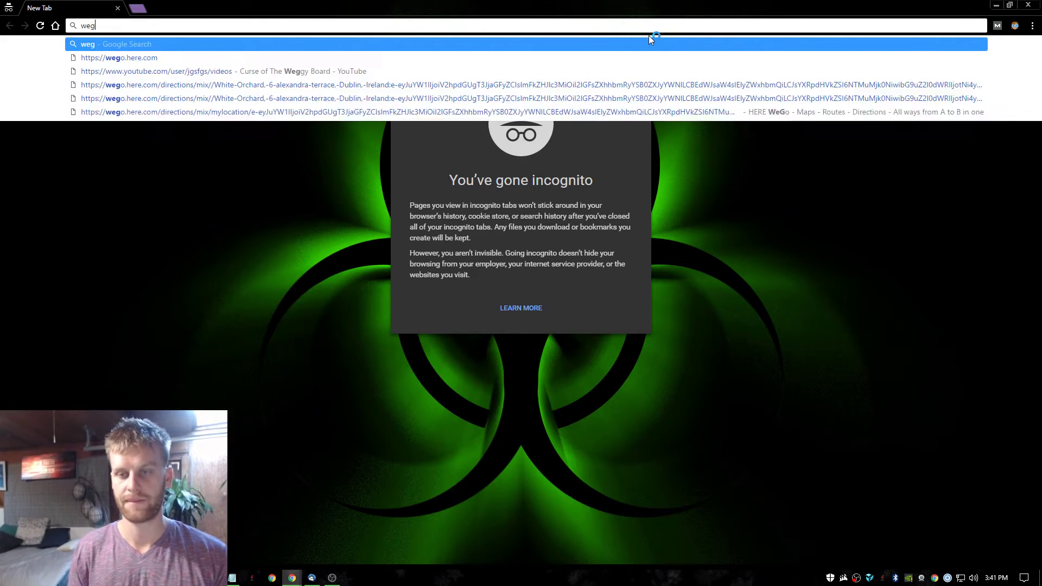
{"action": "type", "text": " loss santa barabra"}
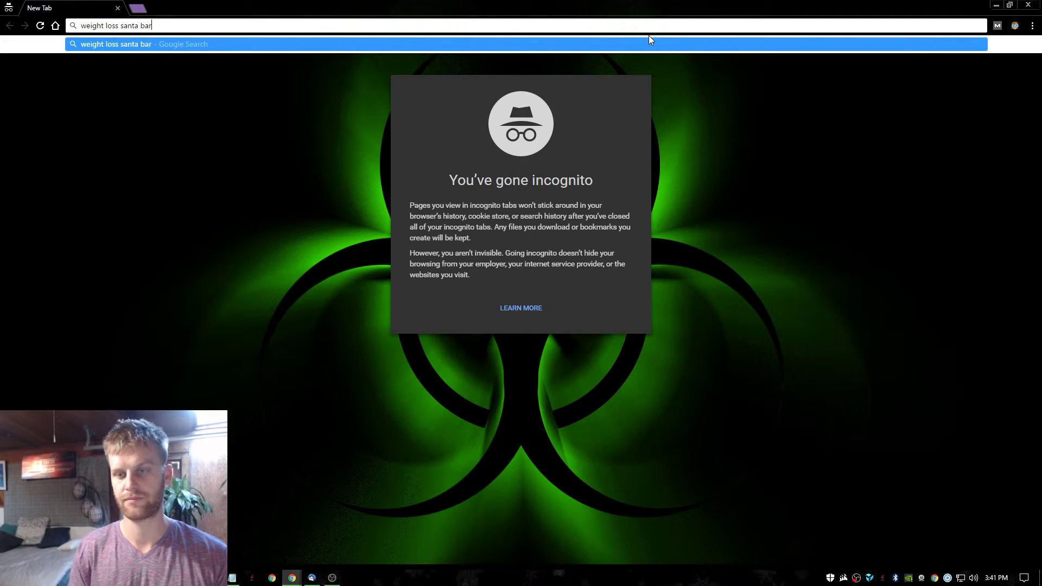
{"action": "key", "text": "Return"}
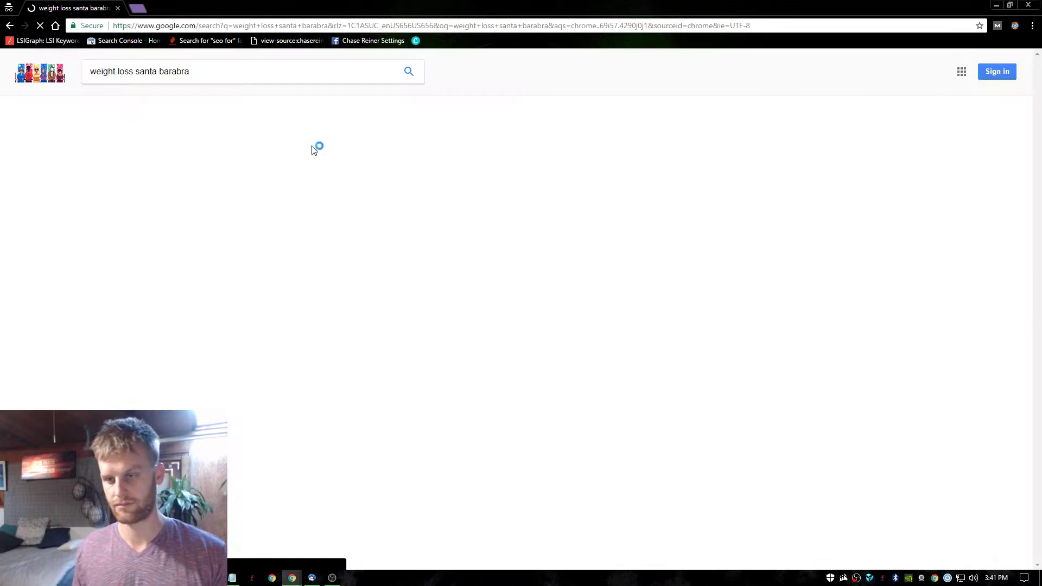
{"action": "left_click", "coordinate": [231, 150]}
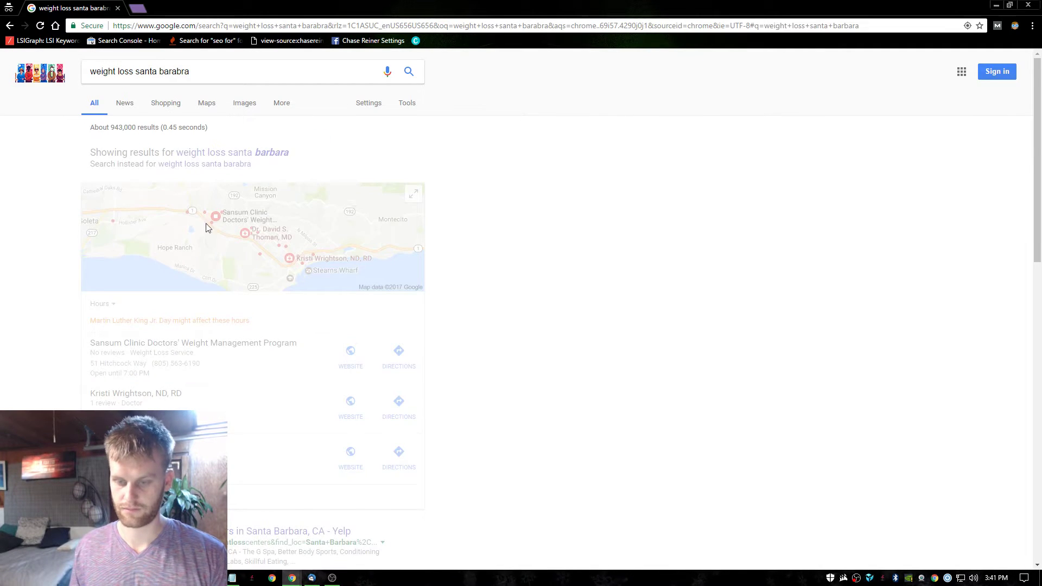
{"action": "scroll", "coordinate": [253, 322], "scroll_direction": "down", "scroll_amount": 1}
{"action": "scroll", "coordinate": [253, 321], "scroll_direction": "down", "scroll_amount": 5}
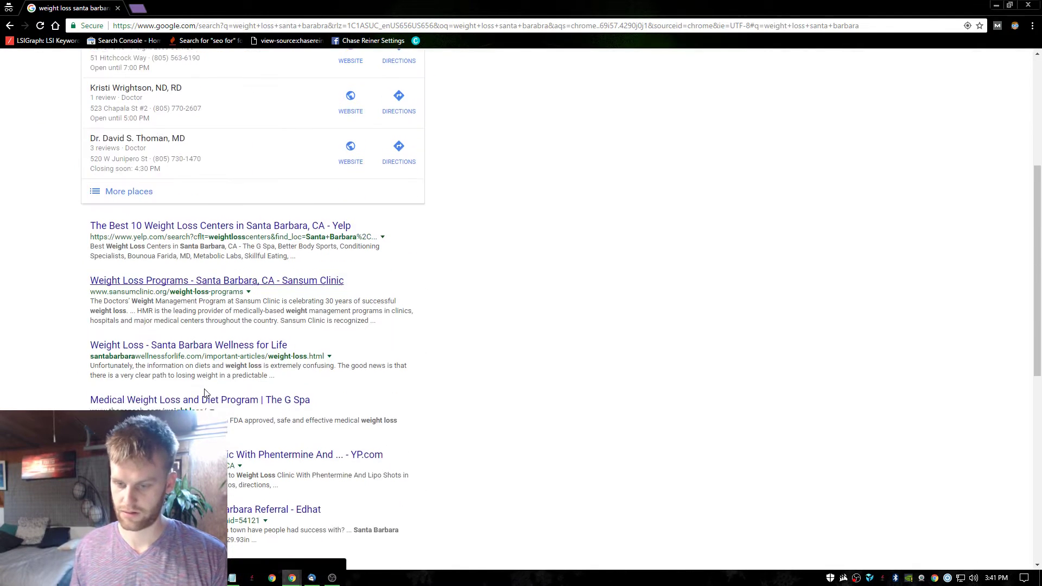
{"action": "scroll", "coordinate": [209, 362], "scroll_direction": "down", "scroll_amount": 3}
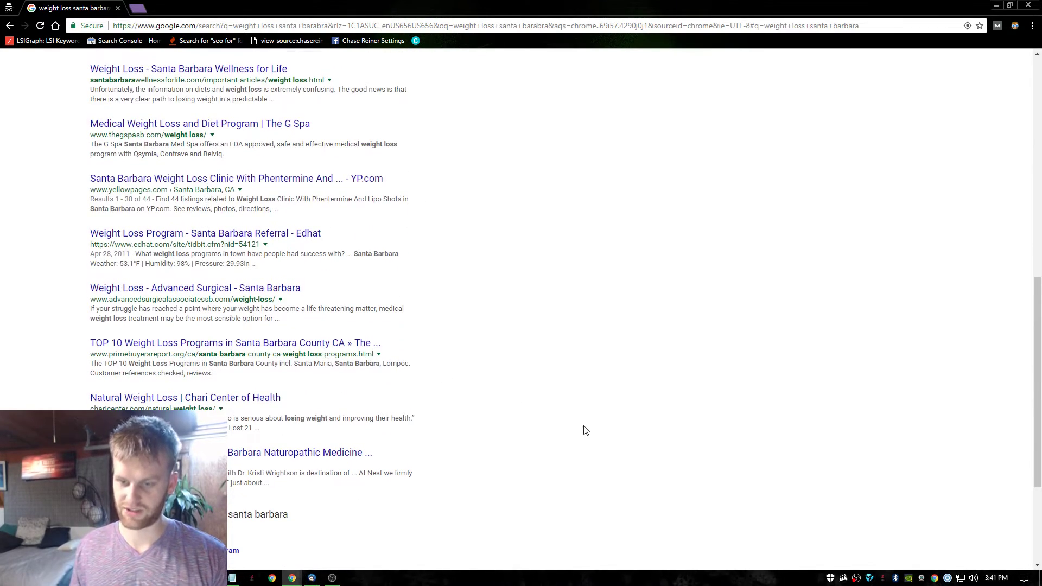
{"action": "scroll", "coordinate": [586, 430], "scroll_direction": "up", "scroll_amount": 10}
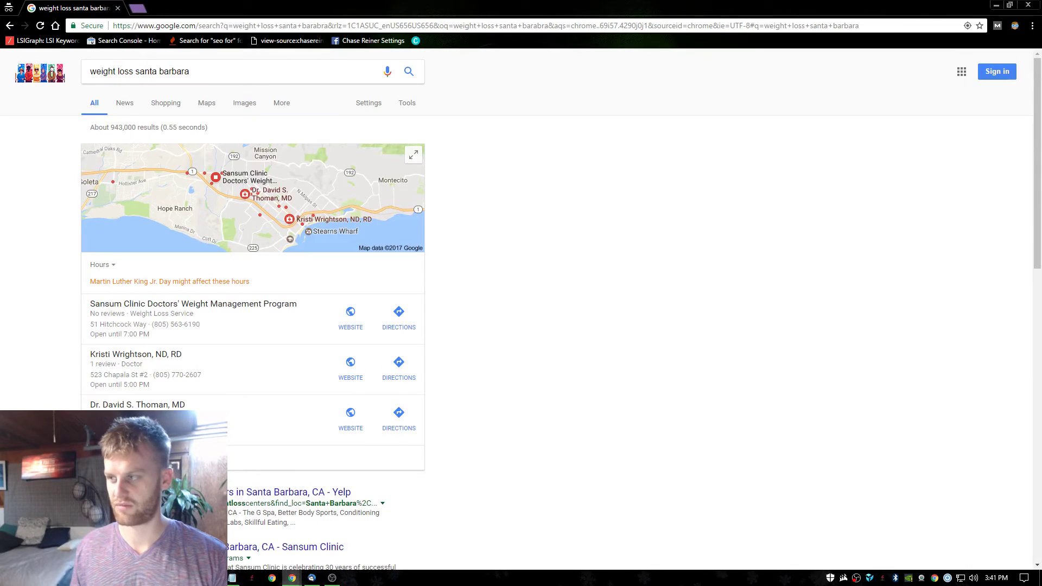
{"action": "key", "text": "alt+Tab"}
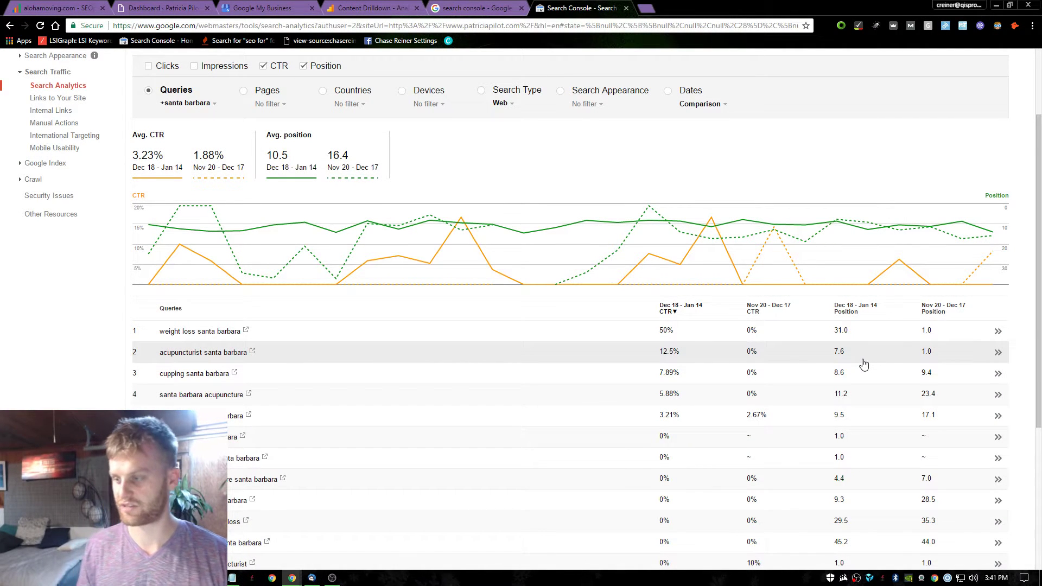
In a new incognito window, search 'acupuncturist santa barbara' with the corrected spelling.
{"action": "key", "text": "ctrl+shift+n"}
{"action": "type", "text": "santa "}
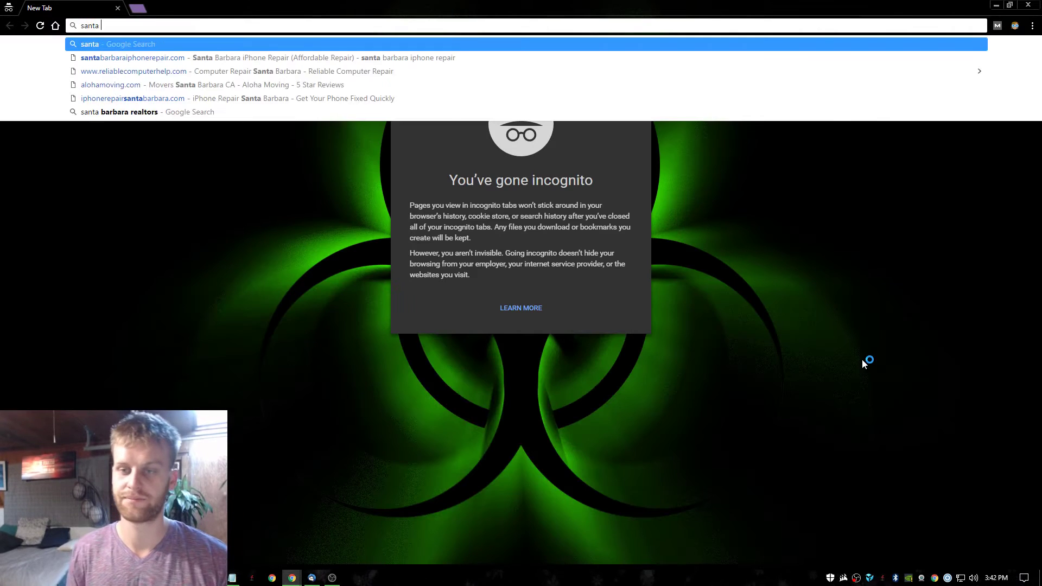
{"action": "type", "text": "barab"}
{"action": "key", "text": "ctrl+a"}
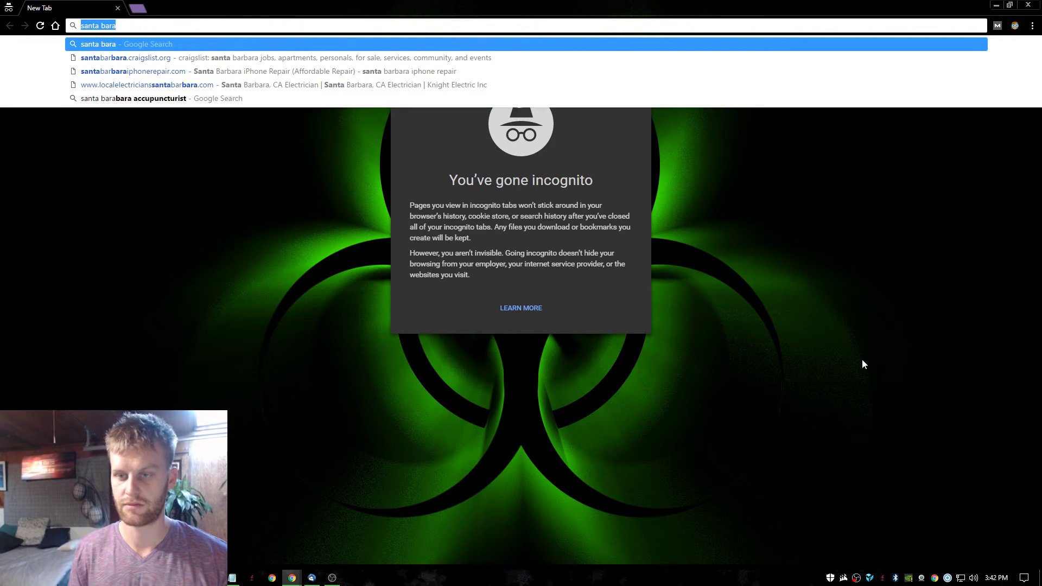
{"action": "type", "text": "accupunctru"}
{"action": "key", "text": "BackSpace"}
{"action": "key", "text": "BackSpace"}
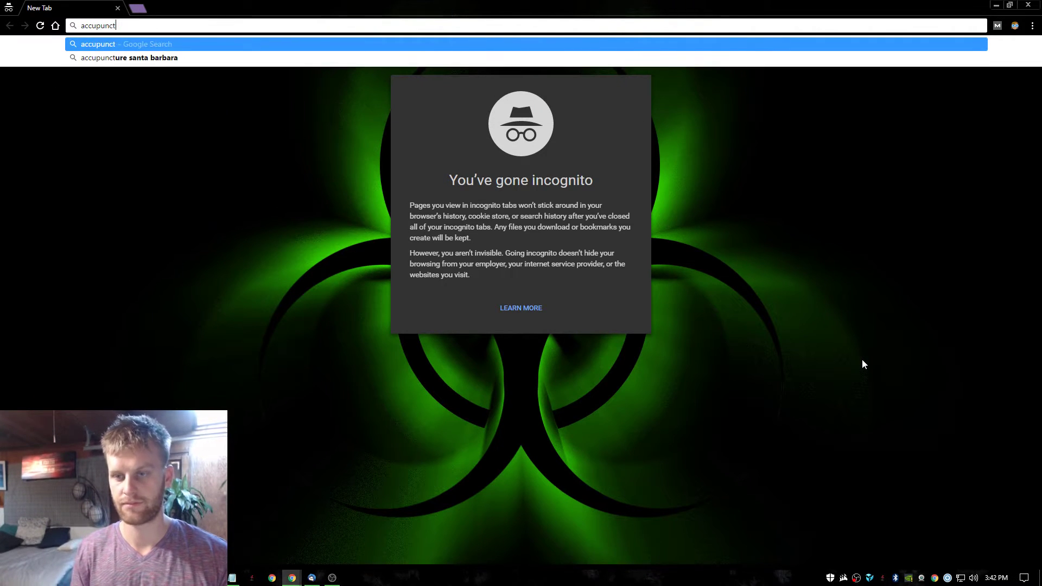
{"action": "type", "text": "urist santa barabra"}
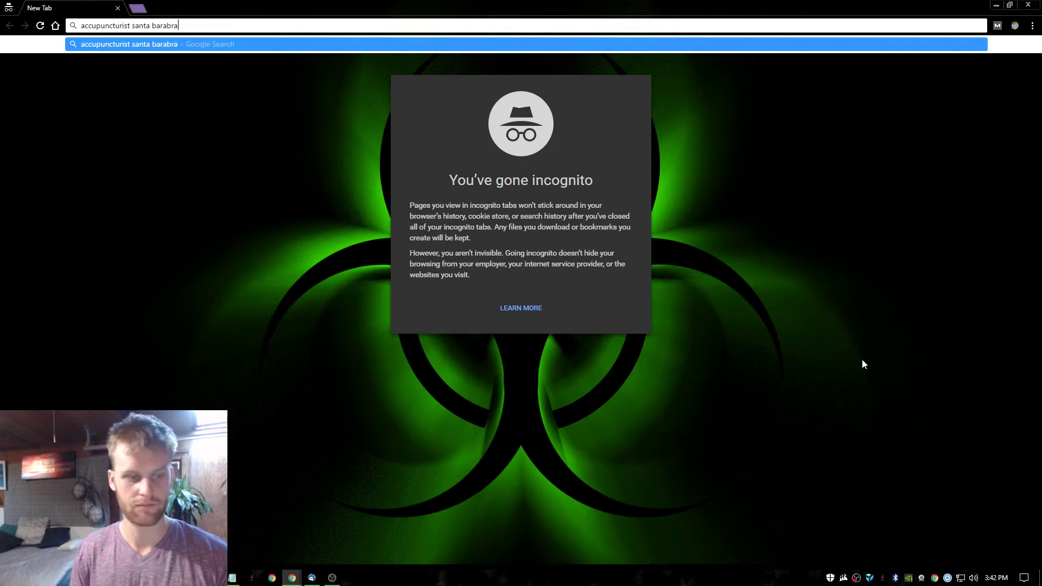
{"action": "key", "text": "Return"}
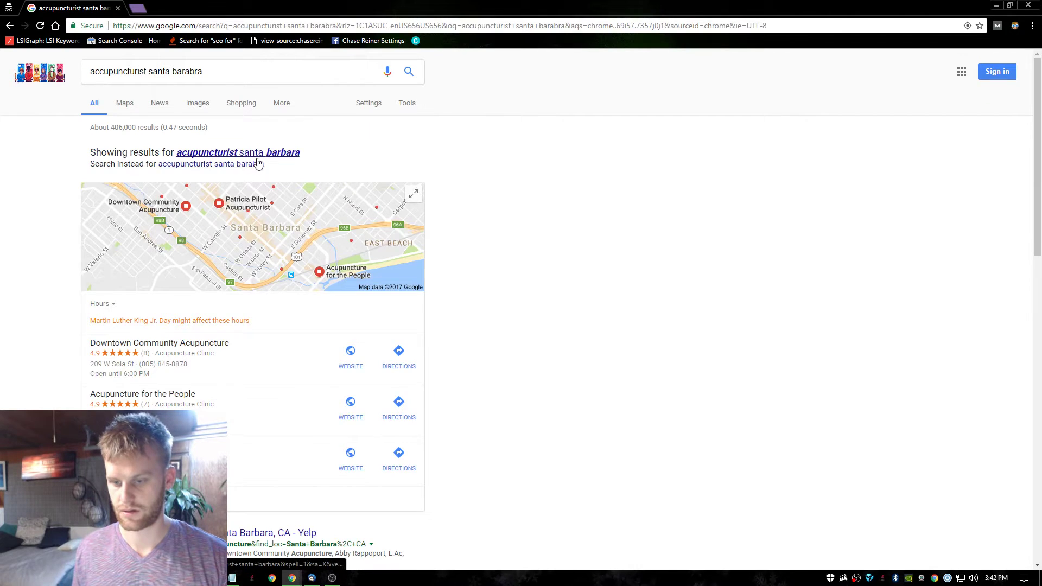
{"action": "left_click", "coordinate": [255, 152]}
Highlight the client's organic listing URL and description, then return to the top.
{"action": "scroll", "coordinate": [180, 256], "scroll_direction": "down", "scroll_amount": 5}
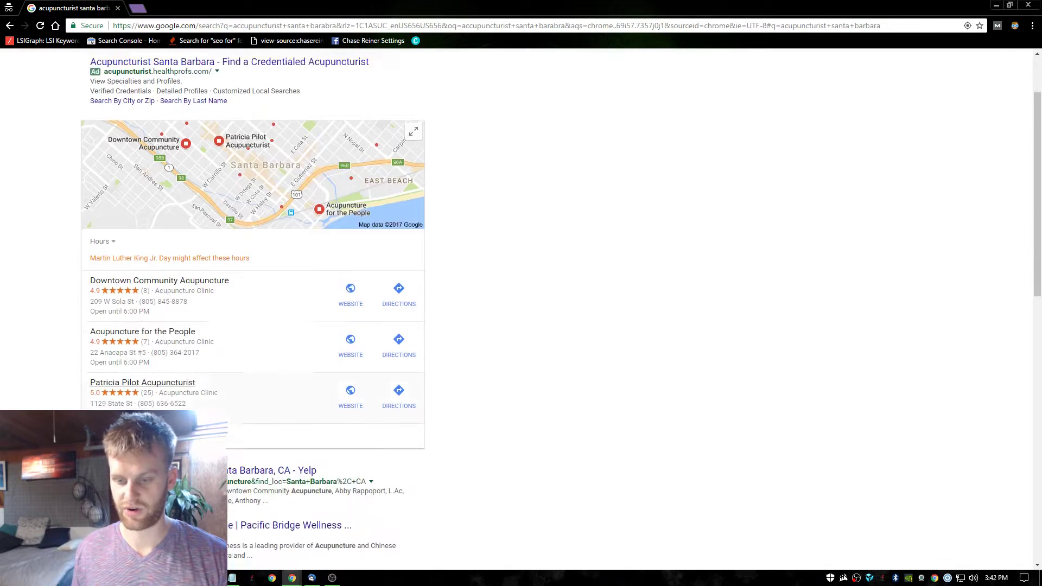
{"action": "scroll", "coordinate": [209, 328], "scroll_direction": "down", "scroll_amount": 5}
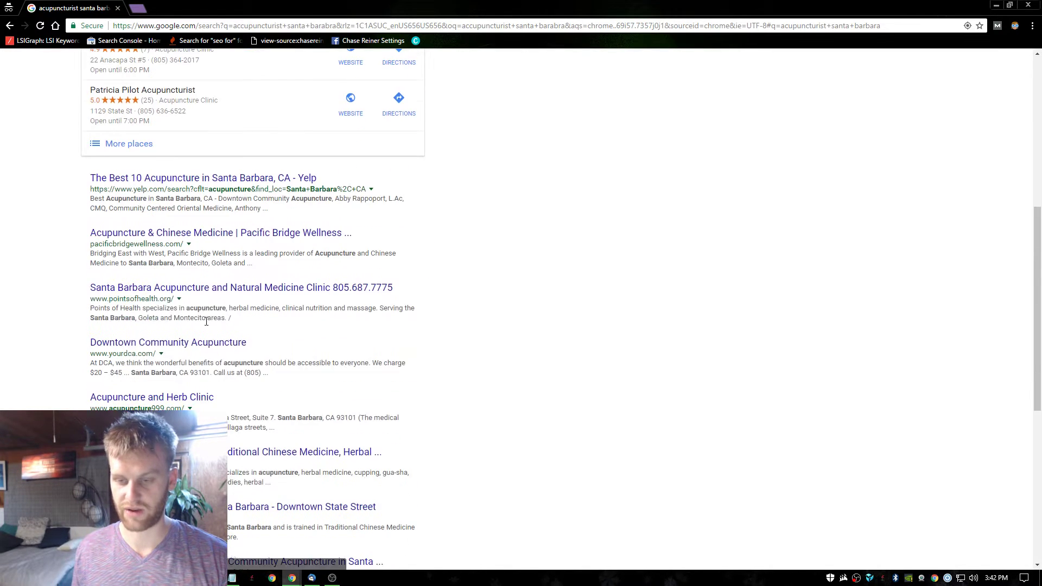
{"action": "scroll", "coordinate": [219, 316], "scroll_direction": "down", "scroll_amount": 1}
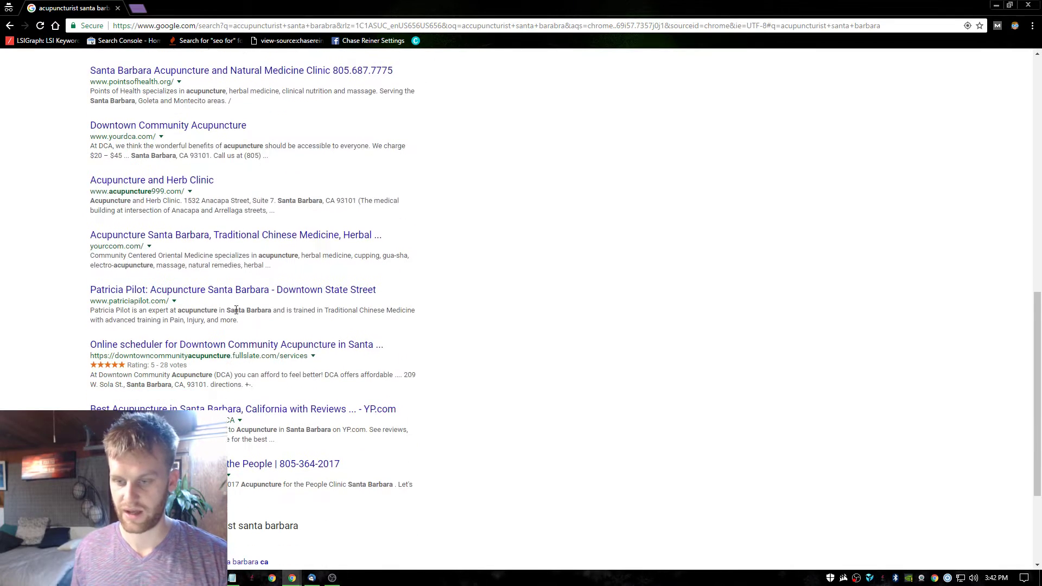
{"action": "left_click_drag", "start_coordinate": [89, 305], "coordinate": [275, 307]}
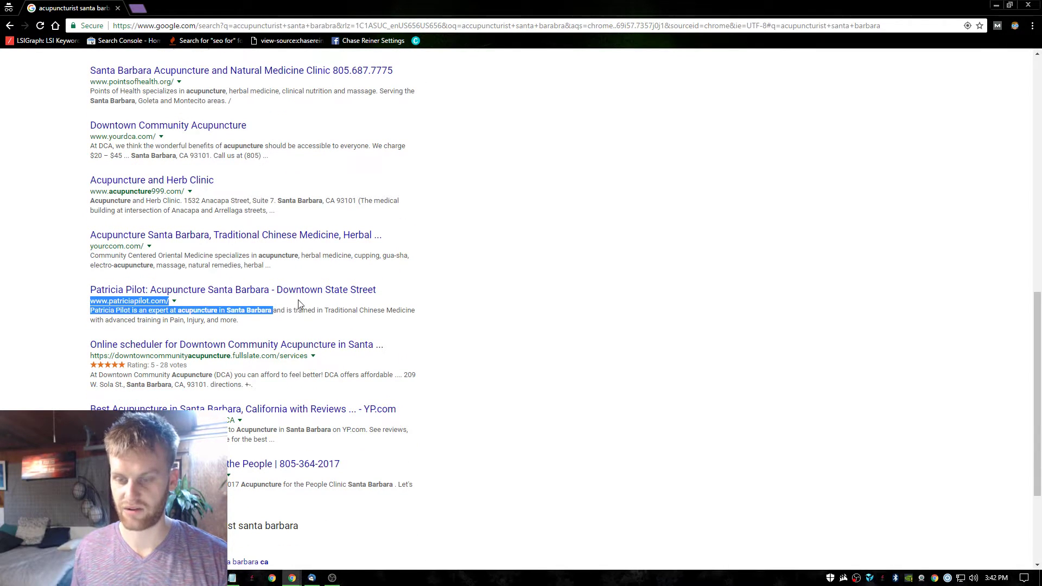
{"action": "left_click", "coordinate": [299, 304]}
{"action": "scroll", "coordinate": [298, 304], "scroll_direction": "up", "scroll_amount": 10}
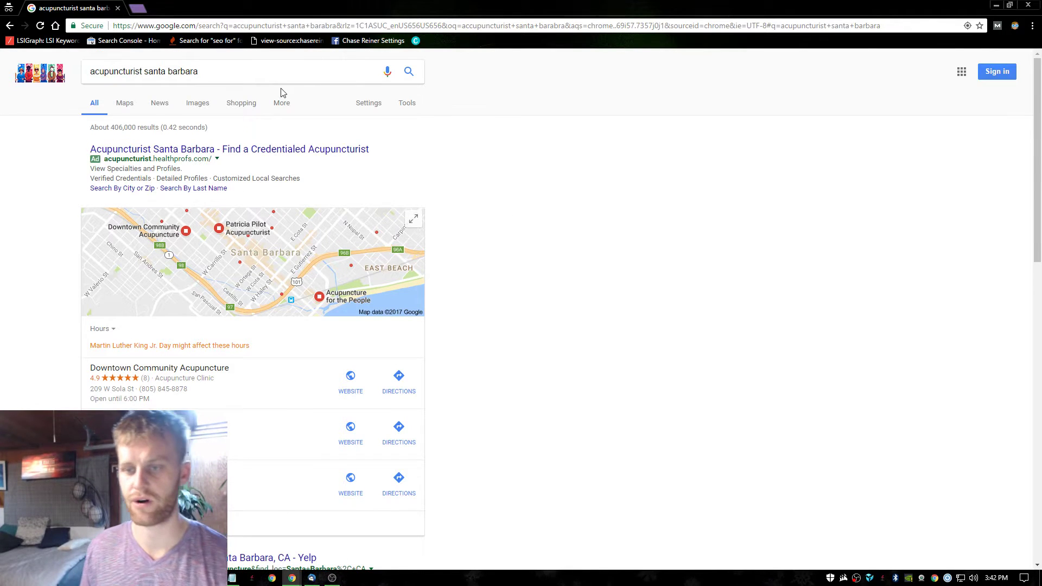
Change the query to 'acupuncture santa barbara' and open its full local places list.
{"action": "triple_click", "coordinate": [104, 76]}
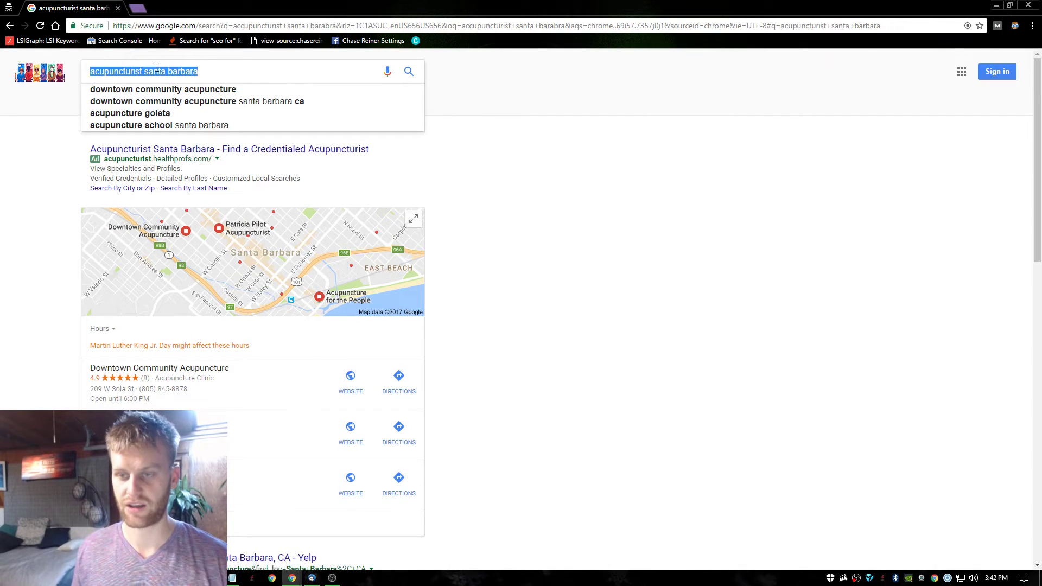
{"action": "left_click", "coordinate": [124, 72]}
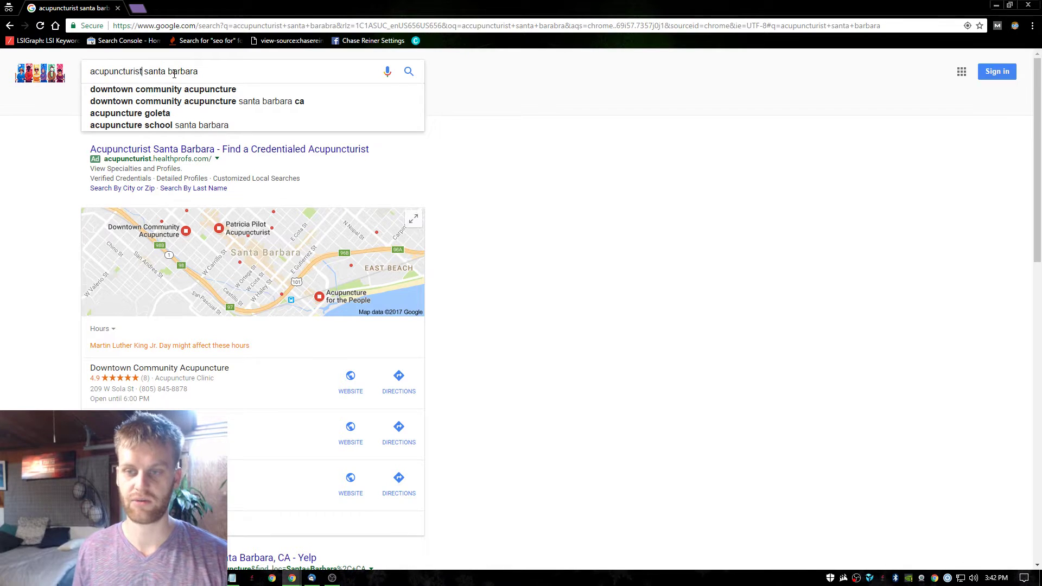
{"action": "key", "text": "BackSpace"}
{"action": "key", "text": "BackSpace"}
{"action": "key", "text": "BackSpace"}
{"action": "key", "text": "BackSpace"}
{"action": "key", "text": "BackSpace"}
{"action": "key", "text": "BackSpace"}
{"action": "key", "text": "BackSpace"}
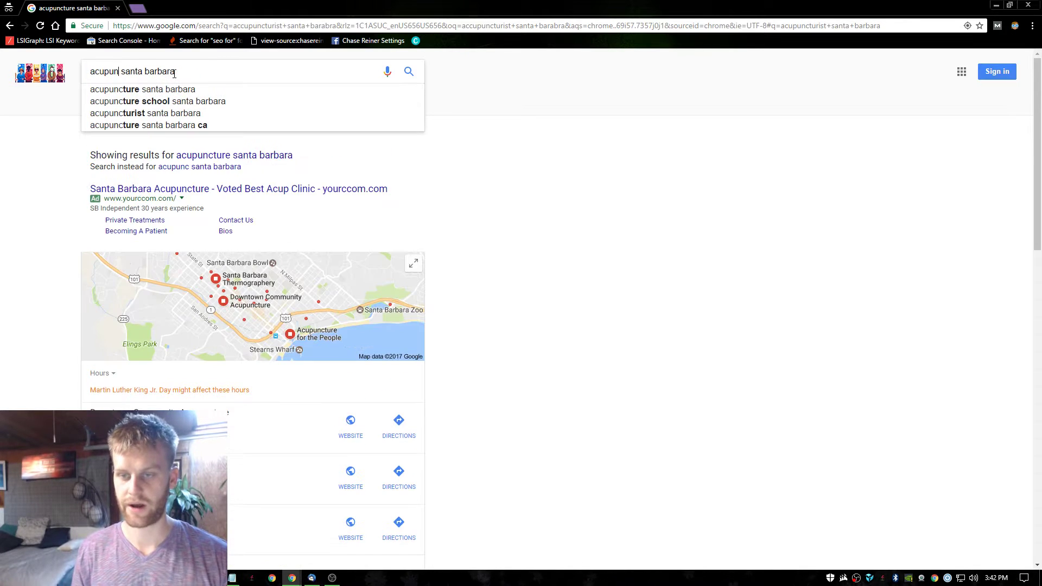
{"action": "key", "text": "BackSpace"}
{"action": "key", "text": "BackSpace"}
{"action": "key", "text": "BackSpace"}
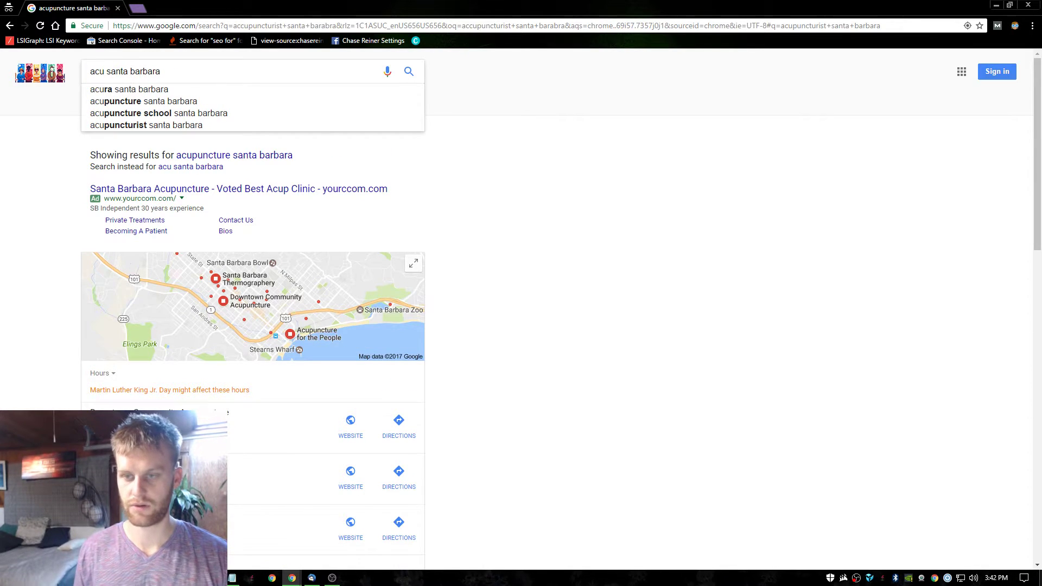
{"action": "key", "text": "Down"}
{"action": "key", "text": "Down"}
{"action": "key", "text": "Return"}
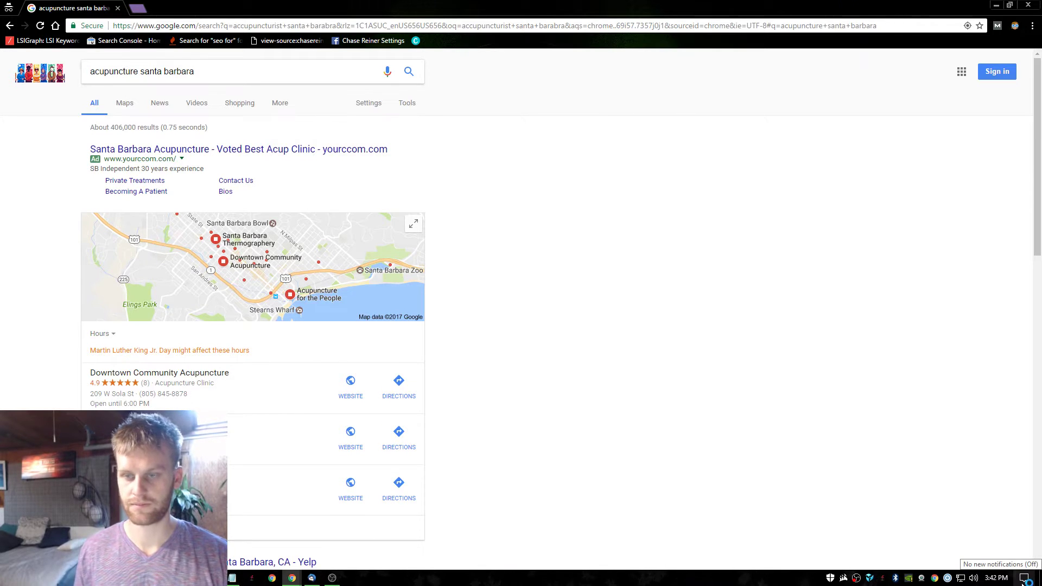
{"action": "scroll", "coordinate": [842, 489], "scroll_direction": "down", "scroll_amount": 6}
{"action": "scroll", "coordinate": [395, 318], "scroll_direction": "down", "scroll_amount": 5}
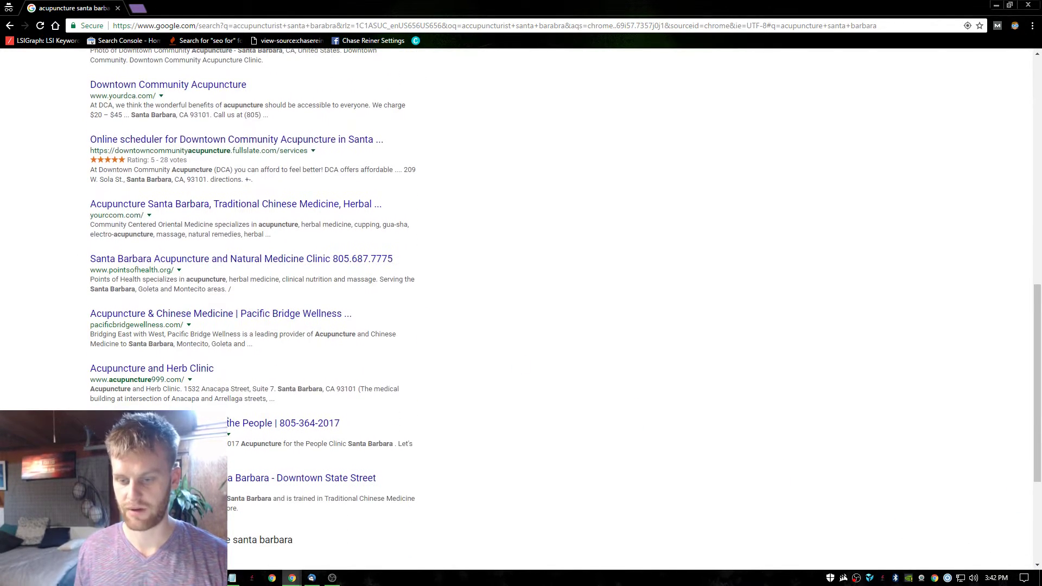
{"action": "scroll", "coordinate": [126, 386], "scroll_direction": "up", "scroll_amount": 8}
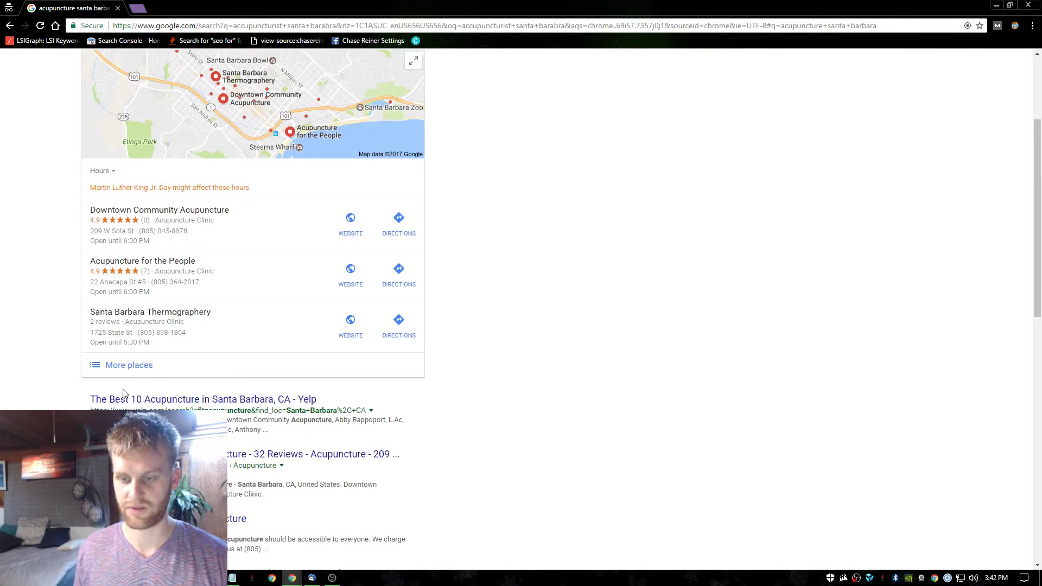
{"action": "left_click", "coordinate": [129, 365]}
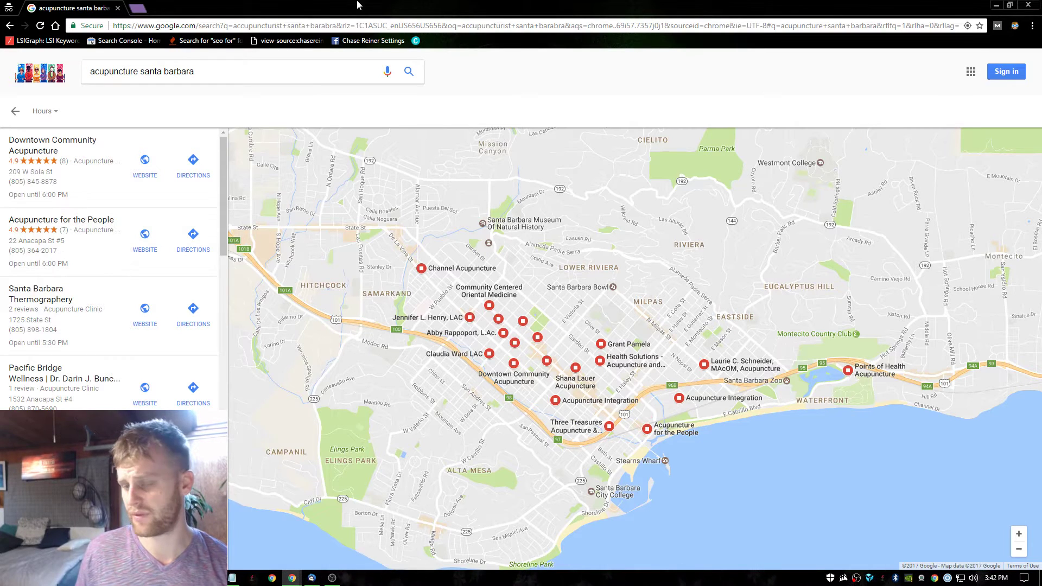
Run a Google search for 'yelpo'.
{"action": "left_click", "coordinate": [351, 24]}
{"action": "type", "text": "yelpo"}
{"action": "key", "text": "Return"}
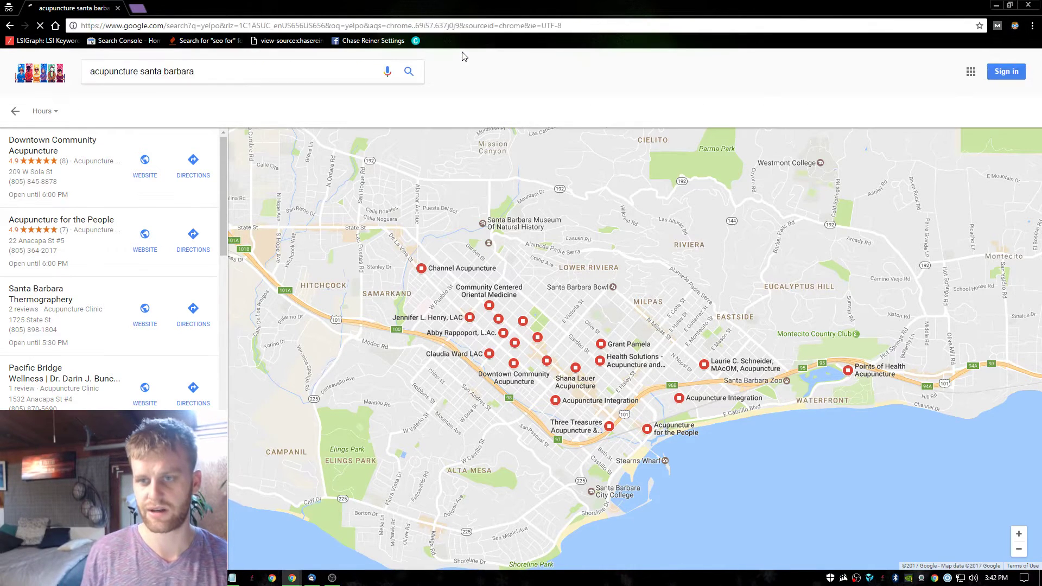
On yelp.com, search for Acupuncture near Santa Barbara, CA.
{"action": "left_click", "coordinate": [487, 25]}
{"action": "type", "text": "yelp.com"}
{"action": "key", "text": "Return"}
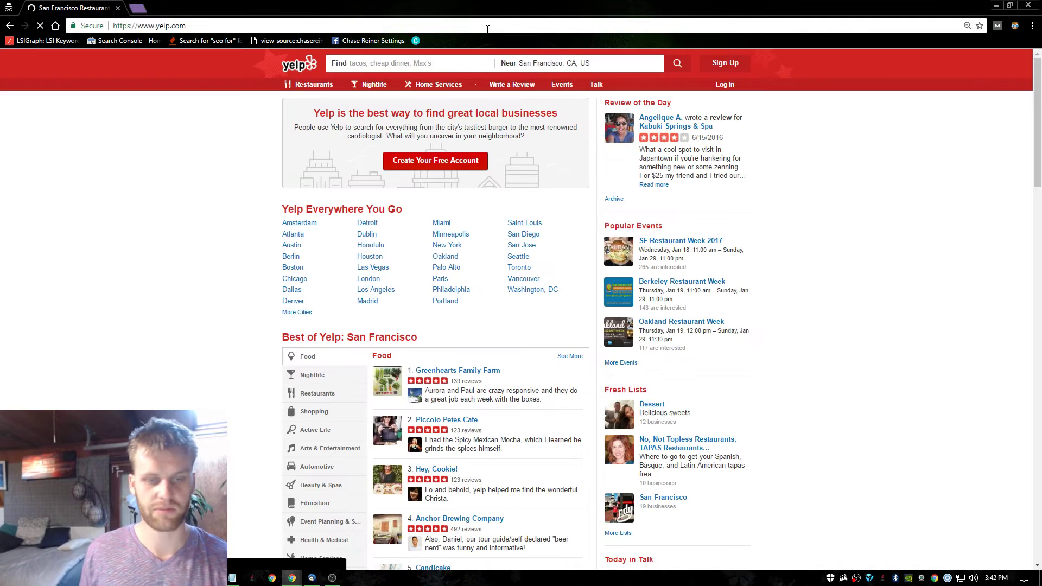
{"action": "type", "text": "santa barbara"}
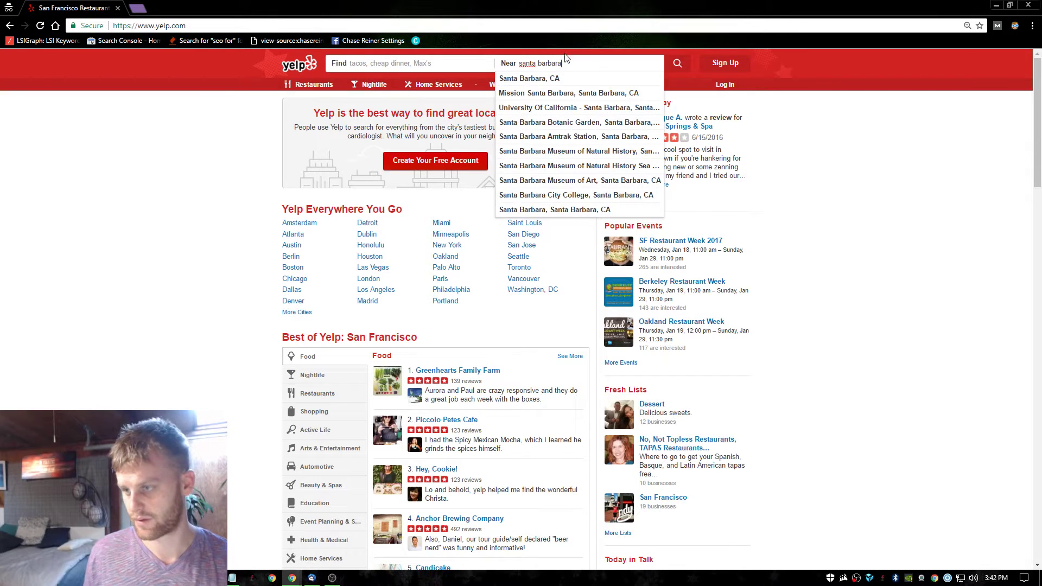
{"action": "left_click", "coordinate": [558, 81]}
{"action": "left_click", "coordinate": [378, 66]}
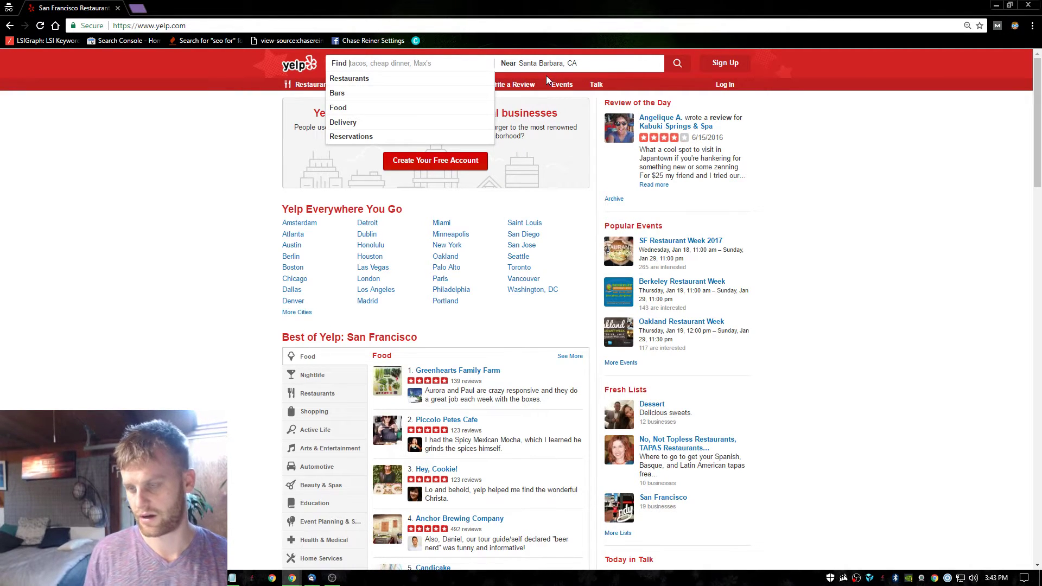
{"action": "type", "text": "acun"}
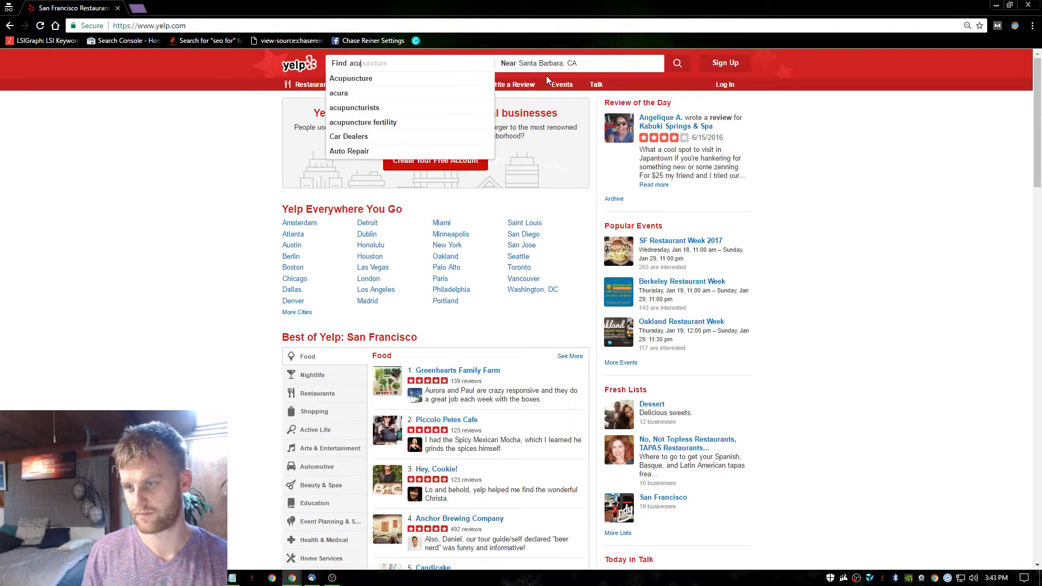
{"action": "key", "text": "Down"}
{"action": "key", "text": "Return"}
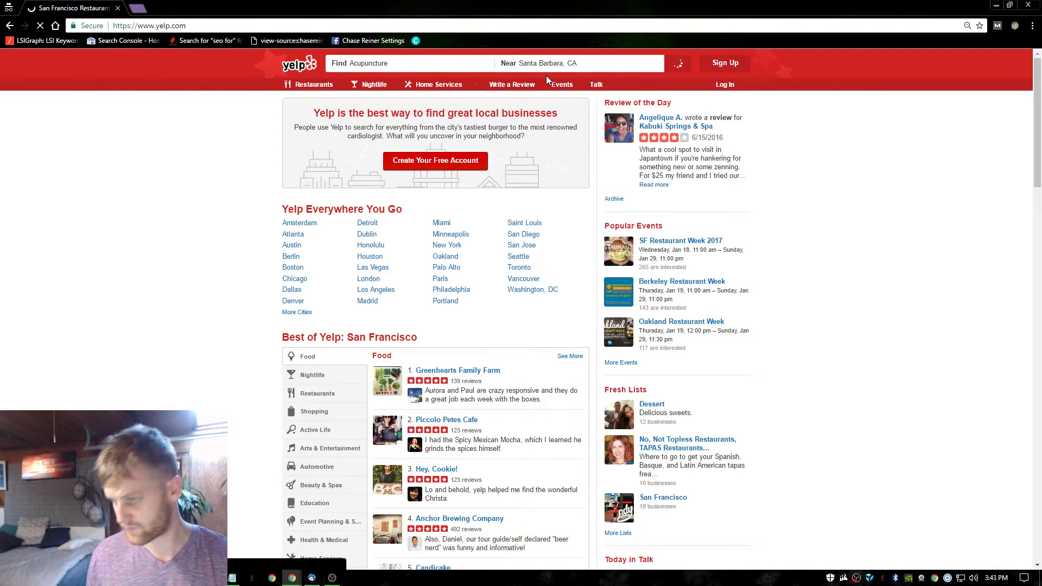
Review the 91 Yelp acupuncture results for the client's rank, then close Yelp.
{"action": "scroll", "coordinate": [595, 193], "scroll_direction": "down", "scroll_amount": 3}
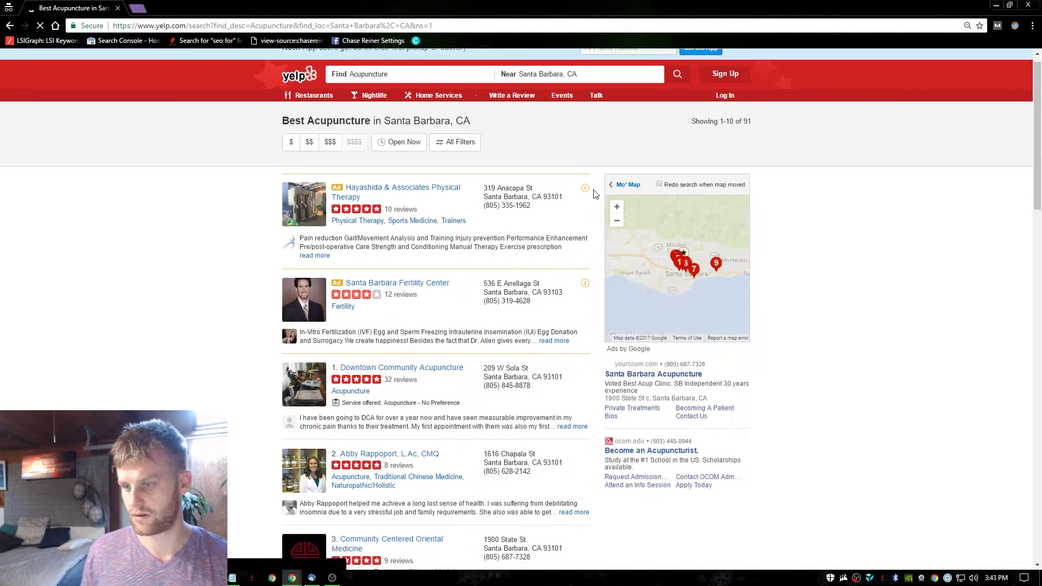
{"action": "scroll", "coordinate": [445, 211], "scroll_direction": "down", "scroll_amount": 6}
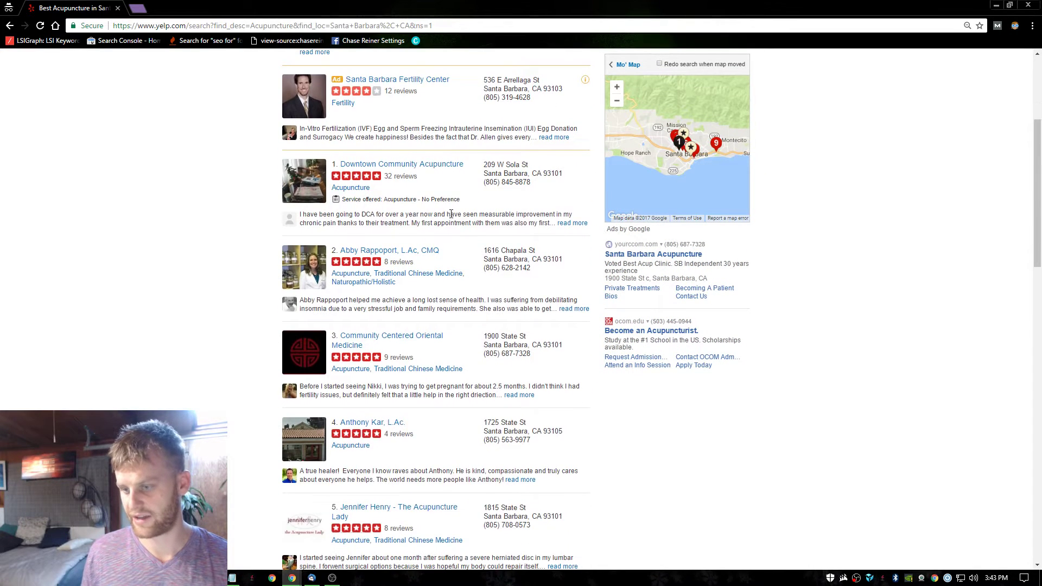
{"action": "scroll", "coordinate": [422, 291], "scroll_direction": "down", "scroll_amount": 5}
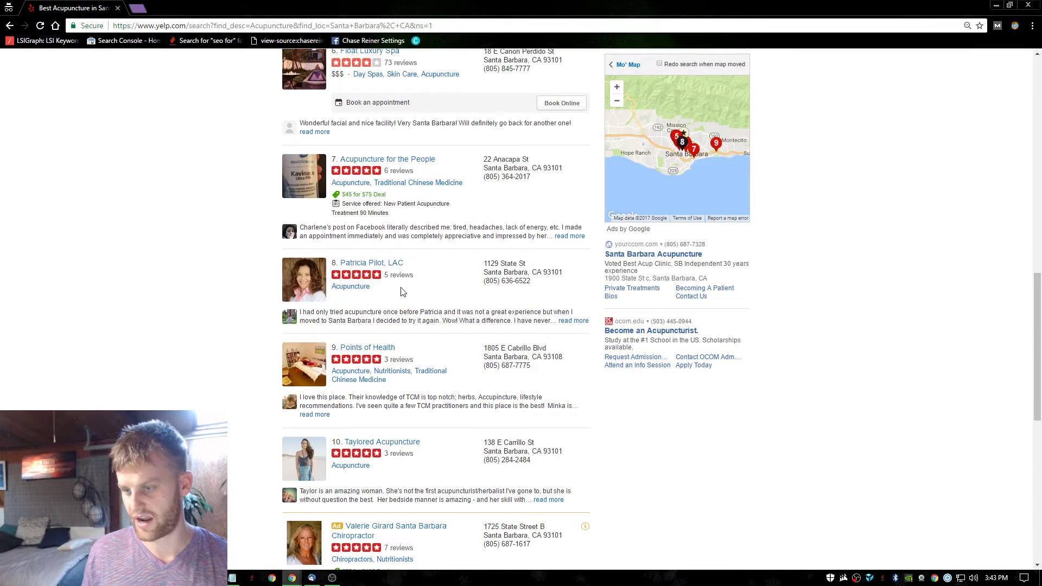
{"action": "scroll", "coordinate": [429, 301], "scroll_direction": "up", "scroll_amount": 9}
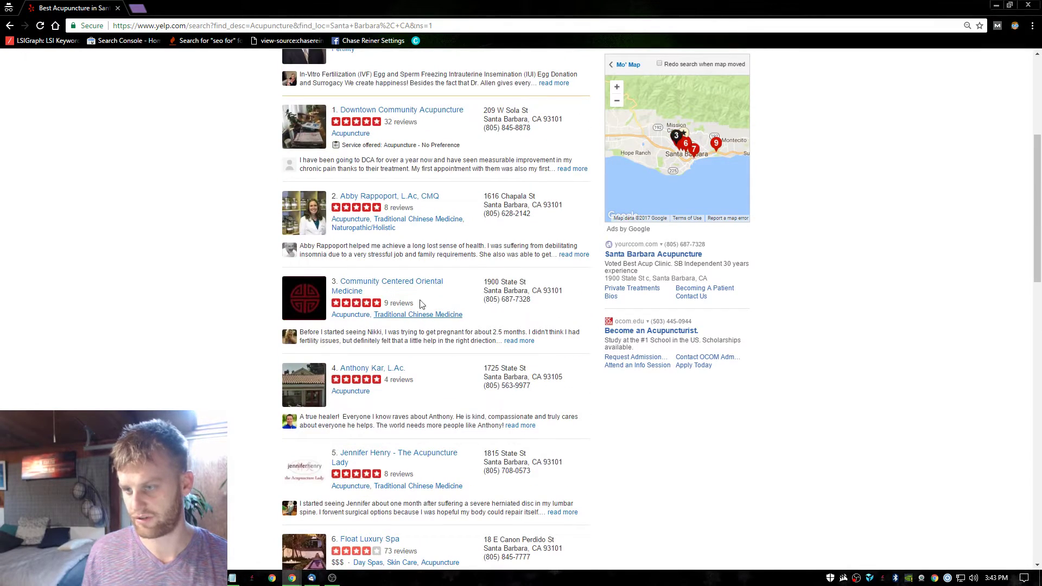
{"action": "left_click", "coordinate": [1035, 10]}
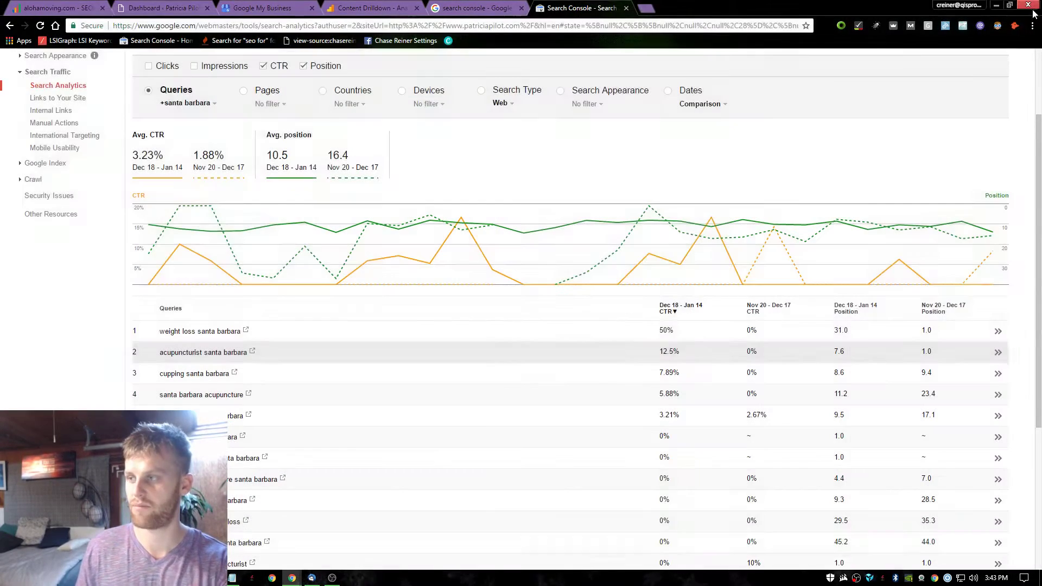
Move between the Search Console and Google results tabs and select the existing query.
{"action": "left_click", "coordinate": [488, 7]}
{"action": "left_click", "coordinate": [543, 8]}
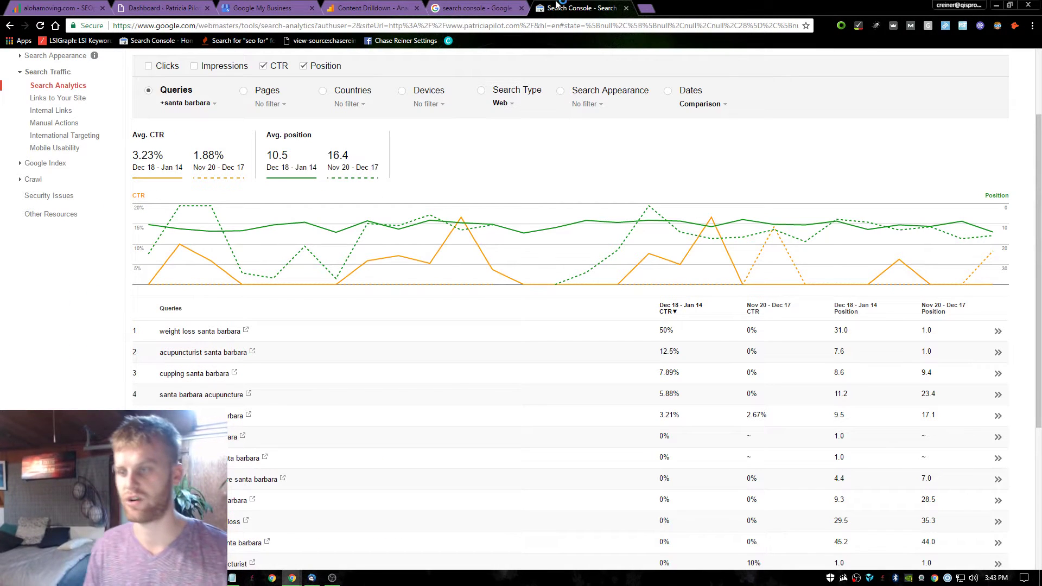
{"action": "left_click", "coordinate": [478, 8]}
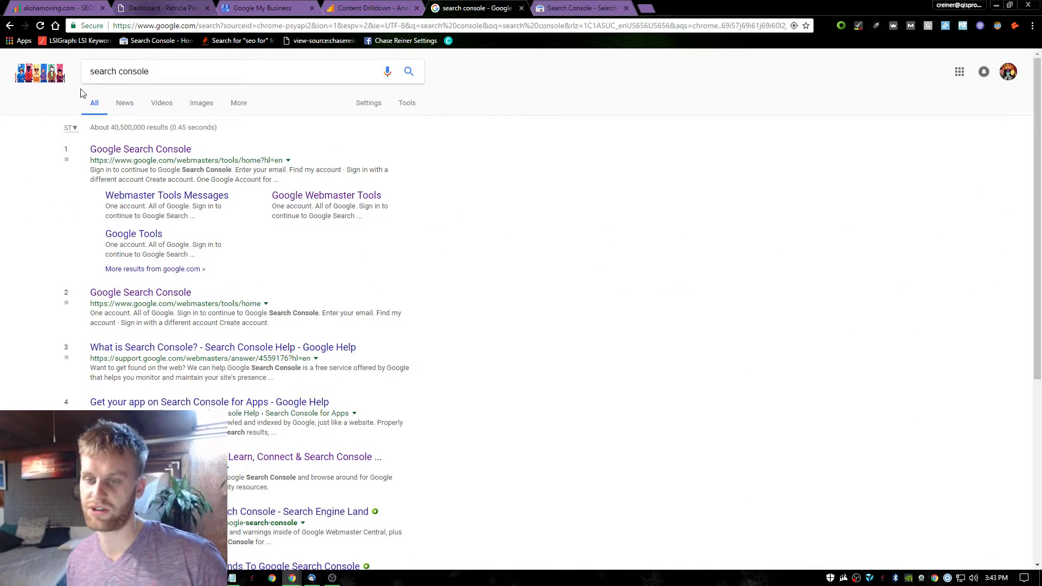
{"action": "left_click_drag", "start_coordinate": [144, 71], "coordinate": [4, 44]}
{"action": "left_click", "coordinate": [592, 7]}
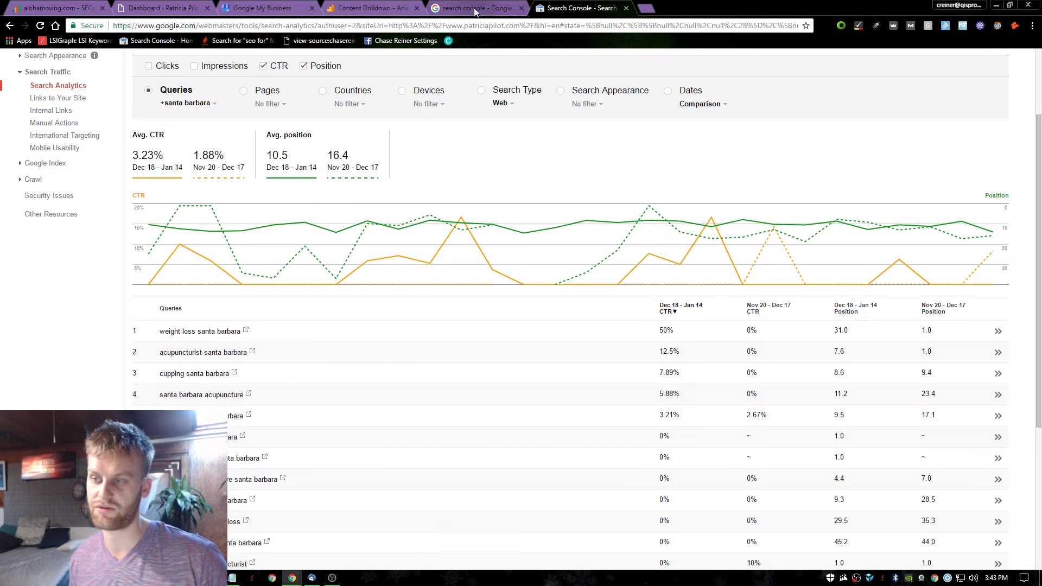
{"action": "left_click", "coordinate": [479, 7]}
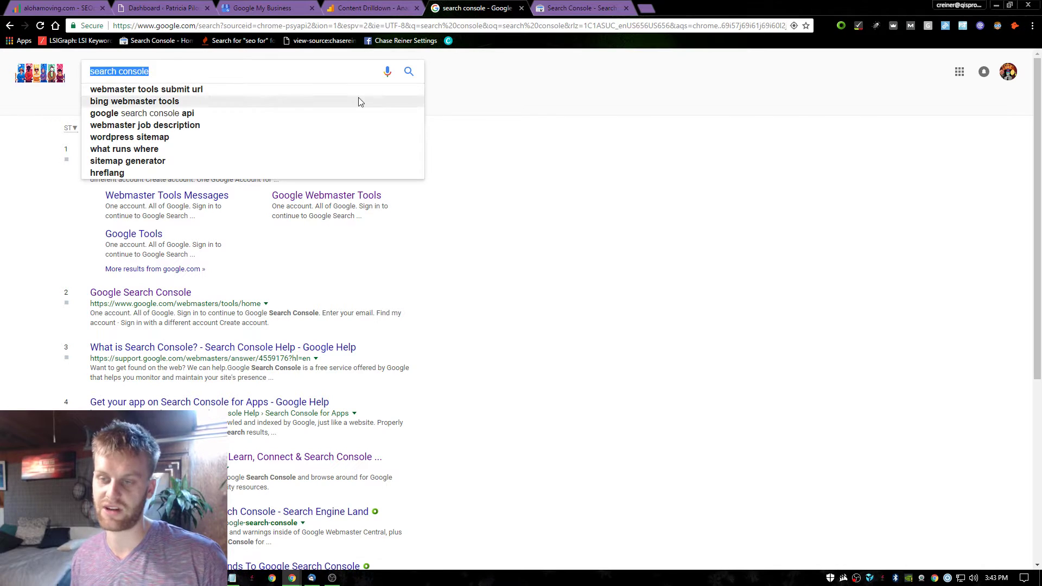
Search 'acupuncture santa barbara', see the client ranked 9th, and return to Search Console.
{"action": "type", "text": "acupunc"}
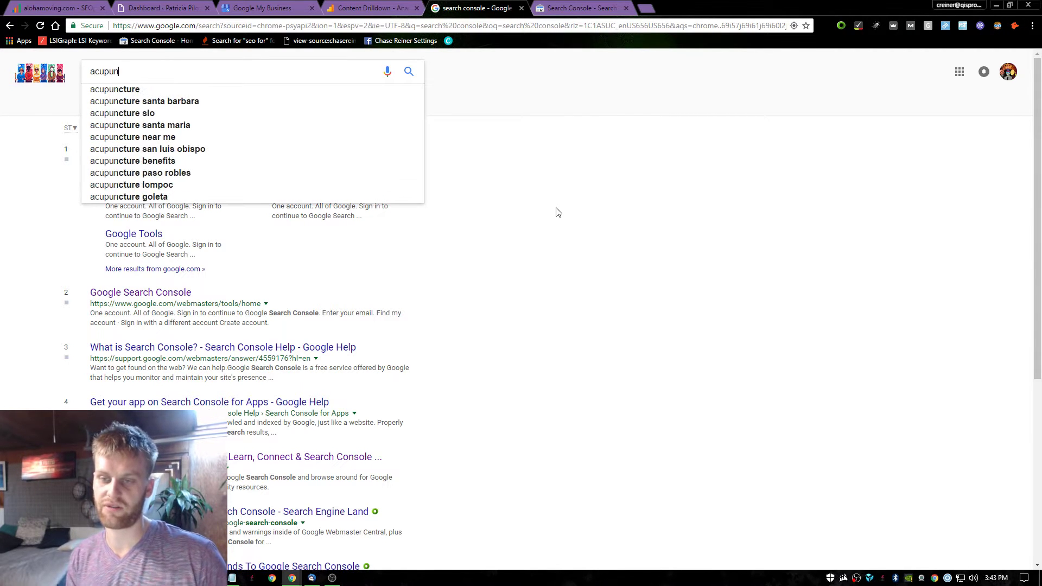
{"action": "key", "text": "Down"}
{"action": "key", "text": "Down"}
{"action": "key", "text": "Return"}
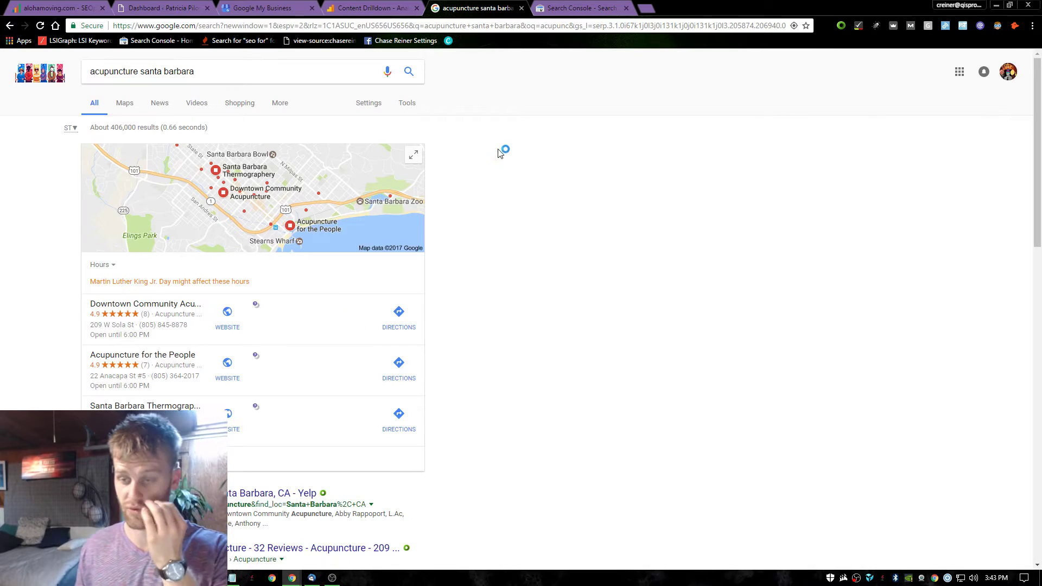
{"action": "scroll", "coordinate": [423, 186], "scroll_direction": "down", "scroll_amount": 20}
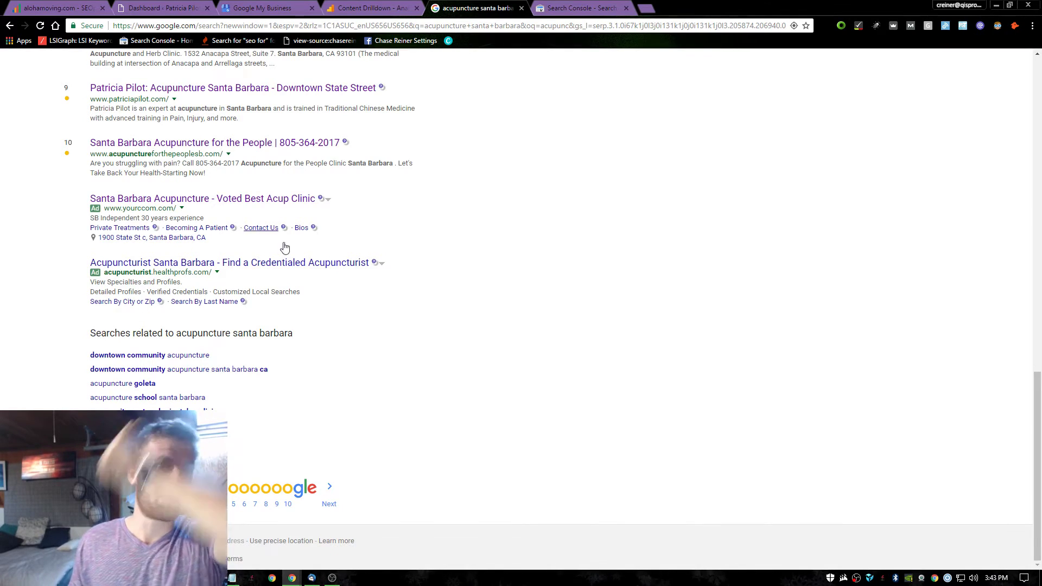
{"action": "scroll", "coordinate": [282, 247], "scroll_direction": "up", "scroll_amount": 13}
{"action": "scroll", "coordinate": [535, 207], "scroll_direction": "up", "scroll_amount": 3}
{"action": "left_click", "coordinate": [581, 7]}
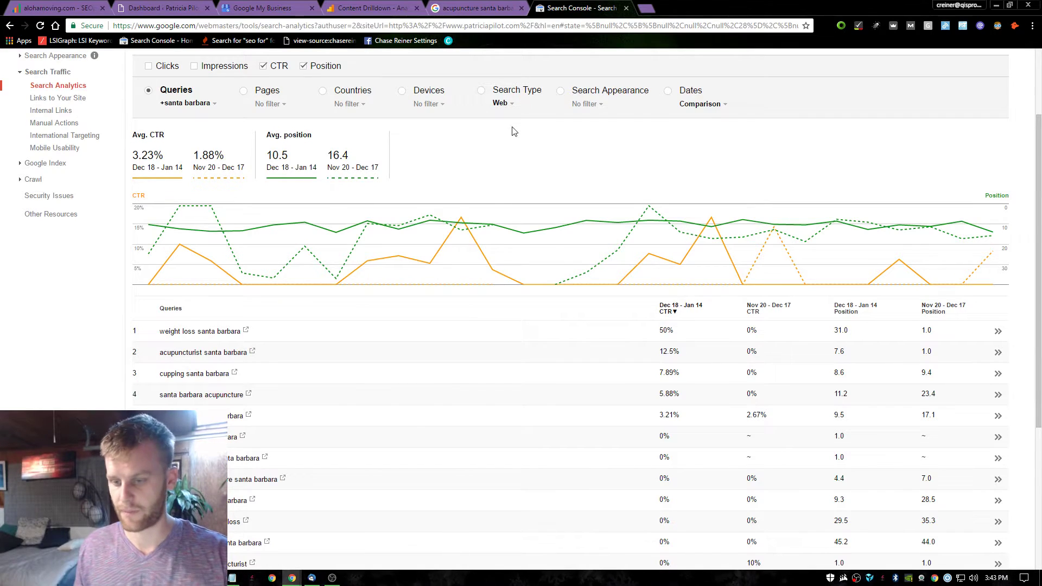
Review the Santa Barbara queries' CTR and position comparison, then switch to the 'acupuncture santa barbara' results.
{"action": "mouse_move", "coordinate": [486, 270]}
{"action": "scroll", "coordinate": [486, 270], "scroll_direction": "down", "scroll_amount": 1}
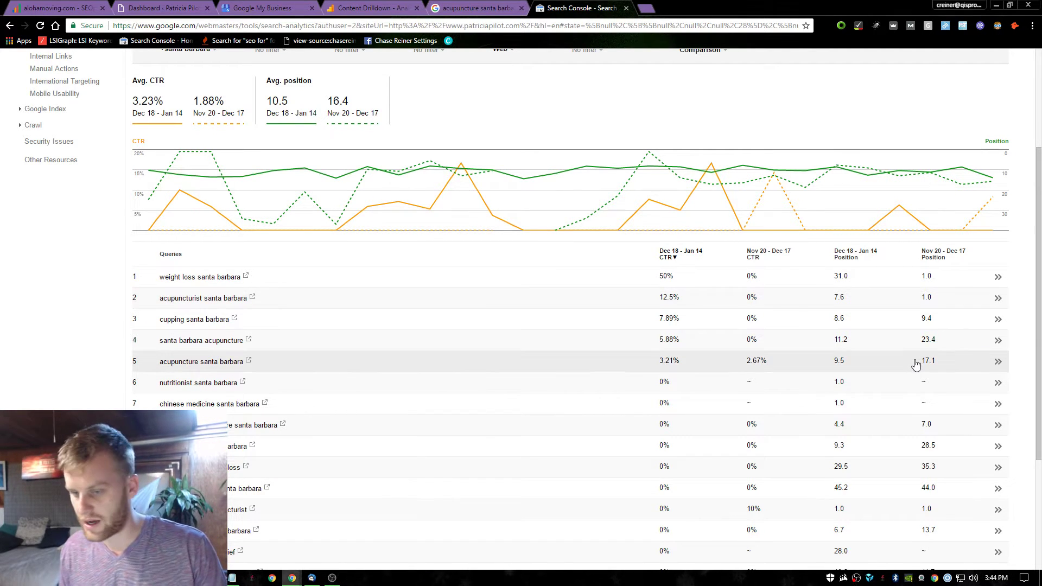
{"action": "scroll", "coordinate": [577, 354], "scroll_direction": "down", "scroll_amount": 3}
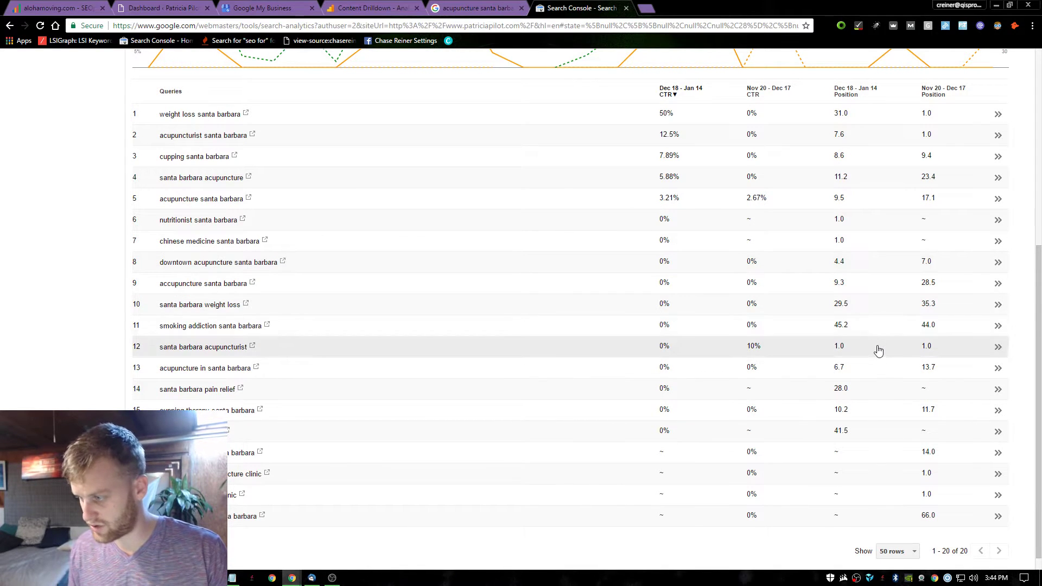
{"action": "scroll", "coordinate": [348, 109], "scroll_direction": "up", "scroll_amount": 5}
{"action": "left_click", "coordinate": [473, 8]}
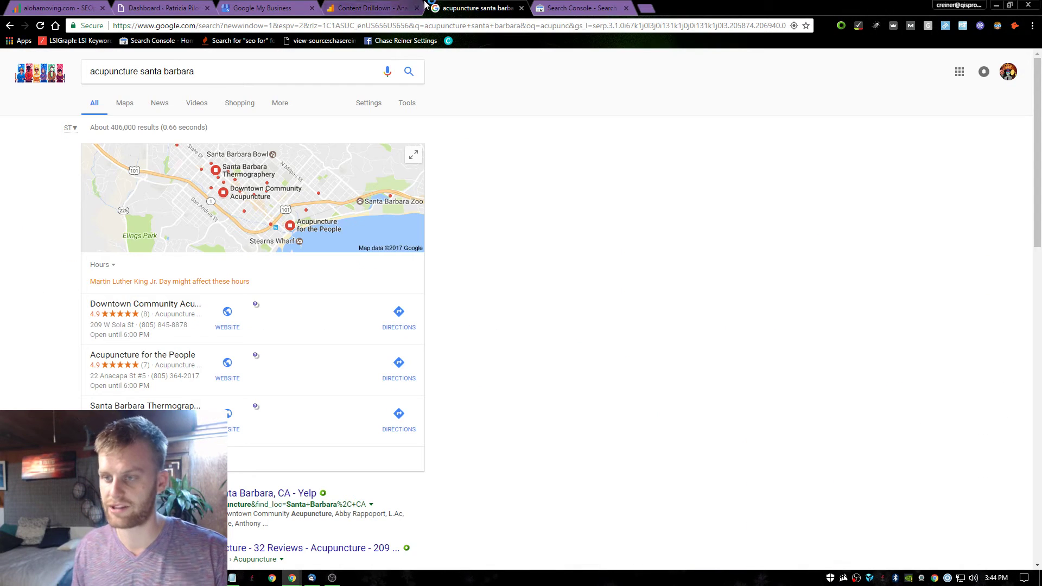
Find the client's listing at position 9 for 'acupuncture santa barbara', then go back to the Search Console query report.
{"action": "scroll", "coordinate": [272, 239], "scroll_direction": "down", "scroll_amount": 11}
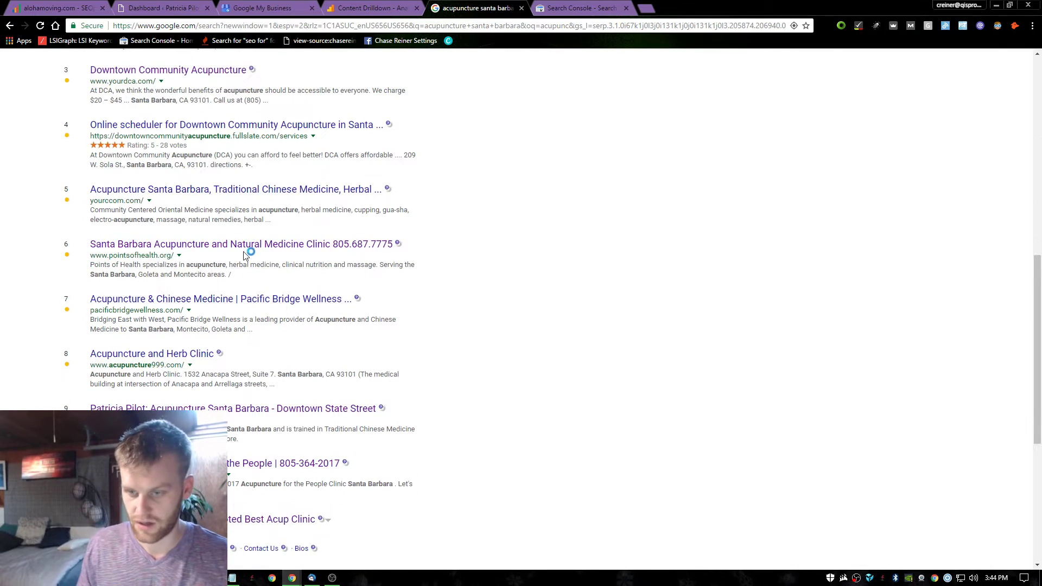
{"action": "scroll", "coordinate": [271, 237], "scroll_direction": "down", "scroll_amount": 2}
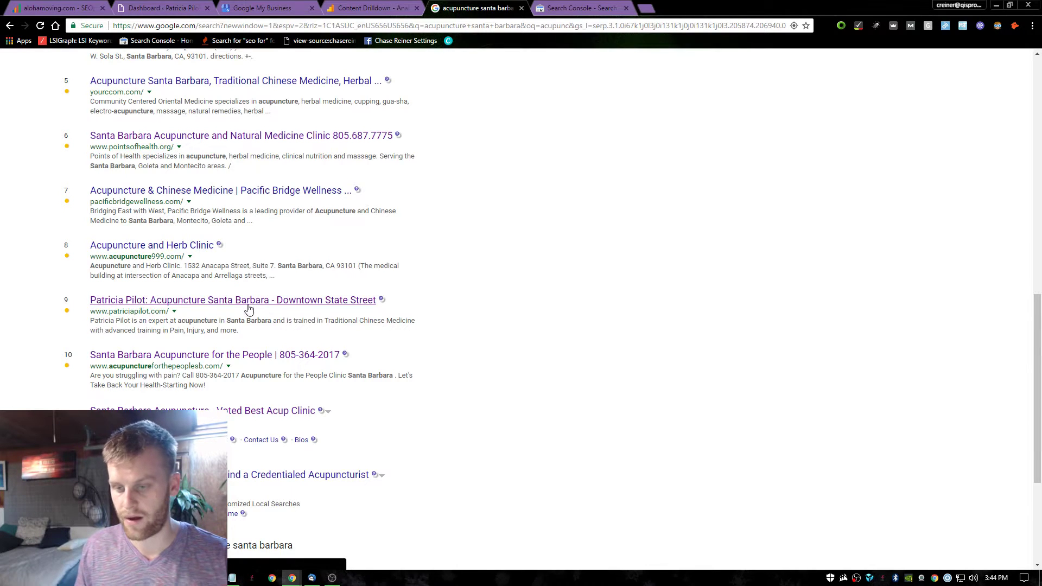
{"action": "scroll", "coordinate": [249, 309], "scroll_direction": "up", "scroll_amount": 5}
{"action": "scroll", "coordinate": [228, 380], "scroll_direction": "down", "scroll_amount": 3}
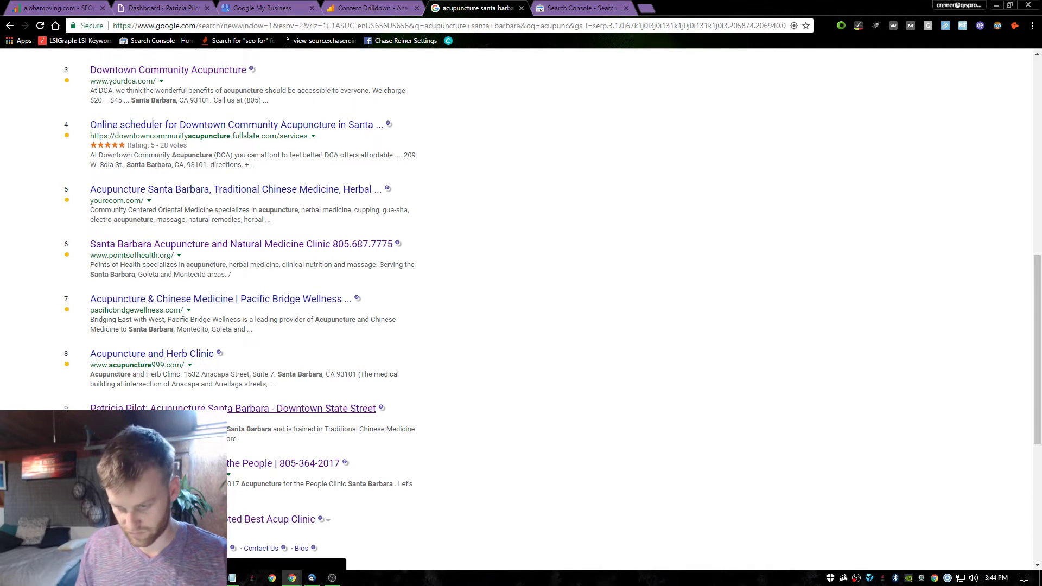
{"action": "left_click", "coordinate": [581, 7]}
{"action": "scroll", "coordinate": [337, 388], "scroll_direction": "down", "scroll_amount": 3}
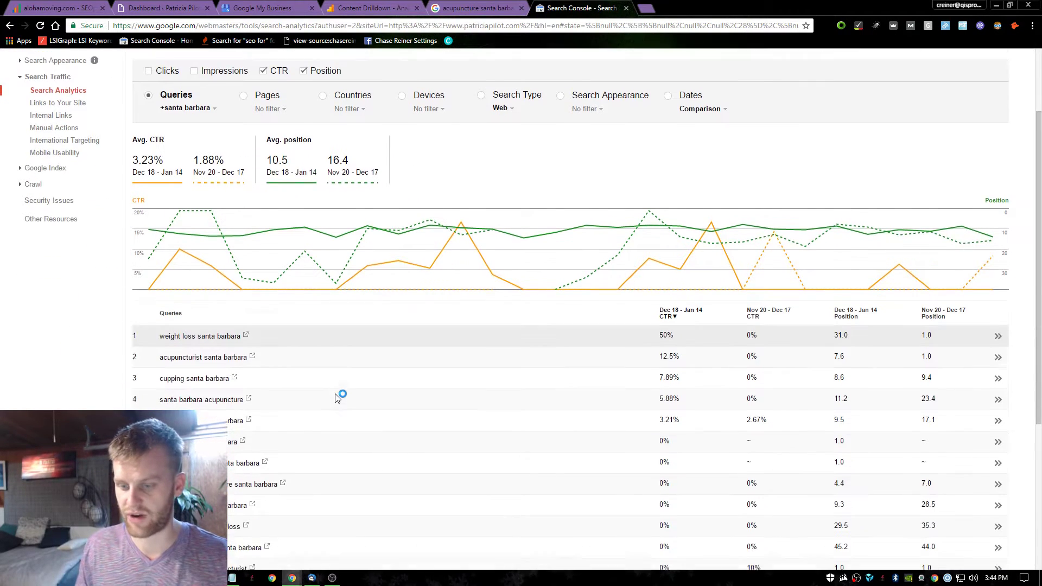
Close the acupuncture santa barbara results, Search Console and Content Drilldown tabs, leaving Google My Business.
{"action": "scroll", "coordinate": [336, 376], "scroll_direction": "up", "scroll_amount": 5}
{"action": "key", "text": "ctrl+shift+Tab"}
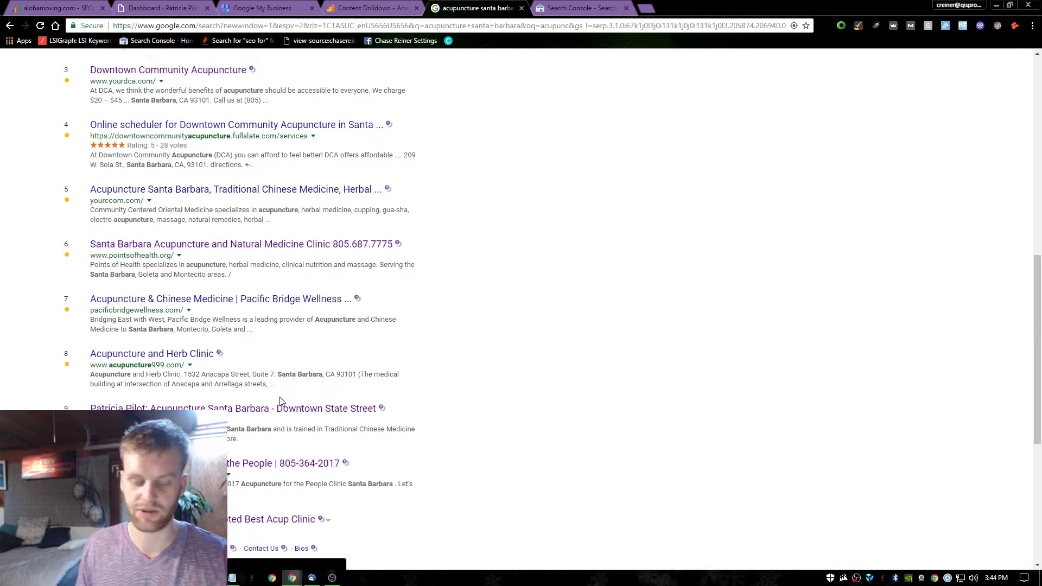
{"action": "left_click", "coordinate": [521, 8]}
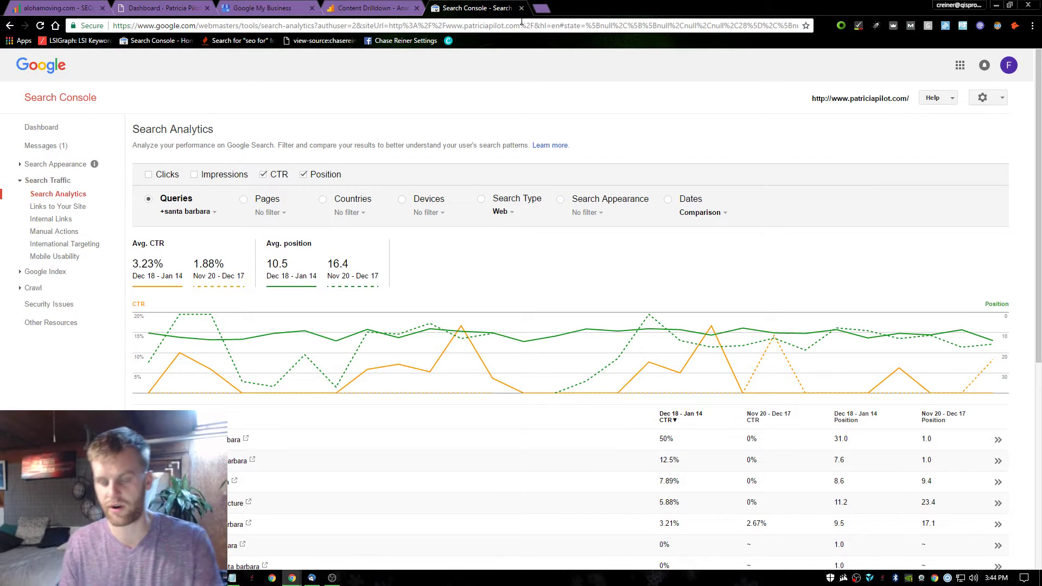
{"action": "left_click", "coordinate": [521, 25]}
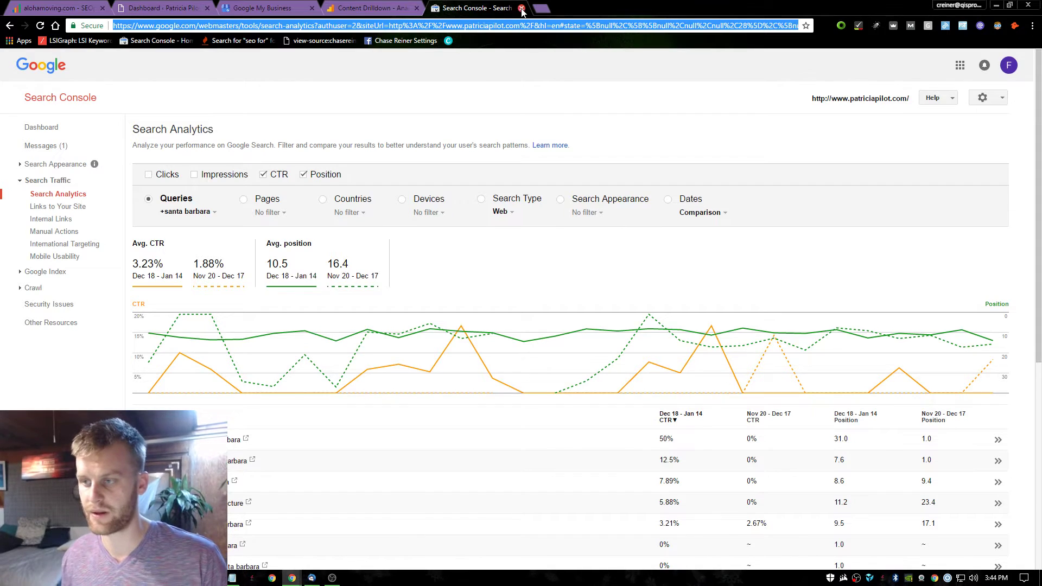
{"action": "left_click", "coordinate": [521, 8]}
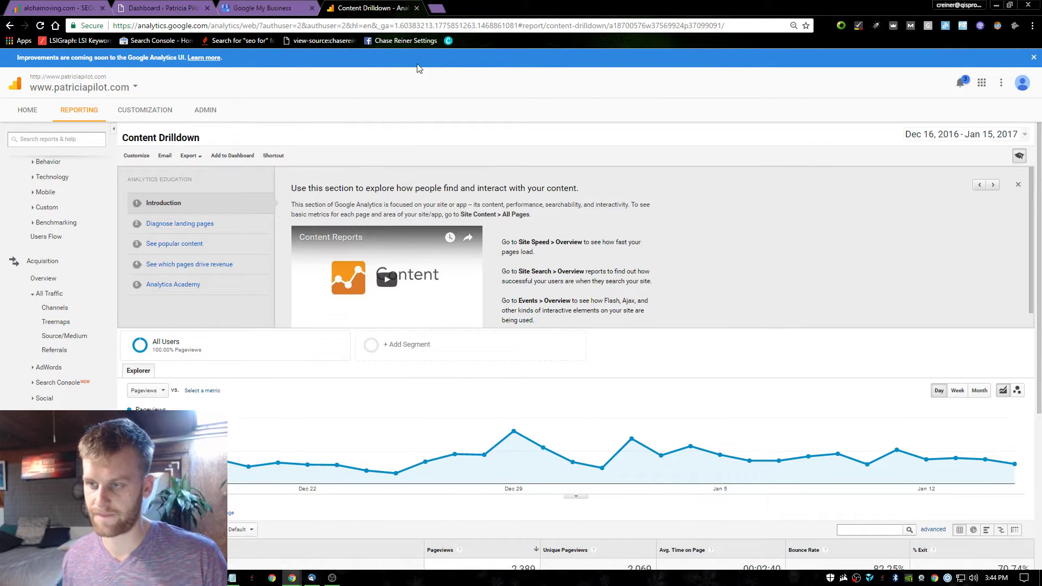
{"action": "scroll", "coordinate": [577, 349], "scroll_direction": "down", "scroll_amount": 5}
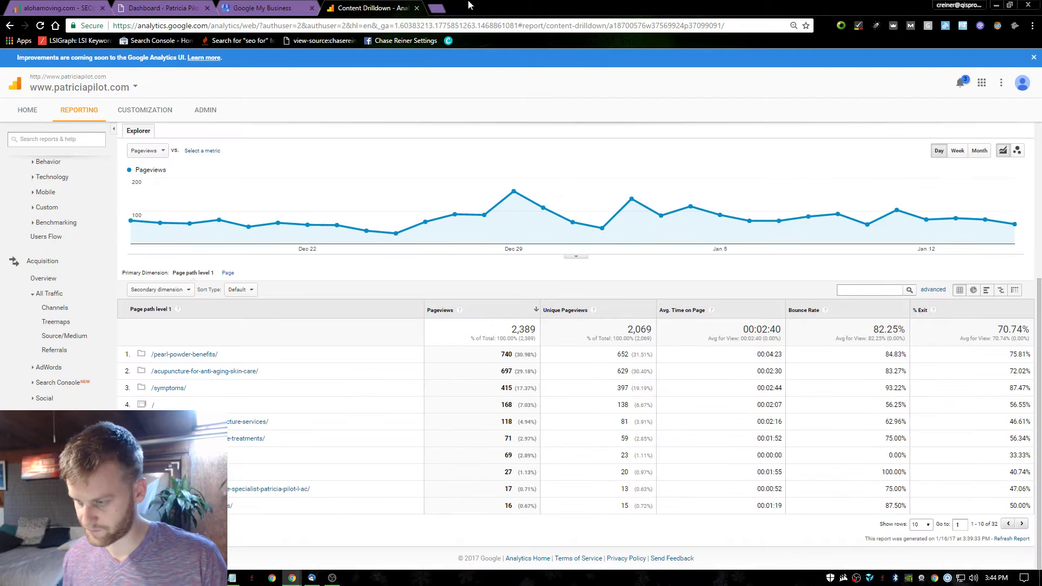
{"action": "left_click", "coordinate": [417, 8]}
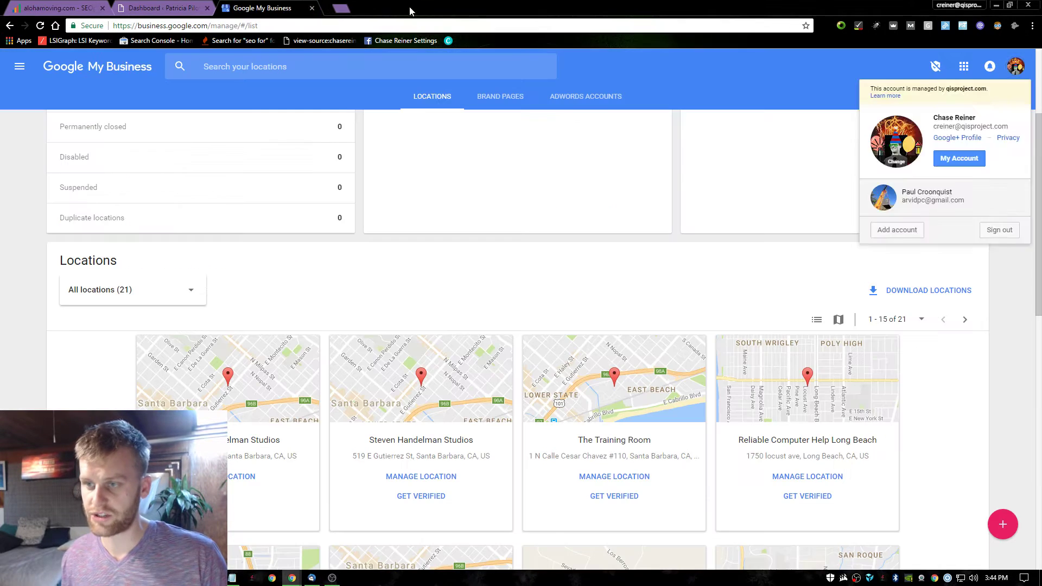
Check the WordPress and Google My Business pages and open a new blank browser tab.
{"action": "left_click", "coordinate": [195, 7]}
{"action": "left_click", "coordinate": [237, 7]}
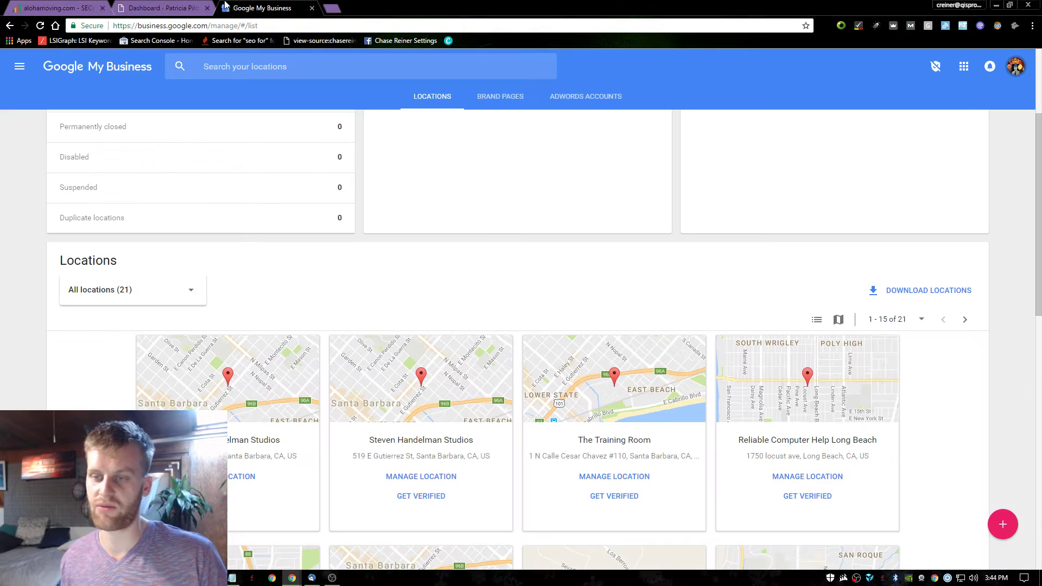
{"action": "left_click", "coordinate": [332, 8]}
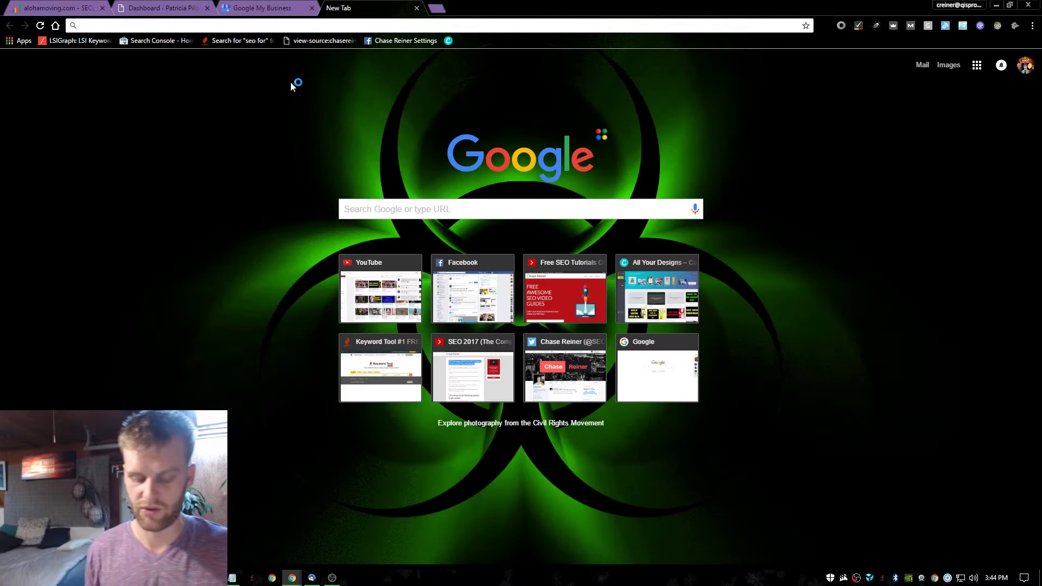
{"action": "type", "text": "l"}
{"action": "key", "text": "BackSpace"}
{"action": "key", "text": "BackSpace"}
{"action": "type", "text": "c"}
{"action": "key", "text": "BackSpace"}
{"action": "type", "text": "l"}
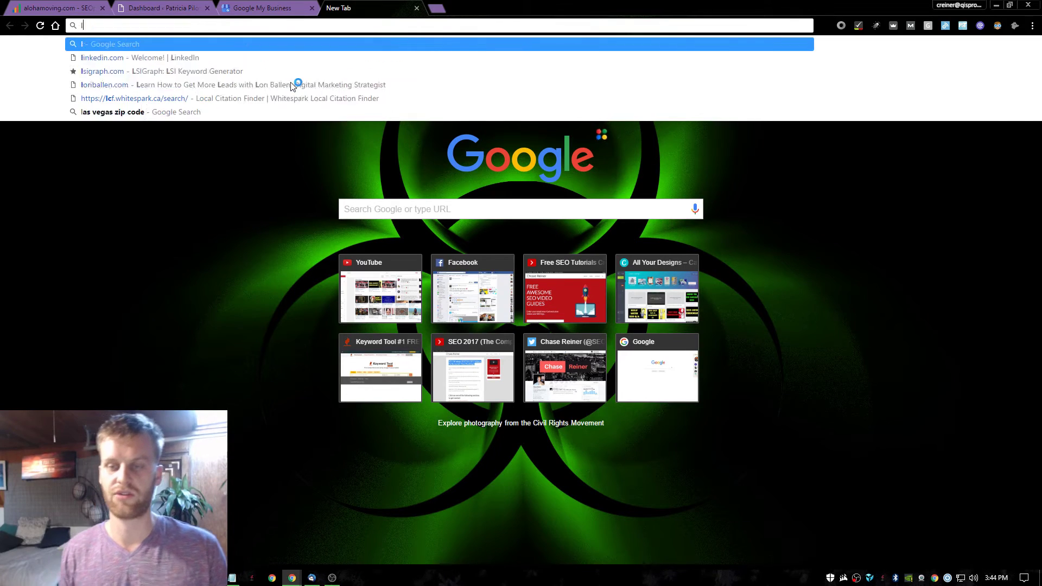
{"action": "key", "text": "BackSpace"}
{"action": "key", "text": "BackSpace"}
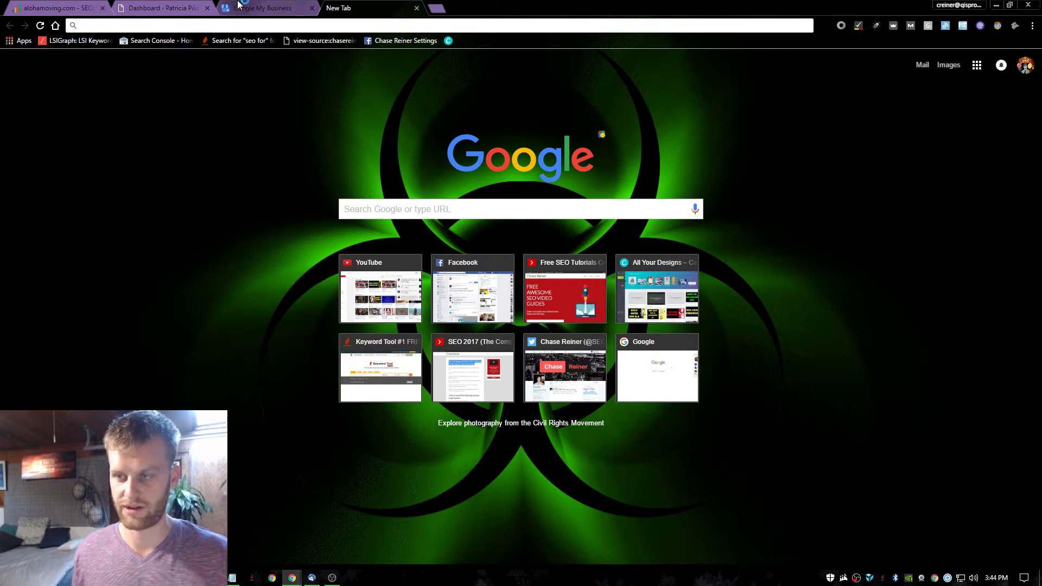
{"action": "left_click", "coordinate": [287, 6]}
{"action": "left_click", "coordinate": [363, 5]}
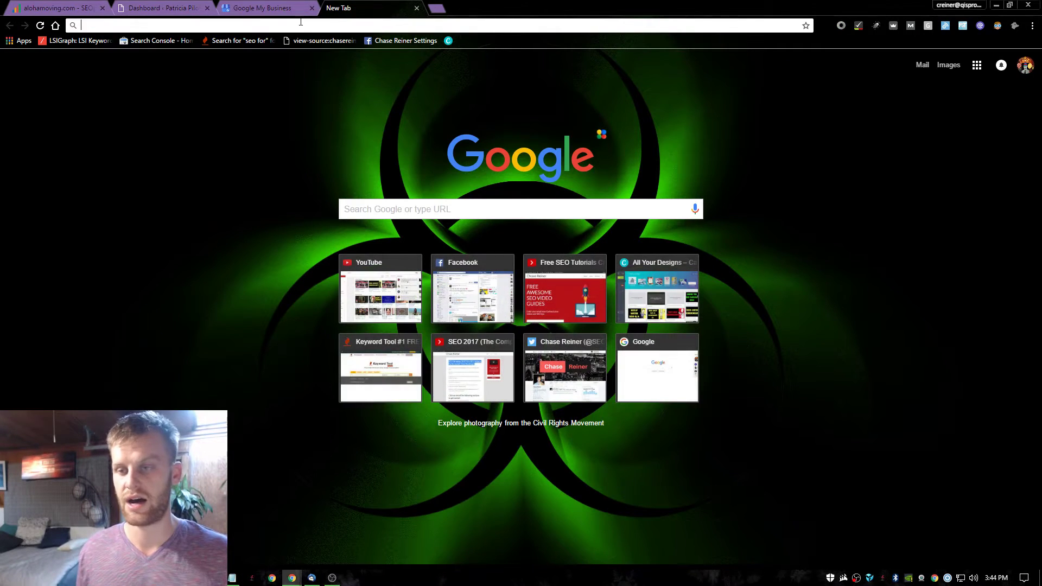
Load whitespark.ca in the new tab using the 'whi' address suggestion.
{"action": "type", "text": "w"}
{"action": "key", "text": "BackSpace"}
{"action": "key", "text": "BackSpace"}
{"action": "type", "text": "w"}
{"action": "key", "text": "BackSpace"}
{"action": "key", "text": "BackSpace"}
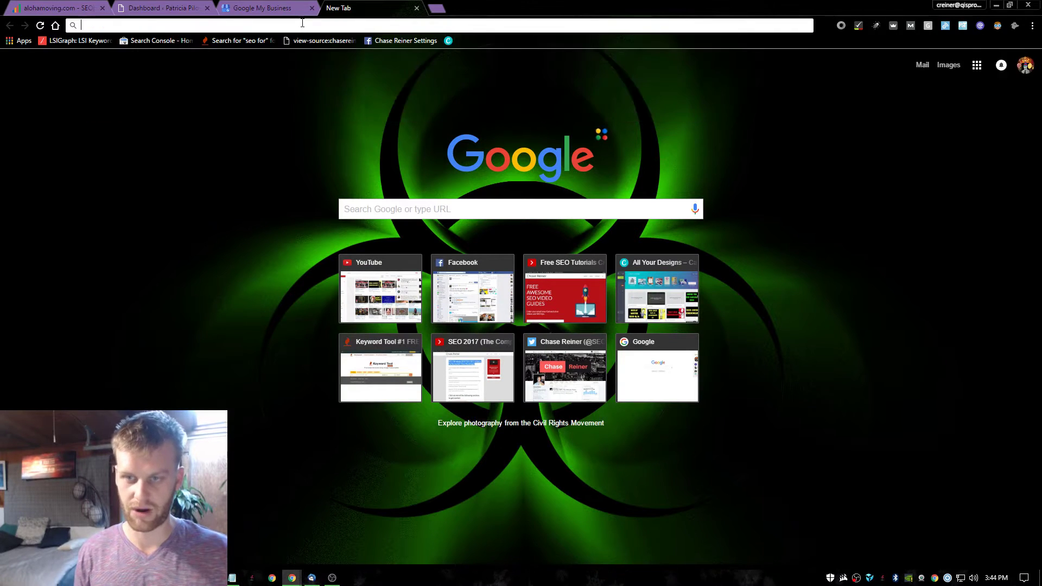
{"action": "type", "text": "w"}
{"action": "key", "text": "BackSpace"}
{"action": "key", "text": "BackSpace"}
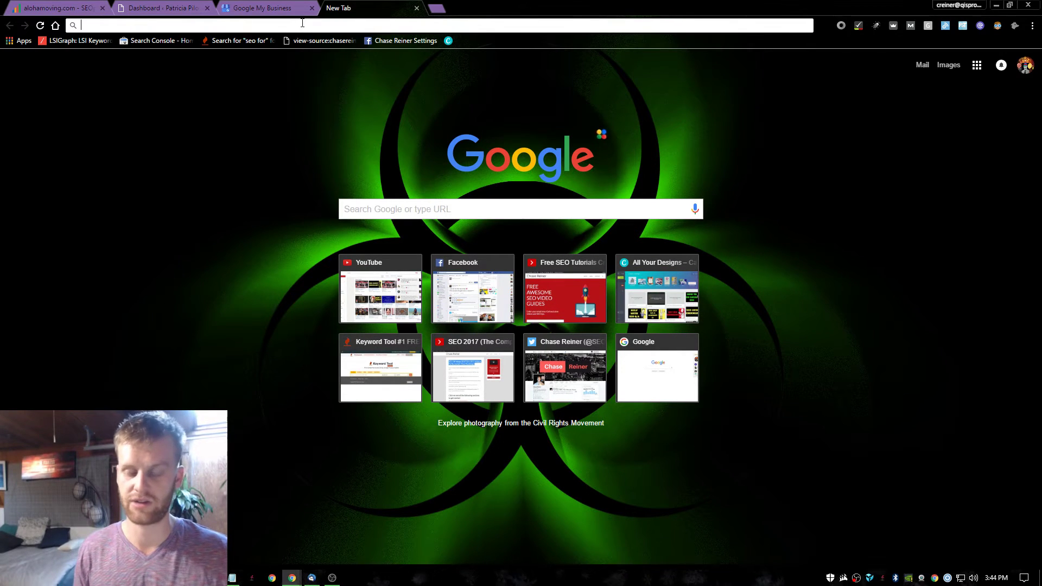
{"action": "type", "text": "w"}
{"action": "key", "text": "BackSpace"}
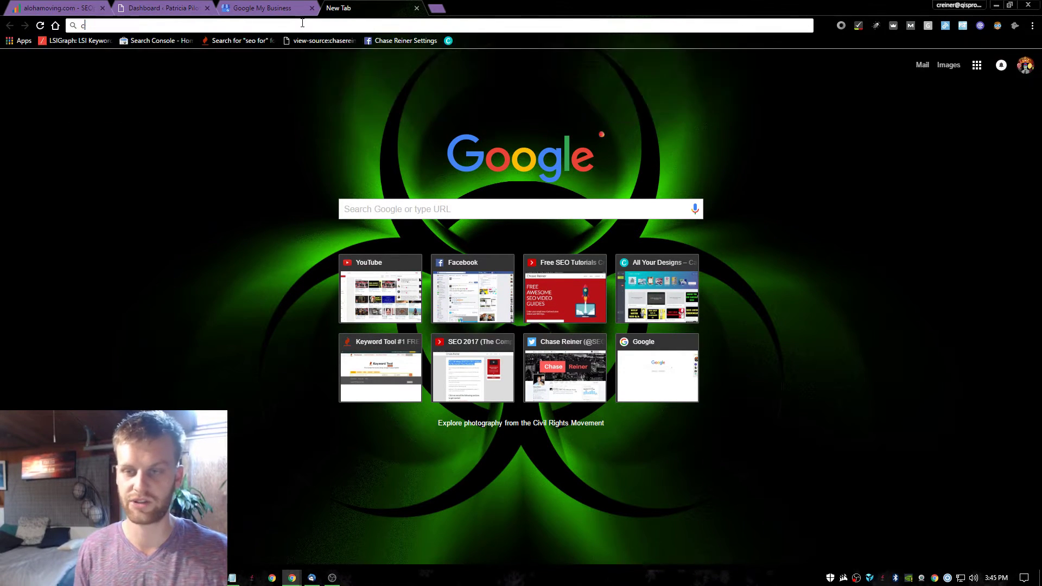
{"action": "type", "text": "whitespark.ca"}
{"action": "key", "text": "Return"}
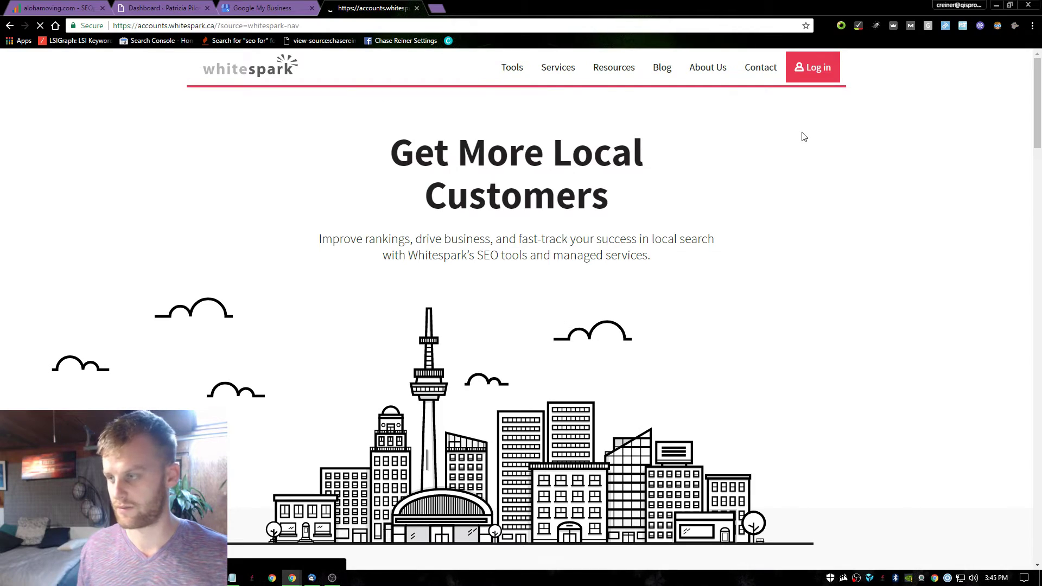
Run a Whitespark Keyphrase Search for 'acupuncture' in Santa Barbara, United States.
{"action": "scroll", "coordinate": [410, 328], "scroll_direction": "down", "scroll_amount": 5}
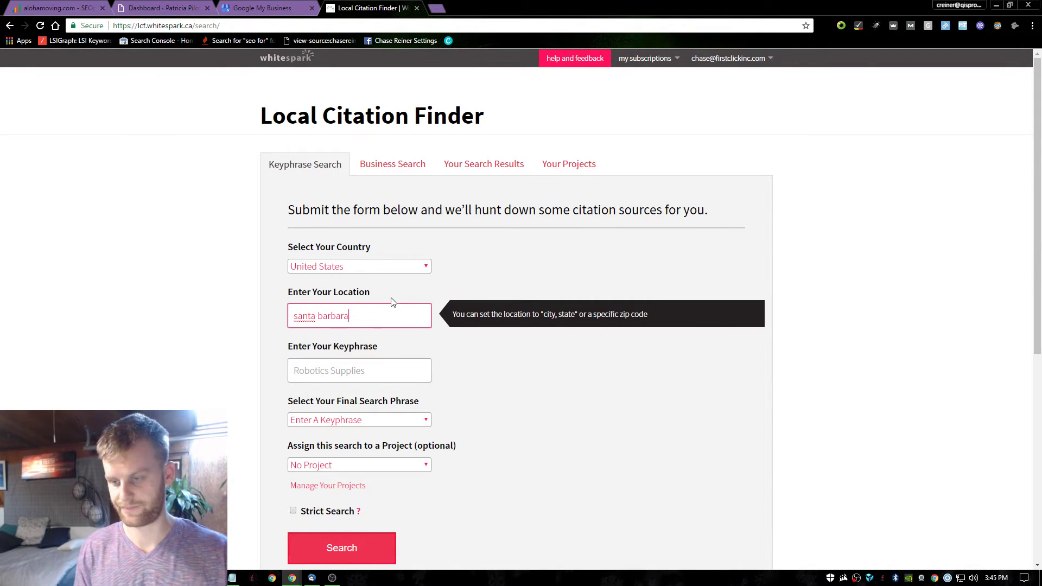
{"action": "key", "text": "Tab"}
{"action": "type", "text": "acu"}
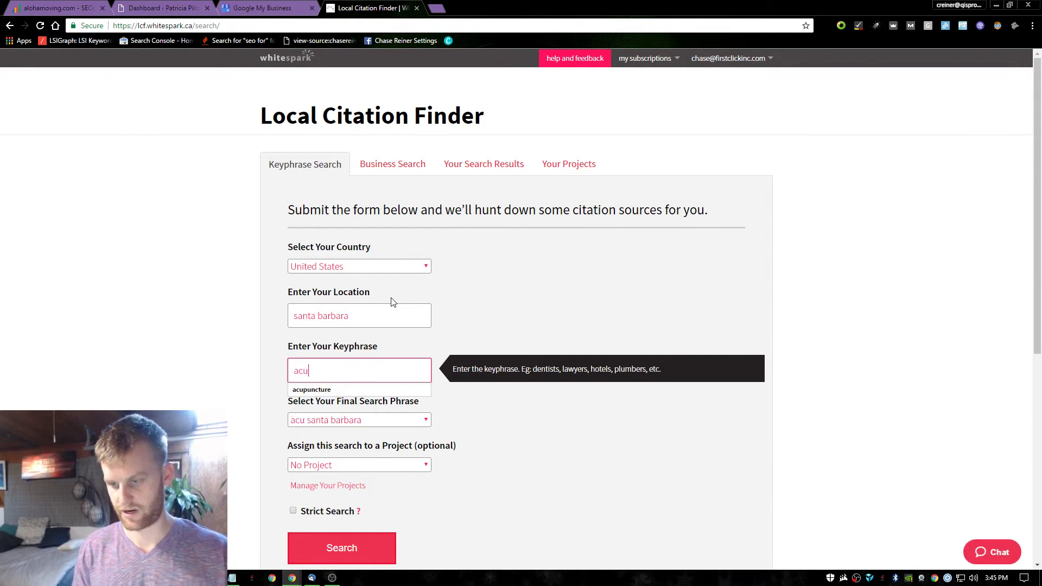
{"action": "key", "text": "Down"}
{"action": "key", "text": "Tab"}
{"action": "scroll", "coordinate": [390, 326], "scroll_direction": "down", "scroll_amount": 3}
{"action": "left_click", "coordinate": [341, 386]}
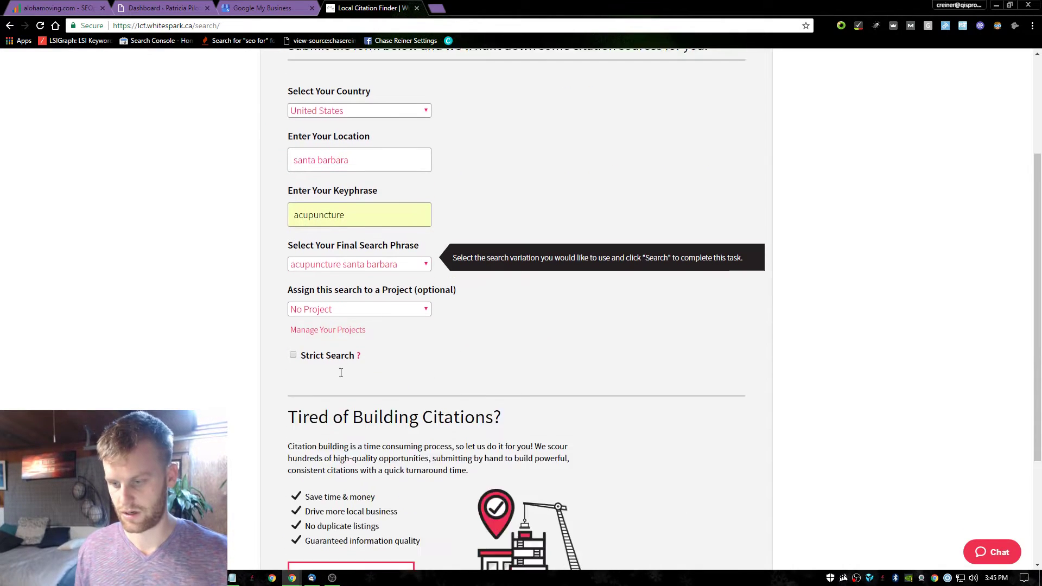
Open the list of past citation searches, then cycle back to Google My Business.
{"action": "left_click", "coordinate": [350, 274]}
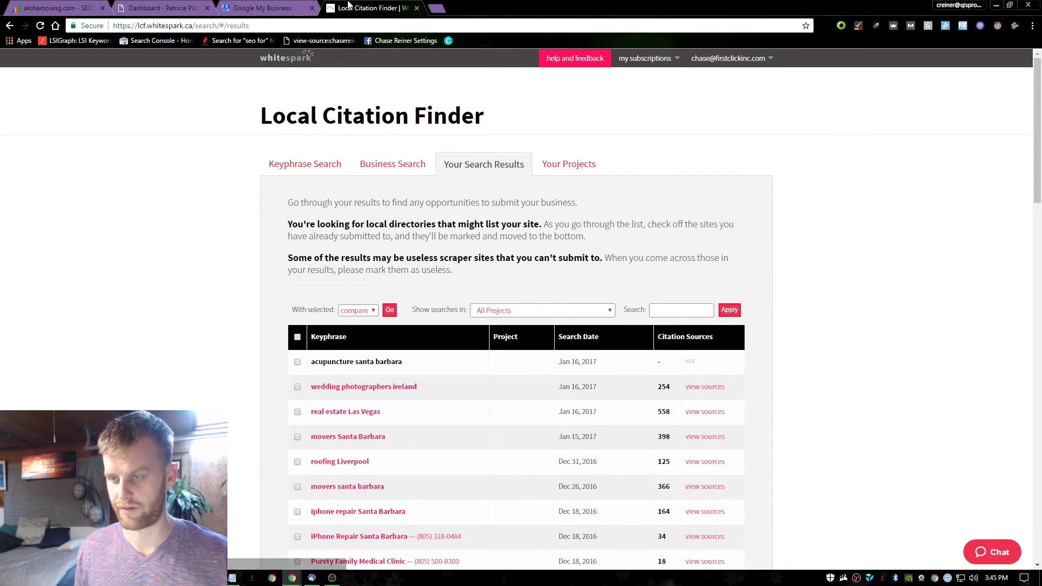
{"action": "key", "text": "ctrl+shift+Tab"}
{"action": "key", "text": "ctrl+shift+Tab"}
{"action": "key", "text": "ctrl+Tab"}
Move the WordPress dashboard tab to the end of the tab strip.
{"action": "scroll", "coordinate": [386, 306], "scroll_direction": "down", "scroll_amount": 10}
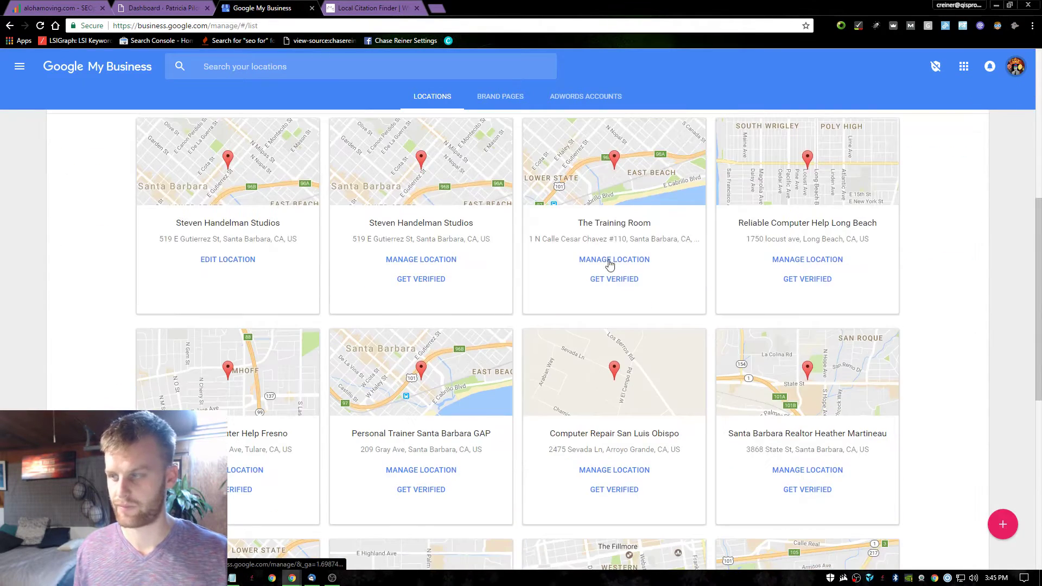
{"action": "key", "text": "ctrl+1"}
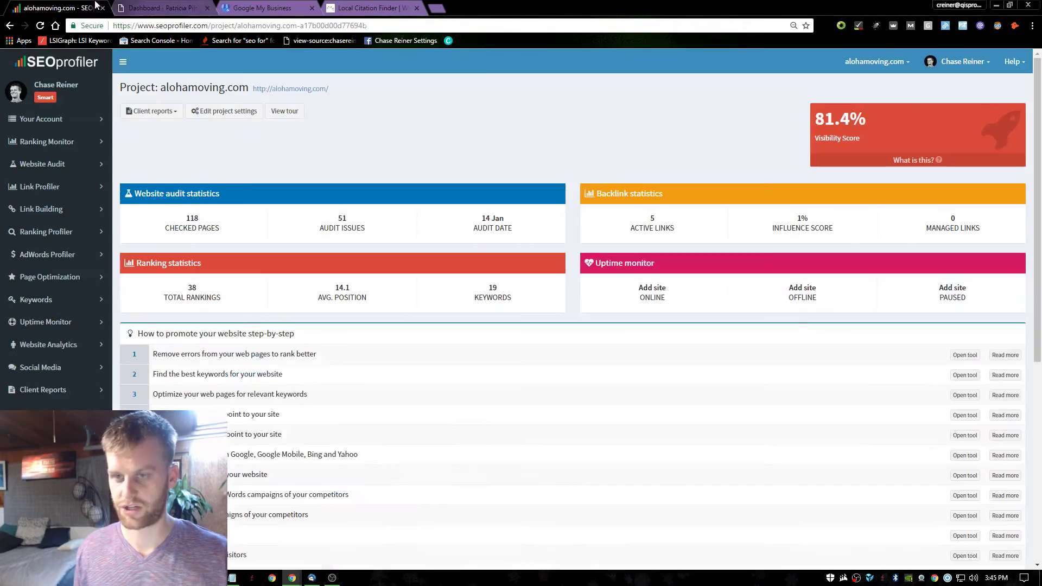
{"action": "left_click", "coordinate": [207, 8]}
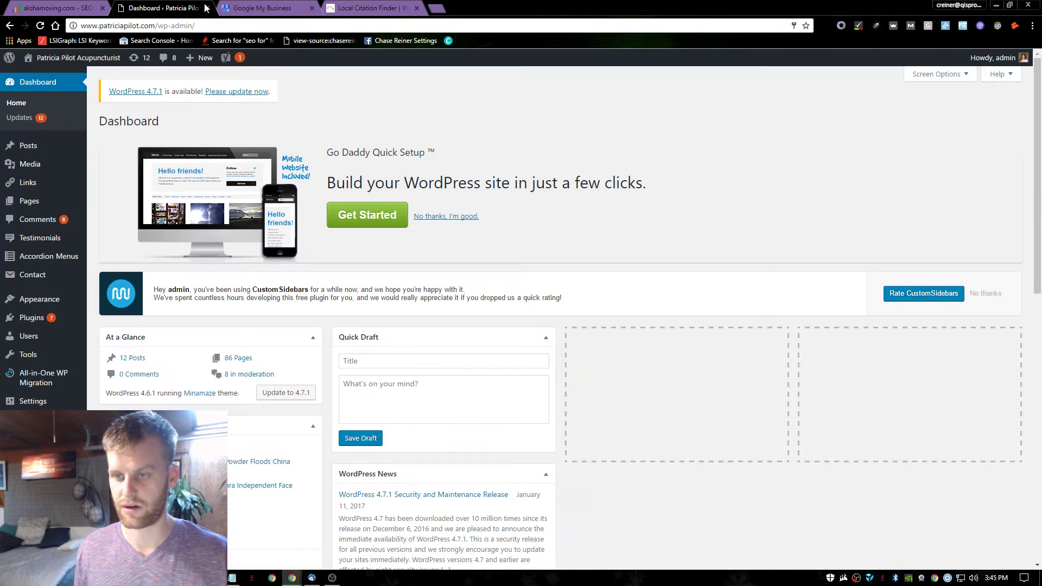
{"action": "left_click_drag", "start_coordinate": [182, 7], "coordinate": [391, 7]}
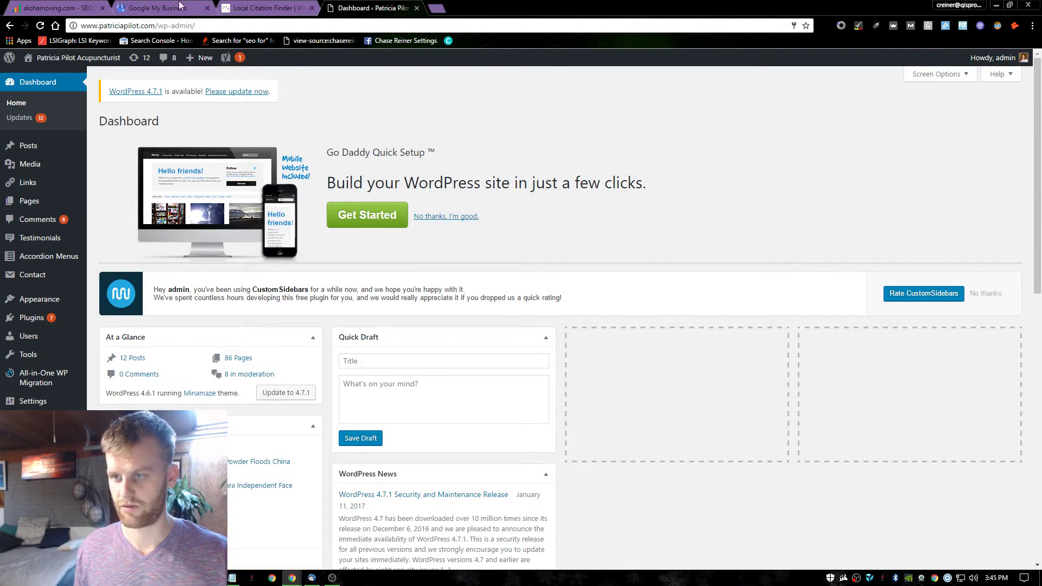
{"action": "left_click", "coordinate": [54, 7]}
{"action": "left_click", "coordinate": [45, 123]}
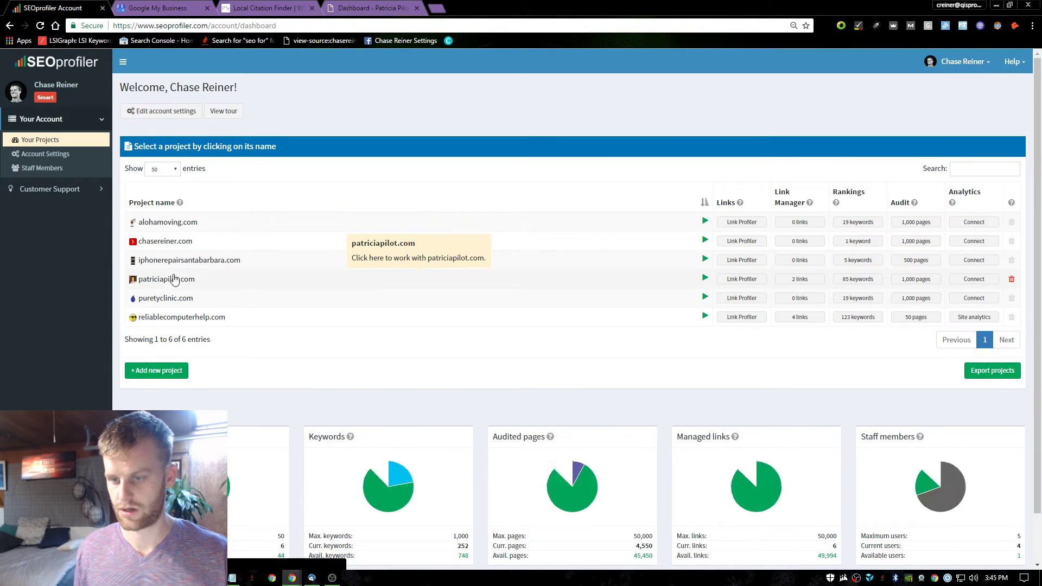
{"action": "left_click", "coordinate": [172, 280]}
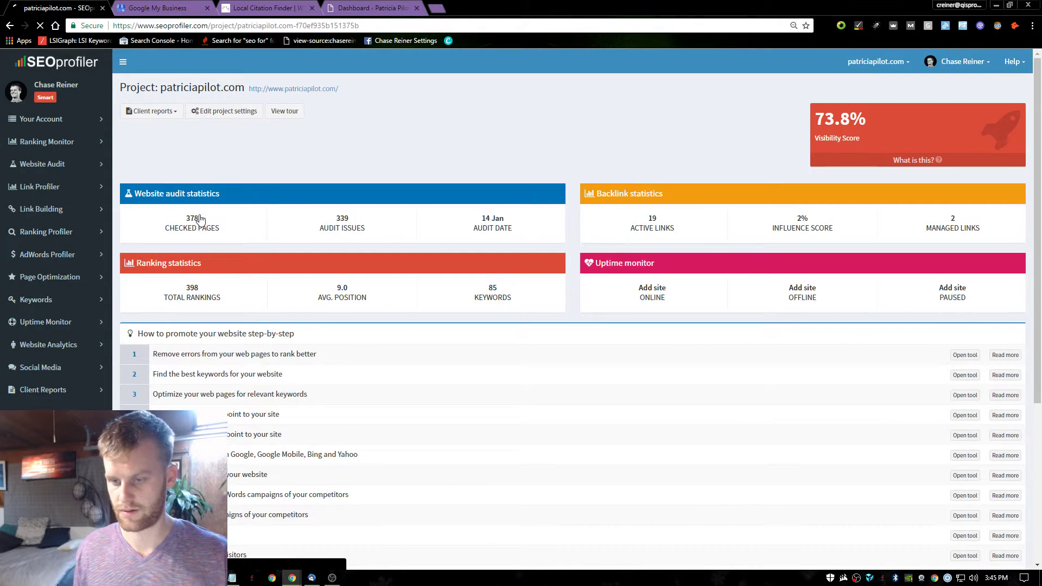
Open the project's Ranking Monitor alerts.
{"action": "left_click", "coordinate": [73, 142]}
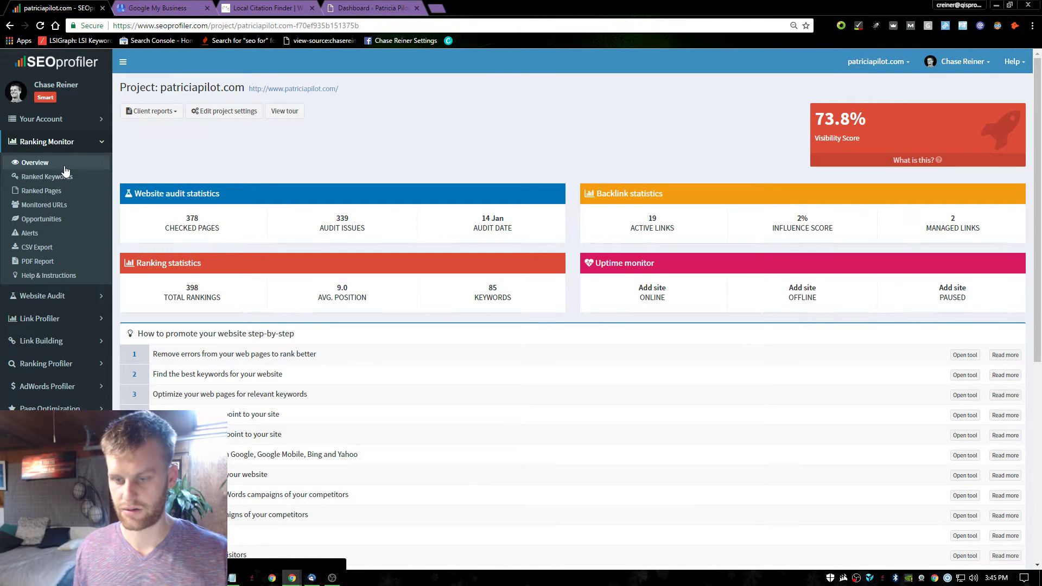
{"action": "left_click", "coordinate": [58, 239]}
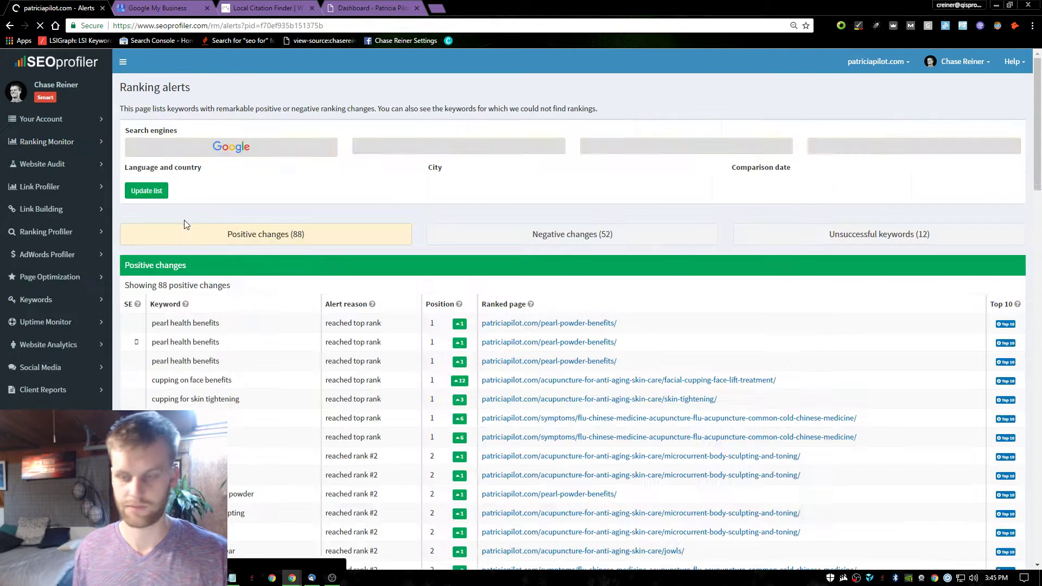
{"action": "scroll", "coordinate": [367, 139], "scroll_direction": "down", "scroll_amount": 1}
{"action": "scroll", "coordinate": [366, 139], "scroll_direction": "up", "scroll_amount": 1}
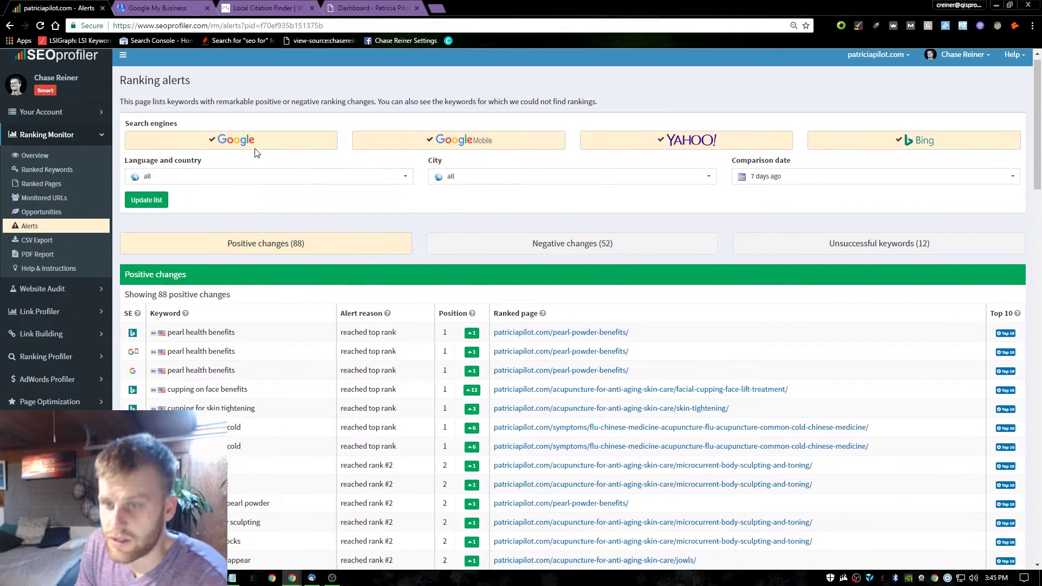
{"action": "scroll", "coordinate": [436, 224], "scroll_direction": "down", "scroll_amount": 1}
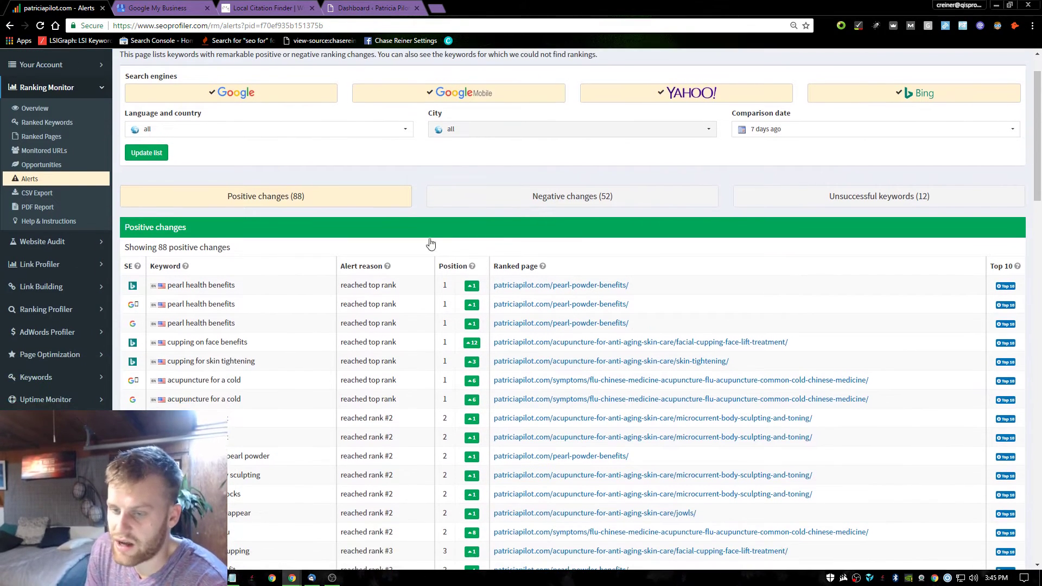
{"action": "scroll", "coordinate": [353, 201], "scroll_direction": "up", "scroll_amount": 1}
Filter the ranking alerts to Google only by excluding Google Mobile, Yahoo and Bing.
{"action": "left_click", "coordinate": [432, 152]}
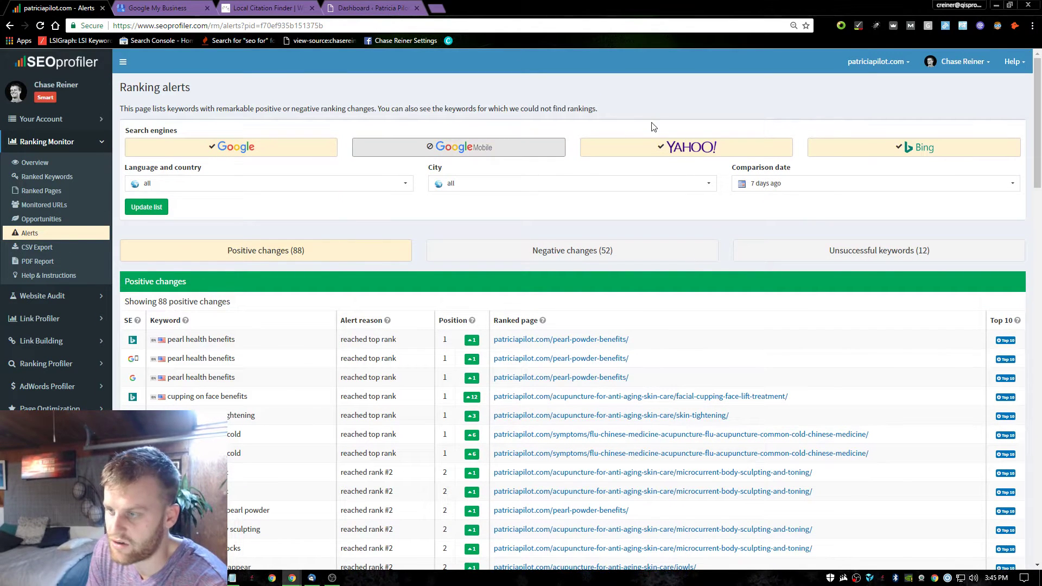
{"action": "left_click", "coordinate": [662, 147]}
{"action": "left_click", "coordinate": [902, 148]}
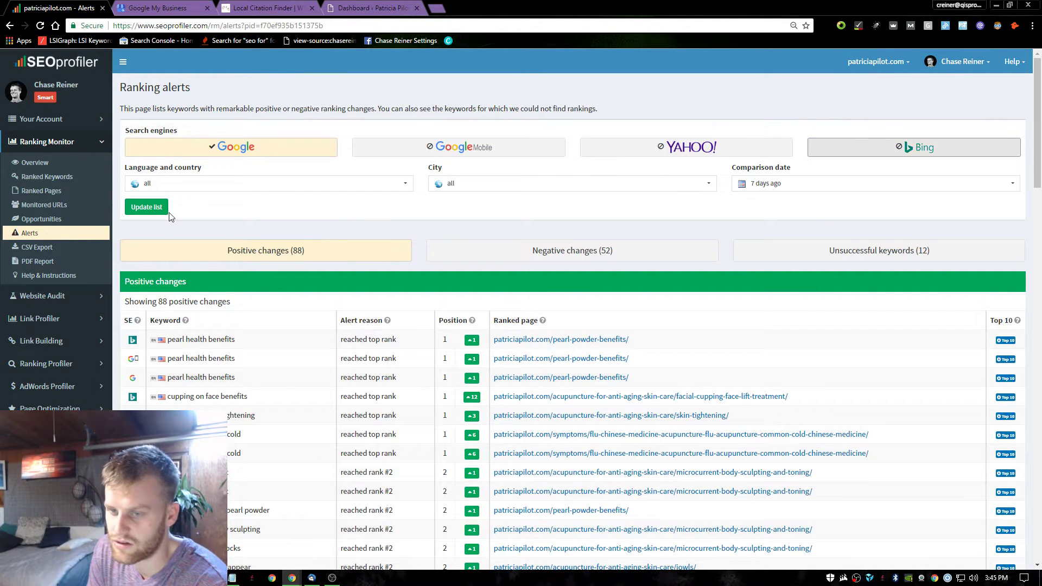
{"action": "left_click", "coordinate": [166, 210]}
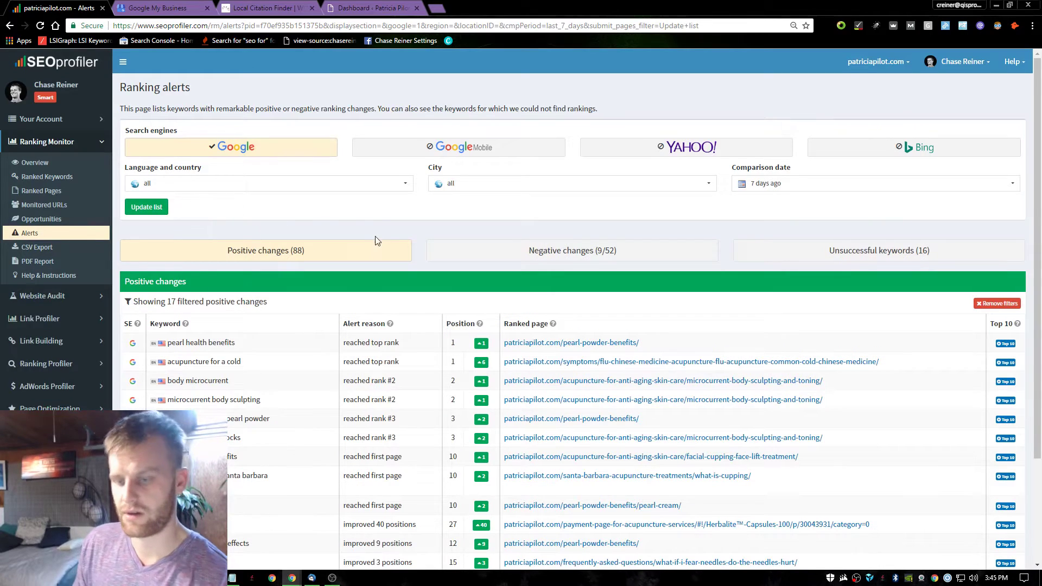
Select the top keyword 'pearl health benefits' in the filtered alerts list.
{"action": "scroll", "coordinate": [376, 236], "scroll_direction": "down", "scroll_amount": 1}
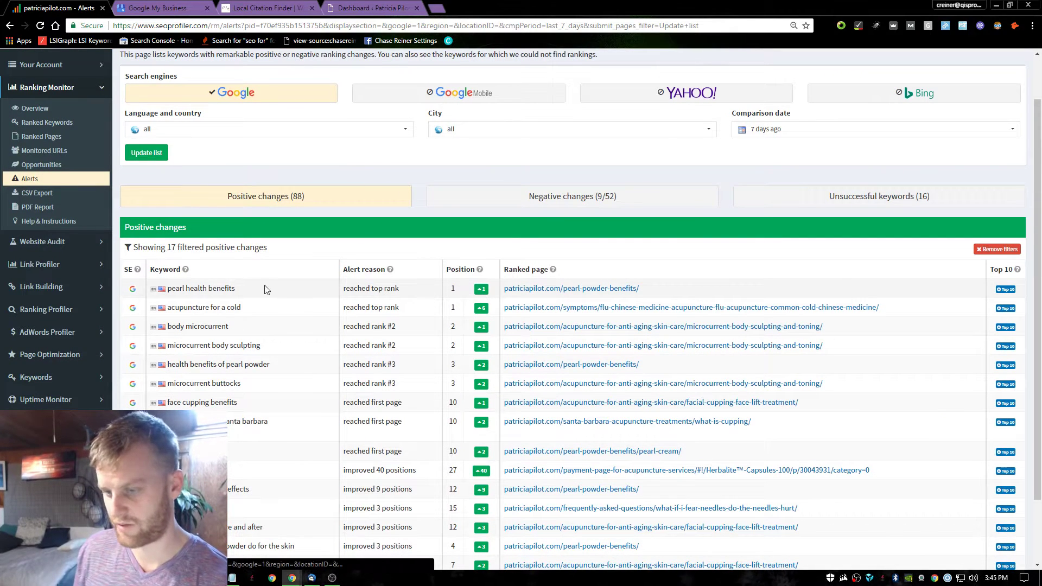
{"action": "left_click_drag", "start_coordinate": [266, 290], "coordinate": [171, 281]}
{"action": "left_click", "coordinate": [248, 279]}
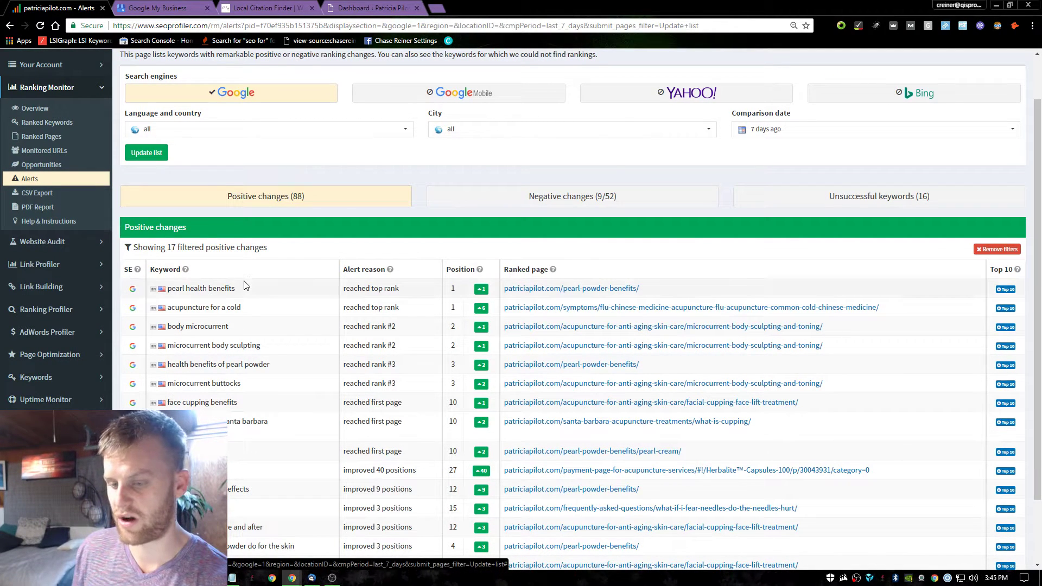
{"action": "triple_click", "coordinate": [246, 287]}
{"action": "double_click", "coordinate": [220, 289]}
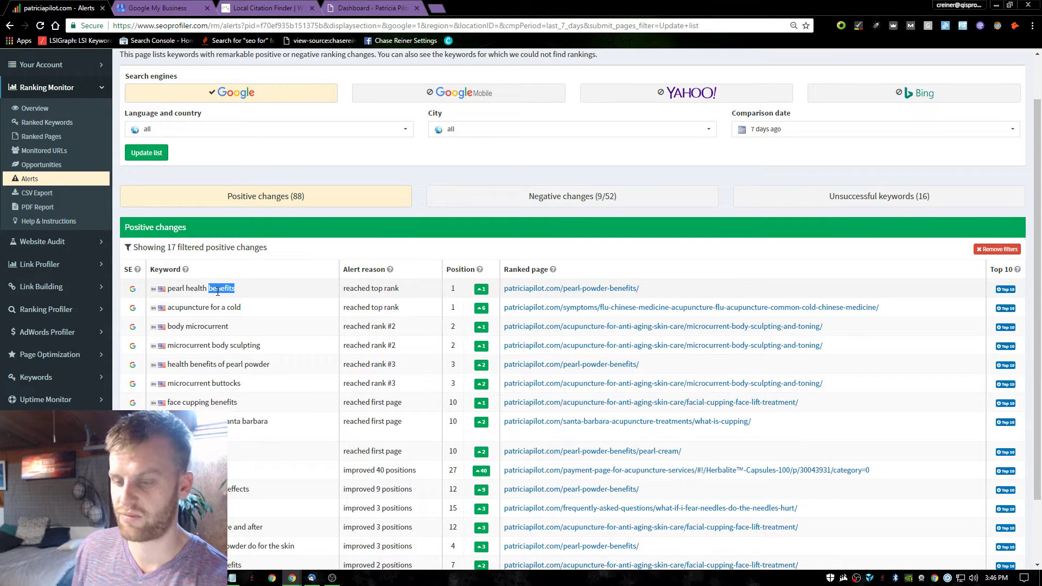
{"action": "left_click", "coordinate": [436, 6]}
Search 'pearl powder benefits' (about 989,000 results) and open the client's 4th-ranked Pearl Powder Benefits page.
{"action": "type", "text": "c"}
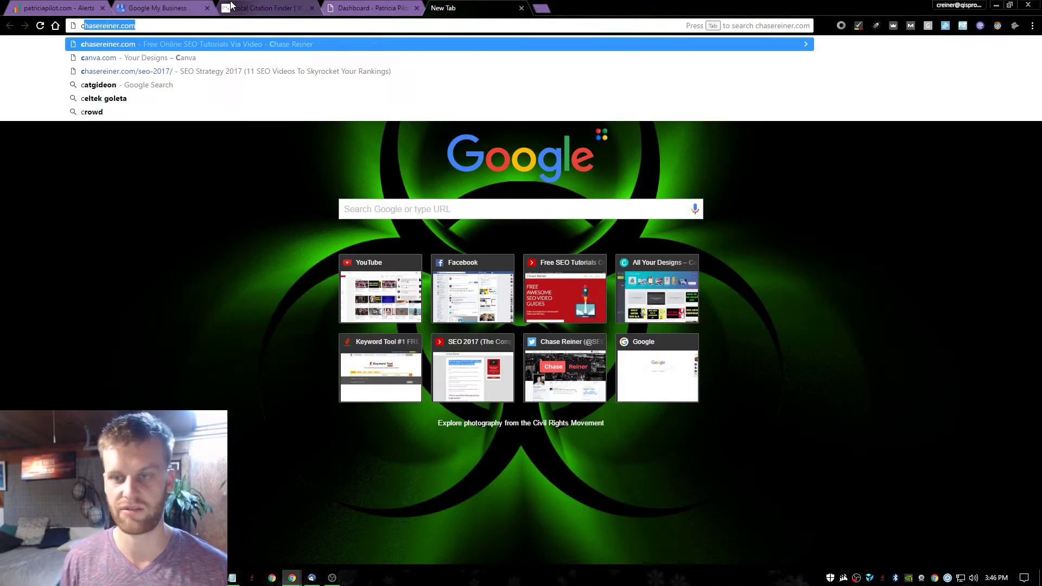
{"action": "key", "text": "BackSpace"}
{"action": "key", "text": "BackSpace"}
{"action": "type", "text": "peal"}
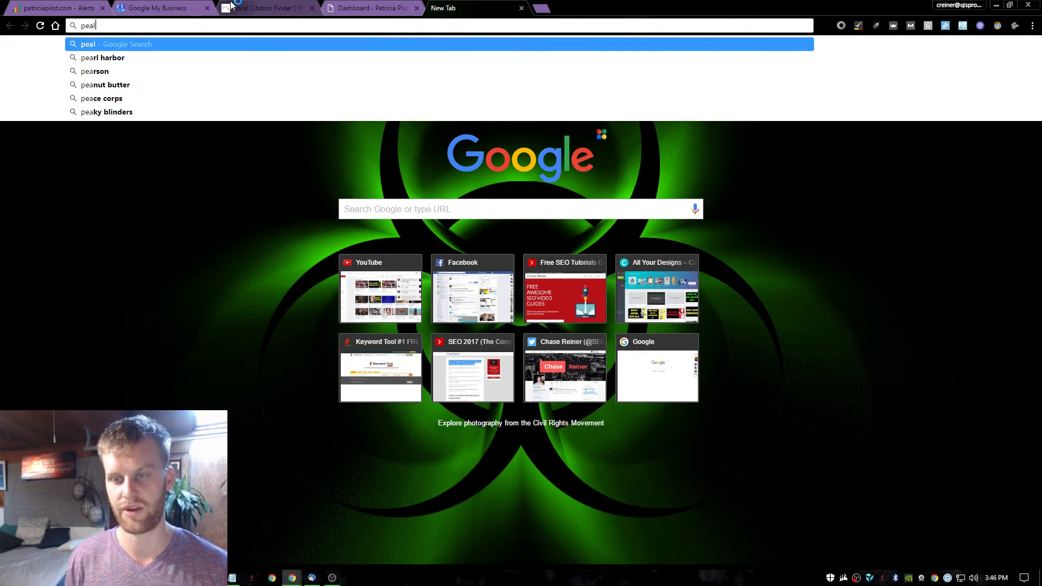
{"action": "type", "text": " b"}
{"action": "key", "text": "BackSpace"}
{"action": "type", "text": "pow"}
{"action": "key", "text": "BackSpace"}
{"action": "key", "text": "BackSpace"}
{"action": "key", "text": "BackSpace"}
{"action": "key", "text": "BackSpace"}
{"action": "key", "text": "BackSpace"}
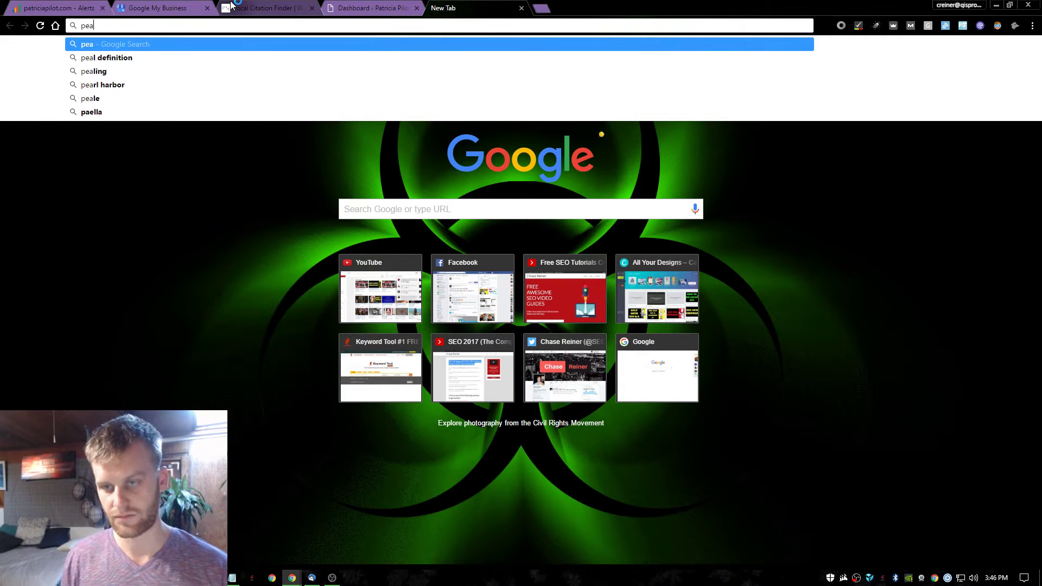
{"action": "type", "text": "rl powder benfi"}
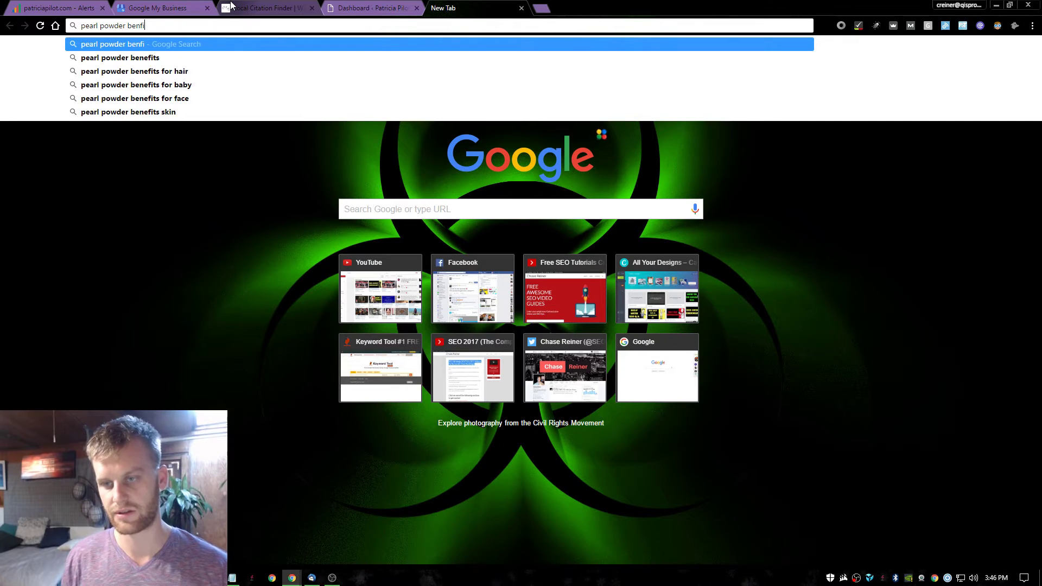
{"action": "key", "text": "BackSpace"}
{"action": "key", "text": "BackSpace"}
{"action": "type", "text": "ef"}
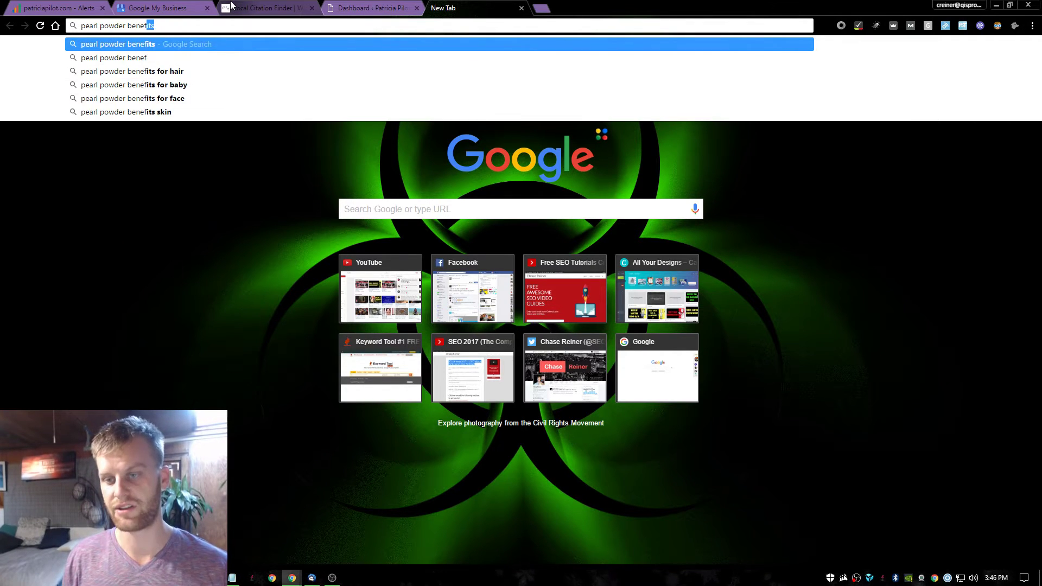
{"action": "key", "text": "Return"}
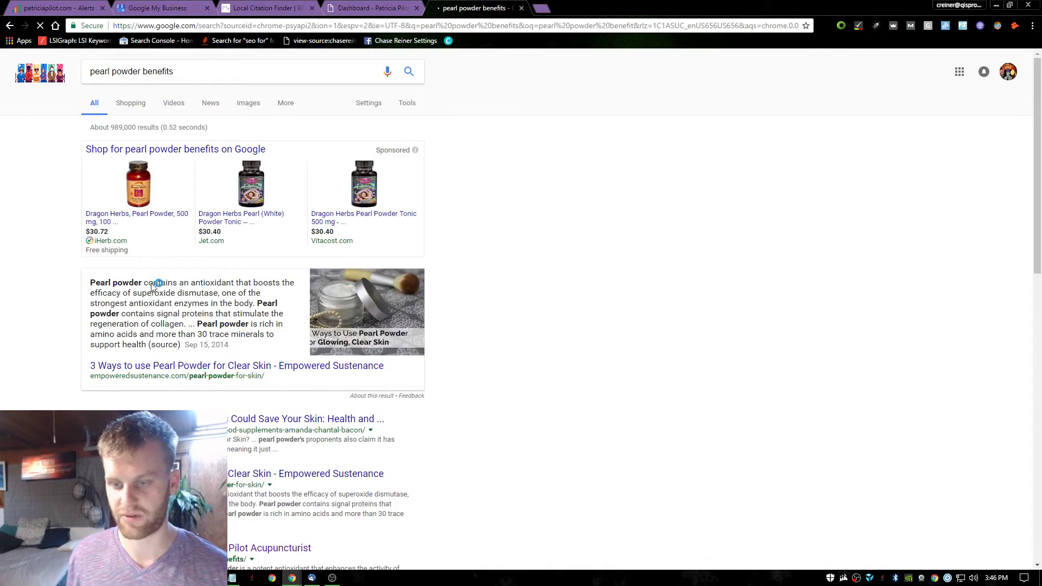
{"action": "scroll", "coordinate": [223, 392], "scroll_direction": "down", "scroll_amount": 3}
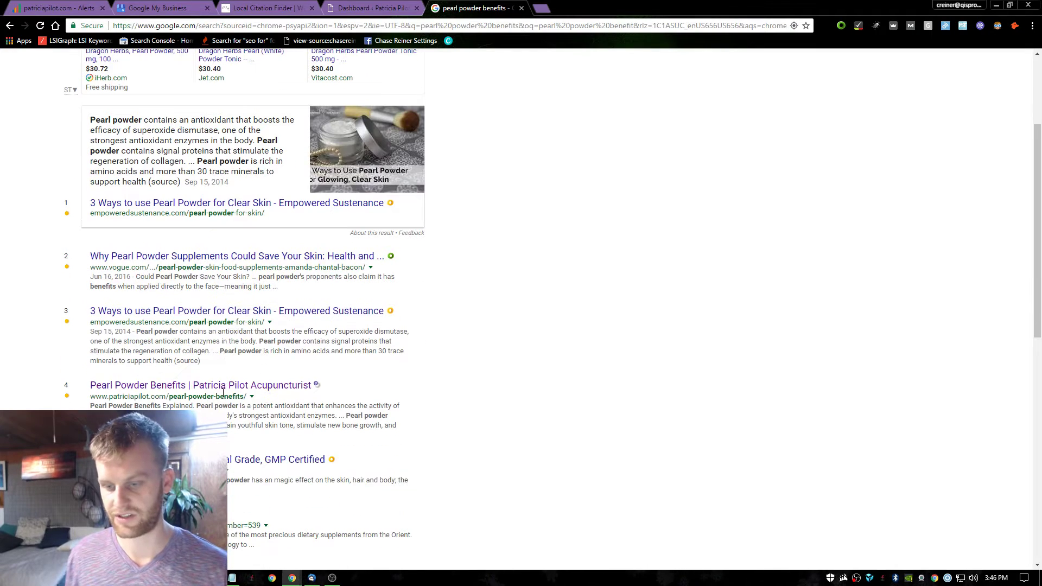
{"action": "left_click", "coordinate": [248, 385]}
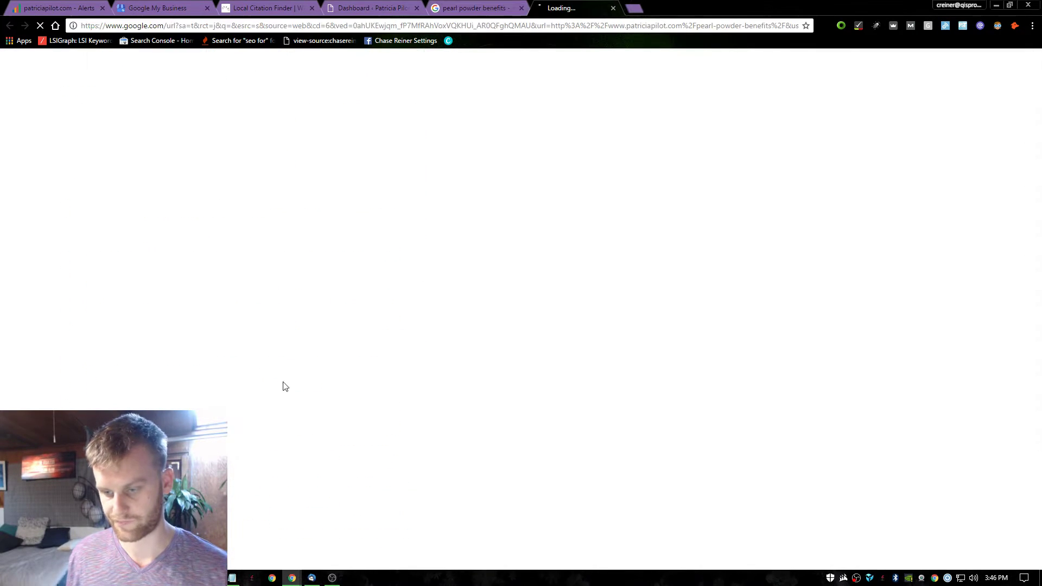
Close the search results and read through the live Pearl Powder Benefits page.
{"action": "left_click", "coordinate": [522, 8]}
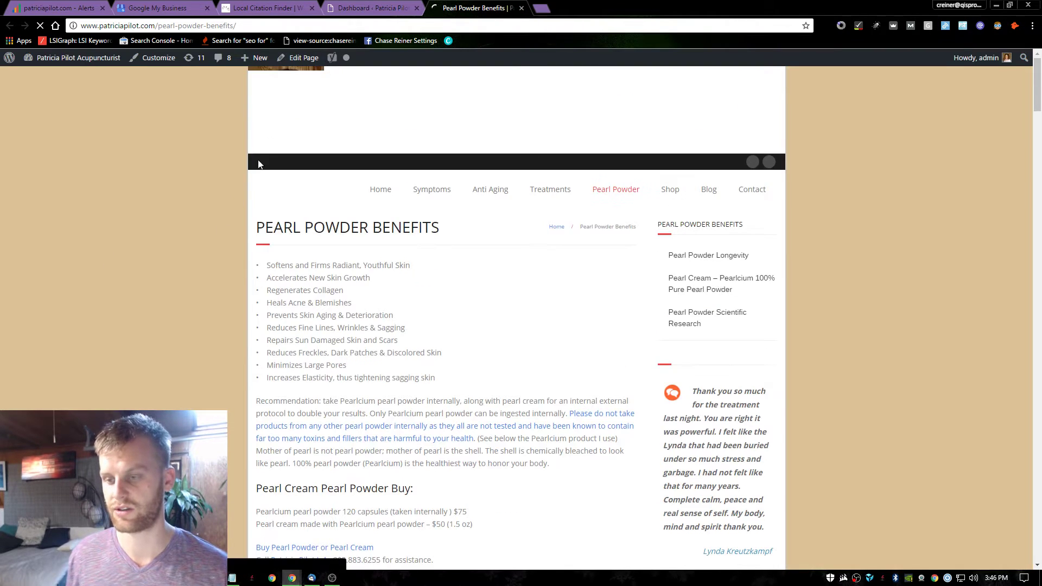
{"action": "scroll", "coordinate": [396, 286], "scroll_direction": "down", "scroll_amount": 2}
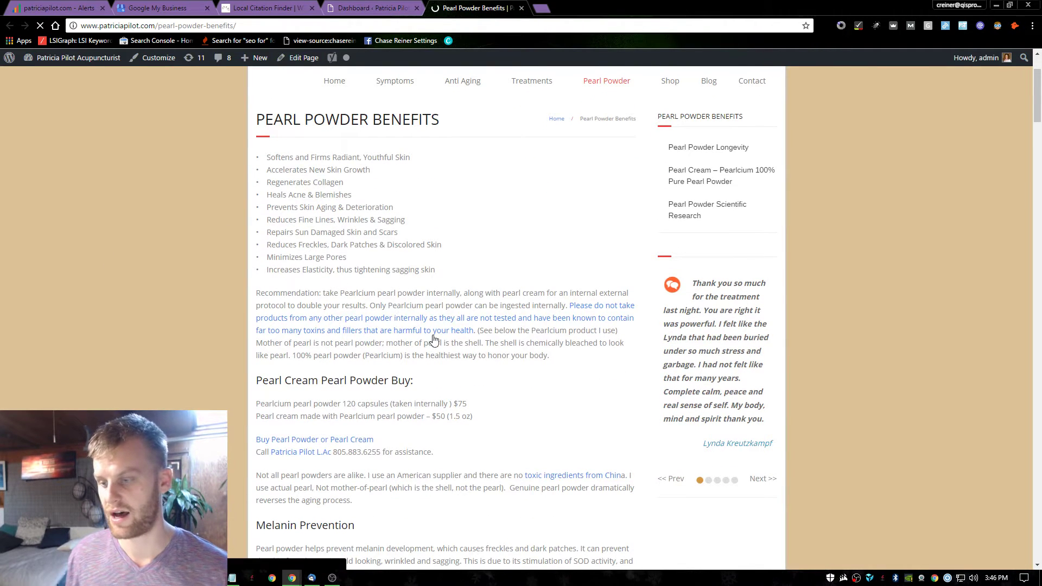
{"action": "scroll", "coordinate": [435, 324], "scroll_direction": "down", "scroll_amount": 2}
{"action": "left_click_drag", "start_coordinate": [294, 295], "coordinate": [367, 331]}
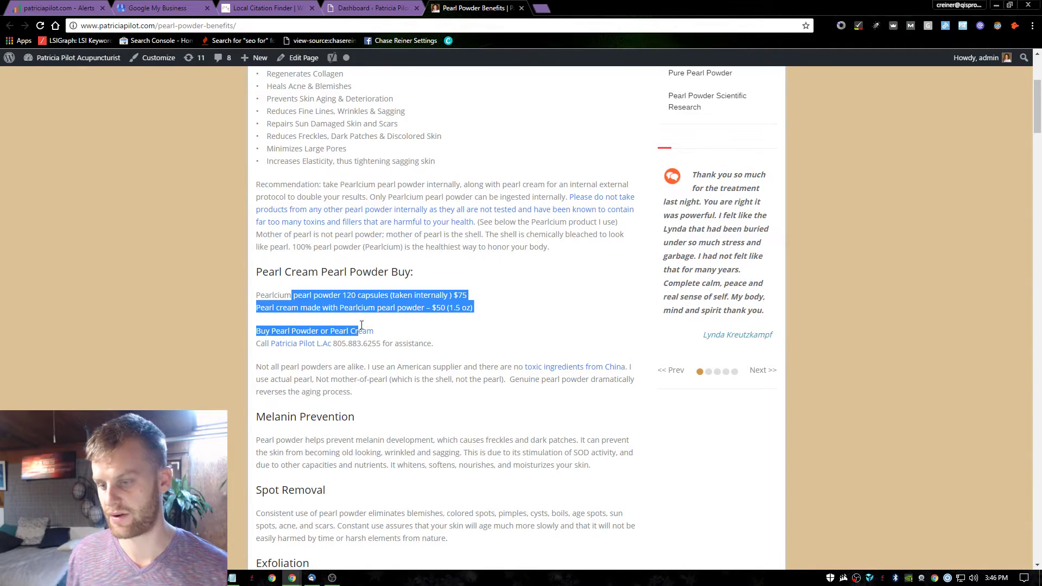
{"action": "left_click", "coordinate": [462, 342]}
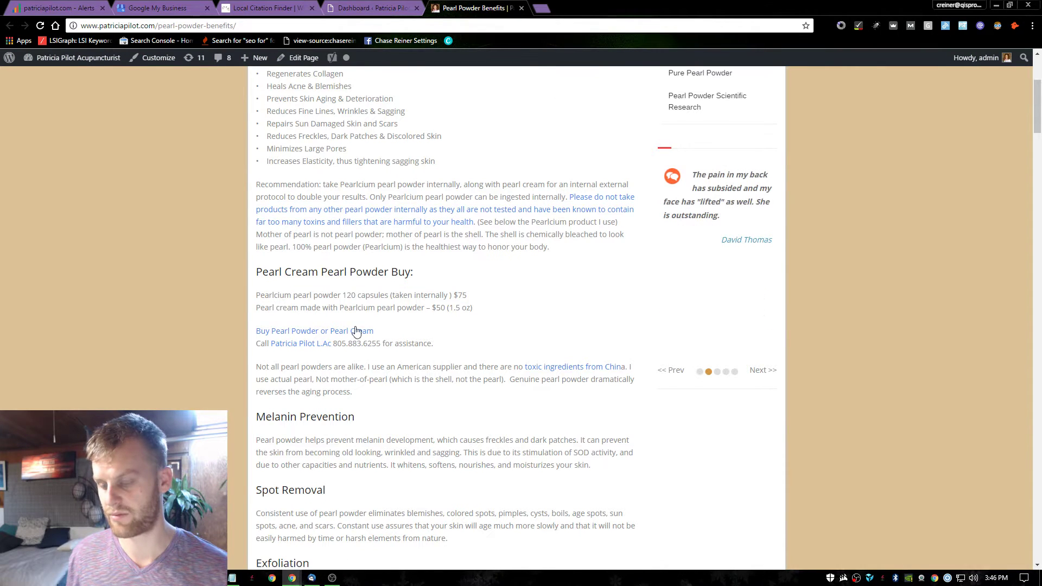
{"action": "scroll", "coordinate": [495, 277], "scroll_direction": "up", "scroll_amount": 3}
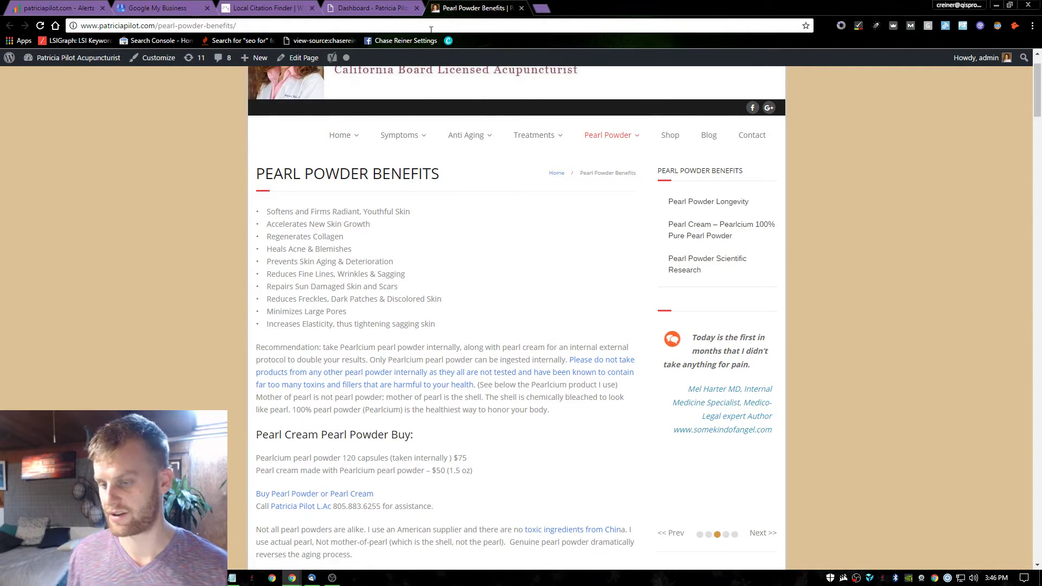
{"action": "scroll", "coordinate": [471, 203], "scroll_direction": "down", "scroll_amount": 4}
{"action": "scroll", "coordinate": [489, 232], "scroll_direction": "up", "scroll_amount": 4}
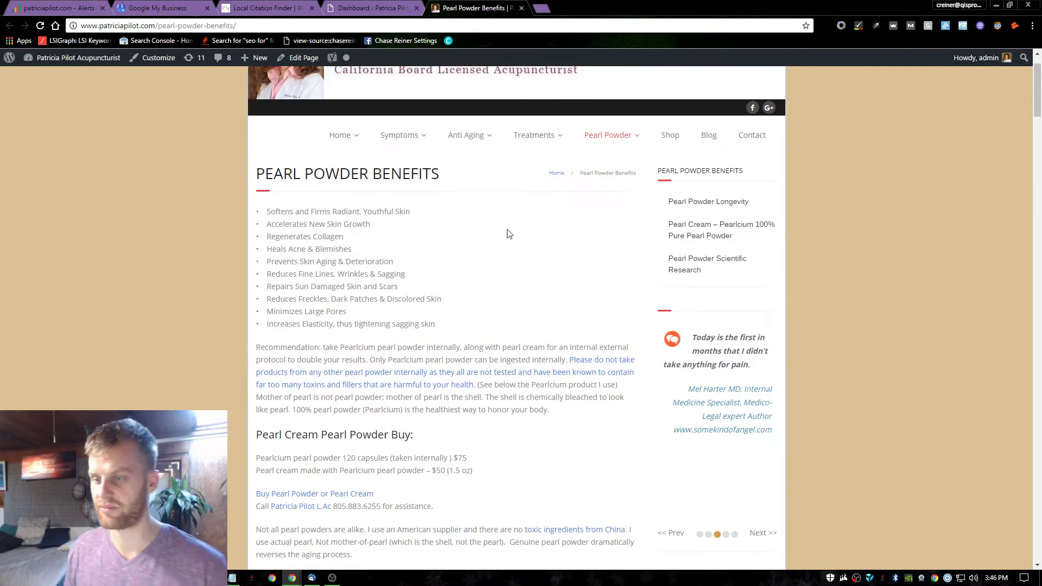
Check the WordPress dashboard, close the Pearl Powder page and return to the Google-only ranking alerts.
{"action": "left_click", "coordinate": [369, 7]}
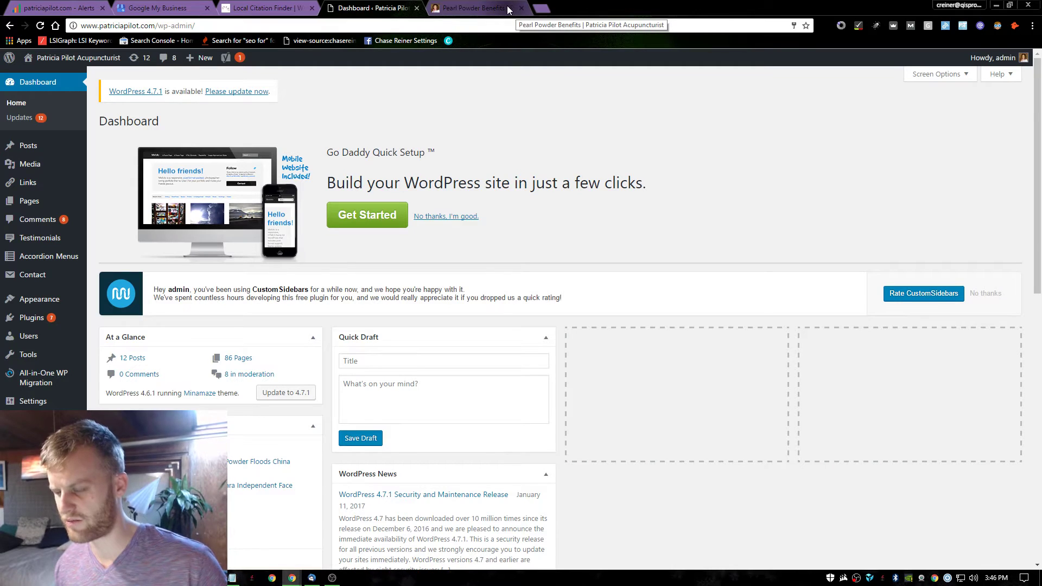
{"action": "left_click", "coordinate": [507, 7]}
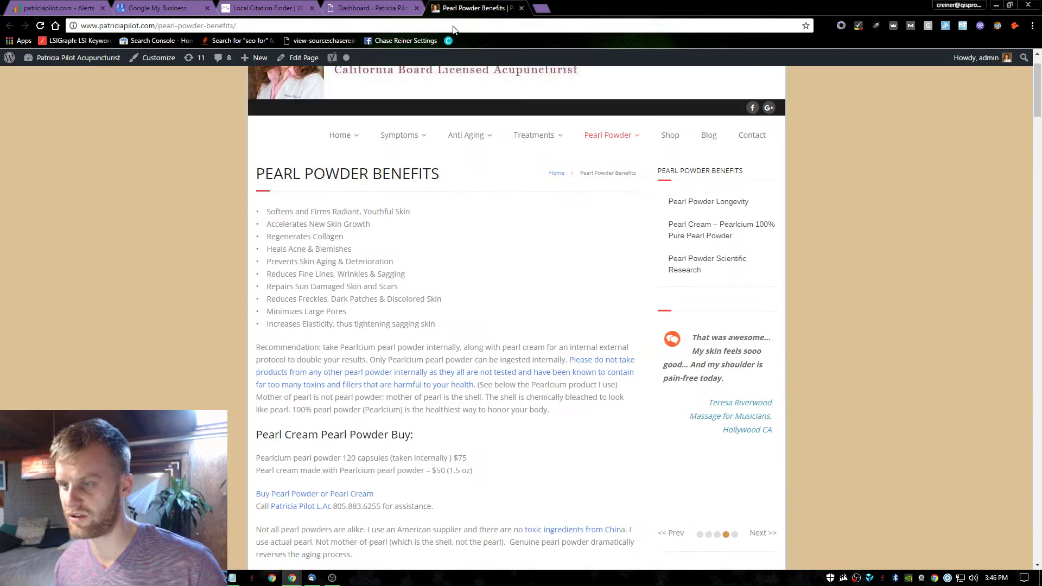
{"action": "left_click", "coordinate": [522, 8]}
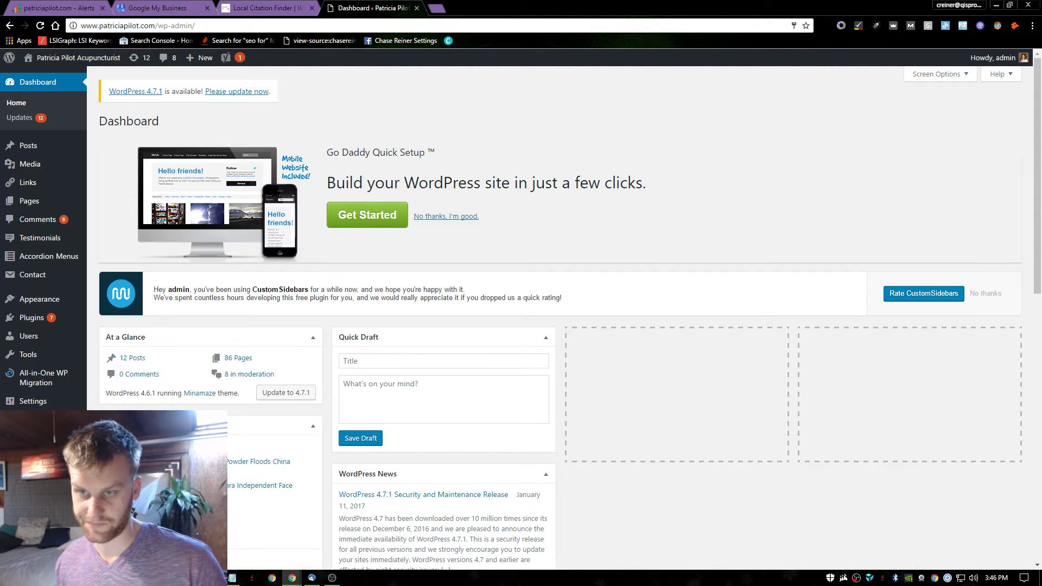
{"action": "left_click", "coordinate": [68, 7]}
{"action": "scroll", "coordinate": [344, 321], "scroll_direction": "down", "scroll_amount": 2}
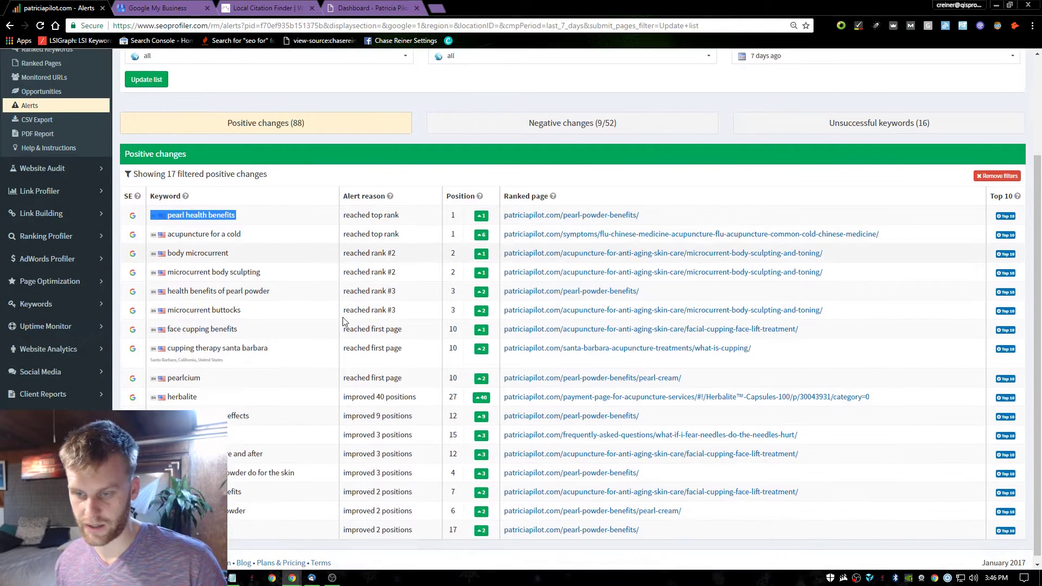
Select the top two keyword rows, check the WordPress dashboard, then open a blank new tab.
{"action": "left_click_drag", "start_coordinate": [272, 229], "coordinate": [182, 211]}
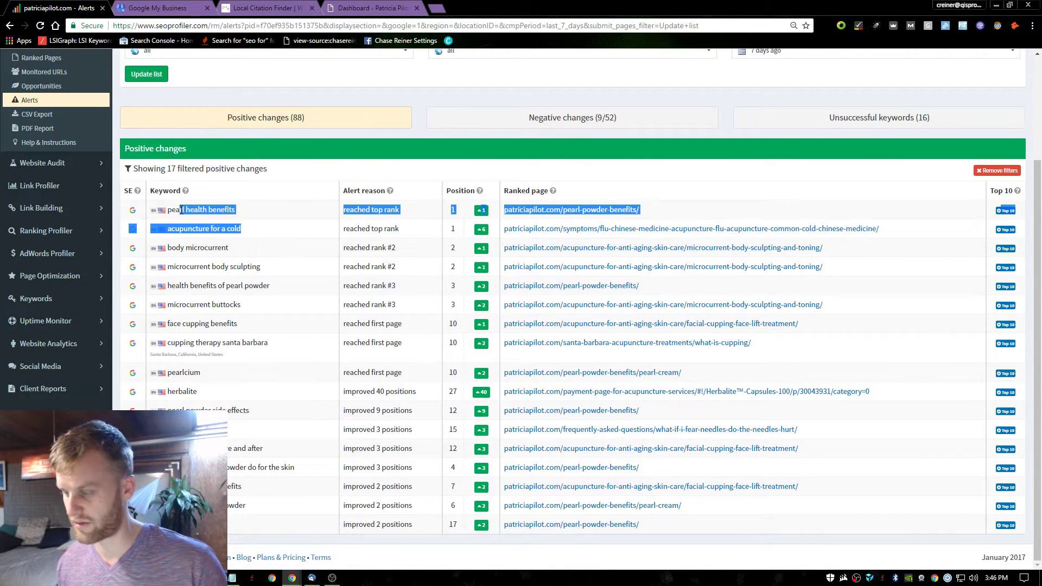
{"action": "left_click", "coordinate": [608, 75]}
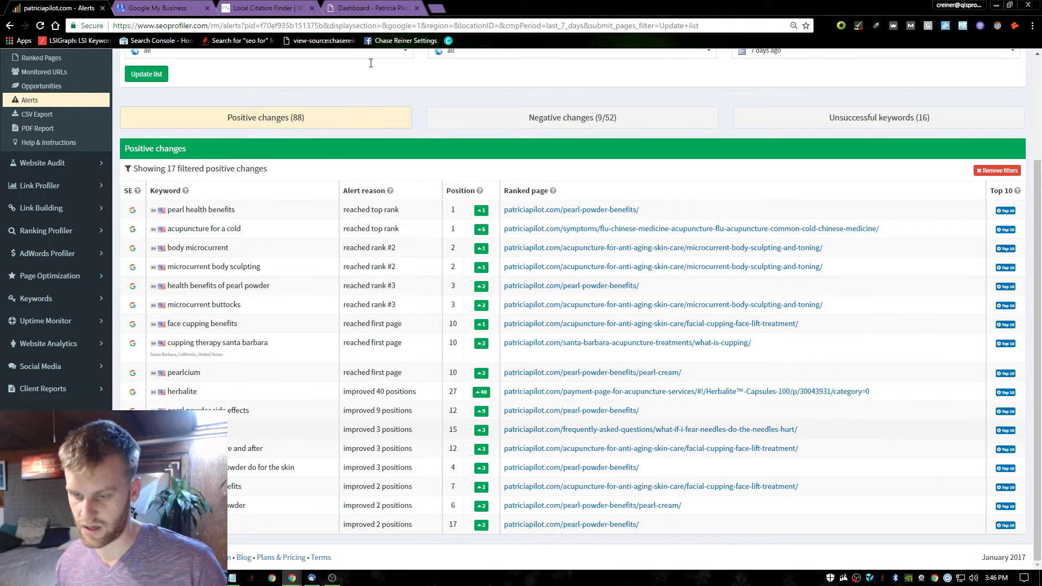
{"action": "left_click", "coordinate": [404, 7]}
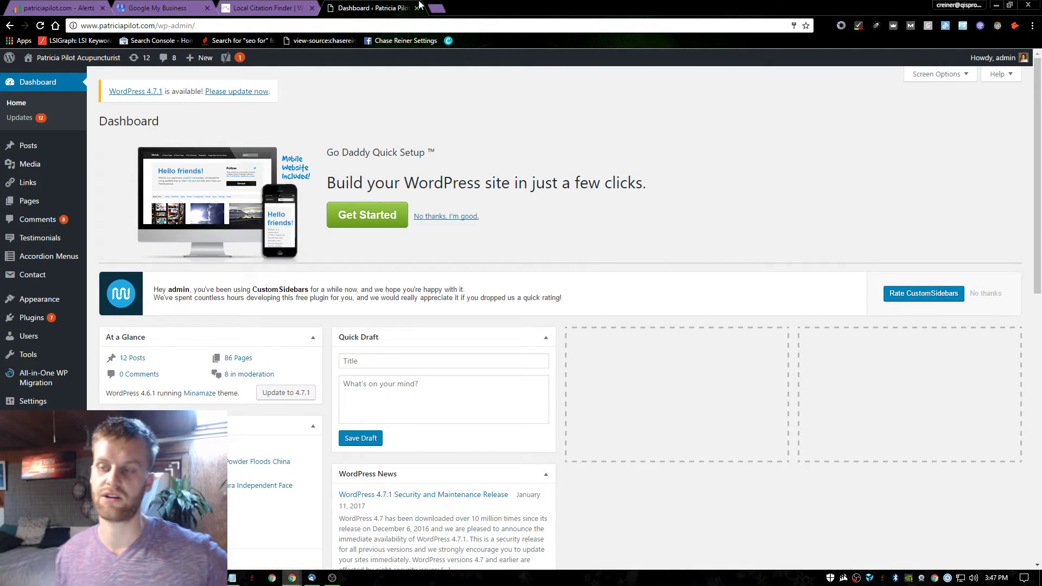
{"action": "left_click", "coordinate": [436, 8]}
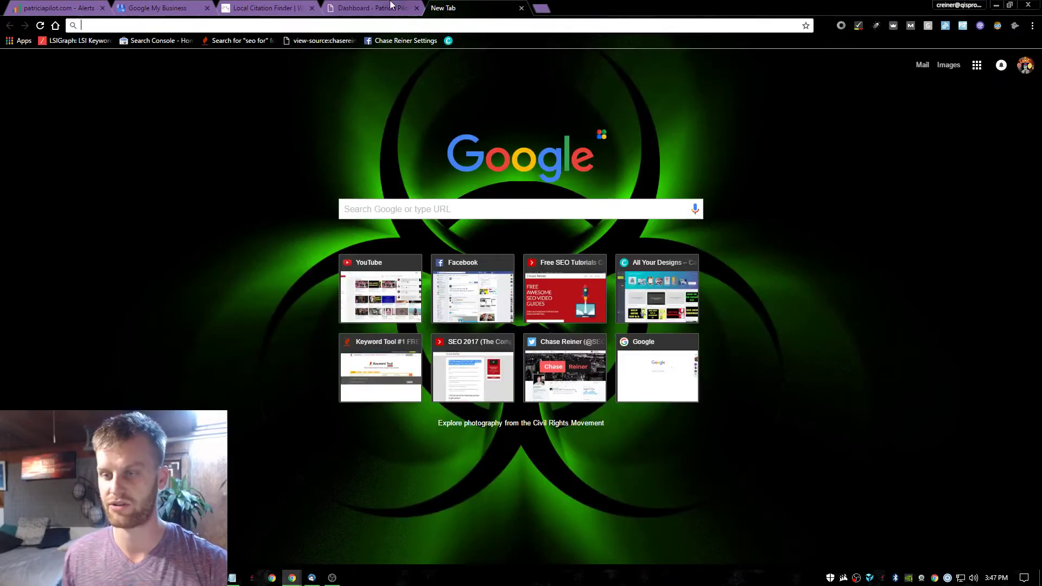
Look over the open browser tabs, including the Google My Business locations page.
{"action": "left_click", "coordinate": [386, 5]}
{"action": "left_click", "coordinate": [296, 5]}
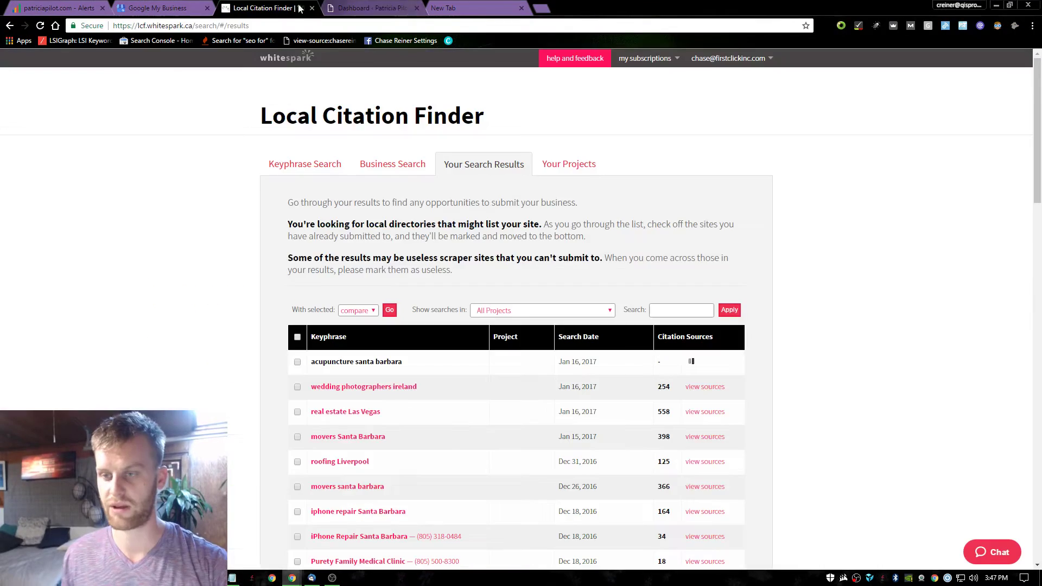
{"action": "left_click", "coordinate": [382, 5]}
{"action": "left_click", "coordinate": [454, 6]}
{"action": "left_click", "coordinate": [154, 6]}
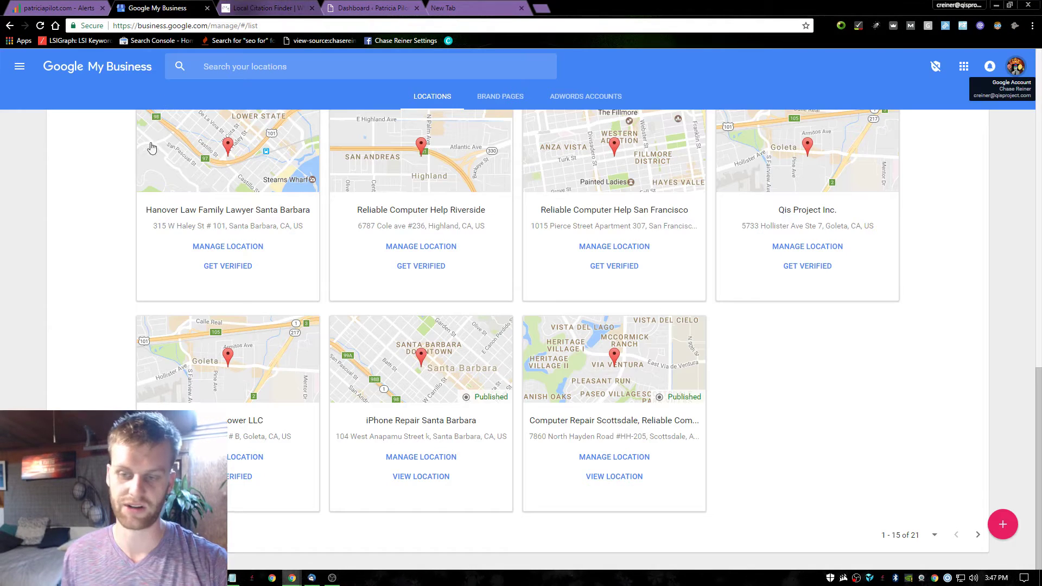
{"action": "scroll", "coordinate": [73, 332], "scroll_direction": "up", "scroll_amount": 3}
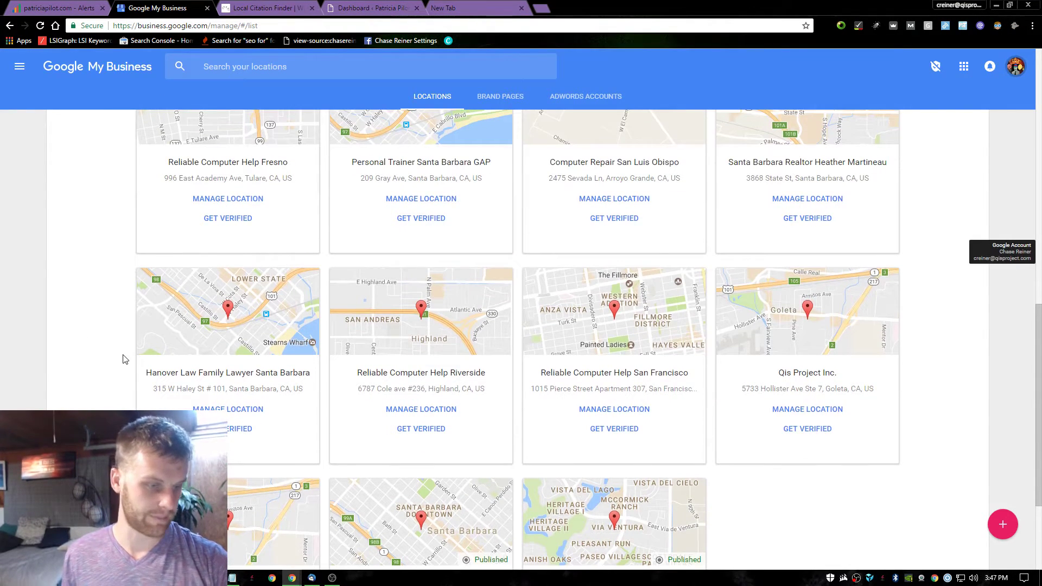
{"action": "scroll", "coordinate": [141, 374], "scroll_direction": "down", "scroll_amount": 2}
{"action": "scroll", "coordinate": [149, 375], "scroll_direction": "down", "scroll_amount": 1}
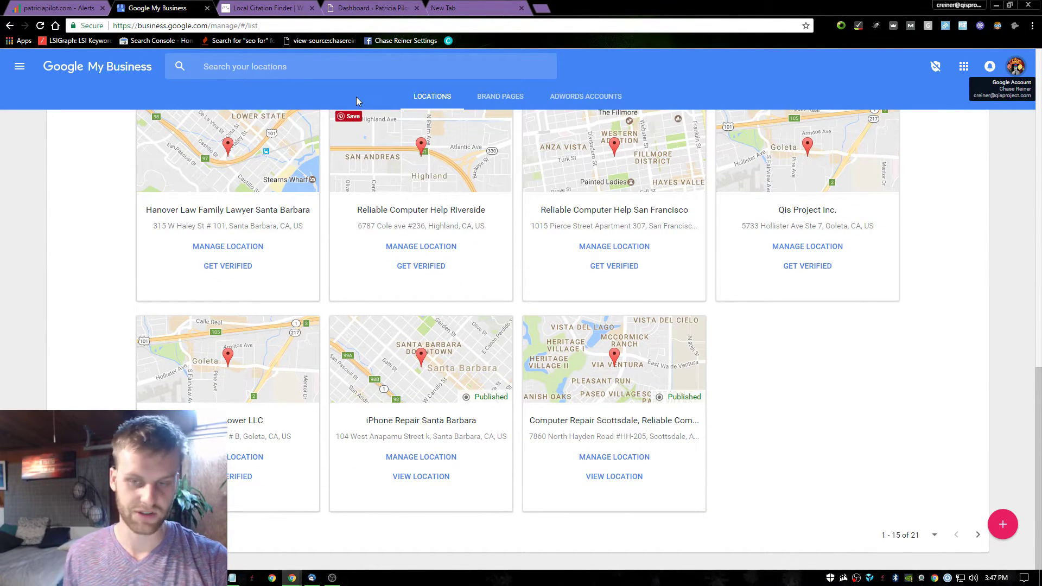
Back in Local Citation Finder, view sources for 'acupuncture santa barbara' and compare the top ten businesses.
{"action": "left_click", "coordinate": [320, 6]}
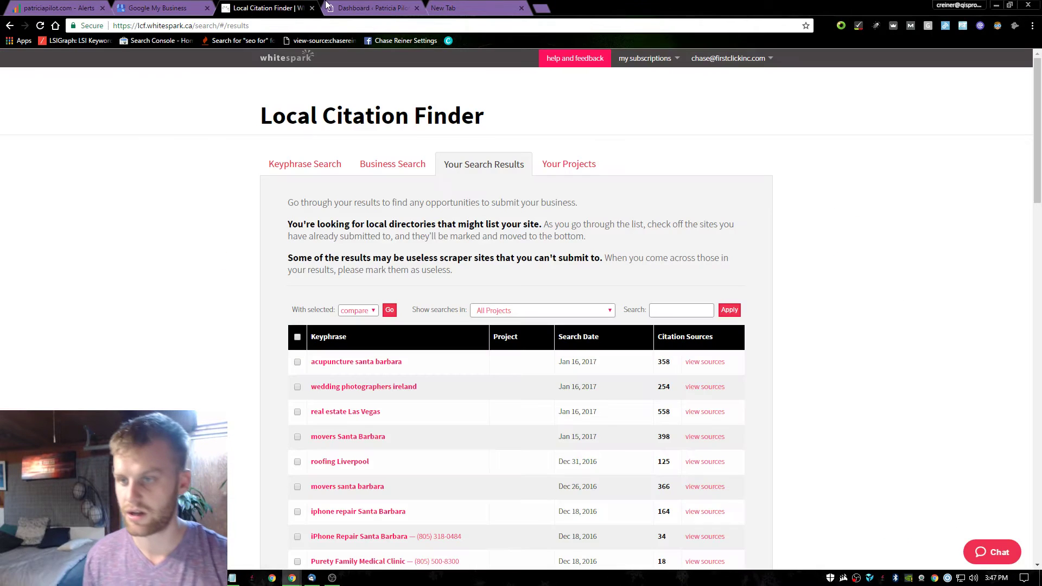
{"action": "left_click", "coordinate": [327, 6]}
{"action": "left_click", "coordinate": [456, 8]}
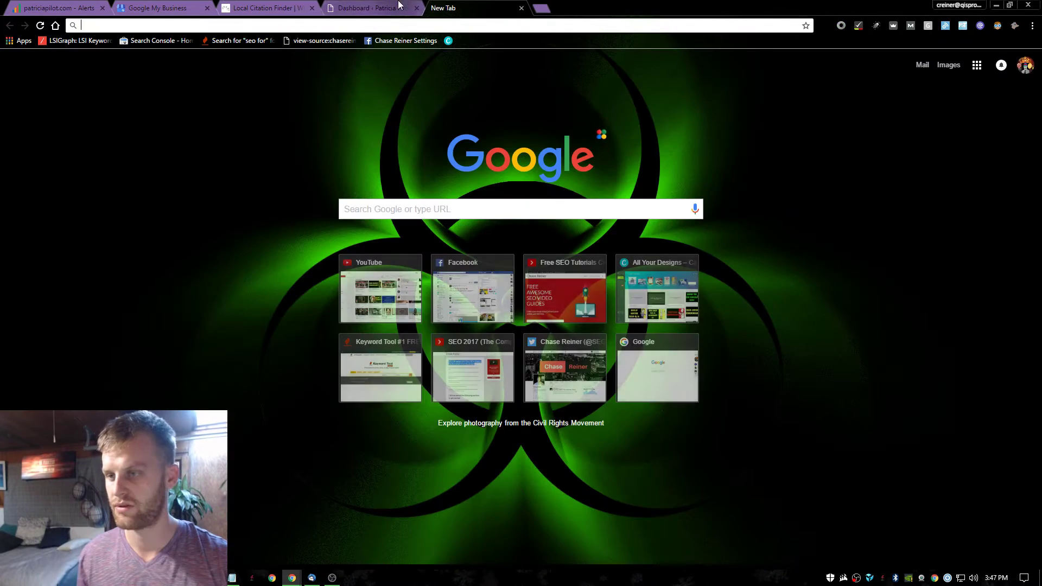
{"action": "left_click", "coordinate": [374, 7]}
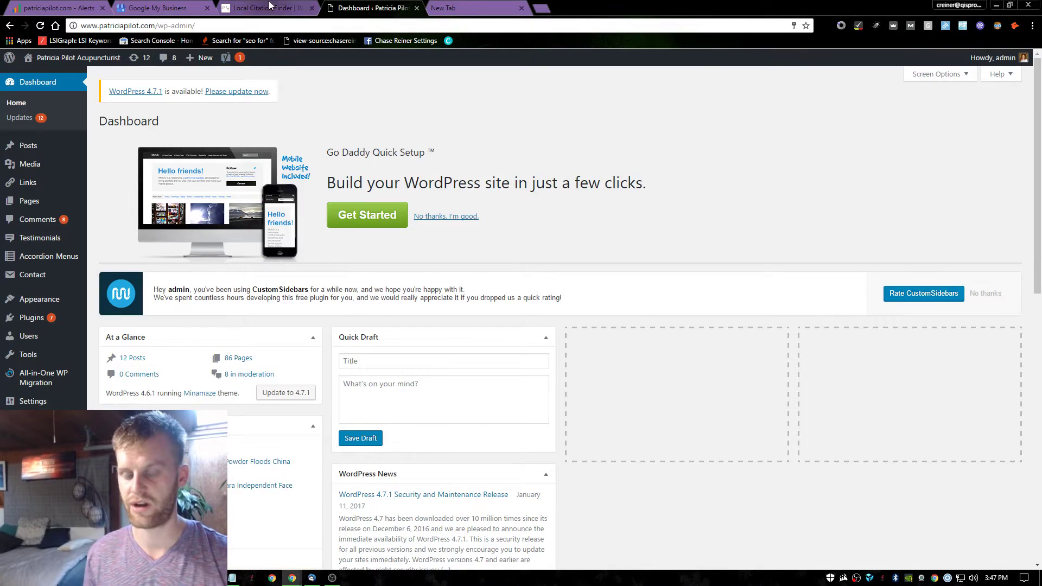
{"action": "left_click", "coordinate": [277, 8]}
{"action": "scroll", "coordinate": [358, 293], "scroll_direction": "down", "scroll_amount": 1}
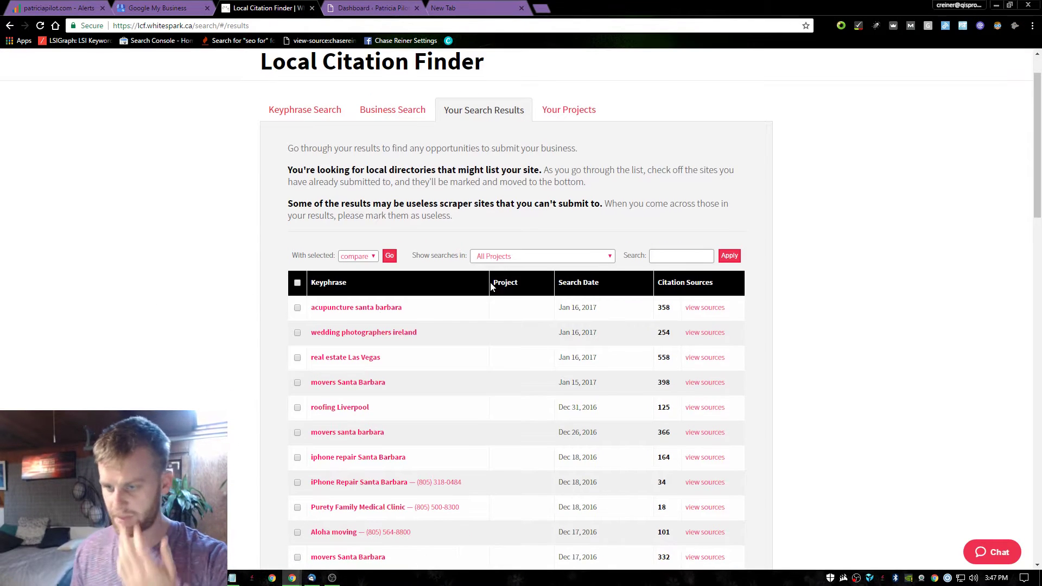
{"action": "left_click", "coordinate": [708, 309]}
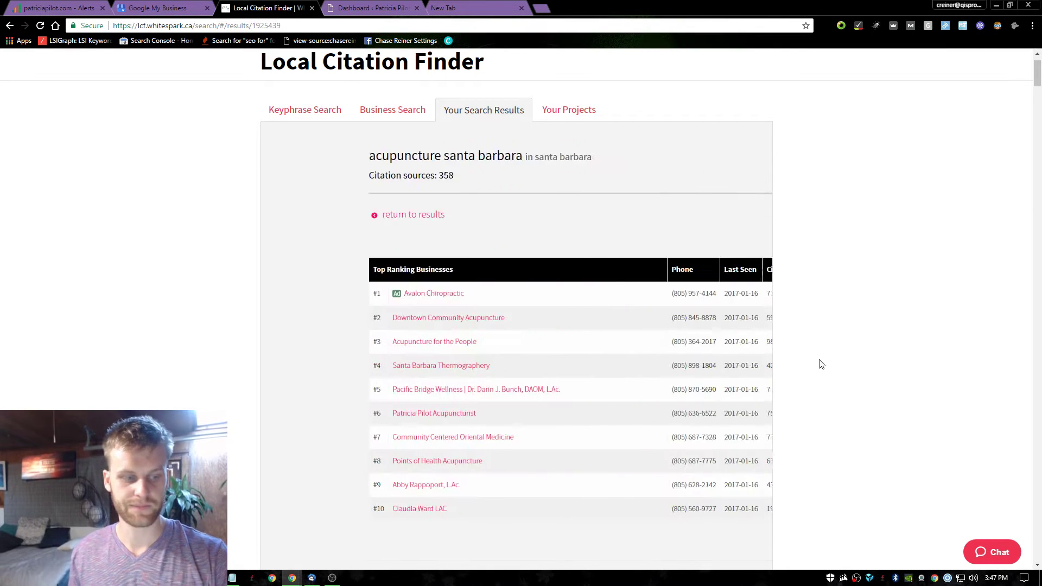
{"action": "scroll", "coordinate": [410, 293], "scroll_direction": "down", "scroll_amount": 2}
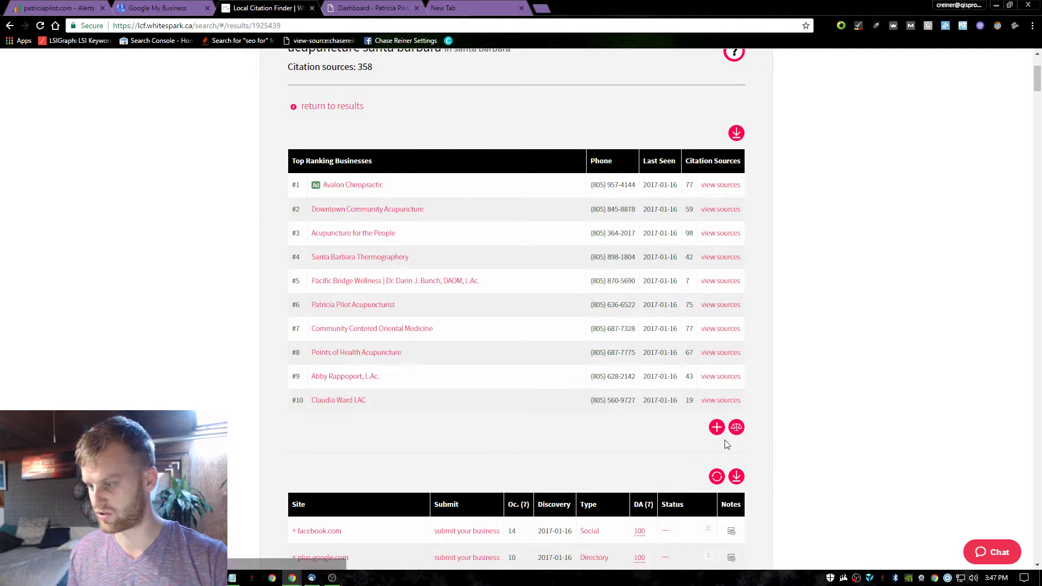
{"action": "left_click", "coordinate": [736, 427]}
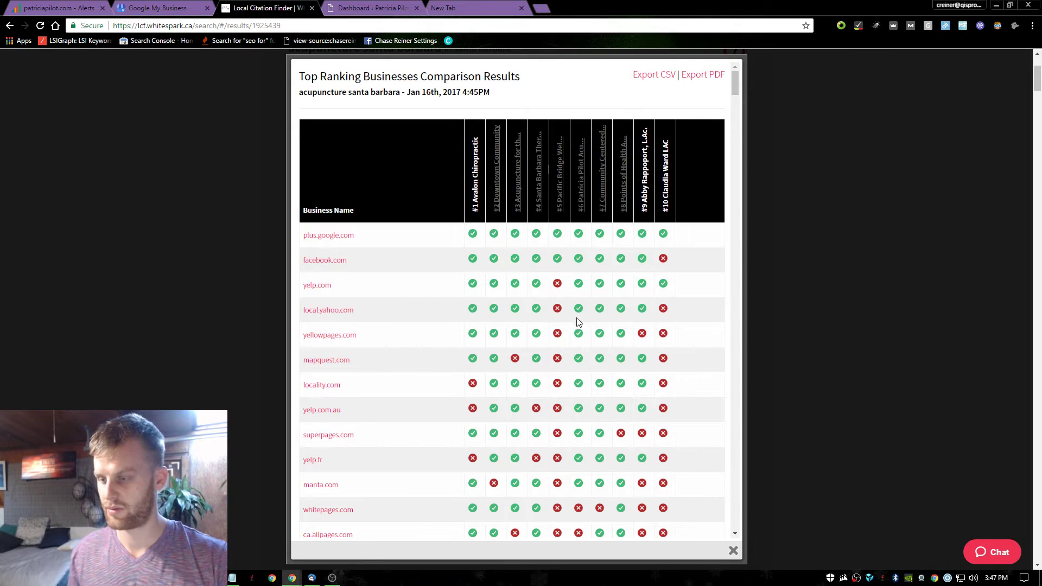
Scroll through the ten-business citation comparison grid, close it, and switch to the blank new tab.
{"action": "scroll", "coordinate": [587, 407], "scroll_direction": "down", "scroll_amount": 2}
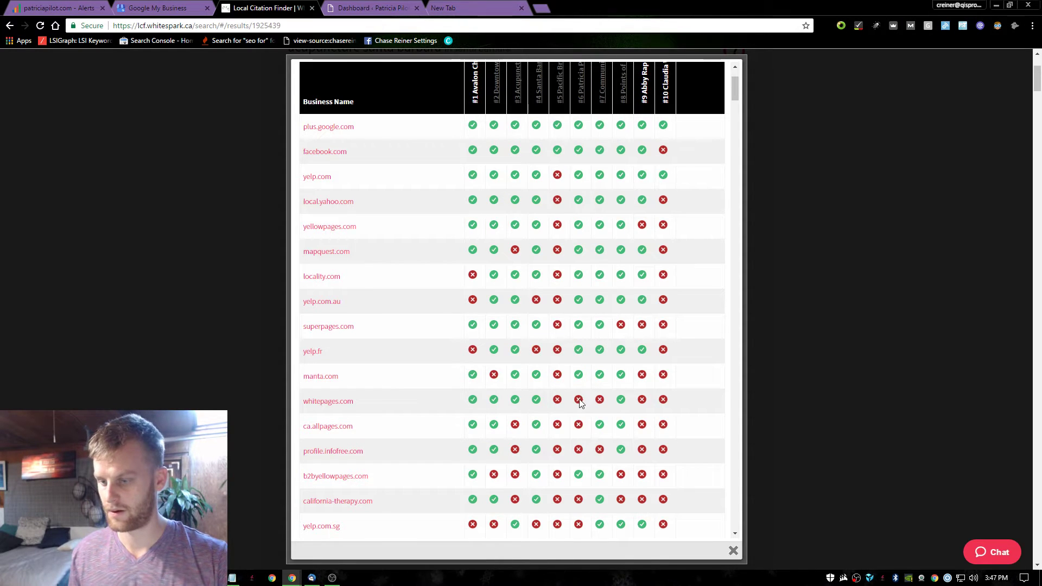
{"action": "scroll", "coordinate": [580, 421], "scroll_direction": "down", "scroll_amount": 1}
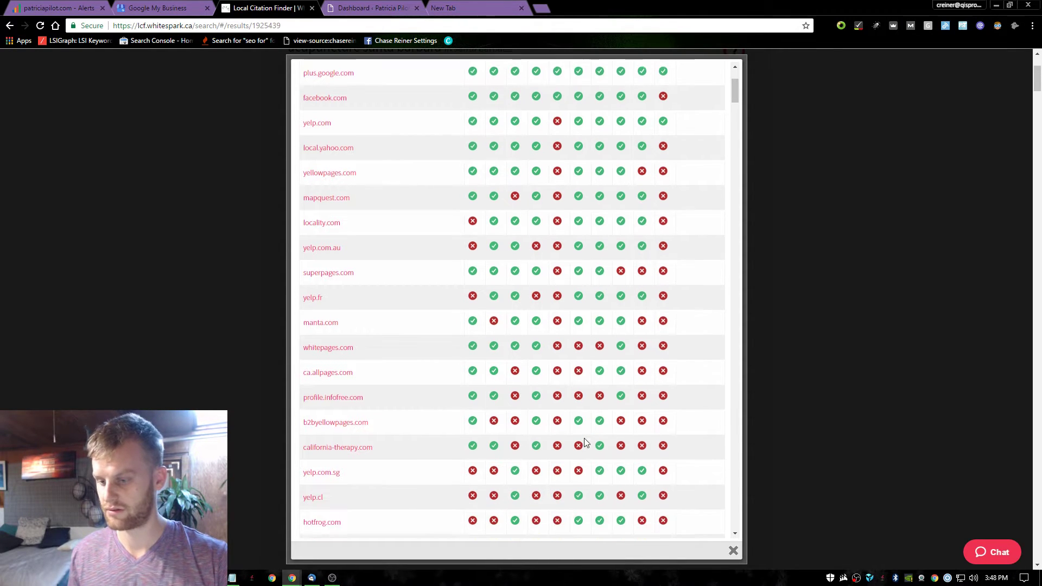
{"action": "scroll", "coordinate": [580, 422], "scroll_direction": "down", "scroll_amount": 1}
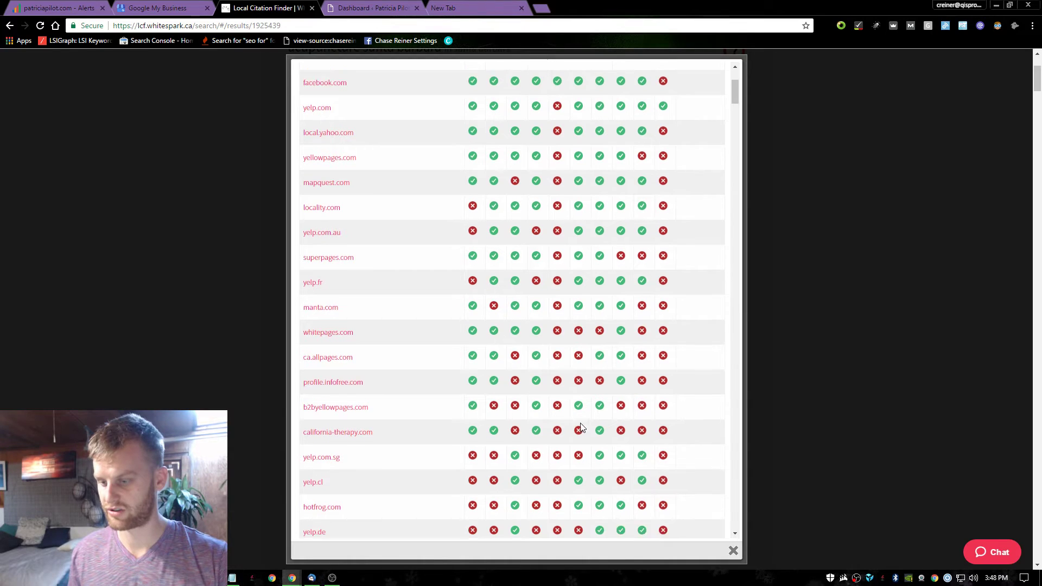
{"action": "scroll", "coordinate": [580, 399], "scroll_direction": "down", "scroll_amount": 10}
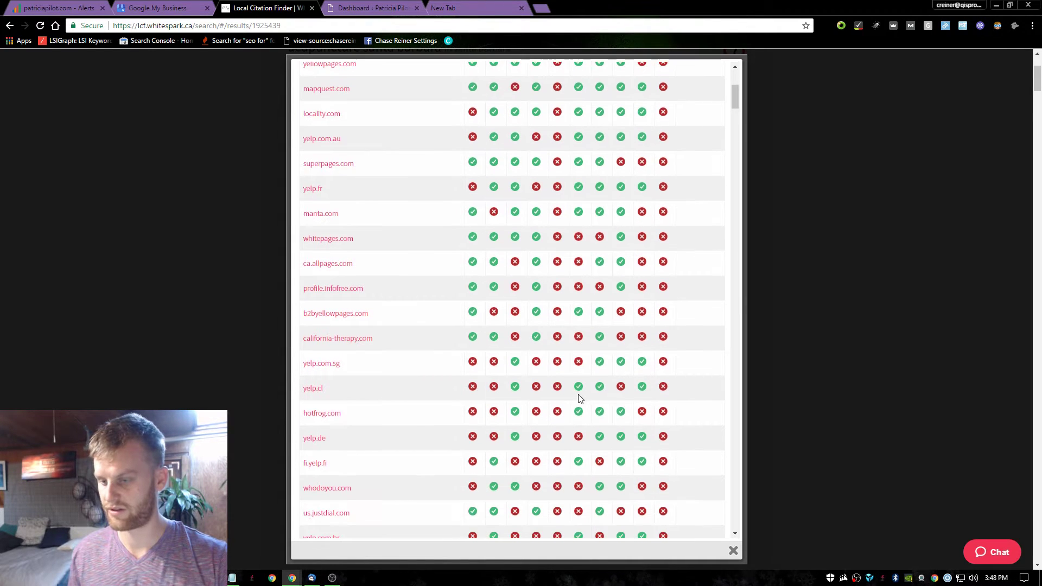
{"action": "scroll", "coordinate": [580, 399], "scroll_direction": "down", "scroll_amount": 15}
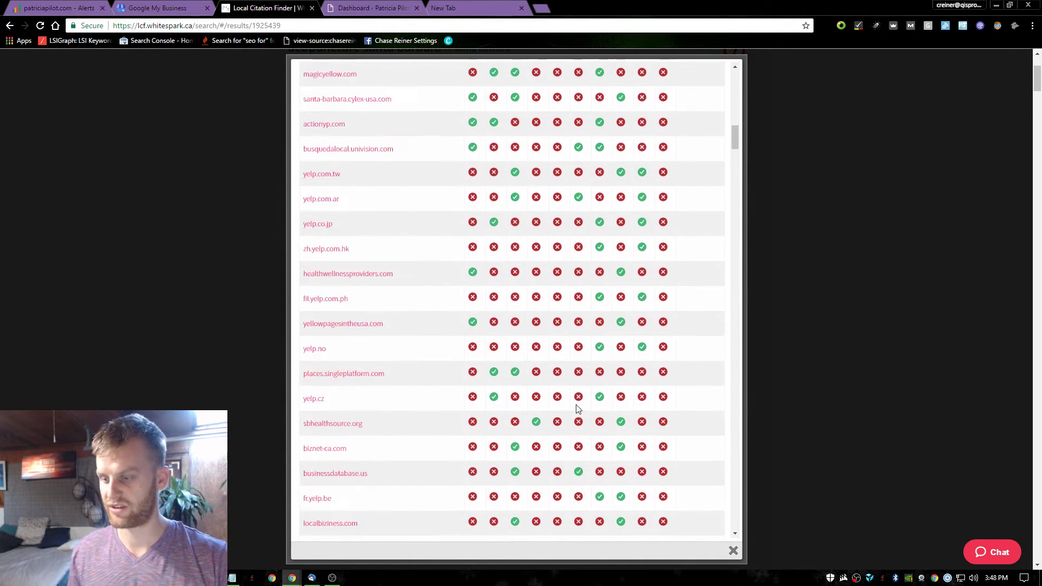
{"action": "scroll", "coordinate": [581, 418], "scroll_direction": "down", "scroll_amount": 15}
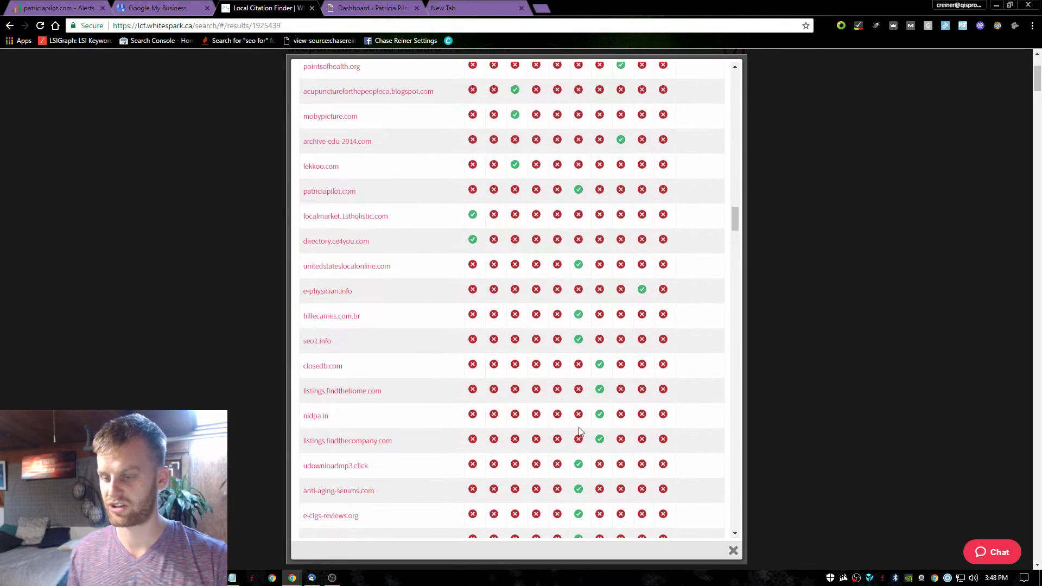
{"action": "left_click", "coordinate": [731, 285]}
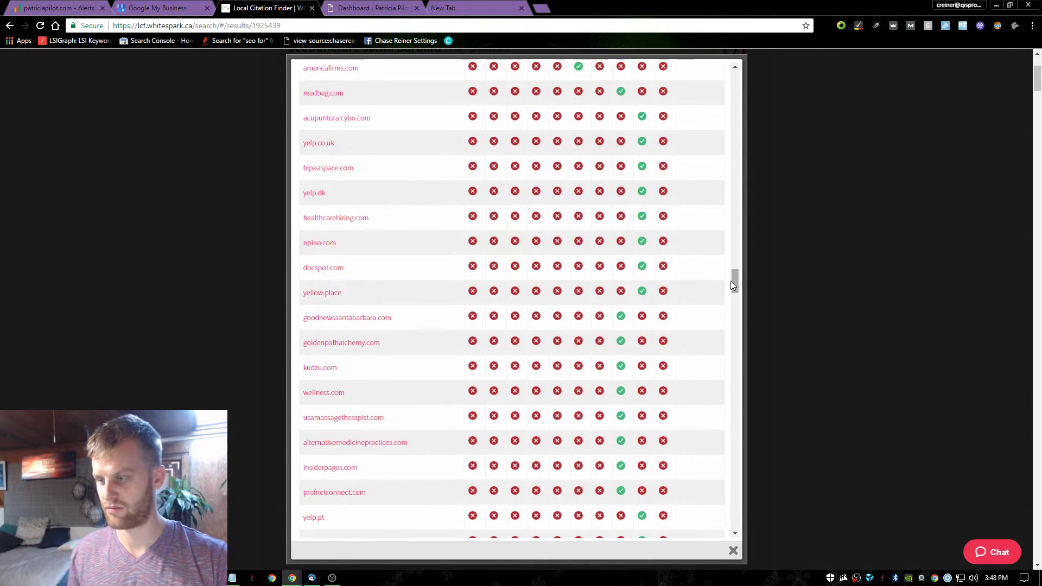
{"action": "scroll", "coordinate": [698, 531], "scroll_direction": "down", "scroll_amount": 20}
{"action": "scroll", "coordinate": [611, 489], "scroll_direction": "up", "scroll_amount": 20}
{"action": "left_click", "coordinate": [284, 266]}
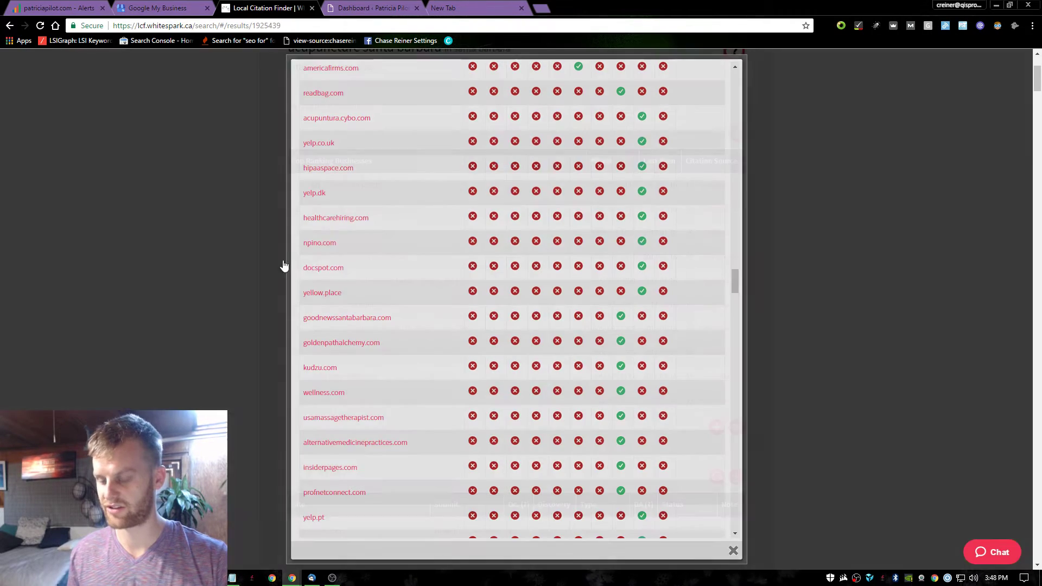
{"action": "left_click", "coordinate": [461, 8]}
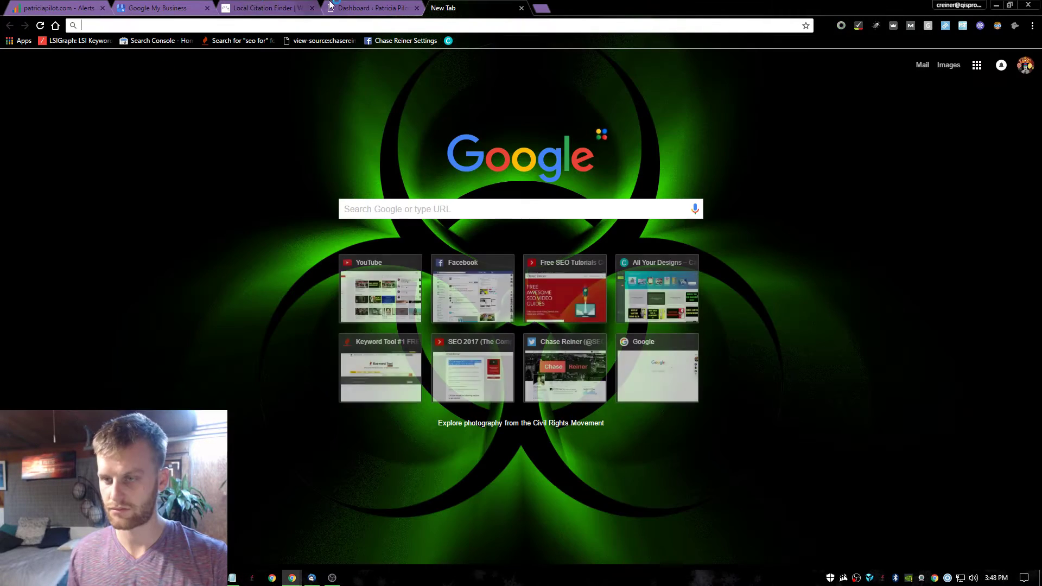
{"action": "type", "text": "ahrefs"}
{"action": "key", "text": "Return"}
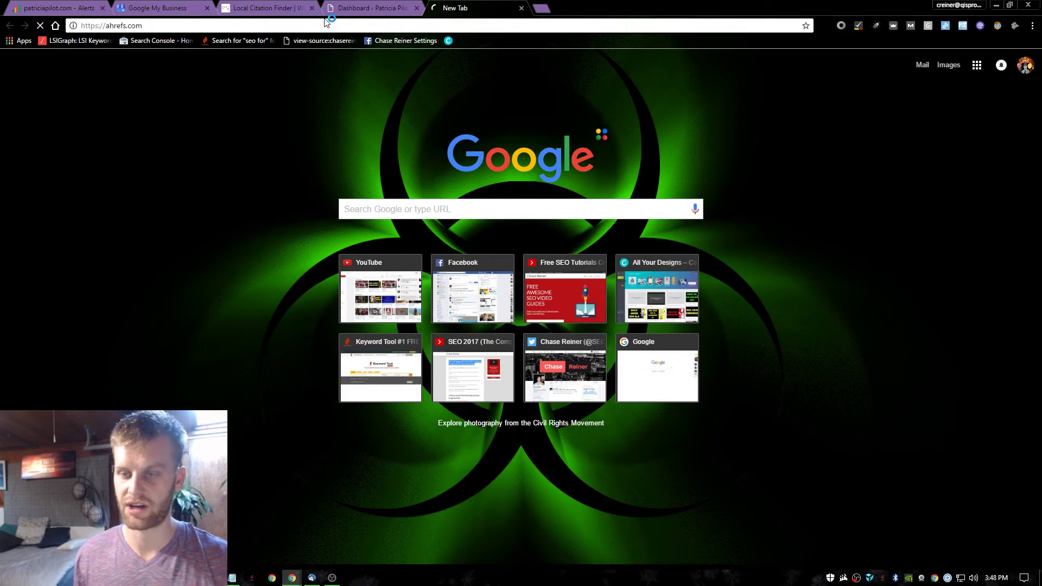
{"action": "left_click", "coordinate": [158, 7]}
{"action": "left_click", "coordinate": [263, 8]}
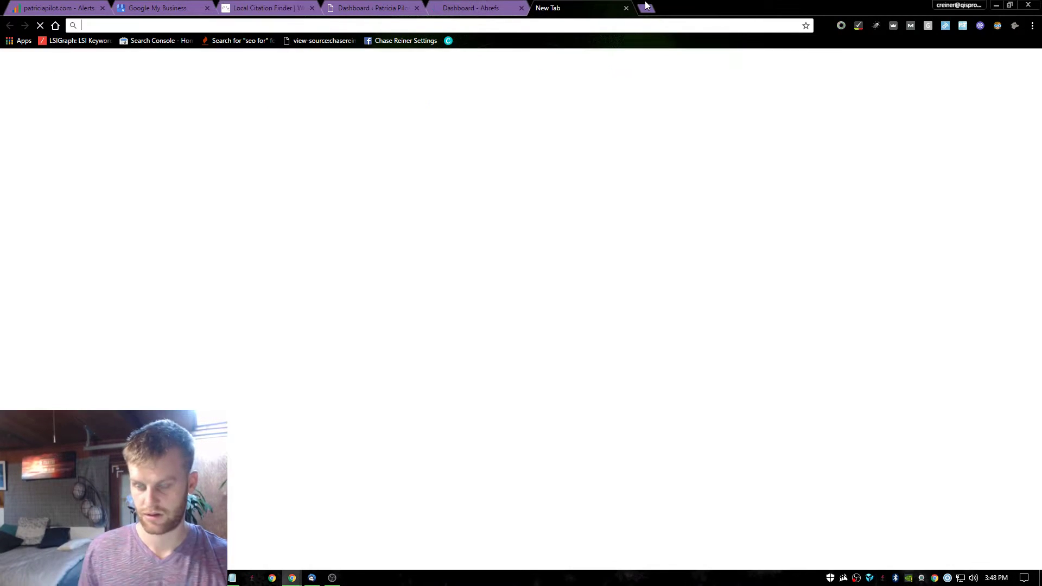
{"action": "left_click", "coordinate": [542, 8]}
{"action": "type", "text": "patri"}
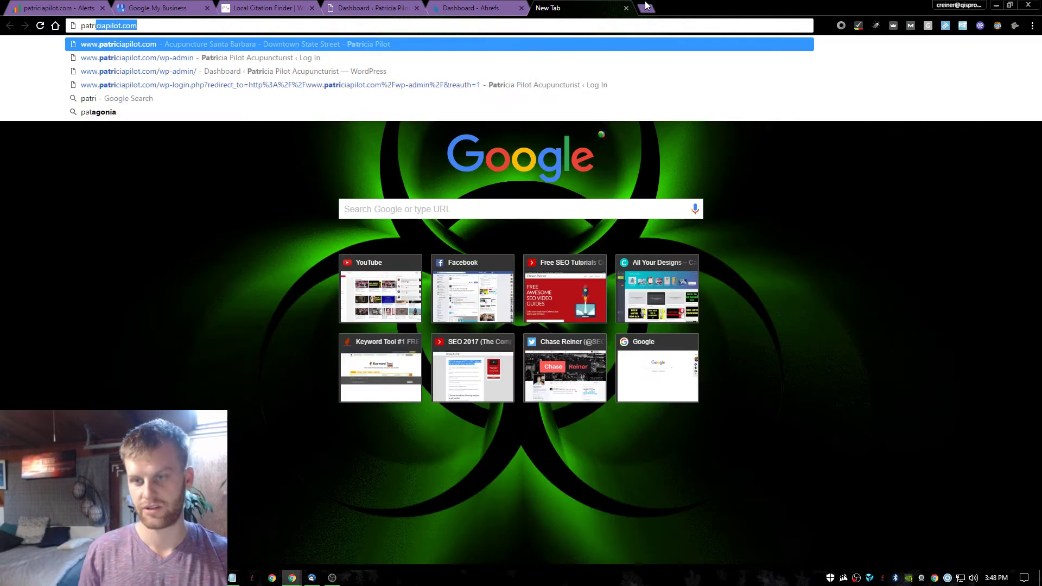
{"action": "key", "text": "Return"}
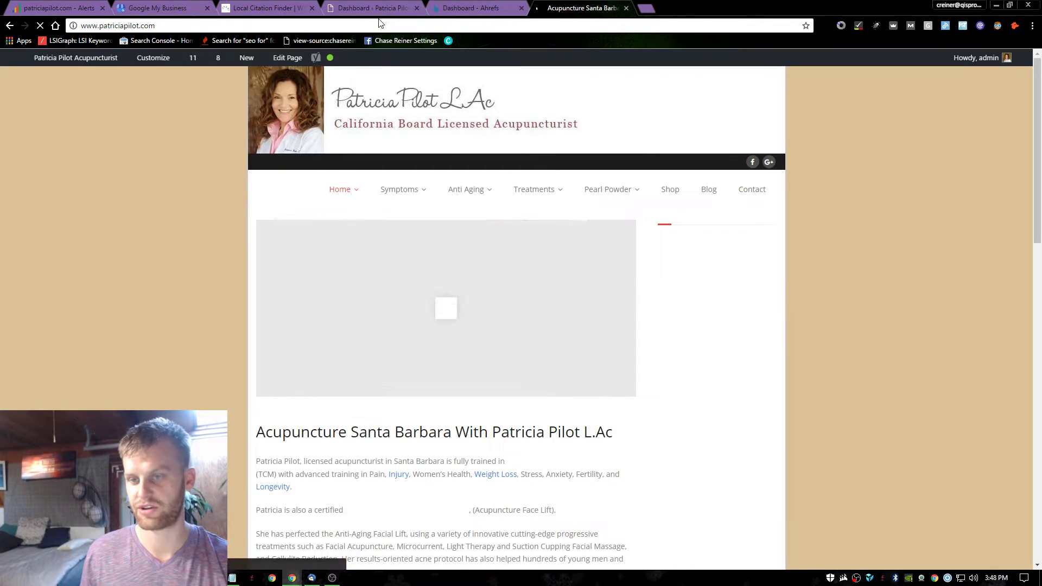
{"action": "left_click", "coordinate": [380, 24]}
{"action": "key", "text": "ctrl+c"}
{"action": "left_click", "coordinate": [476, 8]}
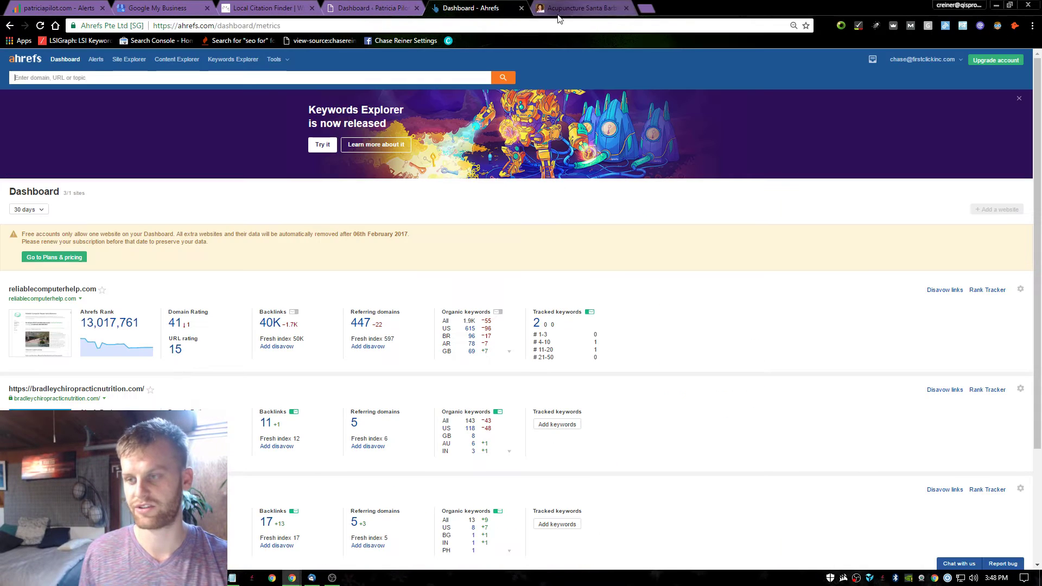
{"action": "key", "text": "ctrl+v"}
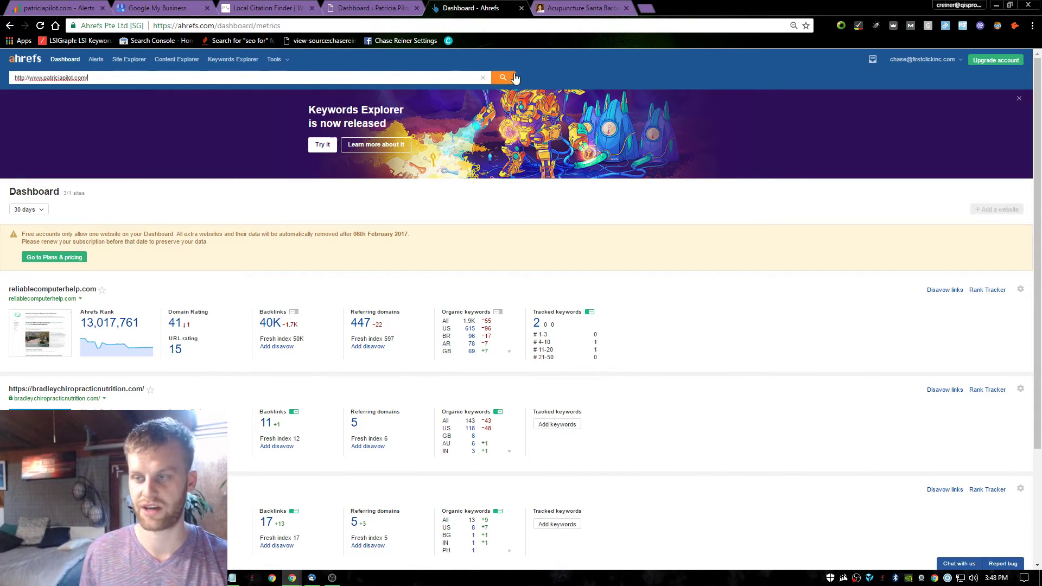
{"action": "left_click", "coordinate": [514, 77]}
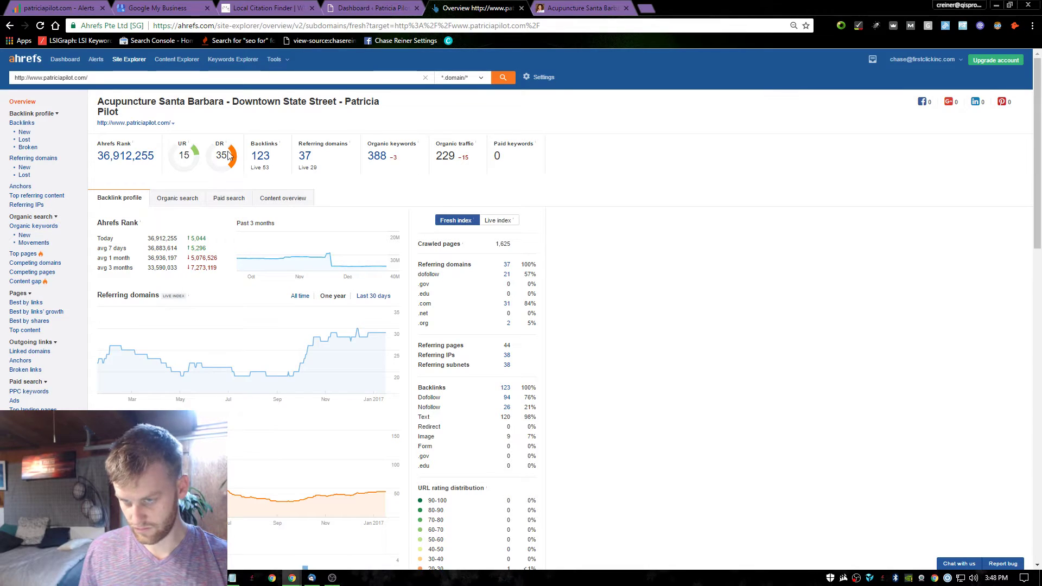
{"action": "left_click", "coordinate": [258, 157]}
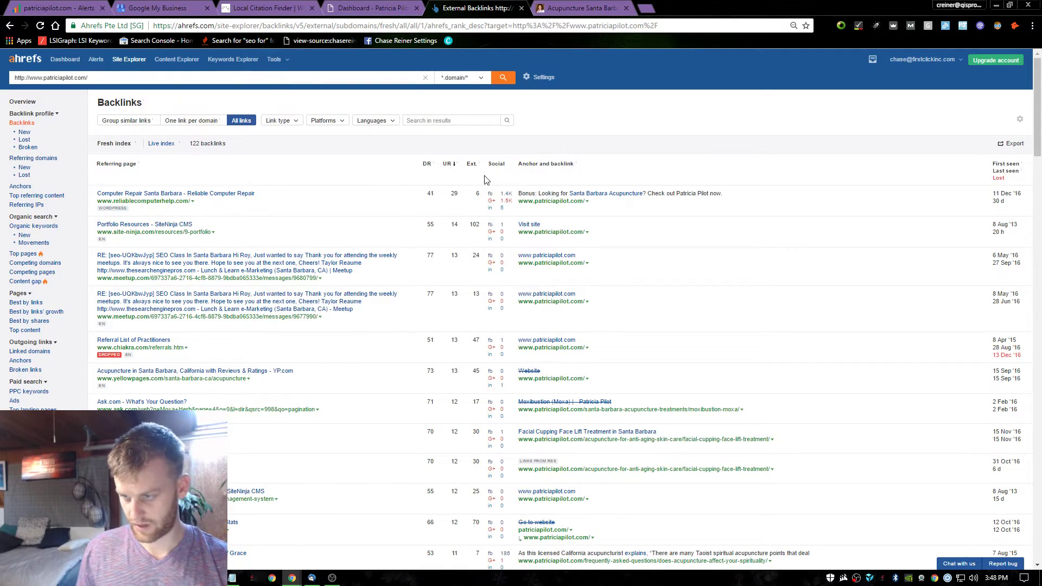
{"action": "scroll", "coordinate": [334, 202], "scroll_direction": "down", "scroll_amount": 7}
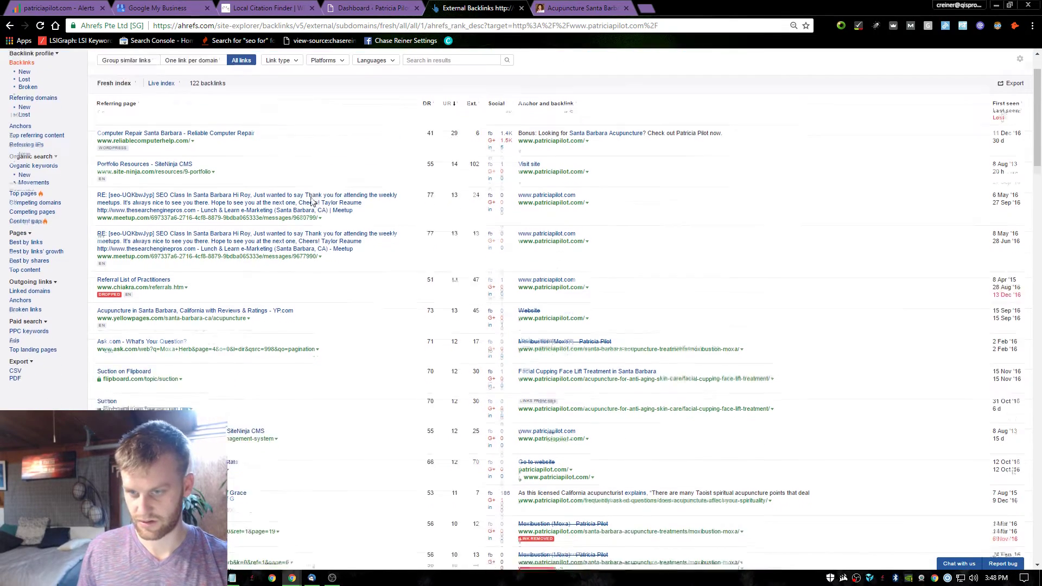
{"action": "scroll", "coordinate": [319, 202], "scroll_direction": "down", "scroll_amount": 3}
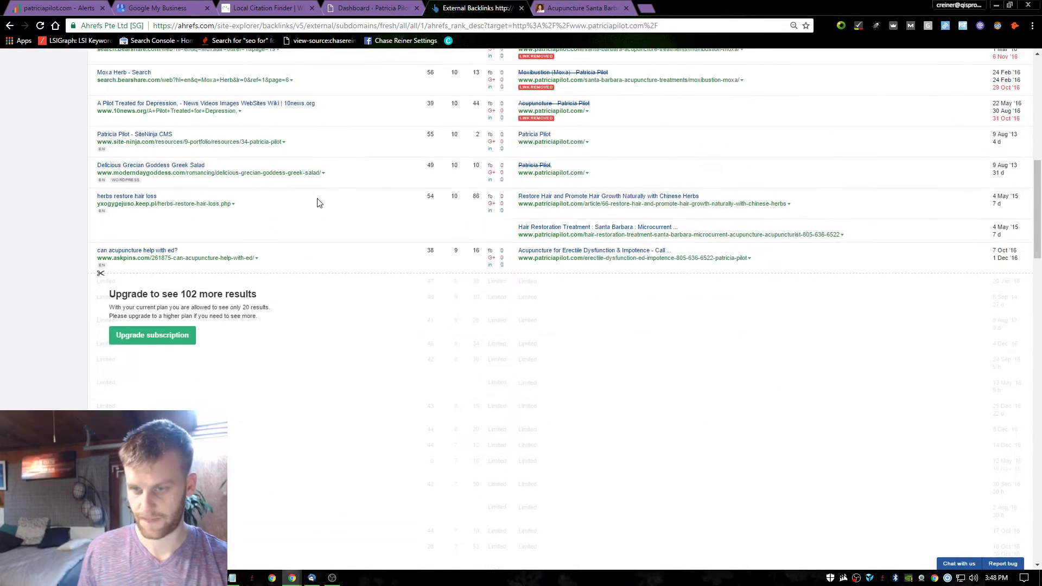
{"action": "scroll", "coordinate": [319, 202], "scroll_direction": "up", "scroll_amount": 10}
{"action": "left_click", "coordinate": [521, 8]}
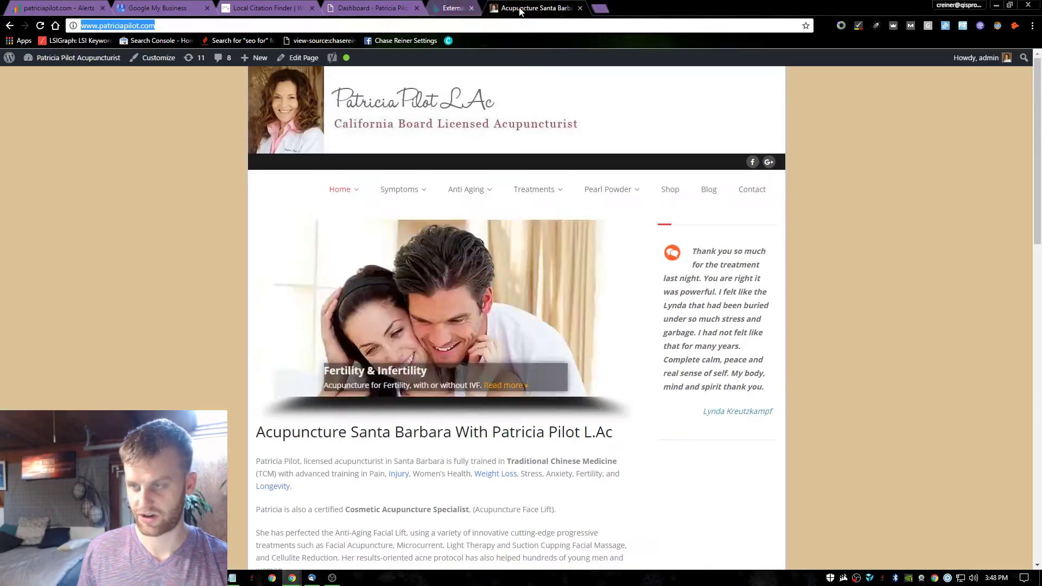
Finish the Notepad audit note's line so it reads 'Get more citations'.
{"action": "left_click", "coordinate": [375, 7]}
{"action": "left_click", "coordinate": [472, 8]}
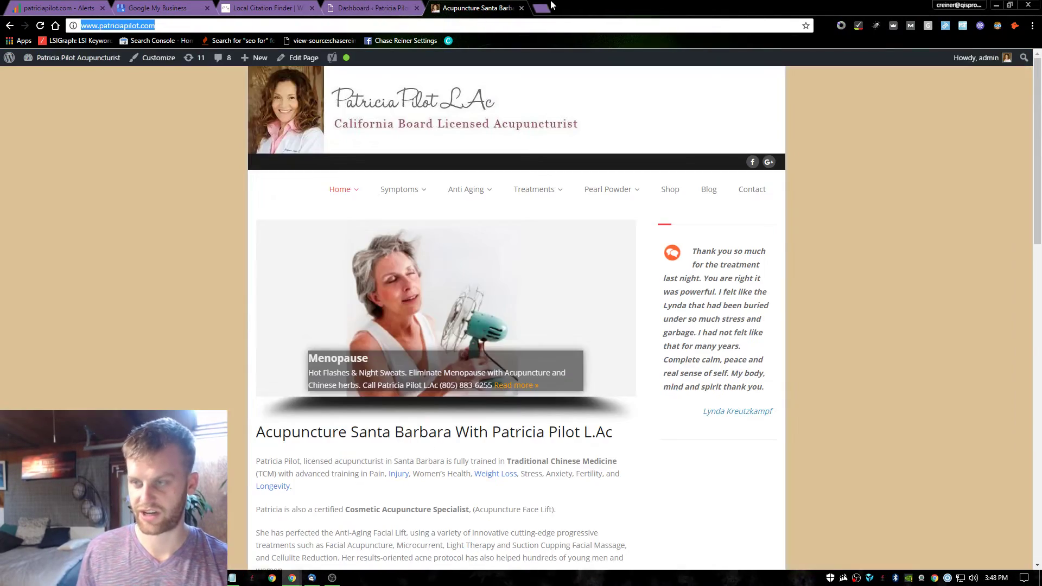
{"action": "key", "text": "ctrl+t"}
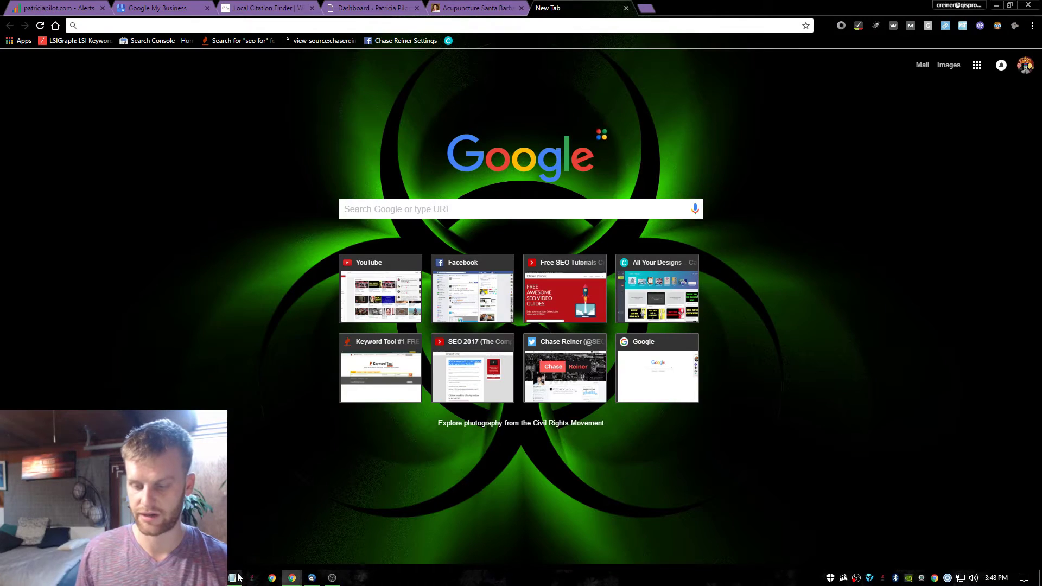
{"action": "left_click", "coordinate": [233, 578]}
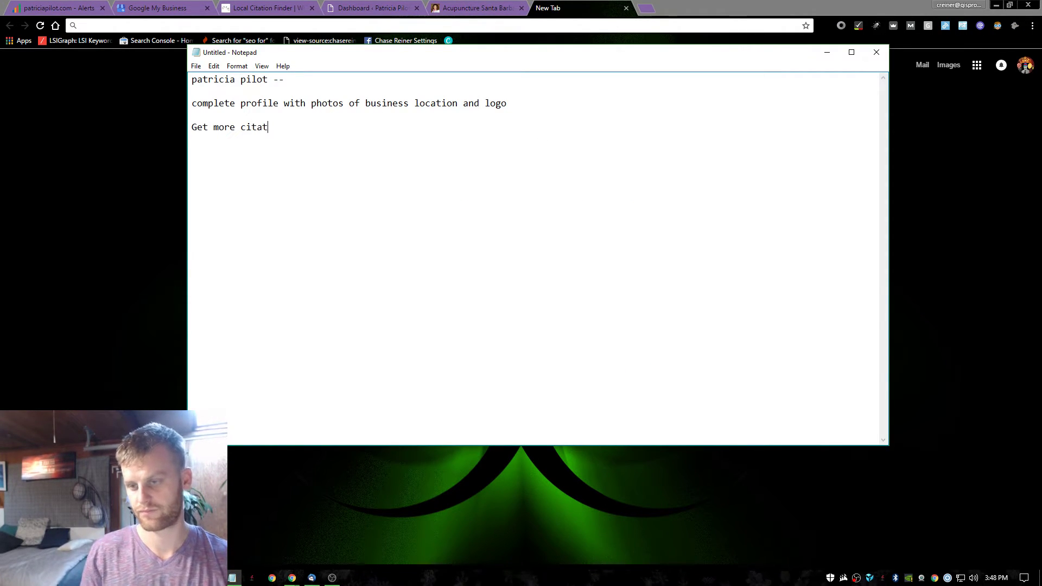
{"action": "type", "text": "ions"}
Glance at the acupuncture website tab in Chrome and close it.
{"action": "left_click", "coordinate": [162, 233]}
{"action": "key", "text": "ctrl+shift+Tab"}
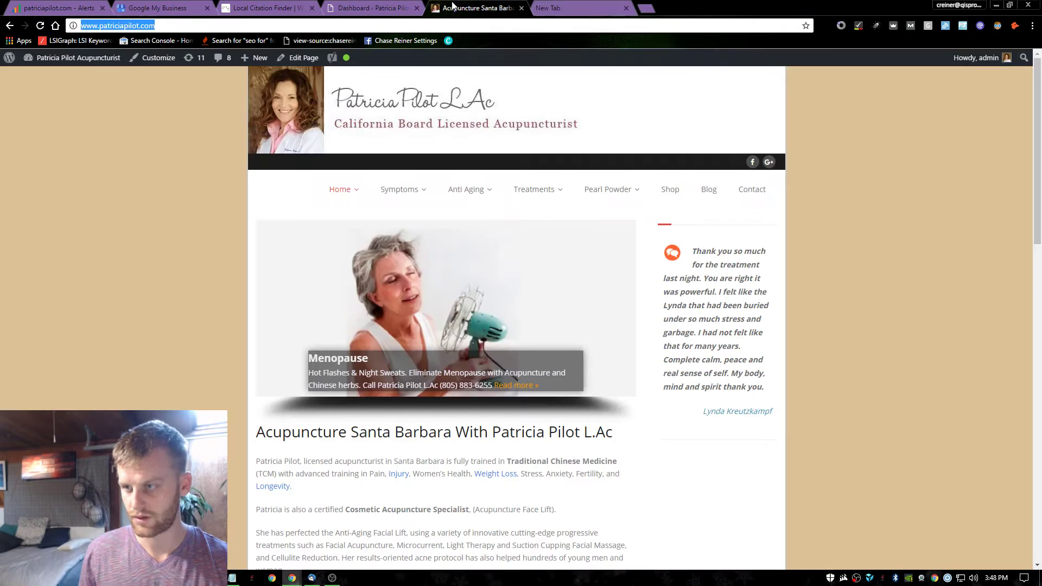
{"action": "scroll", "coordinate": [543, 228], "scroll_direction": "down", "scroll_amount": 9}
{"action": "scroll", "coordinate": [563, 112], "scroll_direction": "up", "scroll_amount": 9}
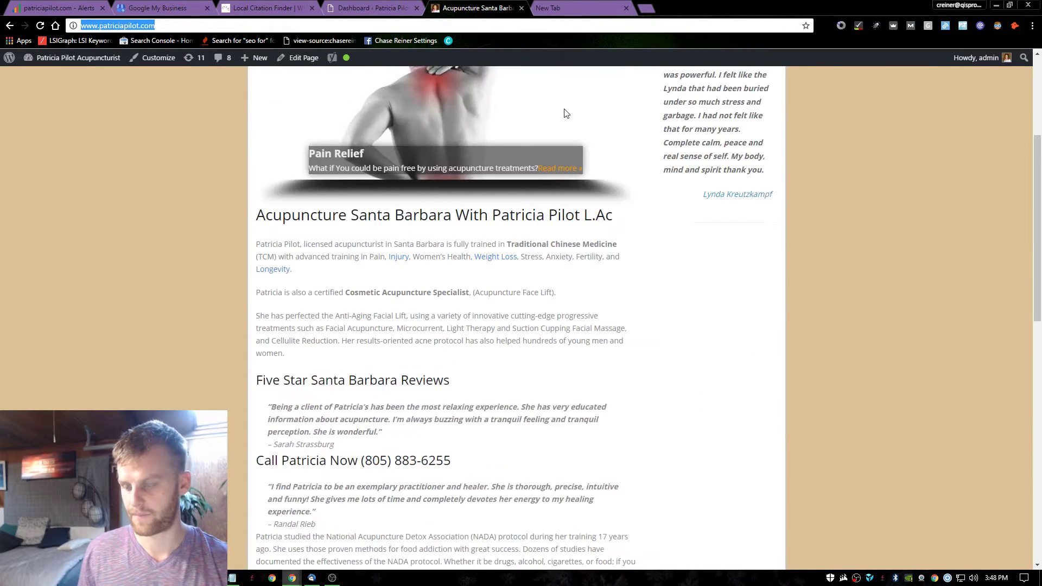
{"action": "left_click", "coordinate": [521, 8]}
Check the 'Get more citations' line in Notepad, then put Chrome back in front.
{"action": "key", "text": "alt+Tab"}
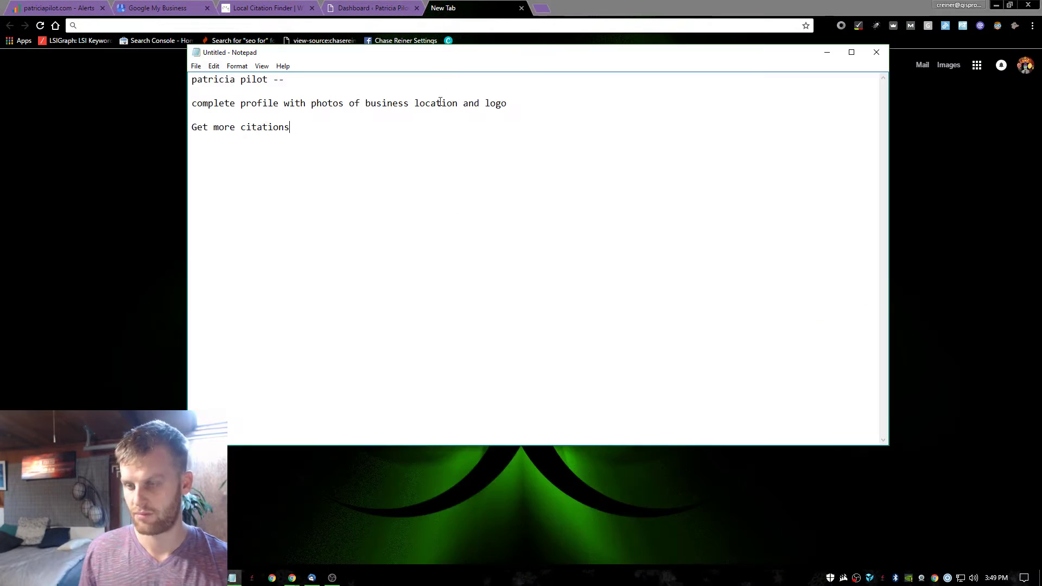
{"action": "left_click_drag", "start_coordinate": [293, 128], "coordinate": [191, 127]}
{"action": "left_click", "coordinate": [247, 127]}
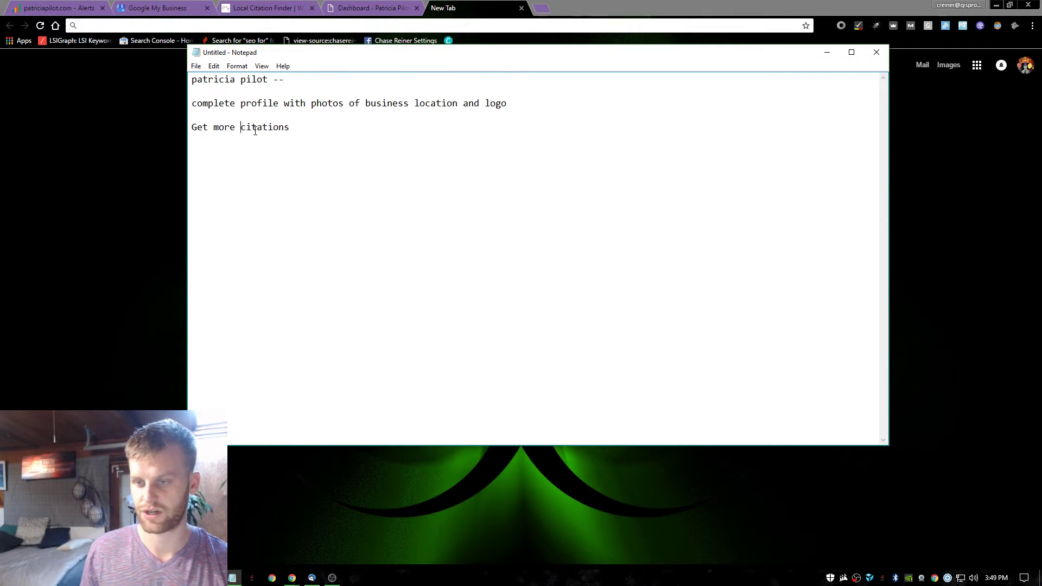
{"action": "left_click", "coordinate": [177, 112]}
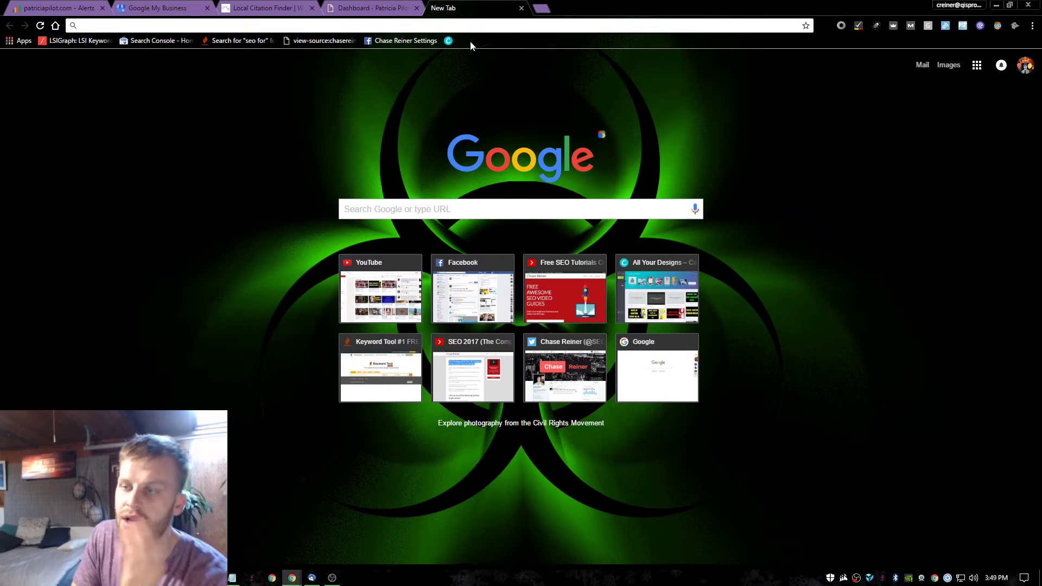
Go to Facebook from the new tab page.
{"action": "left_click", "coordinate": [380, 7]}
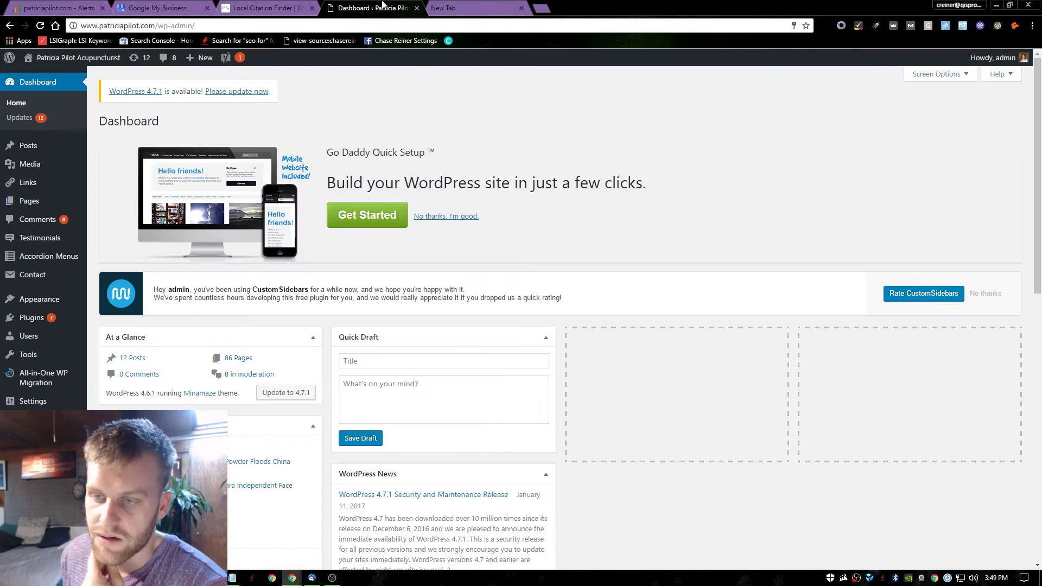
{"action": "left_click", "coordinate": [430, 7]}
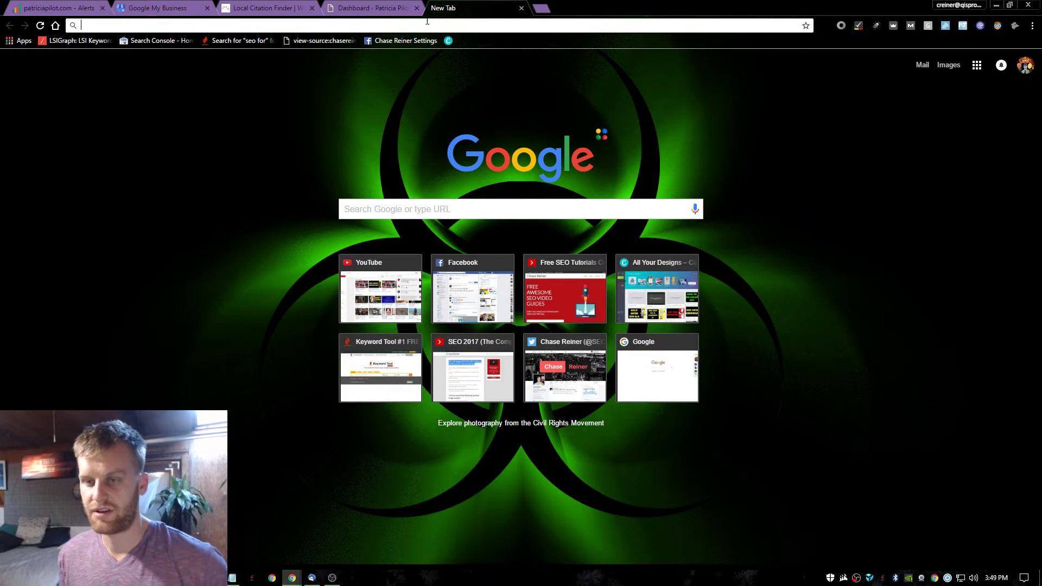
{"action": "type", "text": "fac"}
{"action": "key", "text": "Return"}
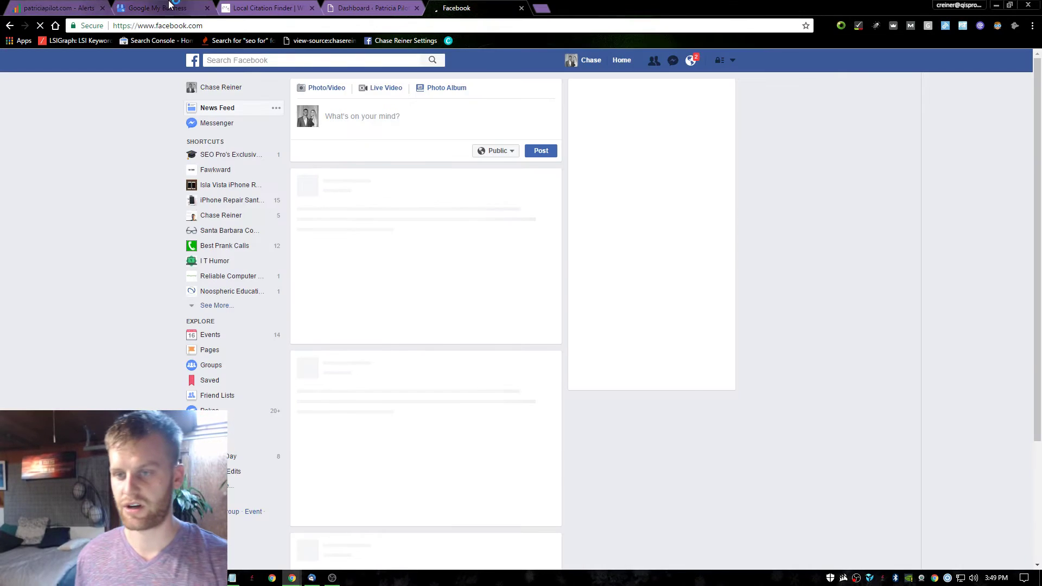
{"action": "left_click", "coordinate": [163, 7]}
{"action": "left_click", "coordinate": [374, 7]}
{"action": "left_click", "coordinate": [266, 8]}
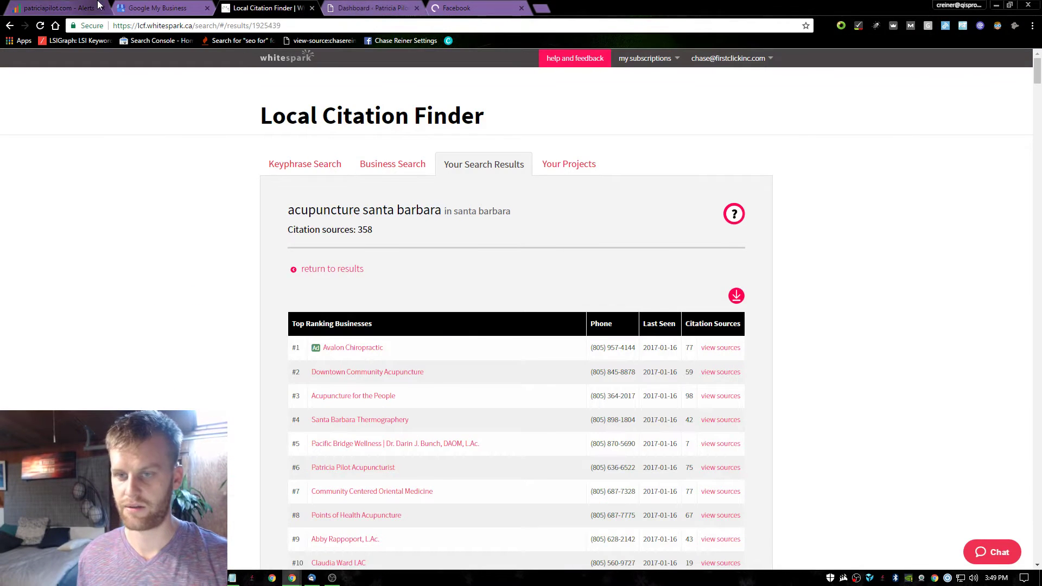
{"action": "left_click", "coordinate": [98, 6]}
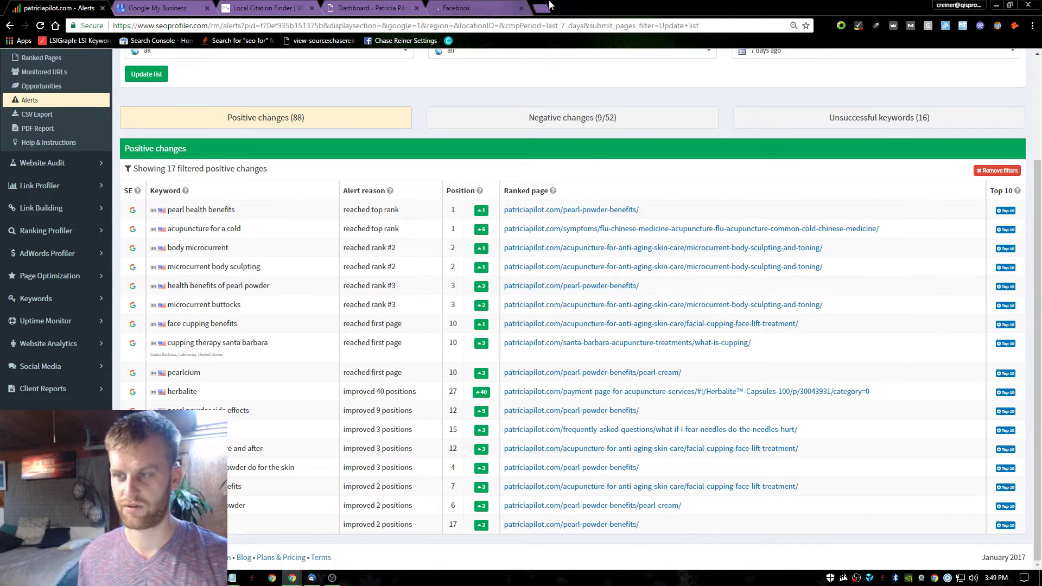
{"action": "left_click", "coordinate": [542, 7]}
{"action": "type", "text": "pat"}
{"action": "key", "text": "Return"}
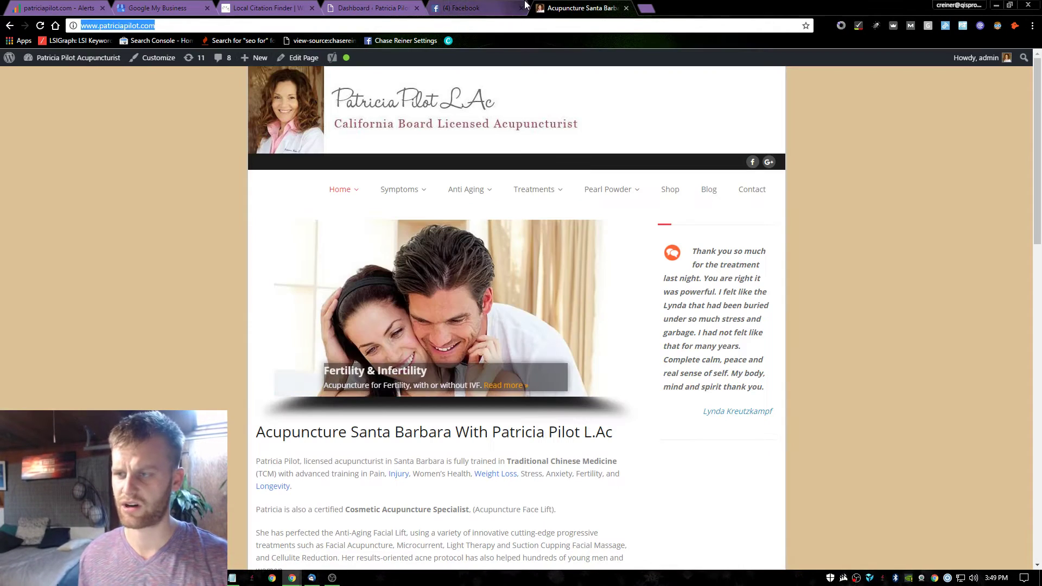
Search Google for 'structured data testing' and open the Structured Data Testing Tool result.
{"action": "left_click", "coordinate": [646, 8]}
{"action": "type", "text": "strucut"}
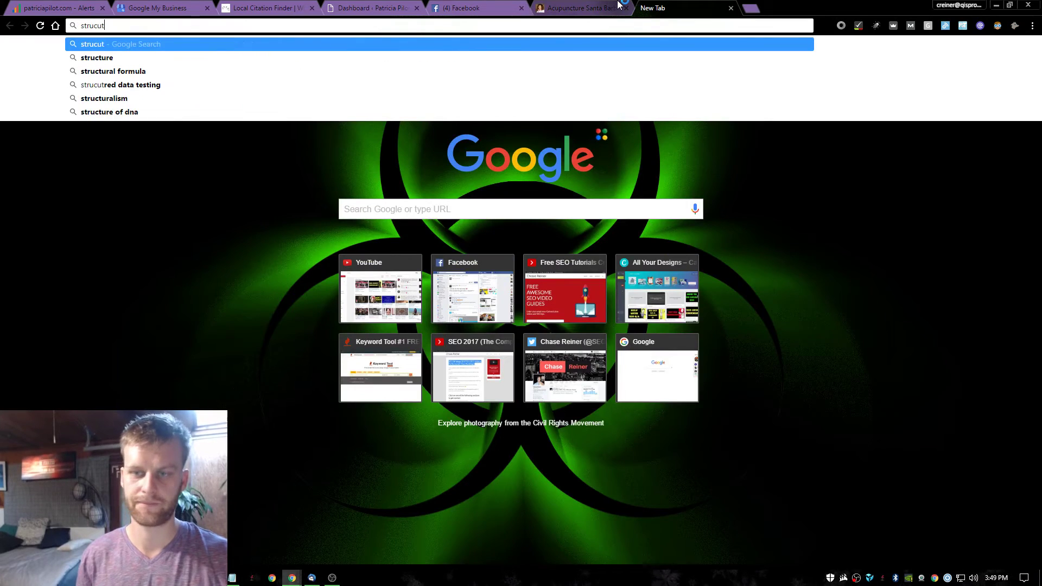
{"action": "key", "text": "BackSpace"}
{"action": "key", "text": "BackSpace"}
{"action": "type", "text": "tured data t"}
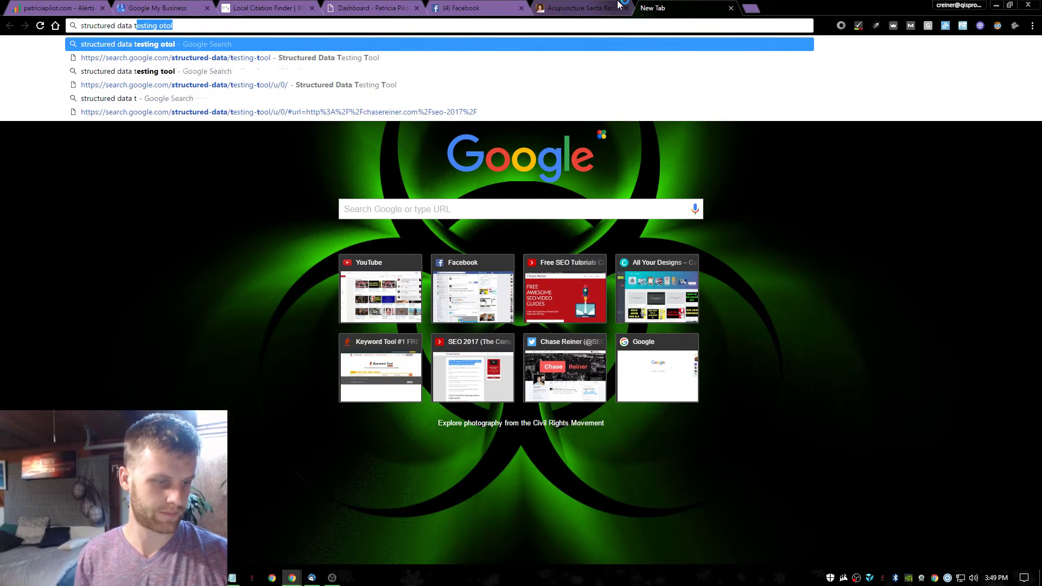
{"action": "type", "text": "esting"}
{"action": "key", "text": "Return"}
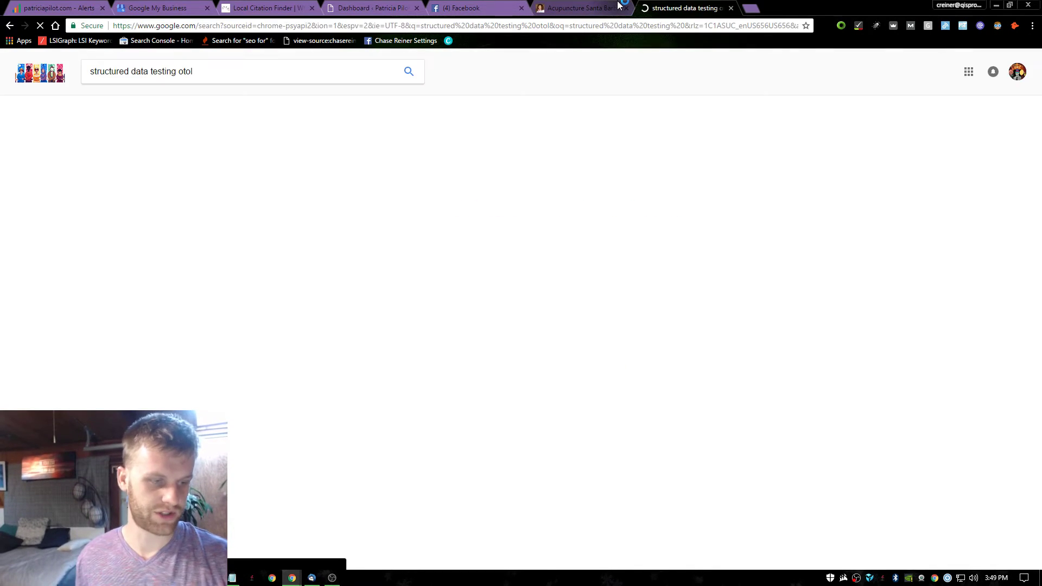
{"action": "left_click", "coordinate": [195, 187]}
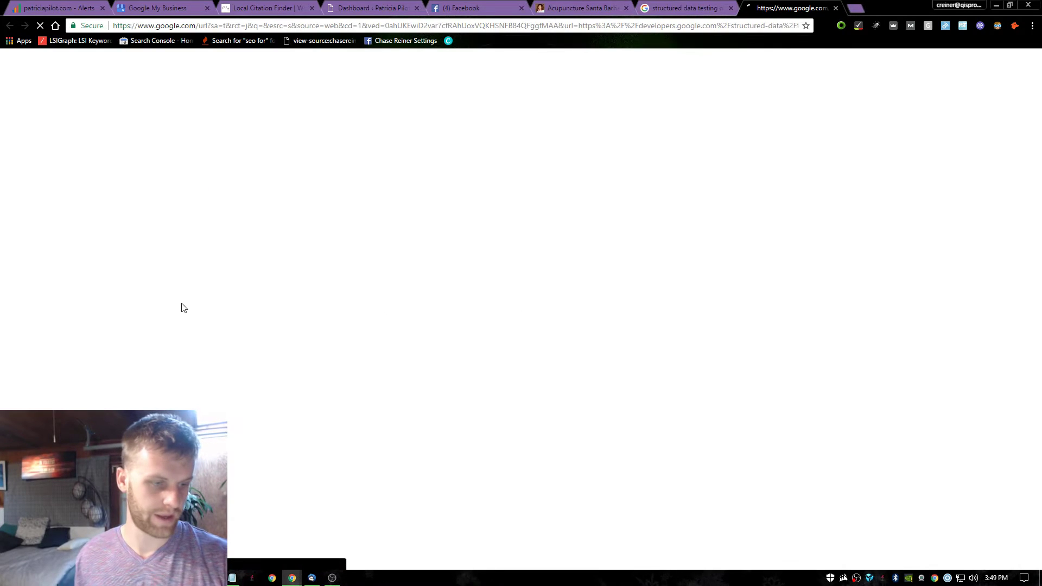
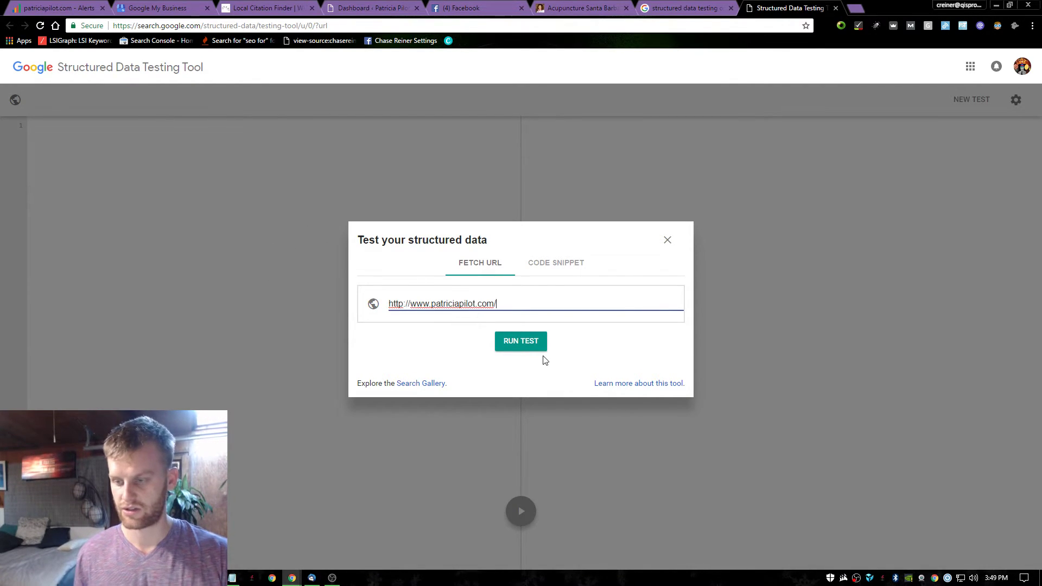
{"action": "left_click", "coordinate": [526, 346]}
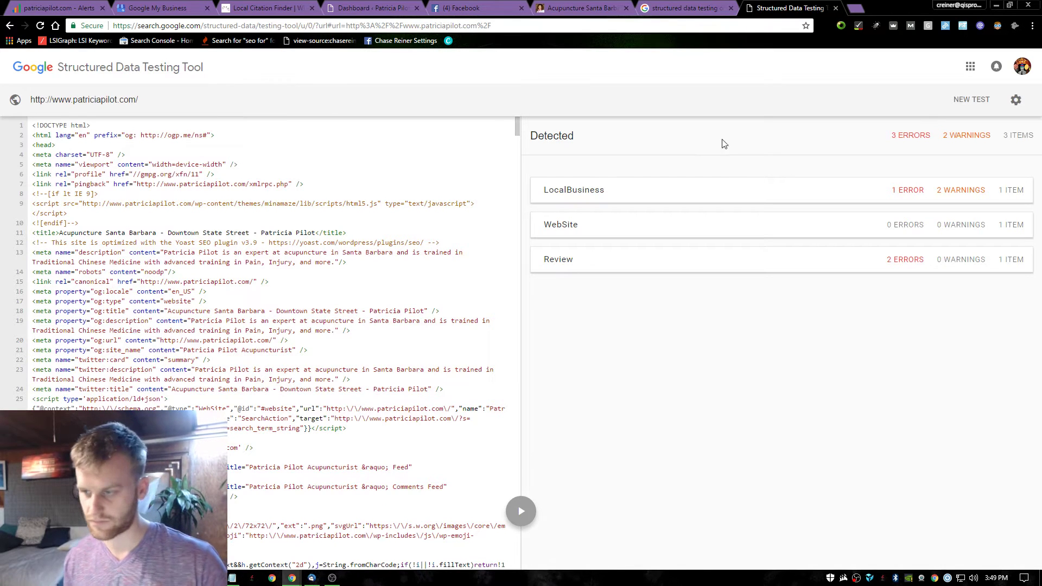
{"action": "left_click", "coordinate": [749, 194]}
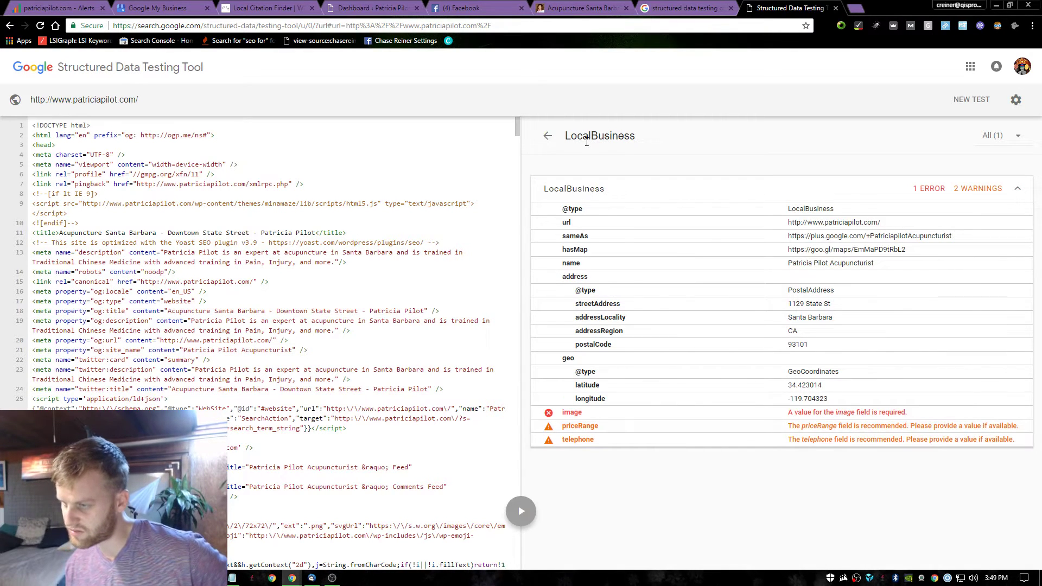
{"action": "left_click", "coordinate": [610, 319]}
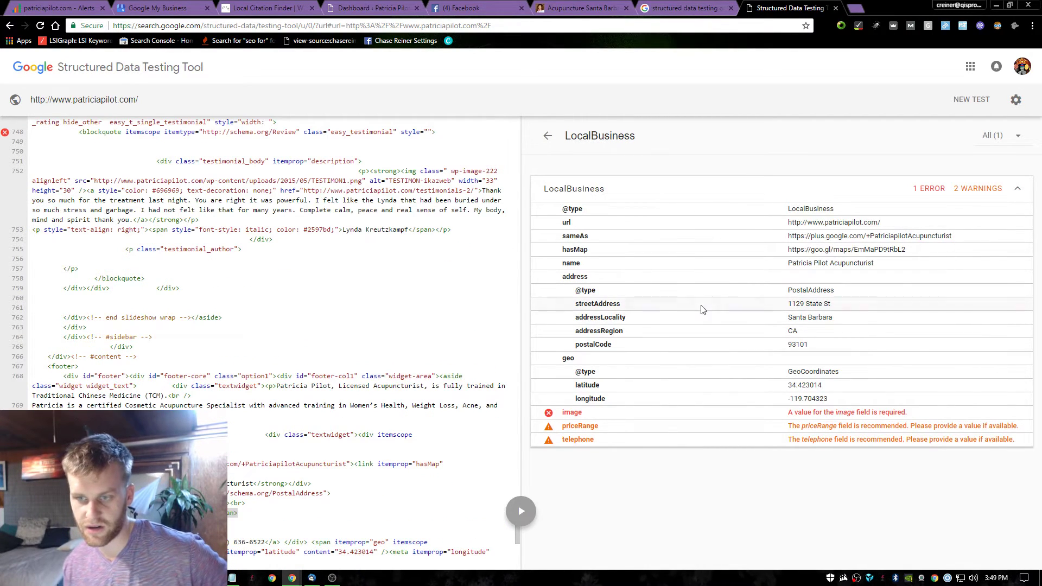
{"action": "left_click", "coordinate": [643, 203]}
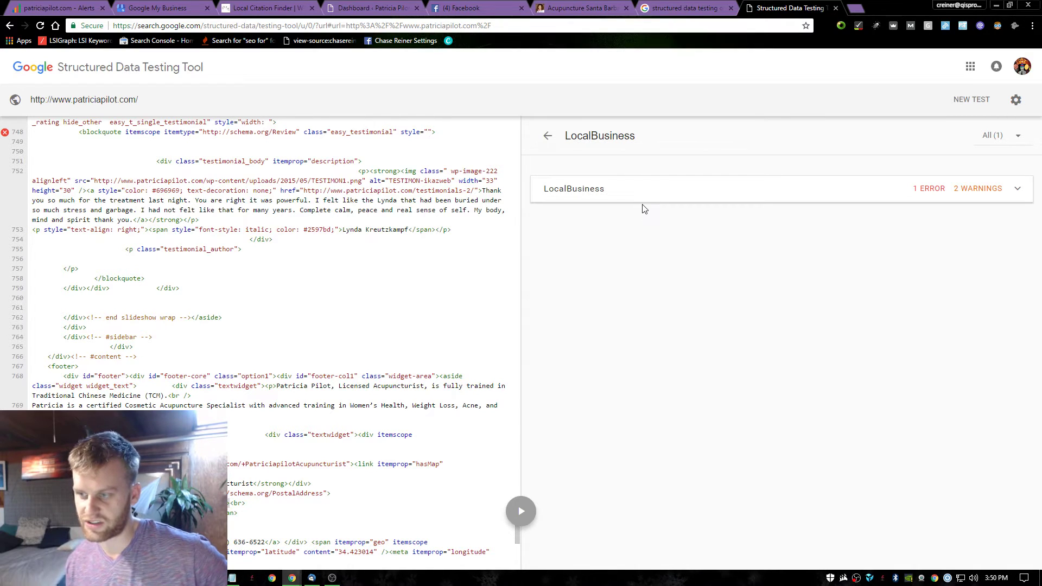
{"action": "left_click", "coordinate": [654, 205]}
{"action": "left_click", "coordinate": [651, 402]}
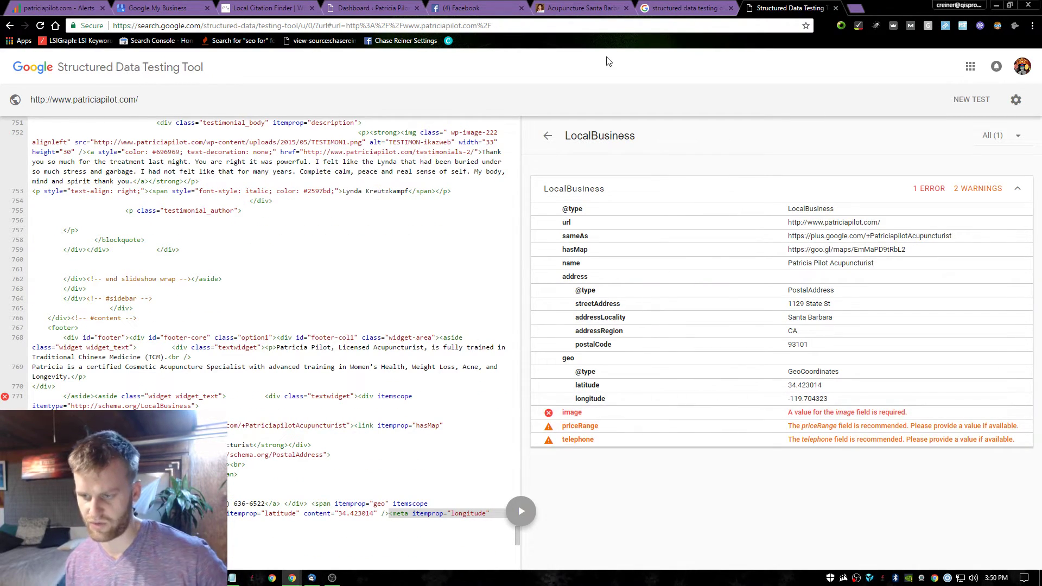
Check the site homepage footer, where the business is labelled Acupuncturist.
{"action": "left_click", "coordinate": [580, 7]}
{"action": "scroll", "coordinate": [551, 300], "scroll_direction": "down", "scroll_amount": 20}
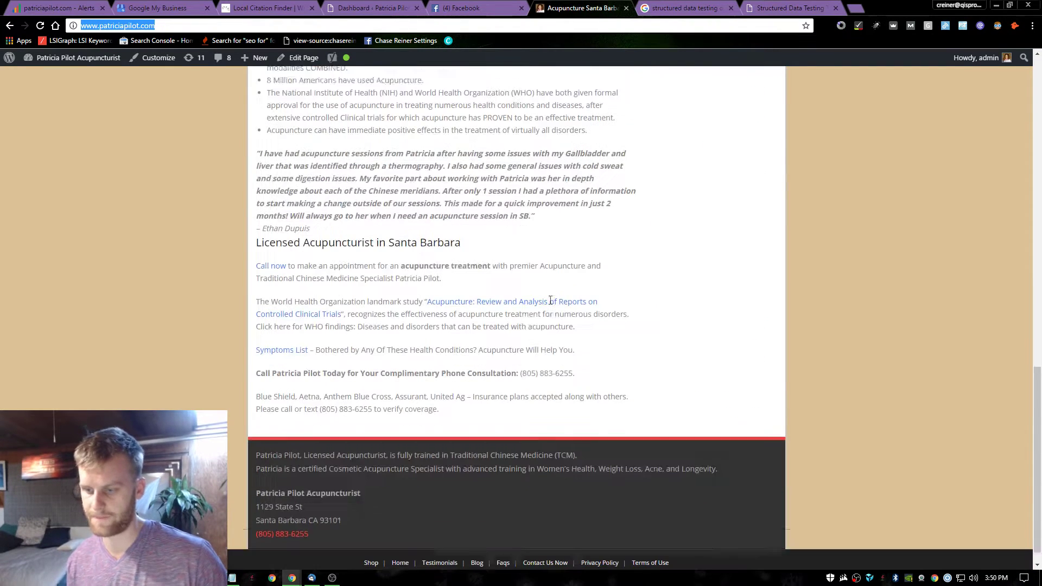
{"action": "left_click", "coordinate": [318, 513]}
{"action": "double_click", "coordinate": [324, 474]}
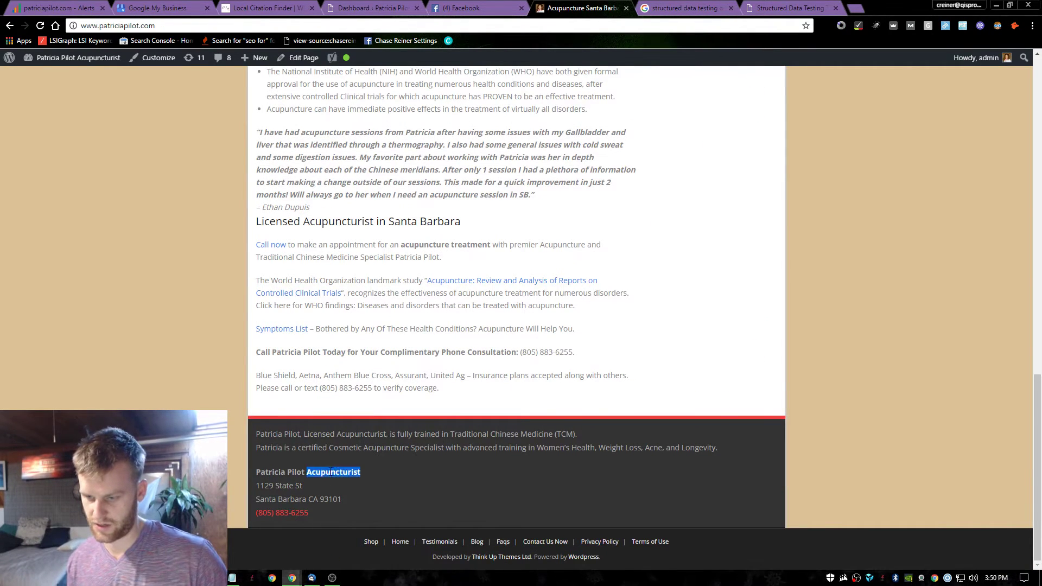
{"action": "left_click", "coordinate": [366, 474]}
In the test results, view the WebSite item, then the Review item's missing author and reviewed-item errors.
{"action": "left_click", "coordinate": [788, 8]}
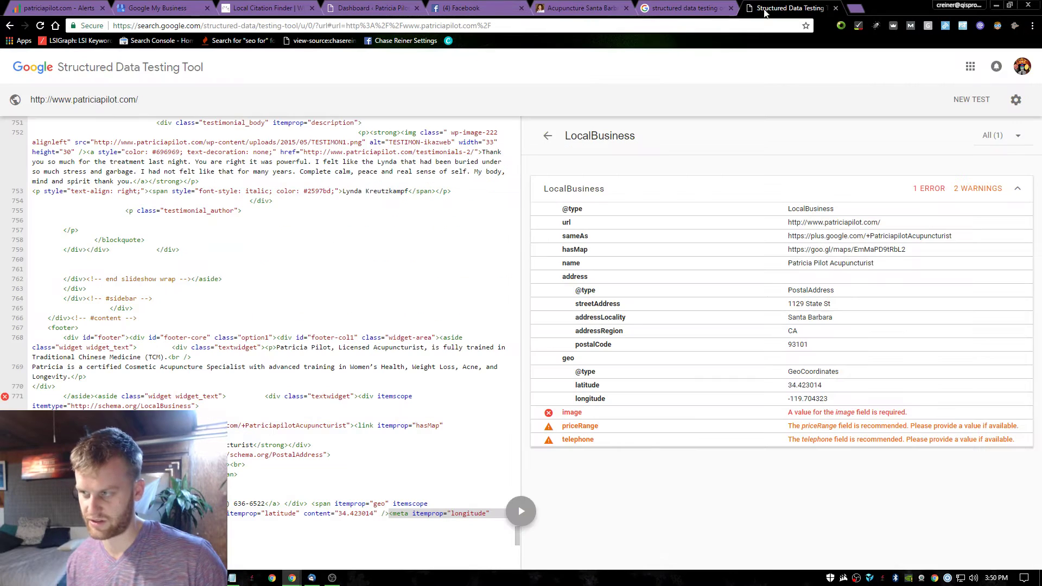
{"action": "left_click", "coordinate": [548, 135]}
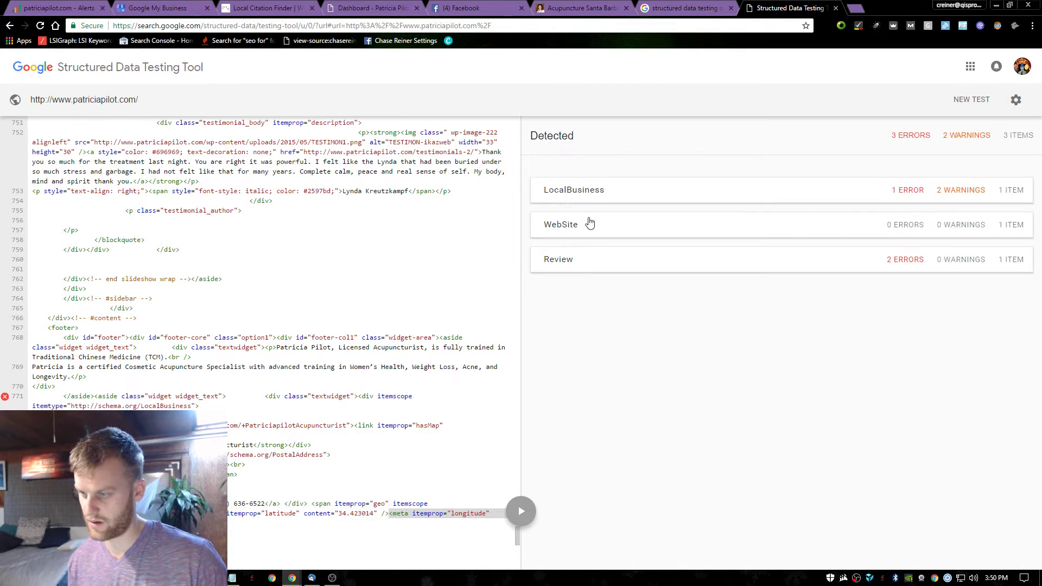
{"action": "left_click", "coordinate": [590, 223]}
{"action": "left_click", "coordinate": [547, 135]}
{"action": "left_click", "coordinate": [580, 261]}
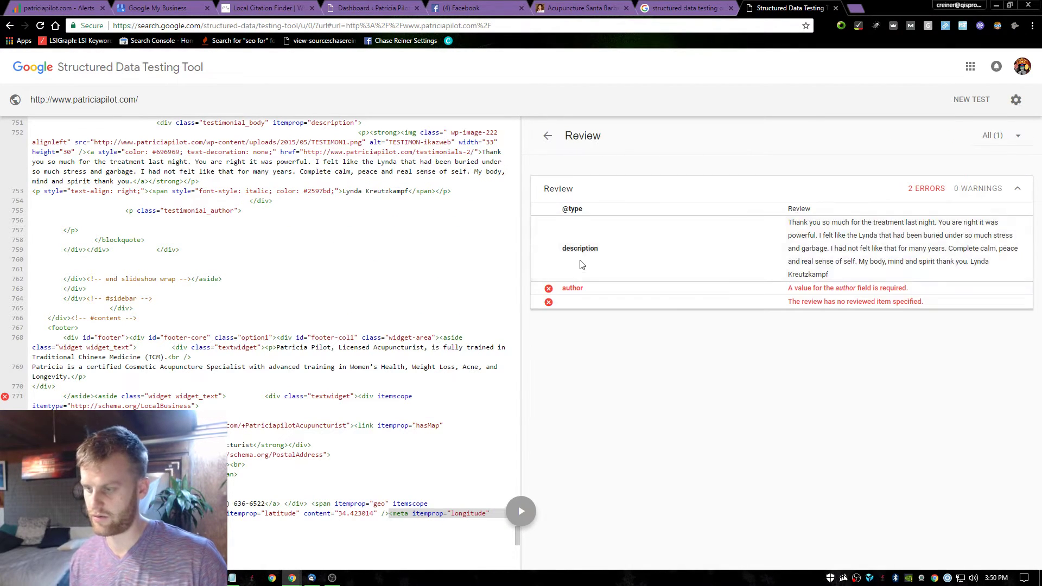
{"action": "left_click", "coordinate": [773, 249]}
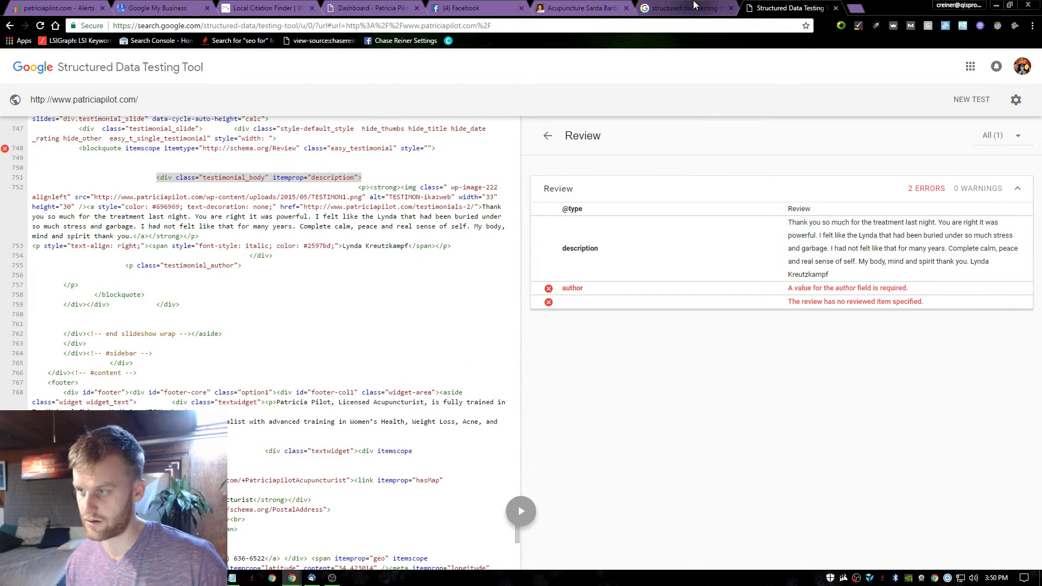
{"action": "key", "text": "ctrl+shift+Tab"}
{"action": "key", "text": "ctrl+shift+Tab"}
{"action": "scroll", "coordinate": [537, 201], "scroll_direction": "up", "scroll_amount": 9}
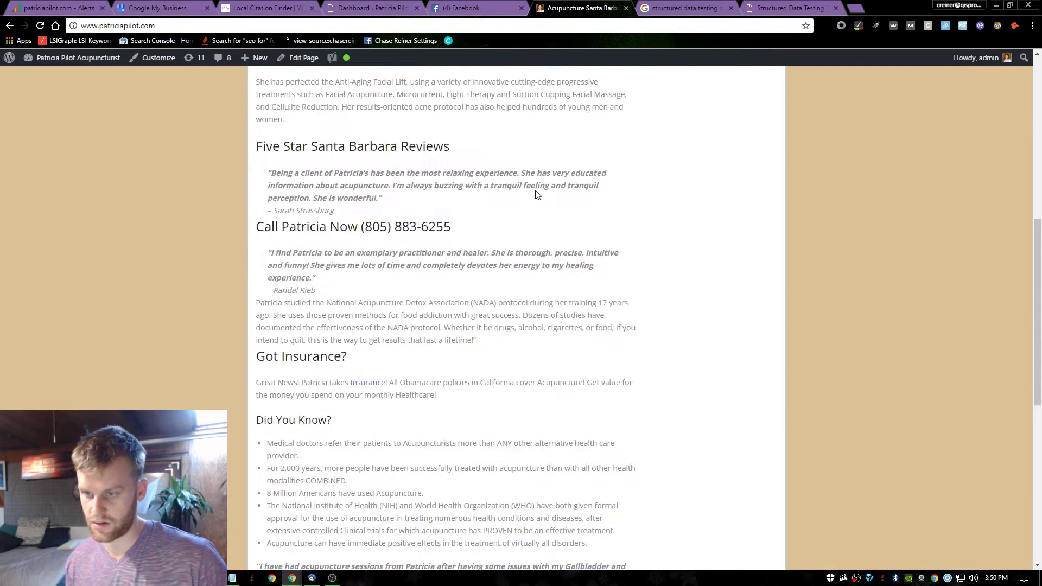
{"action": "scroll", "coordinate": [560, 194], "scroll_direction": "down", "scroll_amount": 5}
{"action": "left_click_drag", "start_coordinate": [402, 273], "coordinate": [412, 307]}
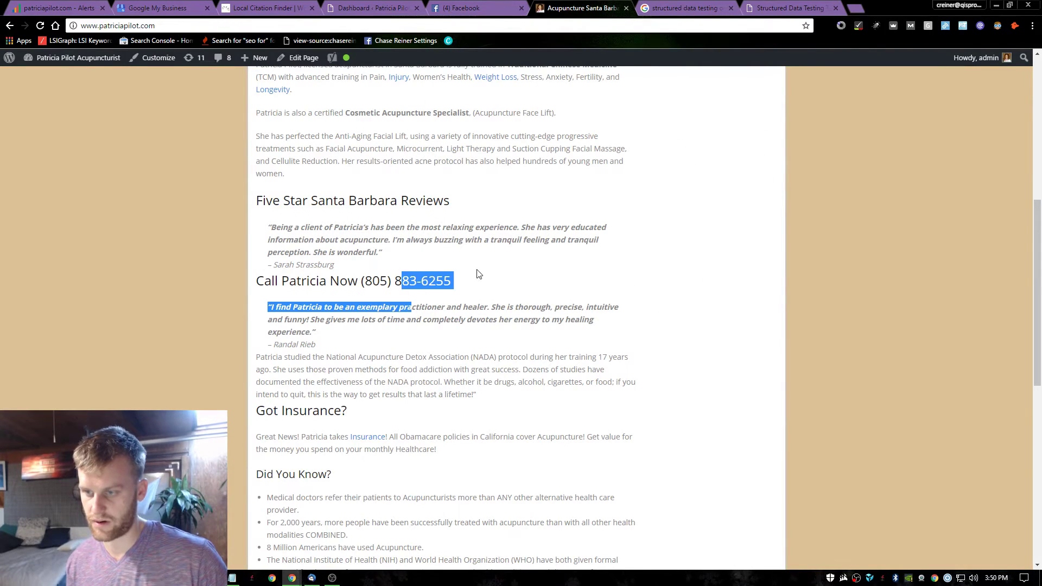
{"action": "left_click", "coordinate": [478, 274]}
{"action": "left_click_drag", "start_coordinate": [431, 256], "coordinate": [318, 209]}
{"action": "left_click", "coordinate": [278, 187]}
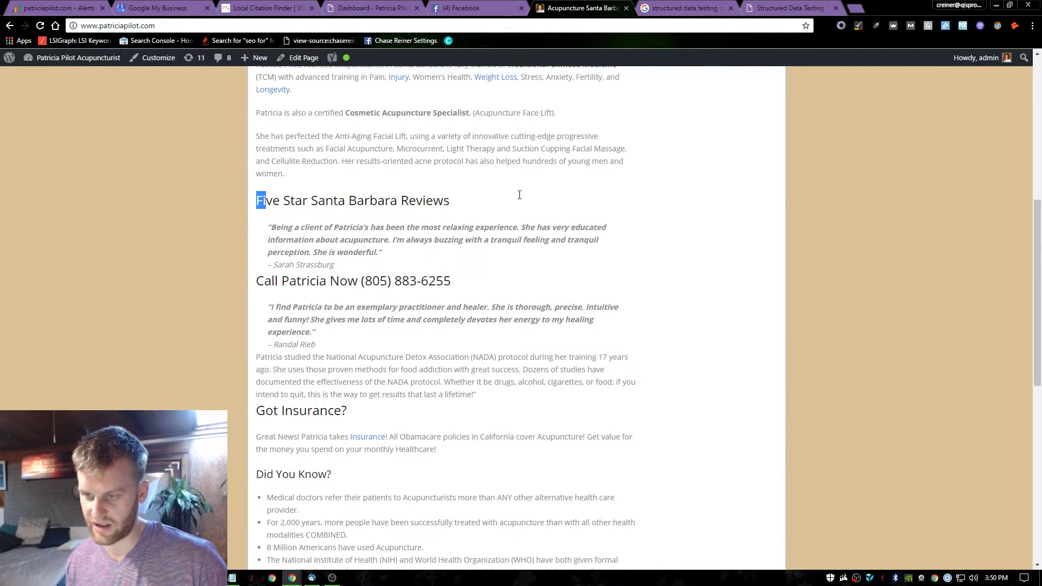
{"action": "left_click_drag", "start_coordinate": [519, 195], "coordinate": [516, 200]}
{"action": "left_click", "coordinate": [484, 204]}
{"action": "triple_click", "coordinate": [412, 202]}
{"action": "left_click", "coordinate": [501, 198]}
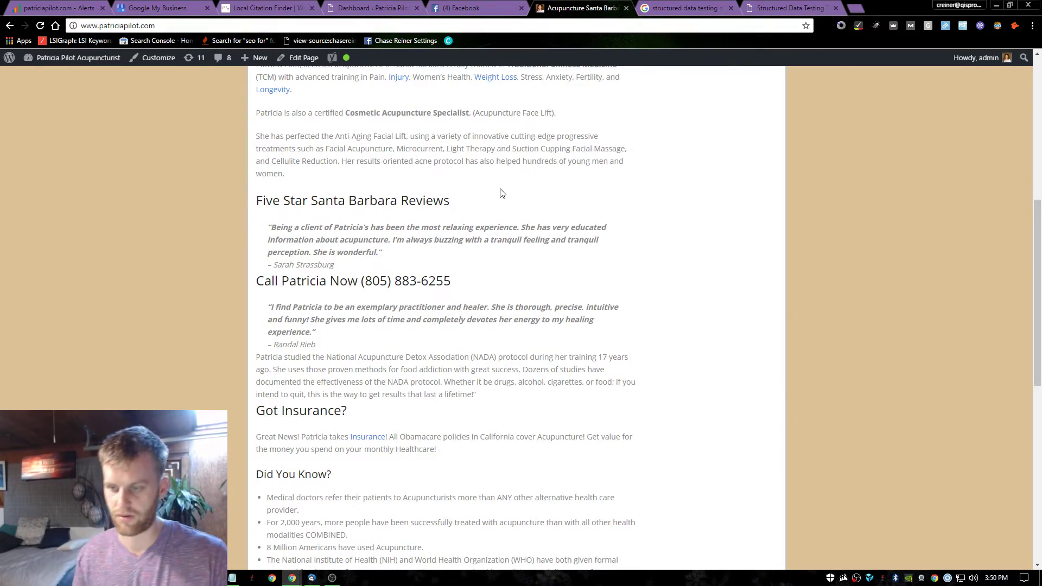
{"action": "scroll", "coordinate": [501, 193], "scroll_direction": "down", "scroll_amount": 3}
{"action": "scroll", "coordinate": [500, 244], "scroll_direction": "down", "scroll_amount": 4}
{"action": "scroll", "coordinate": [501, 336], "scroll_direction": "up", "scroll_amount": 10}
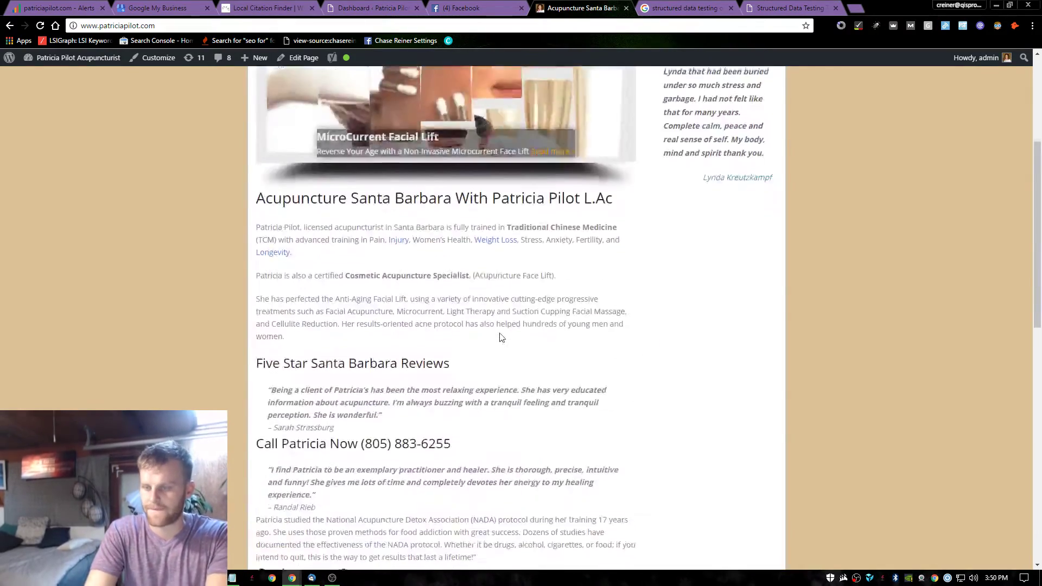
{"action": "scroll", "coordinate": [500, 337], "scroll_direction": "up", "scroll_amount": 4}
Search Google for 'call tracking metrics' in a new tab.
{"action": "left_click", "coordinate": [856, 8]}
{"action": "type", "text": "a"}
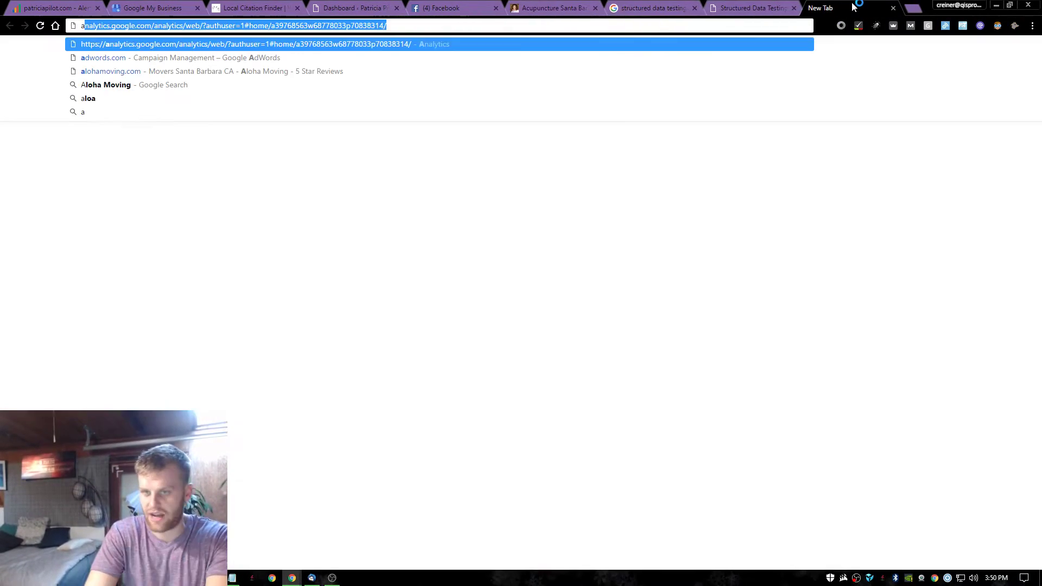
{"action": "key", "text": "ctrl+a"}
{"action": "type", "text": "call tra"}
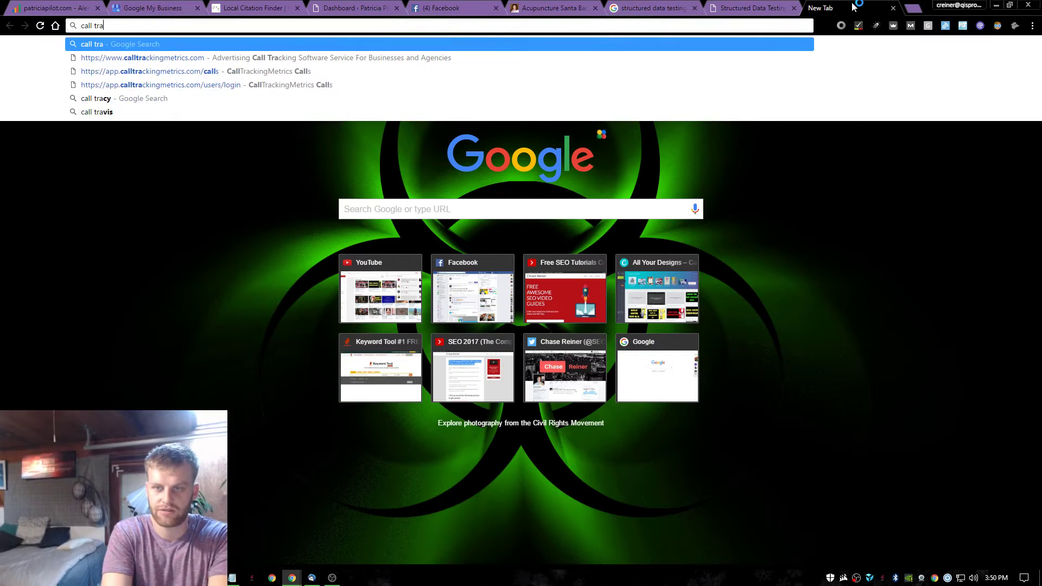
{"action": "type", "text": "cking "}
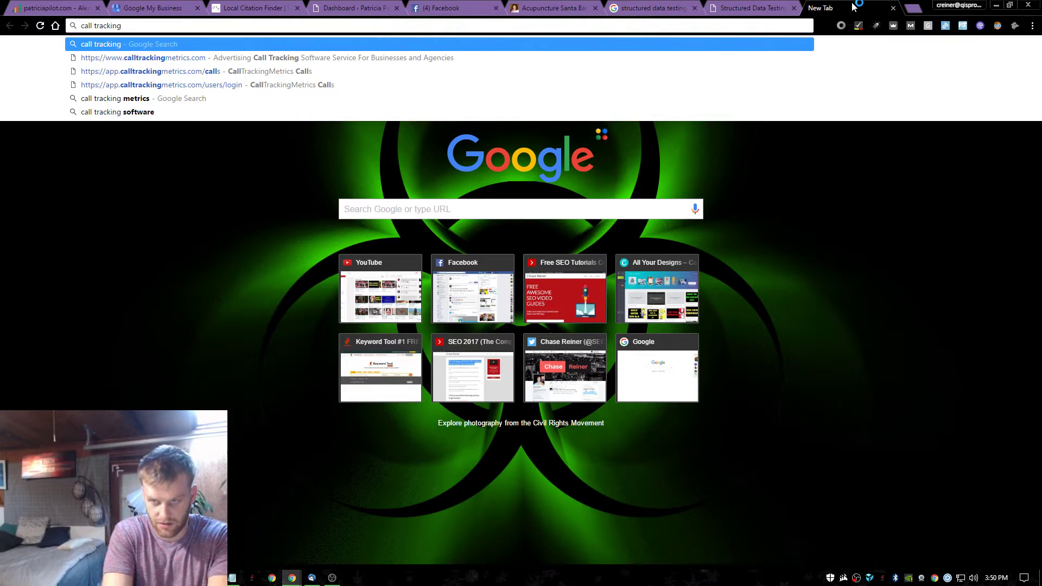
{"action": "type", "text": "metricsd"}
{"action": "key", "text": "Return"}
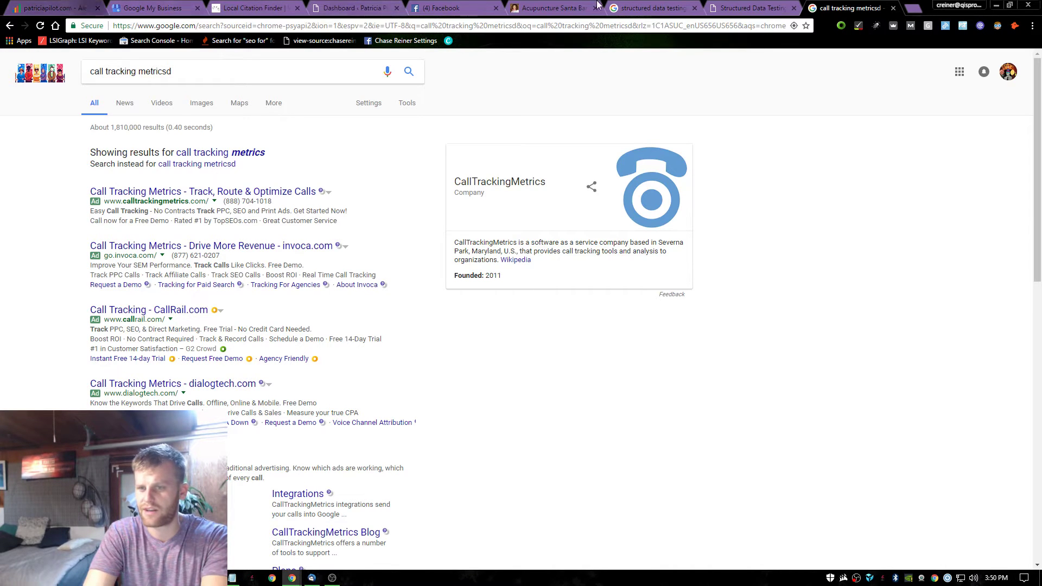
Open Google Analytics from the address bar, which shows only the new-account sign-up page.
{"action": "left_click", "coordinate": [652, 8]}
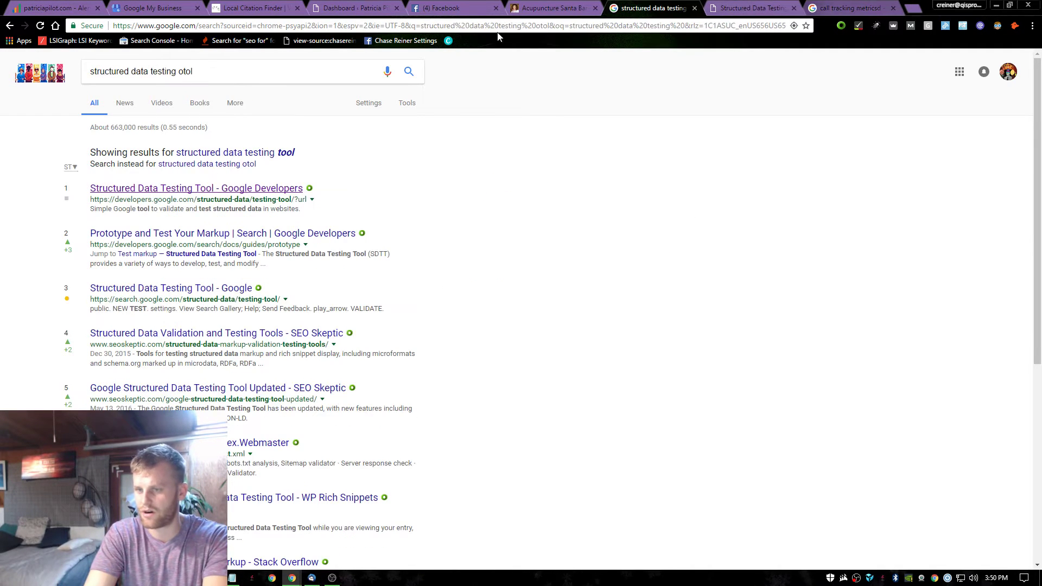
{"action": "left_click", "coordinate": [318, 27]}
{"action": "type", "text": "ana"}
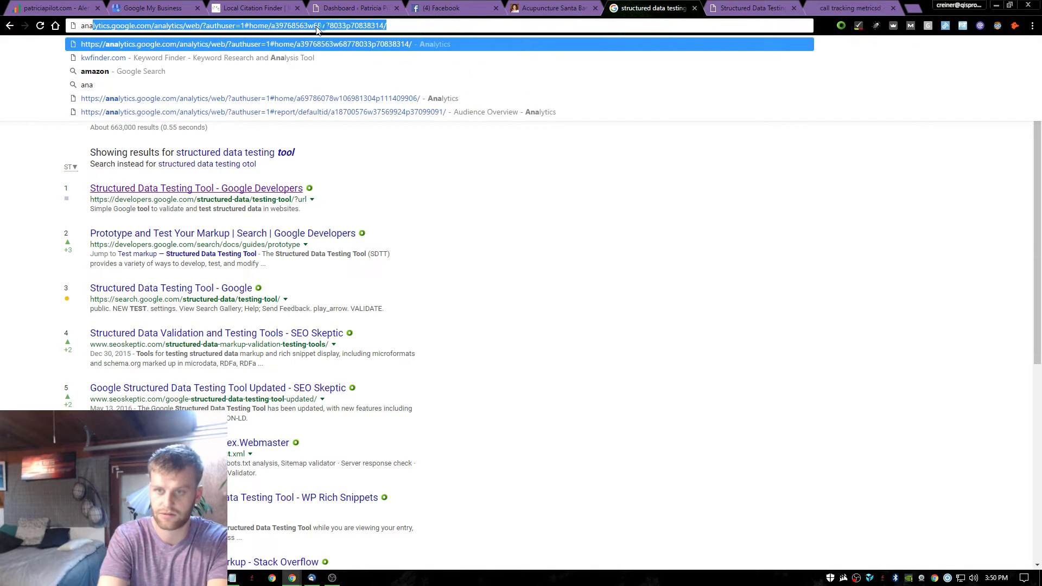
{"action": "type", "text": "'"}
{"action": "key", "text": "Return"}
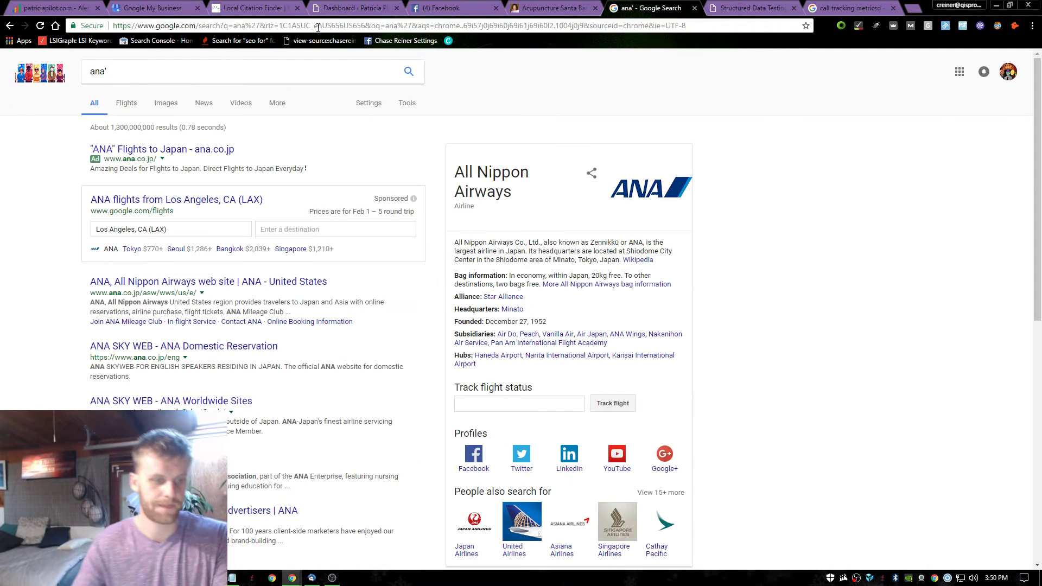
{"action": "left_click", "coordinate": [294, 27]}
{"action": "type", "text": "a"}
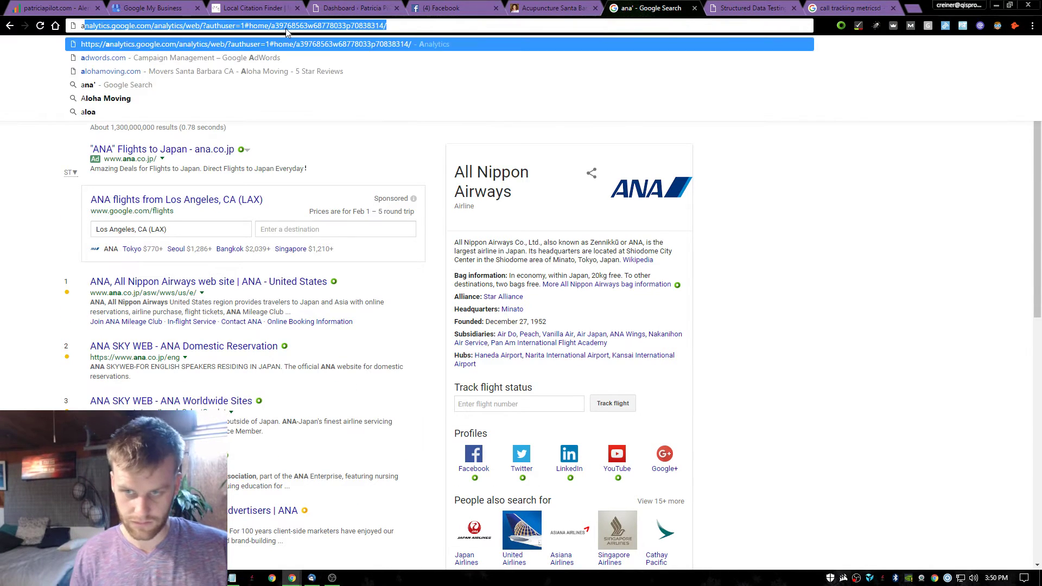
{"action": "key", "text": "Return"}
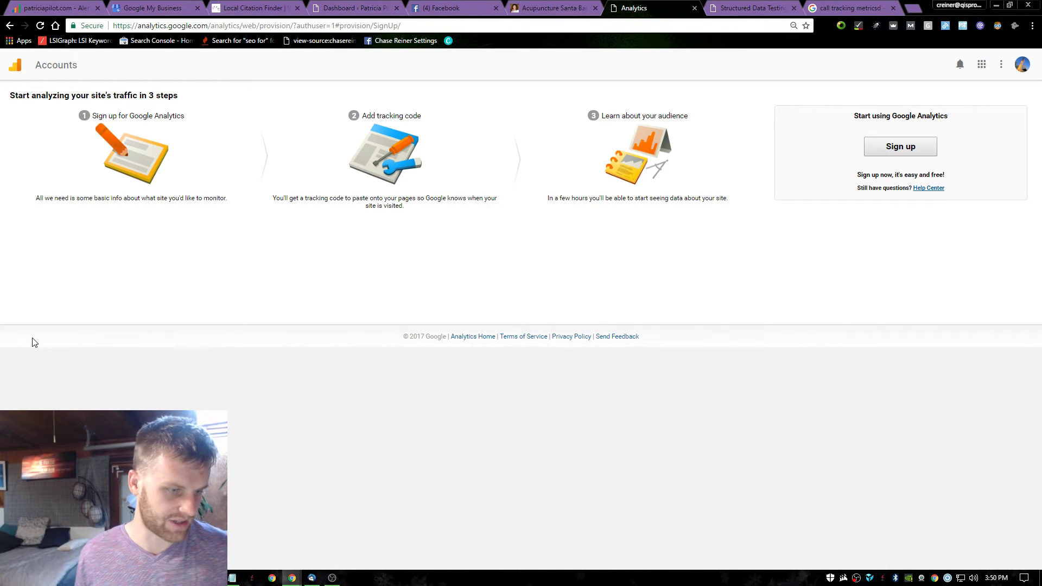
Review the Facebook, WordPress, Local Citation Finder and SEOprofiler ranking alerts tabs.
{"action": "left_click", "coordinate": [429, 8]}
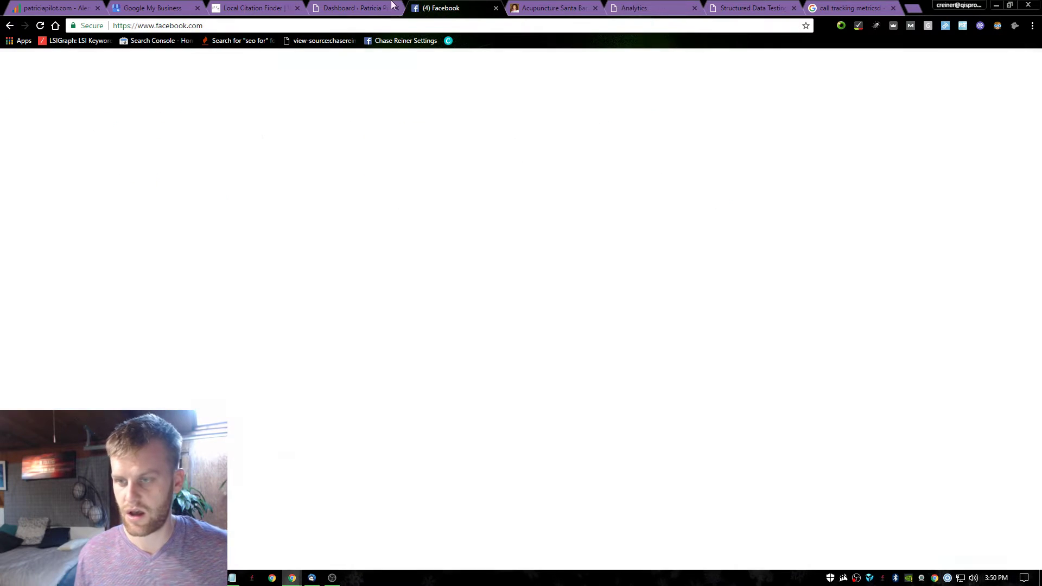
{"action": "left_click", "coordinate": [379, 7]}
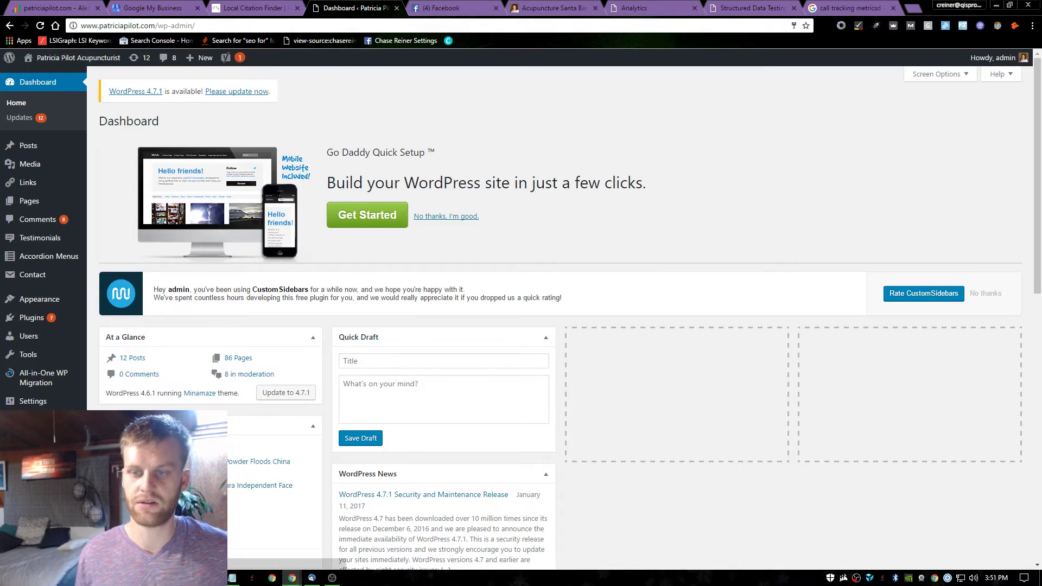
{"action": "key", "text": "ctrl+shift+Tab"}
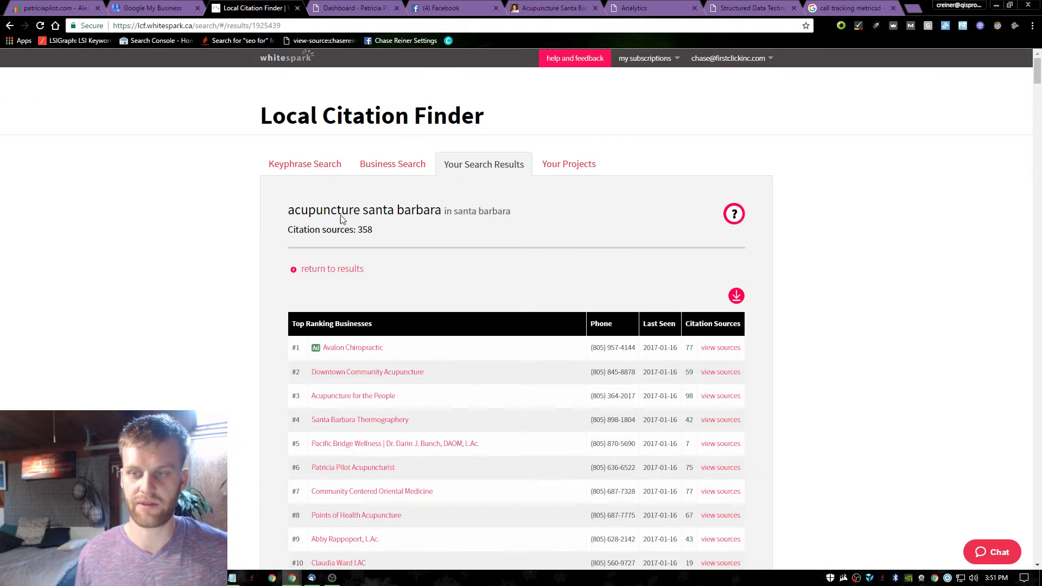
{"action": "left_click", "coordinate": [92, 6]}
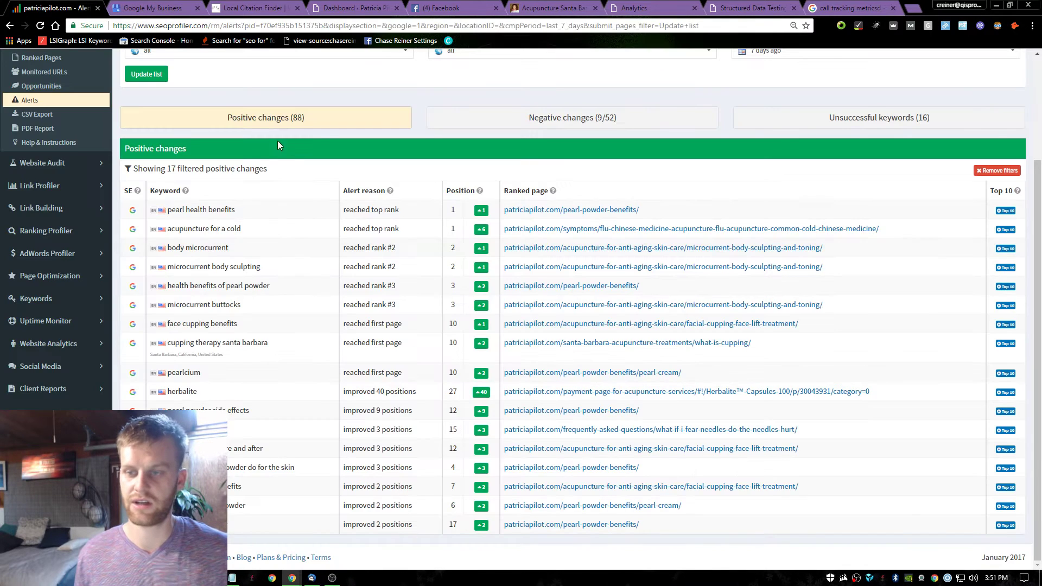
{"action": "scroll", "coordinate": [278, 145], "scroll_direction": "up", "scroll_amount": 3}
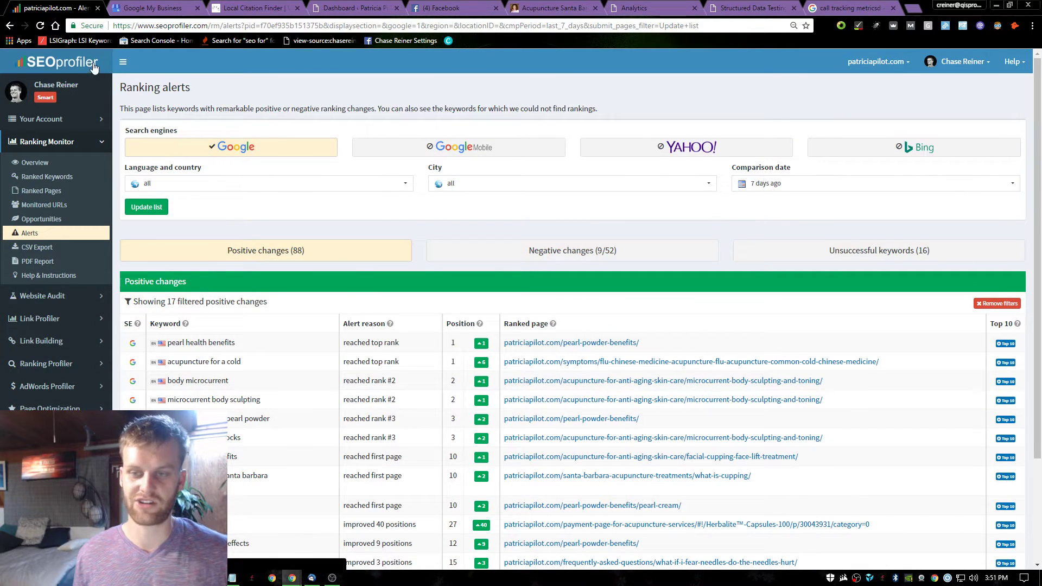
Return to the call tracking metrics results and open a result in a new tab.
{"action": "left_click", "coordinate": [749, 6]}
{"action": "left_click", "coordinate": [812, 6]}
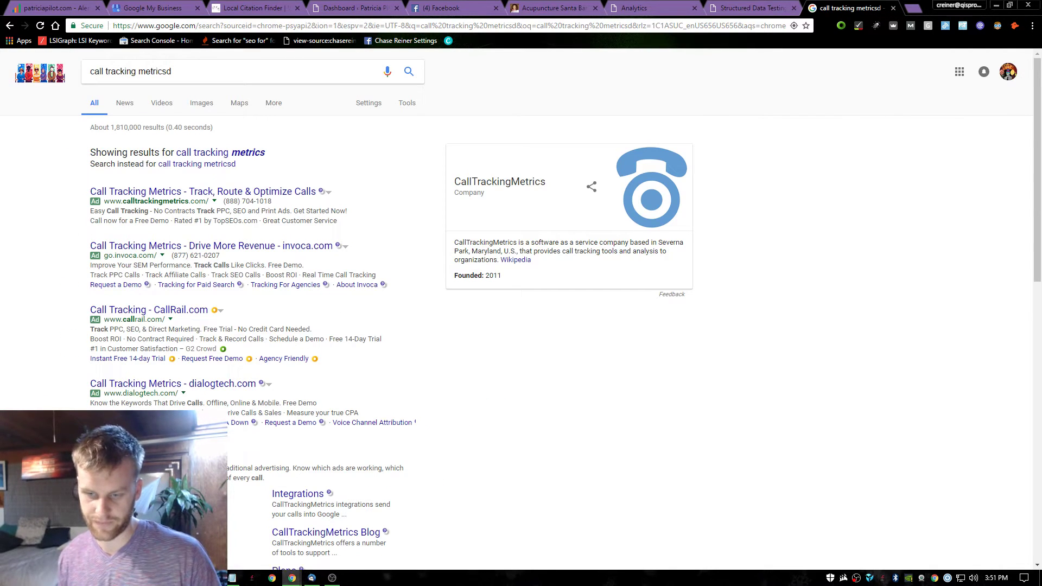
{"action": "left_click", "coordinate": [144, 449]}
In Google Analytics, switch to a different signed-in Google account.
{"action": "left_click", "coordinate": [689, 6]}
{"action": "left_click", "coordinate": [581, 8]}
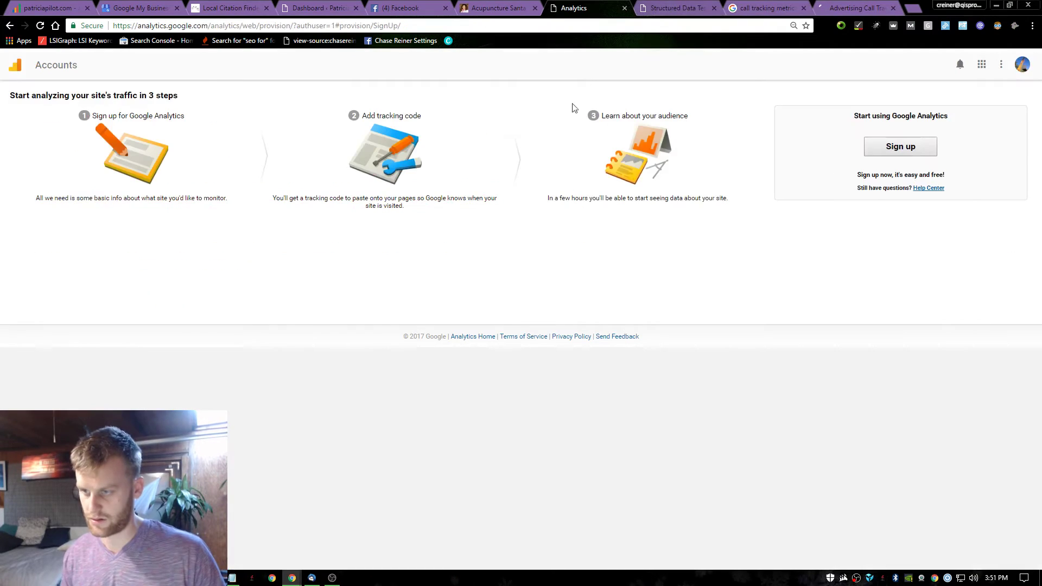
{"action": "left_click", "coordinate": [1023, 65]}
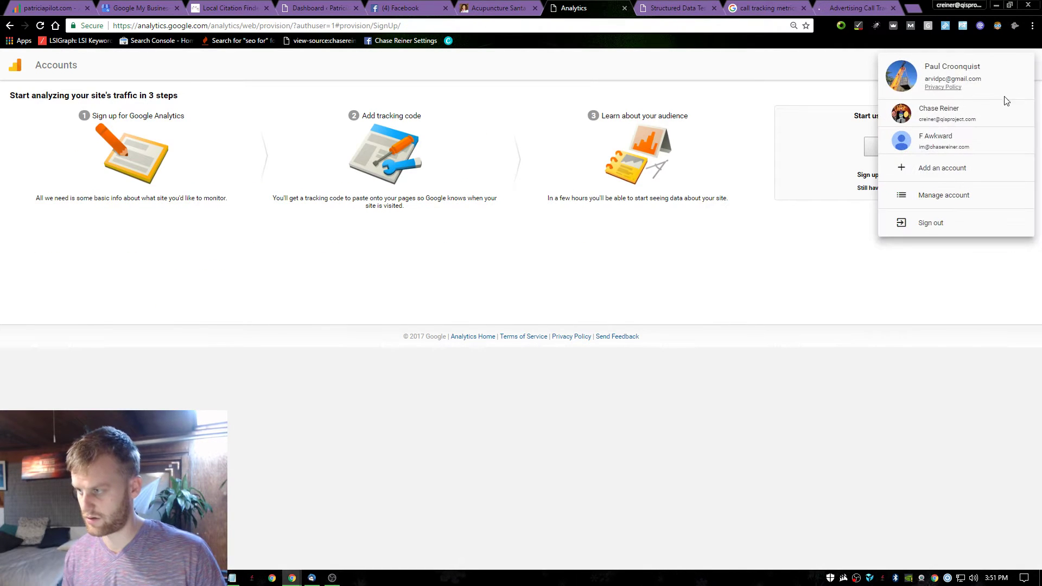
{"action": "left_click", "coordinate": [971, 116]}
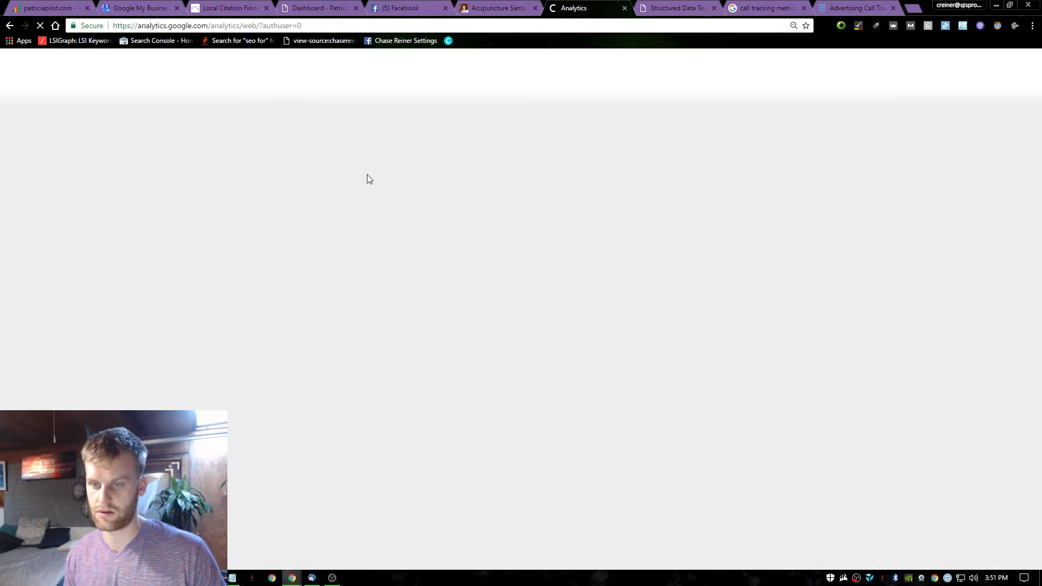
Search the page for 'patrei' to find the Patricia site, then switch to another Google account.
{"action": "key", "text": "ctrl+f"}
{"action": "type", "text": "p"}
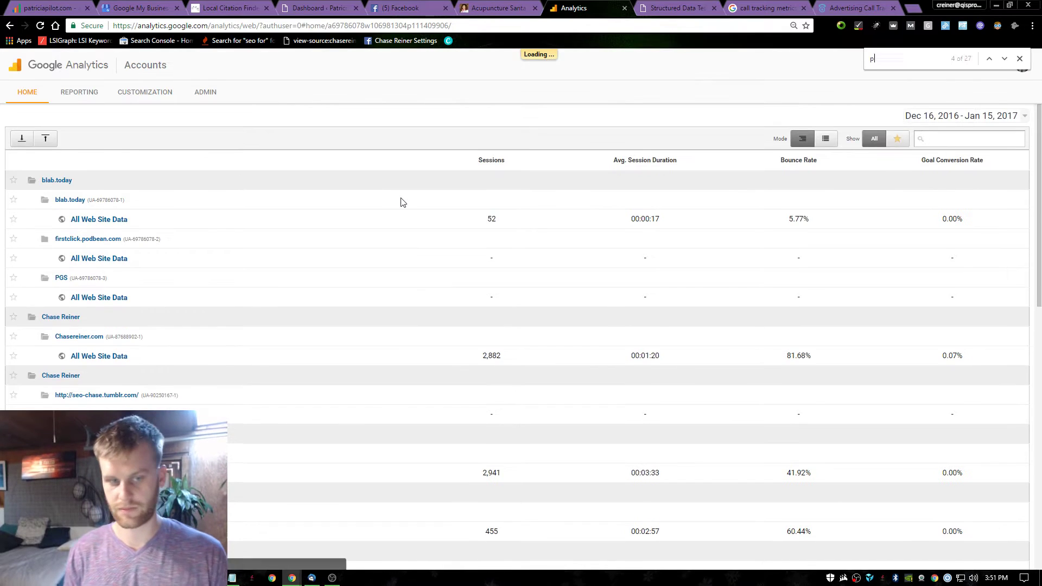
{"action": "type", "text": "atrei"}
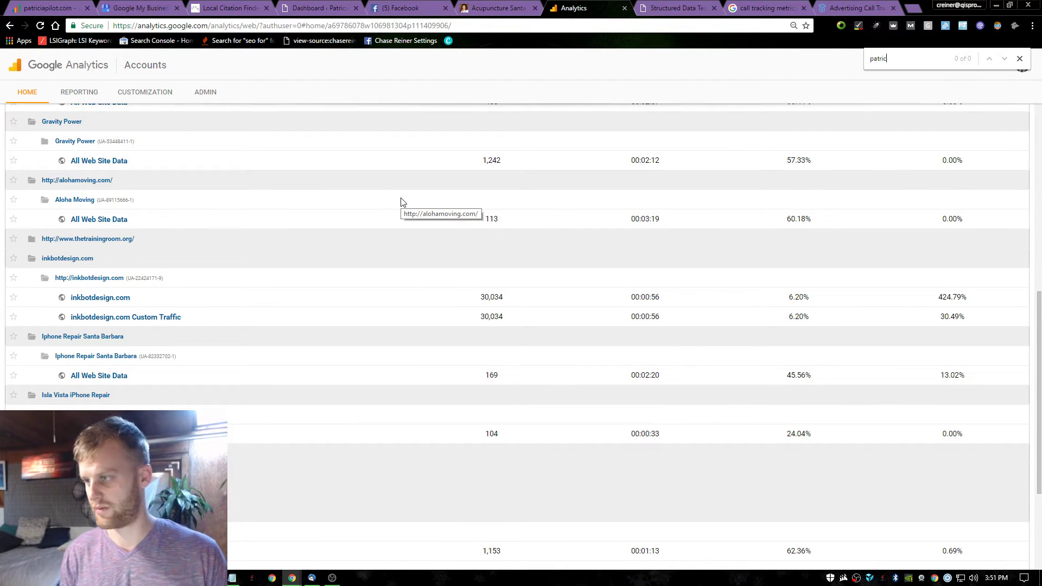
{"action": "scroll", "coordinate": [171, 338], "scroll_direction": "down", "scroll_amount": 3}
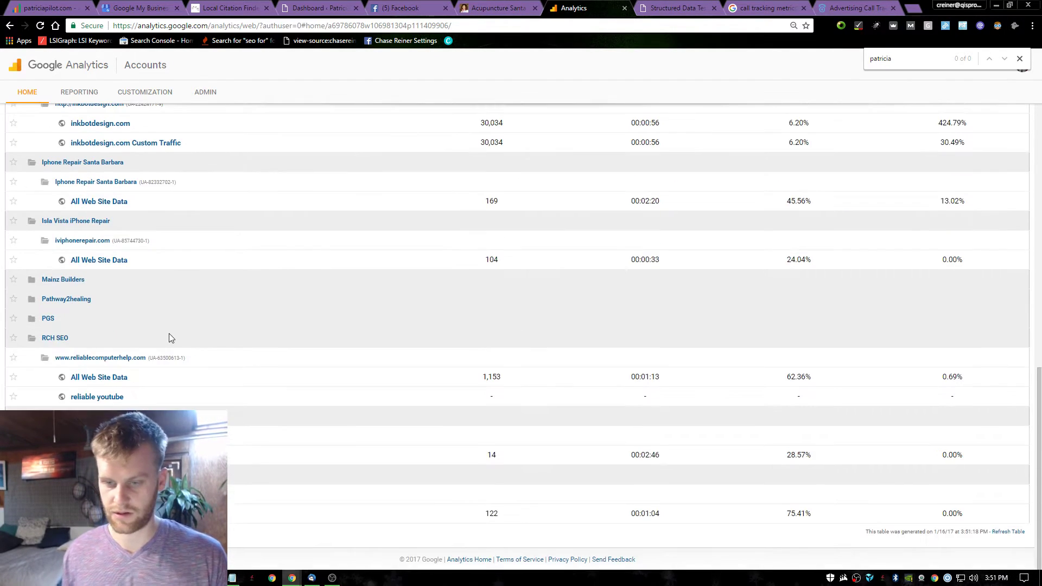
{"action": "scroll", "coordinate": [259, 411], "scroll_direction": "up", "scroll_amount": 4}
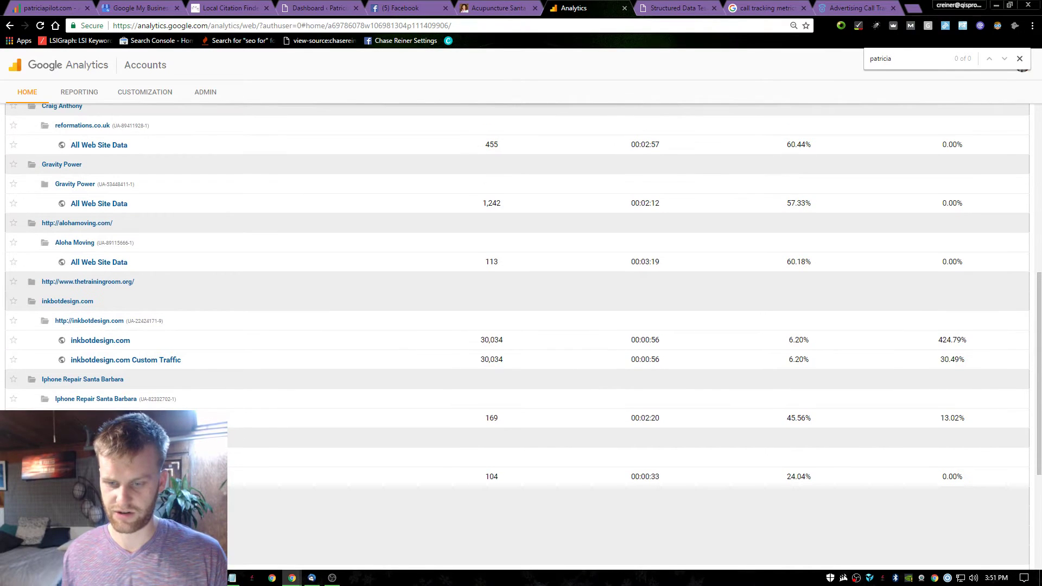
{"action": "scroll", "coordinate": [521, 337], "scroll_direction": "up", "scroll_amount": 1}
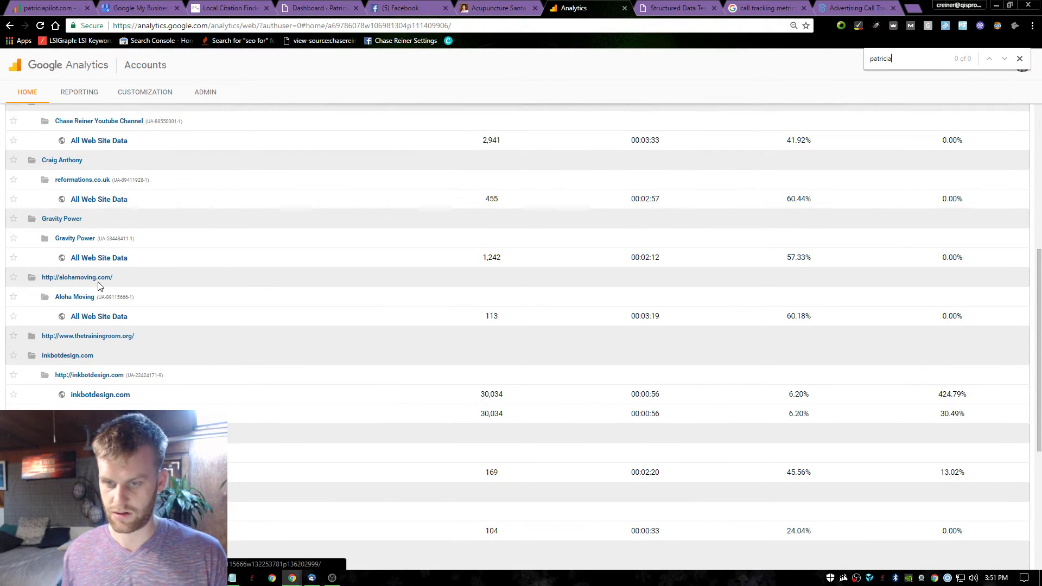
{"action": "scroll", "coordinate": [140, 289], "scroll_direction": "up", "scroll_amount": 6}
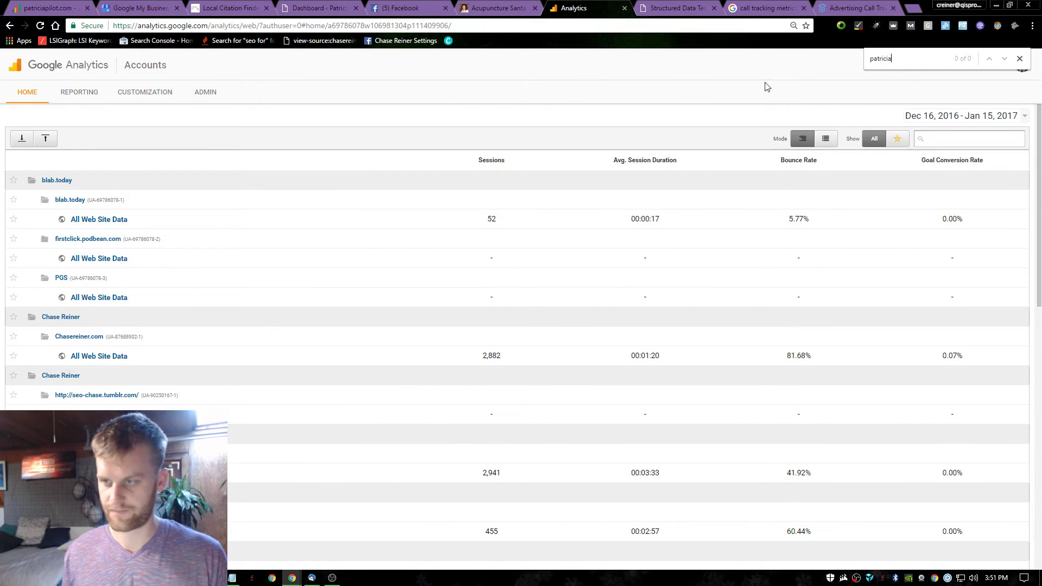
{"action": "left_click", "coordinate": [1020, 60]}
{"action": "left_click", "coordinate": [1022, 65]}
{"action": "left_click", "coordinate": [952, 136]}
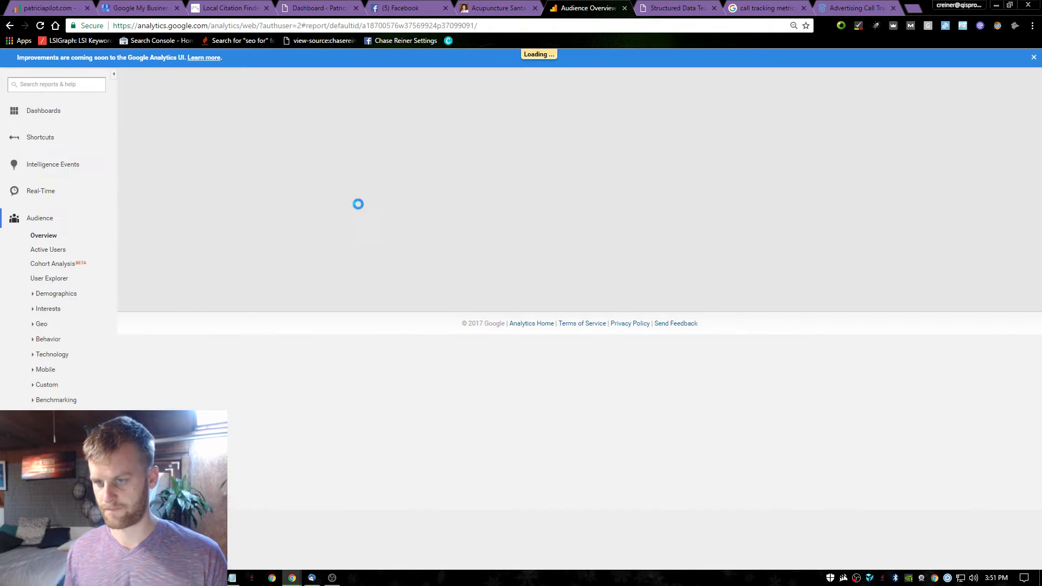
Add the Converters segment to the Audience Overview report.
{"action": "scroll", "coordinate": [183, 266], "scroll_direction": "down", "scroll_amount": 3}
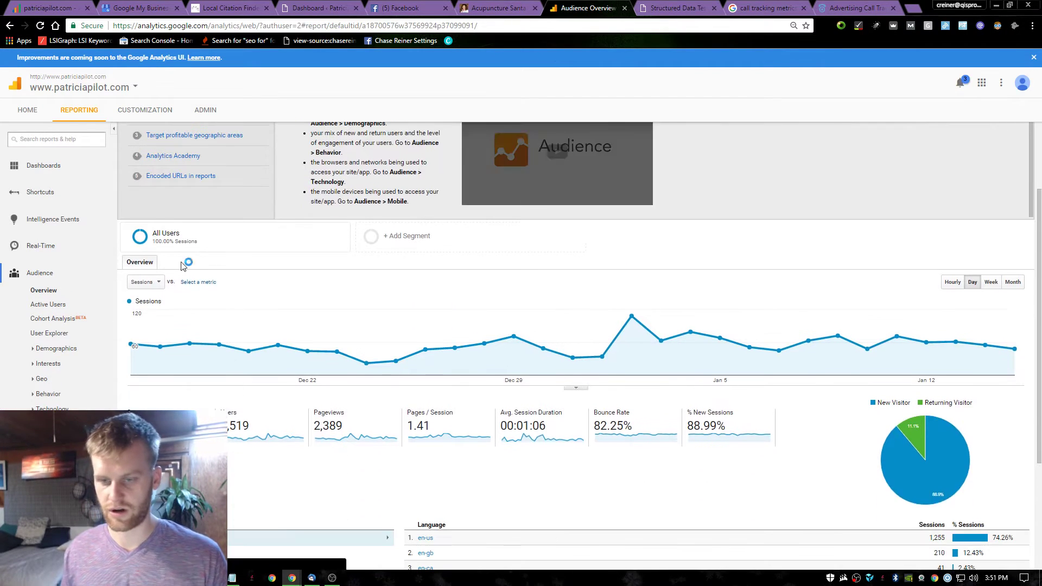
{"action": "left_click", "coordinate": [437, 249]}
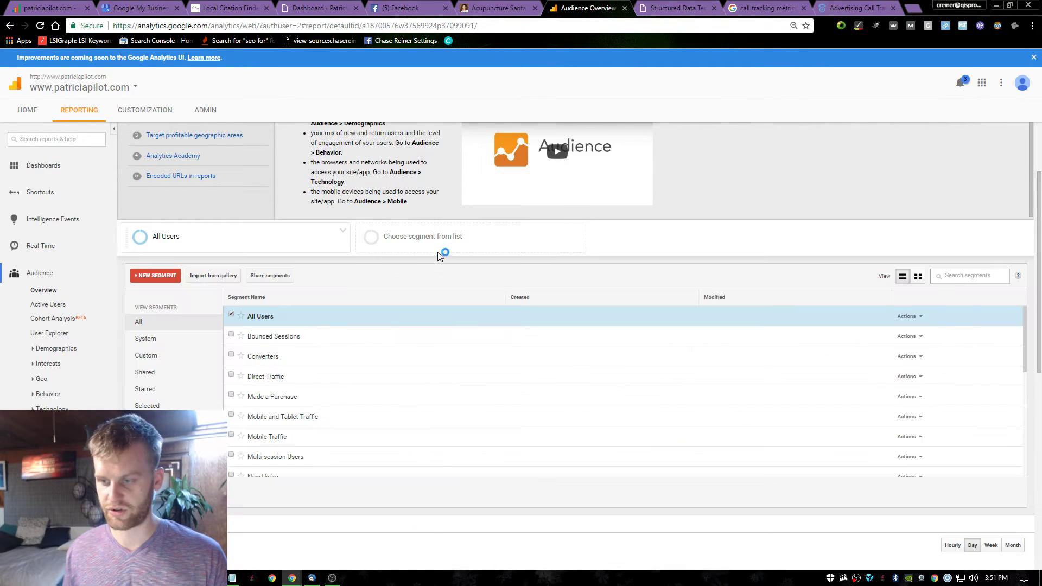
{"action": "left_click", "coordinate": [263, 356]}
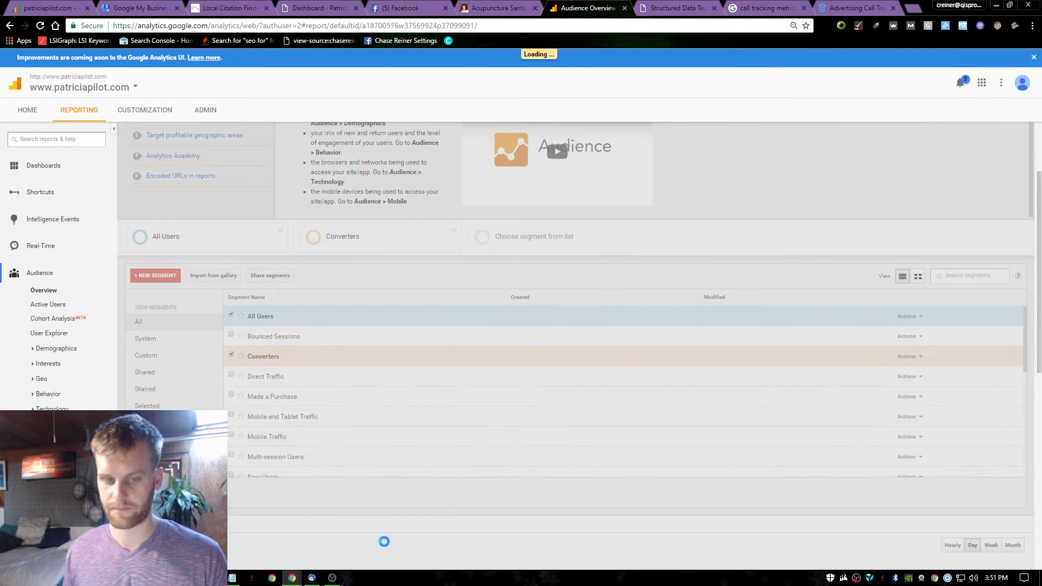
Check the property and view list without changing it, then scroll through the report.
{"action": "scroll", "coordinate": [776, 352], "scroll_direction": "down", "scroll_amount": 3}
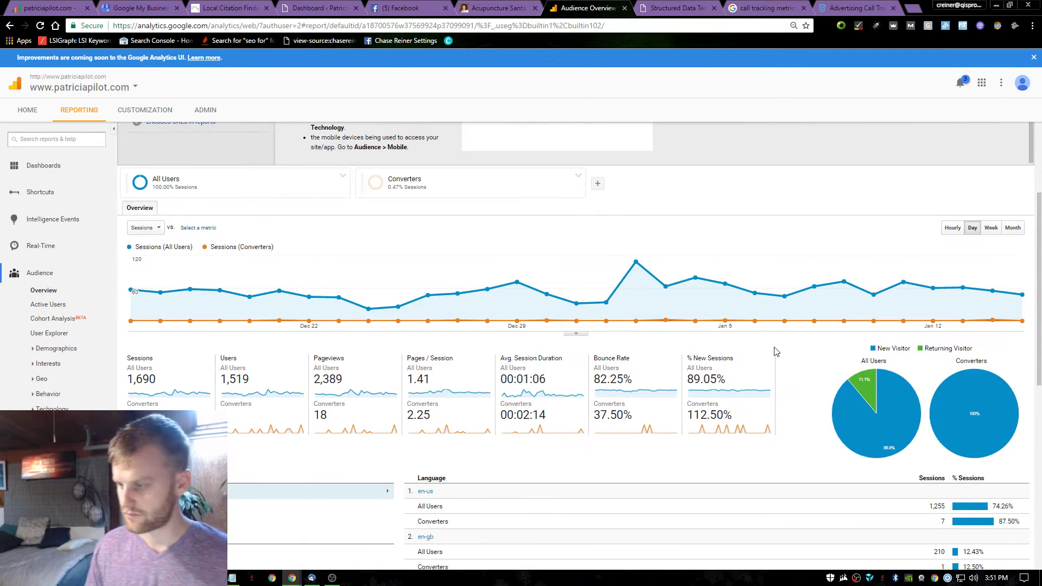
{"action": "scroll", "coordinate": [304, 299], "scroll_direction": "up", "scroll_amount": 3}
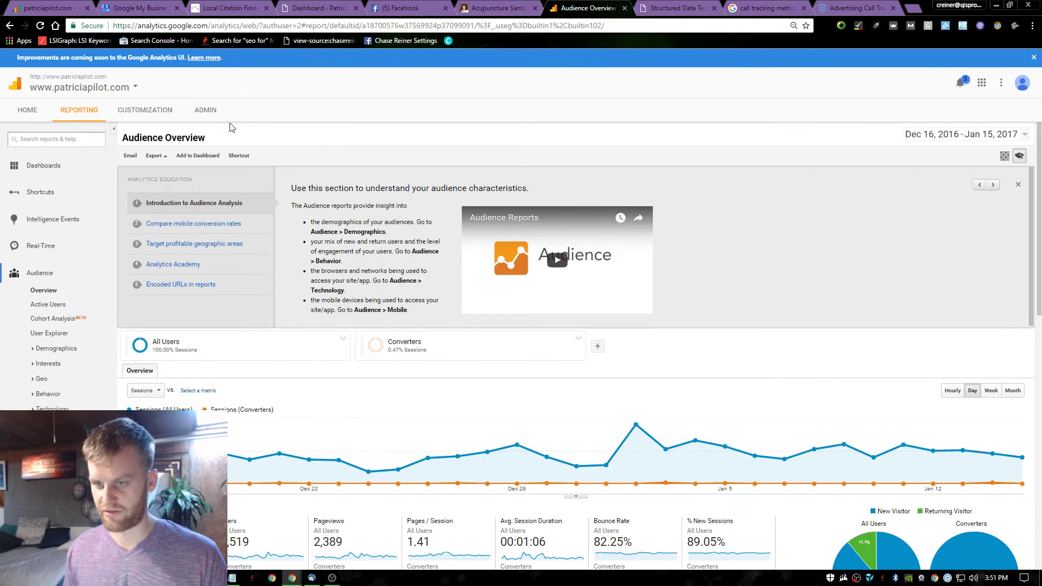
{"action": "left_click", "coordinate": [106, 95]}
{"action": "left_click", "coordinate": [470, 126]}
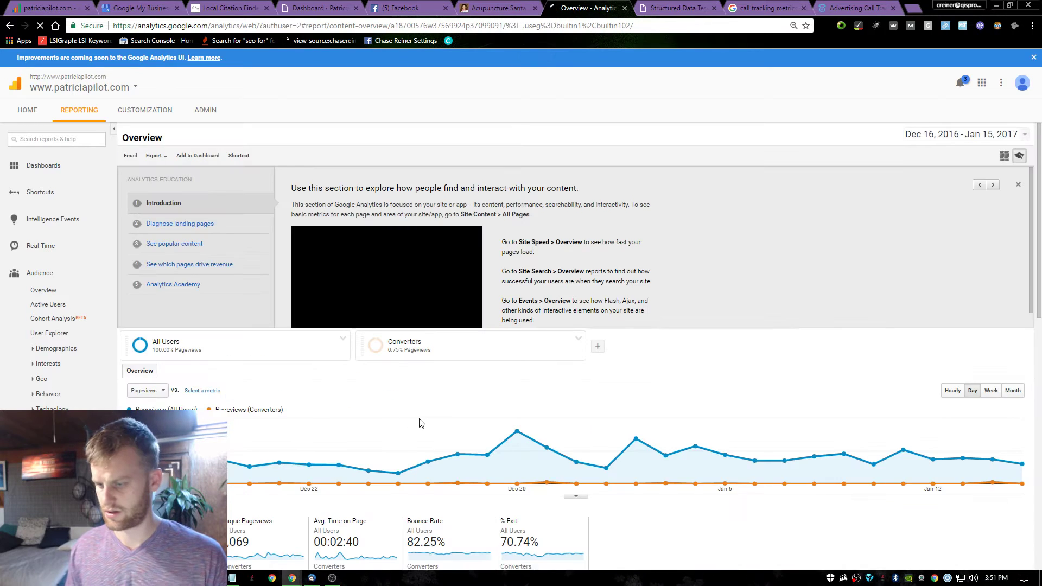
{"action": "scroll", "coordinate": [455, 425], "scroll_direction": "down", "scroll_amount": 3}
{"action": "scroll", "coordinate": [232, 421], "scroll_direction": "down", "scroll_amount": 2}
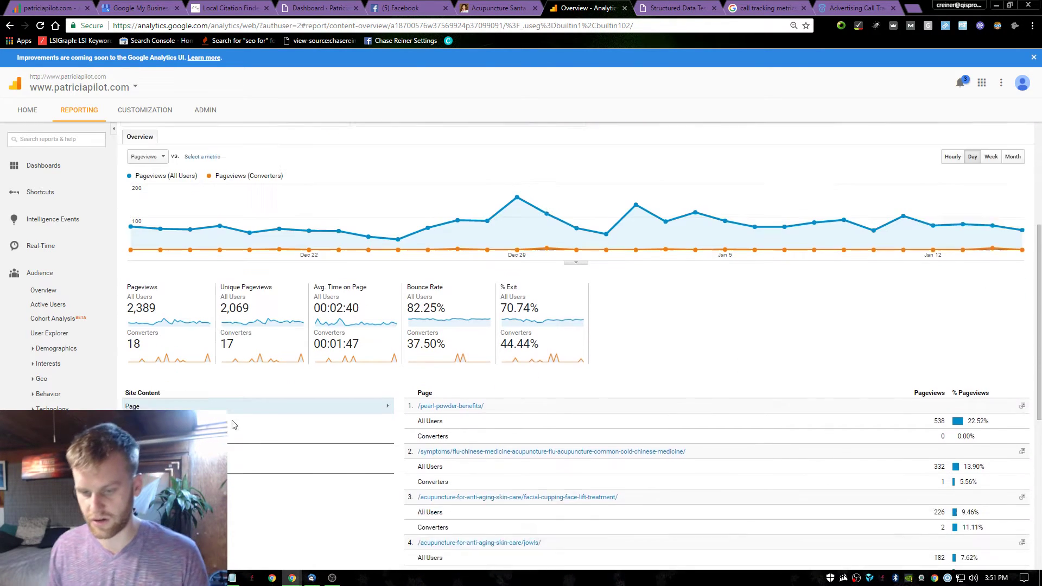
{"action": "scroll", "coordinate": [454, 362], "scroll_direction": "down", "scroll_amount": 1}
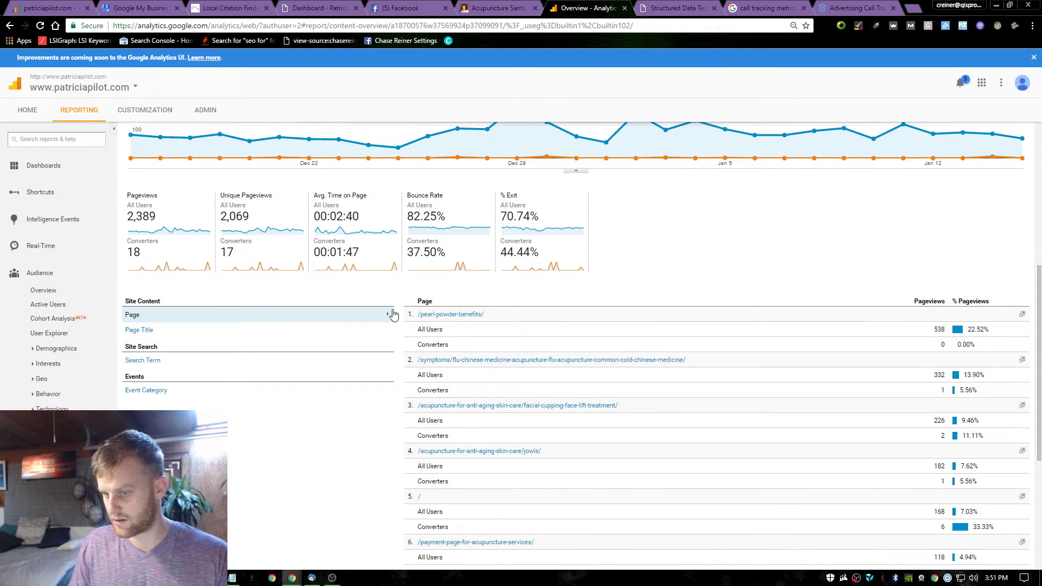
{"action": "scroll", "coordinate": [58, 271], "scroll_direction": "down", "scroll_amount": 2}
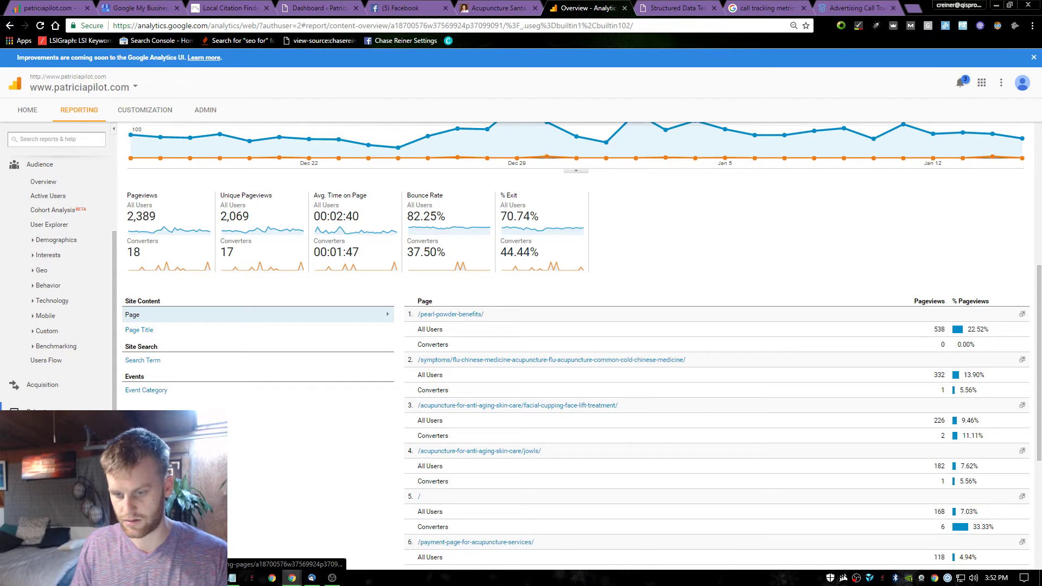
Browse Landing Pages and All Pages, then open Goals Overview showing 11 completions worth $110.00.
{"action": "left_click", "coordinate": [52, 498]}
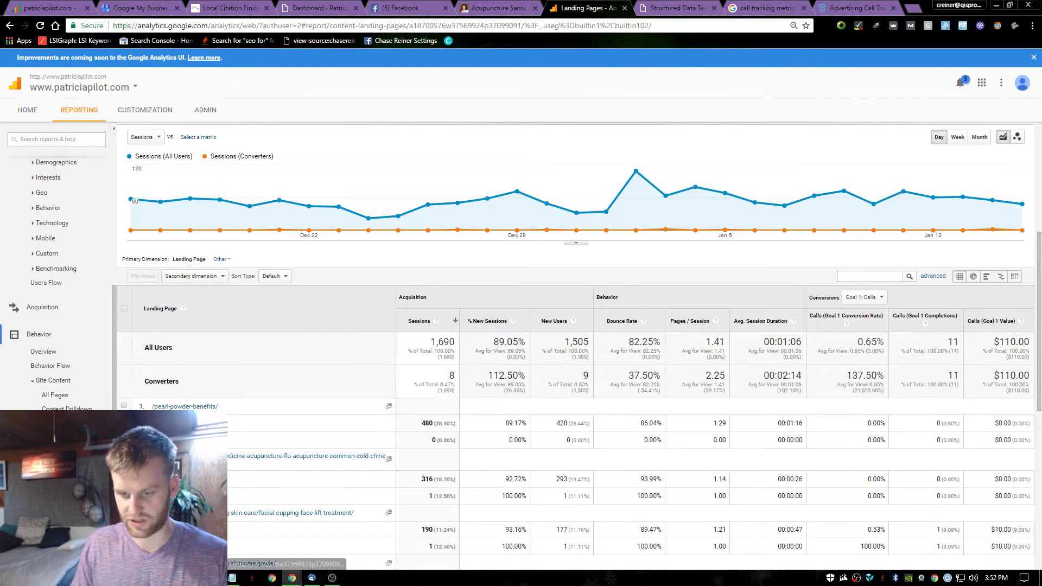
{"action": "left_click", "coordinate": [55, 396]}
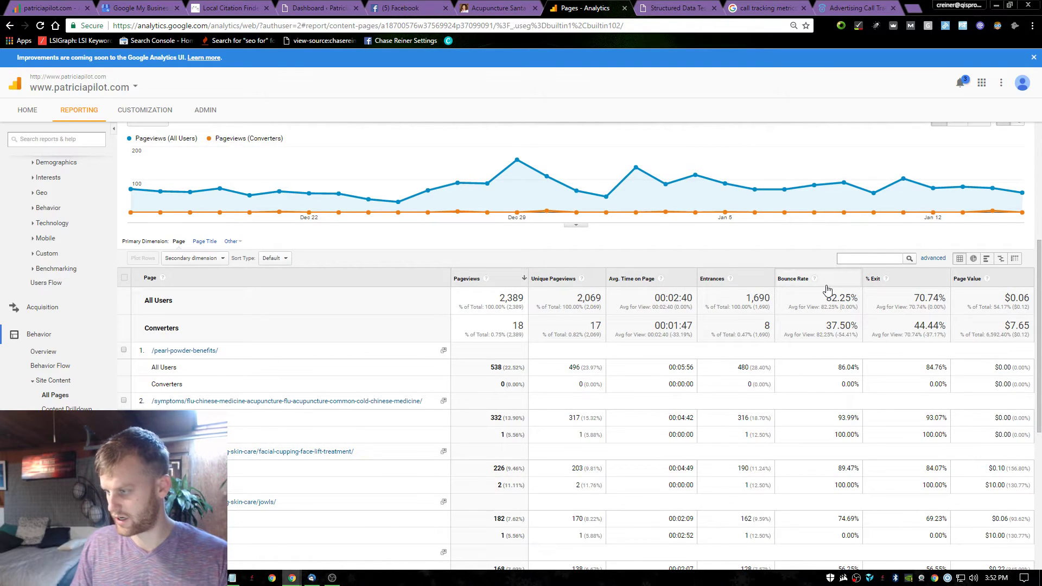
{"action": "scroll", "coordinate": [60, 272], "scroll_direction": "down", "scroll_amount": 1}
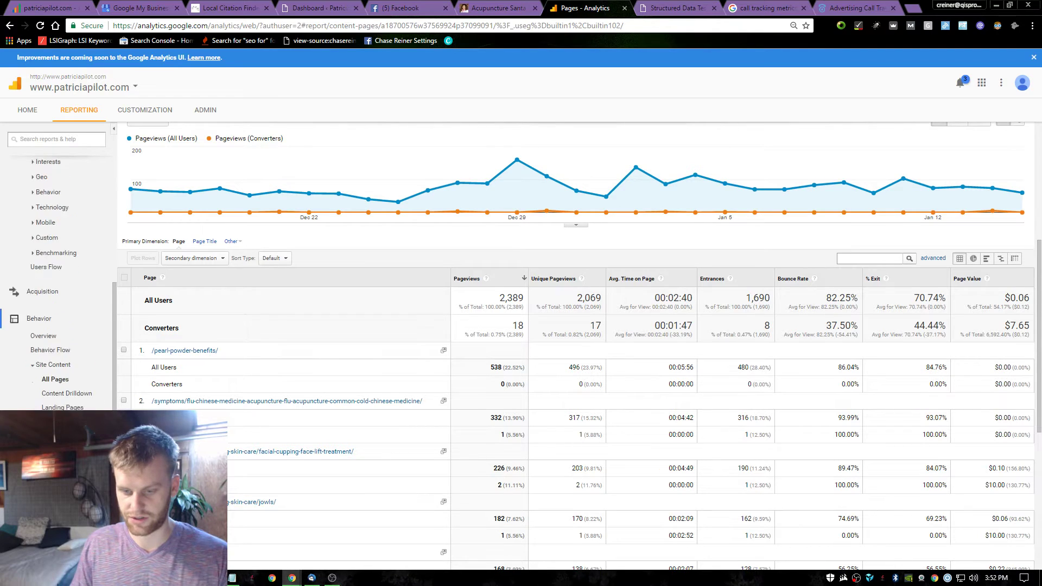
{"action": "left_click", "coordinate": [43, 508]}
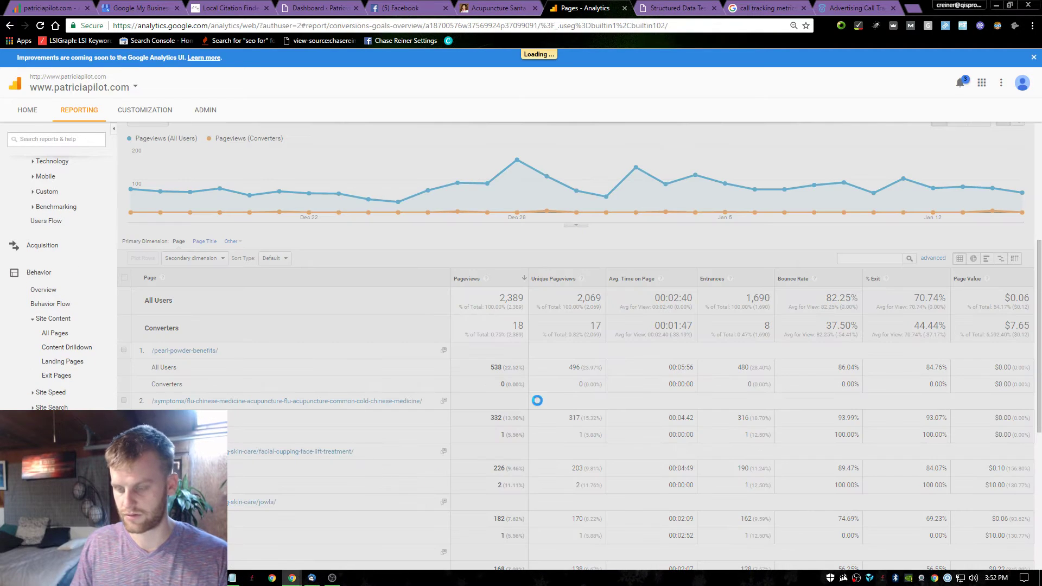
{"action": "scroll", "coordinate": [637, 389], "scroll_direction": "down", "scroll_amount": 6}
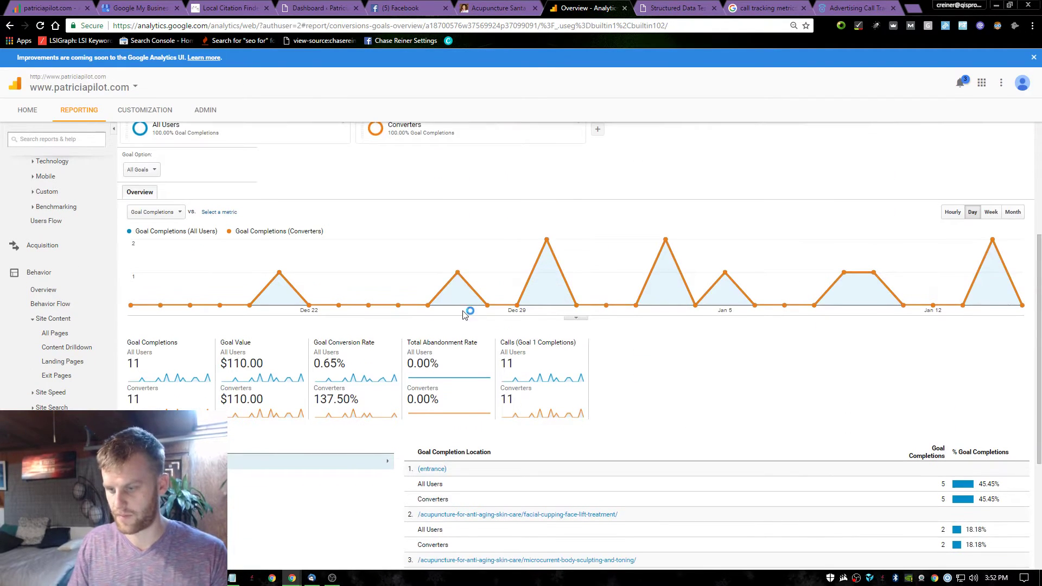
{"action": "scroll", "coordinate": [521, 375], "scroll_direction": "down", "scroll_amount": 1}
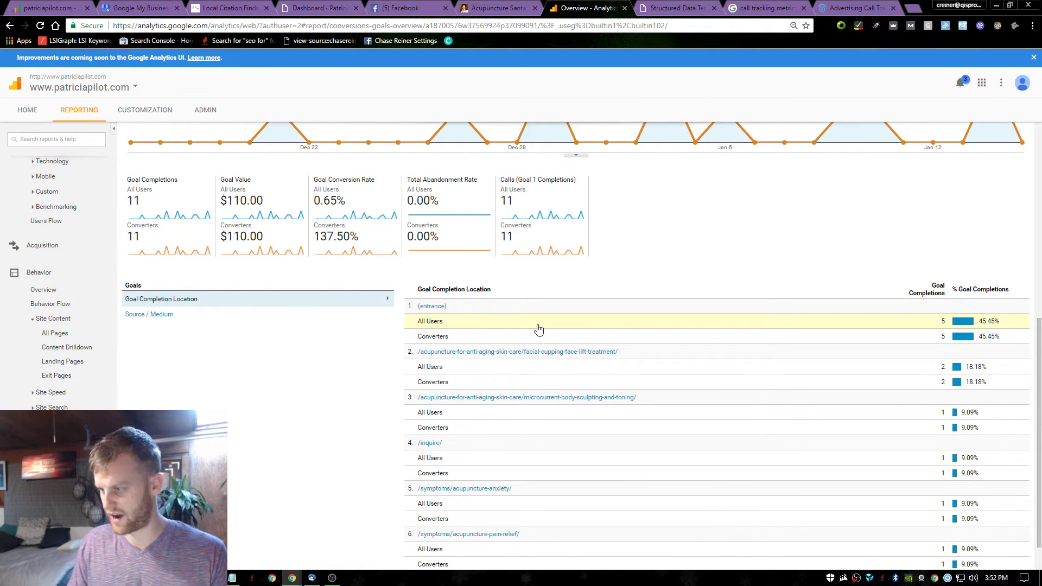
{"action": "scroll", "coordinate": [497, 344], "scroll_direction": "down", "scroll_amount": 1}
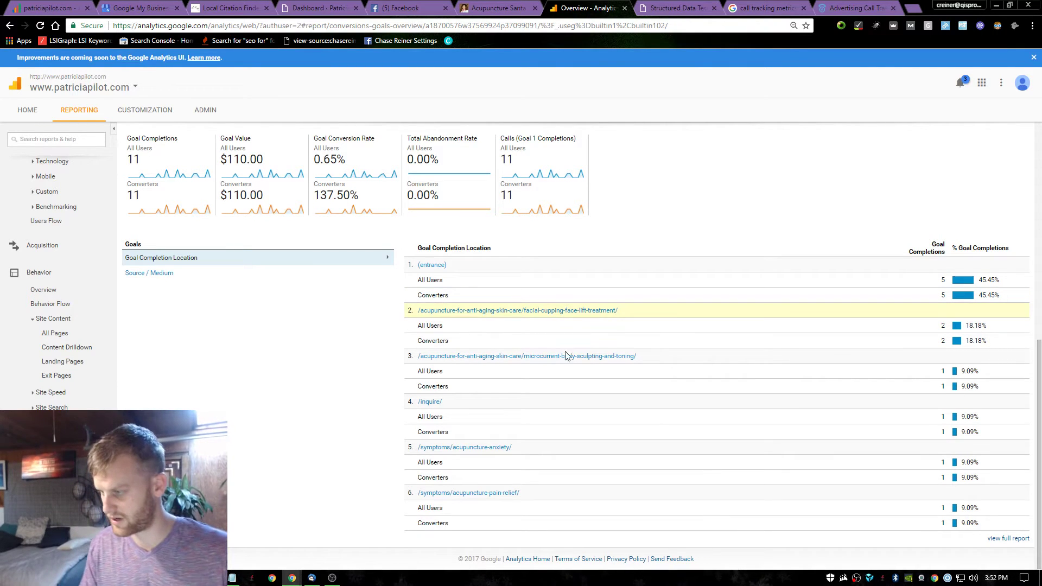
Sign in to CallTrackingMetrics with the saved account e-mail and password and review the 14-call log.
{"action": "key", "text": "ctrl+9"}
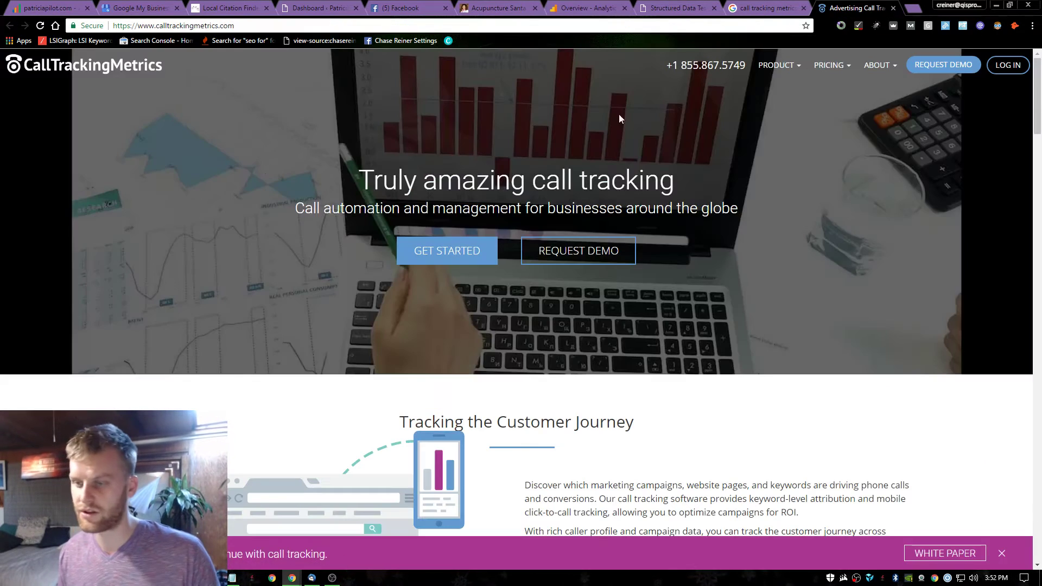
{"action": "key", "text": "F5"}
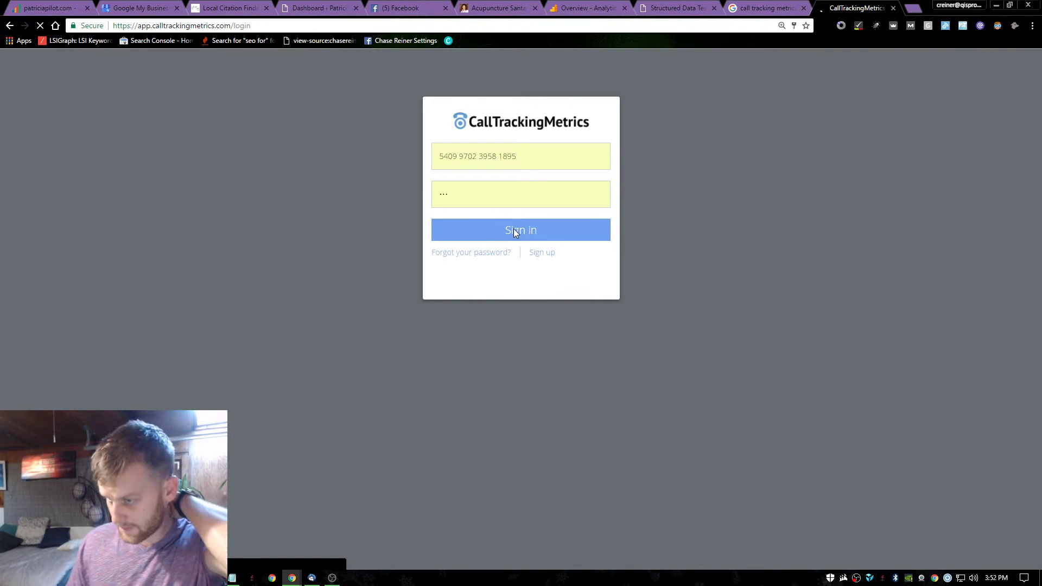
{"action": "left_click", "coordinate": [547, 163]}
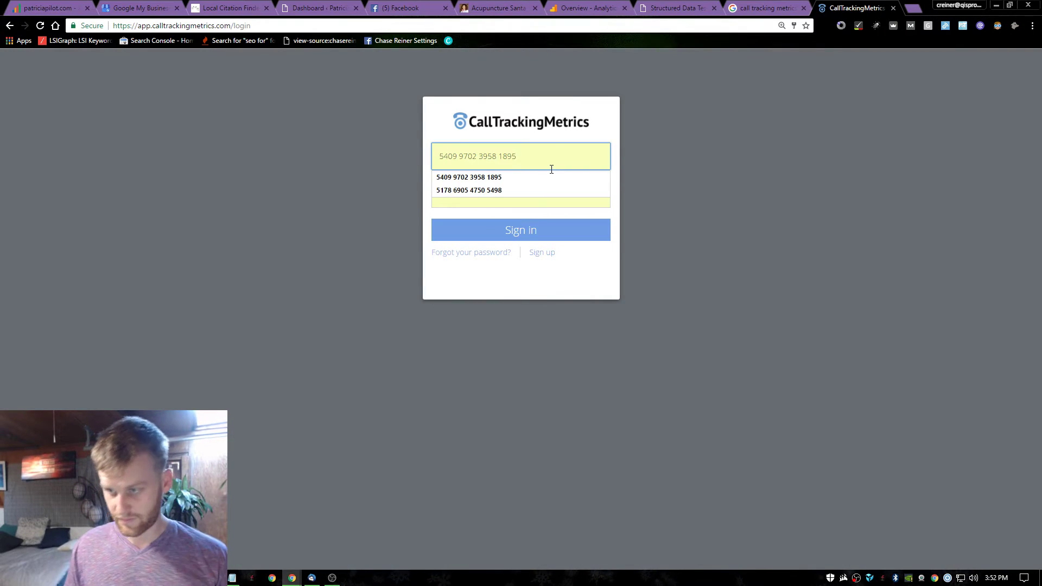
{"action": "key", "text": "ctrl+a"}
{"action": "key", "text": "Down"}
{"action": "key", "text": "Tab"}
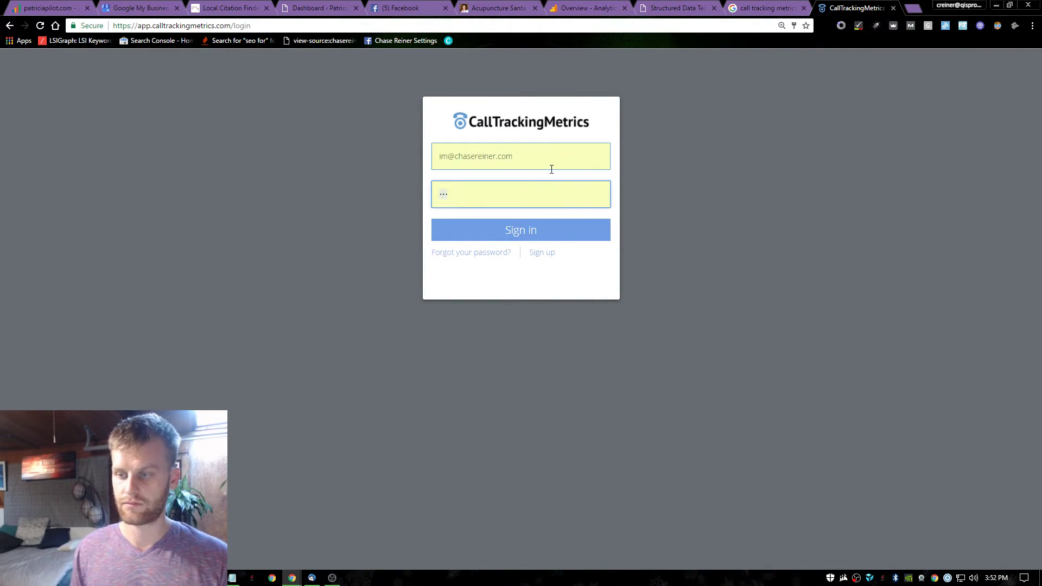
{"action": "type", "text": "•••"}
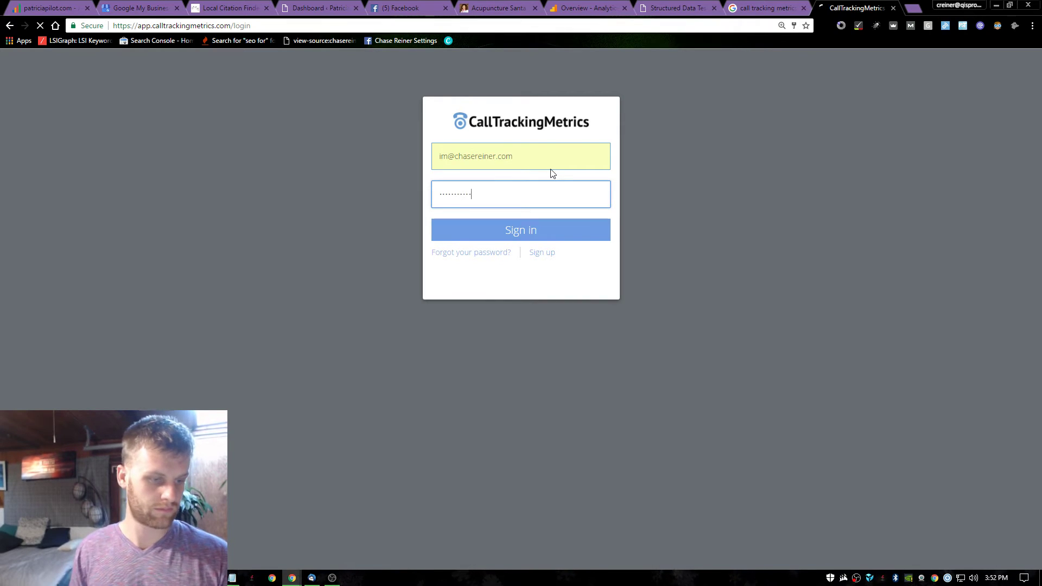
{"action": "key", "text": "Return"}
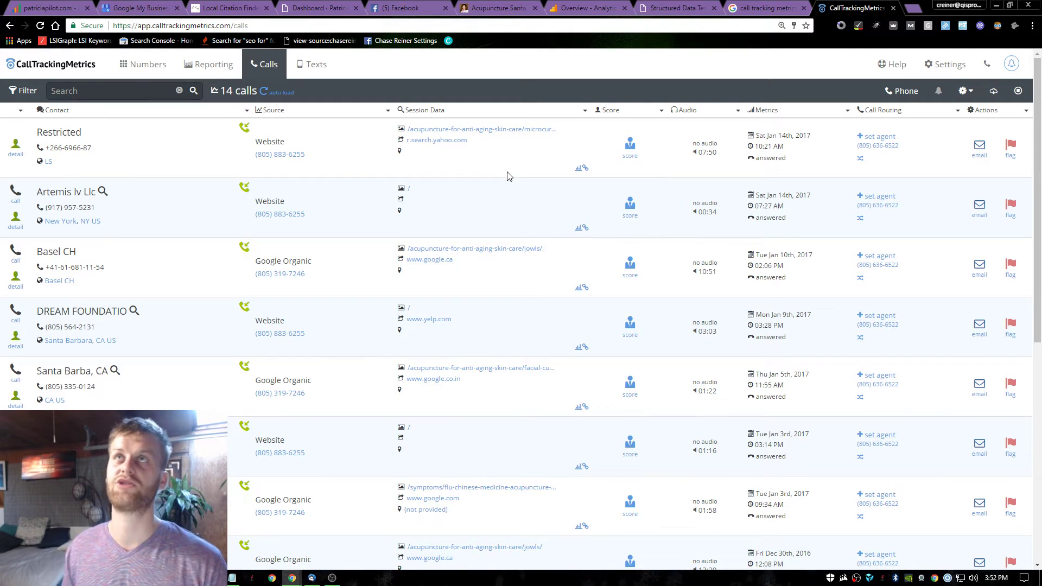
{"action": "scroll", "coordinate": [495, 186], "scroll_direction": "down", "scroll_amount": 1}
{"action": "scroll", "coordinate": [494, 163], "scroll_direction": "up", "scroll_amount": 1}
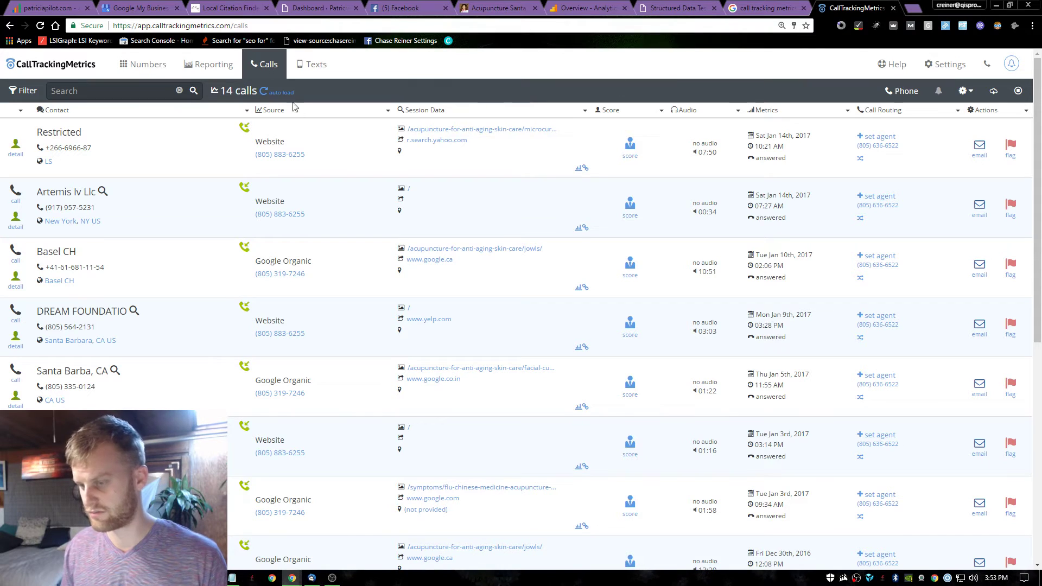
Open Call Reports from the CallTrackingMetrics Reporting menu.
{"action": "left_click", "coordinate": [232, 78]}
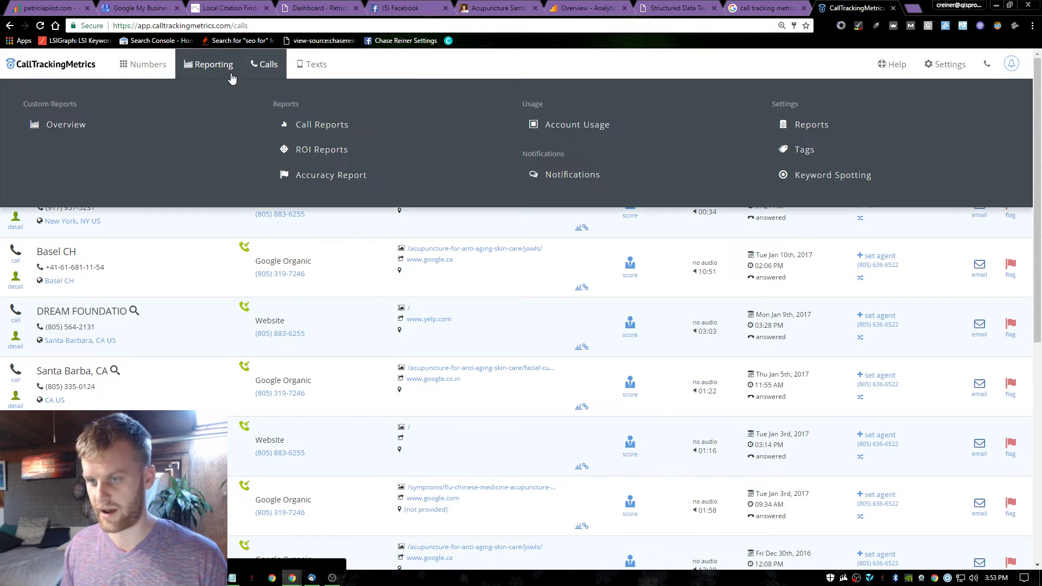
{"action": "left_click", "coordinate": [320, 124]}
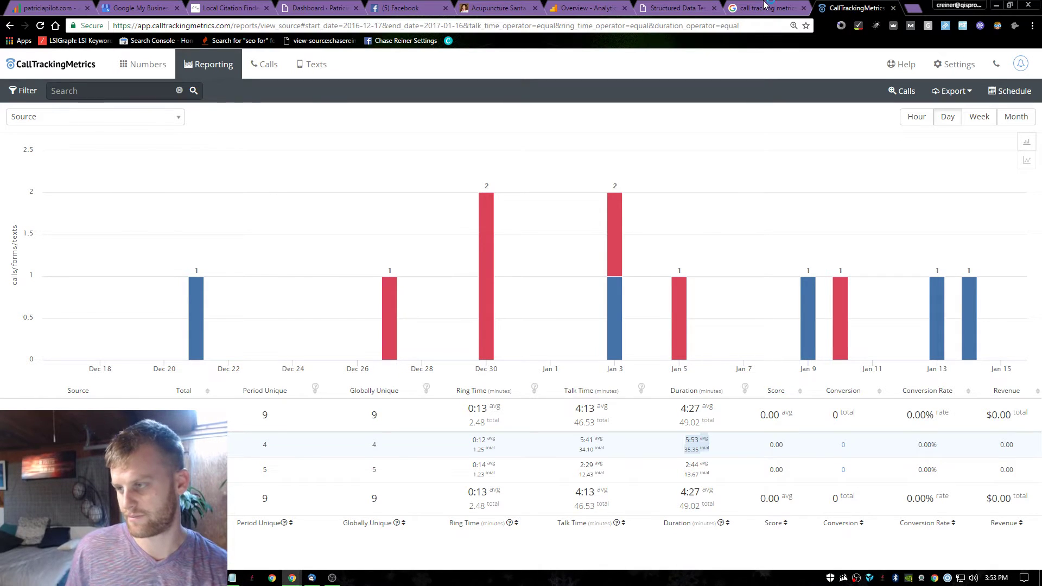
Close the CallTrackingMetrics and Structured Data Testing tabs, returning to the Analytics Goals Overview.
{"action": "key", "text": "ctrl+w"}
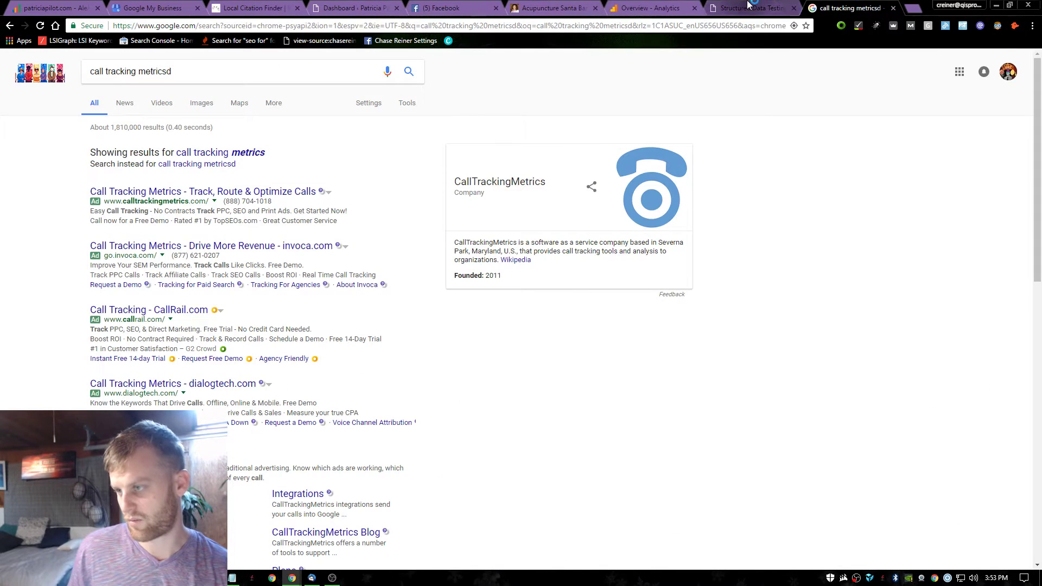
{"action": "left_click", "coordinate": [748, 4]}
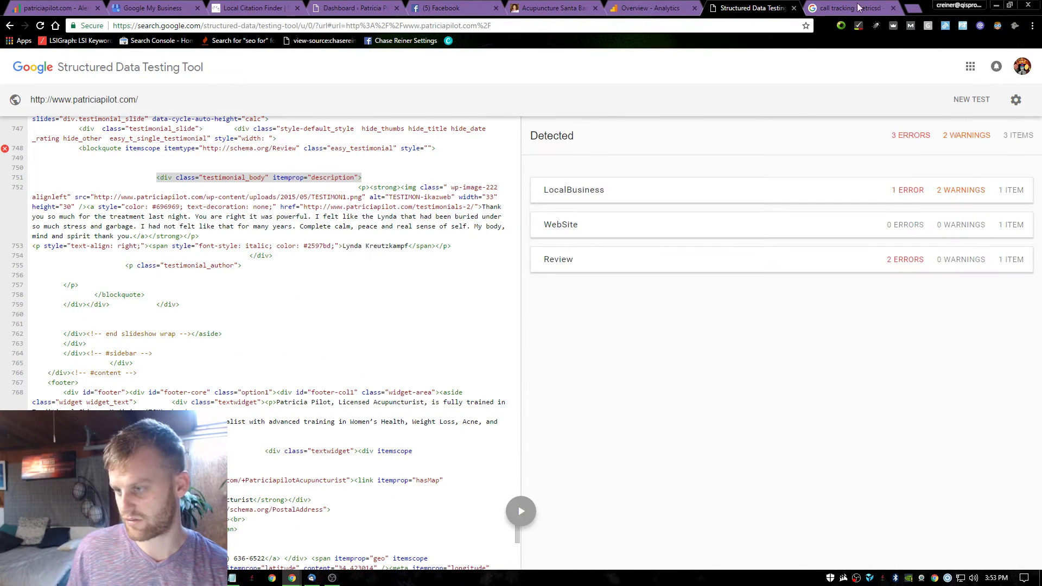
{"action": "left_click", "coordinate": [792, 7]}
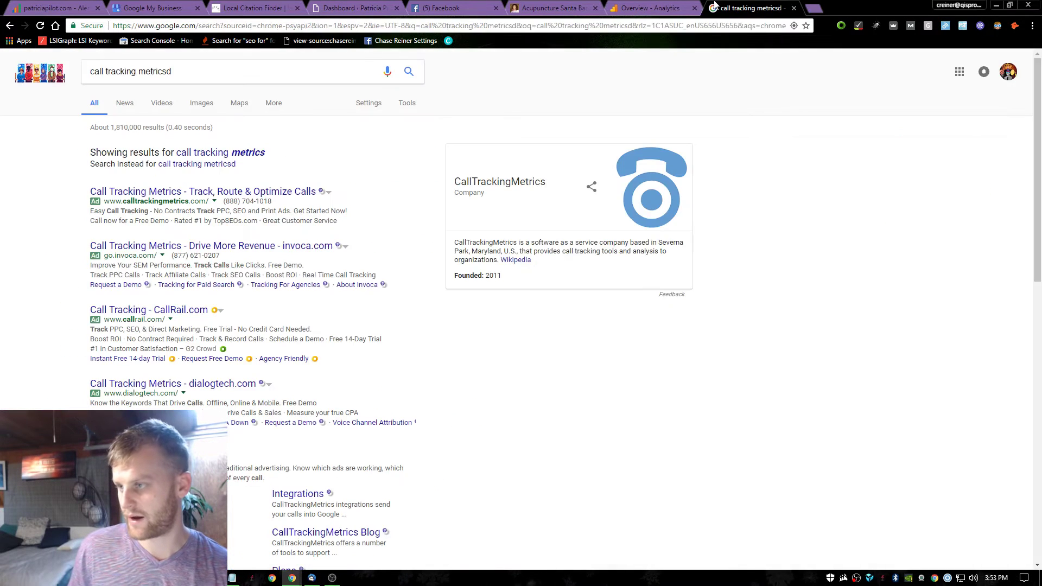
{"action": "left_click", "coordinate": [668, 8]}
In Notepad, complete the note 'schema markup needs to be fixed (professional service)'.
{"action": "key", "text": "alt+Tab"}
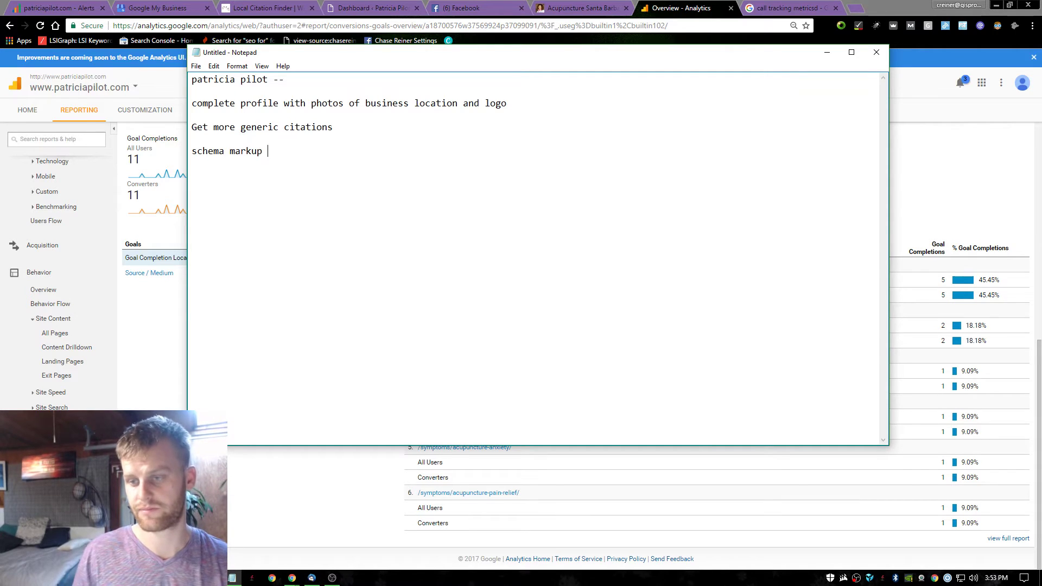
{"action": "type", "text": "needs to be f"}
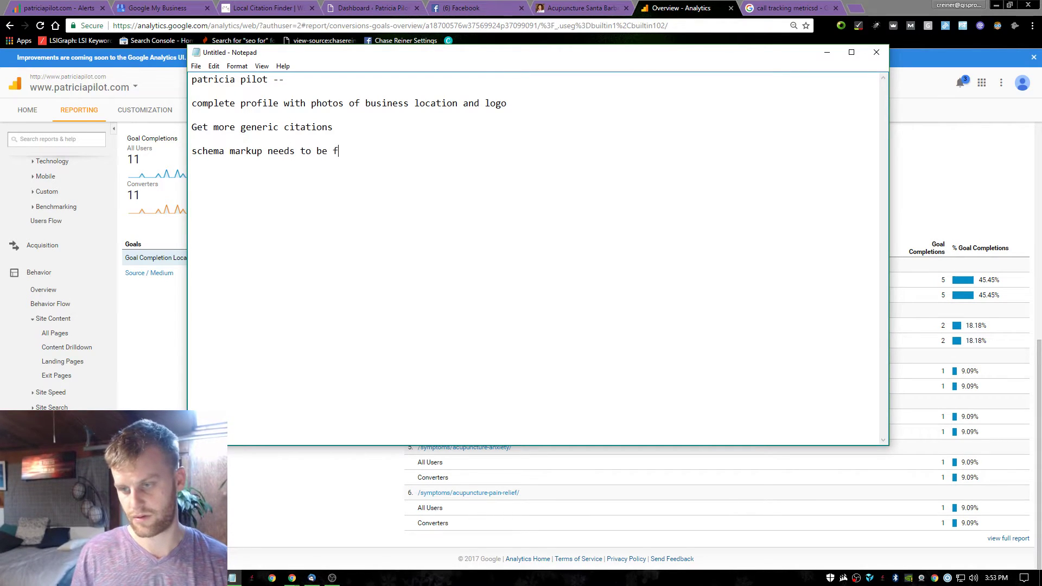
{"action": "type", "text": "ixed ("}
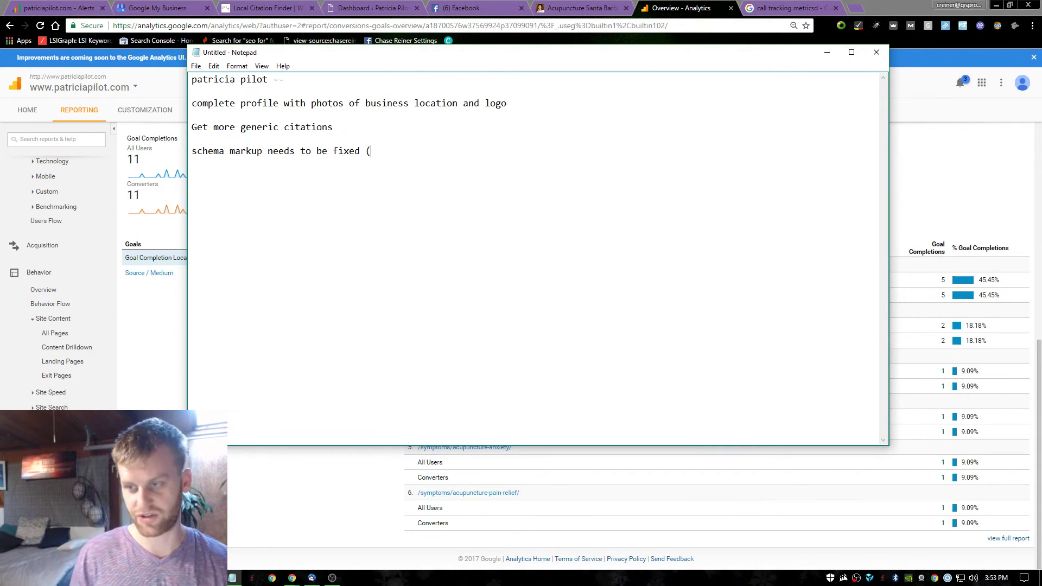
{"action": "type", "text": "professional s"}
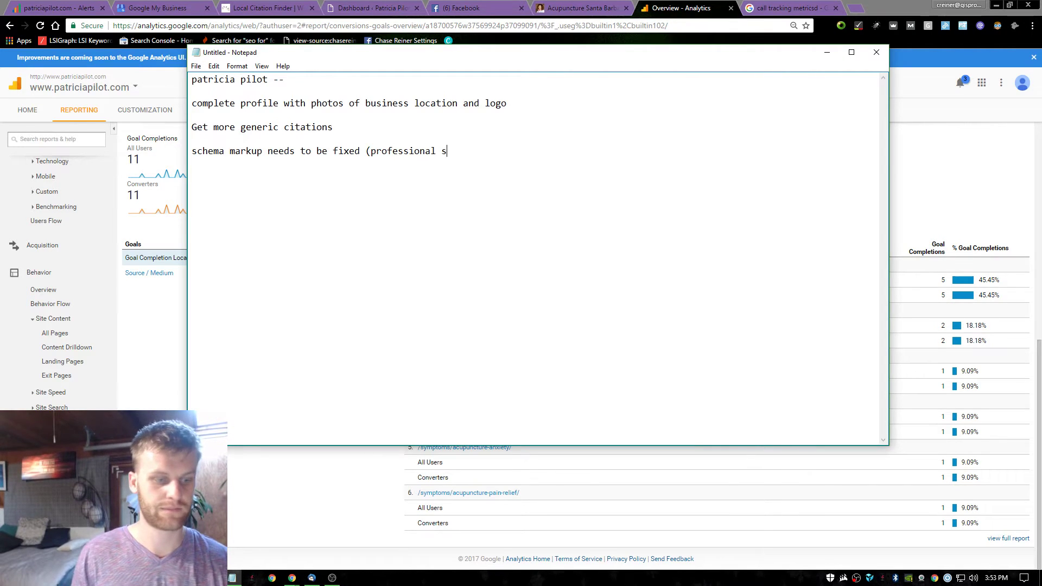
{"action": "type", "text": "ervice"}
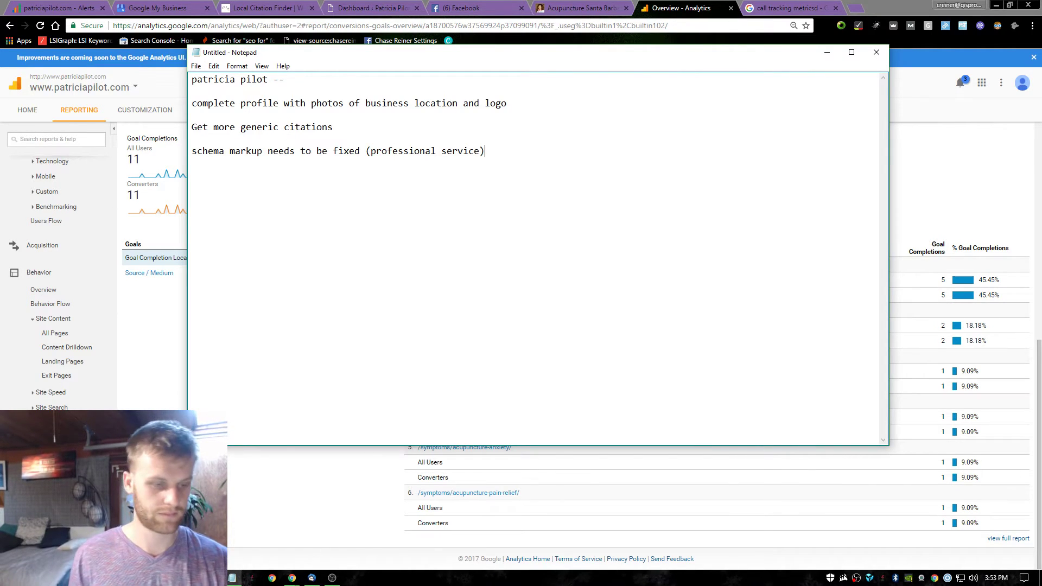
{"action": "left_click", "coordinate": [936, 174]}
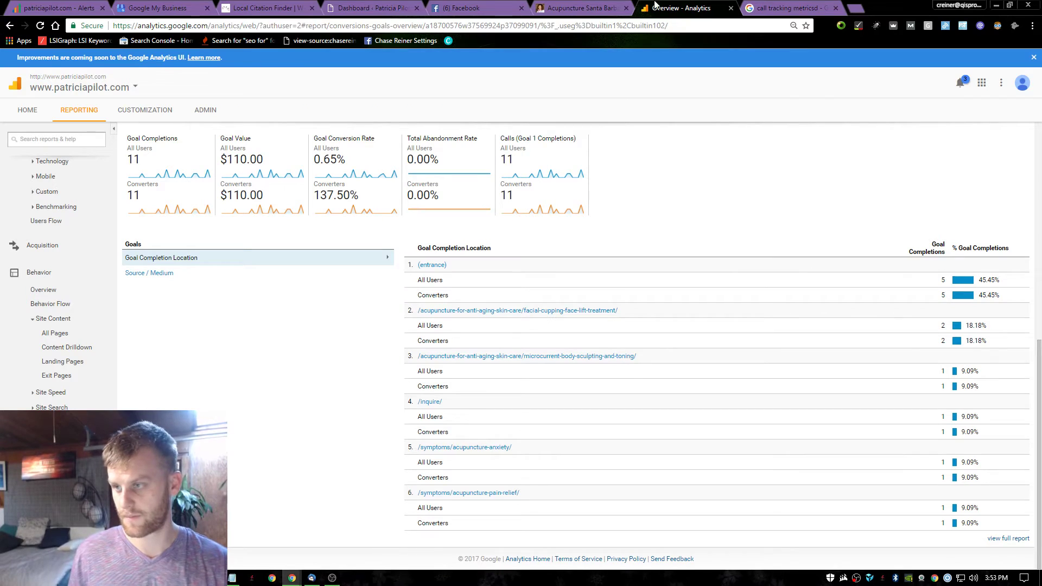
Close the Analytics tab and open the homepage's linked Facebook and Google+ pages.
{"action": "left_click", "coordinate": [731, 8]}
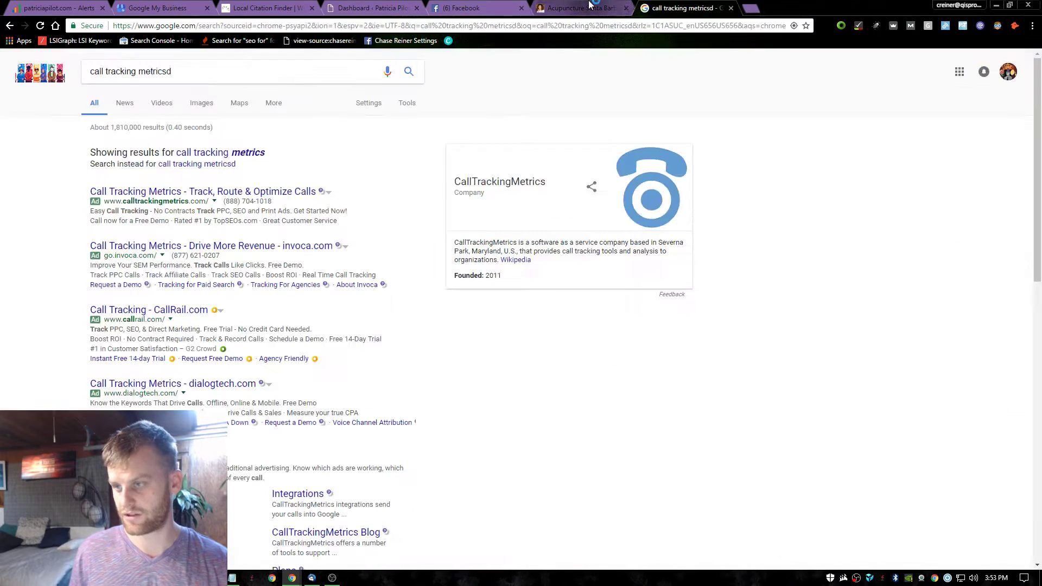
{"action": "left_click", "coordinate": [591, 7]}
{"action": "left_click", "coordinate": [505, 7]}
{"action": "left_click", "coordinate": [620, 11]}
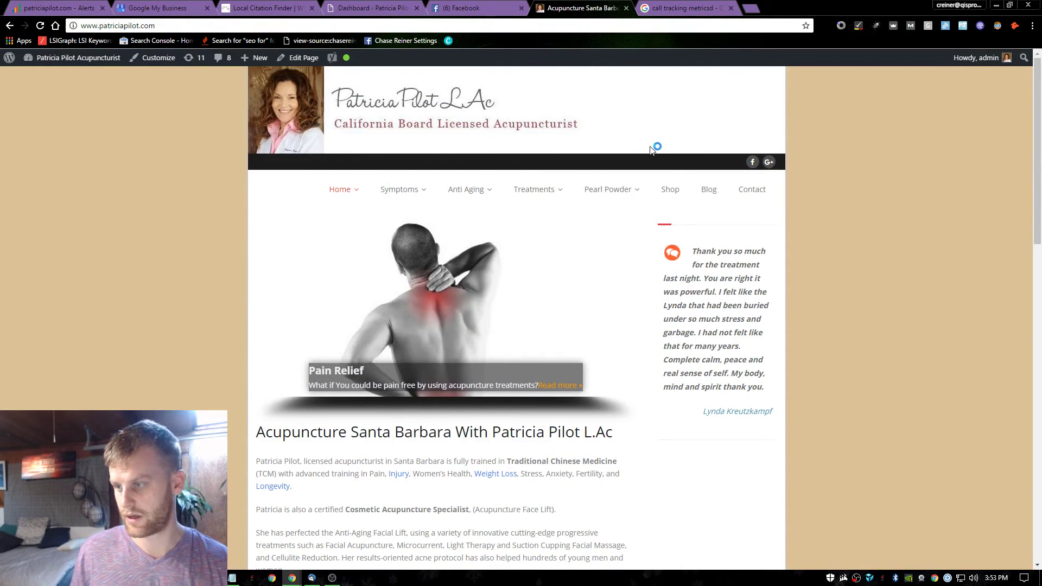
{"action": "scroll", "coordinate": [674, 223], "scroll_direction": "down", "scroll_amount": 20}
{"action": "scroll", "coordinate": [686, 295], "scroll_direction": "up", "scroll_amount": 20}
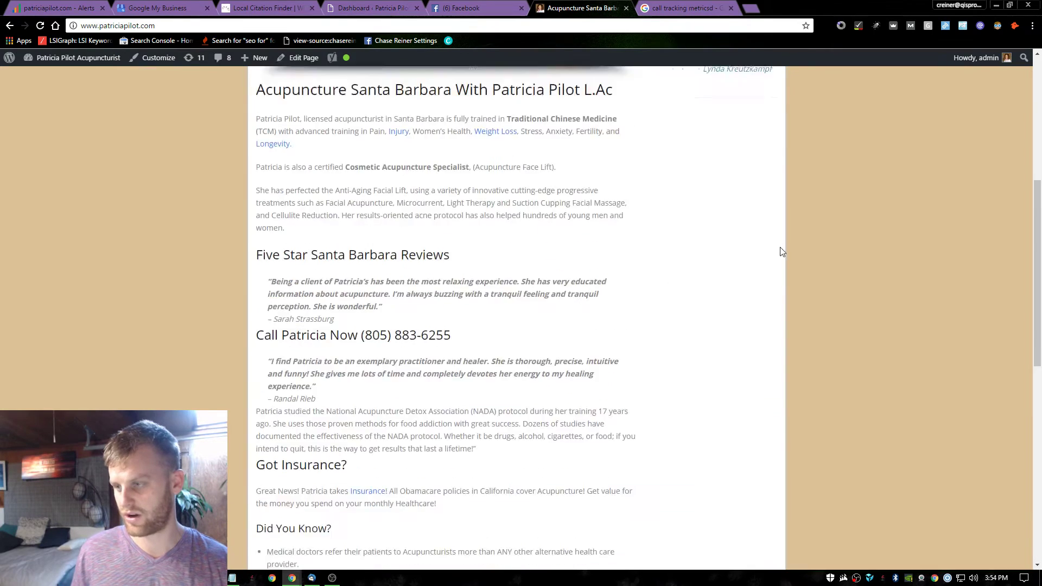
{"action": "left_click", "coordinate": [753, 172]}
{"action": "key", "text": "ctrl+shift+Tab"}
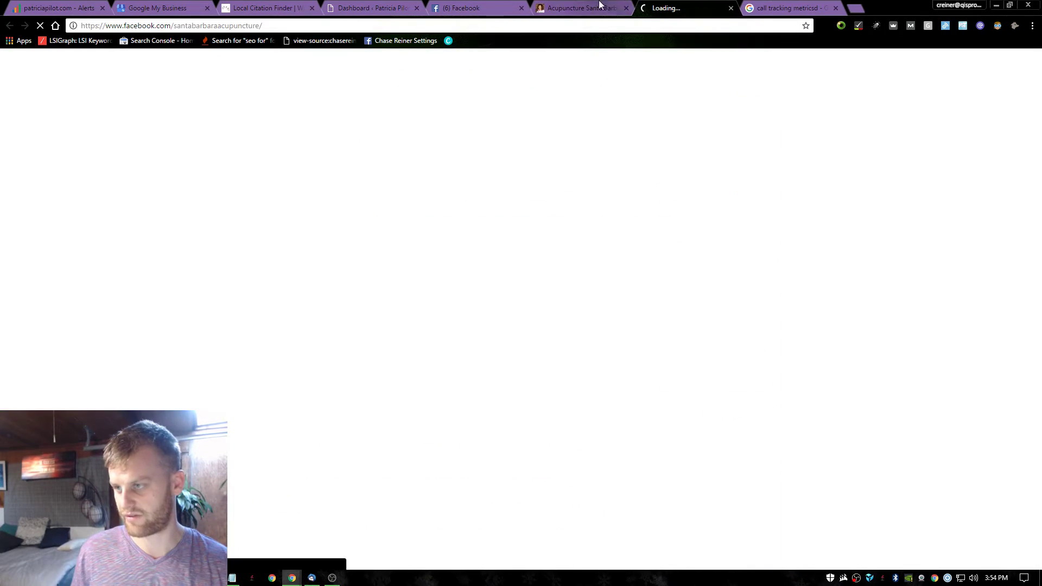
{"action": "left_click", "coordinate": [771, 162]}
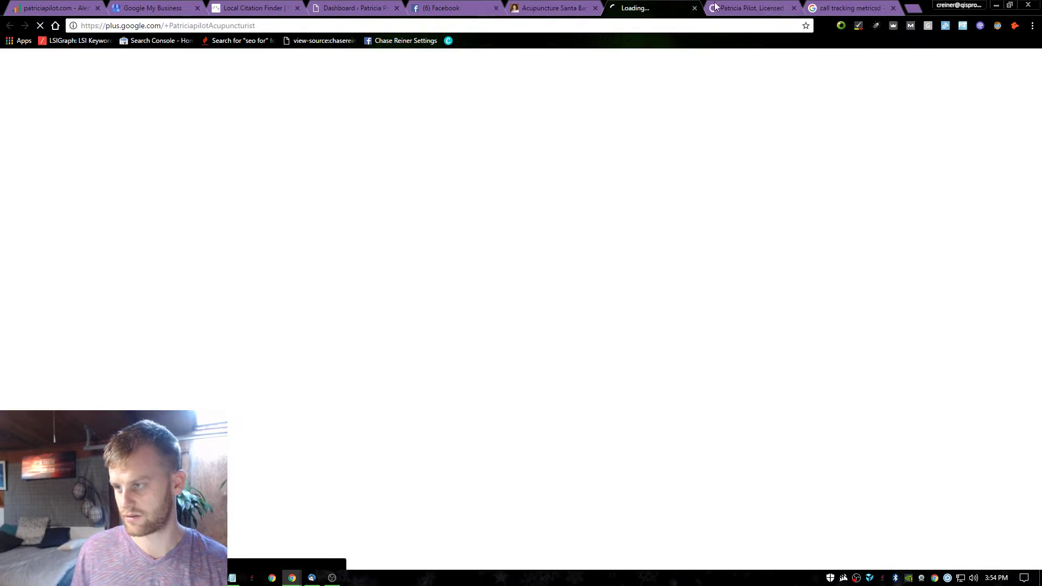
{"action": "left_click", "coordinate": [717, 3]}
{"action": "left_click", "coordinate": [647, 4]}
{"action": "left_click", "coordinate": [538, 3]}
{"action": "left_click", "coordinate": [650, 4]}
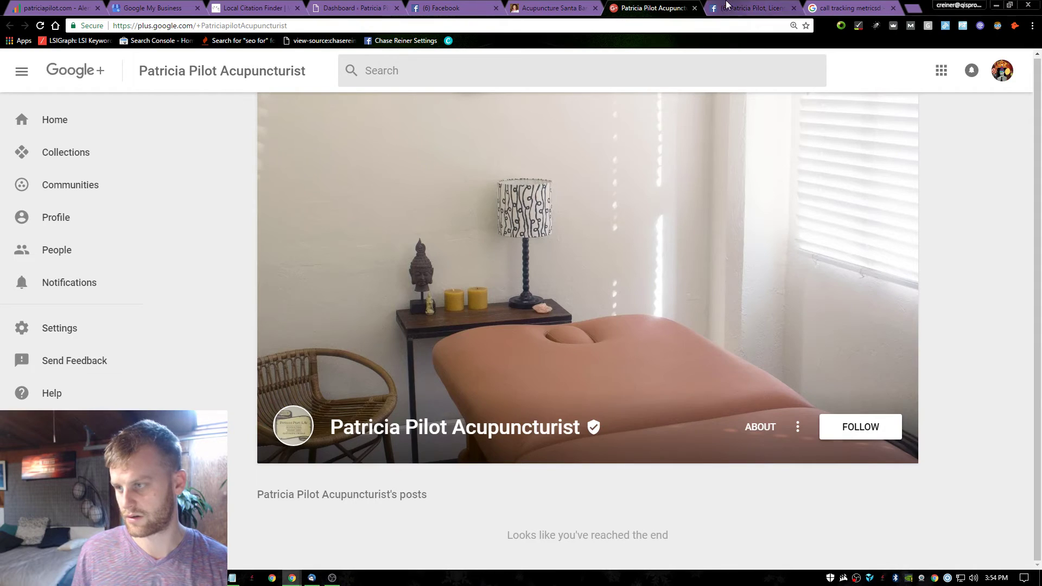
{"action": "left_click", "coordinate": [752, 7]}
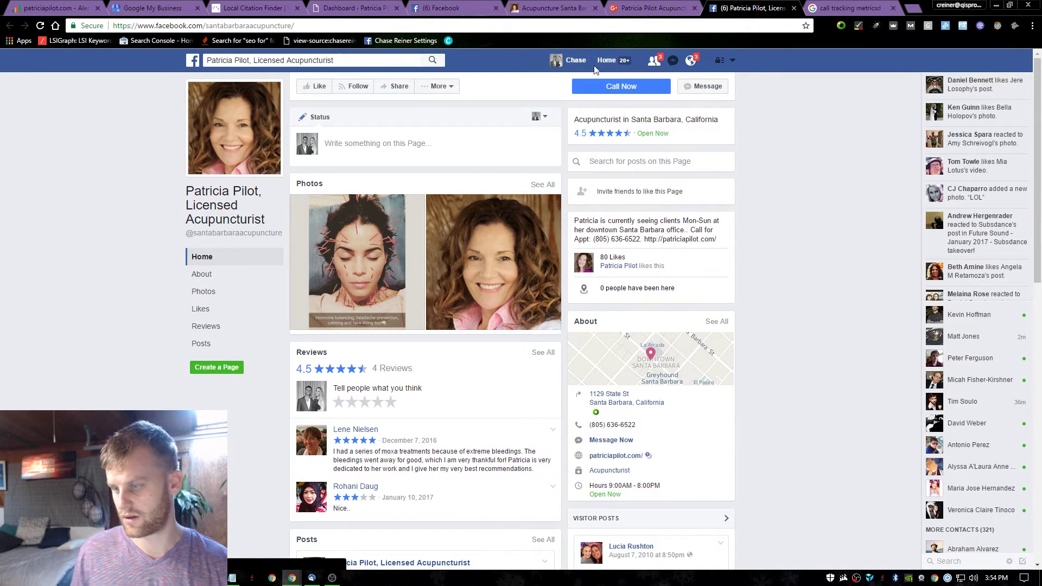
{"action": "left_click", "coordinate": [548, 8]}
{"action": "scroll", "coordinate": [580, 312], "scroll_direction": "down", "scroll_amount": 8}
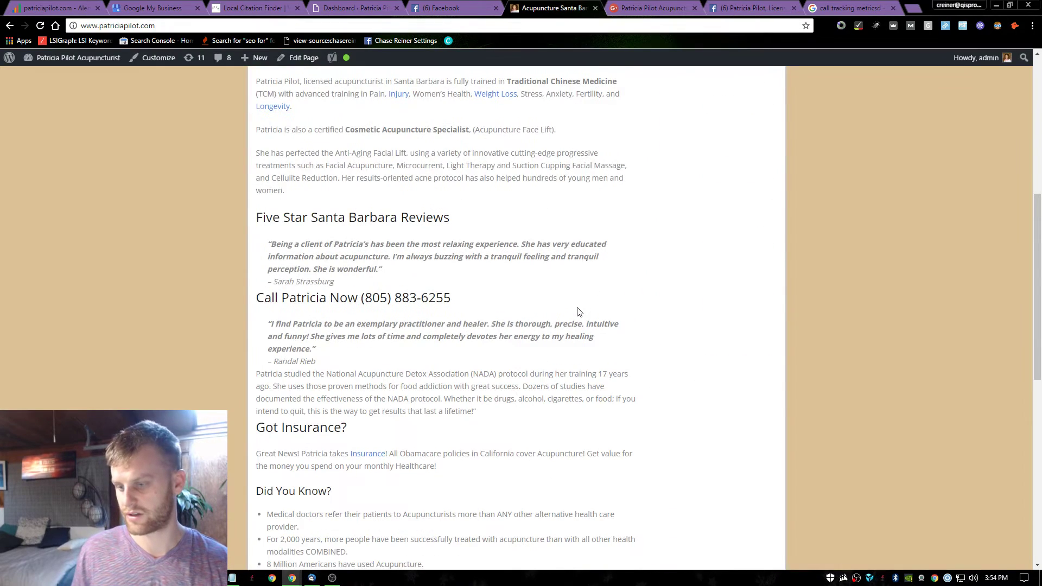
Scroll the Facebook page to compare its contact details with the website's.
{"action": "left_click", "coordinate": [710, 6]}
{"action": "scroll", "coordinate": [580, 234], "scroll_direction": "down", "scroll_amount": 2}
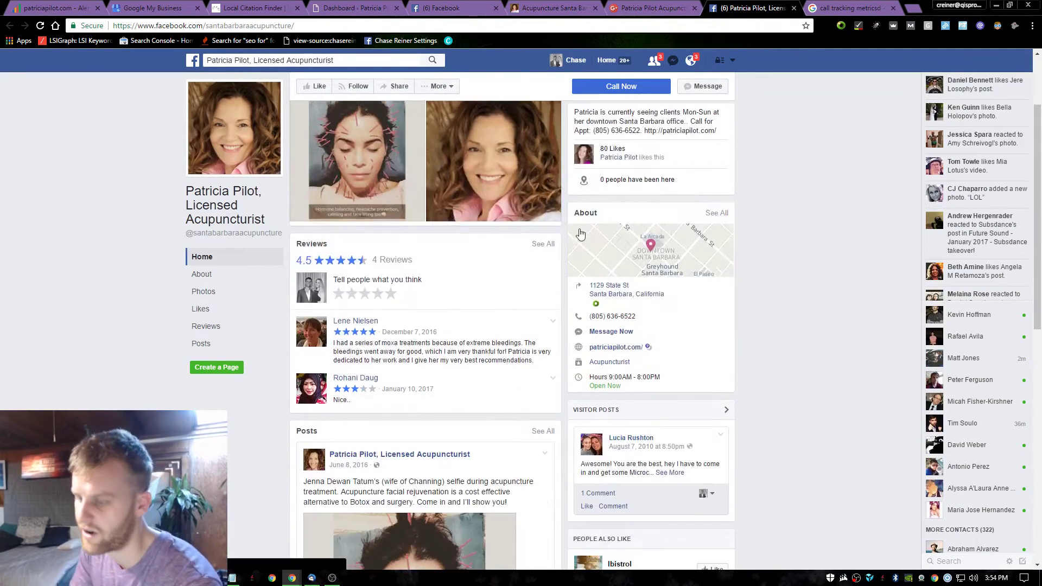
{"action": "scroll", "coordinate": [580, 233], "scroll_direction": "down", "scroll_amount": 5}
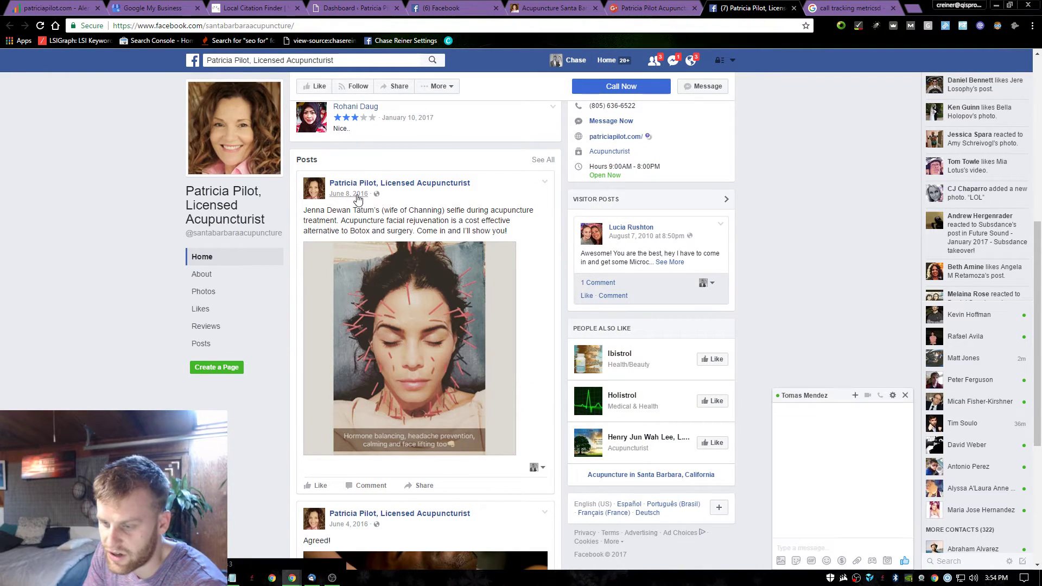
{"action": "scroll", "coordinate": [353, 200], "scroll_direction": "down", "scroll_amount": 5}
{"action": "scroll", "coordinate": [379, 212], "scroll_direction": "down", "scroll_amount": 13}
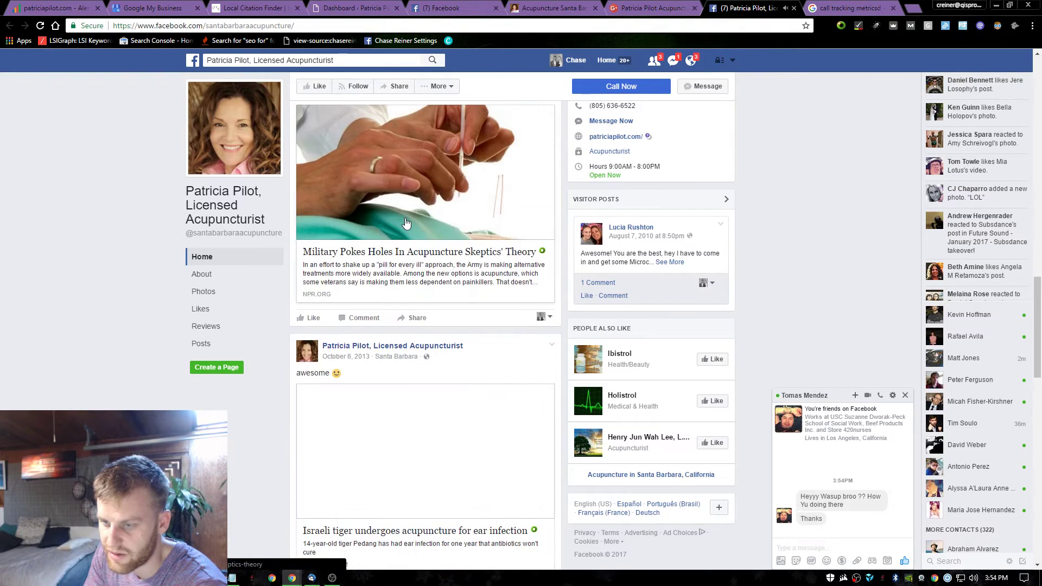
{"action": "scroll", "coordinate": [429, 316], "scroll_direction": "up", "scroll_amount": 20}
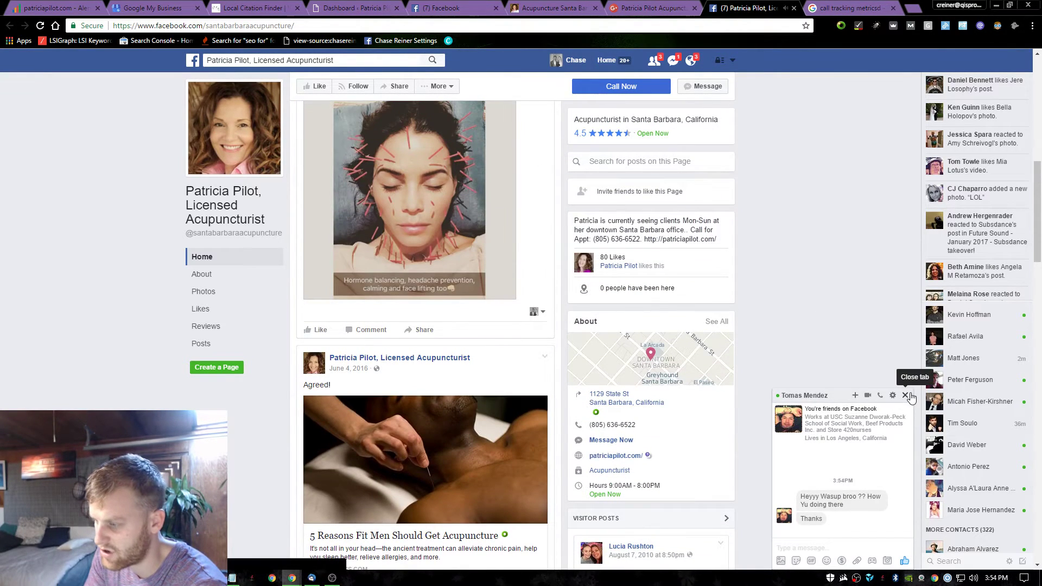
Close the open Facebook chat and check, then dismiss, the notifications list.
{"action": "left_click", "coordinate": [906, 396]}
{"action": "scroll", "coordinate": [804, 319], "scroll_direction": "up", "scroll_amount": 10}
{"action": "left_click", "coordinate": [691, 59]}
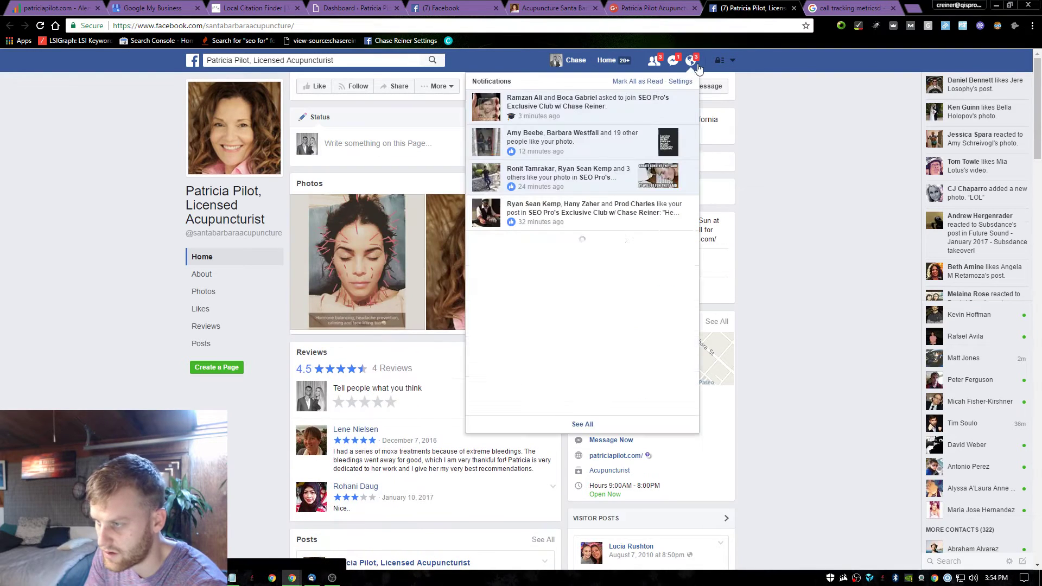
{"action": "left_click", "coordinate": [819, 160]}
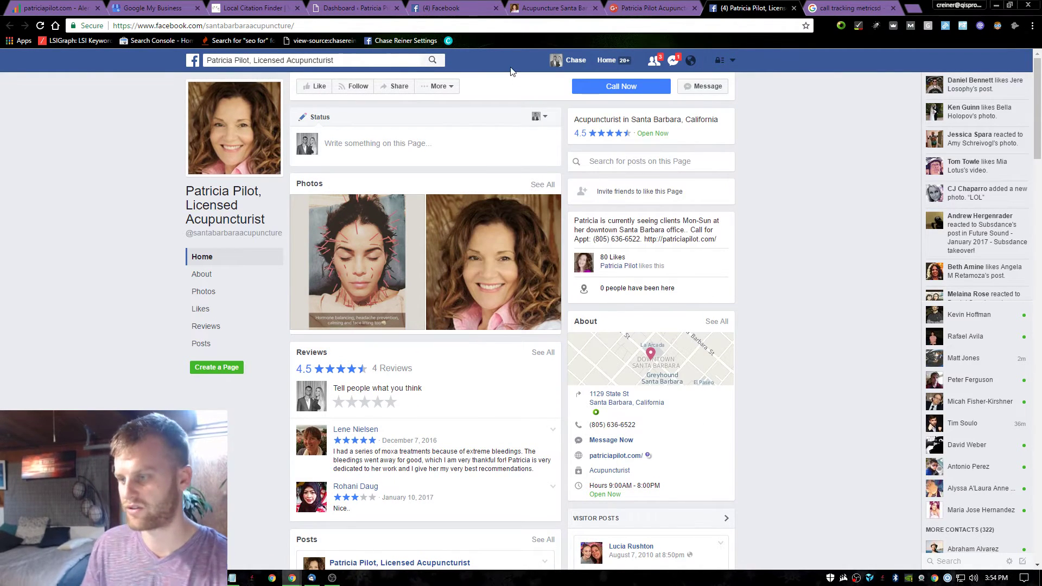
{"action": "scroll", "coordinate": [574, 316], "scroll_direction": "down", "scroll_amount": 9}
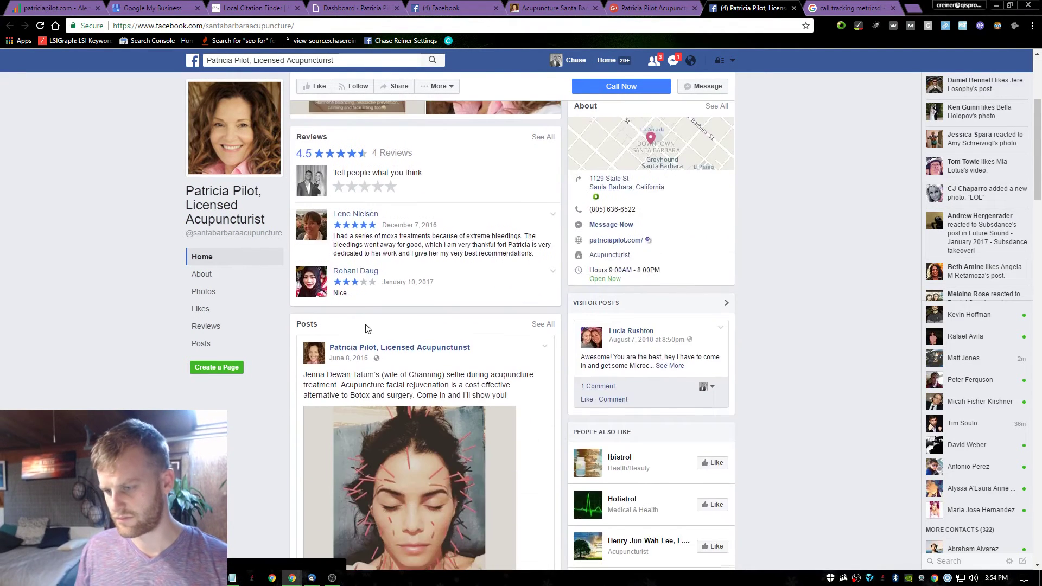
{"action": "scroll", "coordinate": [394, 422], "scroll_direction": "up", "scroll_amount": 9}
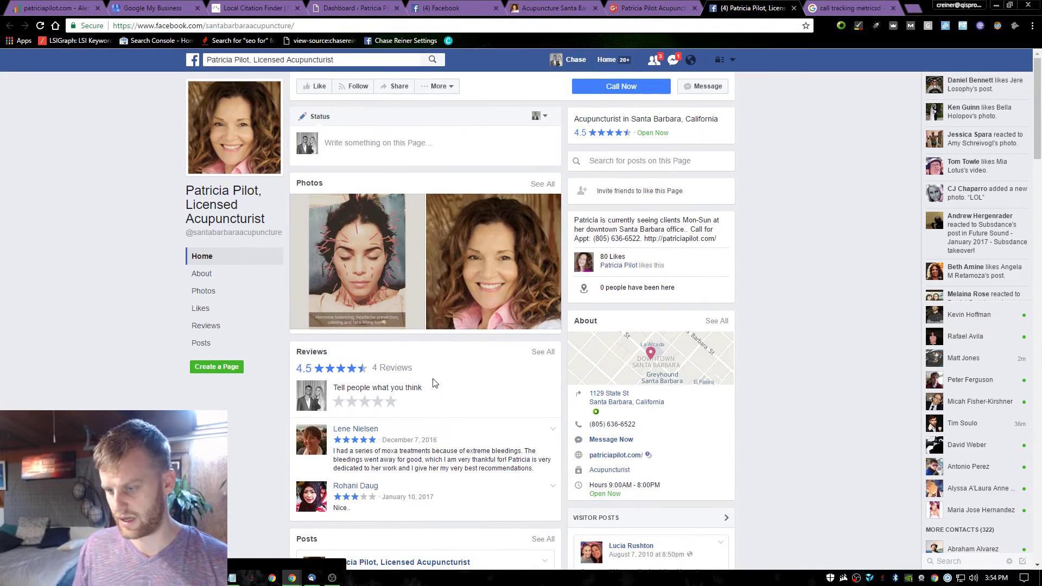
Rate the Facebook page five stars (Excellent), submit it, and bring up the Google+ page.
{"action": "left_click", "coordinate": [392, 403]}
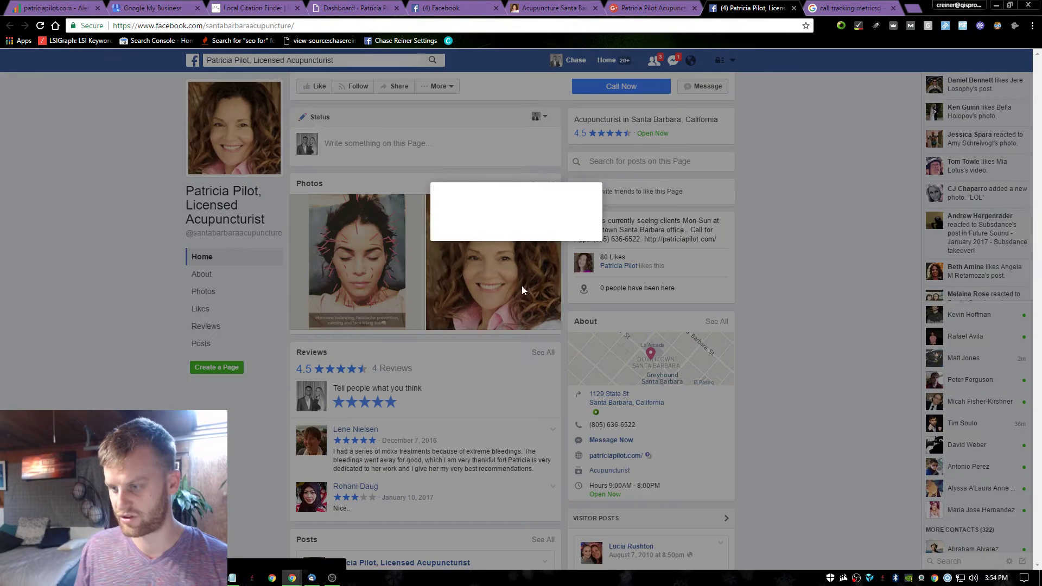
{"action": "left_click", "coordinate": [645, 308]}
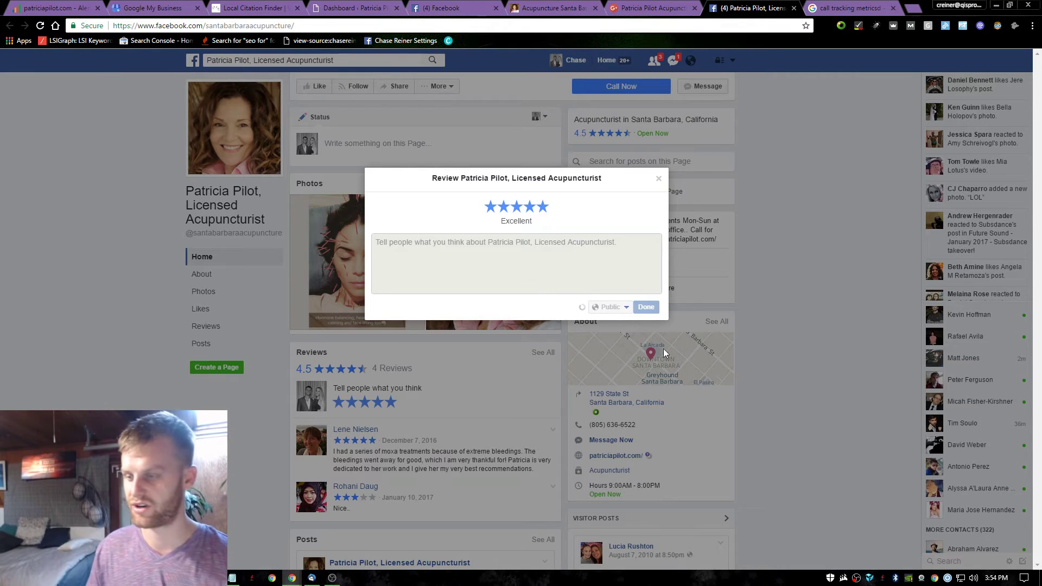
{"action": "left_click", "coordinate": [653, 8]}
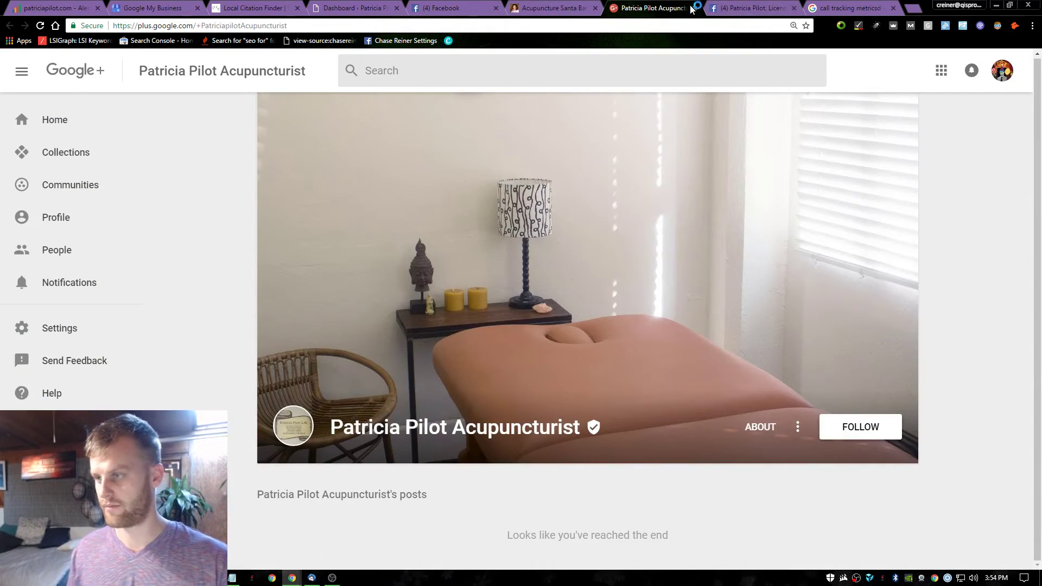
Close the Google+ page and return to the search results tab.
{"action": "left_click", "coordinate": [693, 8]}
{"action": "left_click", "coordinate": [570, 7]}
{"action": "left_click", "coordinate": [635, 7]}
{"action": "left_click", "coordinate": [575, 8]}
{"action": "left_click", "coordinate": [754, 8]}
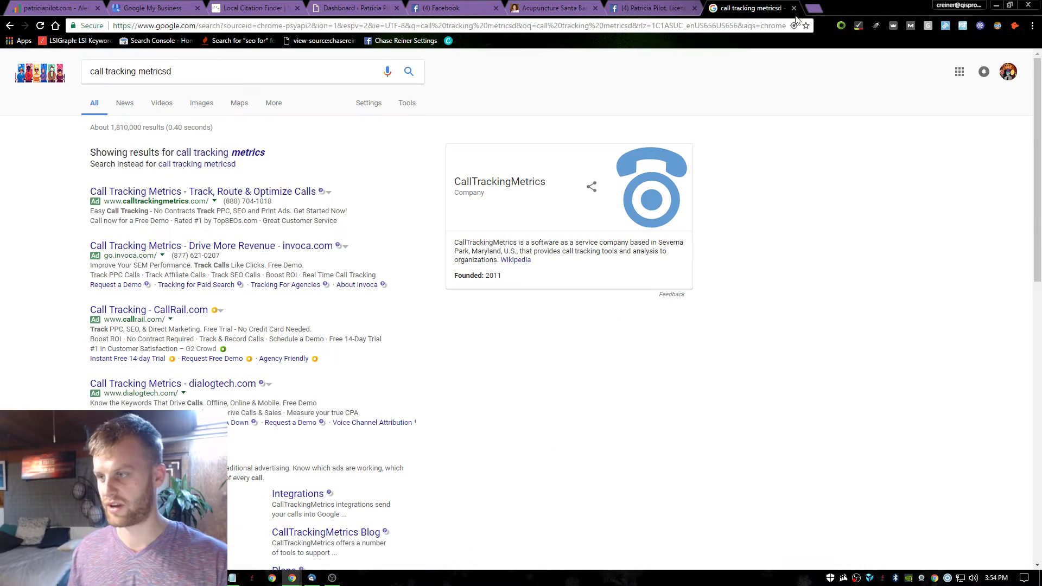
{"action": "left_click", "coordinate": [701, 25]}
{"action": "type", "text": "site:"}
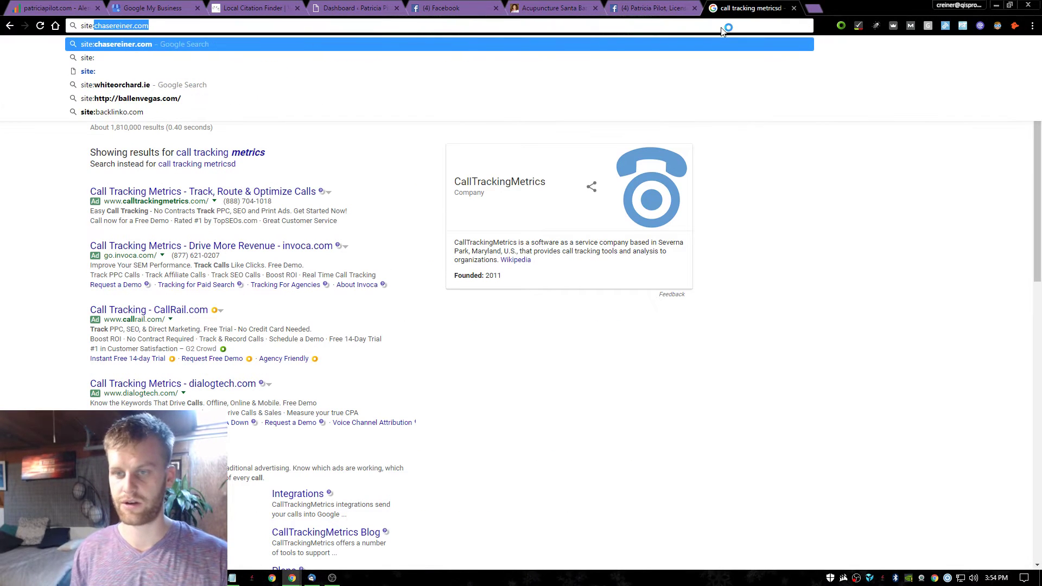
{"action": "left_click", "coordinate": [565, 7]}
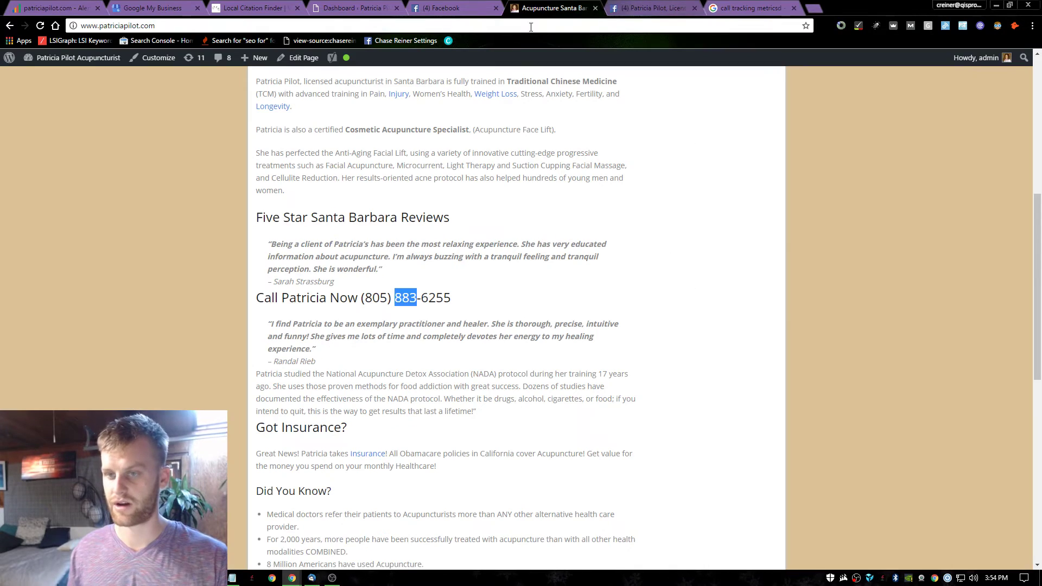
{"action": "left_click", "coordinate": [807, 7]}
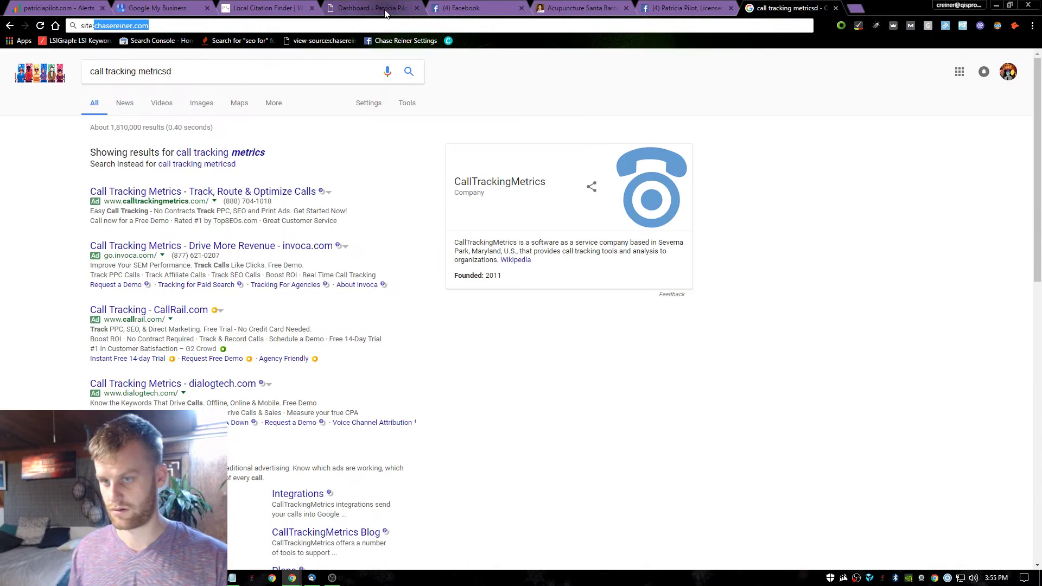
{"action": "key", "text": "Left"}
{"action": "key", "text": "Left"}
{"action": "key", "text": "Left"}
{"action": "key", "text": "Left"}
{"action": "key", "text": "Left"}
{"action": "key", "text": "Left"}
{"action": "key", "text": "Left"}
{"action": "key", "text": "Left"}
{"action": "key", "text": "Left"}
{"action": "key", "text": "Left"}
{"action": "key", "text": "Left"}
{"action": "key", "text": "Left"}
{"action": "key", "text": "Left"}
{"action": "key", "text": "Left"}
{"action": "key", "text": "Left"}
{"action": "key", "text": "Left"}
{"action": "key", "text": "Left"}
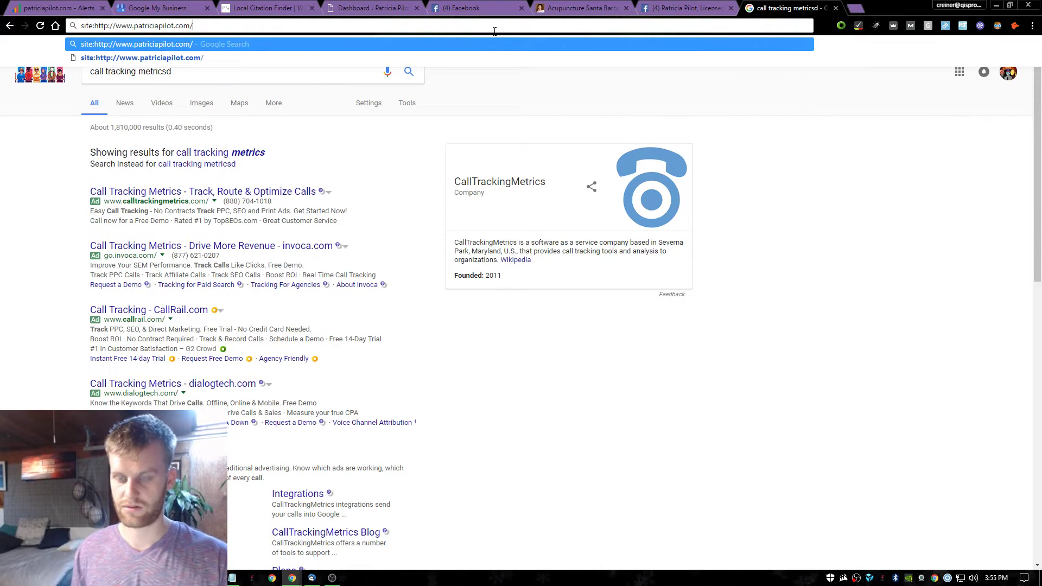
{"action": "key", "text": "Home"}
{"action": "type", "text": "-"}
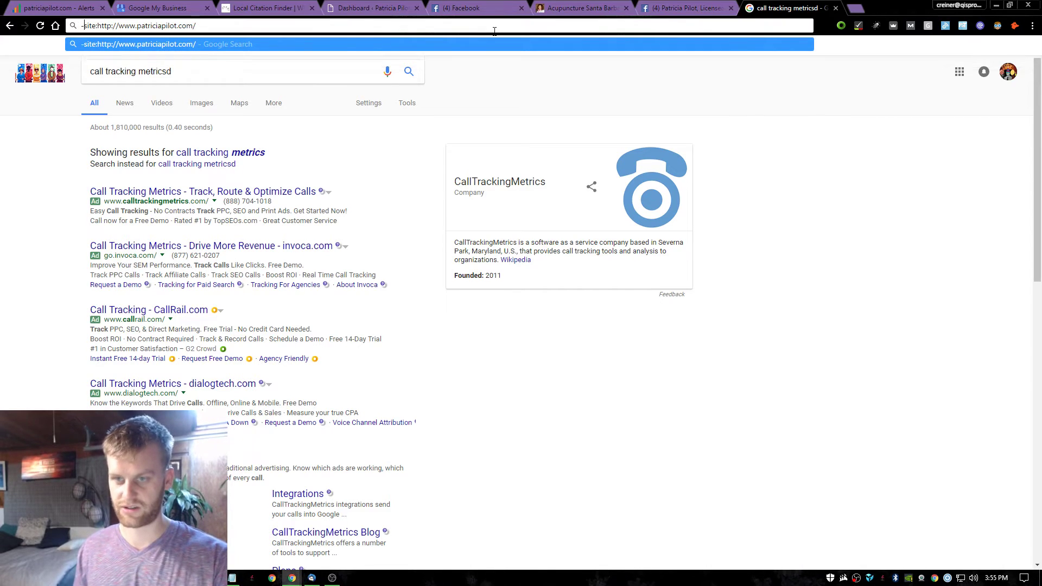
{"action": "key", "text": "End"}
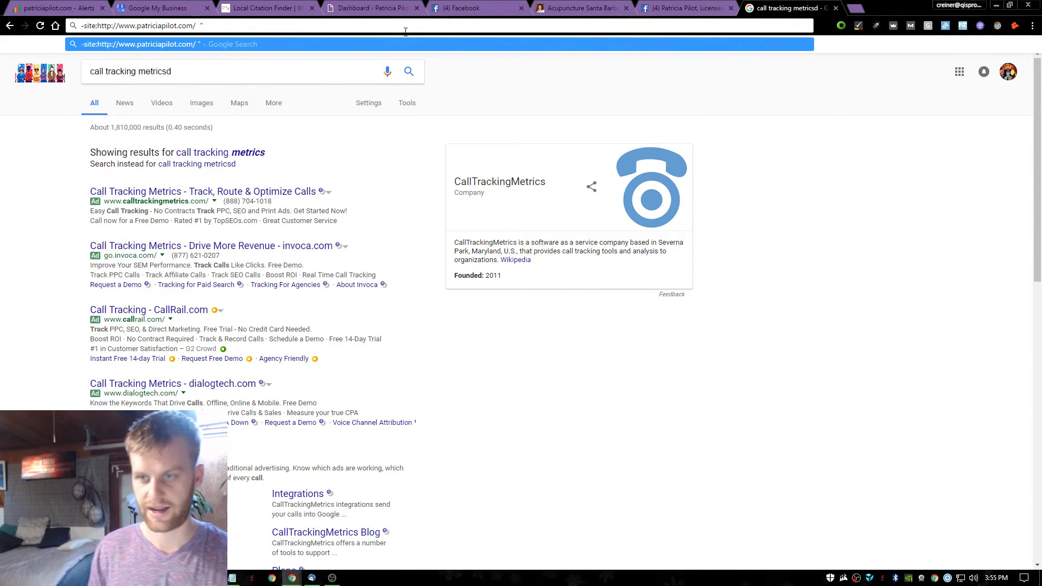
{"action": "type", "text": "\""}
{"action": "key", "text": "Return"}
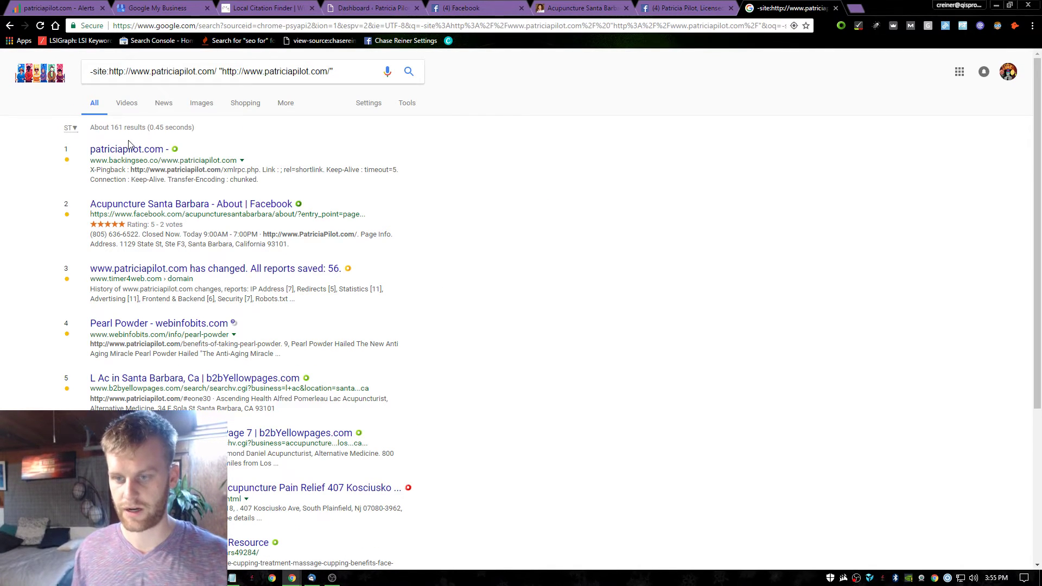
Browse the roughly 161 results, including page two, then go back to the Facebook page.
{"action": "scroll", "coordinate": [217, 152], "scroll_direction": "down", "scroll_amount": 2}
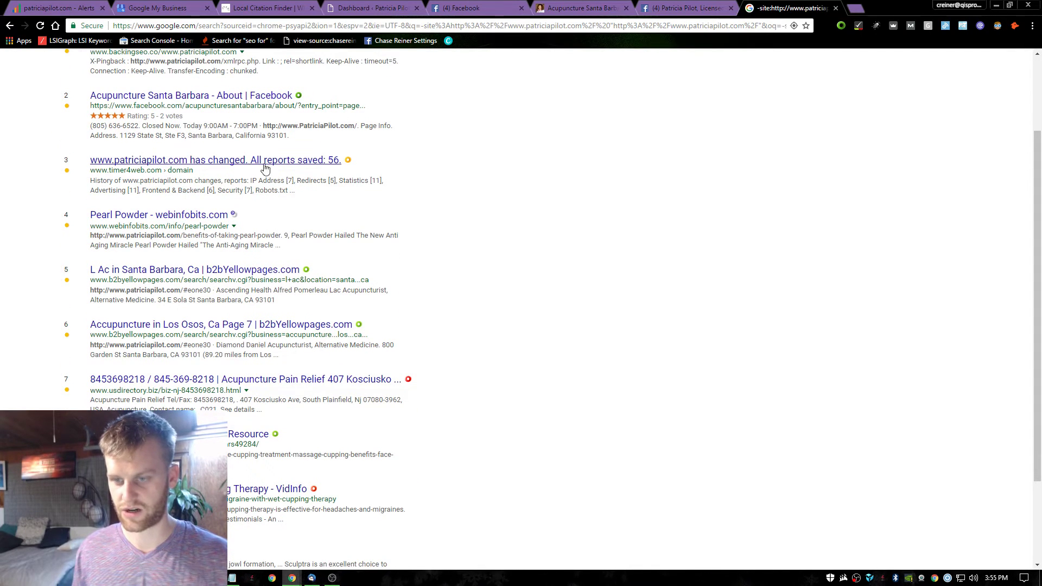
{"action": "scroll", "coordinate": [272, 141], "scroll_direction": "down", "scroll_amount": 2}
{"action": "scroll", "coordinate": [163, 271], "scroll_direction": "down", "scroll_amount": 1}
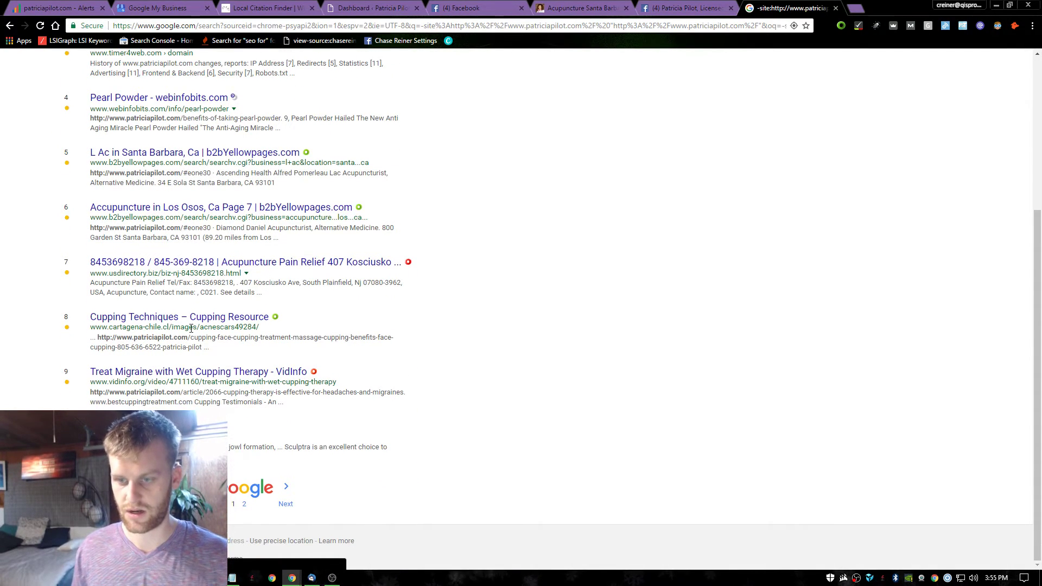
{"action": "left_click", "coordinate": [286, 504]}
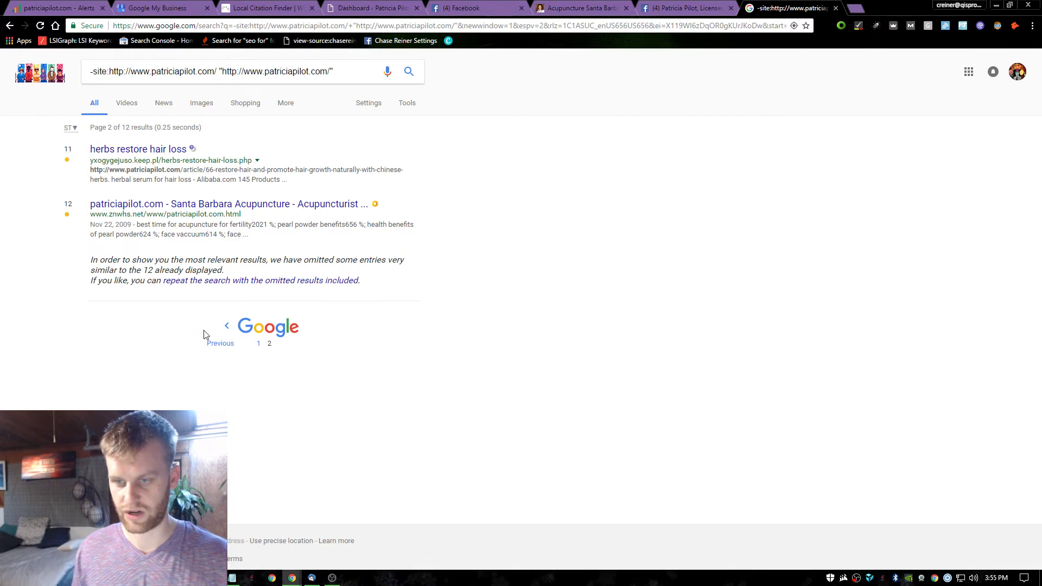
{"action": "left_click", "coordinate": [195, 64]}
{"action": "key", "text": "Return"}
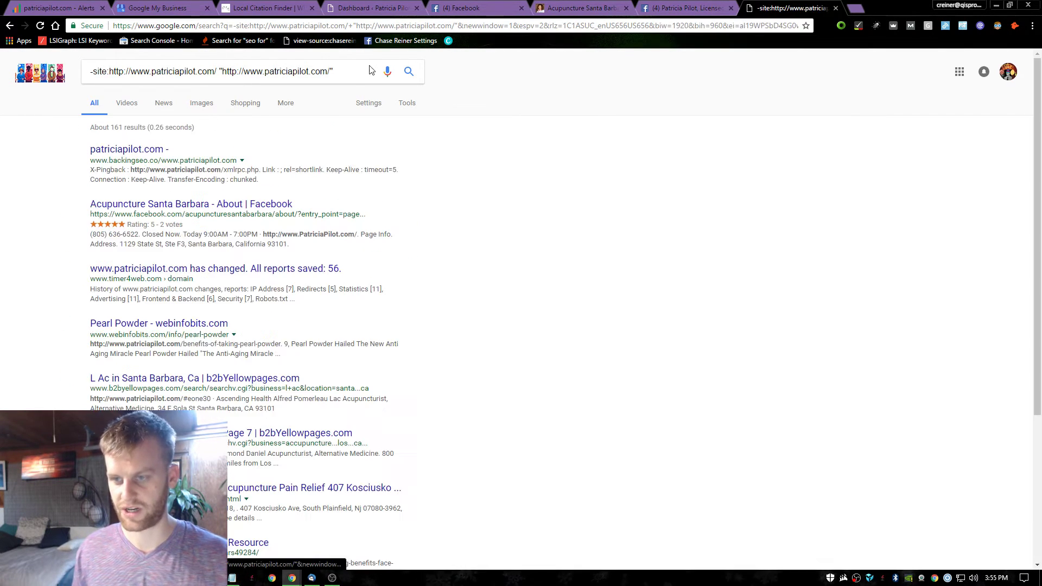
{"action": "key", "text": "ctrl+a"}
{"action": "left_click", "coordinate": [728, 229]}
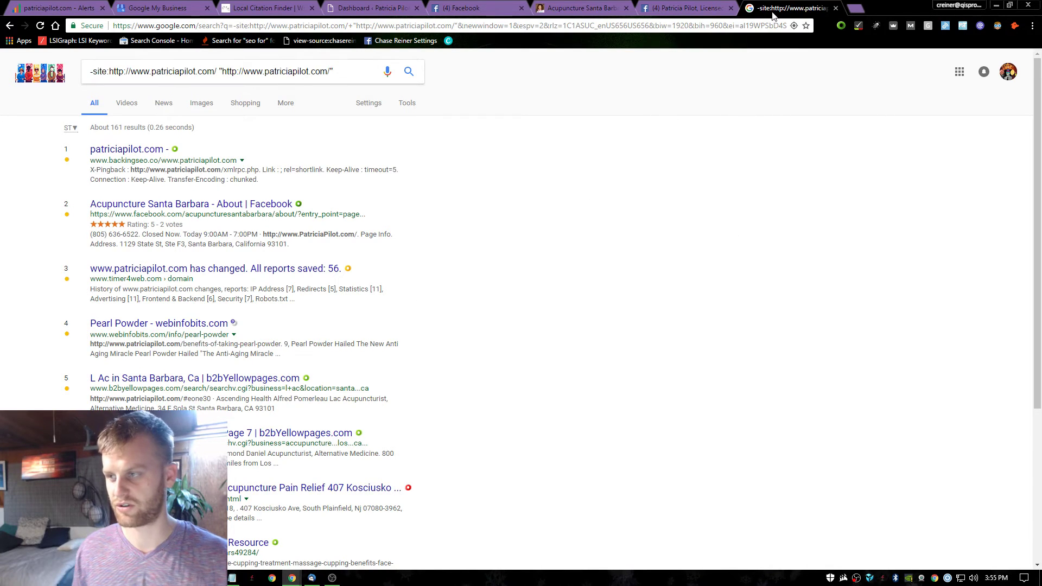
{"action": "left_click", "coordinate": [687, 8]}
{"action": "left_click", "coordinate": [654, 61]}
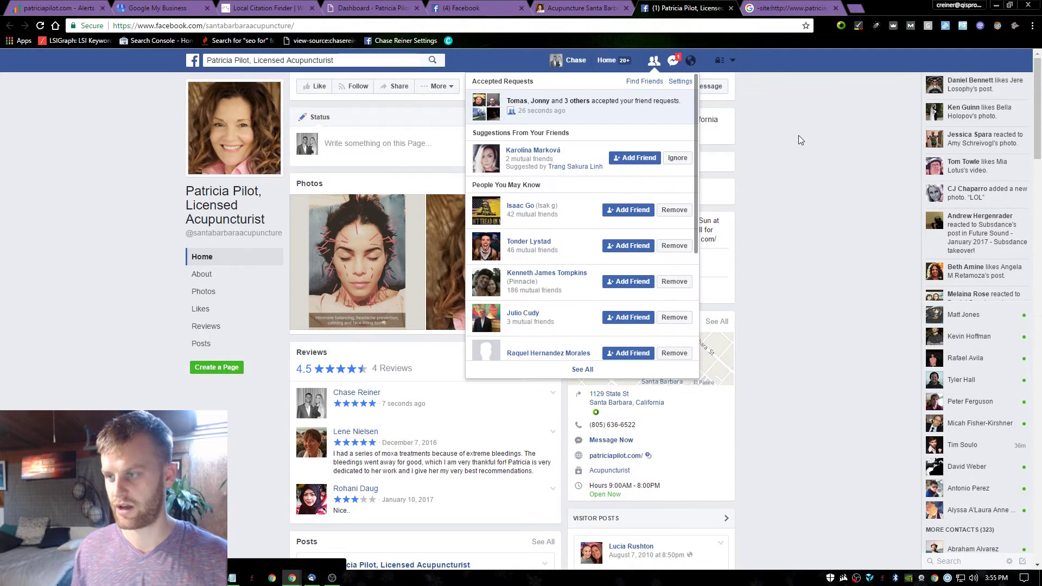
{"action": "left_click", "coordinate": [813, 5]}
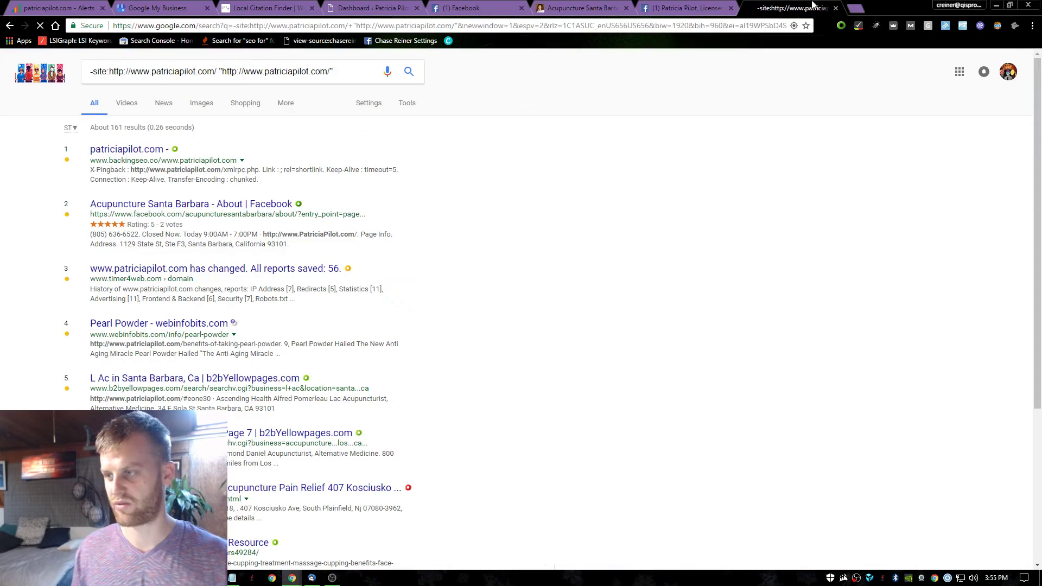
{"action": "left_click", "coordinate": [836, 9]}
{"action": "left_click", "coordinate": [582, 8]}
{"action": "key", "text": "ctrl+Tab"}
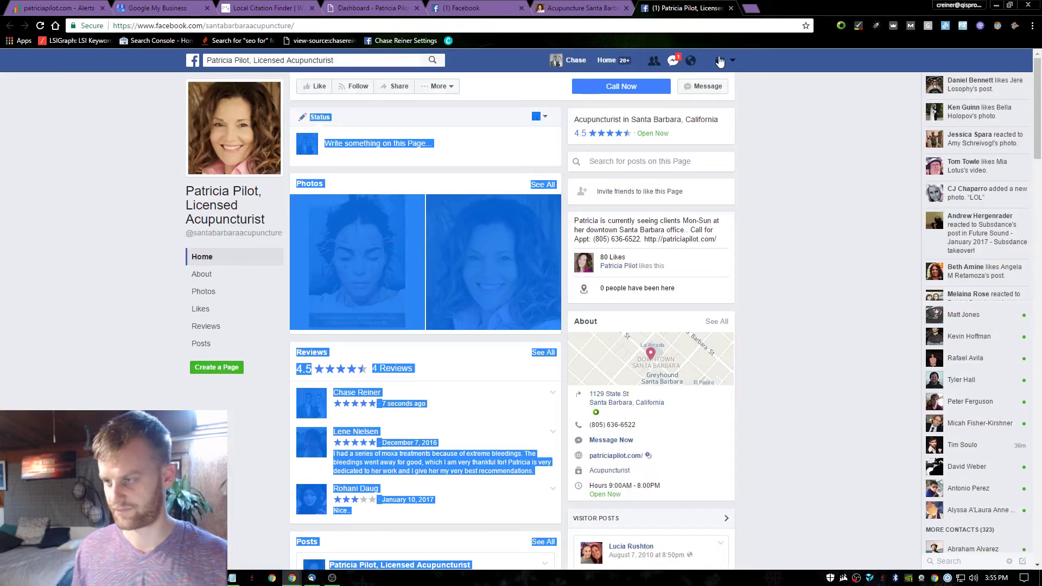
{"action": "scroll", "coordinate": [792, 209], "scroll_direction": "down", "scroll_amount": 4}
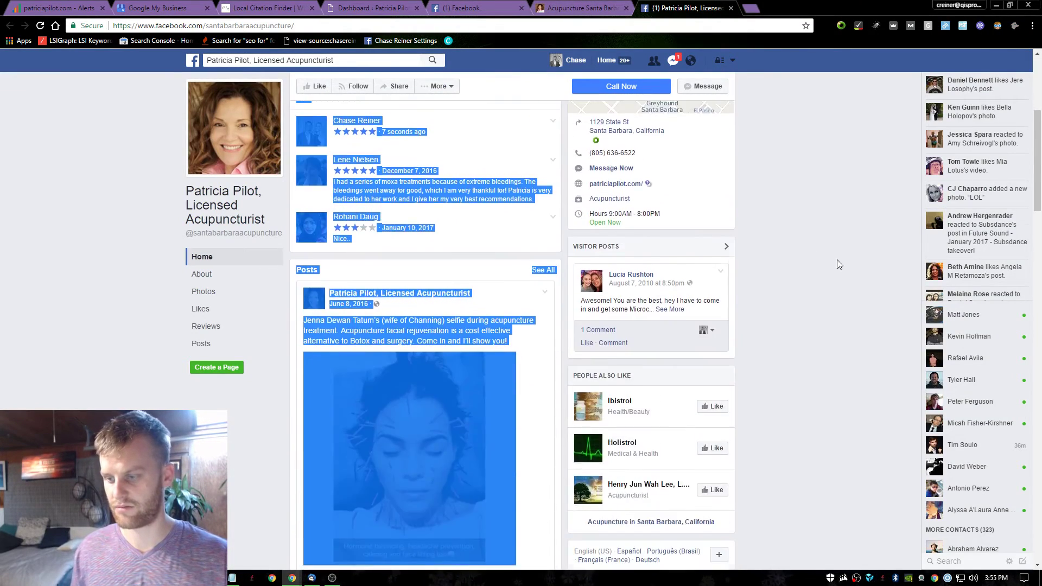
{"action": "scroll", "coordinate": [792, 209], "scroll_direction": "up", "scroll_amount": 4}
{"action": "key", "text": "ctrl+shift+Tab"}
{"action": "scroll", "coordinate": [626, 402], "scroll_direction": "down", "scroll_amount": 3}
{"action": "scroll", "coordinate": [626, 402], "scroll_direction": "up", "scroll_amount": 8}
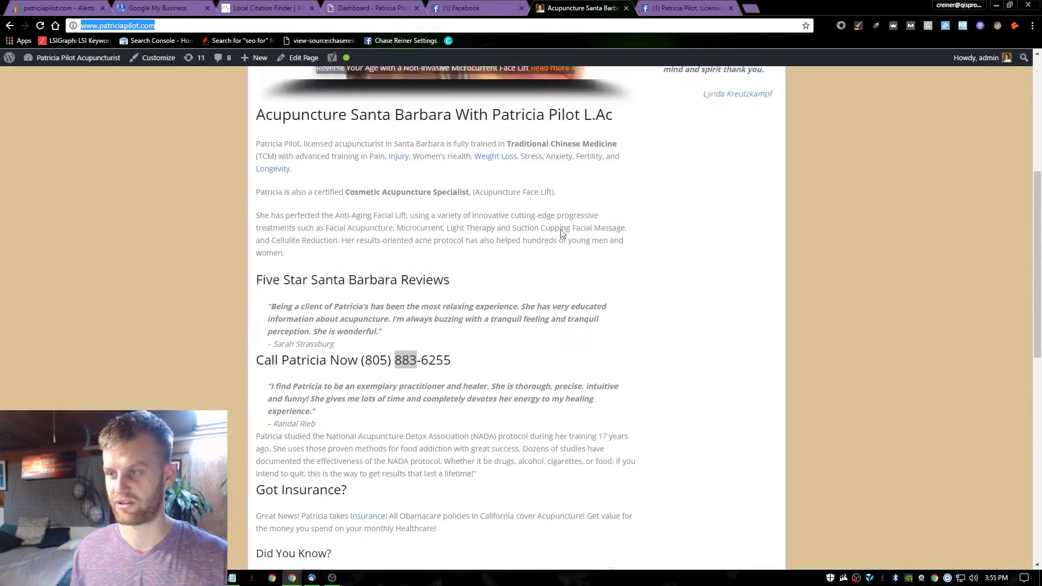
{"action": "key", "text": "ctrl+shift+Tab"}
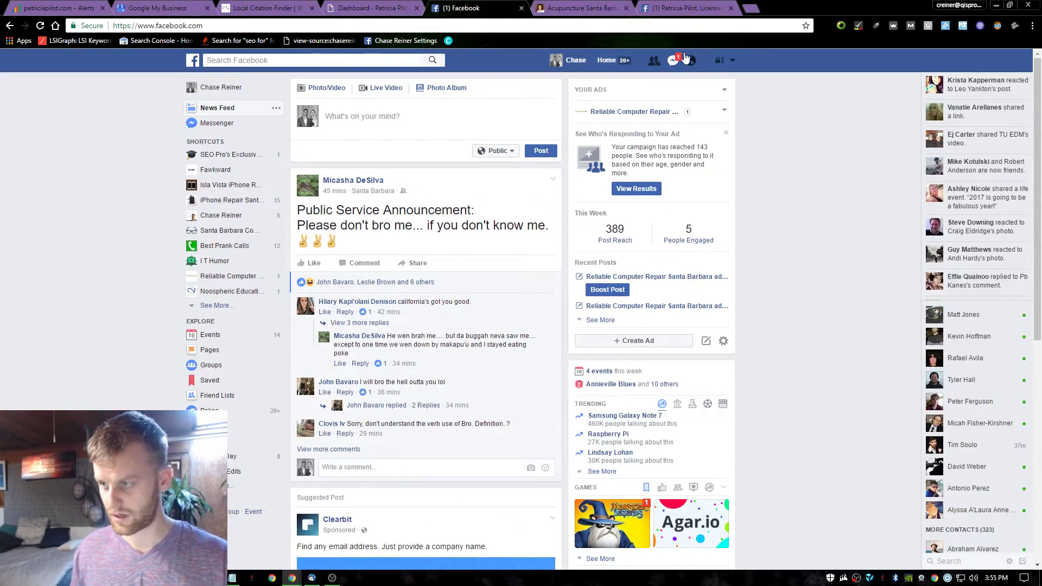
{"action": "key", "text": "ctrl+Tab"}
Scroll the homepage from the slider down to the insurance section and back.
{"action": "scroll", "coordinate": [524, 320], "scroll_direction": "down", "scroll_amount": 10}
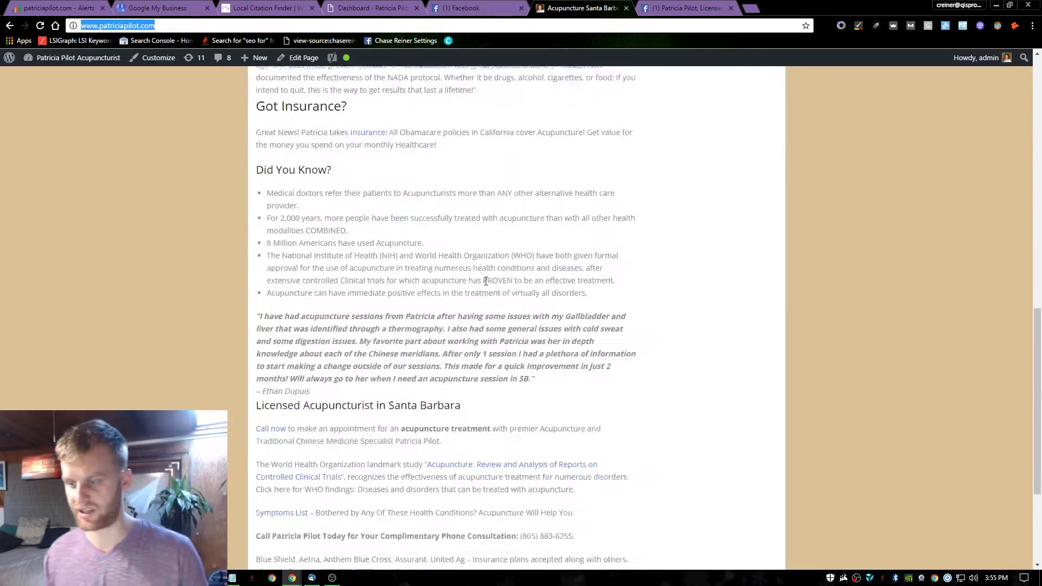
{"action": "scroll", "coordinate": [526, 213], "scroll_direction": "up", "scroll_amount": 10}
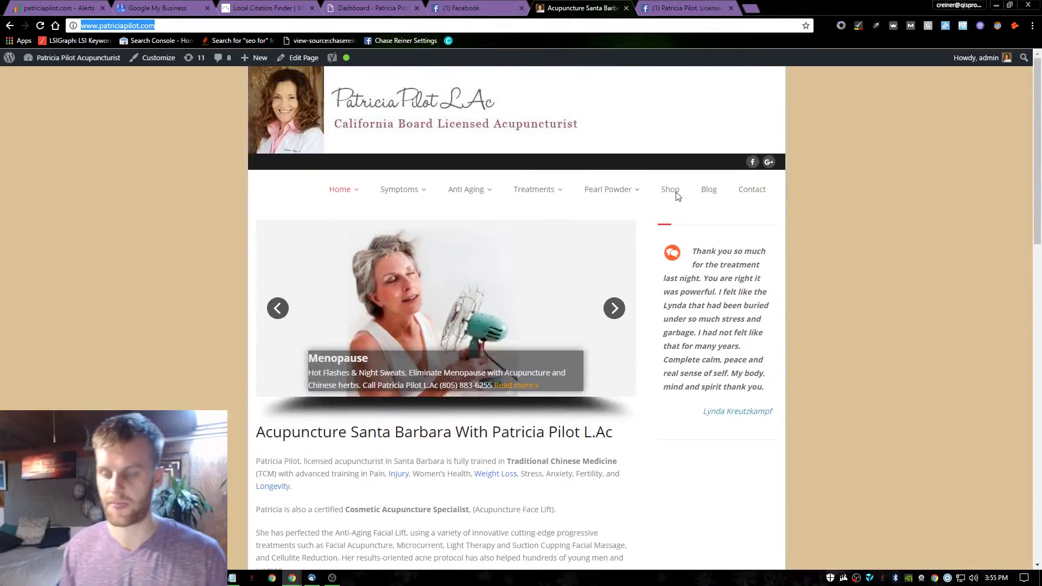
{"action": "scroll", "coordinate": [640, 270], "scroll_direction": "down", "scroll_amount": 6}
{"action": "scroll", "coordinate": [503, 230], "scroll_direction": "down", "scroll_amount": 6}
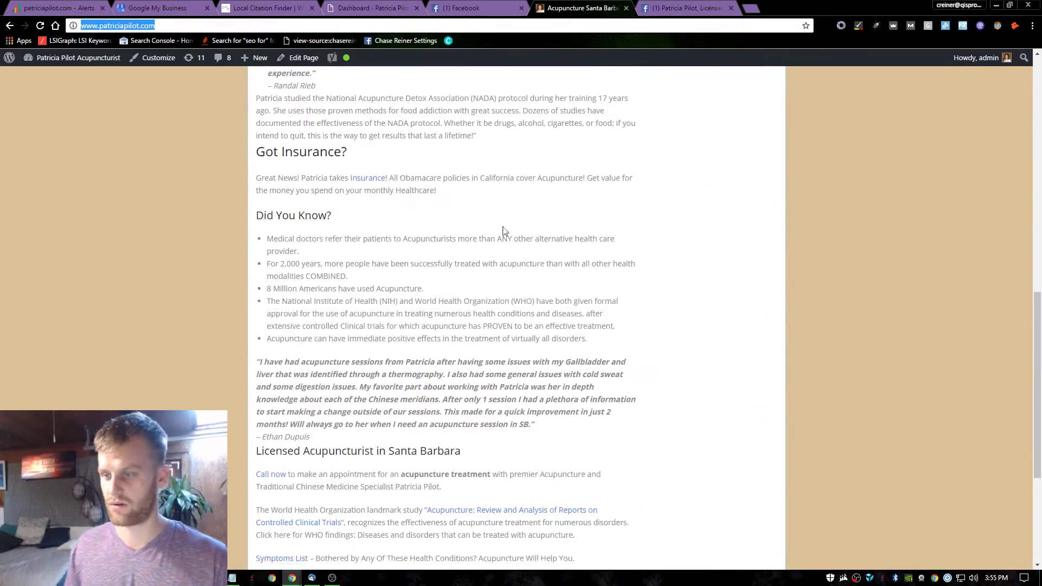
{"action": "scroll", "coordinate": [496, 239], "scroll_direction": "down", "scroll_amount": 4}
{"action": "scroll", "coordinate": [549, 264], "scroll_direction": "up", "scroll_amount": 12}
{"action": "left_click", "coordinate": [488, 288]}
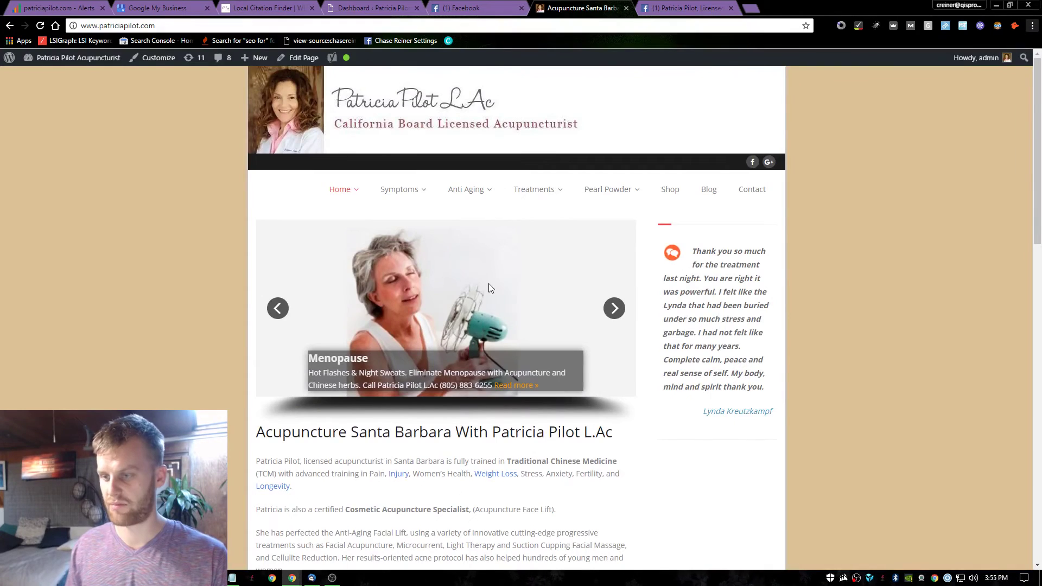
{"action": "scroll", "coordinate": [488, 288], "scroll_direction": "down", "scroll_amount": 6}
{"action": "scroll", "coordinate": [488, 293], "scroll_direction": "up", "scroll_amount": 6}
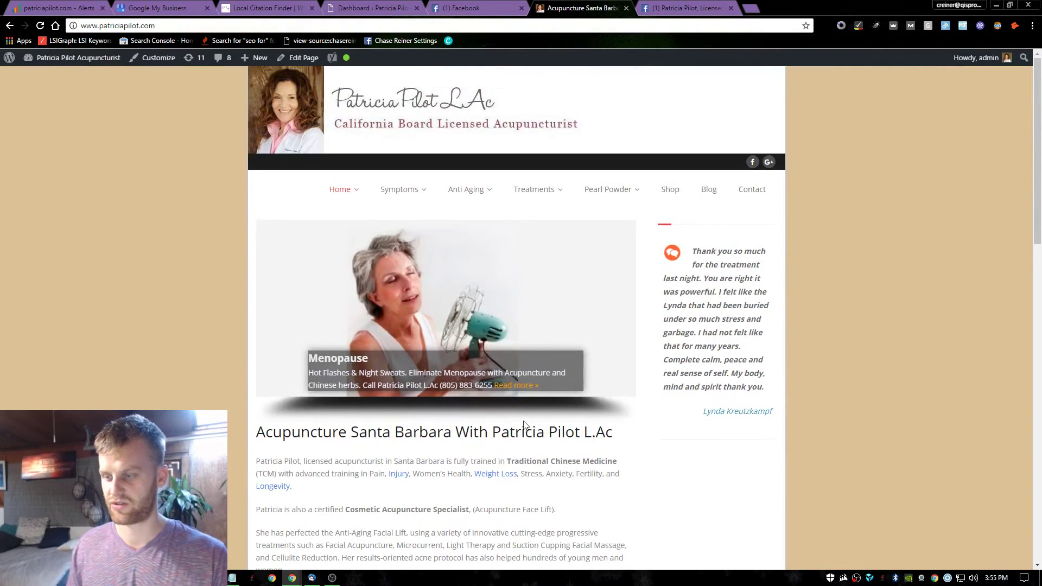
{"action": "key", "text": "alt+Tab"}
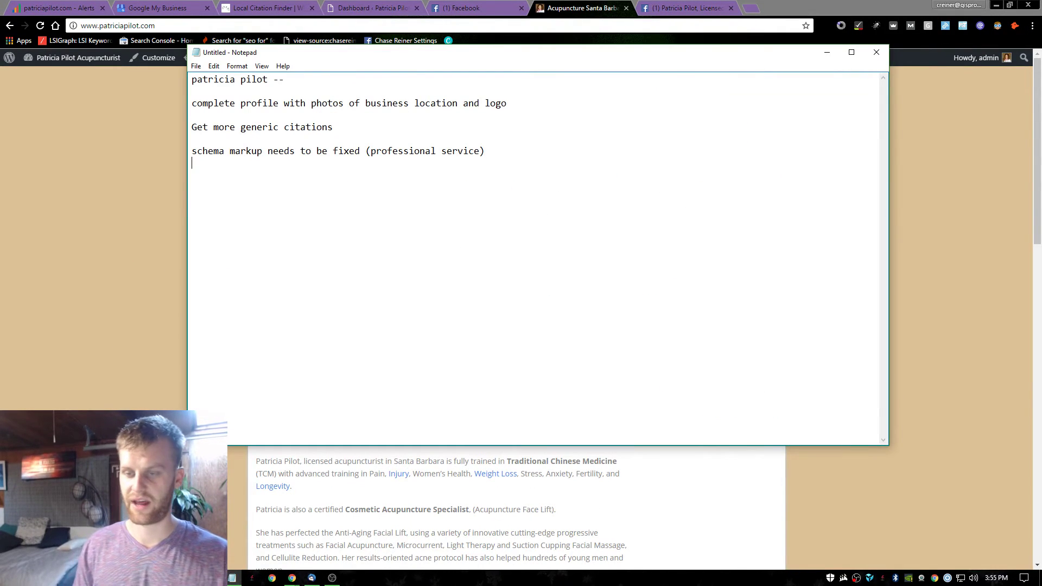
Type the new note 'Look for opportunities to make stronger CTAs on co…' below the schema markup item.
{"action": "type", "text": "Look for p"}
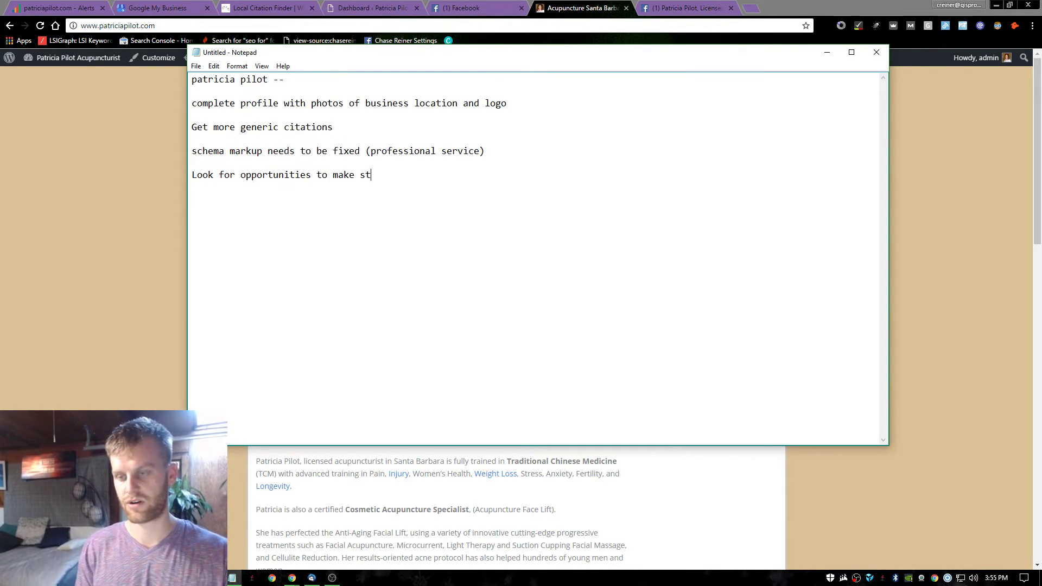
{"action": "type", "text": "AS"}
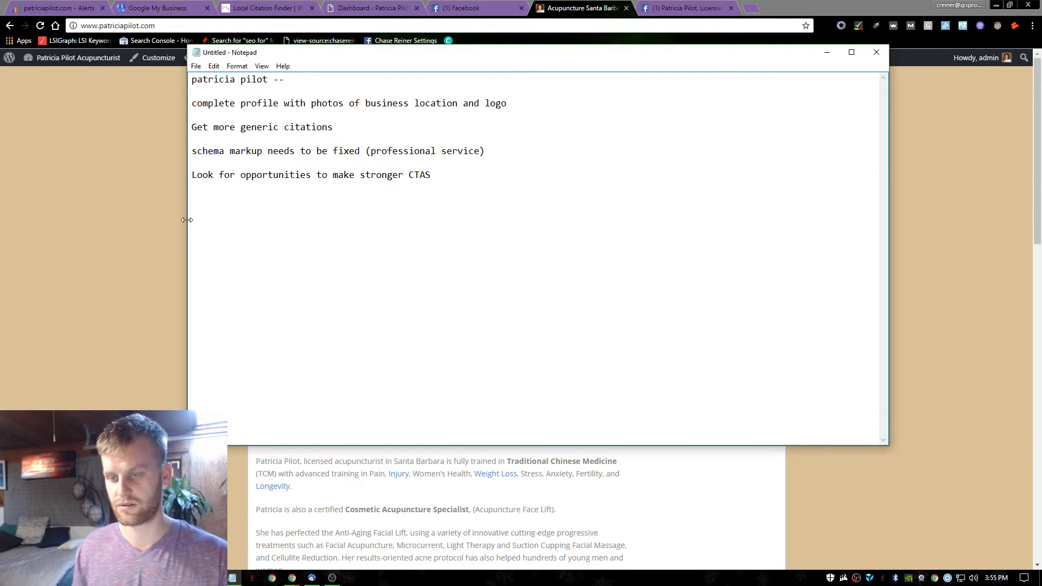
{"action": "type", "text": "g pag"}
{"action": "left_click", "coordinate": [60, 234]}
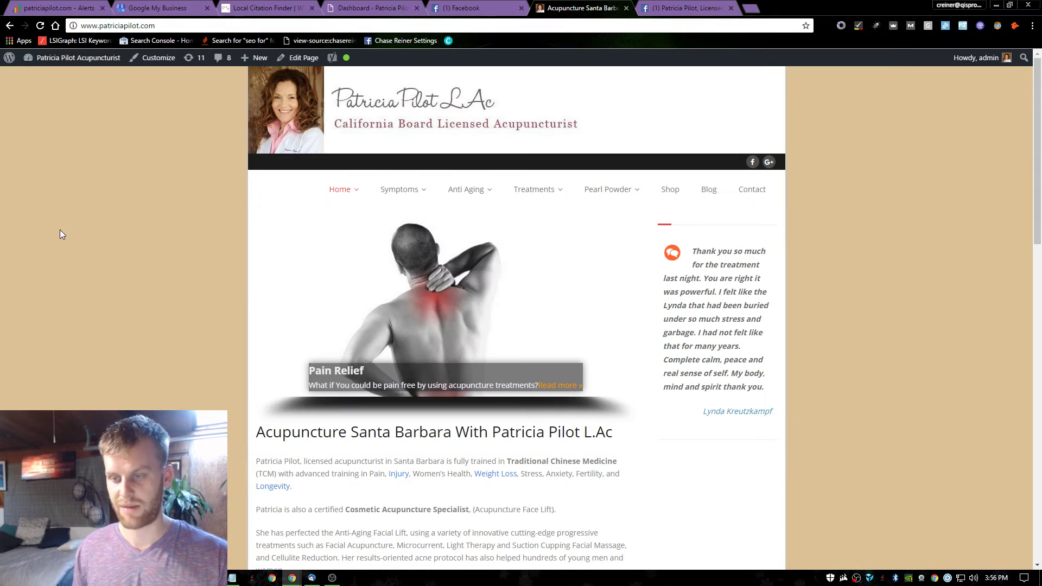
{"action": "left_click", "coordinate": [410, 205]}
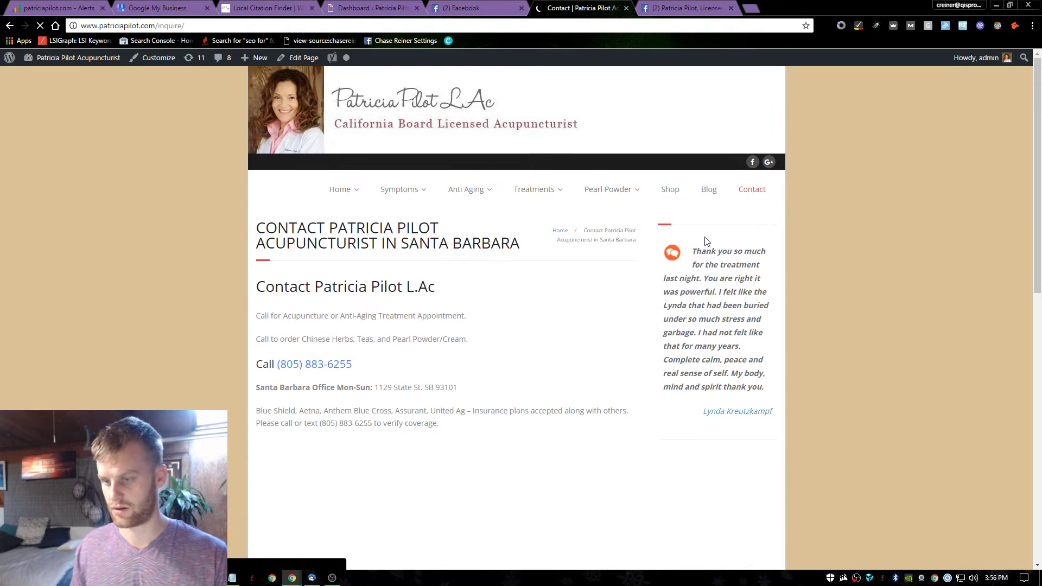
{"action": "scroll", "coordinate": [518, 276], "scroll_direction": "down", "scroll_amount": 5}
{"action": "scroll", "coordinate": [518, 276], "scroll_direction": "down", "scroll_amount": 2}
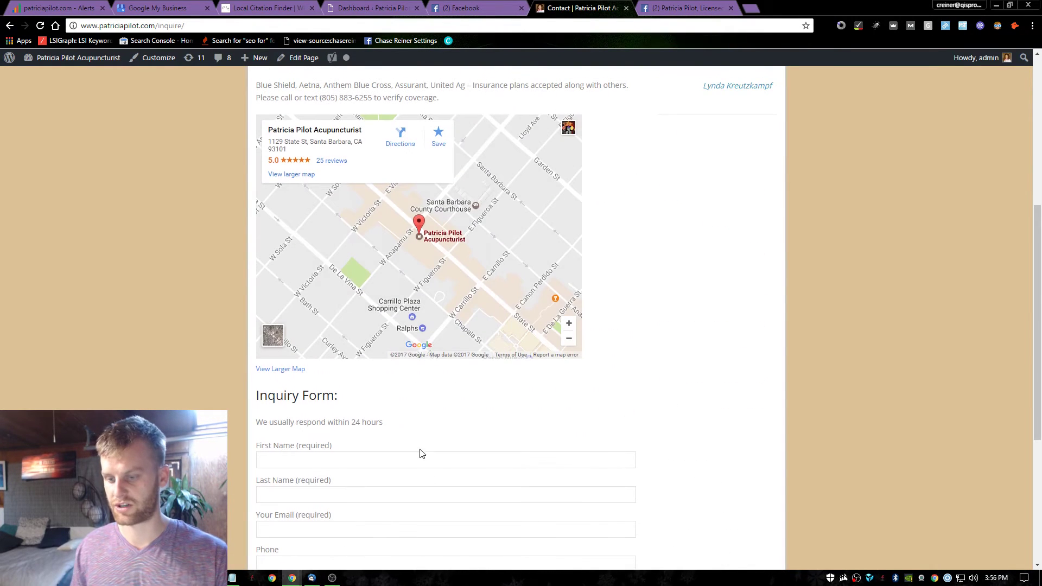
{"action": "scroll", "coordinate": [421, 413], "scroll_direction": "down", "scroll_amount": 4}
{"action": "key", "text": "alt+Tab"}
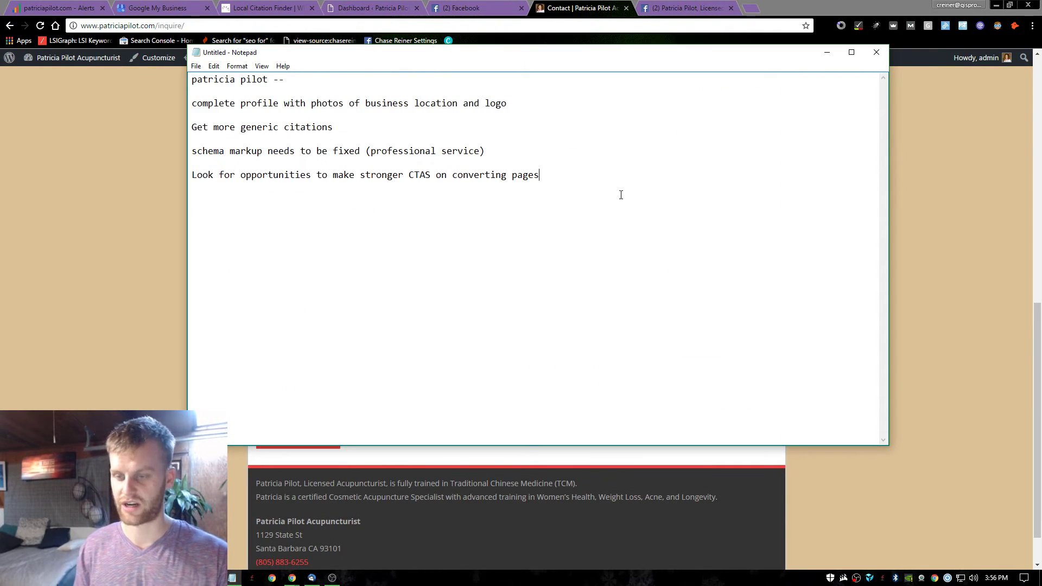
Start a new note line reading 'put conversion tracking', correcting the typos.
{"action": "key", "text": "Return"}
{"action": "key", "text": "Return"}
{"action": "type", "text": "put cojnv"}
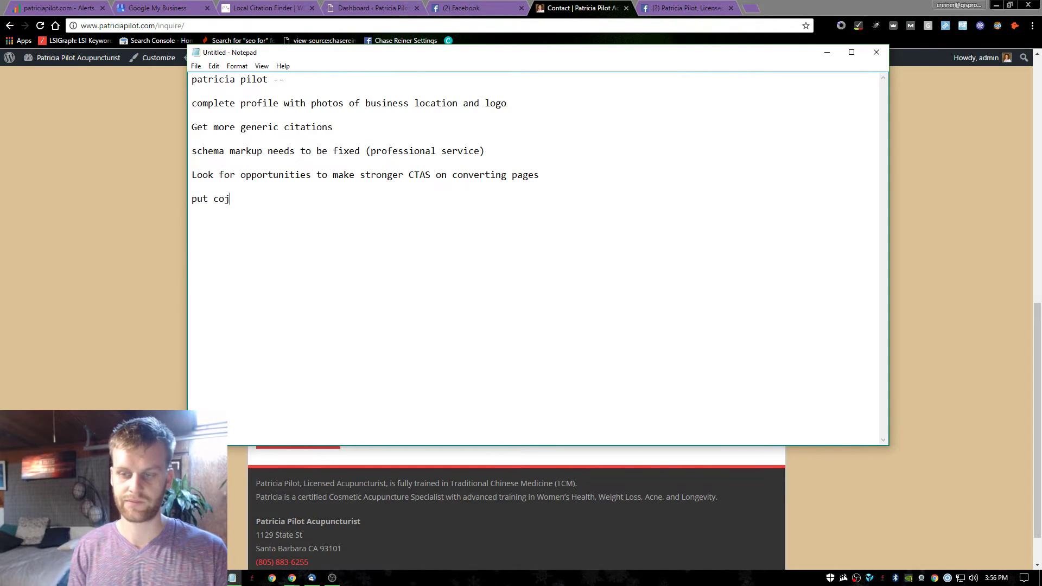
{"action": "key", "text": "BackSpace"}
{"action": "type", "text": "n v"}
{"action": "type", "text": "version t"}
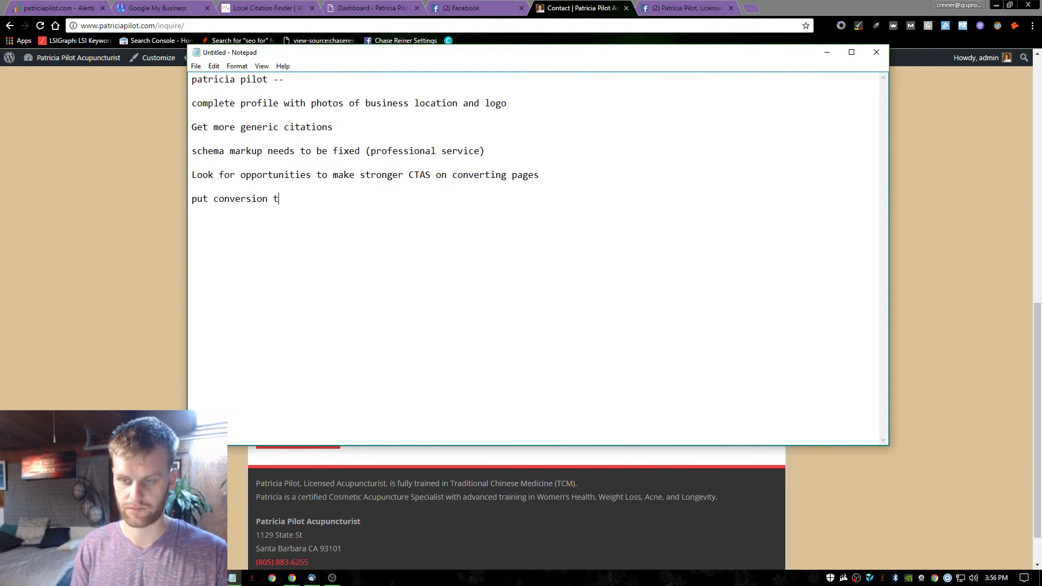
{"action": "type", "text": "rak"}
{"action": "key", "text": "BackSpace"}
Finish the note as 'put conversion tracking on', then browse Treatments, Anti Aging, Symptoms and Weight Loss pages.
{"action": "type", "text": "cking on form"}
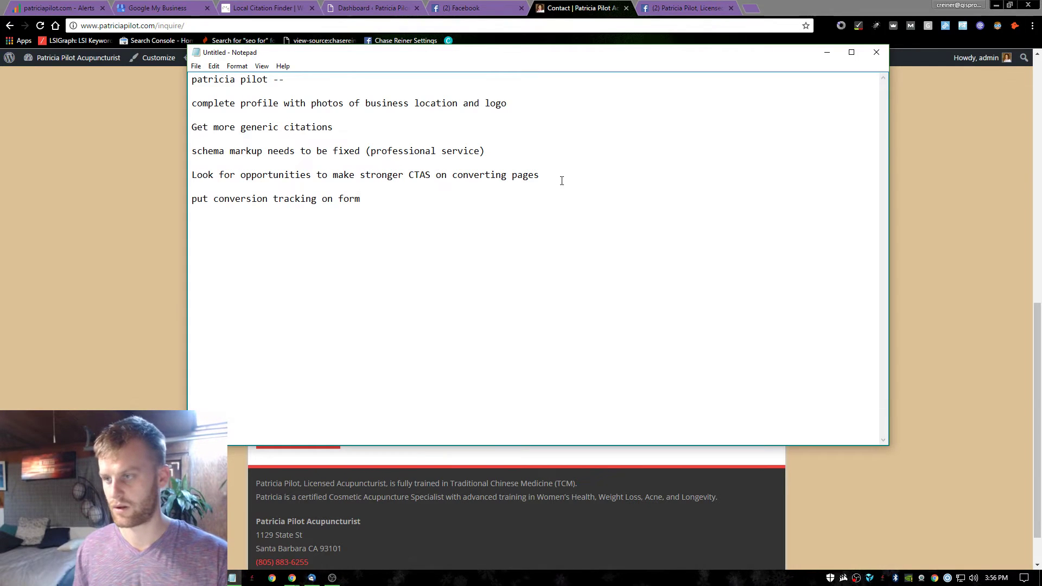
{"action": "left_click", "coordinate": [926, 179]}
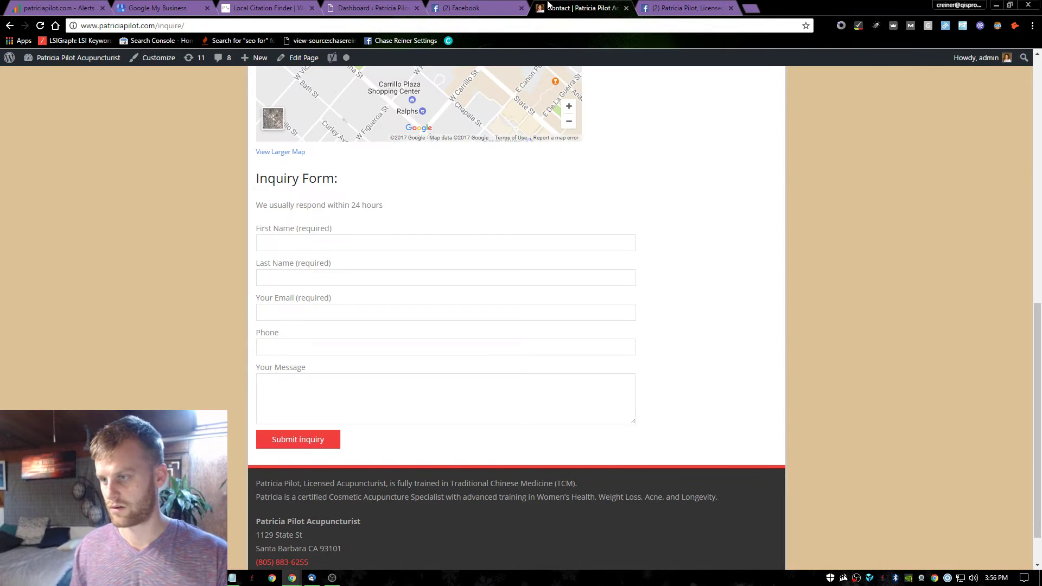
{"action": "scroll", "coordinate": [583, 170], "scroll_direction": "up", "scroll_amount": 10}
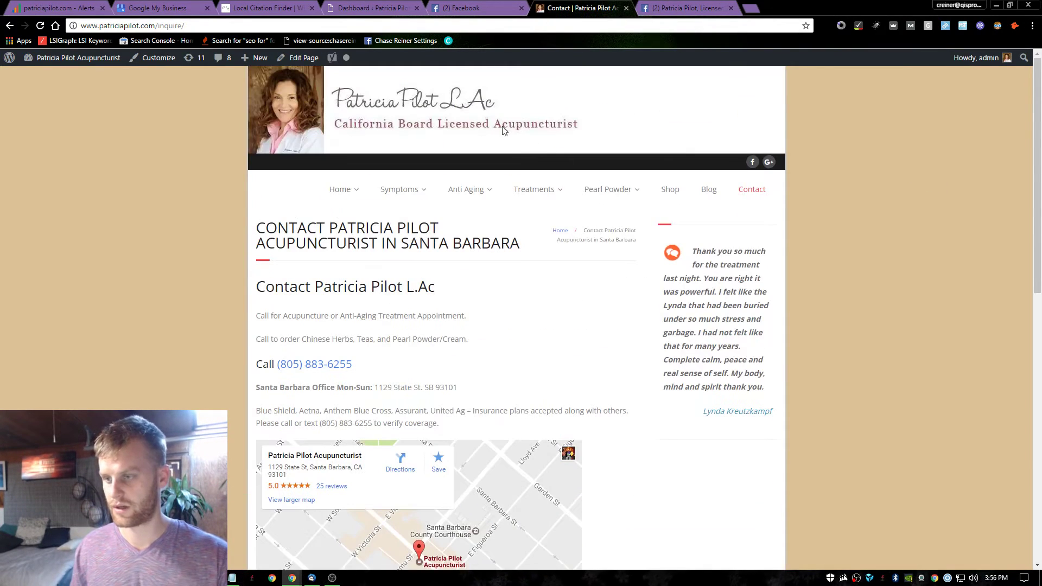
{"action": "left_click", "coordinate": [532, 190]}
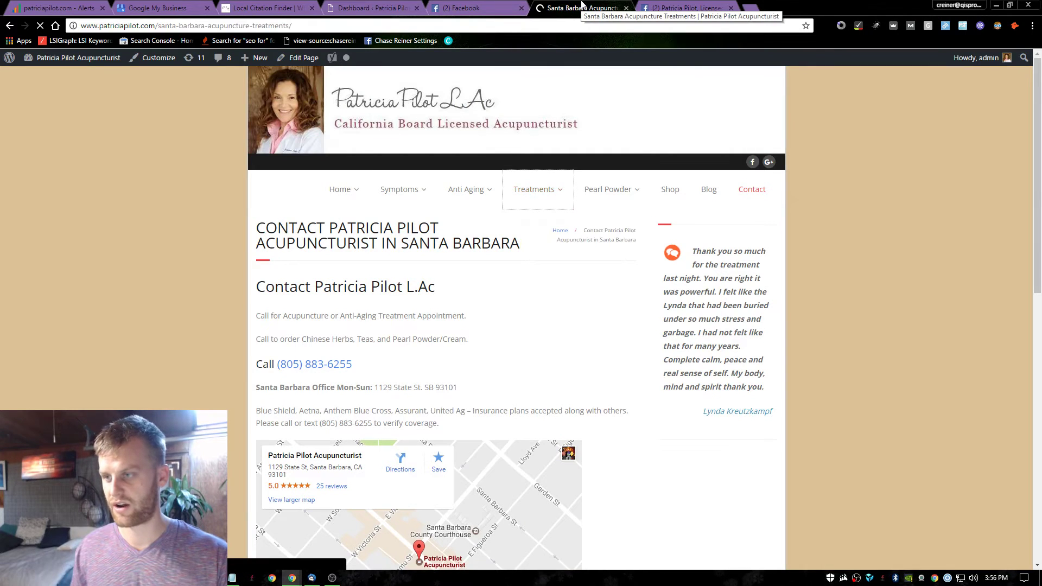
{"action": "left_click", "coordinate": [489, 183]}
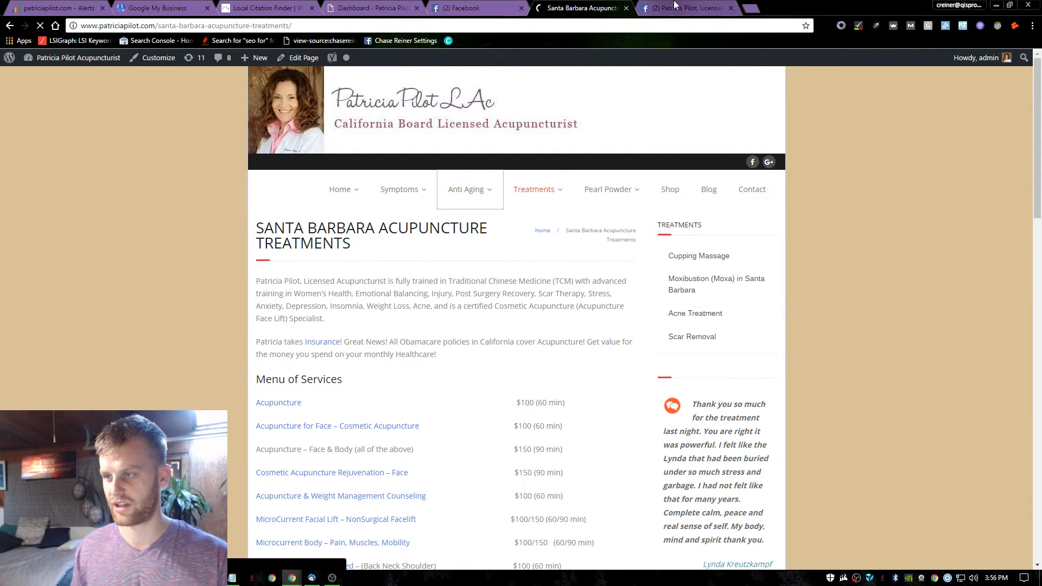
{"action": "left_click", "coordinate": [414, 192]}
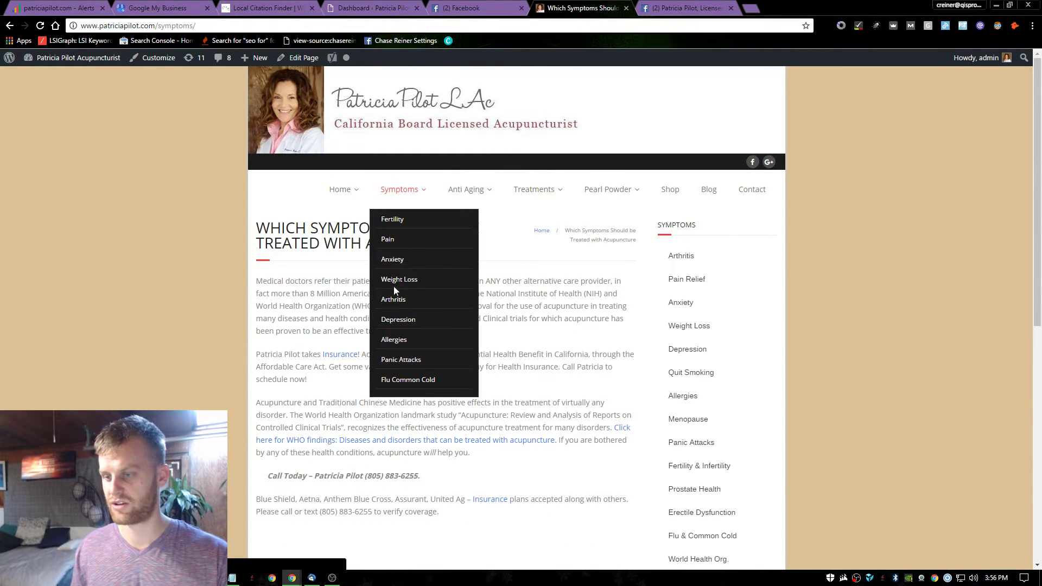
{"action": "left_click", "coordinate": [393, 284]}
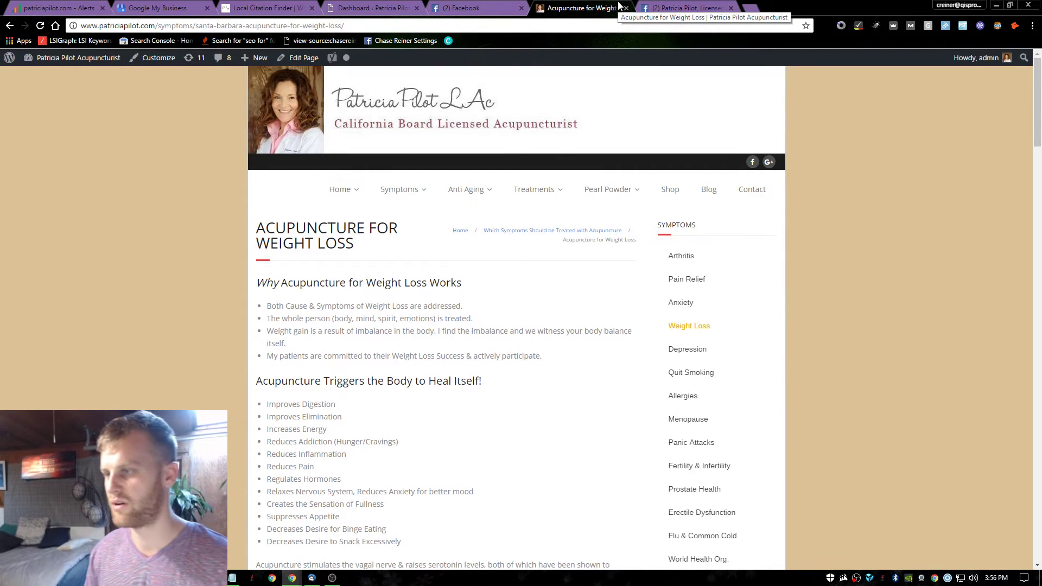
{"action": "key", "text": "alt+Tab"}
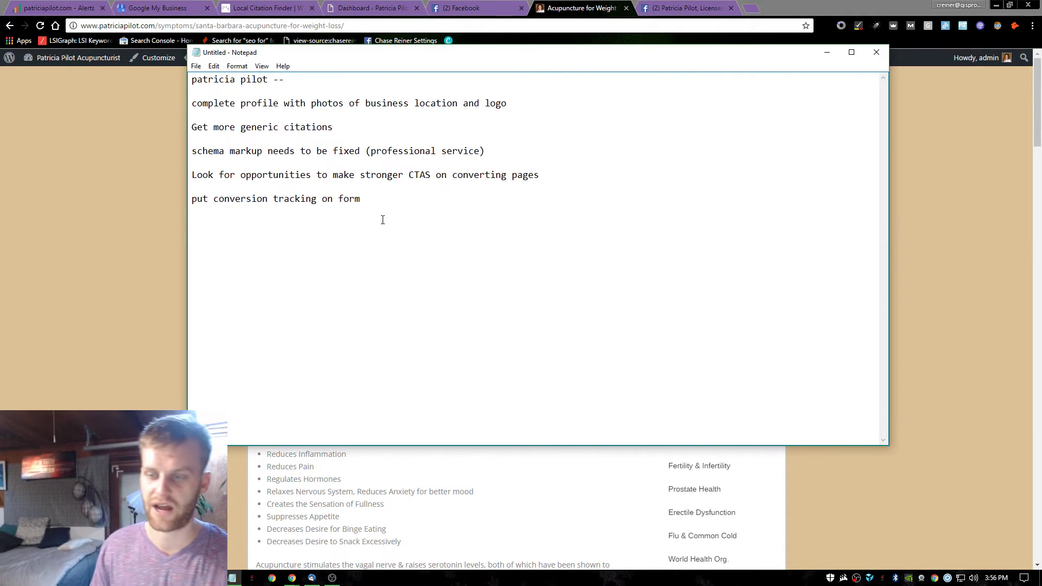
Add the line '(wait to optimize local pages as well)' below the conversion tracking note.
{"action": "double_click", "coordinate": [383, 220]}
{"action": "left_click", "coordinate": [373, 212]}
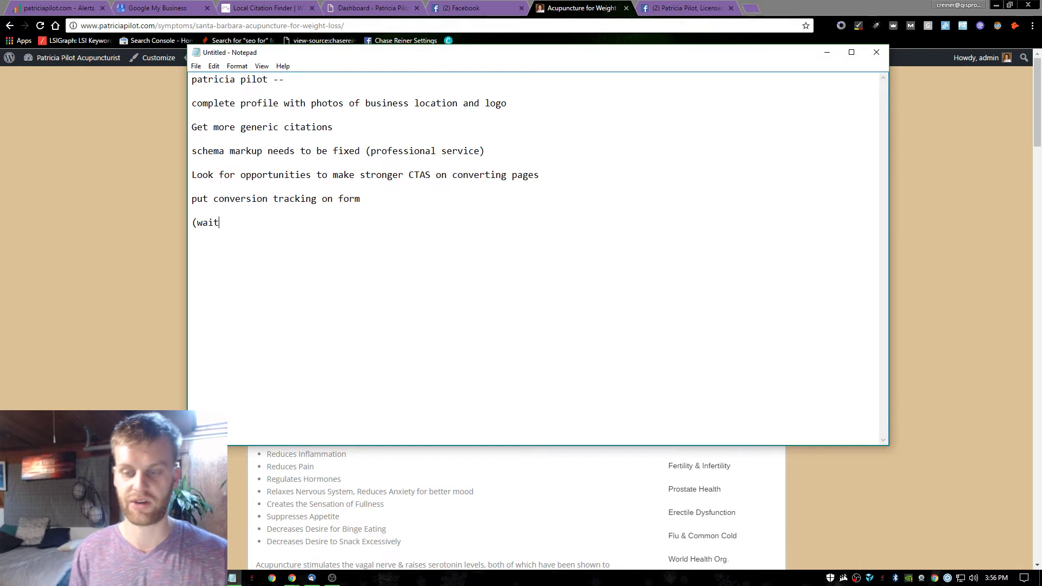
{"action": "type", "text": "ize local "}
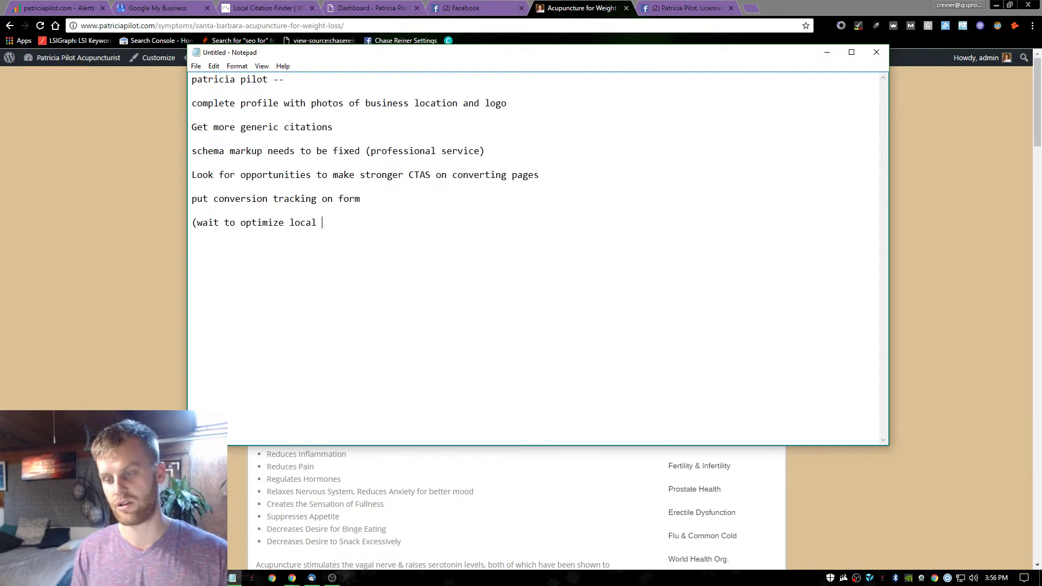
{"action": "type", "text": "pages as well)"}
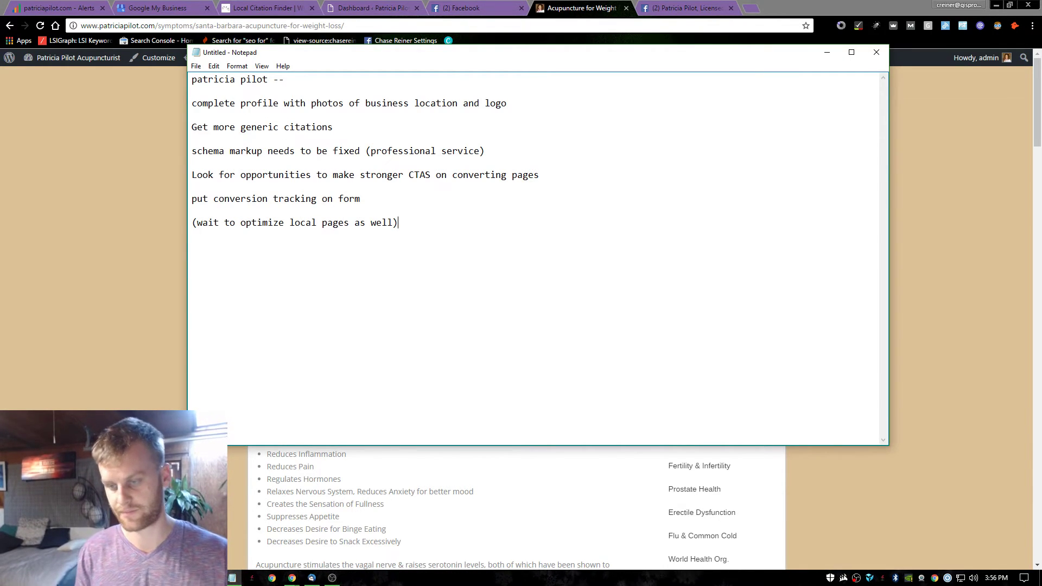
{"action": "left_click", "coordinate": [179, 176]}
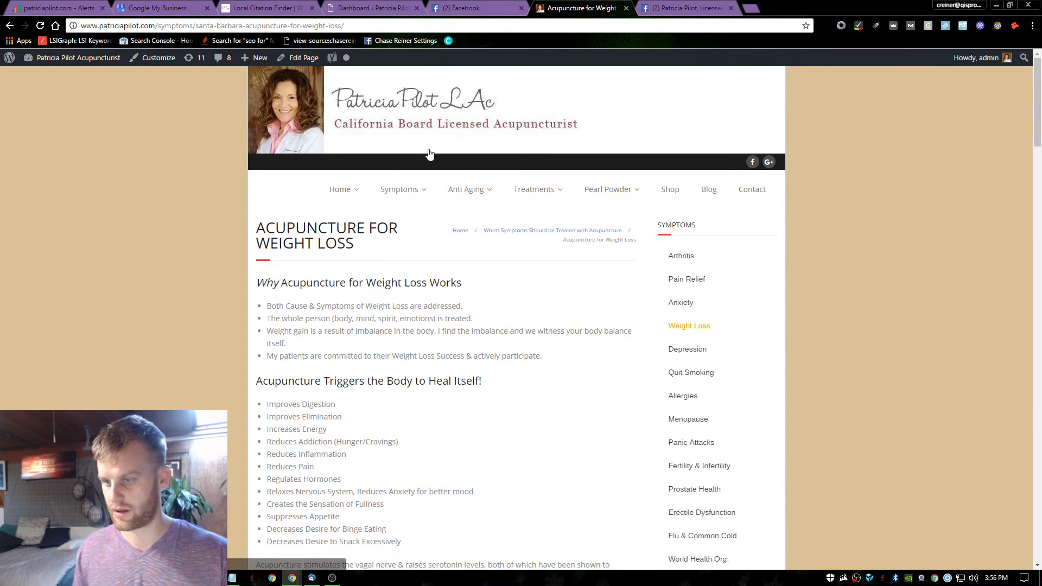
Open Hotjar in a new tab and sign in with the saved account e-mail and password.
{"action": "left_click", "coordinate": [338, 187]}
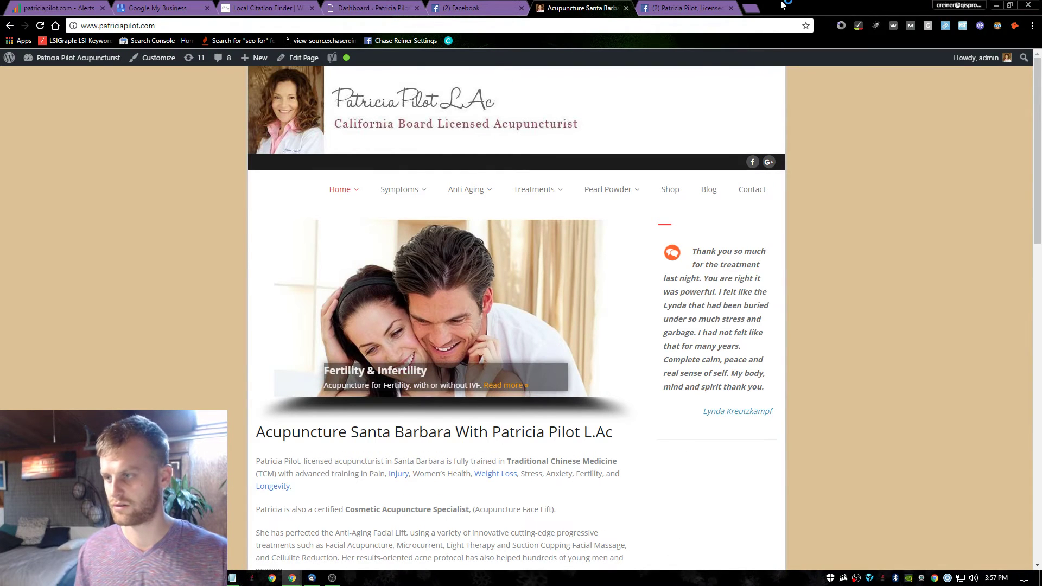
{"action": "left_click", "coordinate": [756, 7]}
{"action": "type", "text": "hot"}
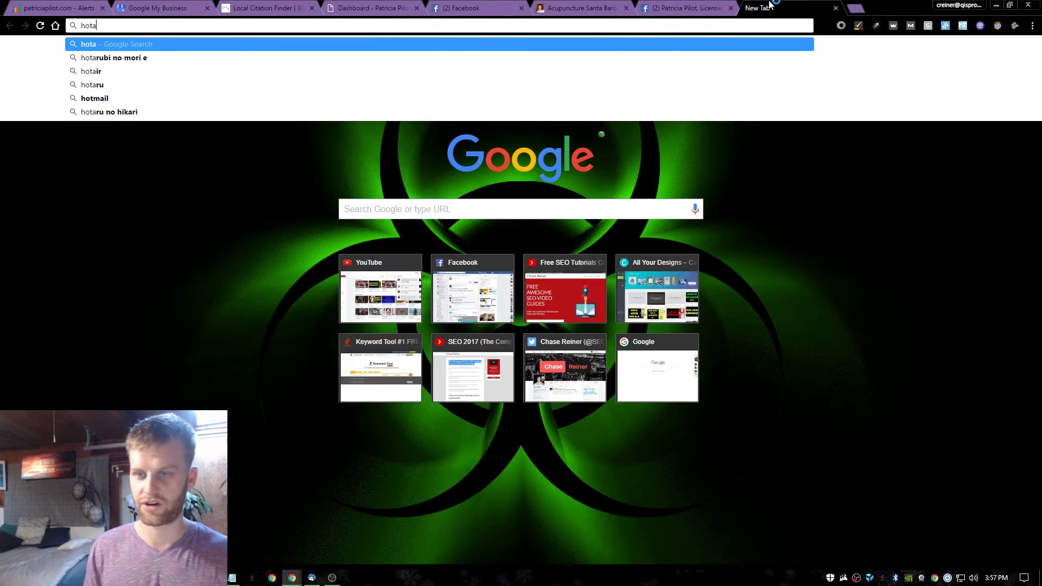
{"action": "type", "text": "j"}
{"action": "key", "text": "Return"}
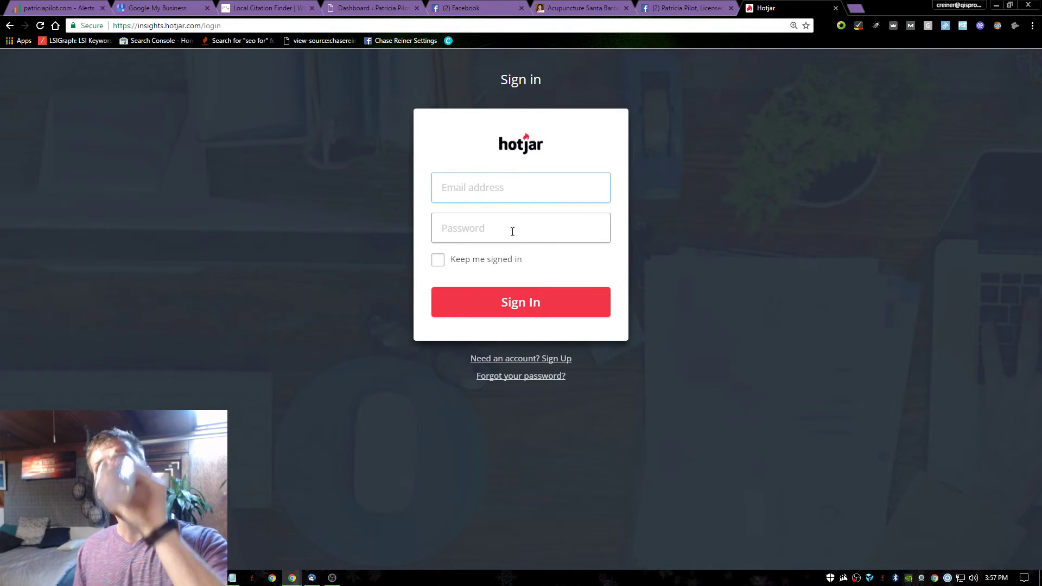
{"action": "type", "text": "im"}
{"action": "key", "text": "Down"}
{"action": "key", "text": "Tab"}
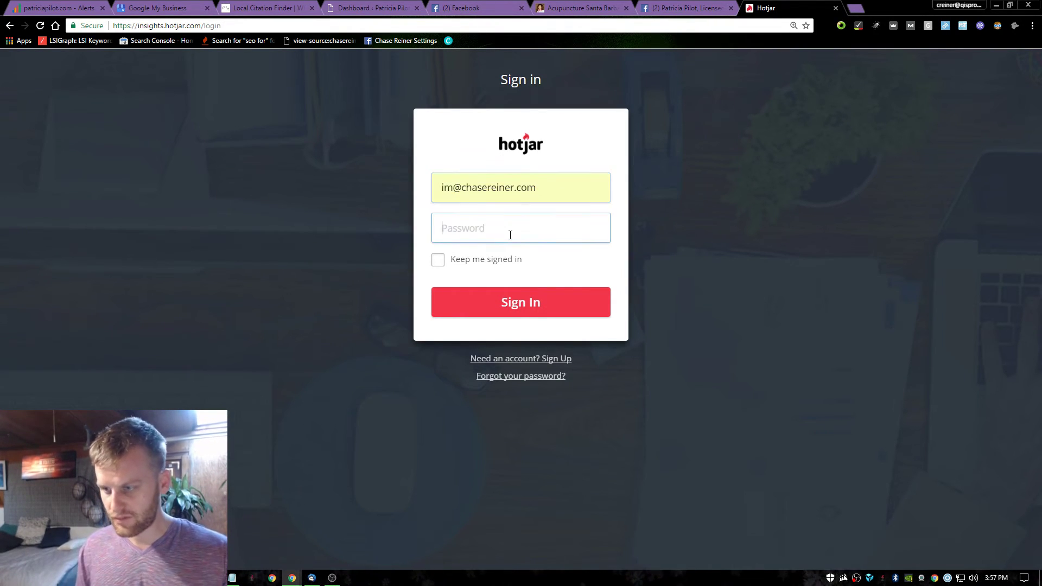
{"action": "type", "text": "•••"}
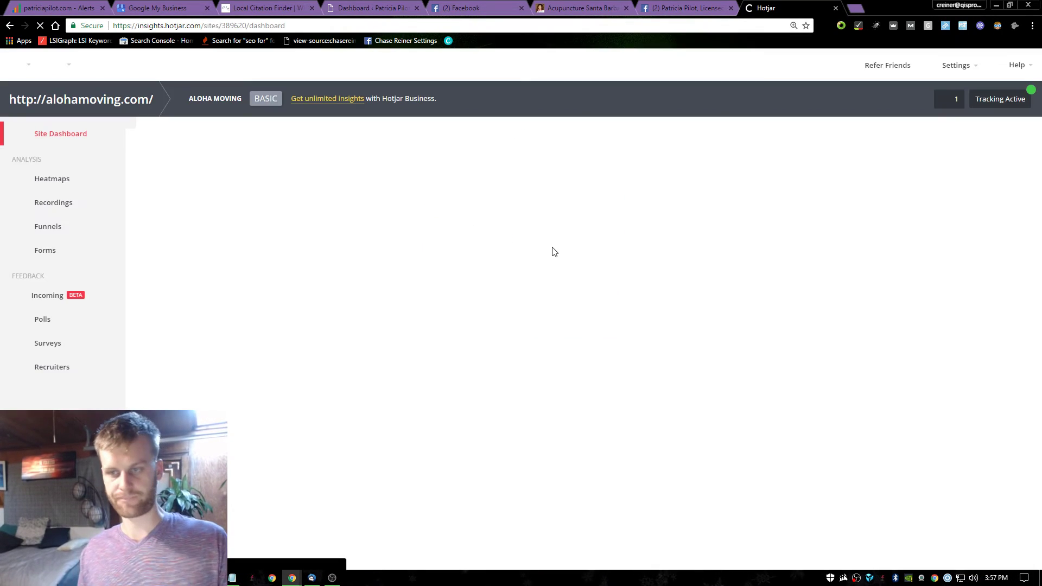
Add 'Ask about Adwords budget' to the audit notes, then open Hotjar's Heatmaps list.
{"action": "key", "text": "alt+Tab"}
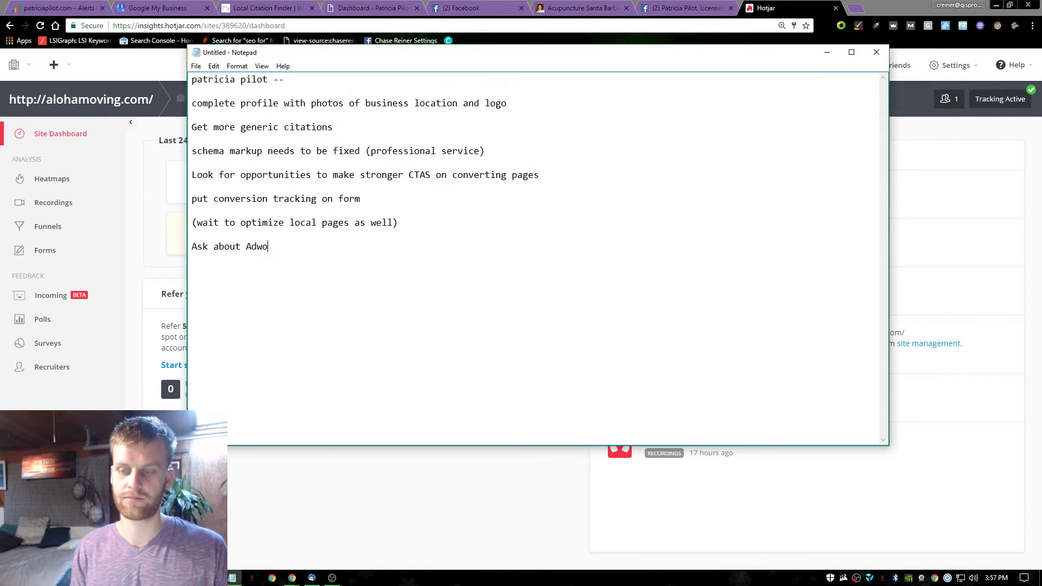
{"action": "type", "text": "udg"}
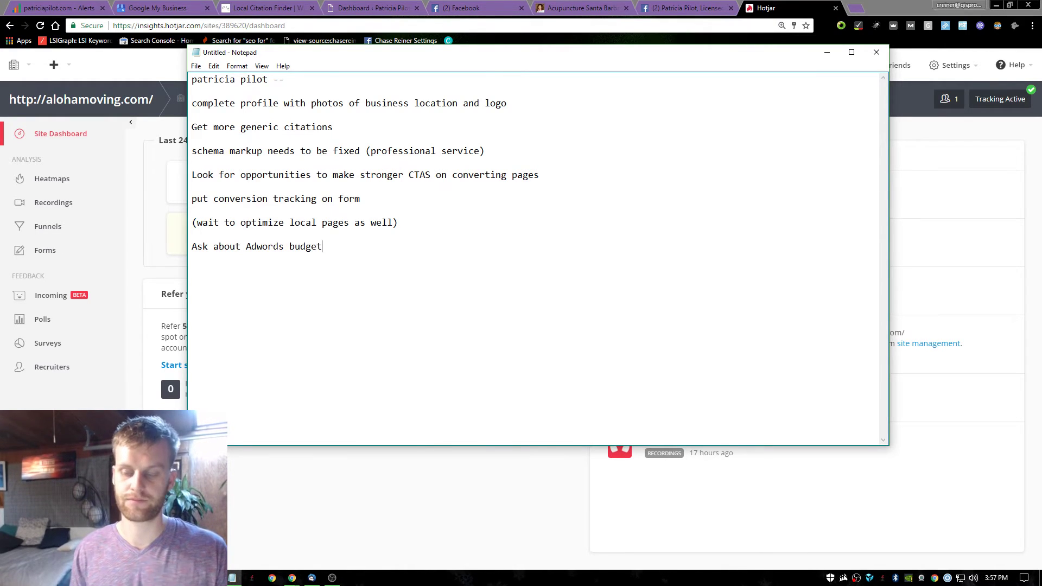
{"action": "type", "text": "et"}
{"action": "left_click", "coordinate": [902, 207]}
{"action": "left_click", "coordinate": [76, 185]}
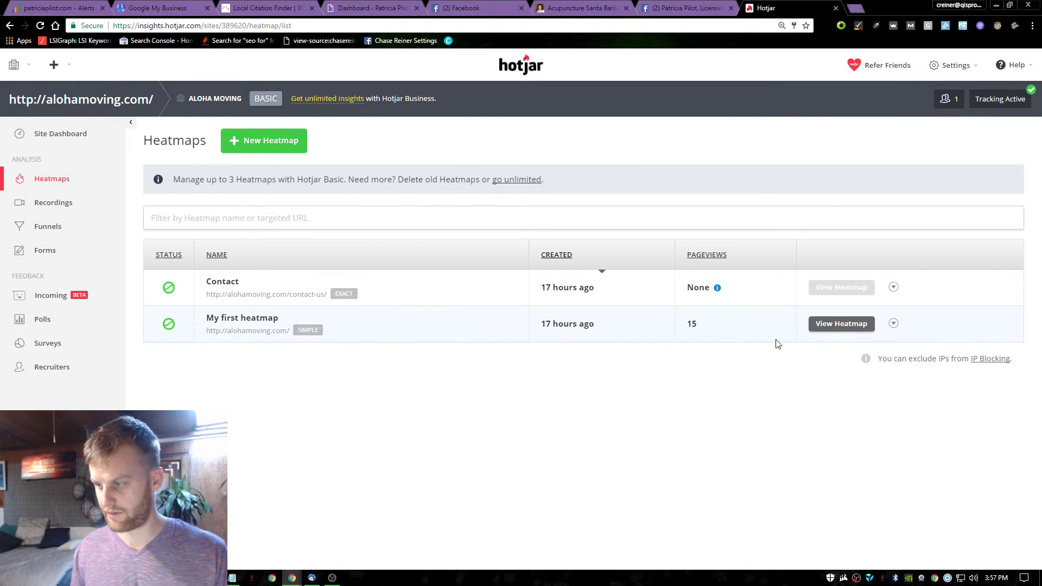
Review the 11 recorded clicks on the Aloha Moving homepage heatmap, then go to Recordings.
{"action": "left_click", "coordinate": [832, 331]}
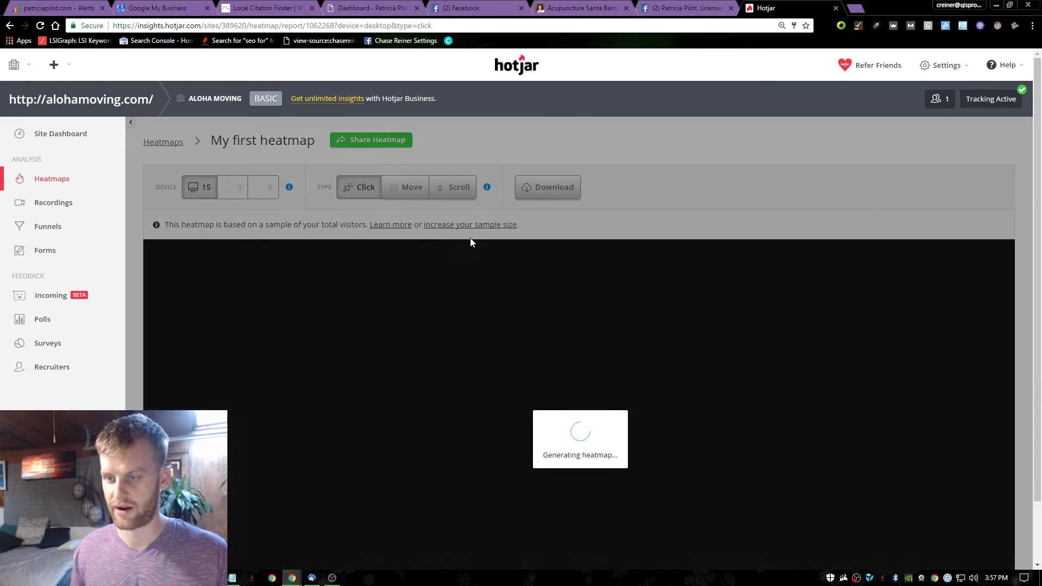
{"action": "scroll", "coordinate": [660, 390], "scroll_direction": "down", "scroll_amount": 3}
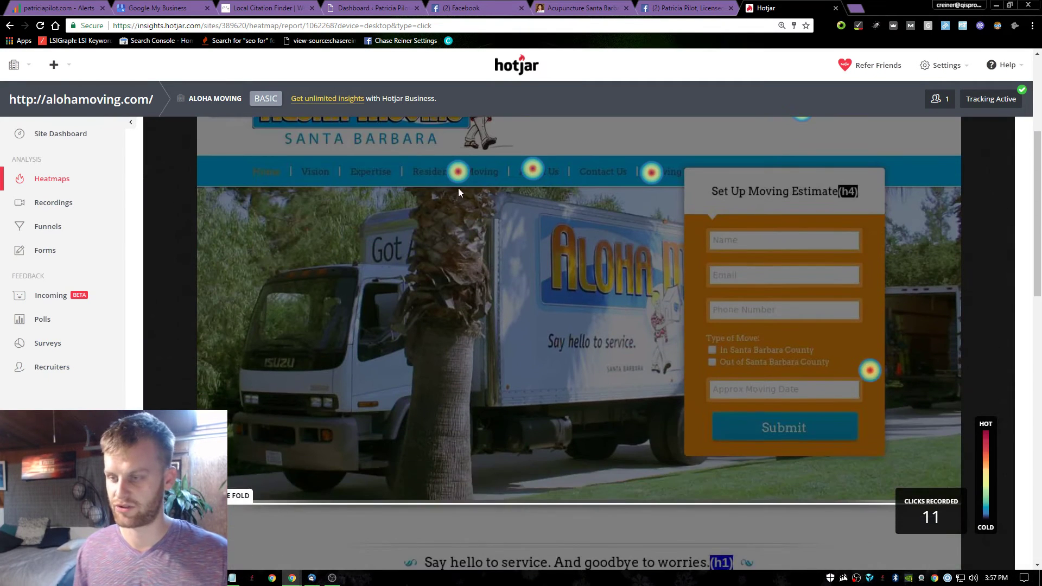
{"action": "scroll", "coordinate": [783, 212], "scroll_direction": "up", "scroll_amount": 2}
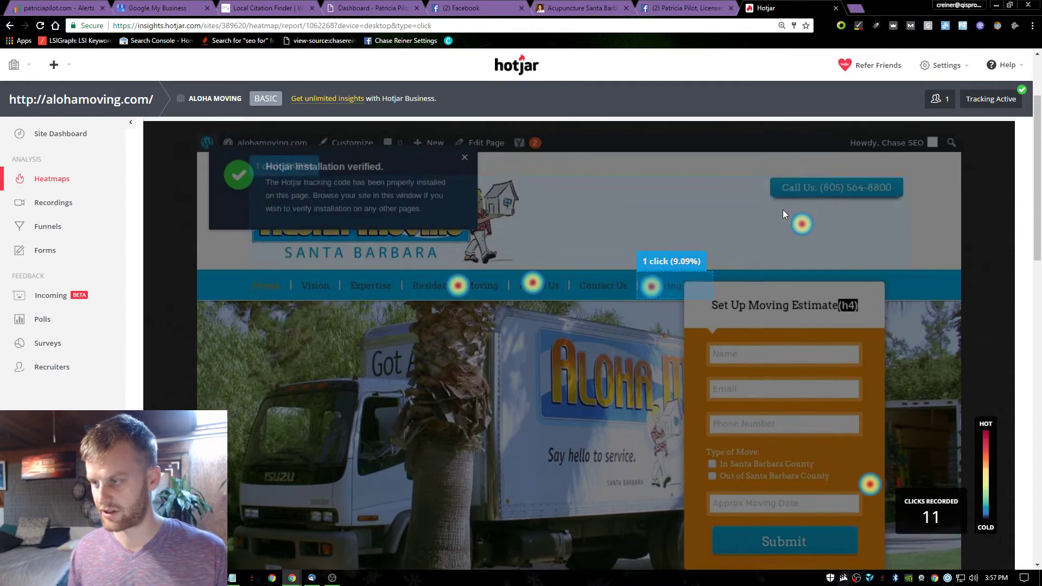
{"action": "scroll", "coordinate": [800, 249], "scroll_direction": "down", "scroll_amount": 15}
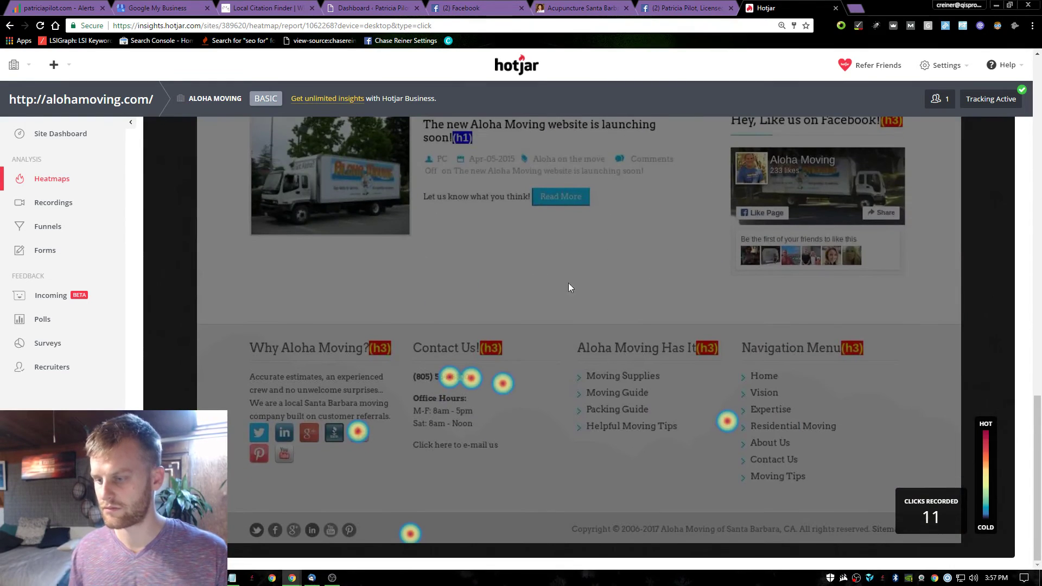
{"action": "scroll", "coordinate": [493, 461], "scroll_direction": "up", "scroll_amount": 20}
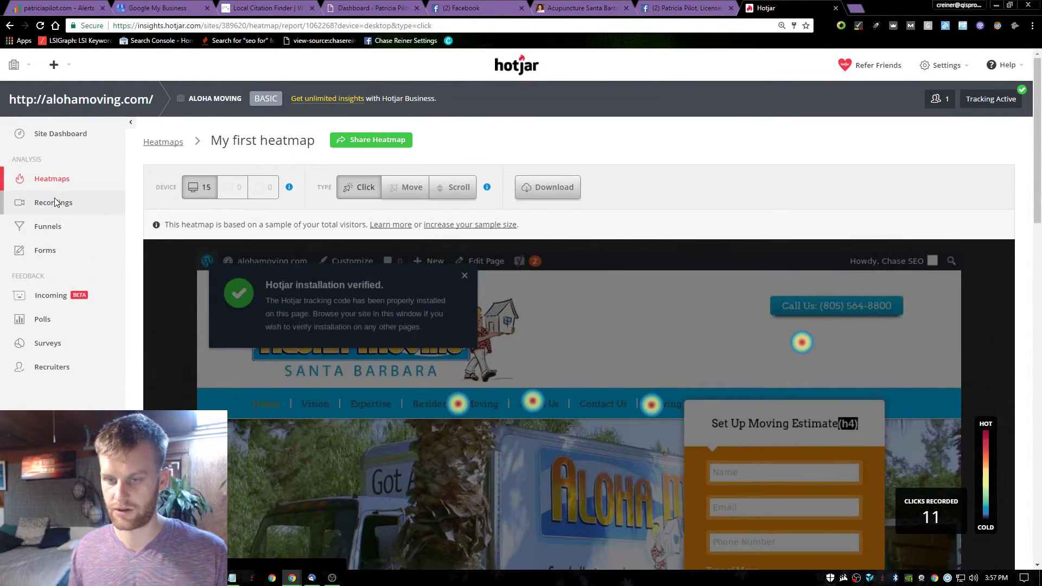
{"action": "left_click", "coordinate": [53, 202]}
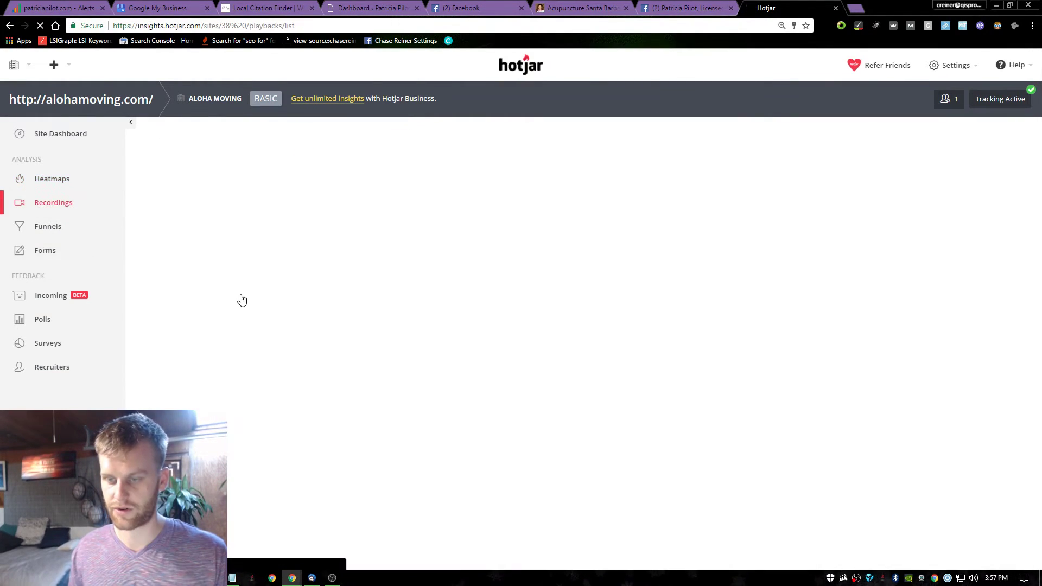
Play the 19:54 visitor session recording, then close it to return to the list.
{"action": "scroll", "coordinate": [460, 301], "scroll_direction": "down", "scroll_amount": 5}
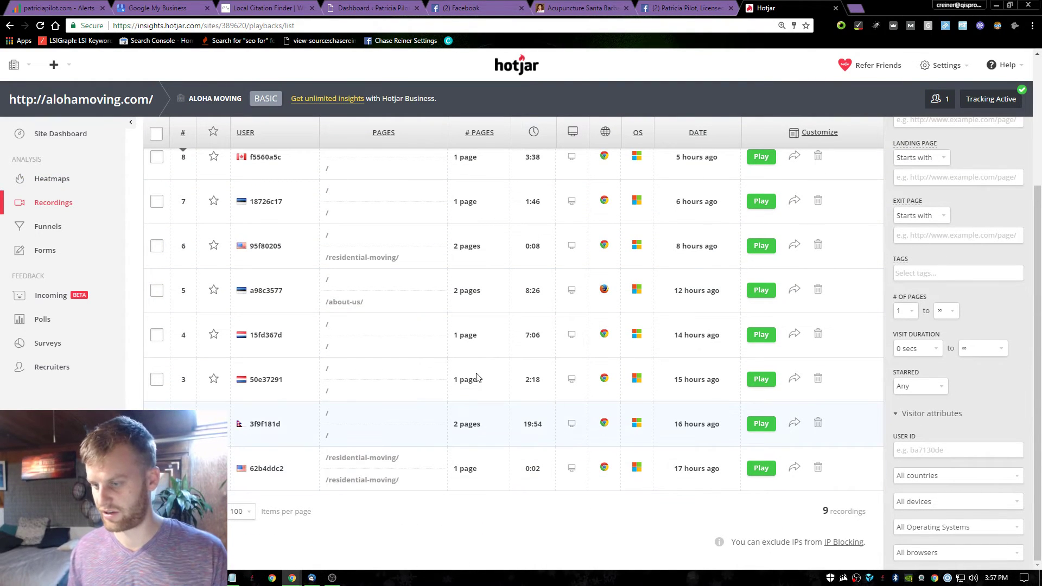
{"action": "scroll", "coordinate": [745, 405], "scroll_direction": "up", "scroll_amount": 3}
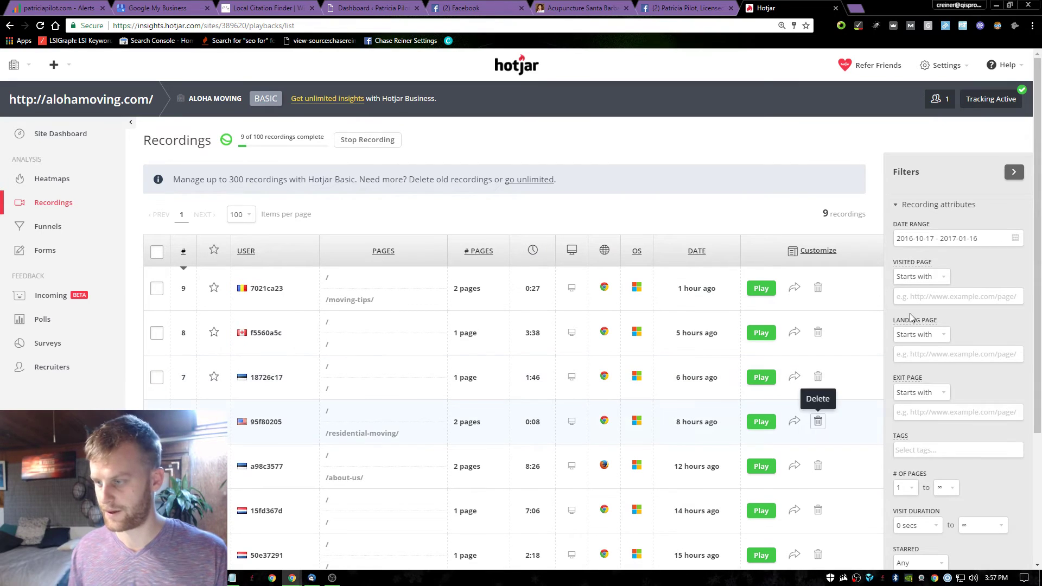
{"action": "scroll", "coordinate": [767, 300], "scroll_direction": "down", "scroll_amount": 3}
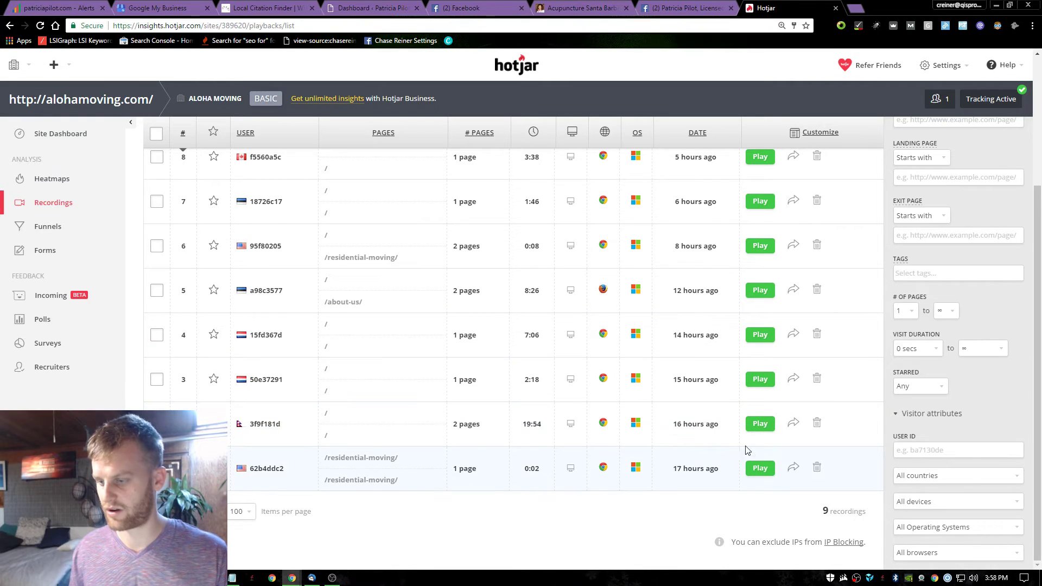
{"action": "left_click", "coordinate": [756, 430]}
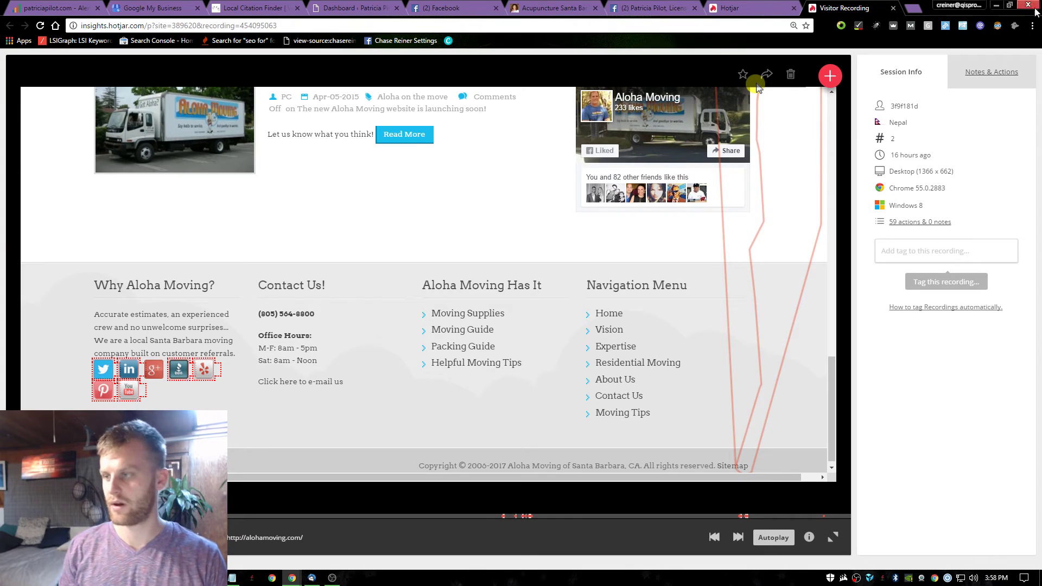
{"action": "left_click", "coordinate": [893, 8]}
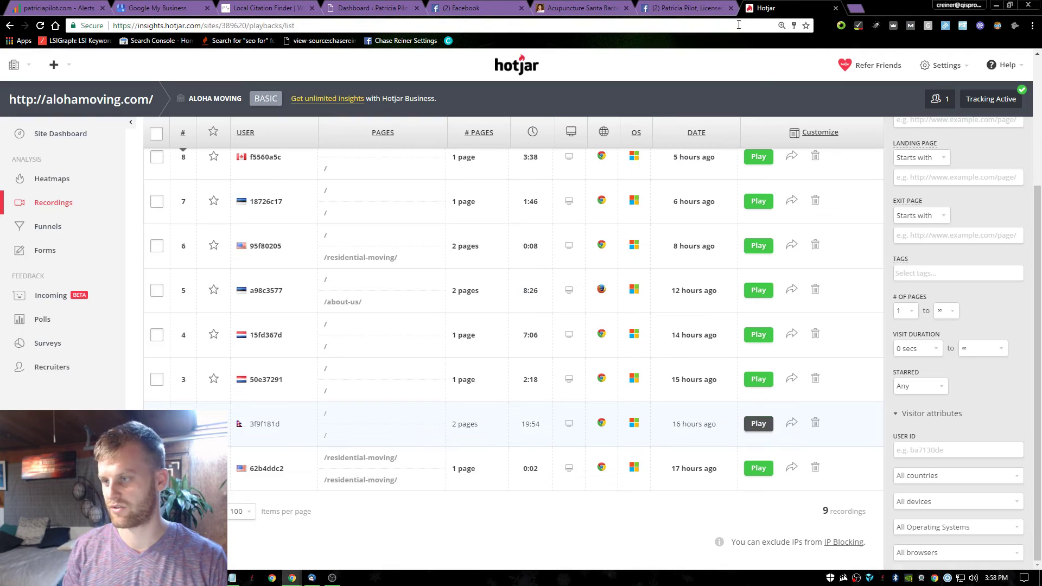
Check who has team access to the site, then open the Hotjar PLUS plan offer.
{"action": "scroll", "coordinate": [396, 310], "scroll_direction": "up", "scroll_amount": 4}
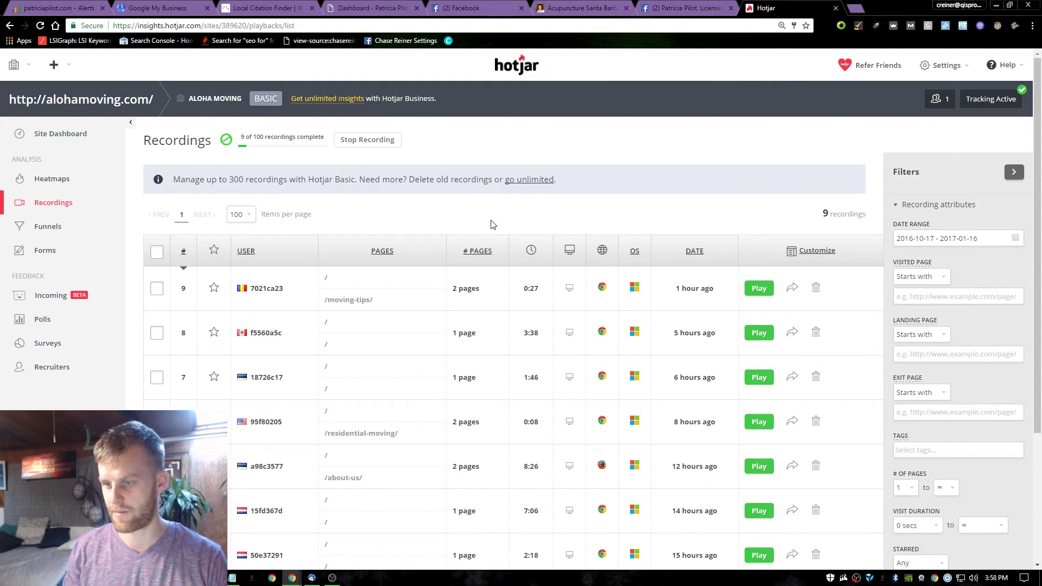
{"action": "scroll", "coordinate": [493, 224], "scroll_direction": "down", "scroll_amount": 3}
{"action": "scroll", "coordinate": [534, 325], "scroll_direction": "up", "scroll_amount": 3}
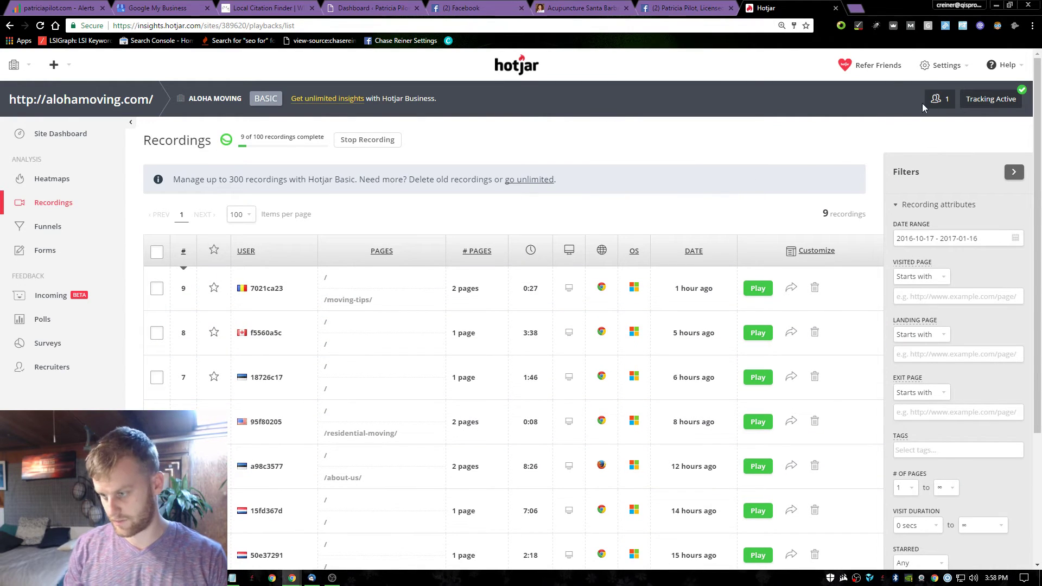
{"action": "left_click", "coordinate": [926, 103]}
{"action": "left_click", "coordinate": [650, 197]}
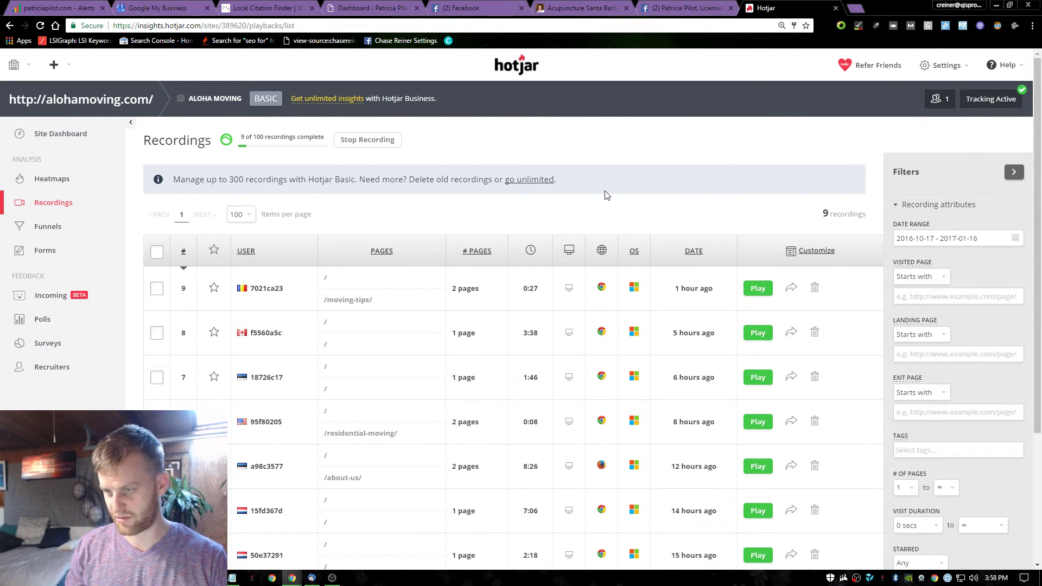
{"action": "left_click", "coordinate": [259, 101]}
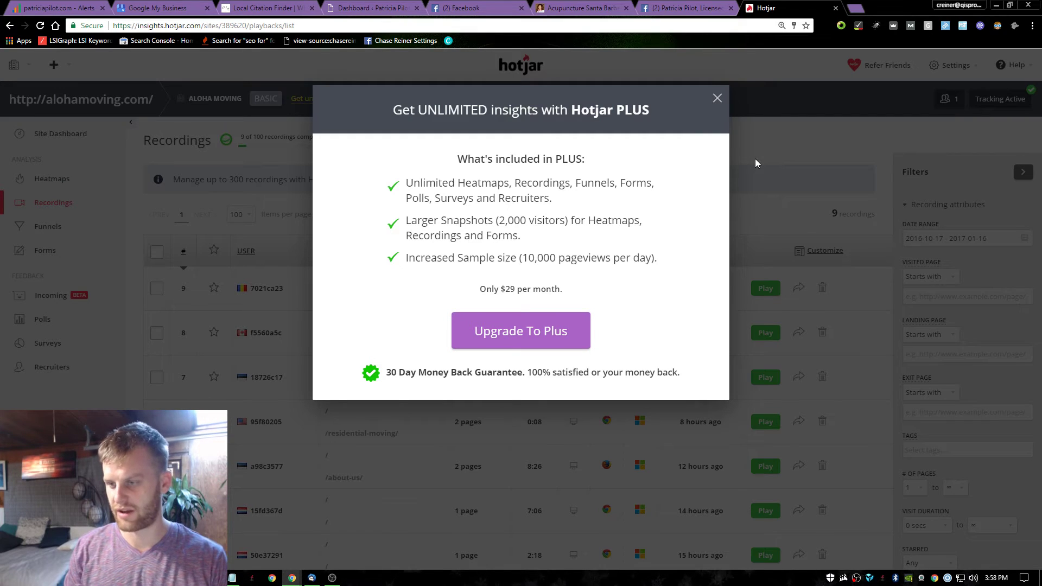
Note 'Consider going pro with Hotjar' in Notepad, then close the PLUS upgrade offer.
{"action": "key", "text": "alt+Tab"}
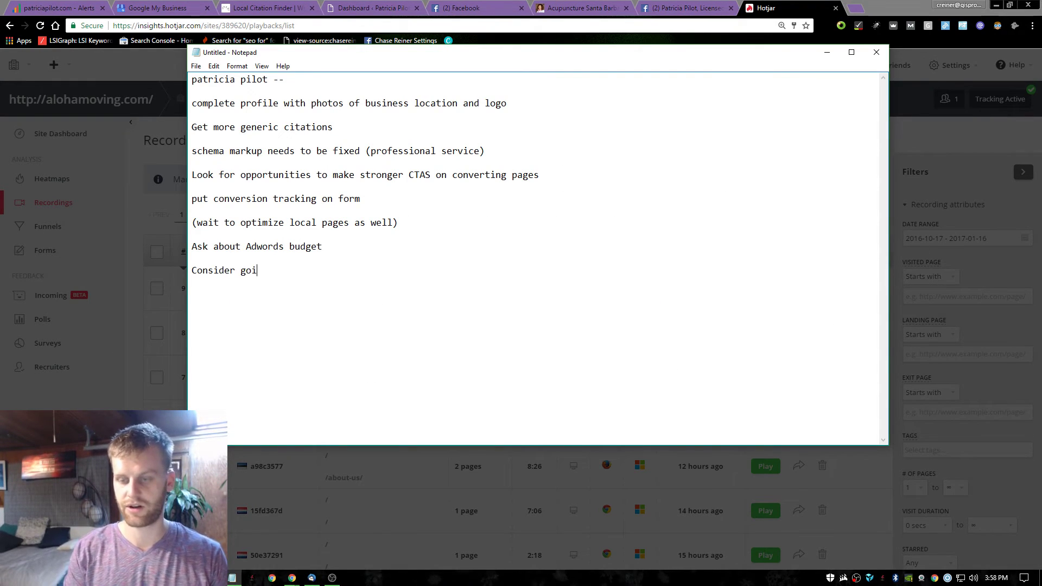
{"action": "type", "text": "otjar"}
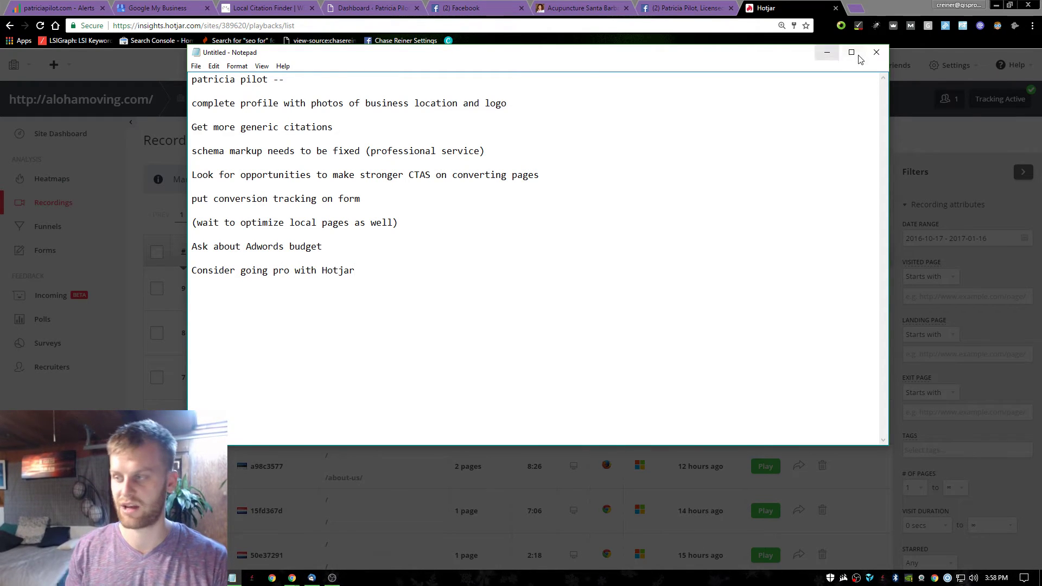
{"action": "left_click", "coordinate": [828, 53]}
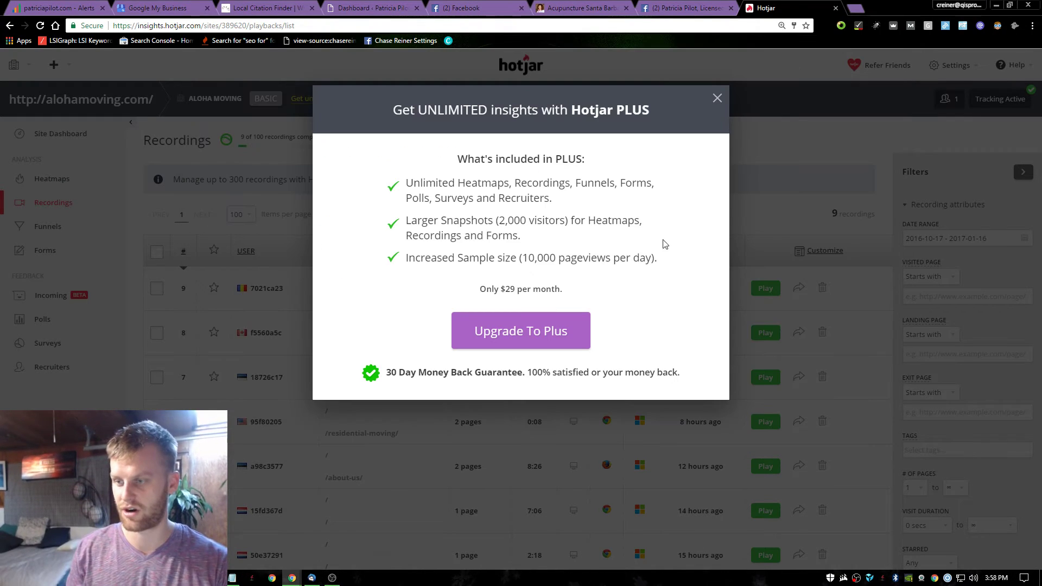
{"action": "left_click", "coordinate": [716, 99]}
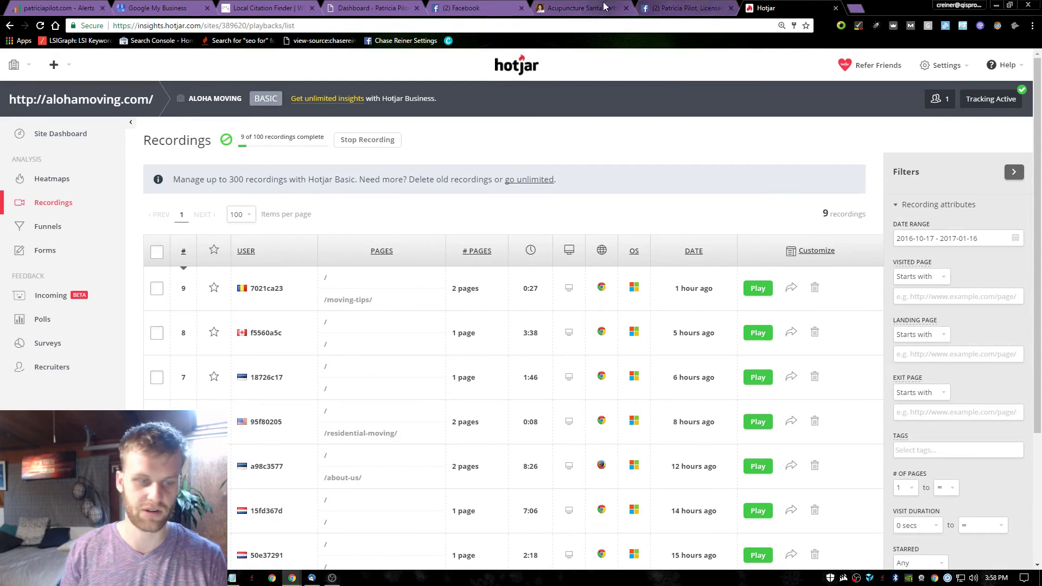
{"action": "left_click", "coordinate": [687, 7]}
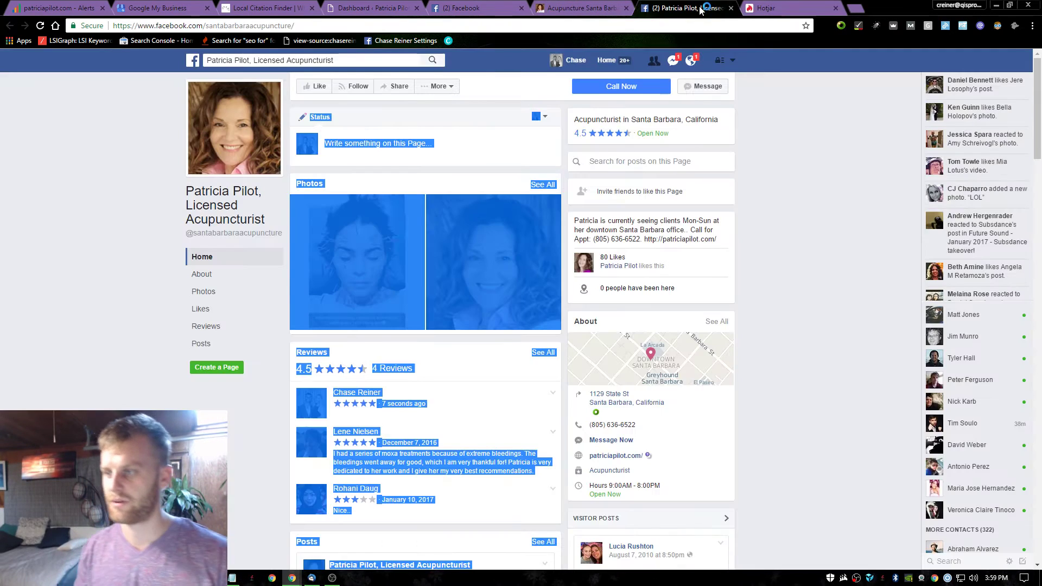
{"action": "left_click", "coordinate": [690, 60]}
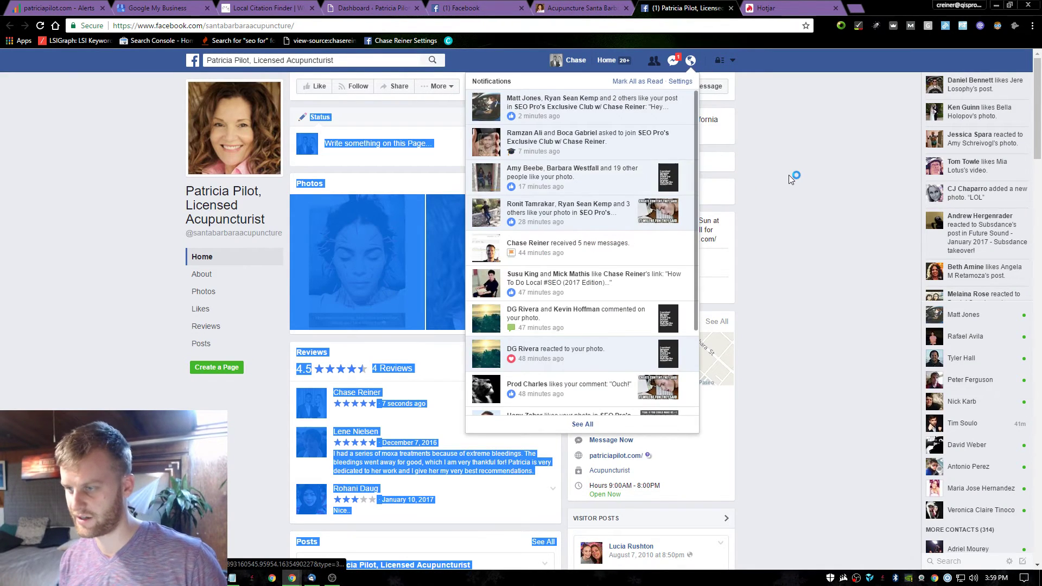
{"action": "left_click", "coordinate": [736, 8]}
{"action": "left_click", "coordinate": [709, 7]}
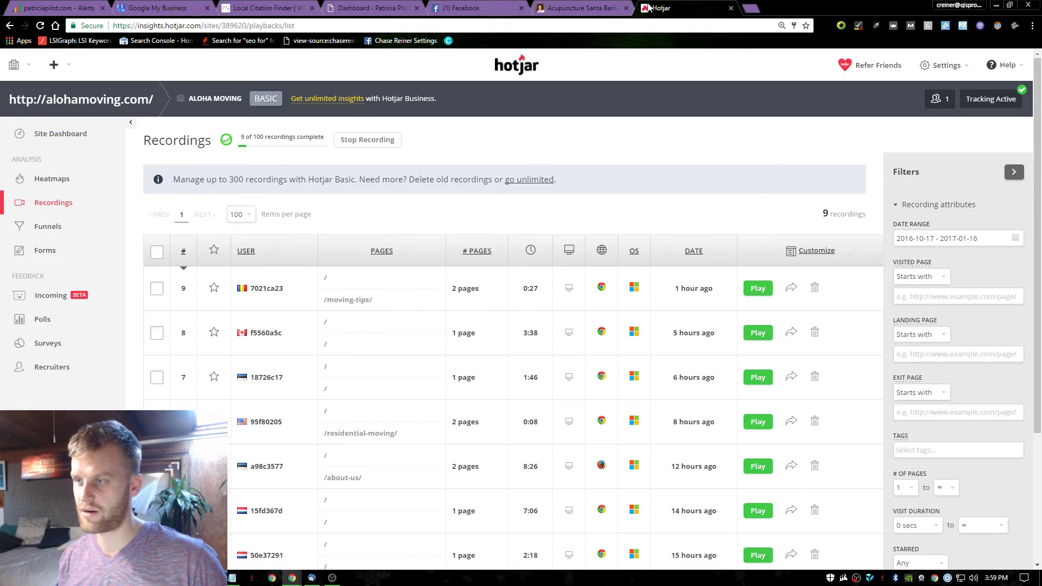
{"action": "left_click", "coordinate": [581, 8]}
{"action": "mouse_move", "coordinate": [393, 180]}
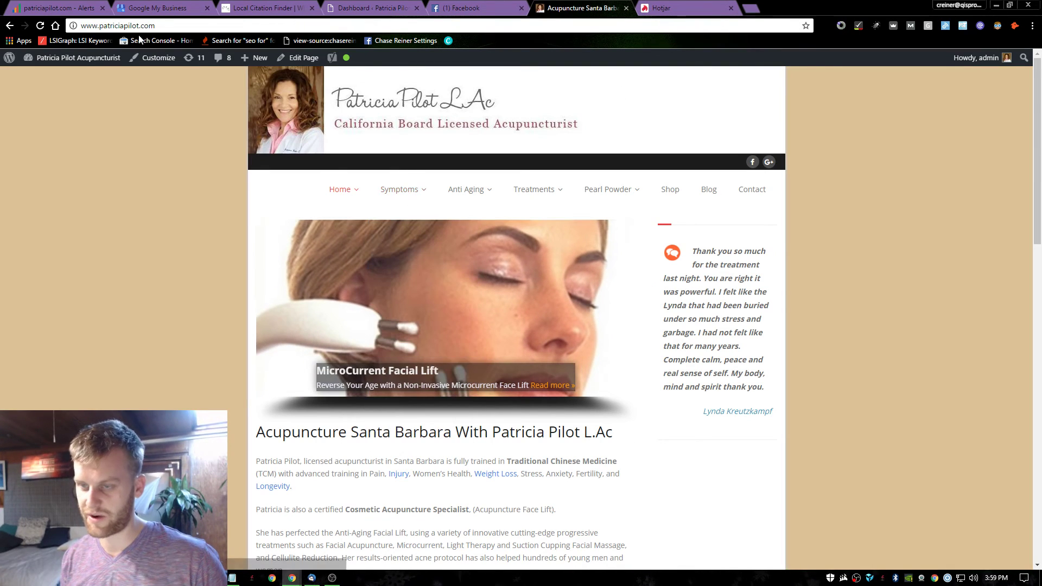
{"action": "left_click", "coordinate": [432, 8]}
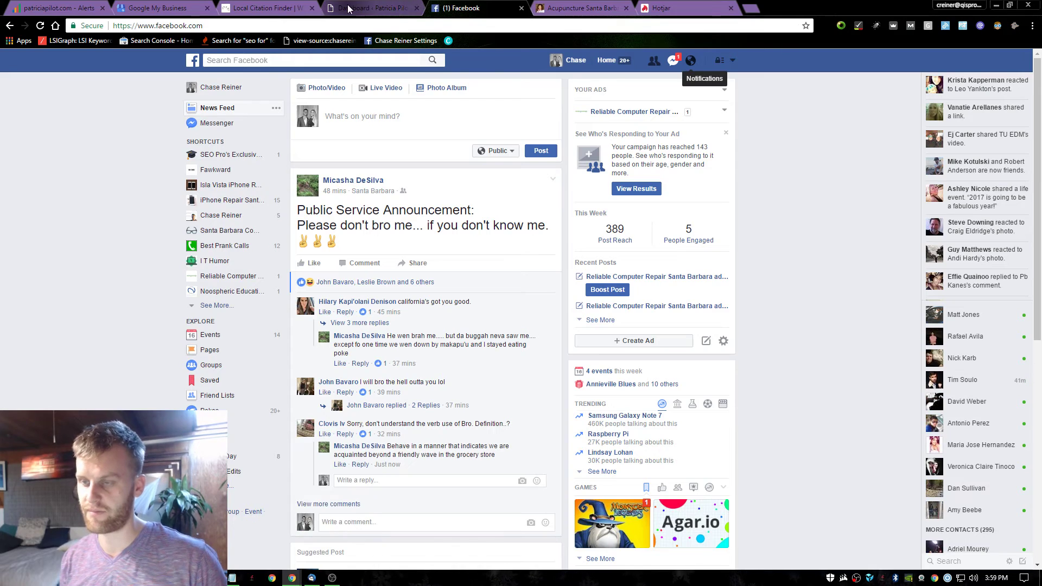
{"action": "key", "text": "ctrl+shift+Tab"}
{"action": "key", "text": "ctrl+Tab"}
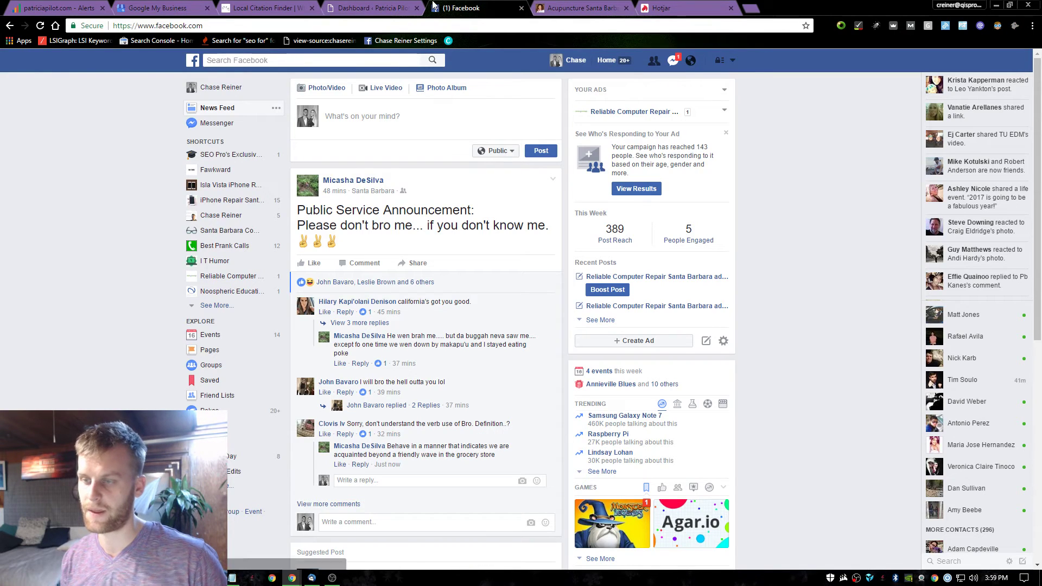
{"action": "left_click", "coordinate": [521, 8]}
{"action": "key", "text": "ctrl+shift+Tab"}
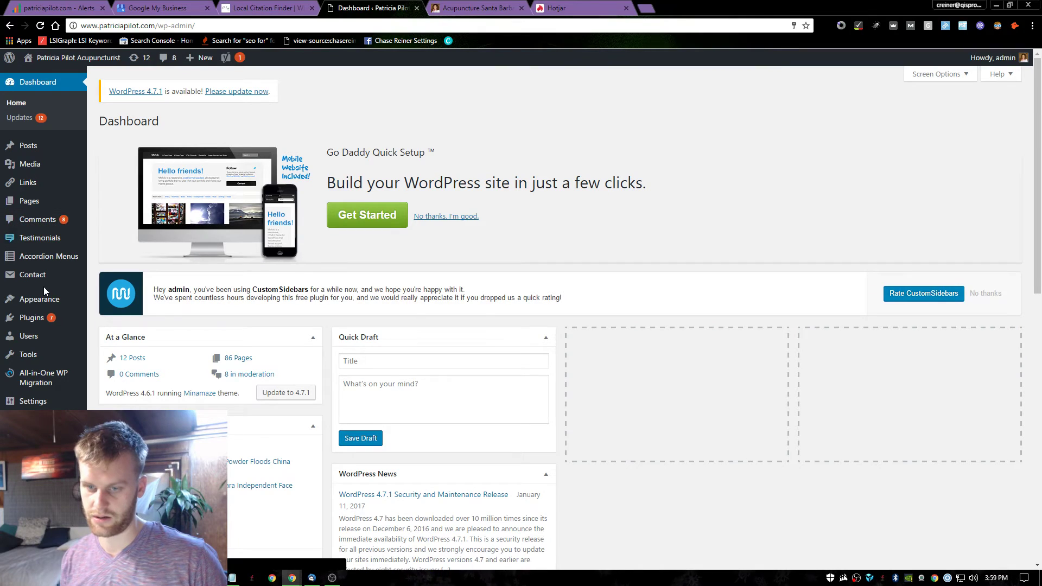
{"action": "scroll", "coordinate": [44, 289], "scroll_direction": "down", "scroll_amount": 2}
{"action": "scroll", "coordinate": [54, 404], "scroll_direction": "up", "scroll_amount": 3}
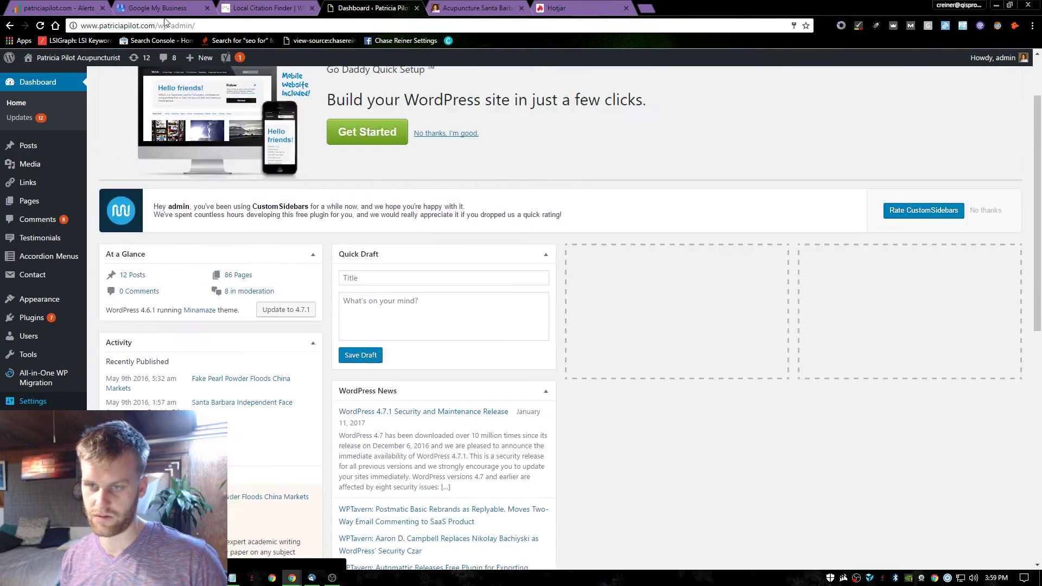
{"action": "left_click_drag", "start_coordinate": [187, 25], "coordinate": [81, 27]}
{"action": "mouse_move", "coordinate": [116, 55]}
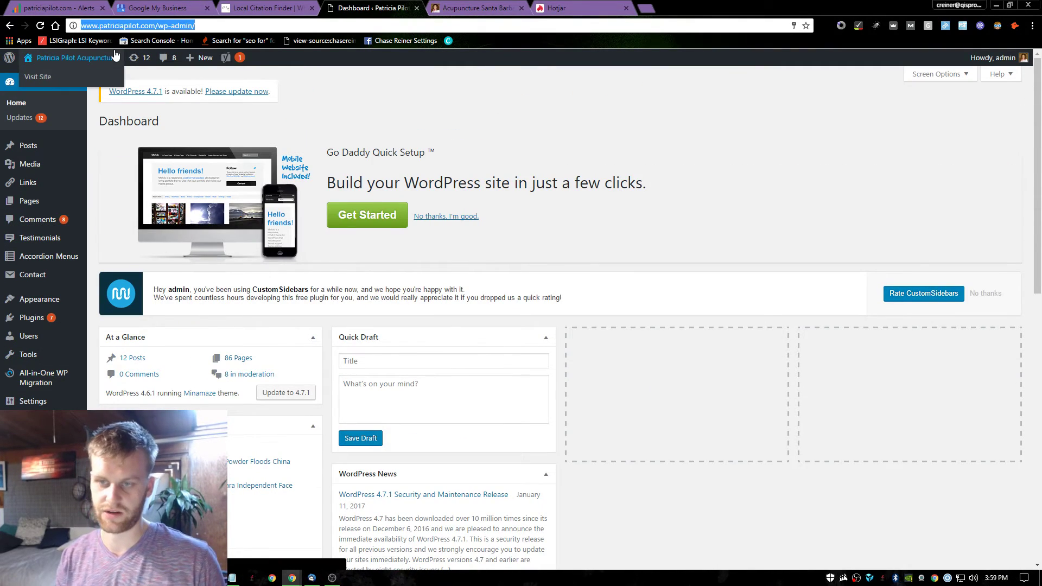
{"action": "type", "text": "site:[pa"}
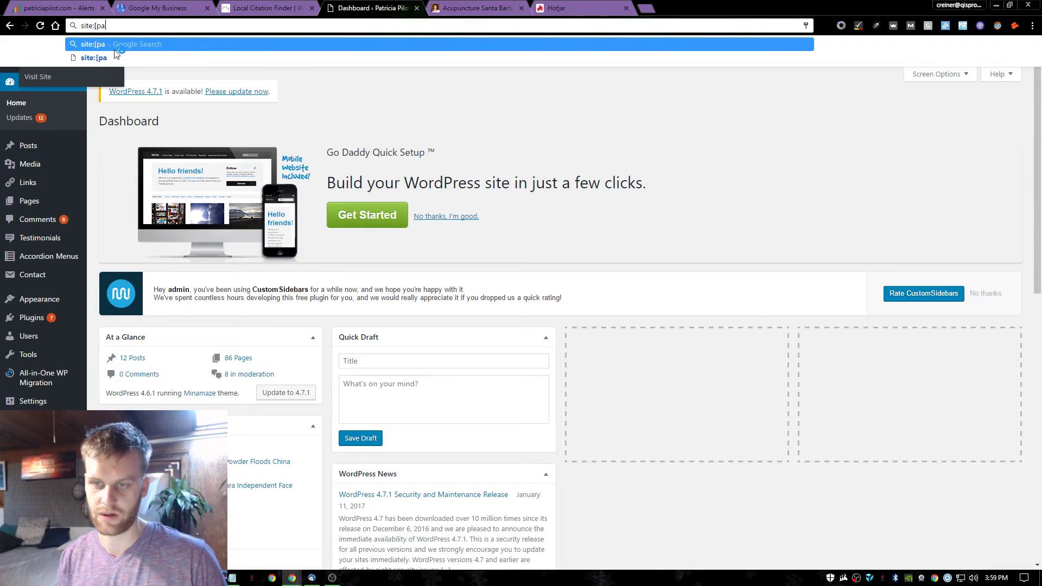
{"action": "key", "text": "BackSpace"}
{"action": "key", "text": "BackSpace"}
{"action": "key", "text": "BackSpace"}
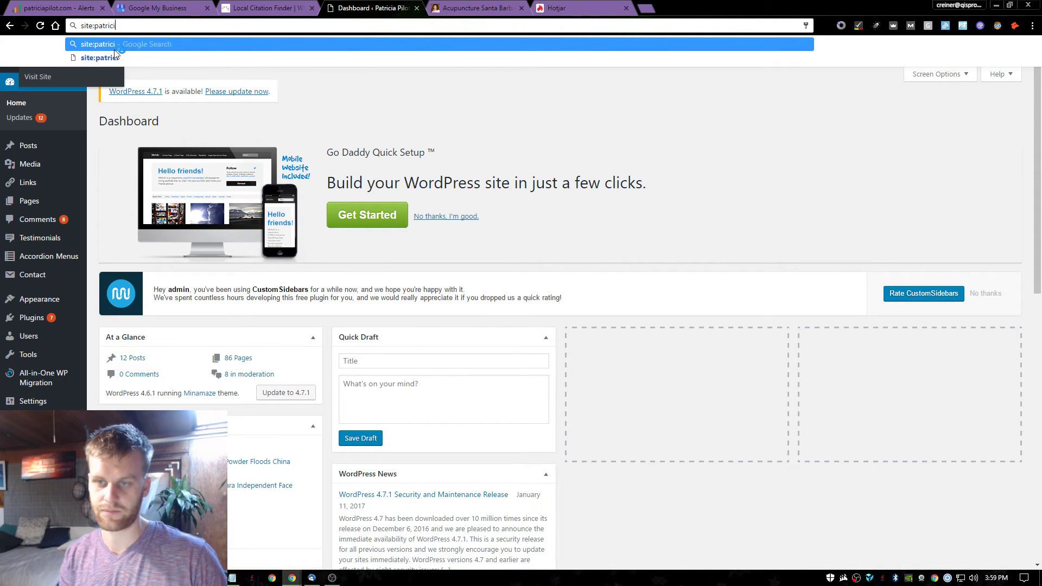
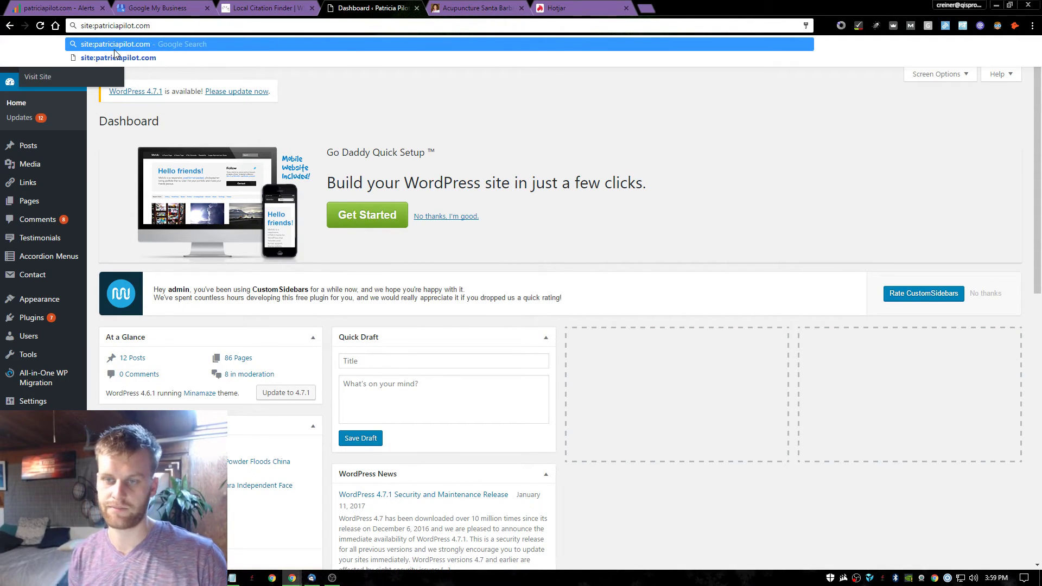
{"action": "key", "text": "Return"}
{"action": "scroll", "coordinate": [74, 150], "scroll_direction": "down", "scroll_amount": 1}
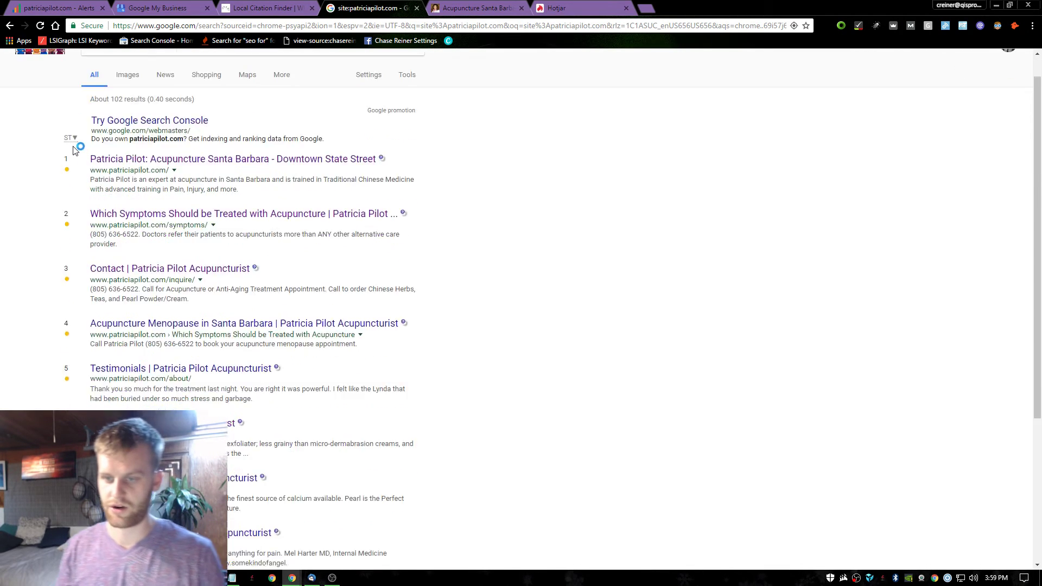
{"action": "scroll", "coordinate": [74, 150], "scroll_direction": "down", "scroll_amount": 4}
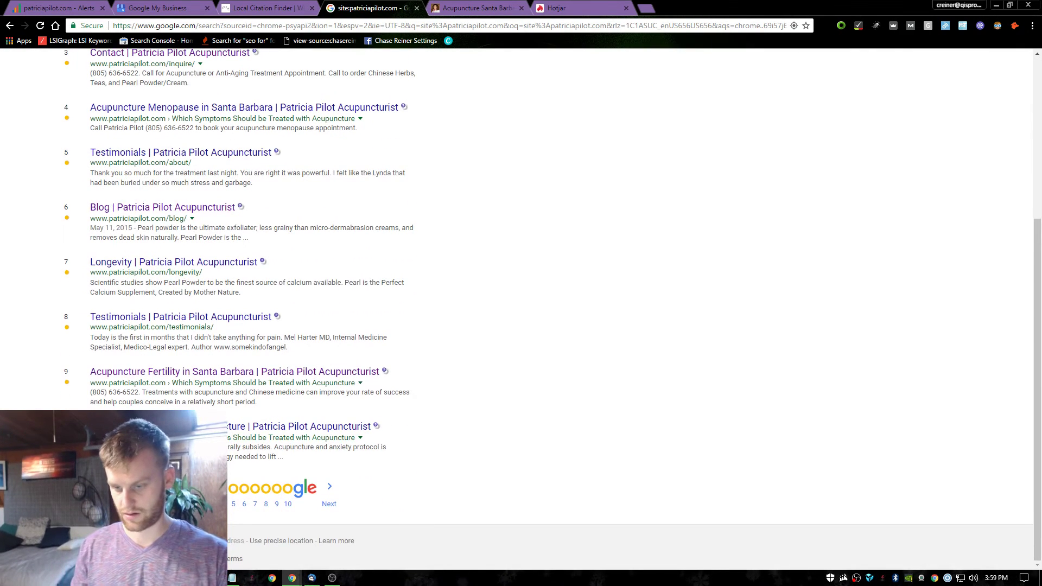
On results page 2, open the admin author archive in a new tab, review it, and close it.
{"action": "left_click", "coordinate": [201, 504]}
{"action": "scroll", "coordinate": [231, 460], "scroll_direction": "down", "scroll_amount": 4}
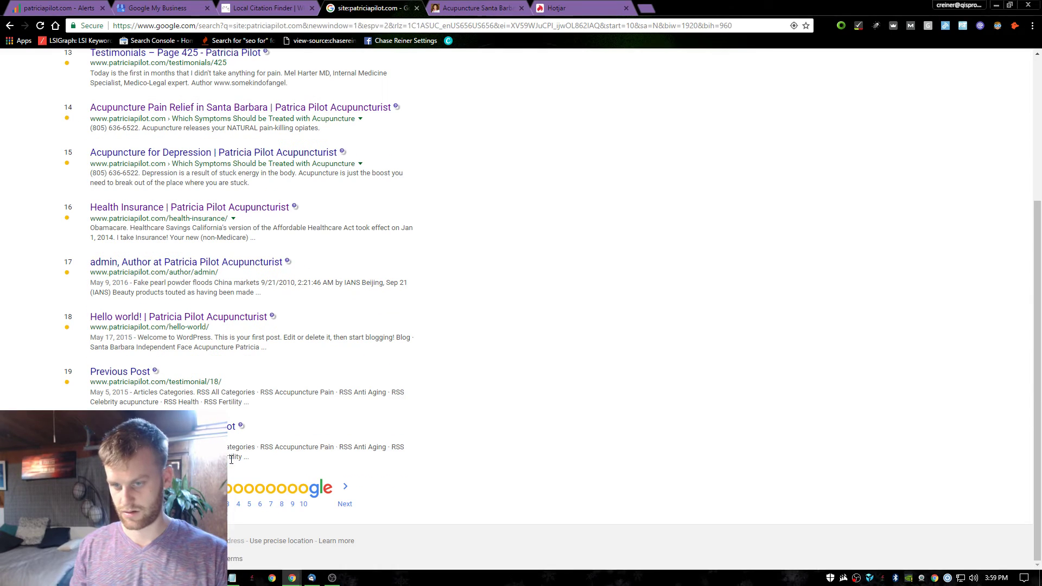
{"action": "right_click", "coordinate": [155, 261]}
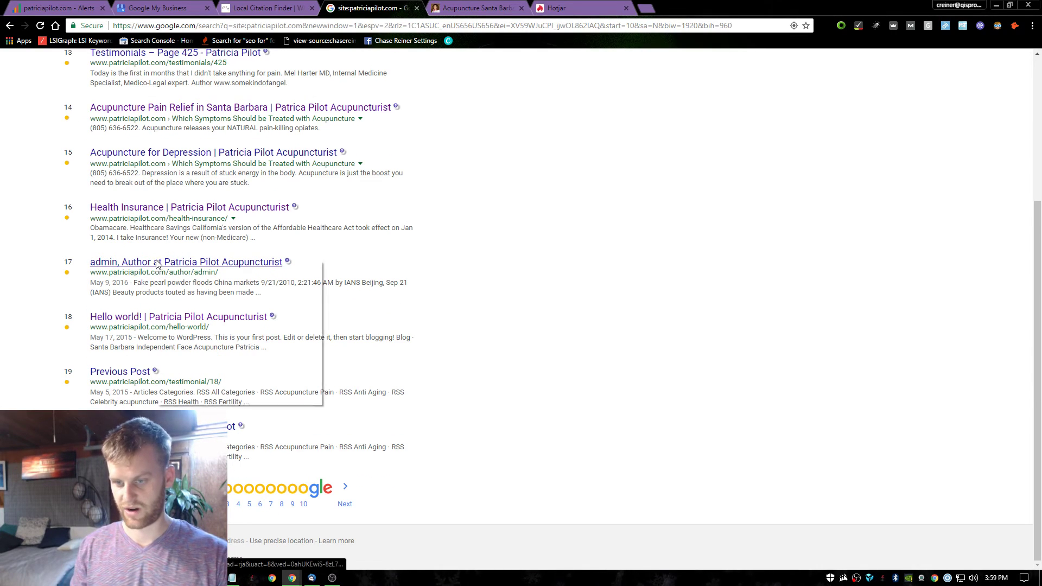
{"action": "left_click", "coordinate": [185, 267]}
{"action": "key", "text": "ctrl+Tab"}
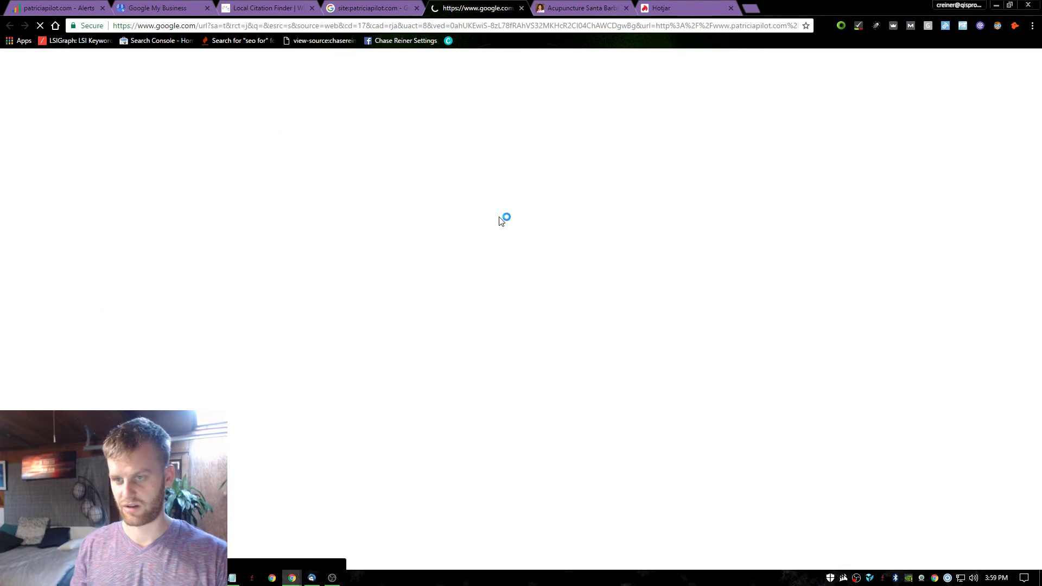
{"action": "scroll", "coordinate": [569, 197], "scroll_direction": "down", "scroll_amount": 4}
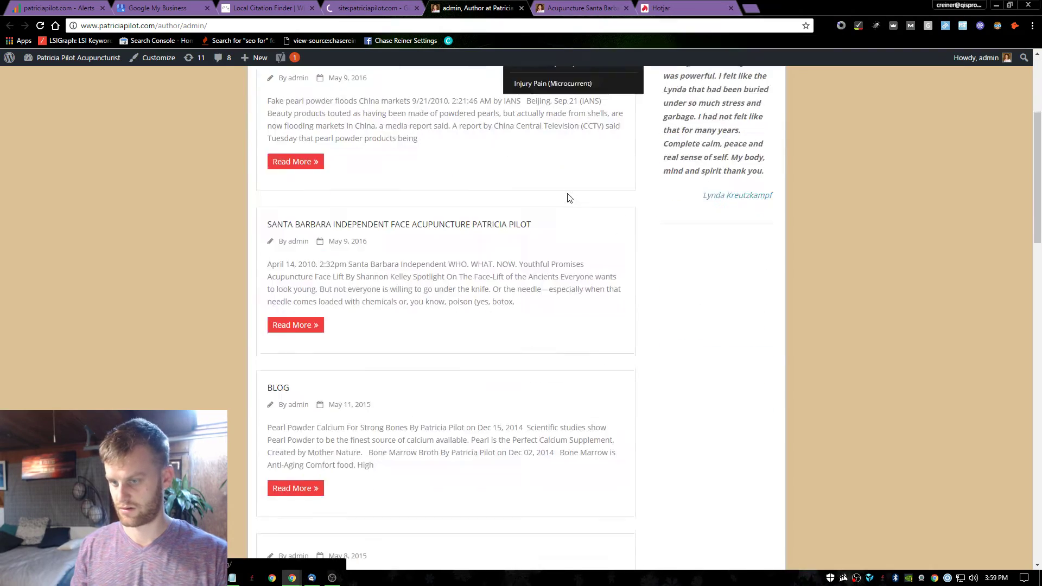
{"action": "scroll", "coordinate": [570, 198], "scroll_direction": "down", "scroll_amount": 10}
{"action": "scroll", "coordinate": [574, 204], "scroll_direction": "up", "scroll_amount": 15}
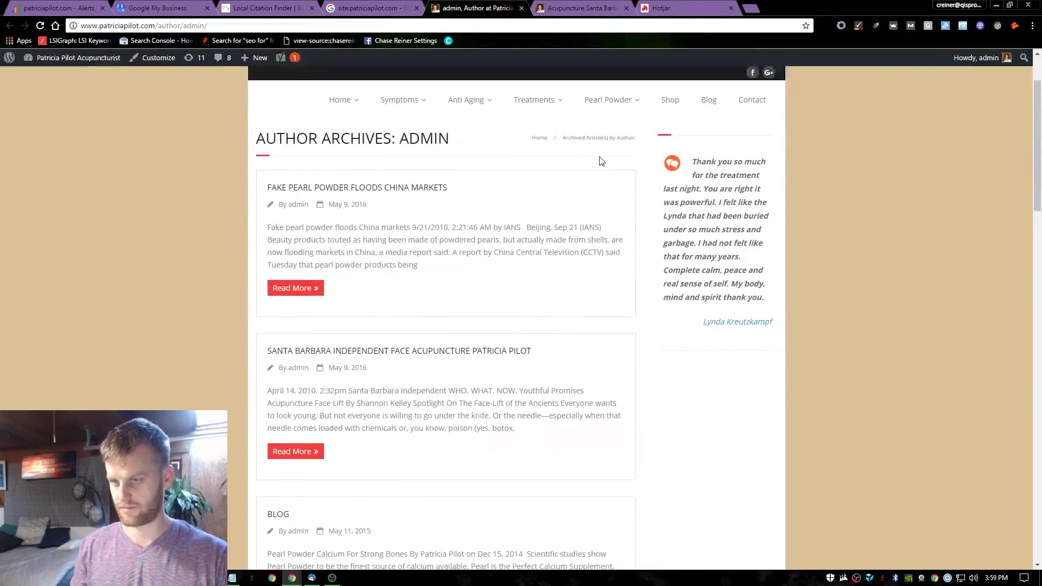
{"action": "scroll", "coordinate": [601, 161], "scroll_direction": "up", "scroll_amount": 3}
{"action": "key", "text": "ctrl+w"}
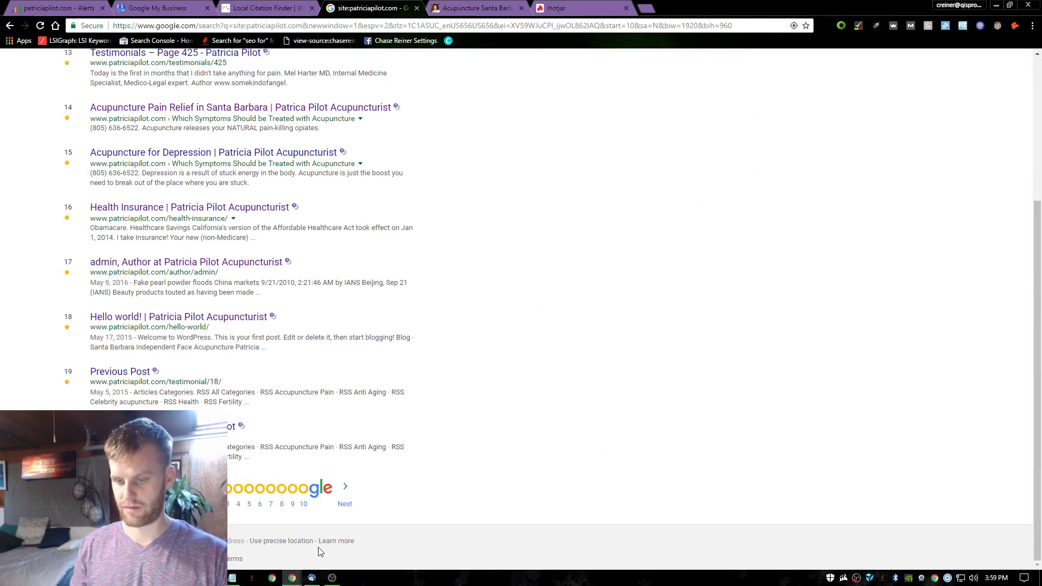
{"action": "key", "text": "super"}
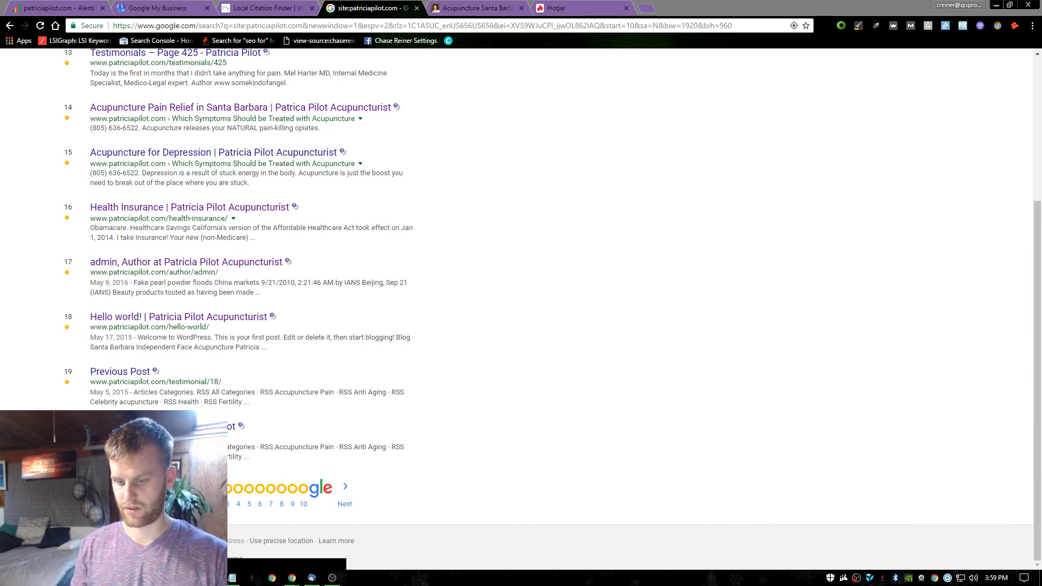
{"action": "left_click", "coordinate": [484, 214]}
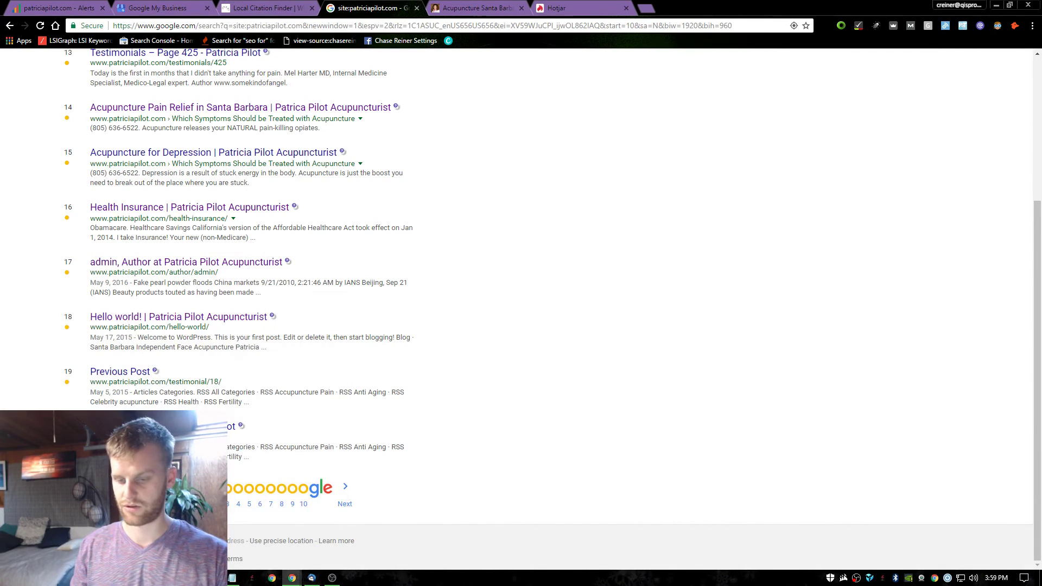
Clear the desktop and launch BUU.exe from the SEO APPS folder.
{"action": "double_click", "coordinate": [878, 11]}
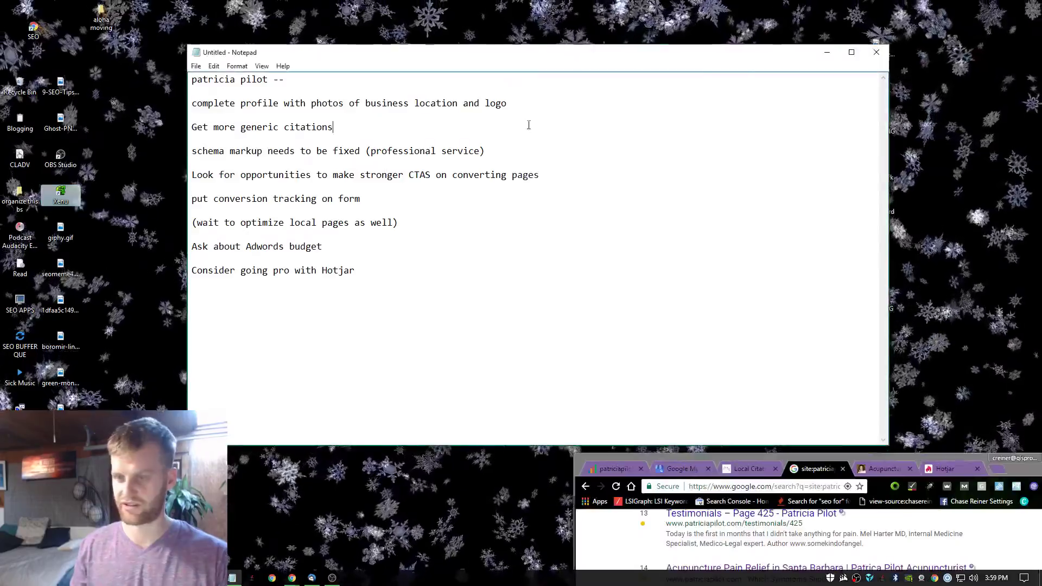
{"action": "key", "text": "super+Down"}
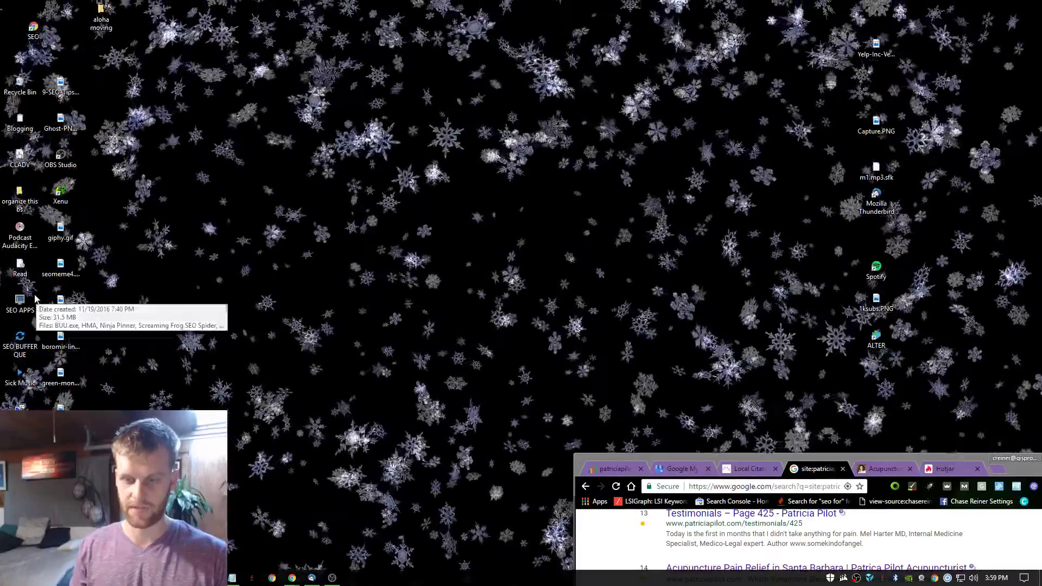
{"action": "double_click", "coordinate": [20, 302]}
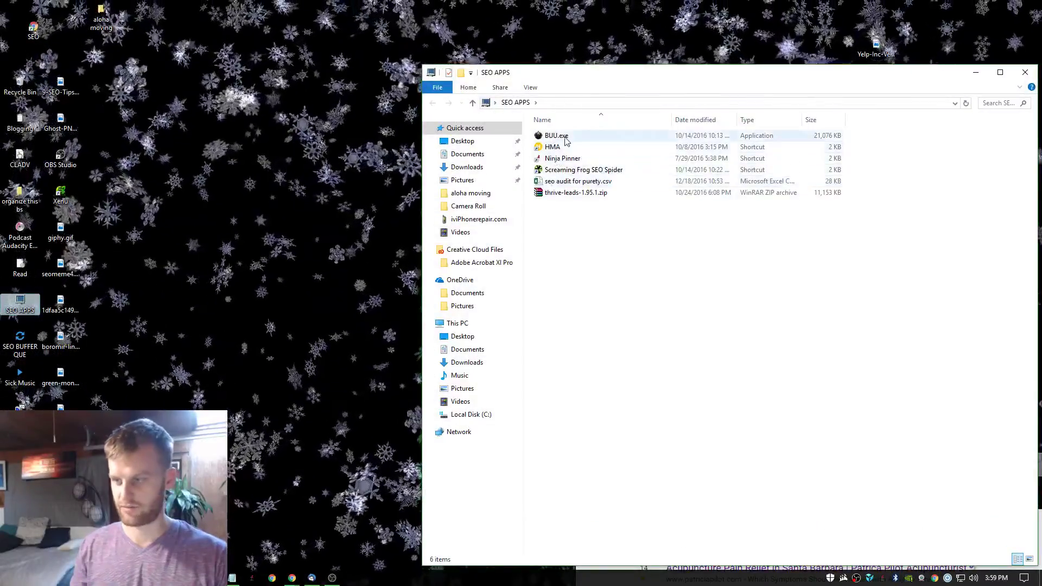
{"action": "left_click", "coordinate": [571, 136]}
{"action": "double_click", "coordinate": [559, 135]}
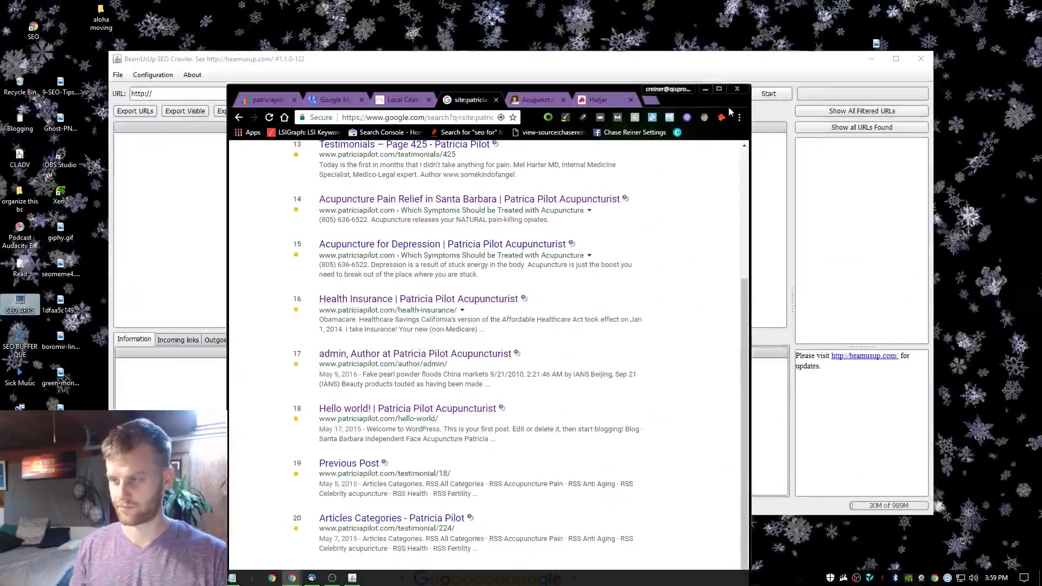
{"action": "left_click", "coordinate": [272, 94]}
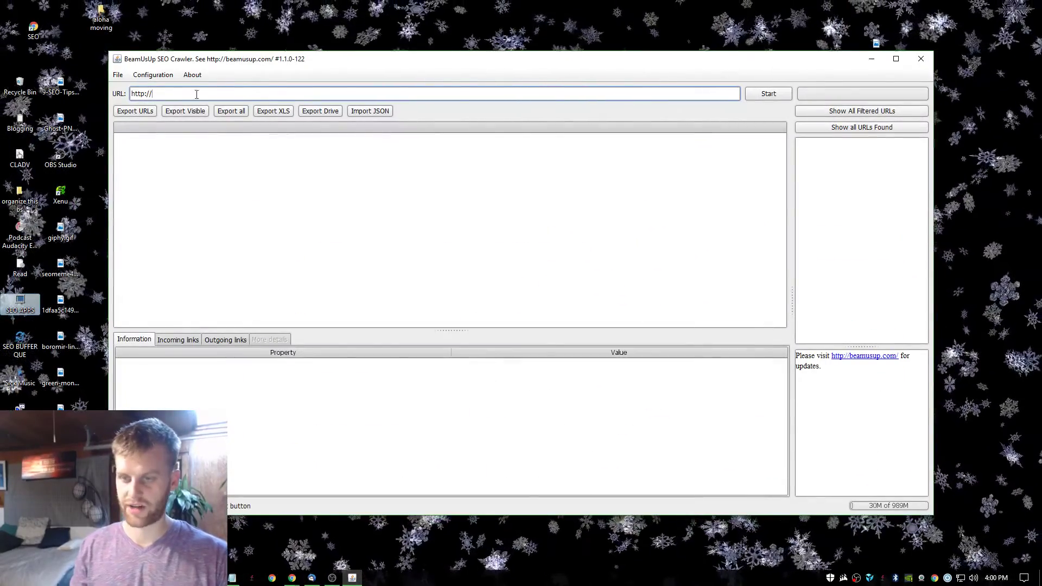
{"action": "key", "text": "alt+Tab"}
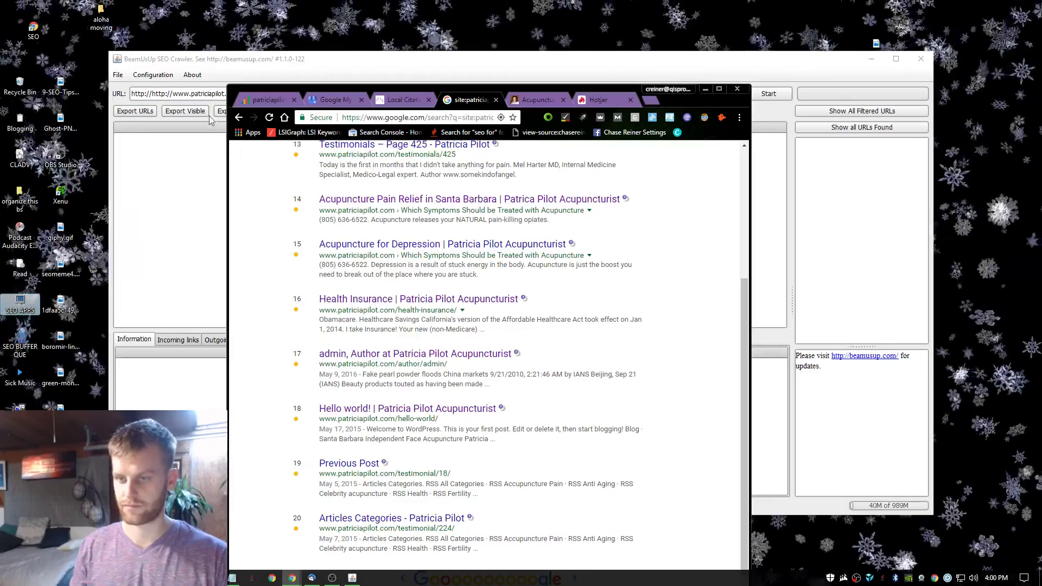
{"action": "left_click", "coordinate": [193, 94]}
{"action": "key", "text": "Home"}
{"action": "key", "text": "Delete"}
{"action": "key", "text": "Delete"}
{"action": "key", "text": "Delete"}
{"action": "key", "text": "Delete"}
{"action": "key", "text": "Delete"}
{"action": "key", "text": "Delete"}
{"action": "key", "text": "Delete"}
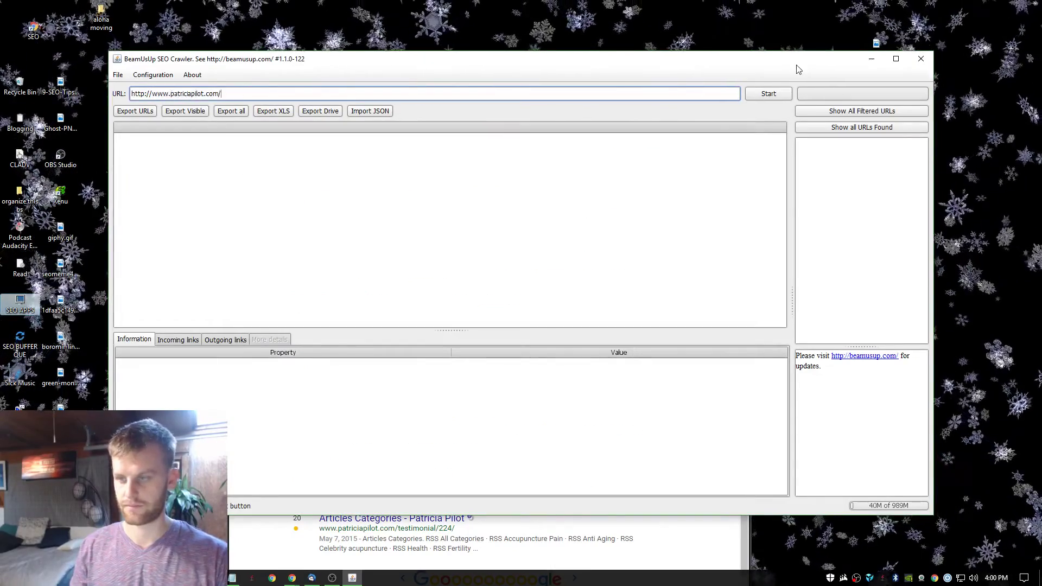
{"action": "left_click", "coordinate": [769, 93]}
{"action": "key", "text": "alt+Tab"}
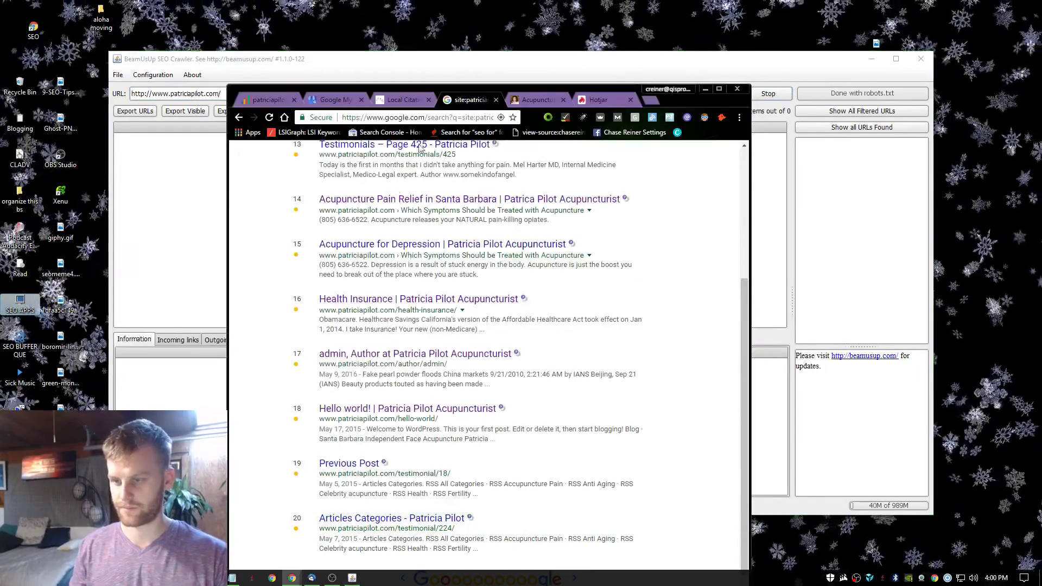
{"action": "left_click", "coordinate": [705, 88]}
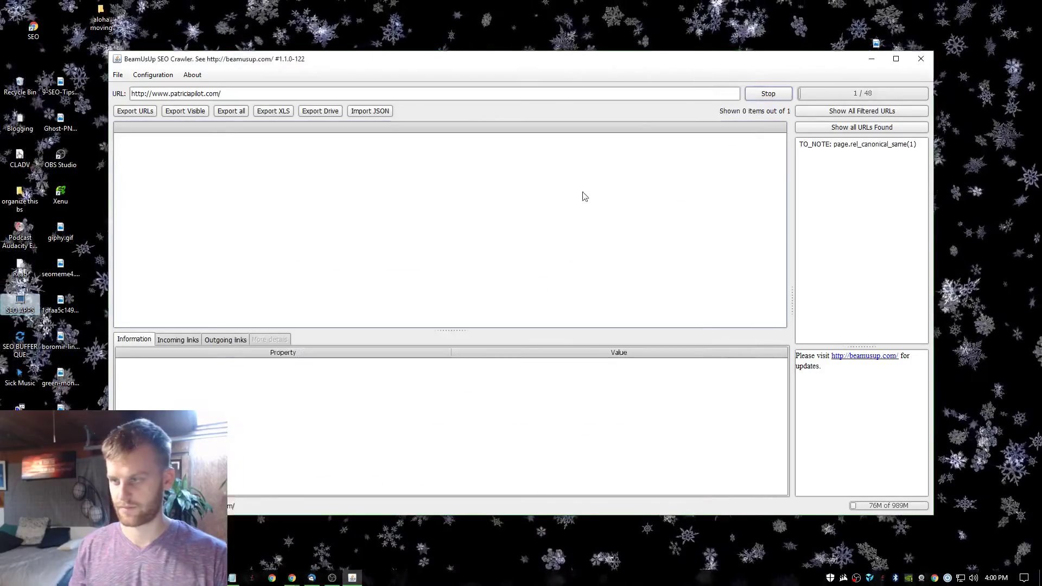
{"action": "double_click", "coordinate": [682, 58]}
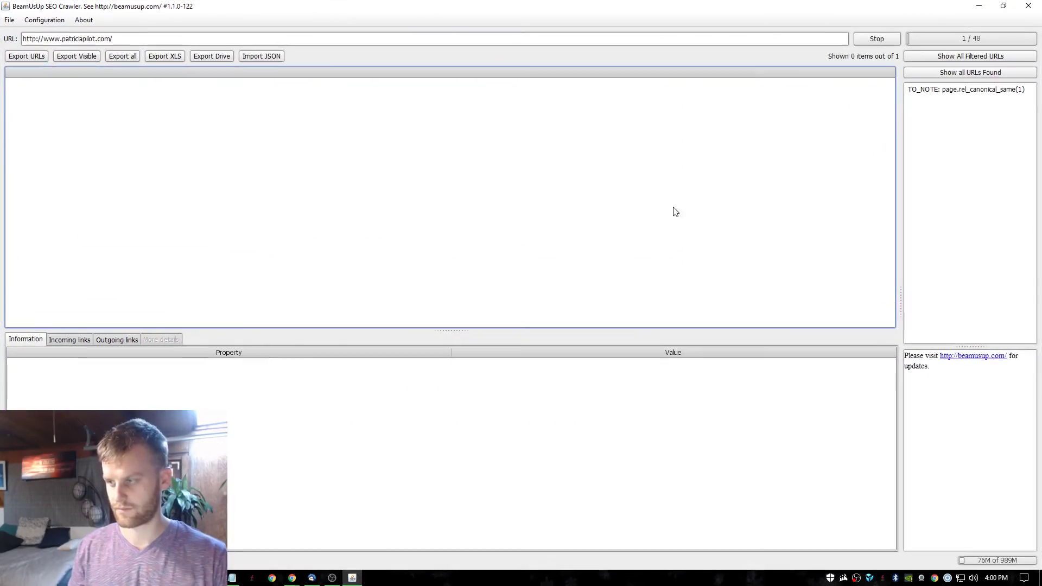
Inspect the rel_canonical_same and title.too_long pages, including terms-of-use and acupuncture-pain-relief.
{"action": "left_click", "coordinate": [947, 92]}
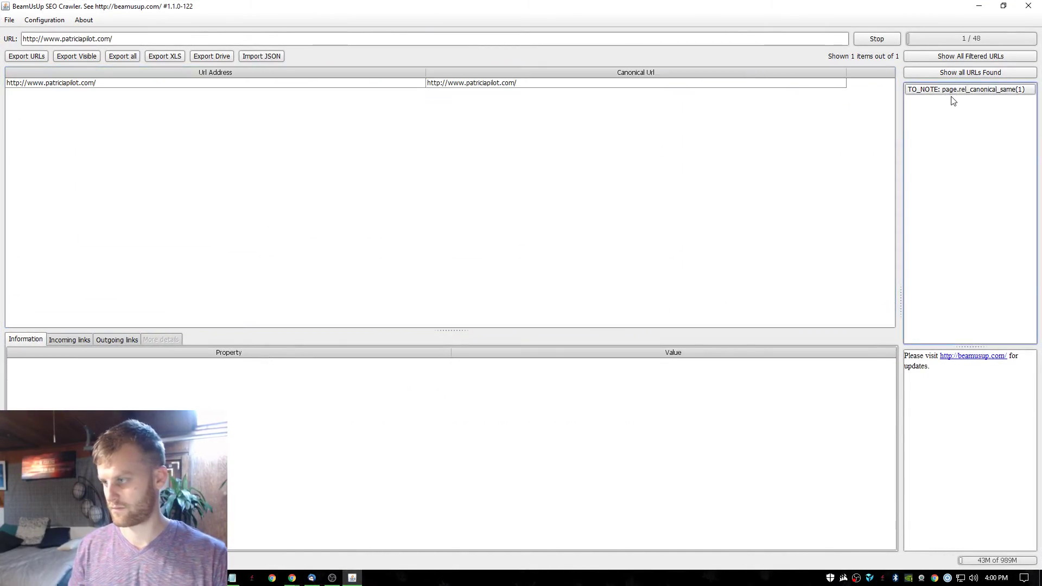
{"action": "left_click", "coordinate": [461, 198]}
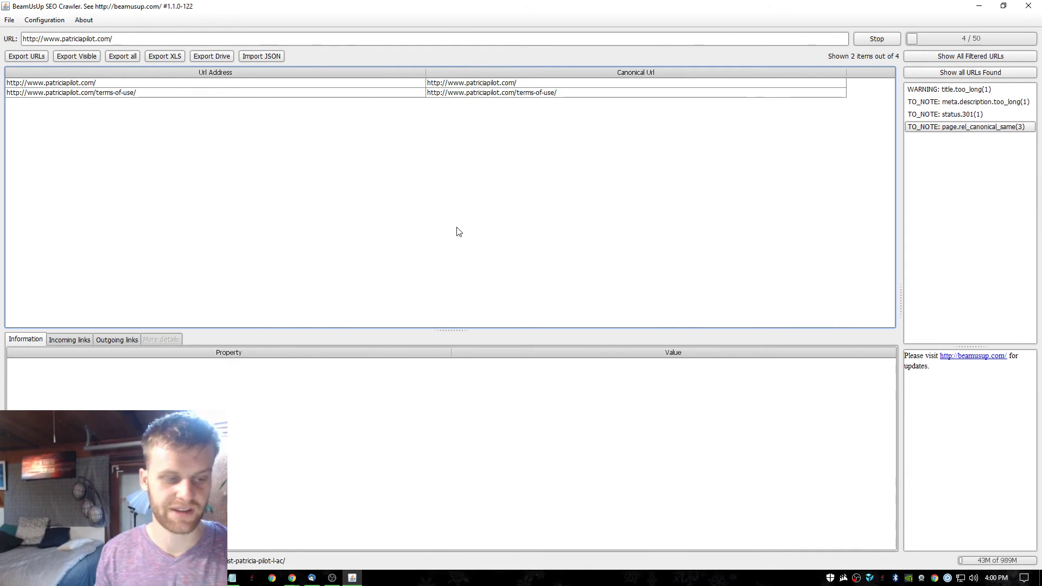
{"action": "left_click", "coordinate": [621, 93]}
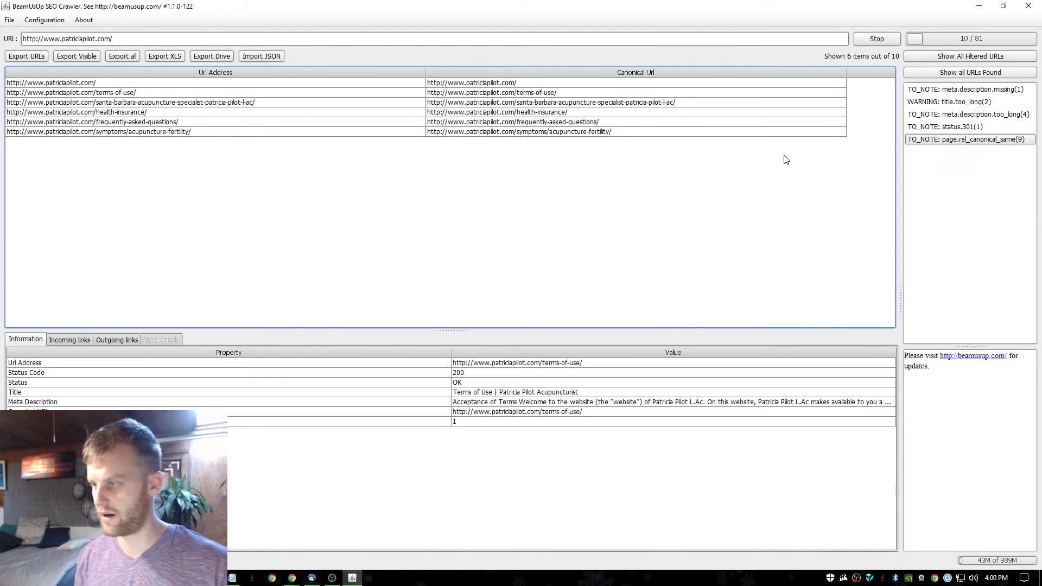
{"action": "left_click", "coordinate": [953, 101]}
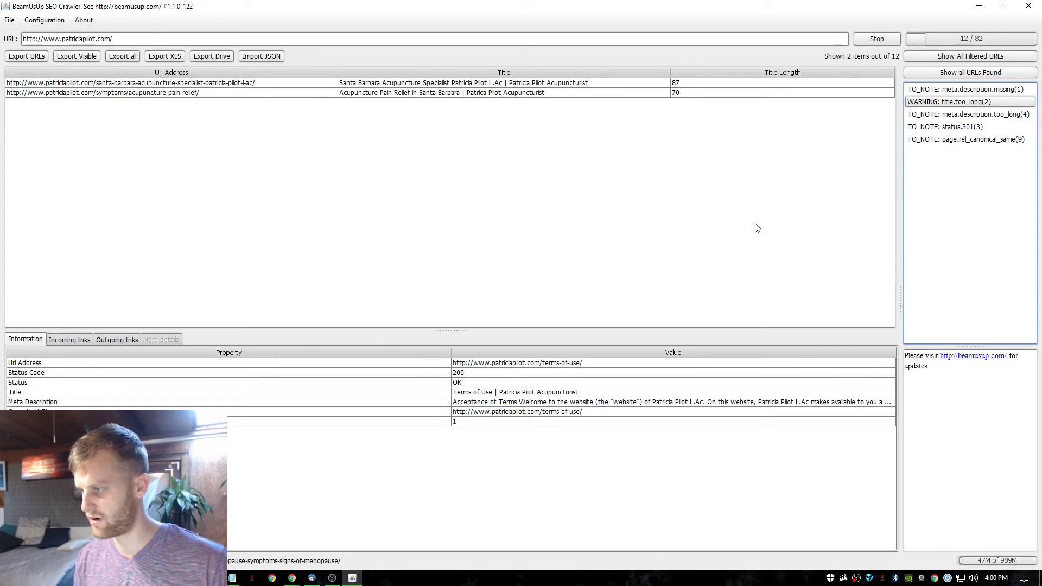
{"action": "left_click", "coordinate": [543, 83]}
{"action": "left_click", "coordinate": [528, 94]}
{"action": "left_click", "coordinate": [531, 84]}
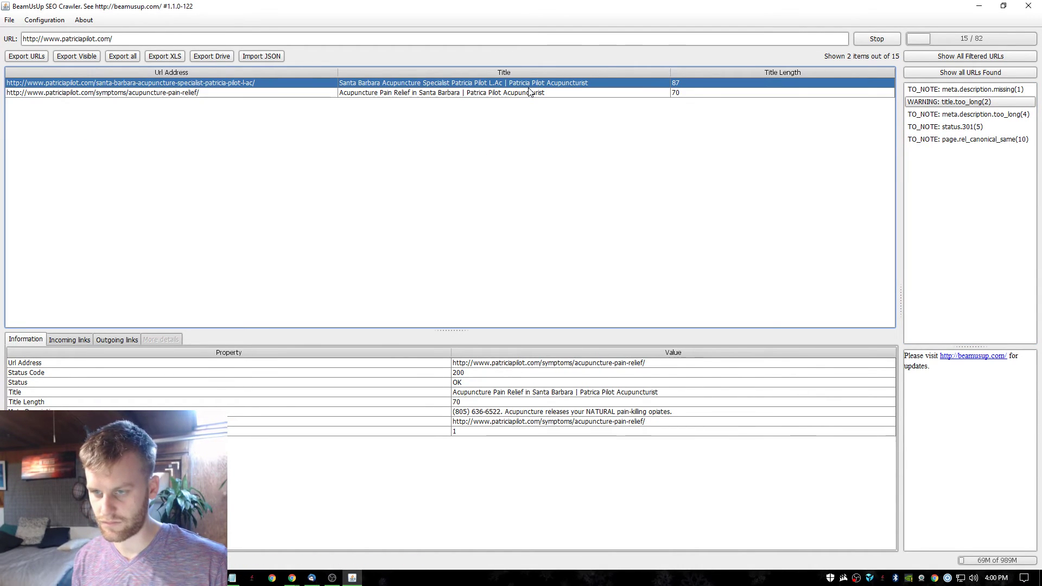
{"action": "left_click", "coordinate": [525, 91]}
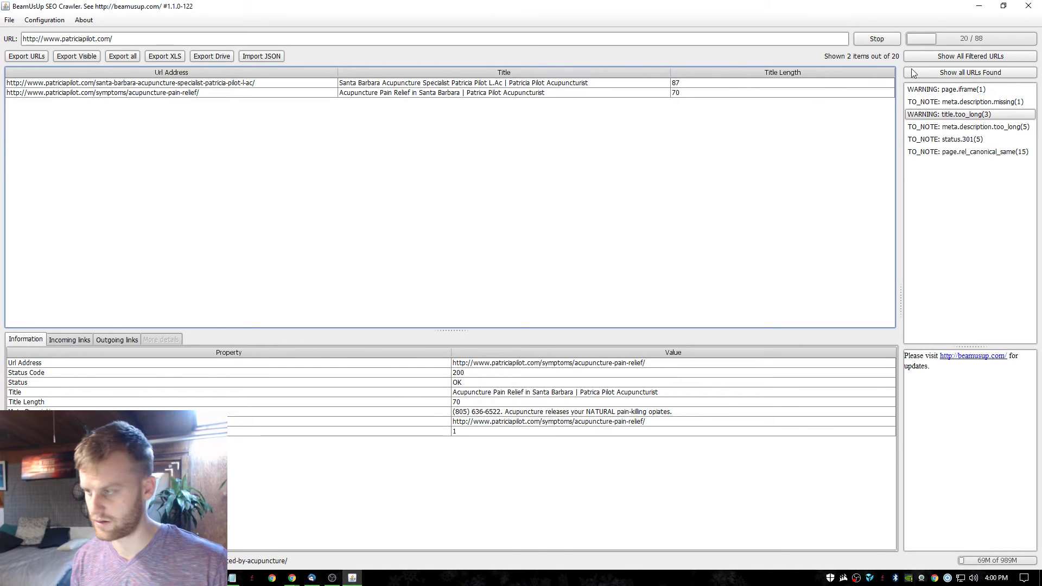
Check missing meta descriptions, long meta descriptions, 301s, canonical and iframe flags, ending on title.too_long.
{"action": "left_click", "coordinate": [984, 104]}
{"action": "left_click", "coordinate": [419, 84]}
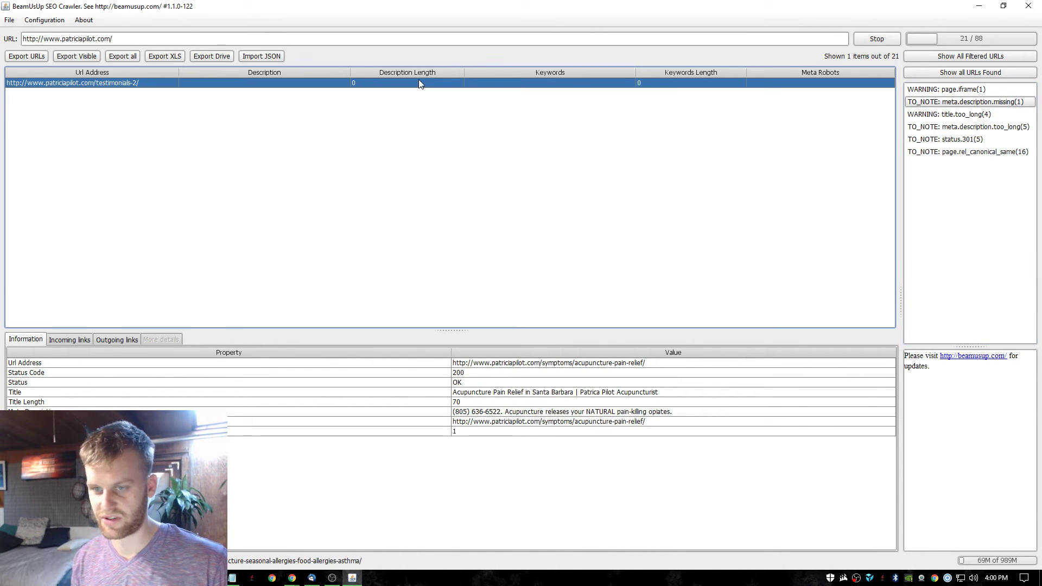
{"action": "left_click", "coordinate": [943, 113]}
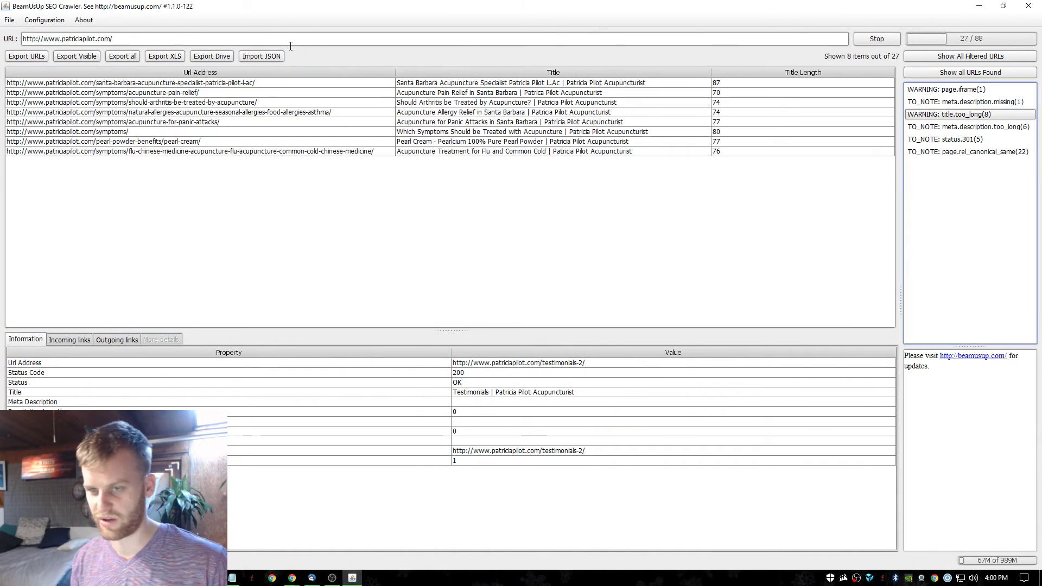
{"action": "left_click", "coordinate": [971, 103]}
{"action": "left_click", "coordinate": [516, 84]}
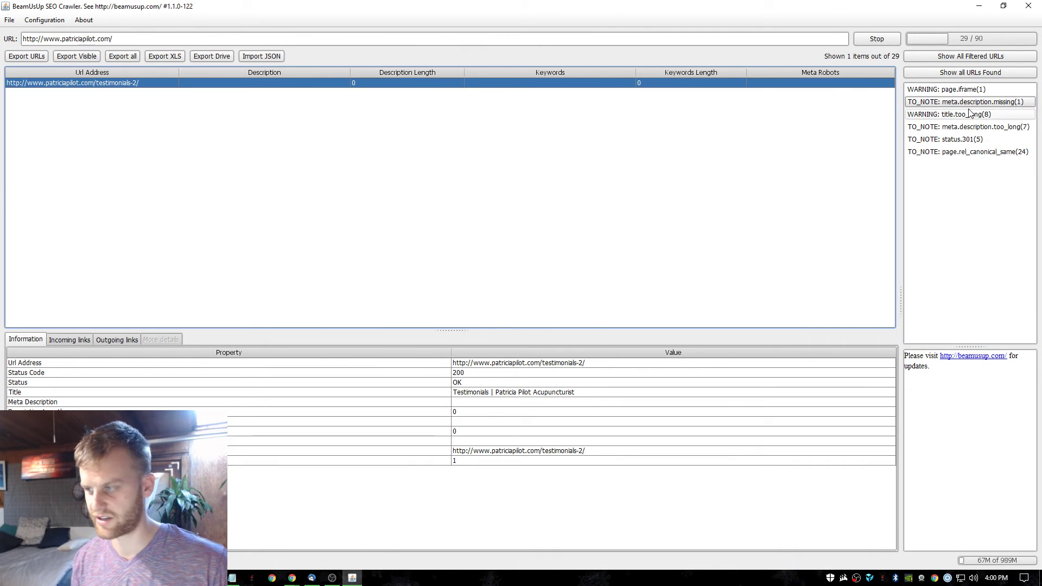
{"action": "left_click", "coordinate": [979, 153]}
{"action": "left_click", "coordinate": [986, 115]}
{"action": "left_click", "coordinate": [987, 127]}
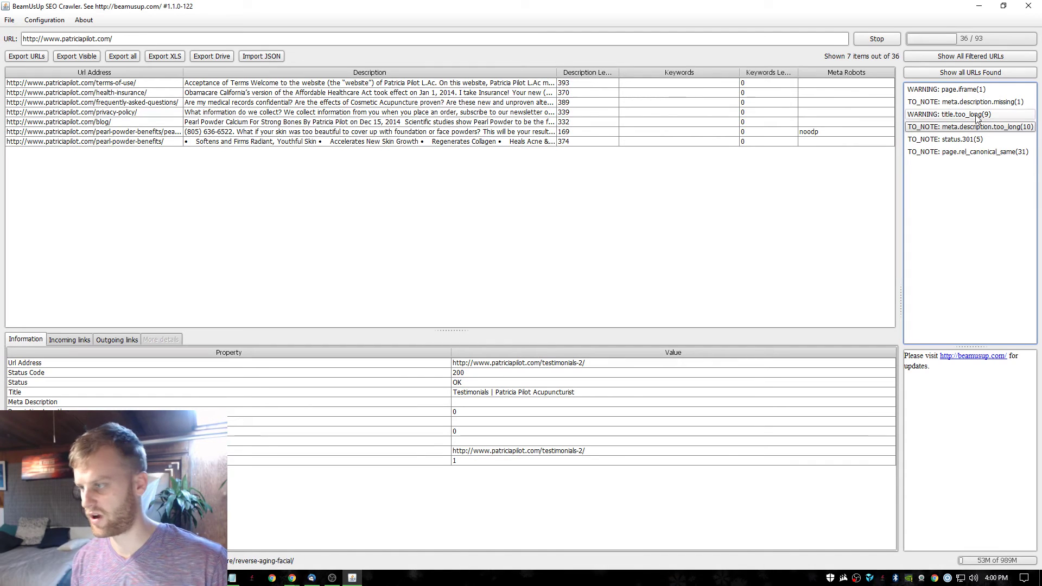
{"action": "left_click", "coordinate": [973, 141]}
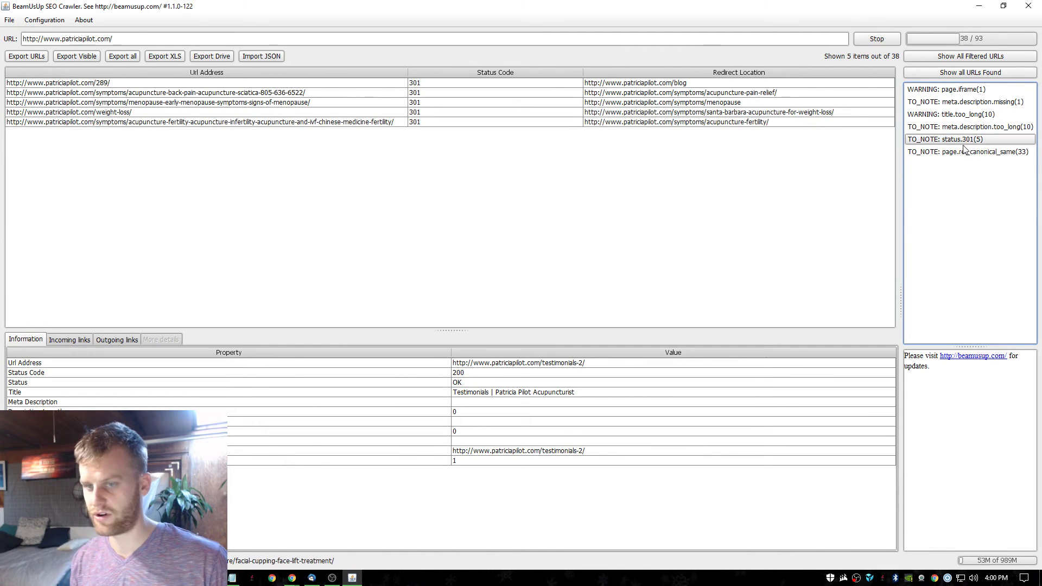
{"action": "left_click", "coordinate": [965, 153]}
{"action": "left_click", "coordinate": [975, 102]}
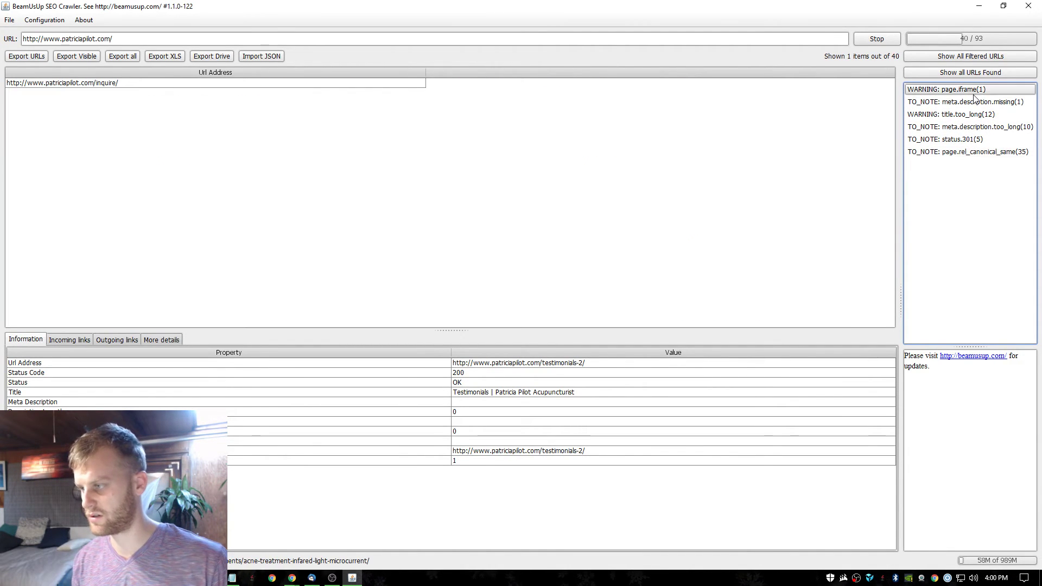
{"action": "left_click", "coordinate": [974, 115]}
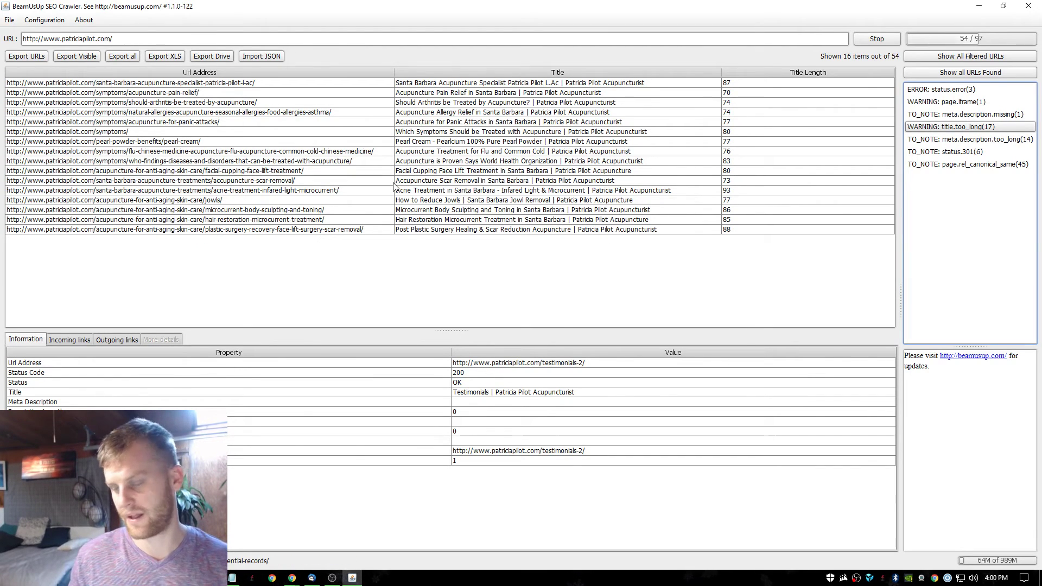
Maximize Chrome and search Google for 'search console'.
{"action": "key", "text": "alt+Tab"}
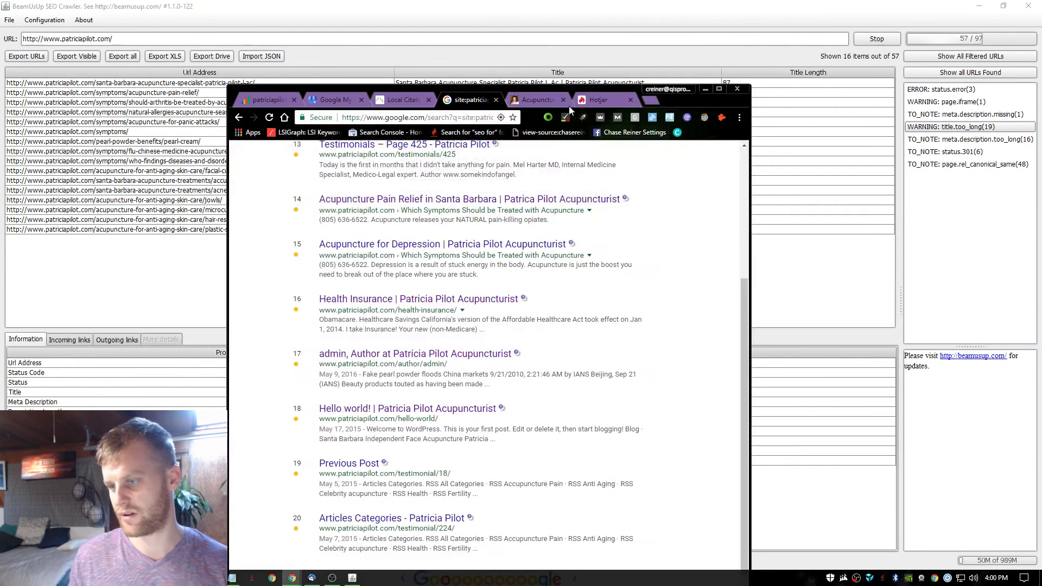
{"action": "double_click", "coordinate": [576, 91]}
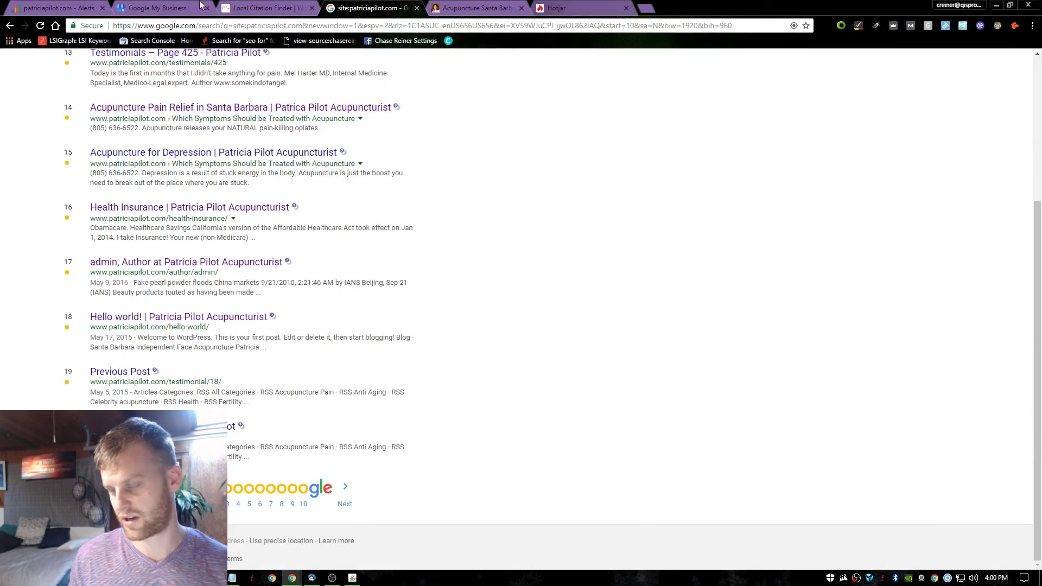
{"action": "left_click", "coordinate": [500, 7]}
{"action": "left_click", "coordinate": [549, 8]}
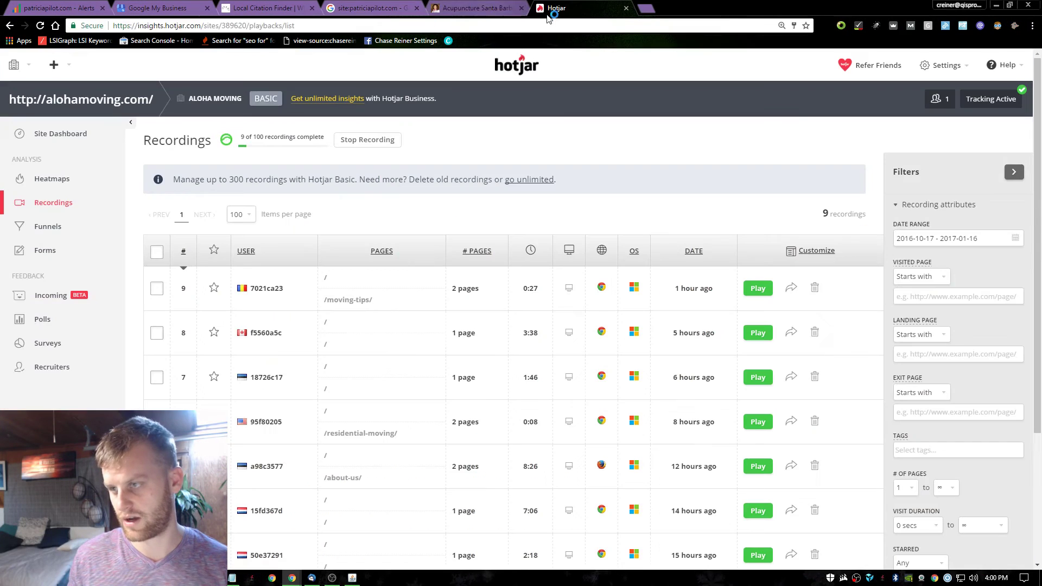
{"action": "left_click", "coordinate": [545, 23]}
{"action": "type", "text": "search console"}
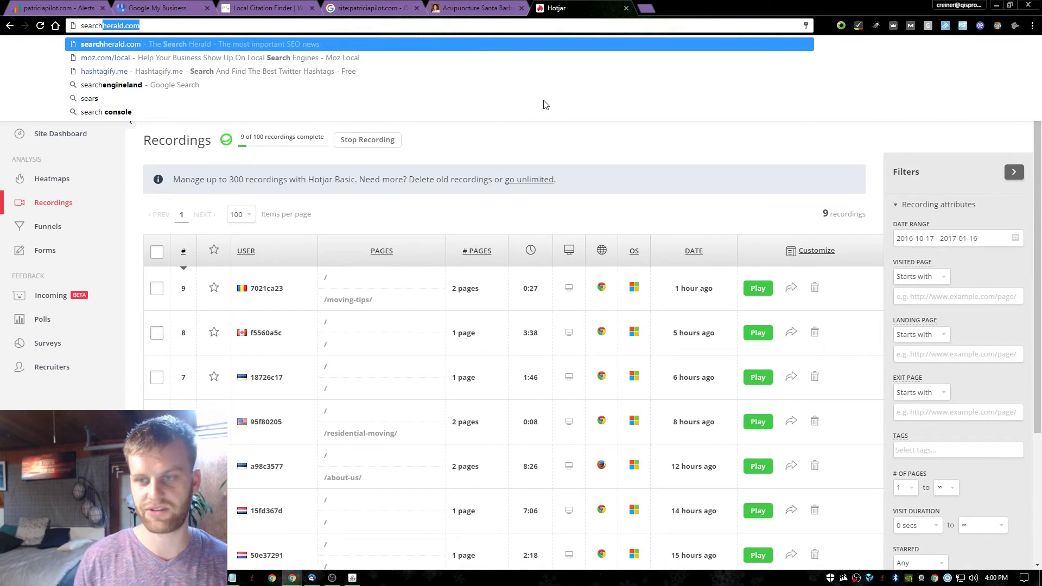
{"action": "key", "text": "Return"}
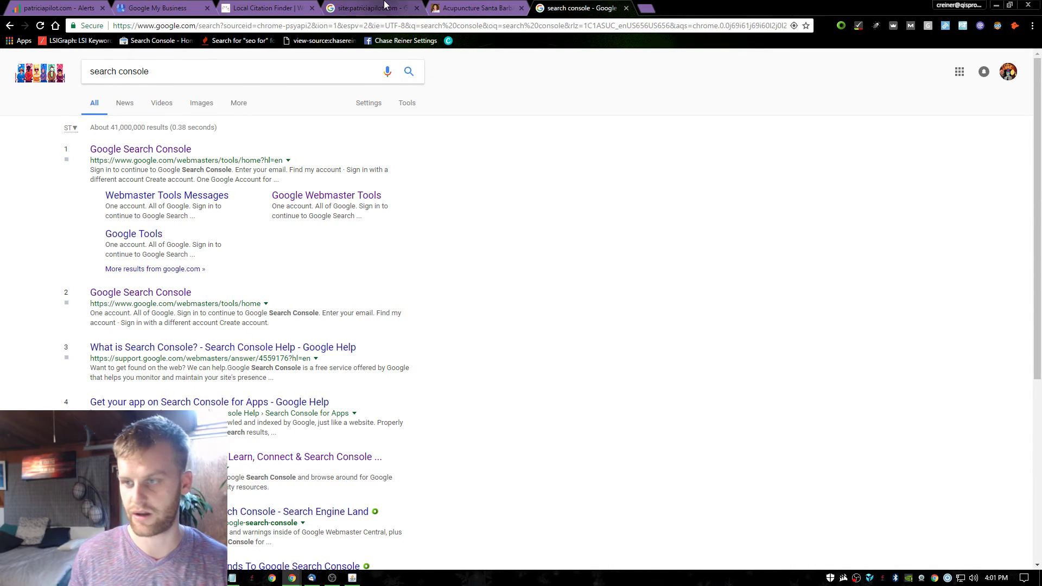
Open the Google Search Console result in a new tab.
{"action": "left_click", "coordinate": [369, 8]}
{"action": "left_click", "coordinate": [475, 8]}
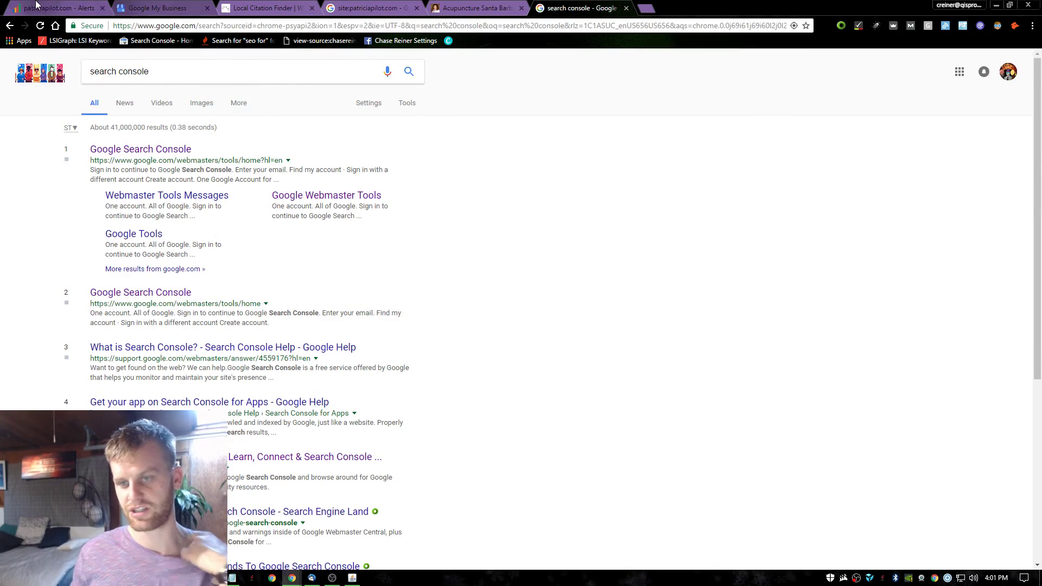
{"action": "left_click", "coordinate": [57, 8]}
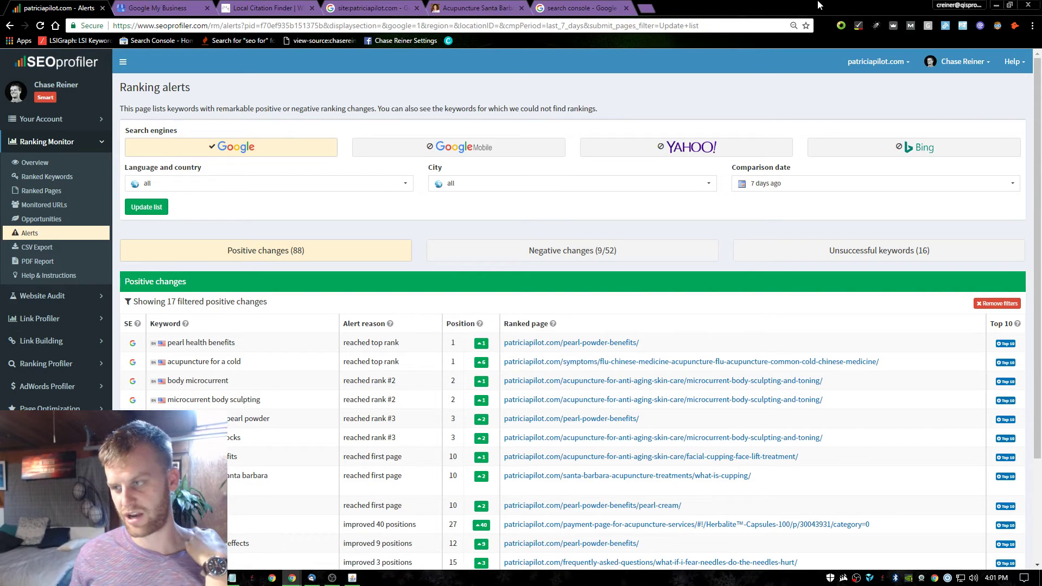
{"action": "left_click", "coordinate": [578, 8]}
{"action": "left_click", "coordinate": [146, 149]}
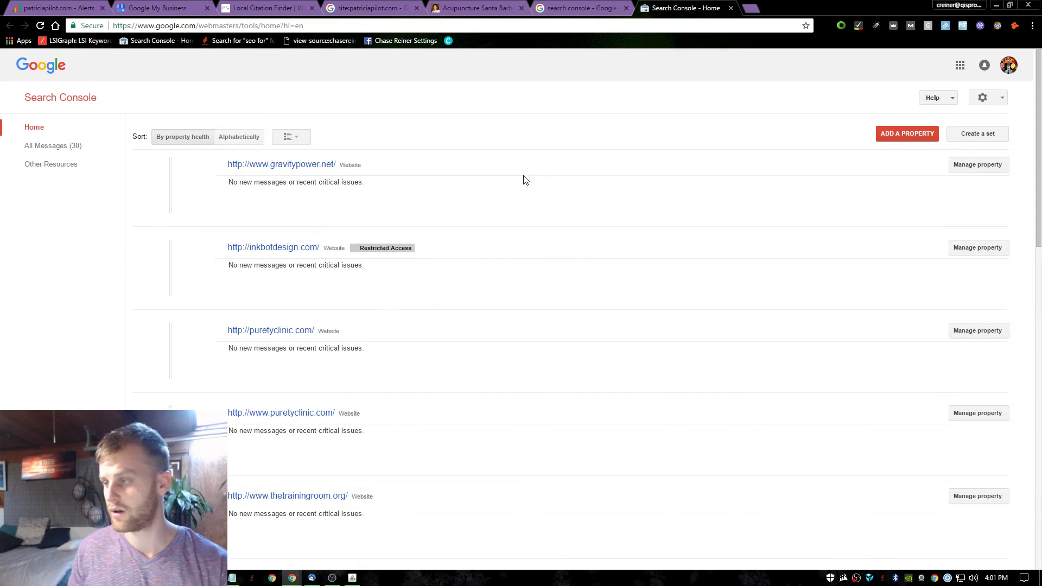
{"action": "scroll", "coordinate": [263, 216], "scroll_direction": "down", "scroll_amount": 5}
{"action": "scroll", "coordinate": [273, 273], "scroll_direction": "down", "scroll_amount": 8}
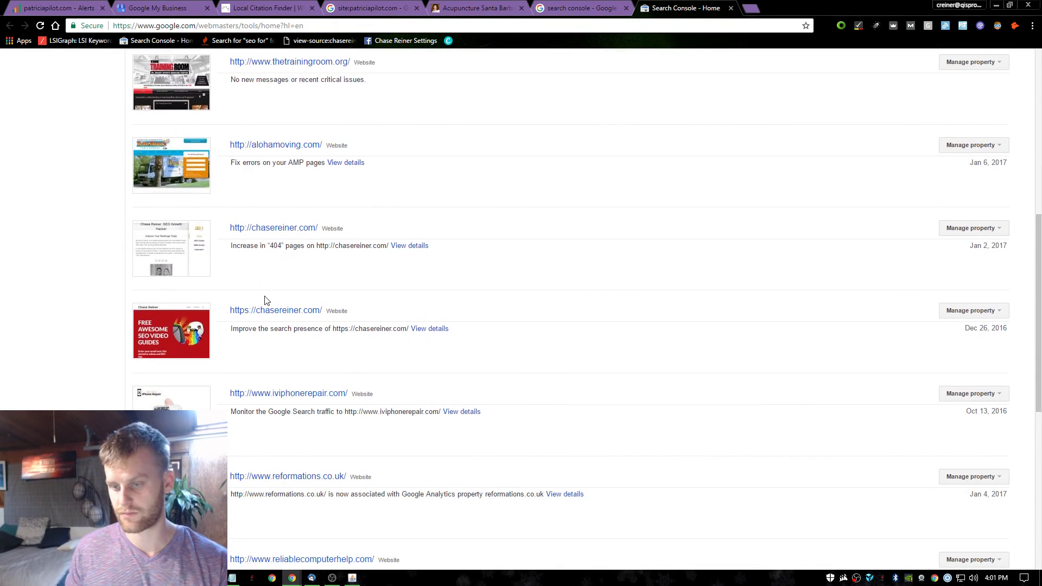
{"action": "scroll", "coordinate": [284, 343], "scroll_direction": "down", "scroll_amount": 3}
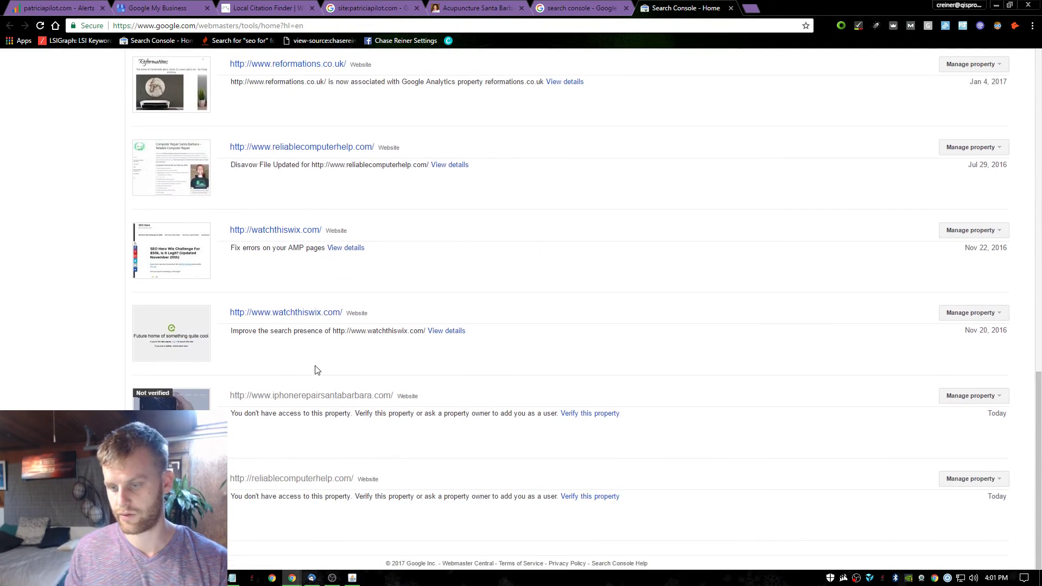
{"action": "scroll", "coordinate": [428, 449], "scroll_direction": "up", "scroll_amount": 10}
{"action": "left_click", "coordinate": [604, 7]}
{"action": "left_click", "coordinate": [492, 7]}
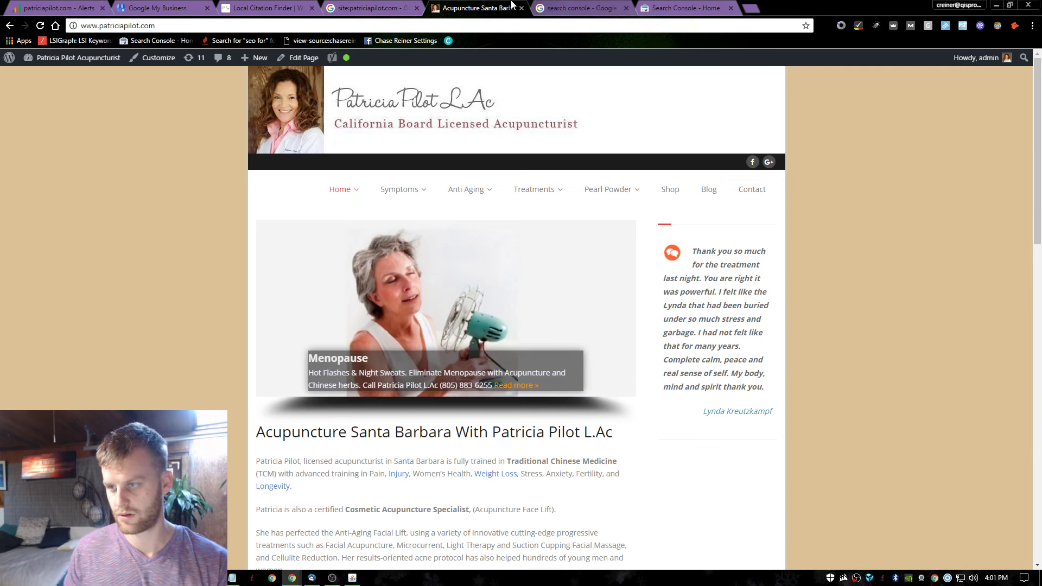
{"action": "left_click", "coordinate": [668, 6]}
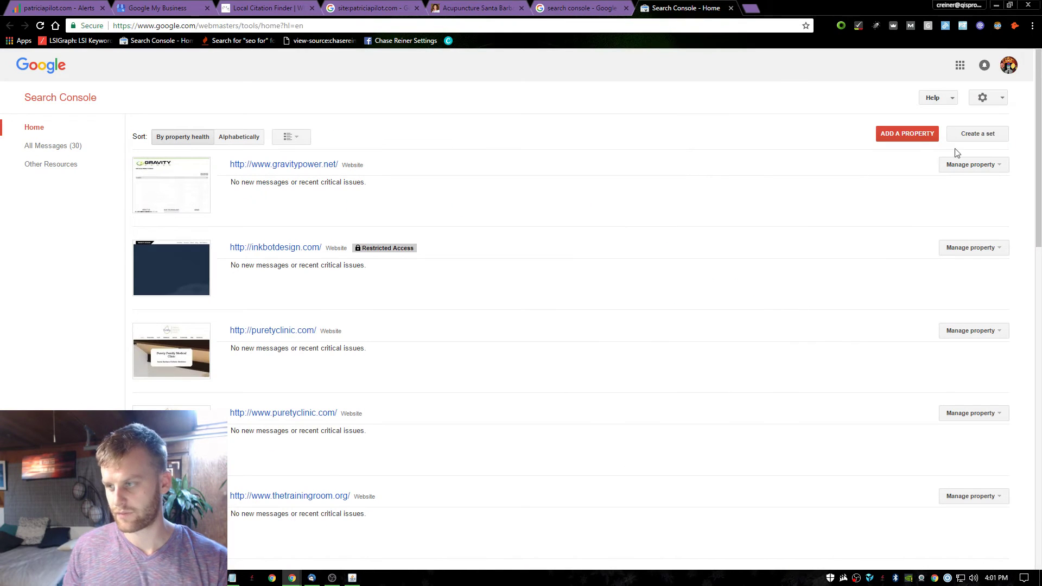
{"action": "left_click", "coordinate": [1008, 64]}
{"action": "left_click", "coordinate": [887, 243]}
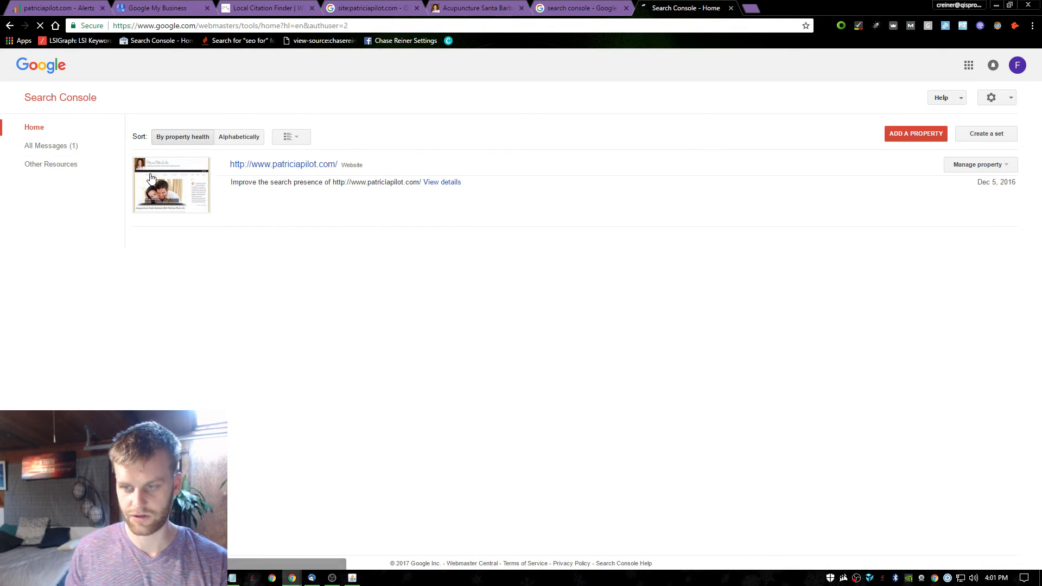
{"action": "left_click", "coordinate": [150, 178]}
{"action": "left_click", "coordinate": [56, 165]}
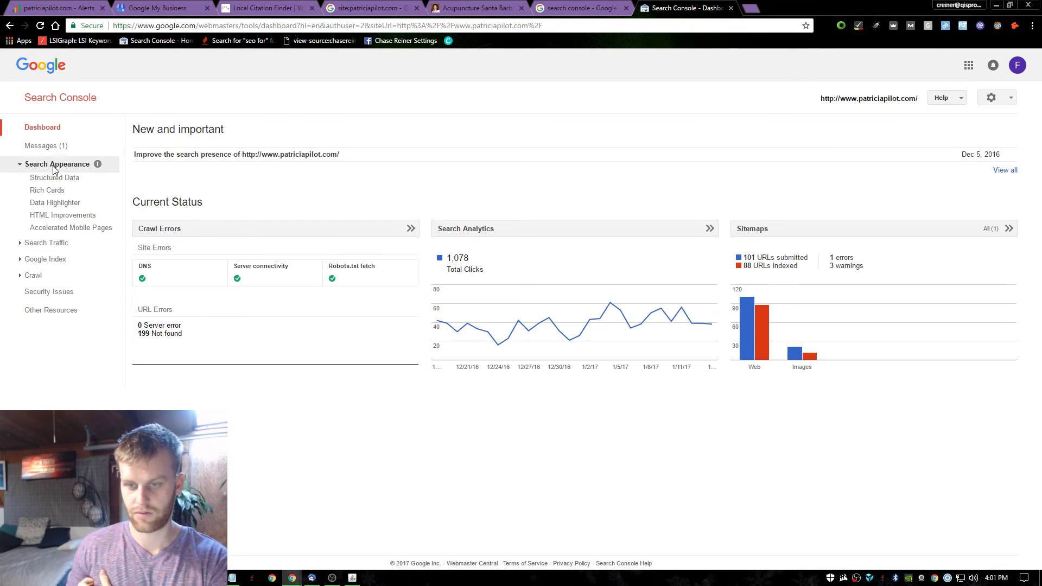
{"action": "left_click", "coordinate": [59, 215]}
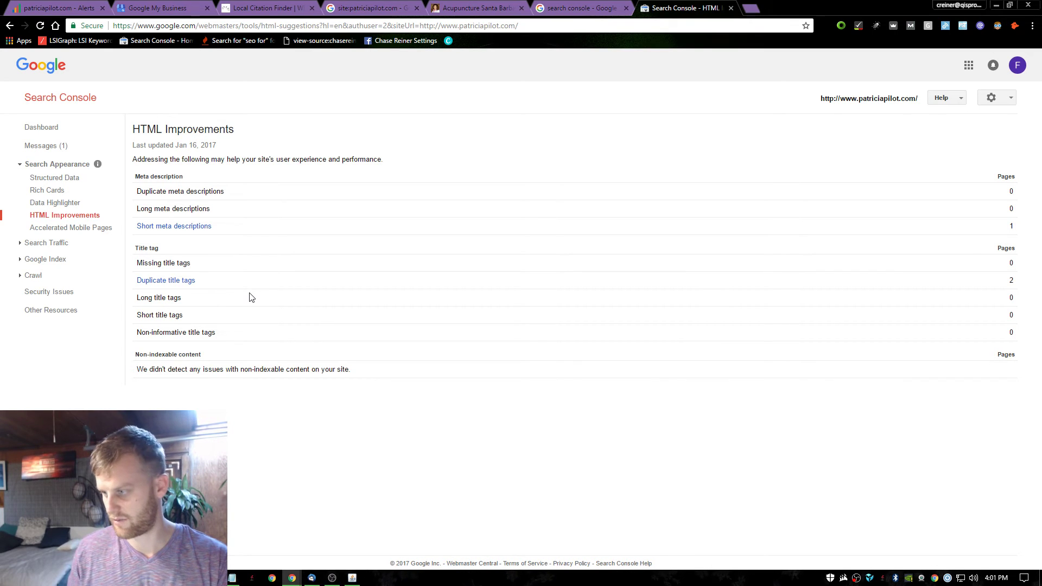
{"action": "left_click", "coordinate": [581, 8]}
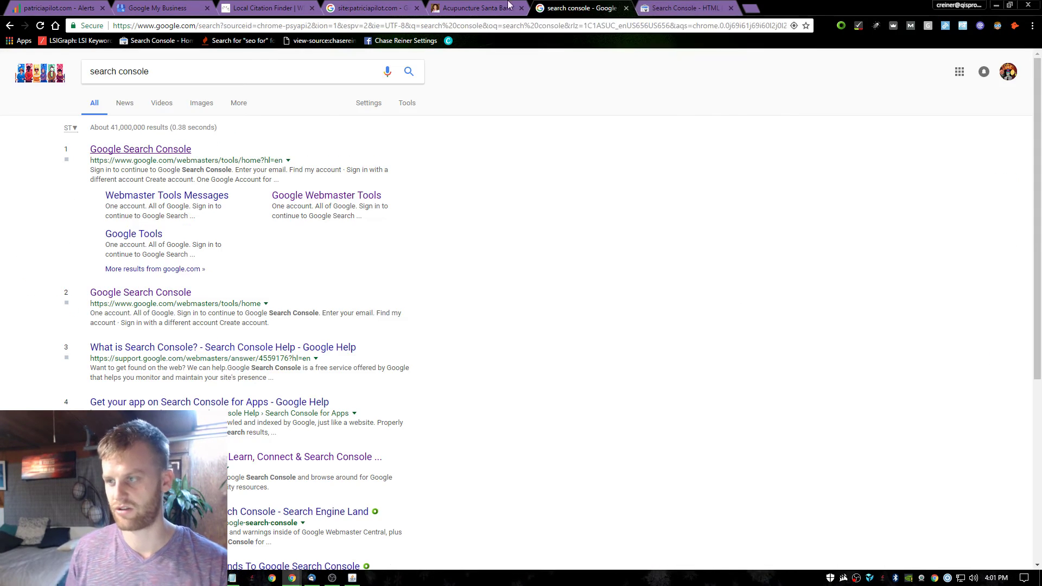
Inspect the natural allergies page in the finished 134-URL crawl, then minimize BeamUsUp back to the homepage.
{"action": "left_click", "coordinate": [477, 8]}
{"action": "key", "text": "alt+Tab"}
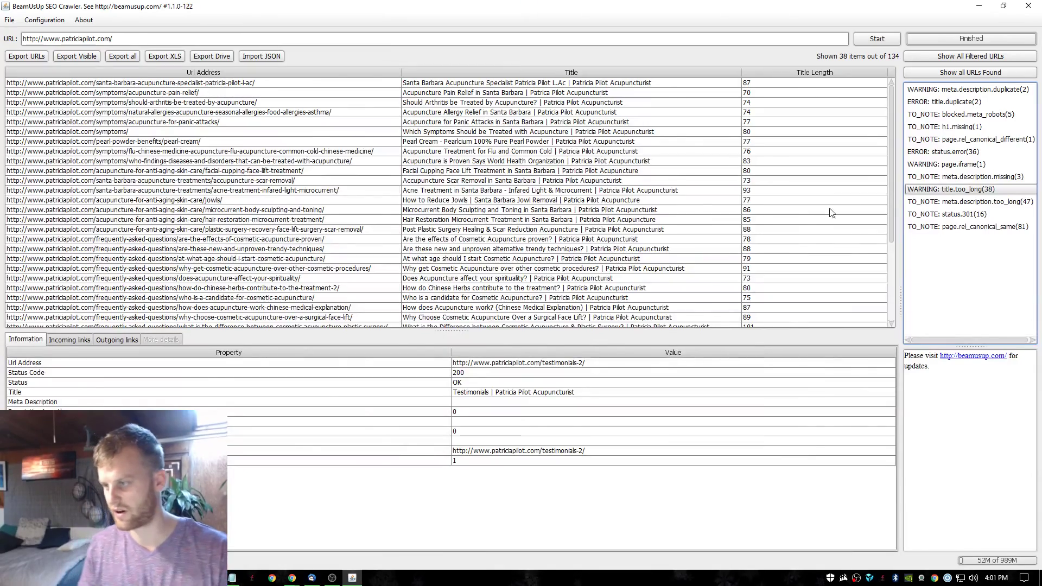
{"action": "key", "text": "alt+Tab"}
{"action": "key", "text": "Escape"}
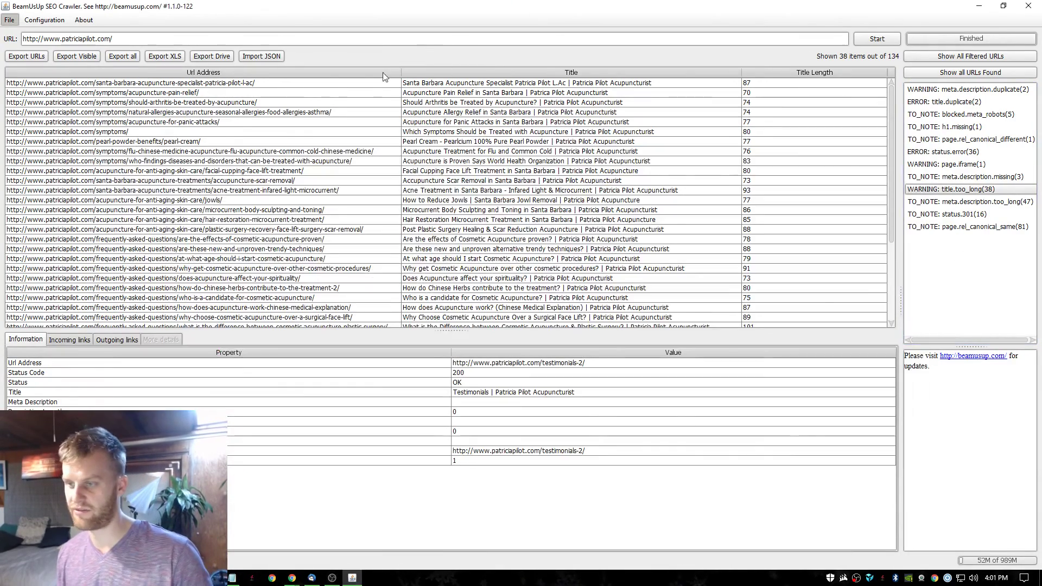
{"action": "left_click", "coordinate": [213, 113]}
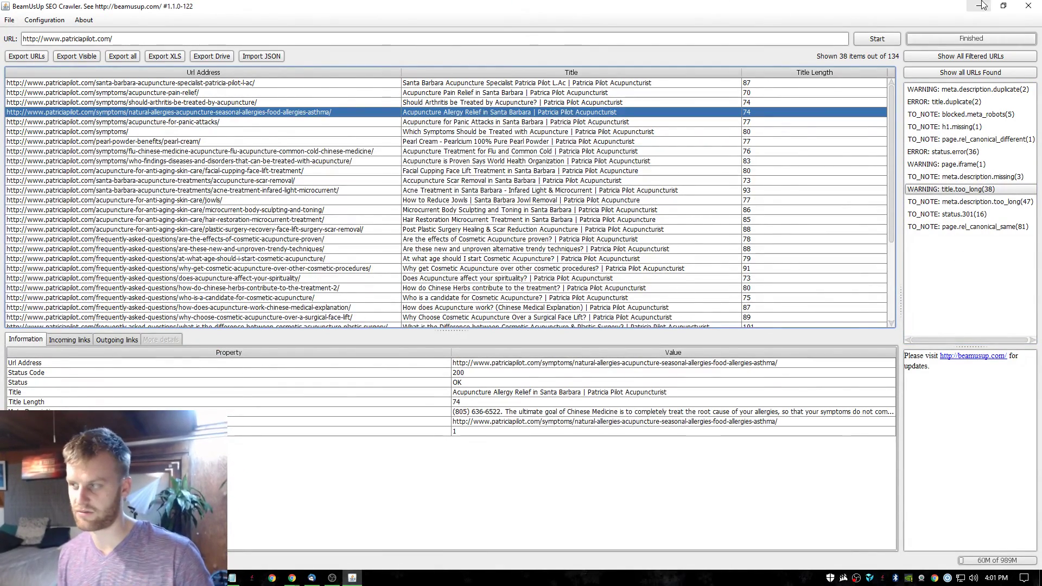
{"action": "left_click", "coordinate": [983, 6]}
{"action": "left_click", "coordinate": [350, 10]}
{"action": "left_click", "coordinate": [488, 12]}
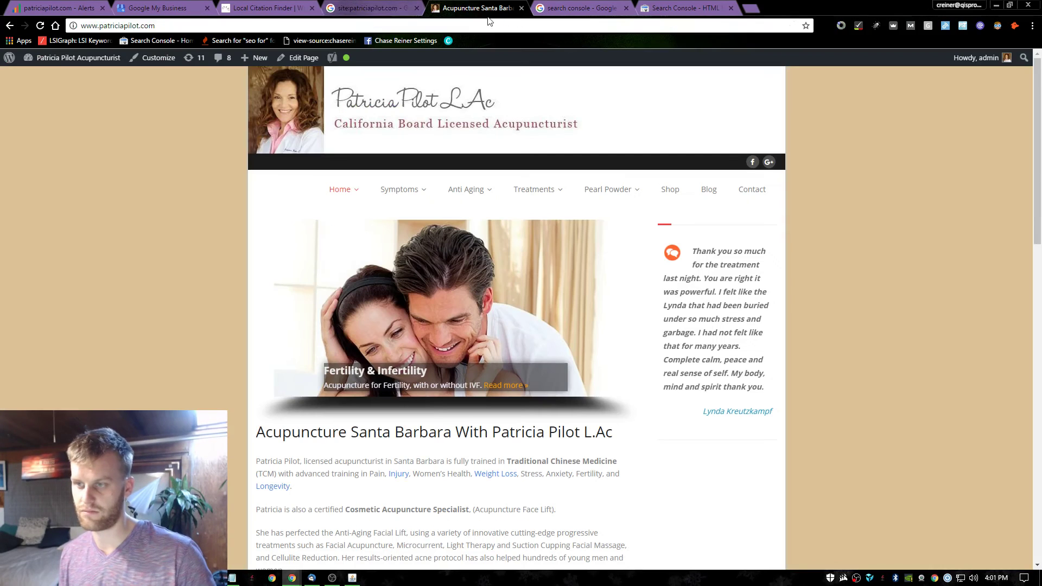
Paste the allergy relief page URL, strip the trailing title text, and load the page.
{"action": "left_click", "coordinate": [470, 25]}
{"action": "key", "text": "ctrl+a"}
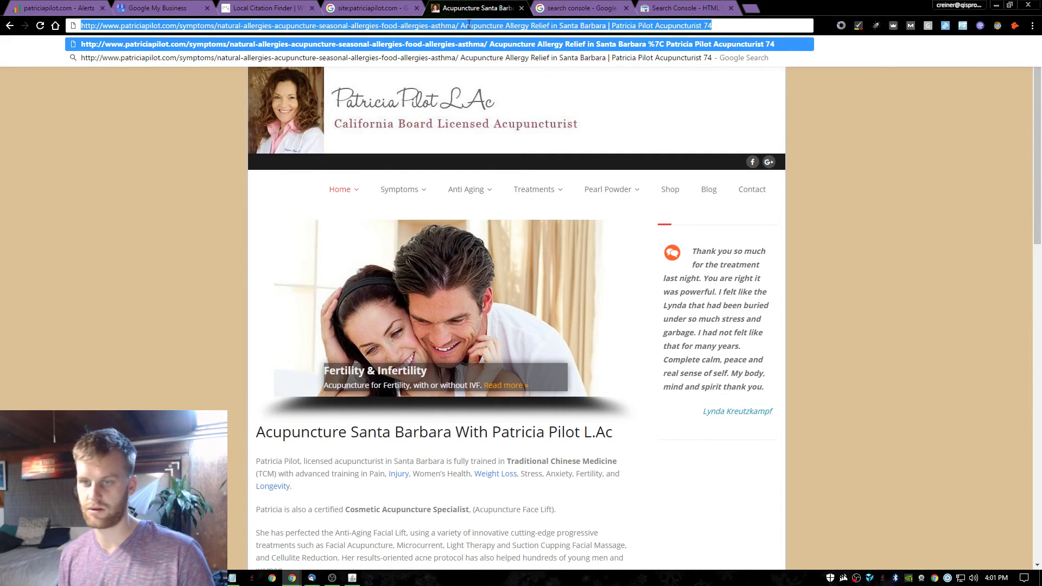
{"action": "left_click_drag", "start_coordinate": [461, 26], "coordinate": [712, 25]}
{"action": "key", "text": "BackSpace"}
{"action": "key", "text": "Return"}
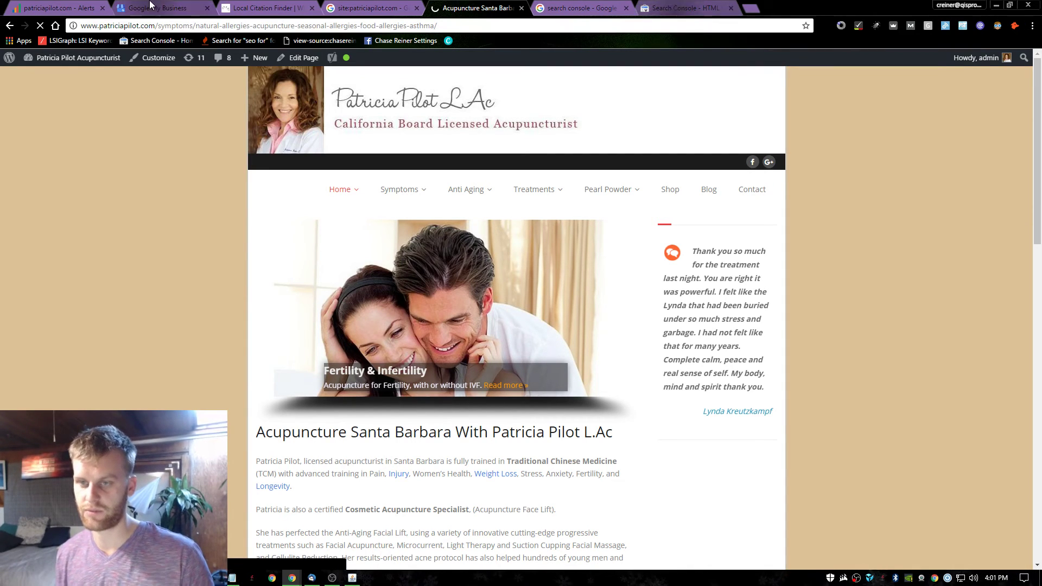
Run a site: search on the allergy relief page URL, confirming one indexed result.
{"action": "left_click", "coordinate": [165, 26]}
{"action": "key", "text": "Home"}
{"action": "type", "text": "sit"}
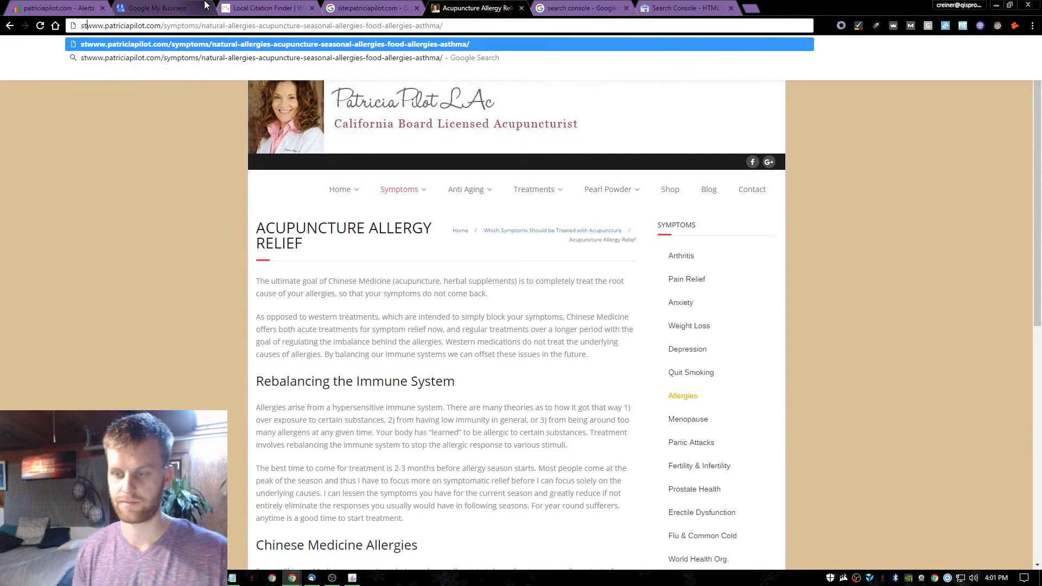
{"action": "type", "text": "e:"}
{"action": "key", "text": "Return"}
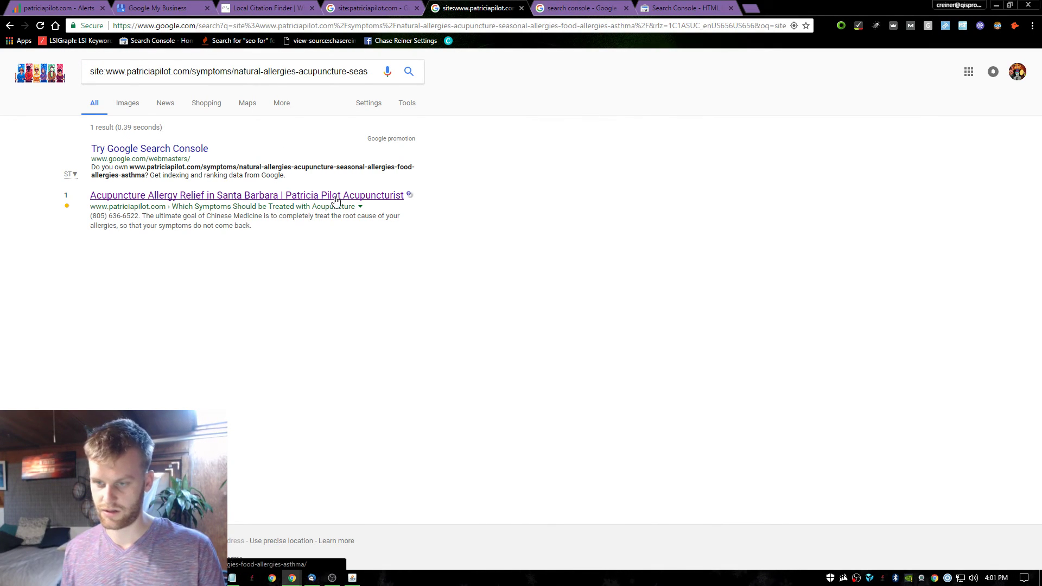
{"action": "left_click", "coordinate": [10, 26]}
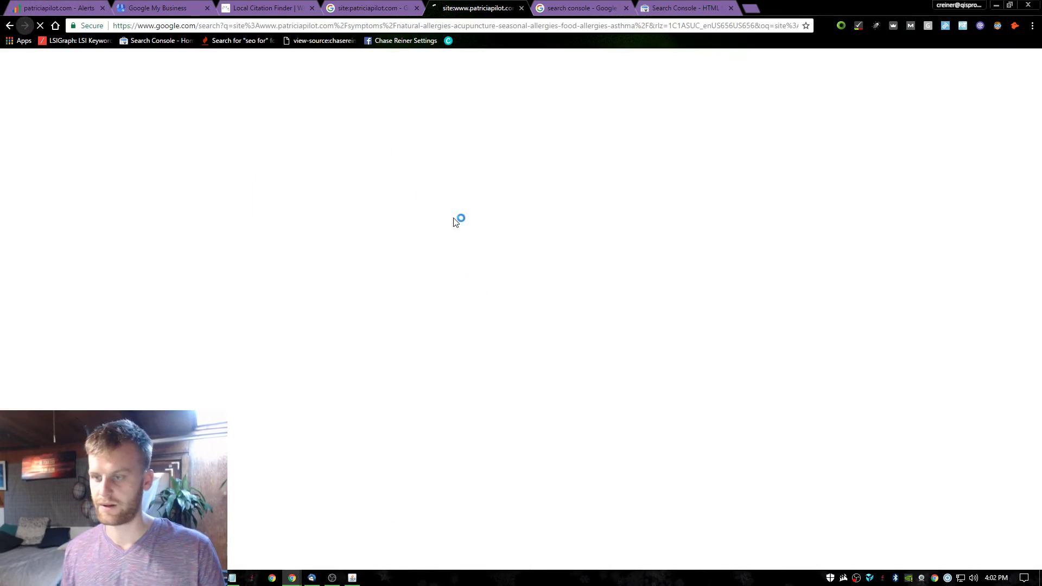
{"action": "key", "text": "alt+Tab"}
{"action": "left_click", "coordinate": [800, 192]}
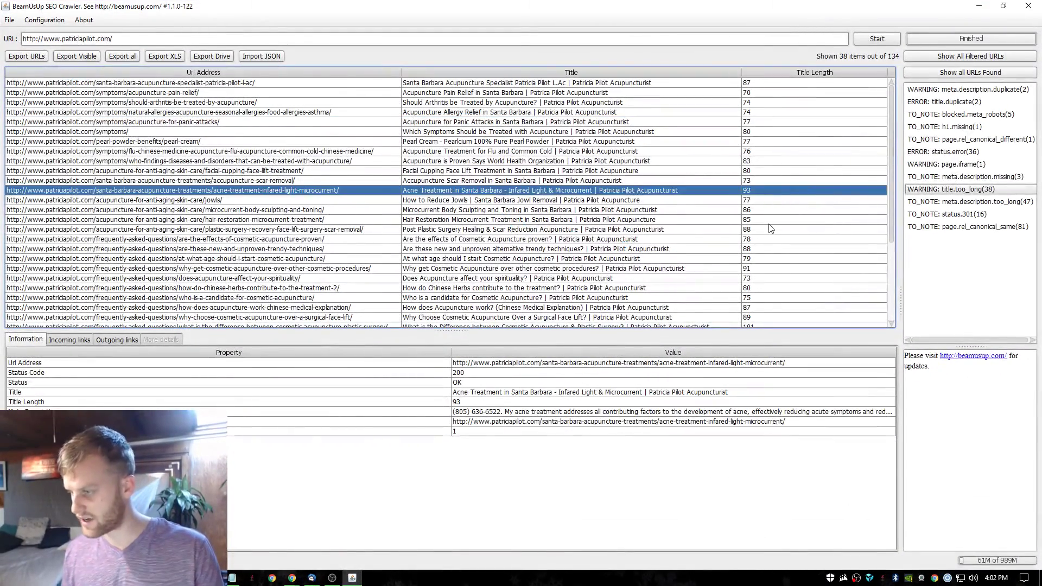
Review the long-title pages (pearl cream, WHO findings, scar removal, microcurrent) and select the trendy-techniques FAQ row.
{"action": "left_click", "coordinate": [771, 240]}
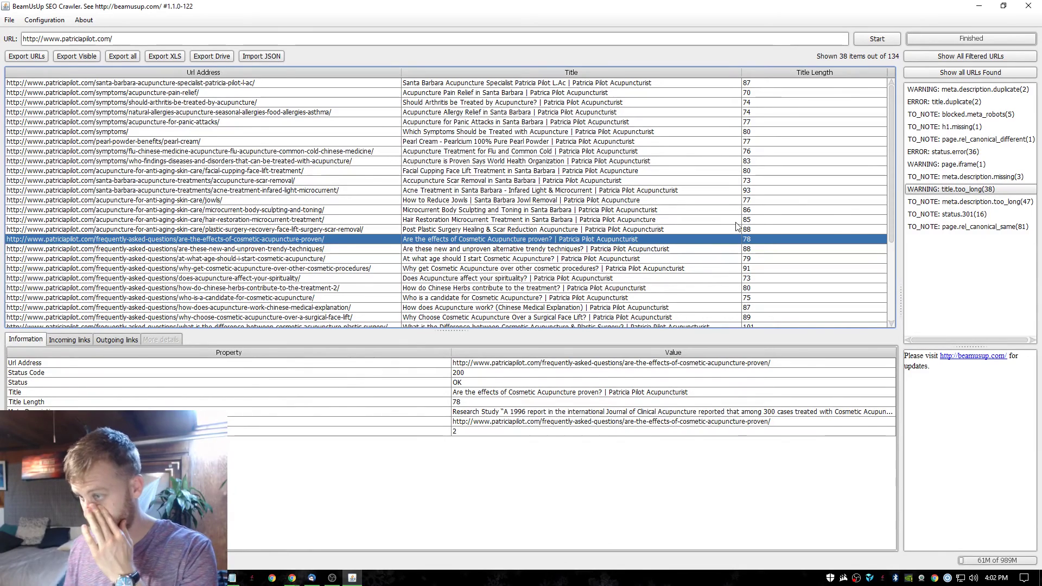
{"action": "left_click", "coordinate": [781, 142]}
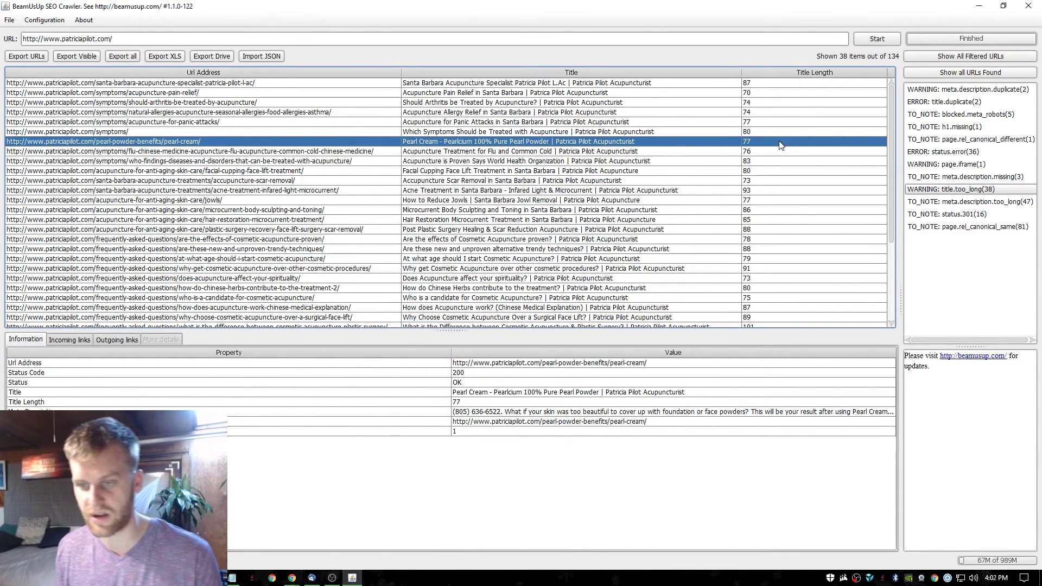
{"action": "left_click", "coordinate": [771, 163]}
{"action": "left_click", "coordinate": [773, 182]}
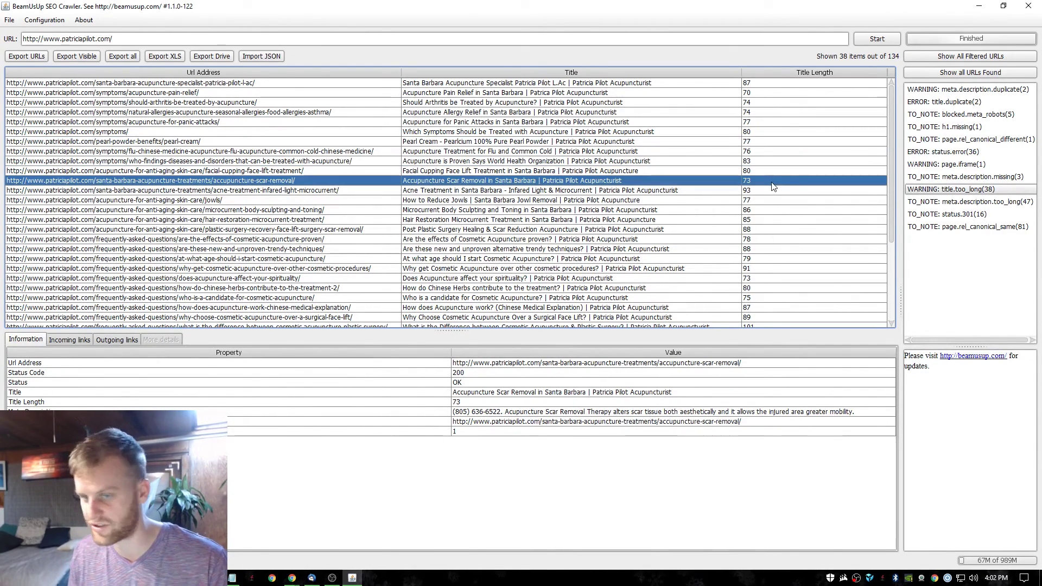
{"action": "left_click", "coordinate": [197, 211]}
{"action": "left_click", "coordinate": [272, 240]}
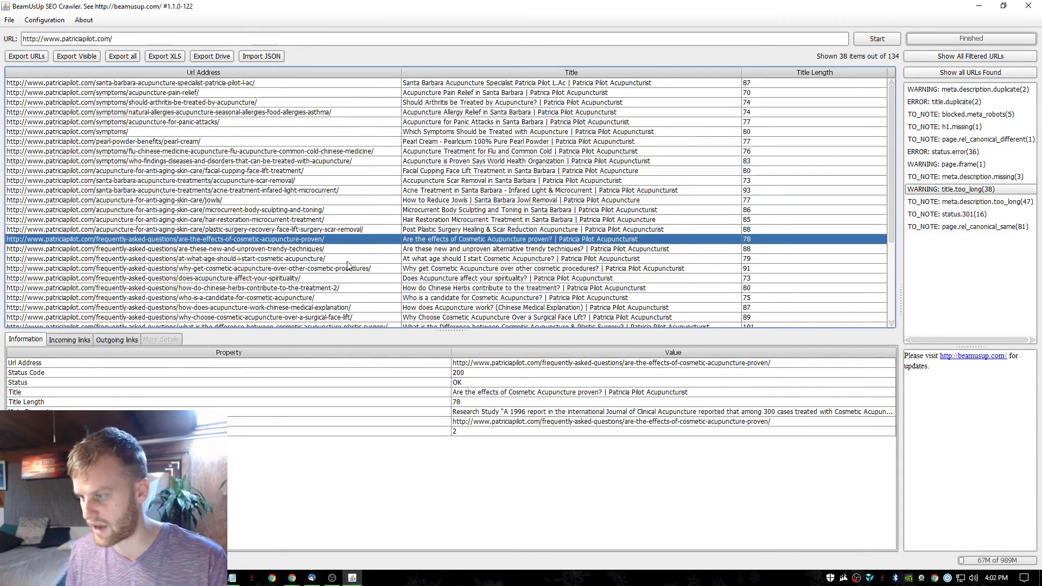
{"action": "left_click", "coordinate": [342, 259]}
{"action": "left_click", "coordinate": [351, 251]}
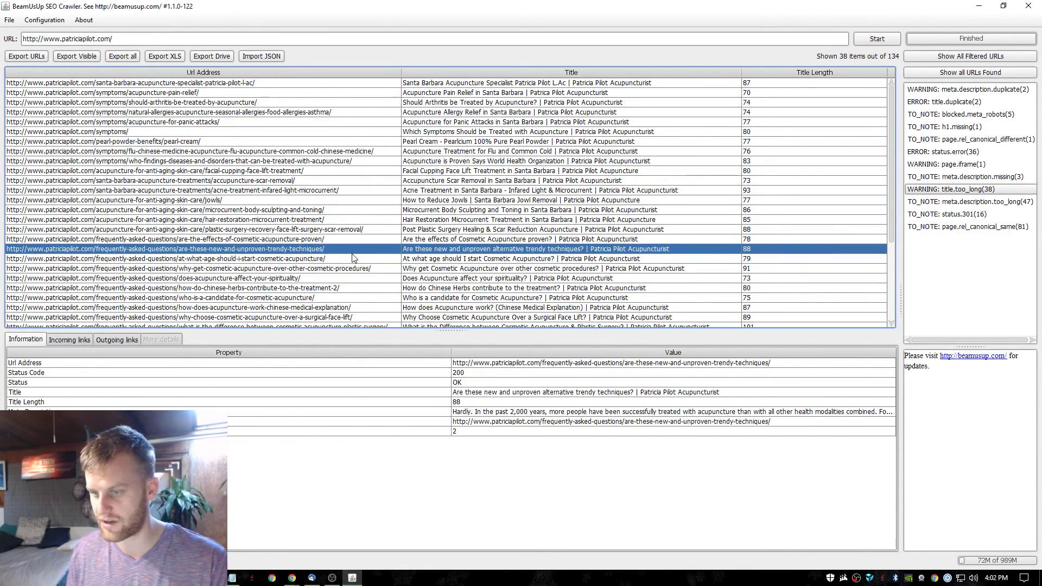
{"action": "left_click", "coordinate": [987, 4]}
{"action": "left_click", "coordinate": [402, 25]}
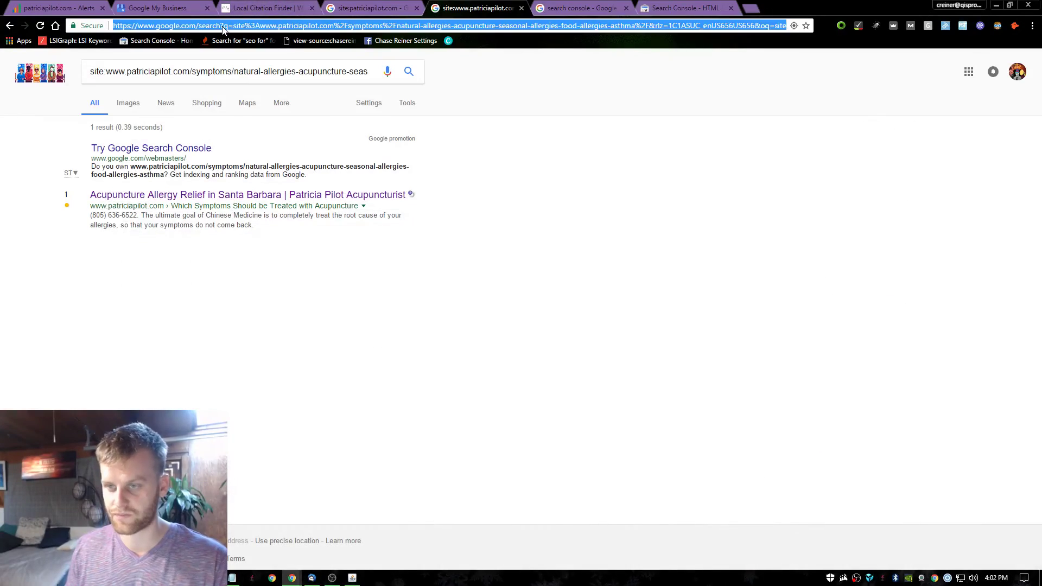
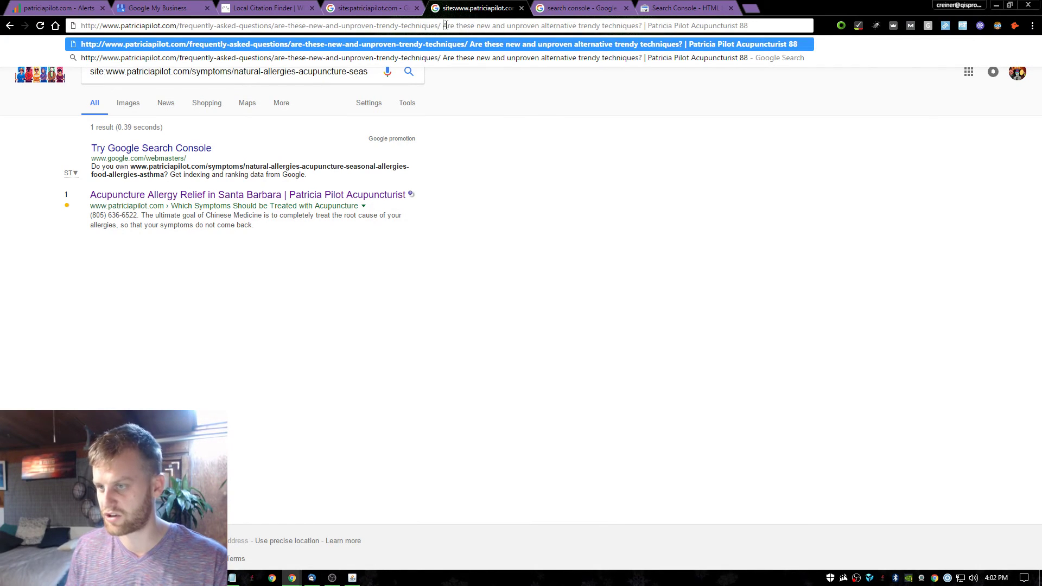
Search Google for site: plus the trendy-techniques FAQ URL, confirming one indexed result.
{"action": "left_click_drag", "start_coordinate": [443, 25], "coordinate": [749, 25]}
{"action": "key", "text": "BackSpace"}
{"action": "left_click", "coordinate": [83, 25]}
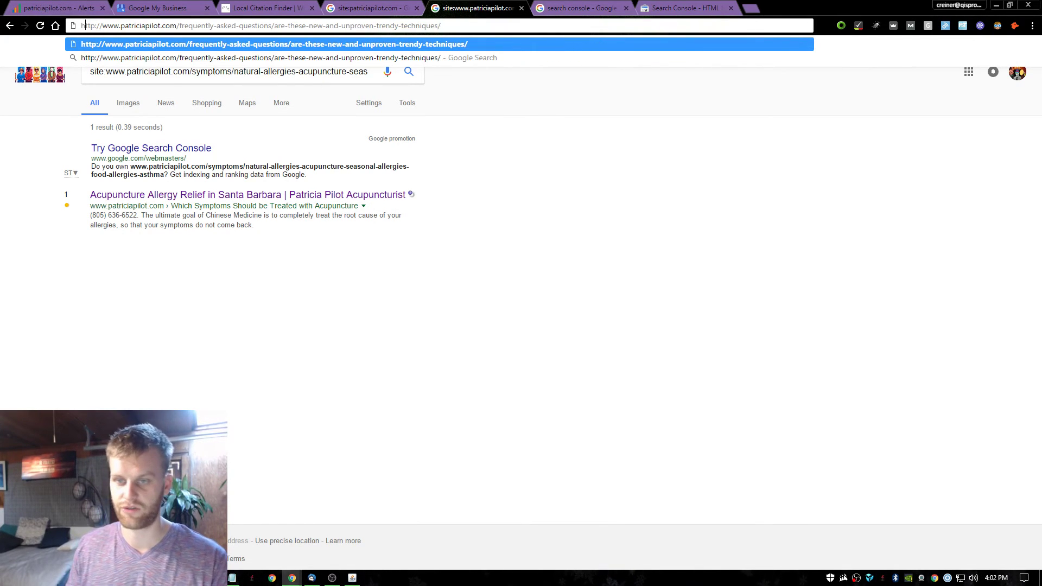
{"action": "type", "text": "site:"}
{"action": "key", "text": "Return"}
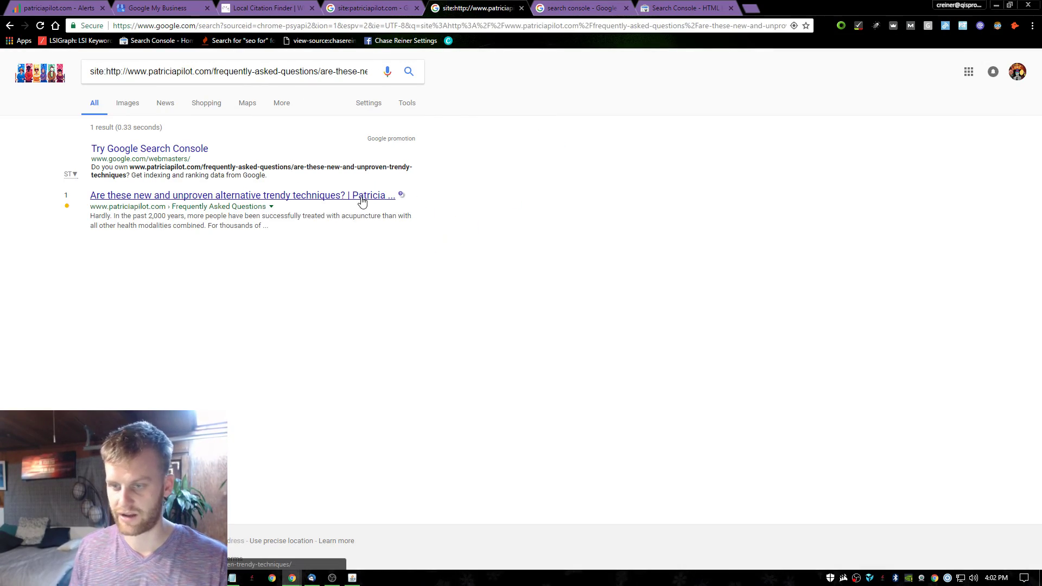
{"action": "key", "text": "alt+Tab"}
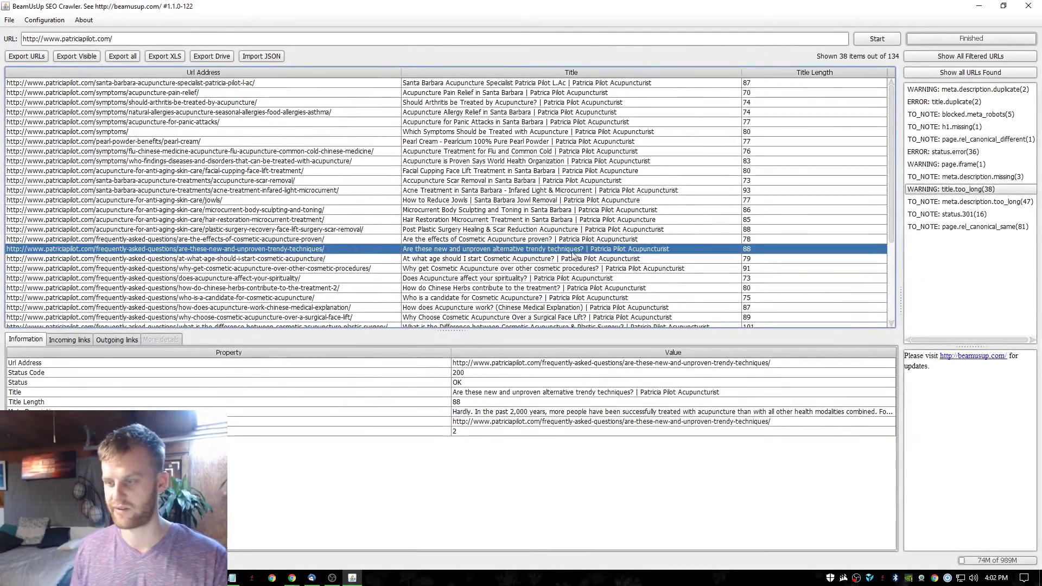
Filter the crawler's issue list to meta.description.too_long, showing 47 pages.
{"action": "left_click", "coordinate": [650, 288]}
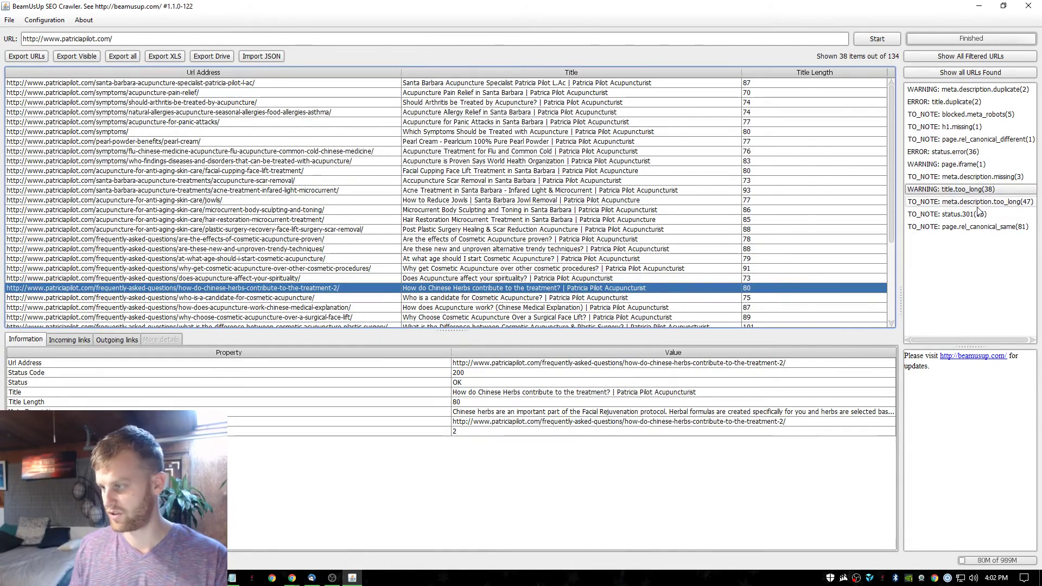
{"action": "left_click", "coordinate": [985, 202]}
{"action": "left_click", "coordinate": [988, 190]}
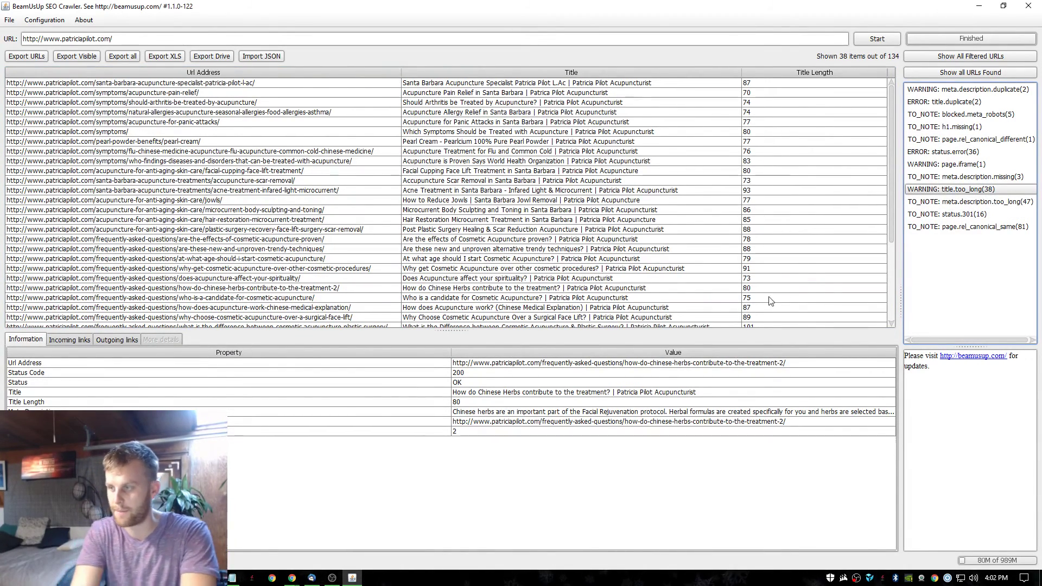
{"action": "left_click", "coordinate": [961, 214]}
{"action": "left_click", "coordinate": [966, 201]}
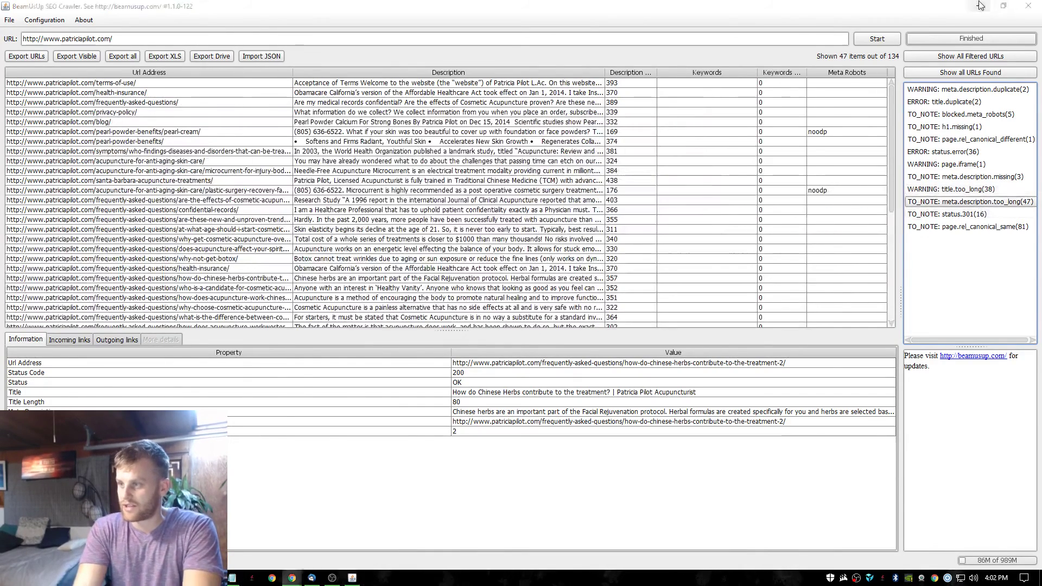
{"action": "left_click", "coordinate": [981, 6]}
{"action": "left_click", "coordinate": [679, 8]}
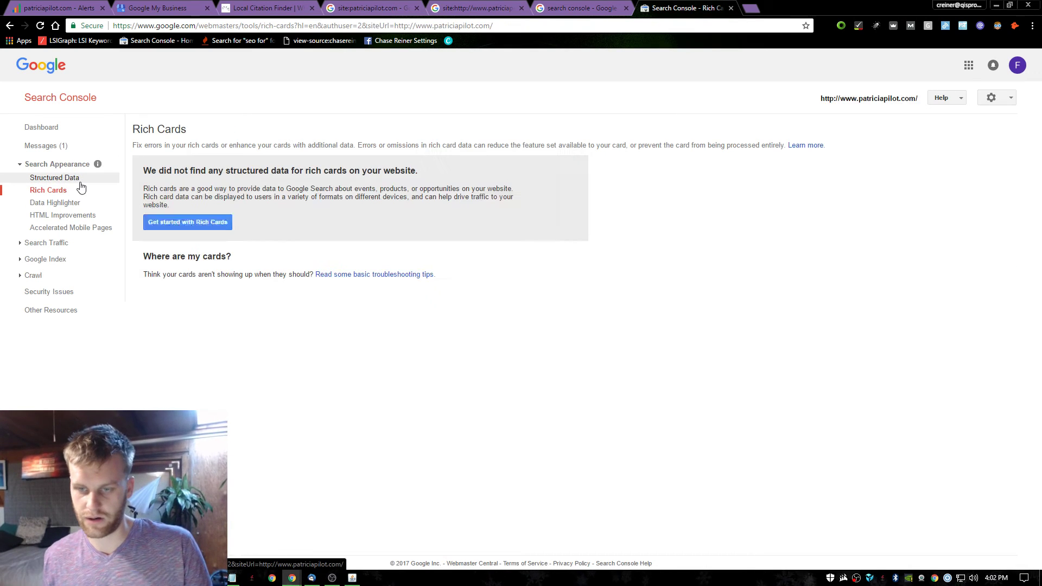
Open Search Analytics under Search Traffic and turn on the Impressions metric.
{"action": "left_click", "coordinate": [79, 181]}
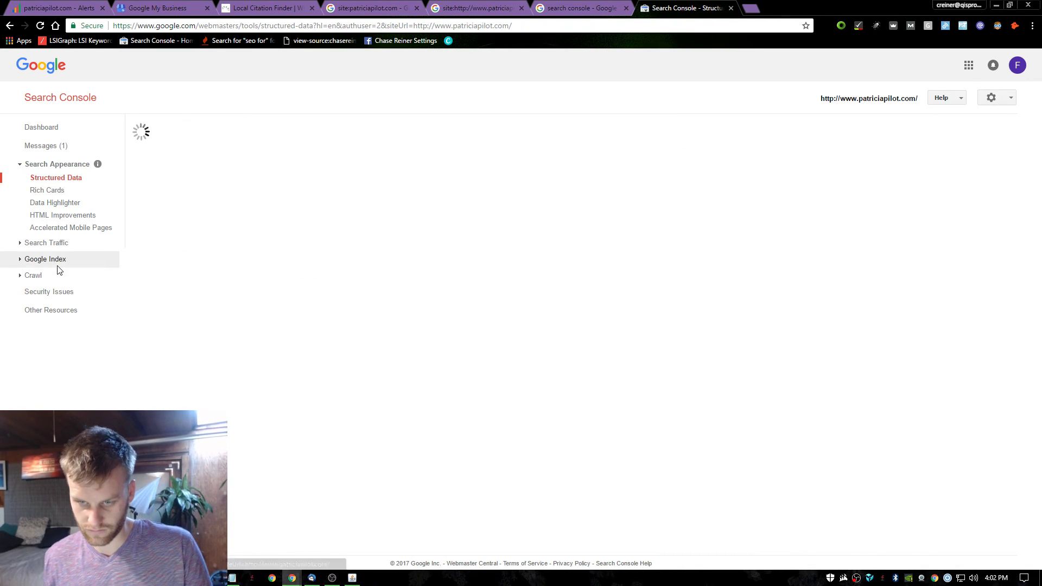
{"action": "left_click", "coordinate": [53, 245]}
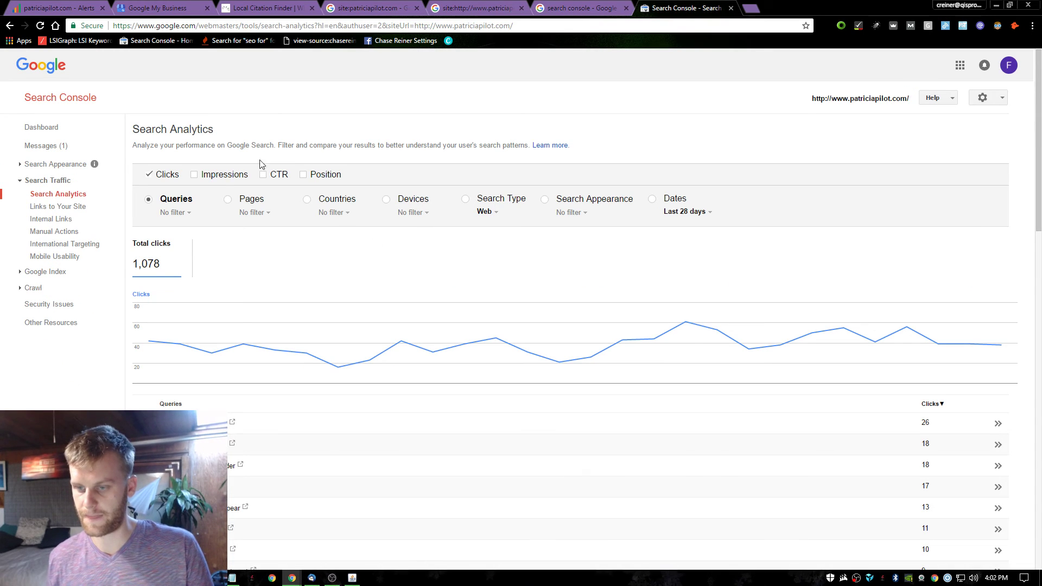
{"action": "left_click", "coordinate": [209, 176]}
Turn on the CTR and Position metrics and scroll through the queries table.
{"action": "left_click", "coordinate": [275, 175]}
{"action": "left_click", "coordinate": [322, 174]}
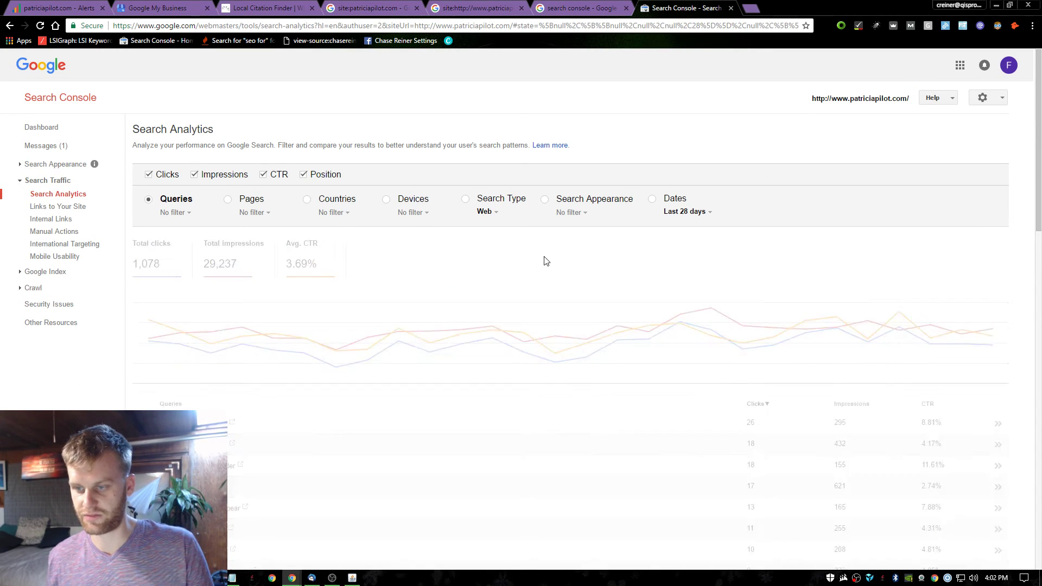
{"action": "scroll", "coordinate": [543, 304], "scroll_direction": "down", "scroll_amount": 3}
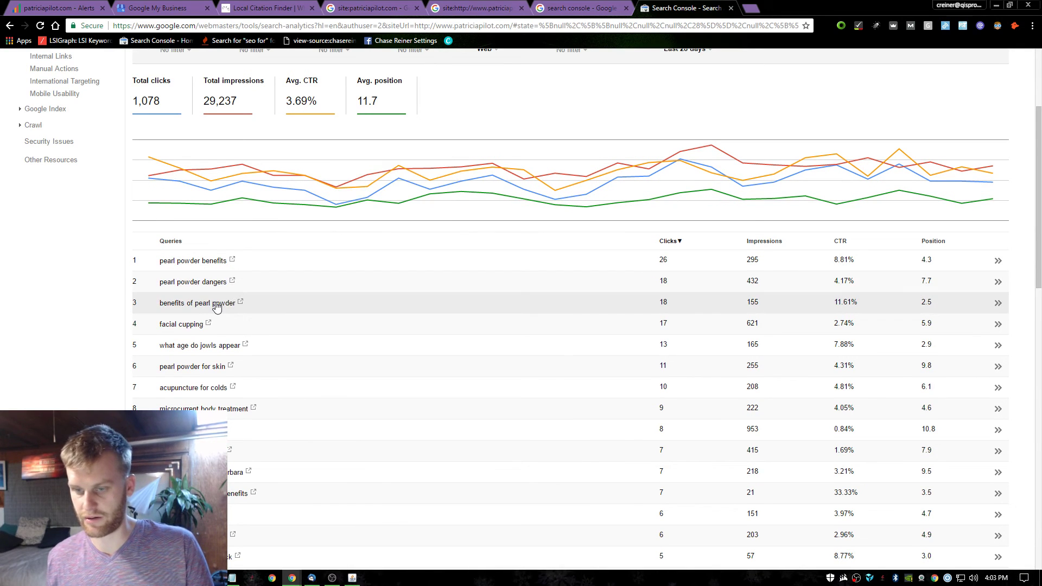
{"action": "scroll", "coordinate": [221, 319], "scroll_direction": "down", "scroll_amount": 1}
{"action": "scroll", "coordinate": [218, 314], "scroll_direction": "down", "scroll_amount": 2}
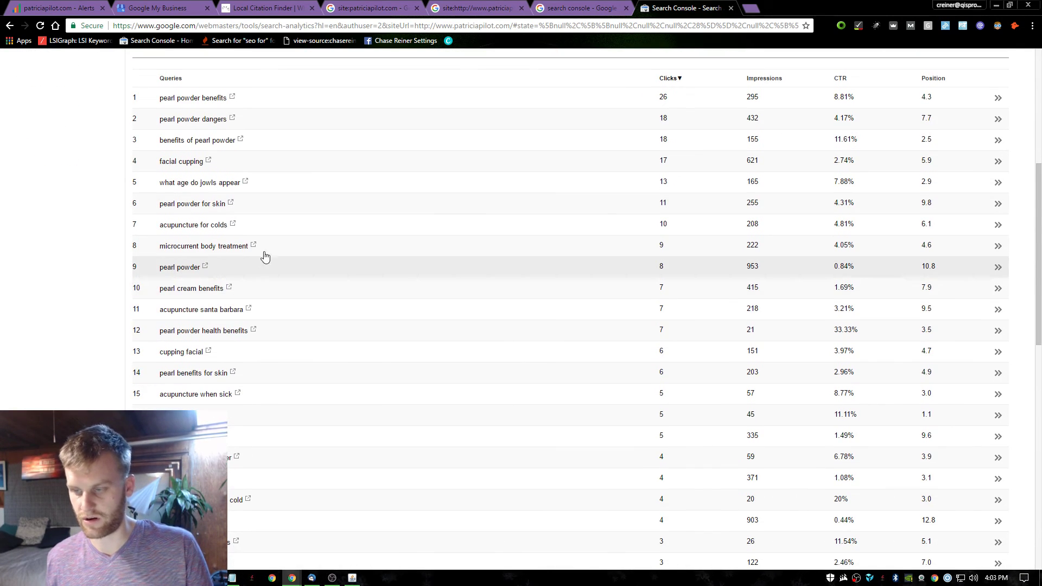
{"action": "scroll", "coordinate": [228, 279], "scroll_direction": "down", "scroll_amount": 2}
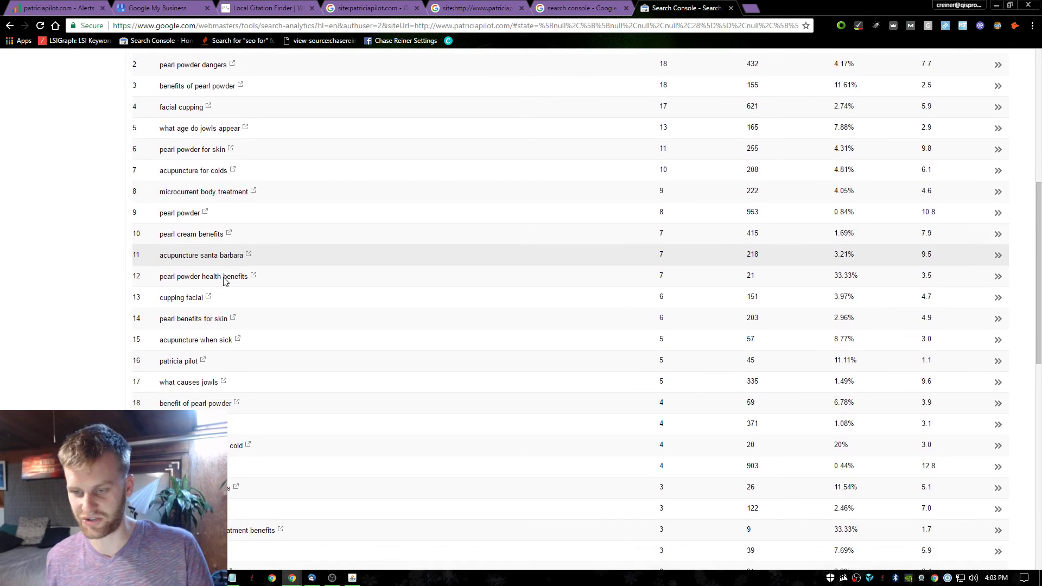
{"action": "scroll", "coordinate": [187, 244], "scroll_direction": "down", "scroll_amount": 1}
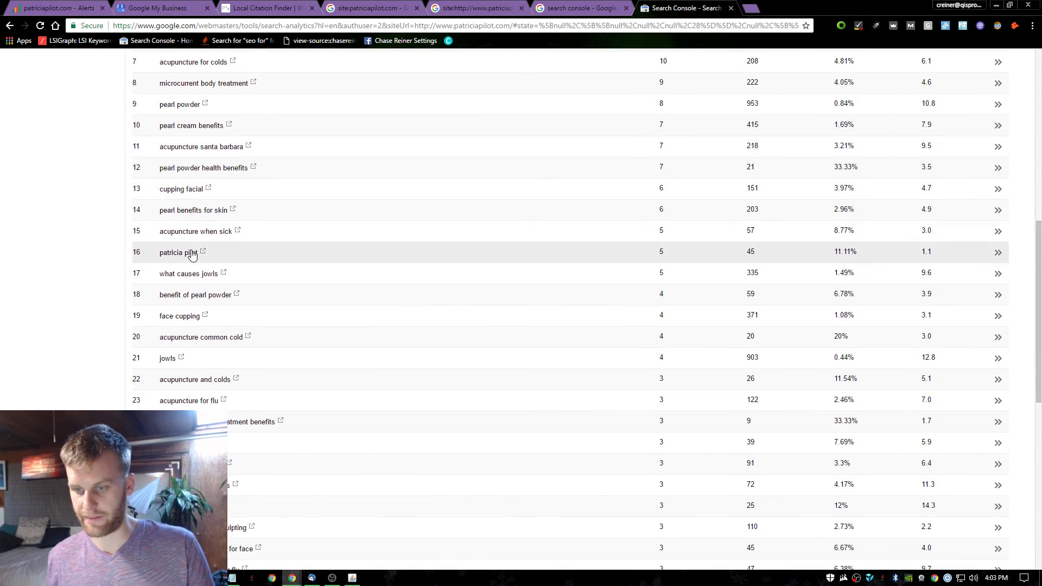
{"action": "scroll", "coordinate": [190, 348], "scroll_direction": "down", "scroll_amount": 5}
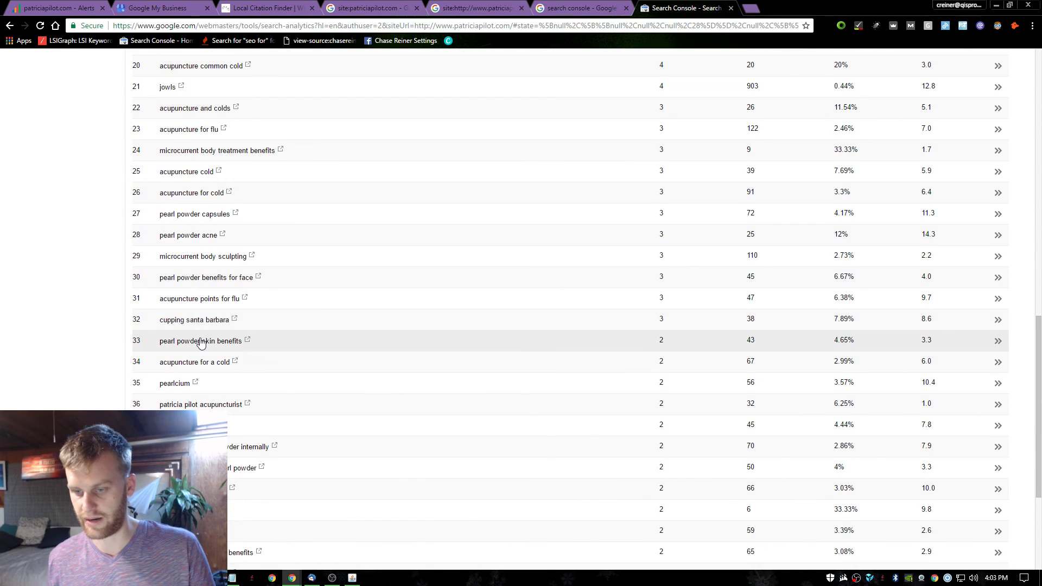
{"action": "scroll", "coordinate": [233, 342], "scroll_direction": "down", "scroll_amount": 2}
{"action": "scroll", "coordinate": [239, 319], "scroll_direction": "up", "scroll_amount": 16}
{"action": "scroll", "coordinate": [498, 237], "scroll_direction": "down", "scroll_amount": 3}
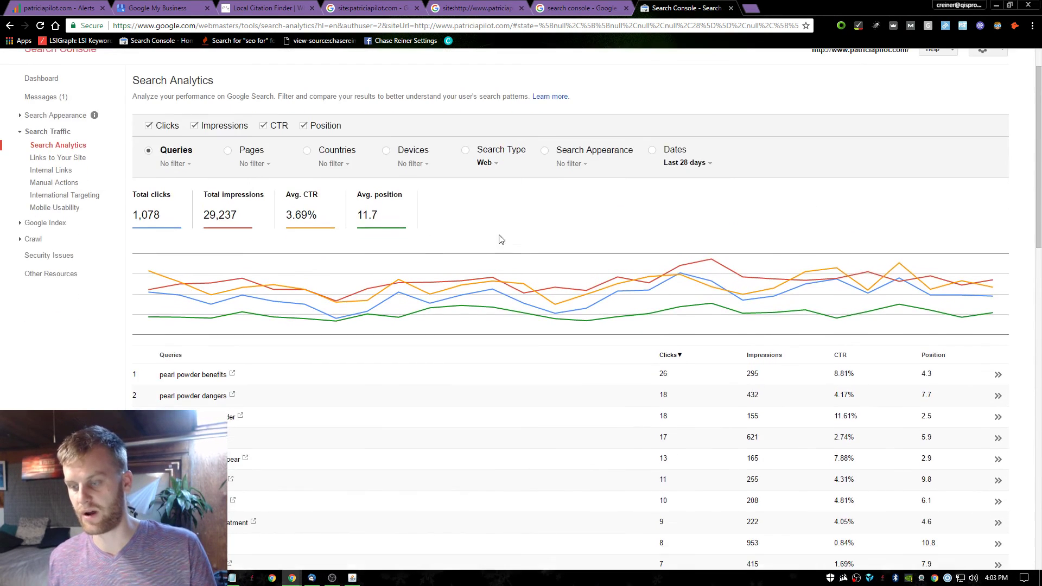
Close the blank tab and leftover Google results tab, then review the 844-query list.
{"action": "left_click", "coordinate": [749, 6]}
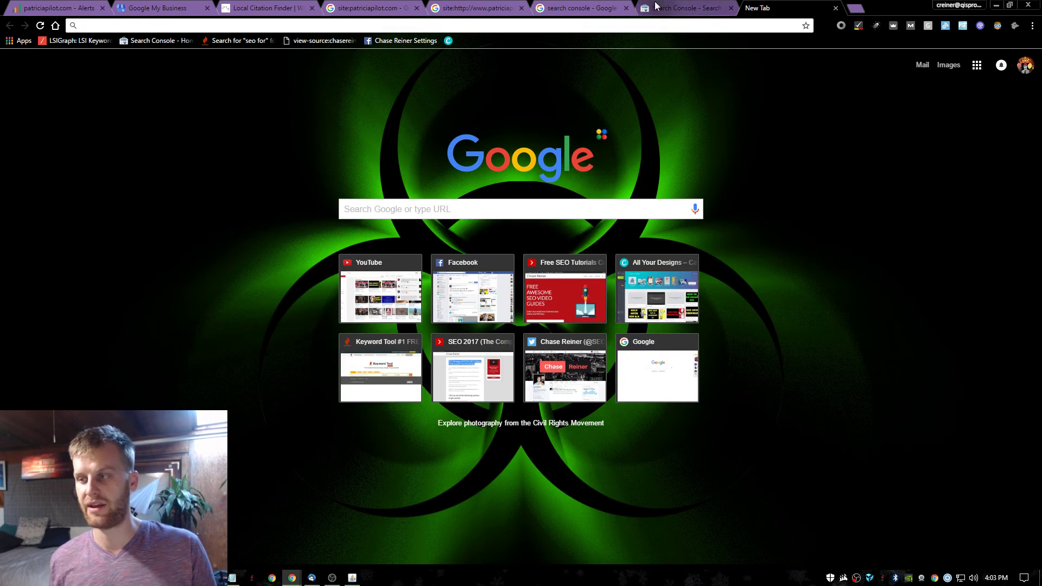
{"action": "key", "text": "ctrl+w"}
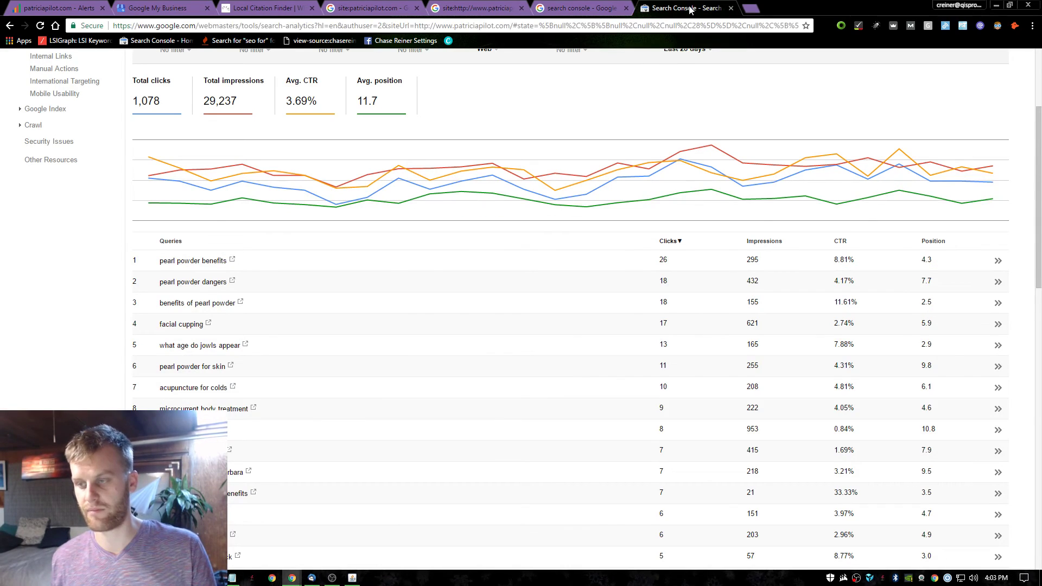
{"action": "scroll", "coordinate": [471, 233], "scroll_direction": "up", "scroll_amount": 5}
{"action": "left_click", "coordinate": [579, 8]}
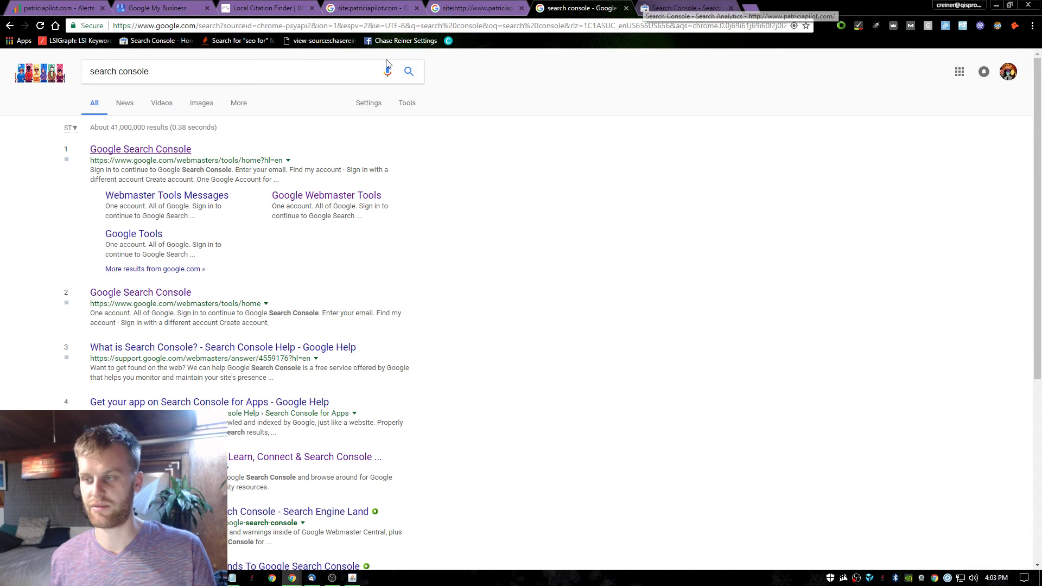
{"action": "triple_click", "coordinate": [227, 71]}
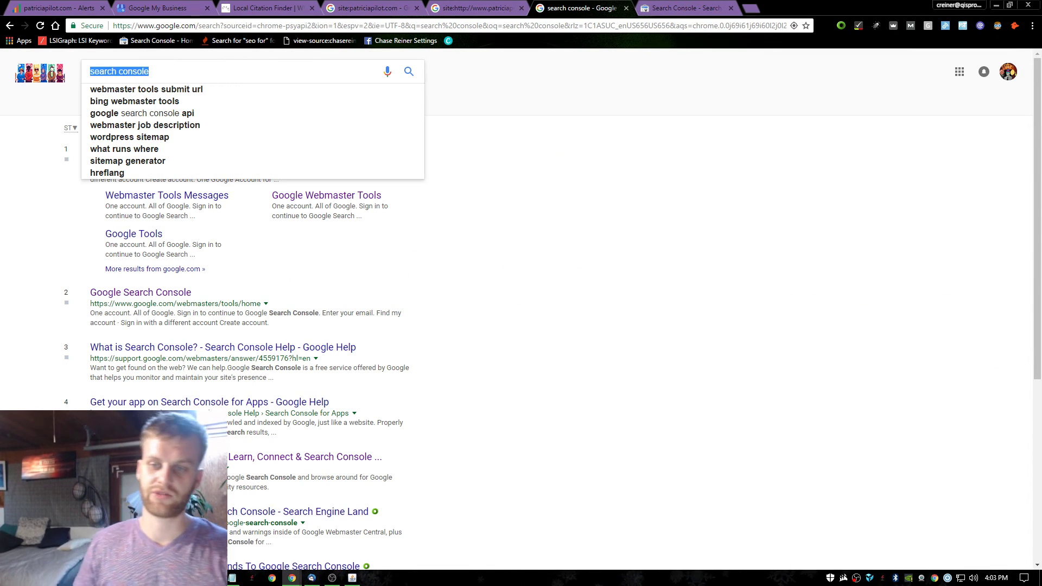
{"action": "key", "text": "BackSpace"}
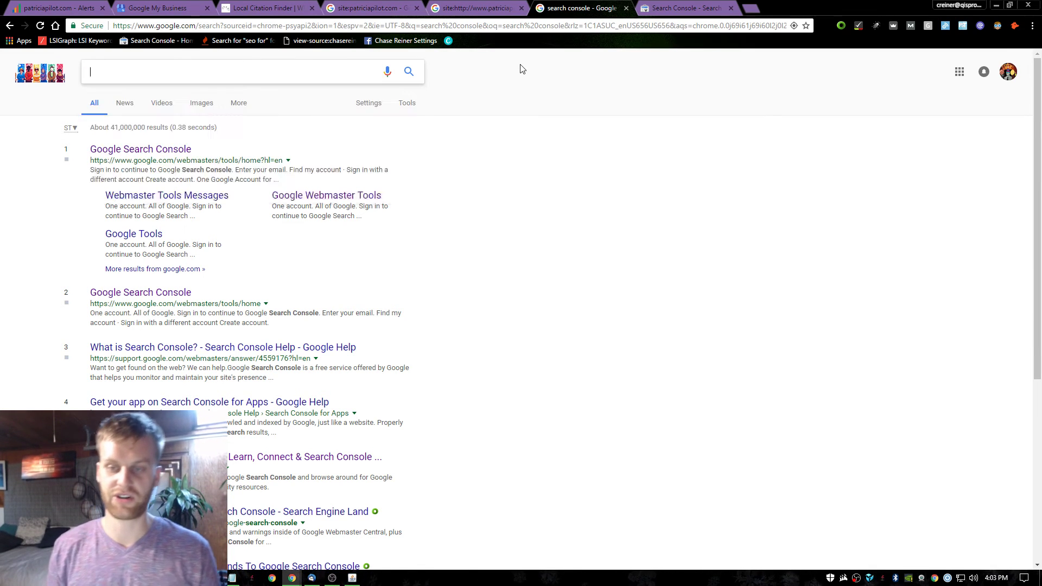
{"action": "type", "text": "ac"}
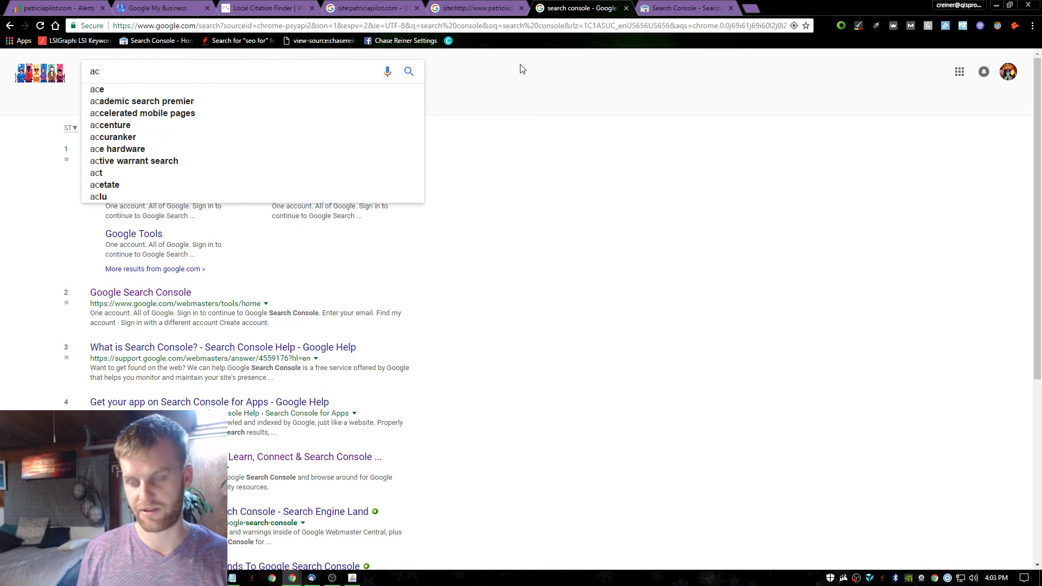
{"action": "left_click", "coordinate": [624, 9]}
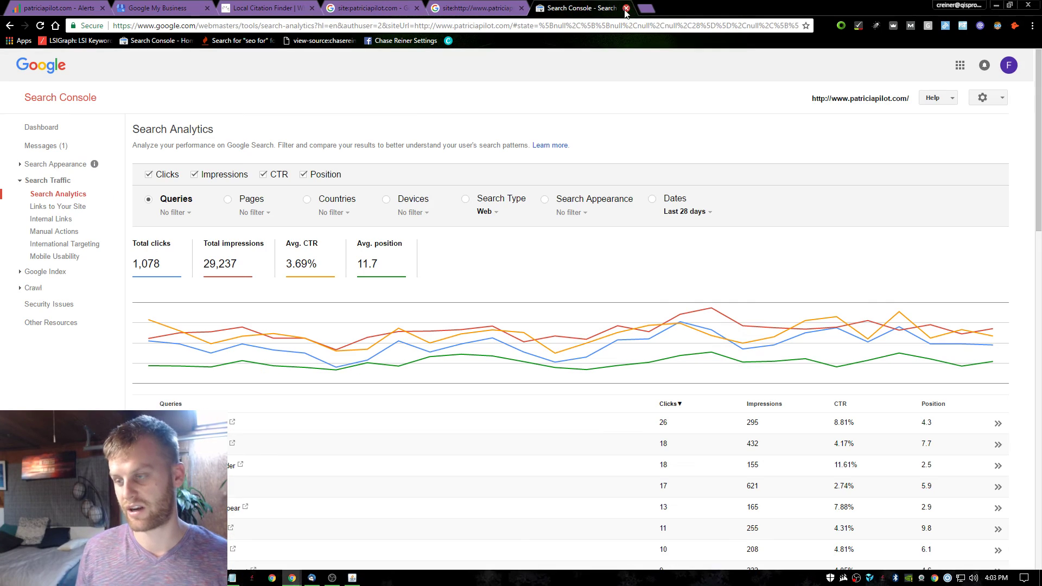
{"action": "scroll", "coordinate": [594, 183], "scroll_direction": "down", "scroll_amount": 13}
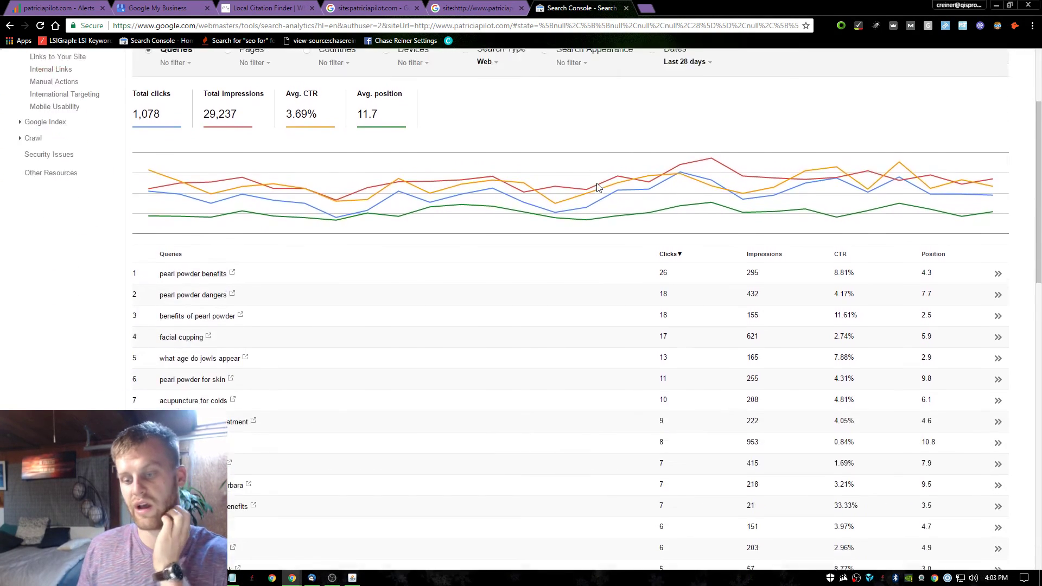
{"action": "scroll", "coordinate": [569, 280], "scroll_direction": "down", "scroll_amount": 5}
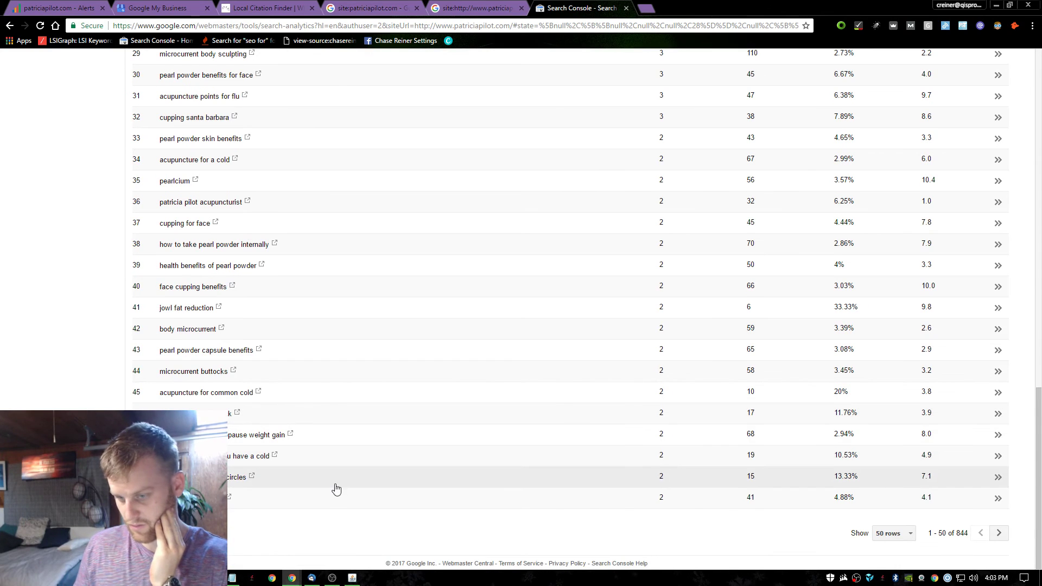
{"action": "scroll", "coordinate": [337, 426], "scroll_direction": "up", "scroll_amount": 7}
{"action": "scroll", "coordinate": [338, 426], "scroll_direction": "up", "scroll_amount": 9}
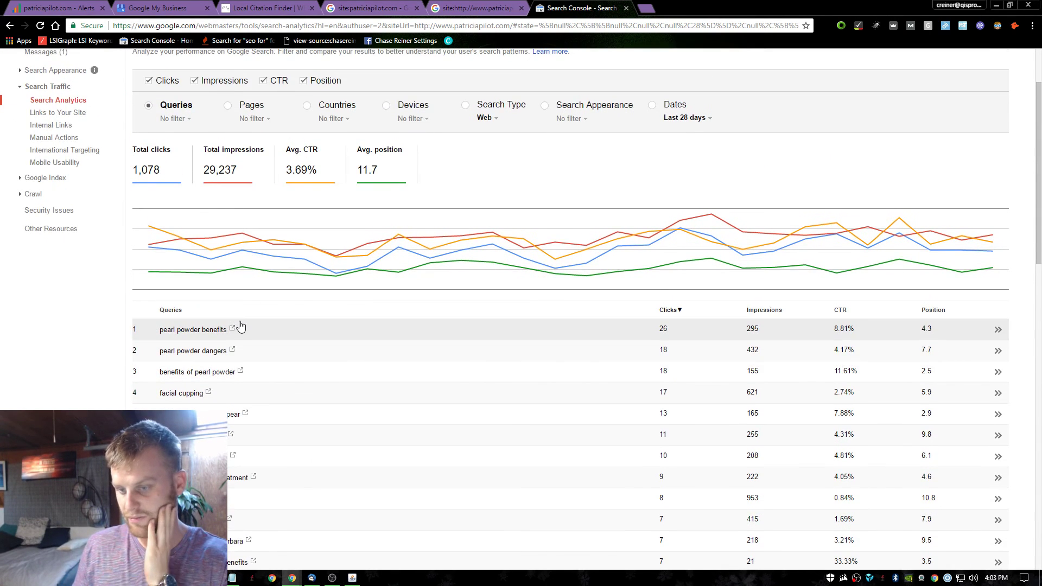
{"action": "left_click", "coordinate": [234, 330]}
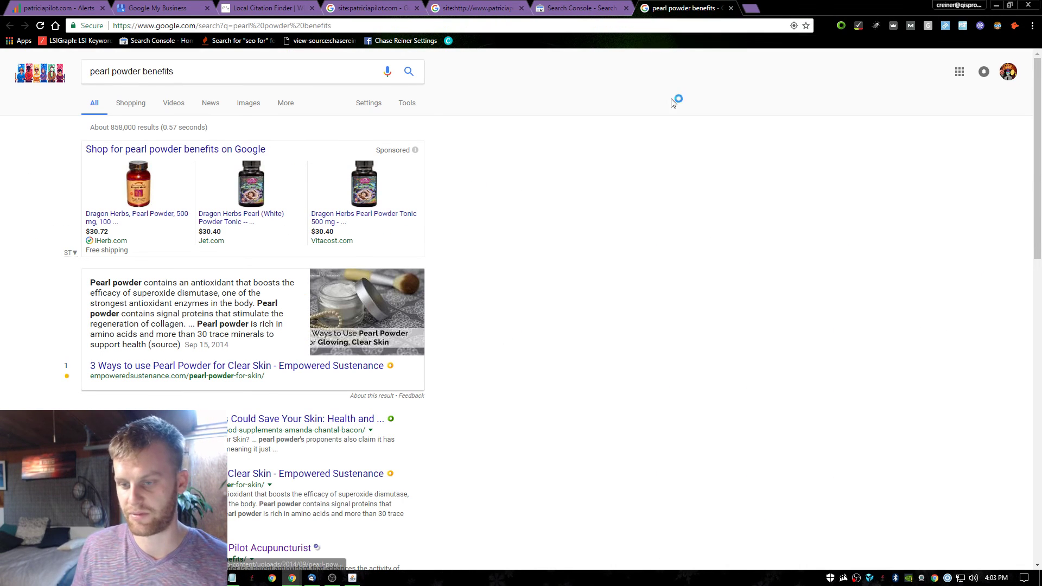
{"action": "scroll", "coordinate": [570, 193], "scroll_direction": "down", "scroll_amount": 4}
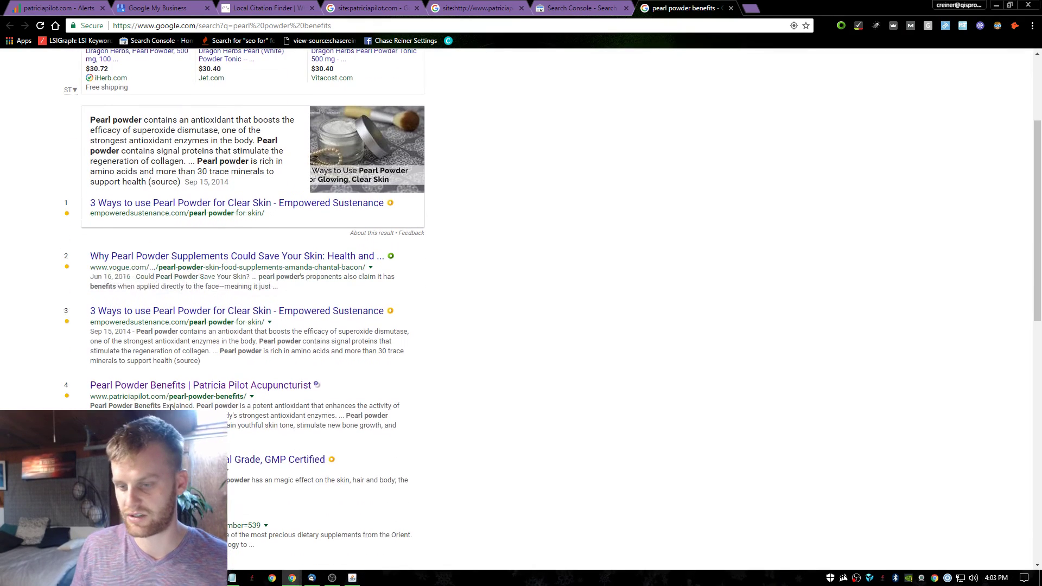
{"action": "left_click", "coordinate": [136, 386]}
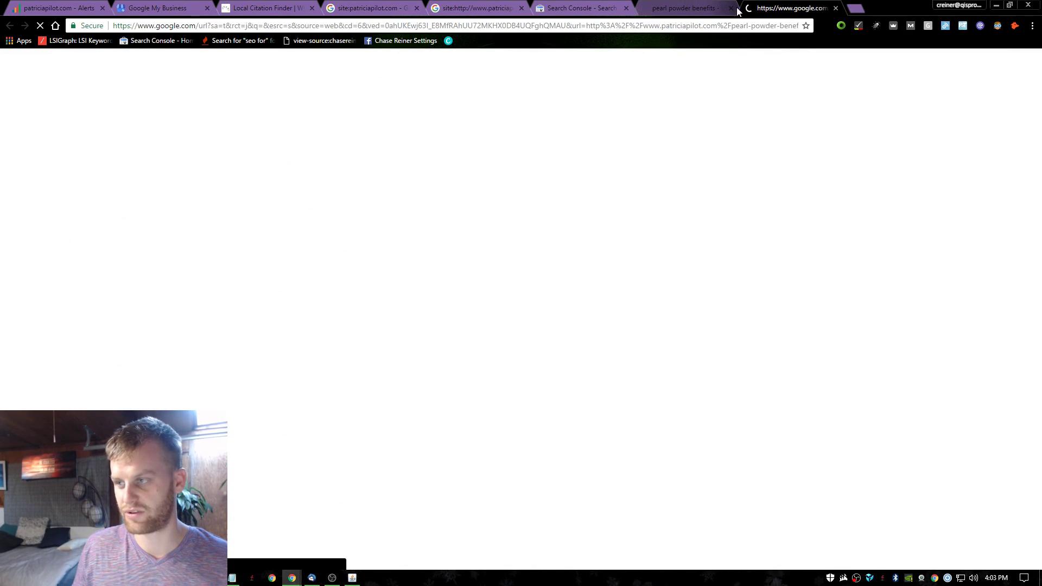
{"action": "left_click", "coordinate": [737, 10]}
Close the results tab and read the Pearl Powder Benefits page down through its FAQs.
{"action": "left_click", "coordinate": [731, 10]}
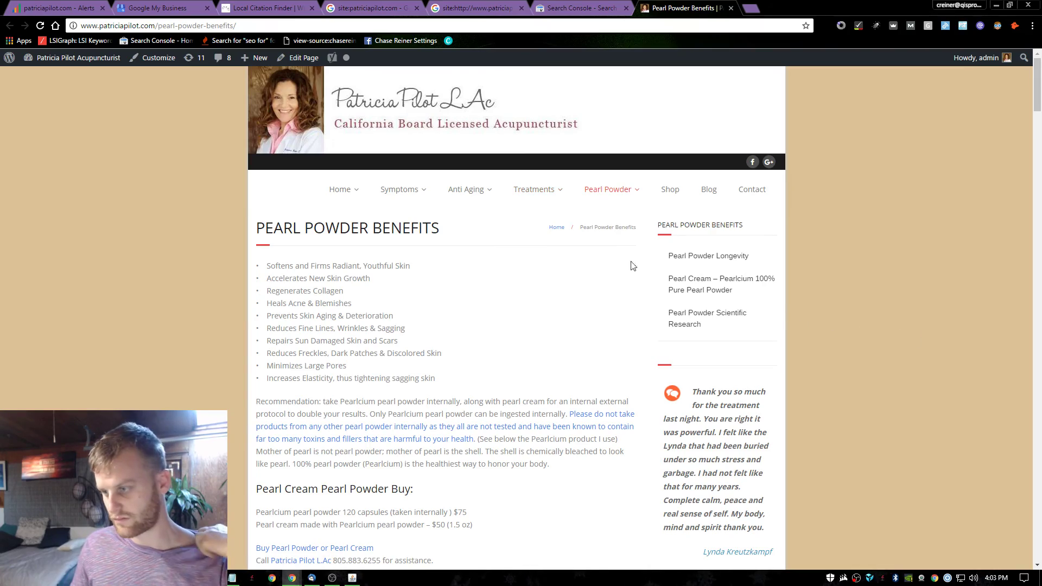
{"action": "scroll", "coordinate": [524, 272], "scroll_direction": "down", "scroll_amount": 10}
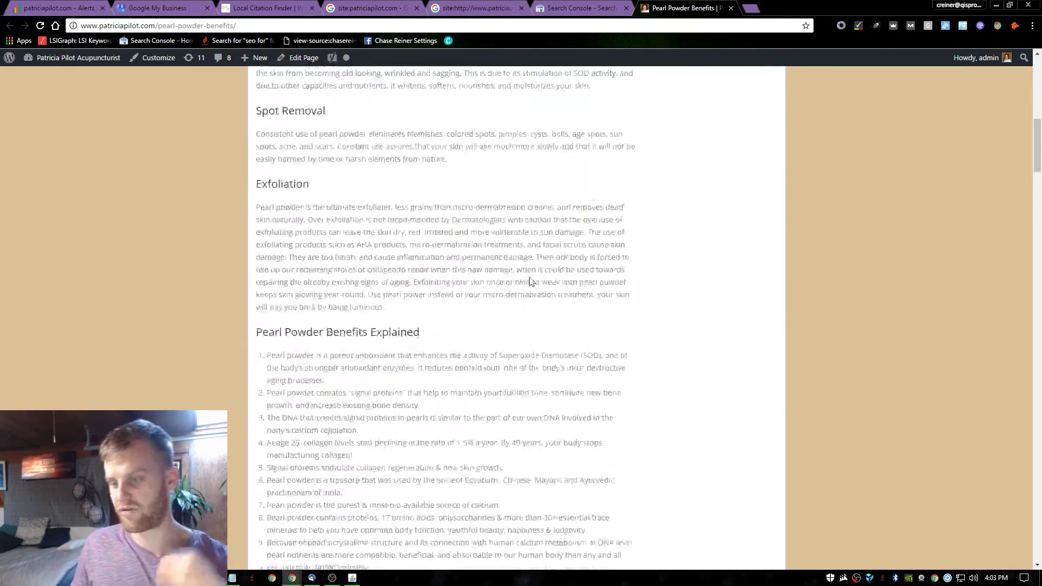
{"action": "scroll", "coordinate": [551, 267], "scroll_direction": "up", "scroll_amount": 15}
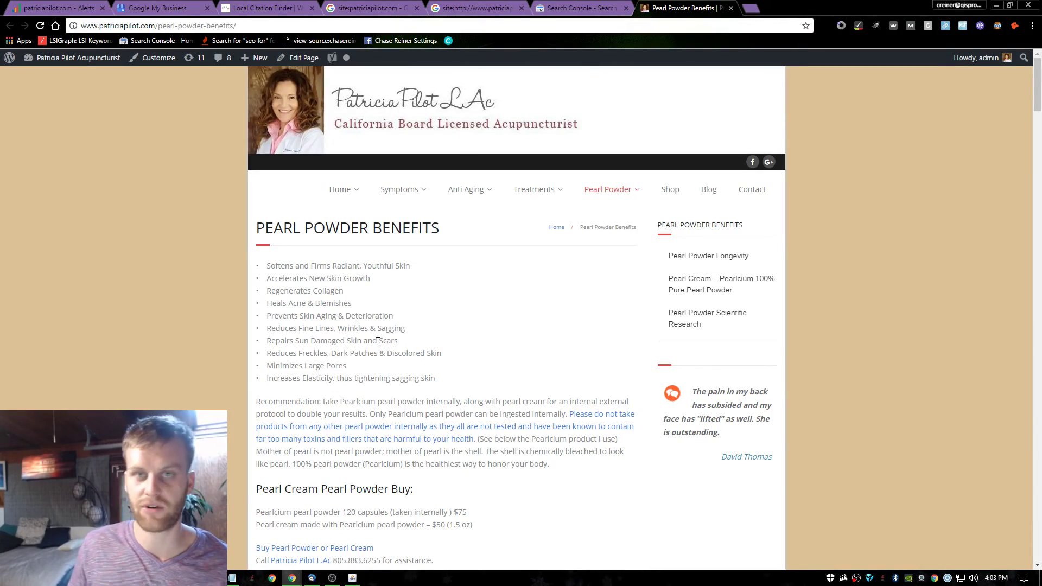
{"action": "scroll", "coordinate": [430, 314], "scroll_direction": "down", "scroll_amount": 15}
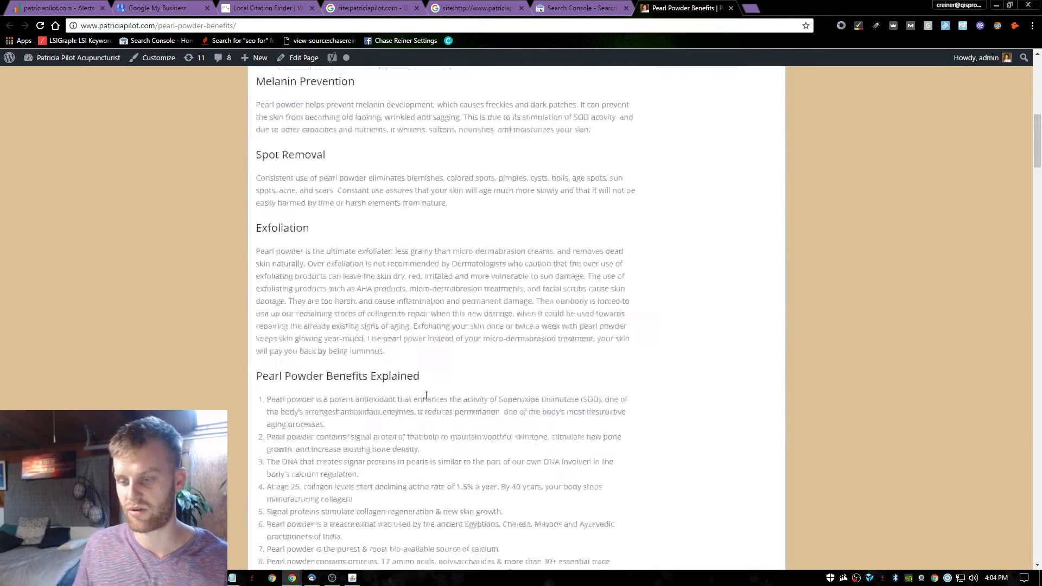
{"action": "scroll", "coordinate": [411, 385], "scroll_direction": "down", "scroll_amount": 20}
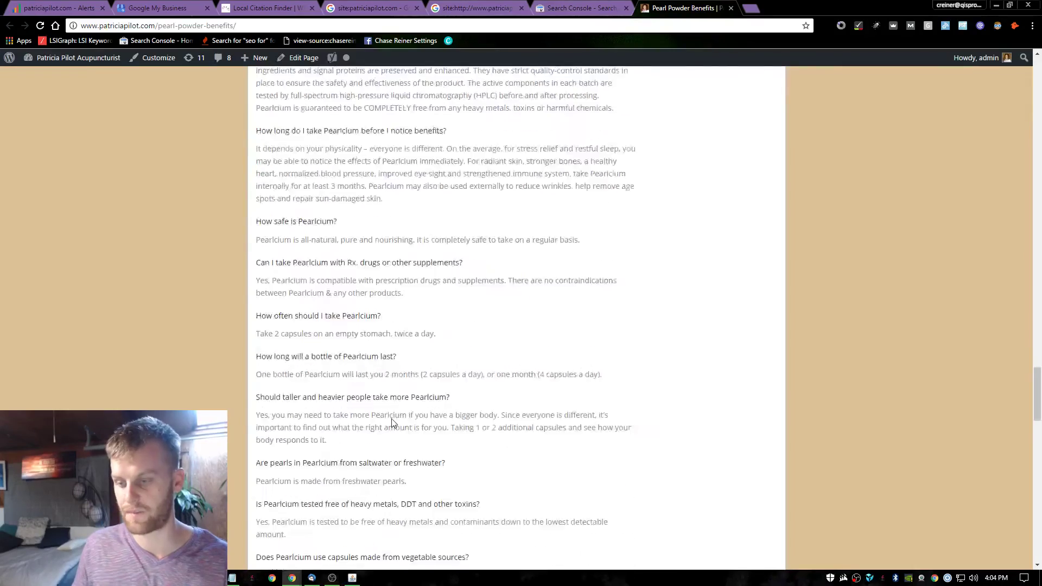
{"action": "scroll", "coordinate": [425, 456], "scroll_direction": "down", "scroll_amount": 6}
{"action": "scroll", "coordinate": [421, 426], "scroll_direction": "up", "scroll_amount": 16}
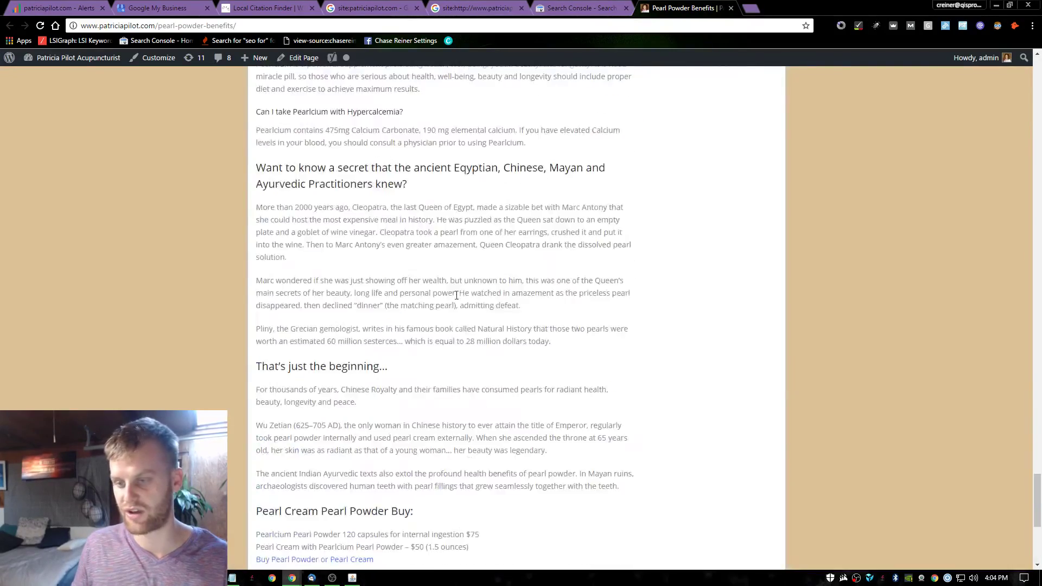
{"action": "triple_click", "coordinate": [456, 296]}
{"action": "left_click", "coordinate": [455, 293]}
{"action": "scroll", "coordinate": [451, 310], "scroll_direction": "up", "scroll_amount": 15}
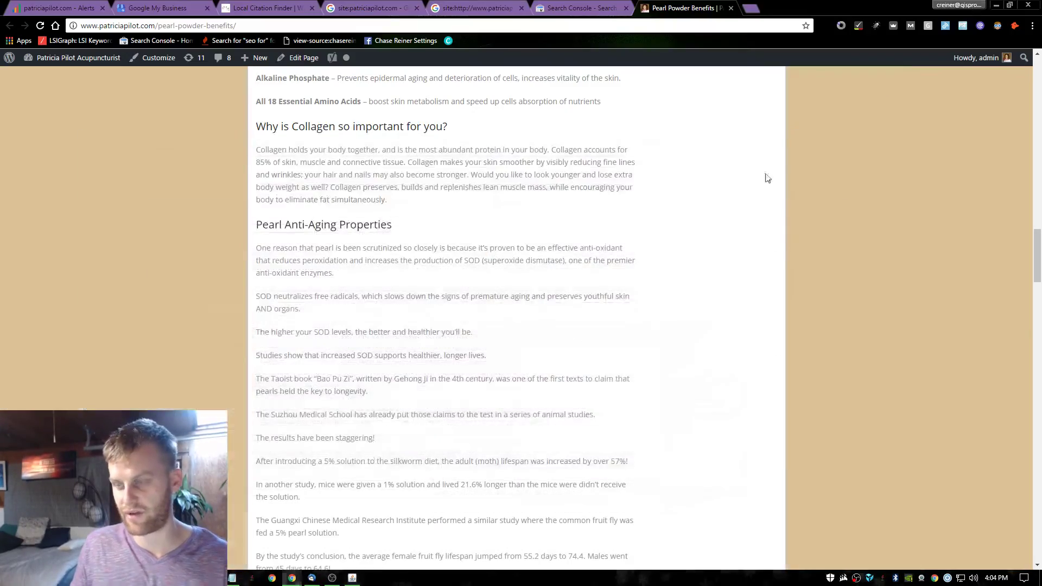
Add 'Getting an email list going with content upgrades' to the Notepad action list.
{"action": "key", "text": "alt+Tab"}
{"action": "key", "text": "alt+Tab"}
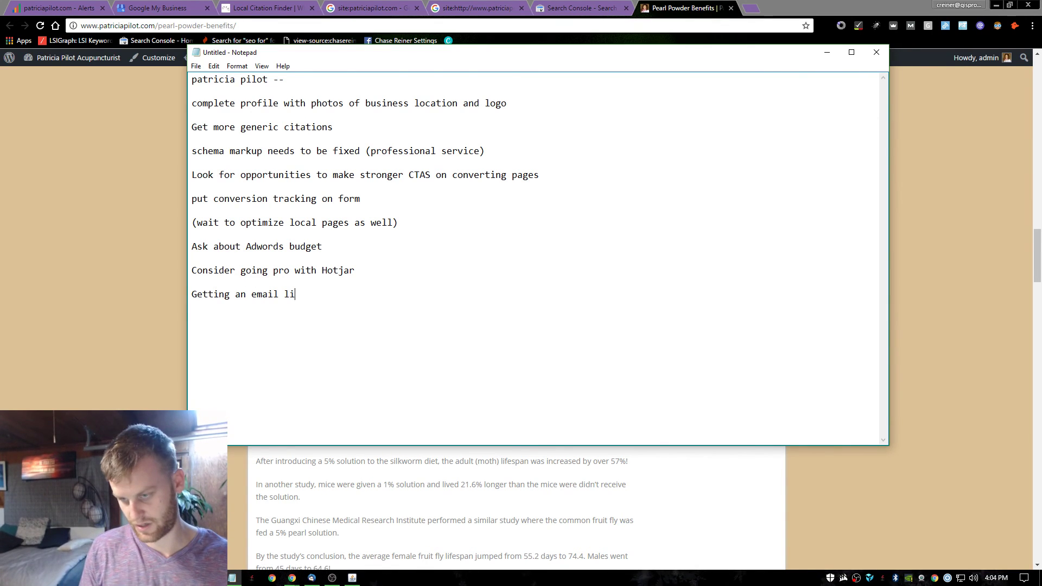
{"action": "type", "text": "st going with conte"}
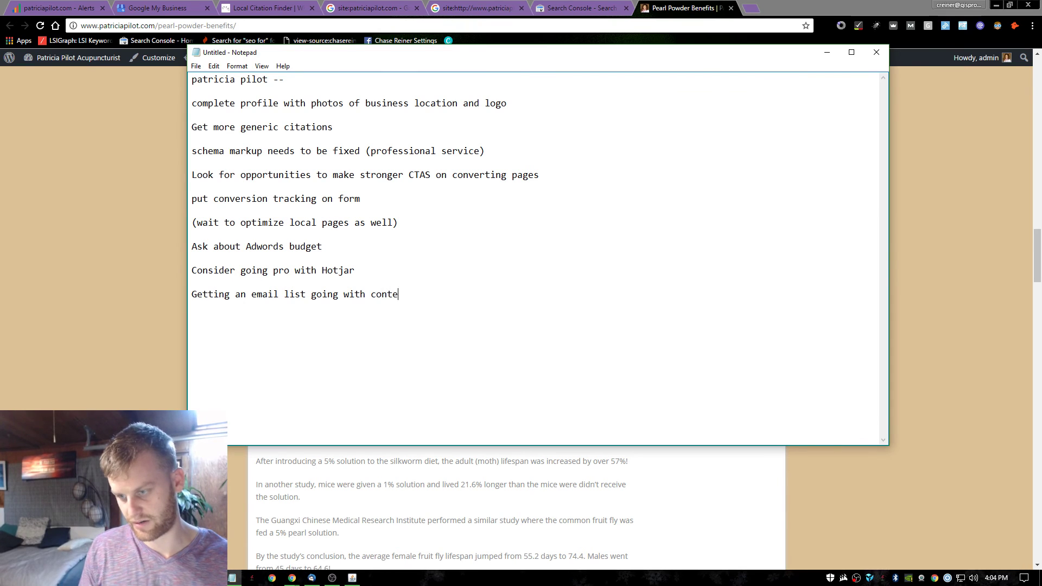
{"action": "type", "text": "pgrades"}
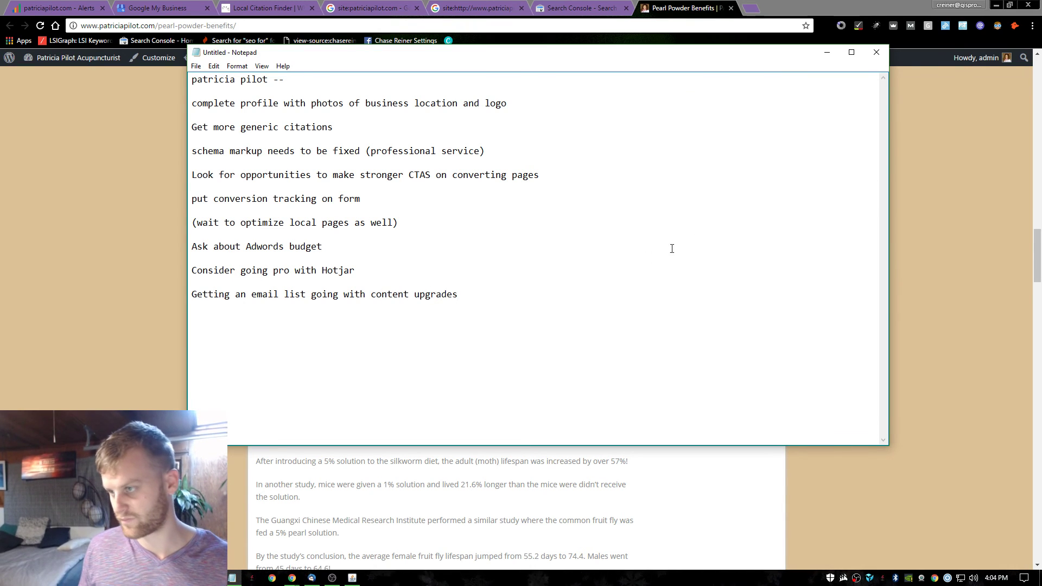
{"action": "left_click", "coordinate": [768, 5]}
Load mailchimp.com in a new browser tab, correcting the mistyped address.
{"action": "left_click", "coordinate": [750, 8]}
{"action": "type", "text": "mailk"}
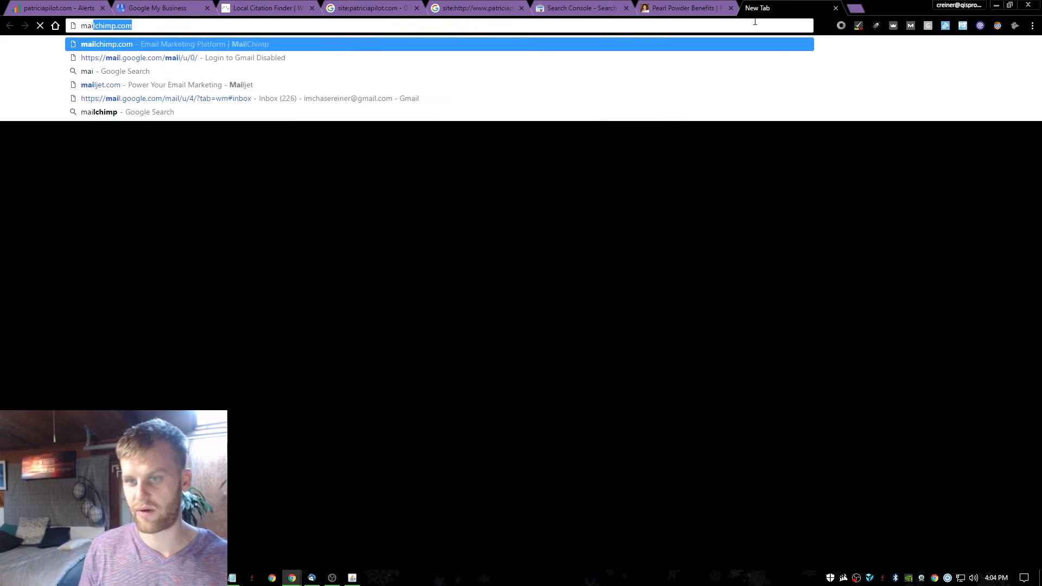
{"action": "key", "text": "Return"}
{"action": "left_click", "coordinate": [684, 8]}
{"action": "left_click", "coordinate": [787, 7]}
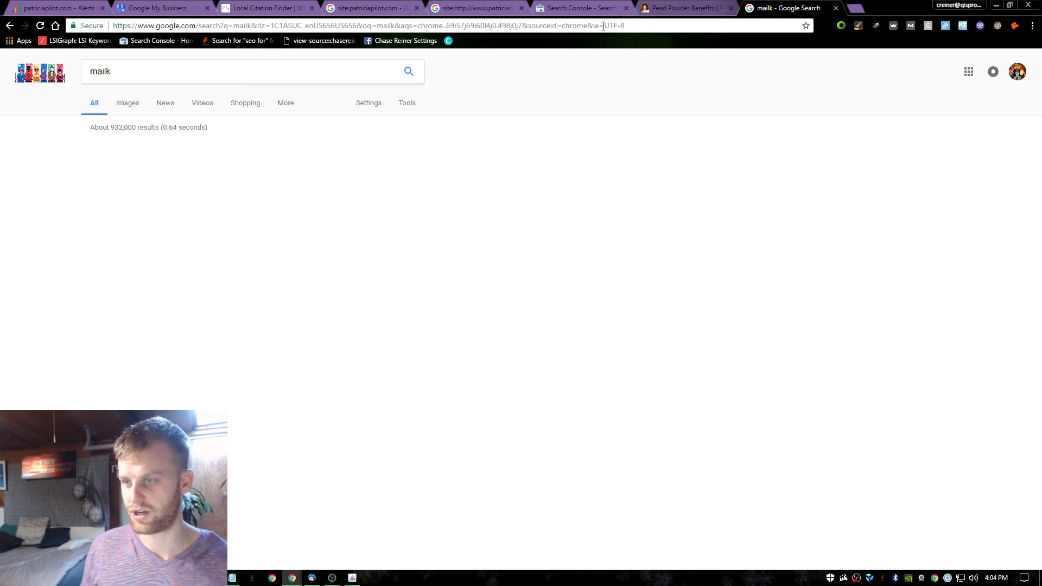
{"action": "left_click", "coordinate": [574, 27]}
{"action": "key", "text": "Return"}
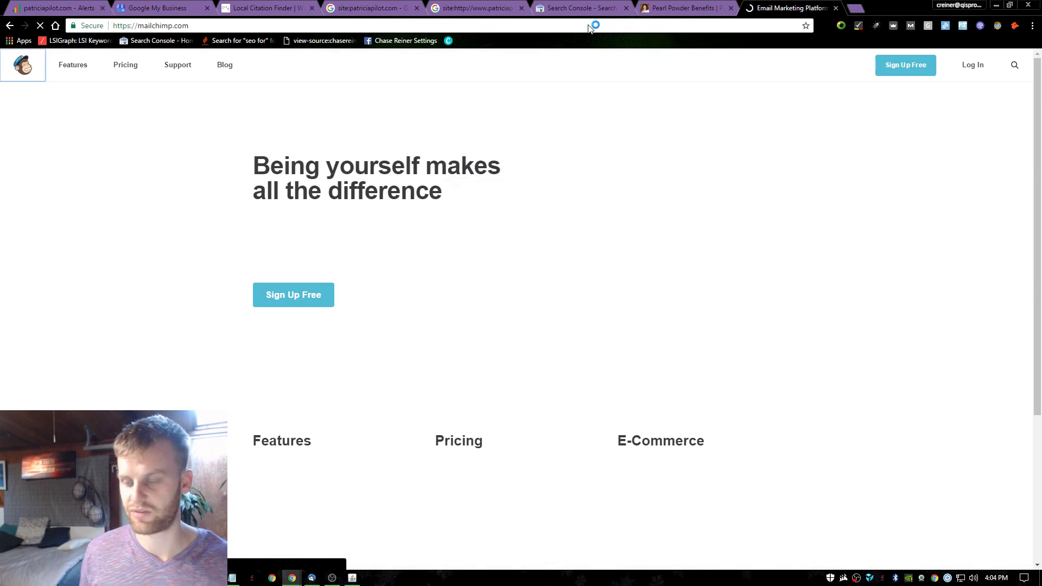
{"action": "key", "text": "alt+Tab"}
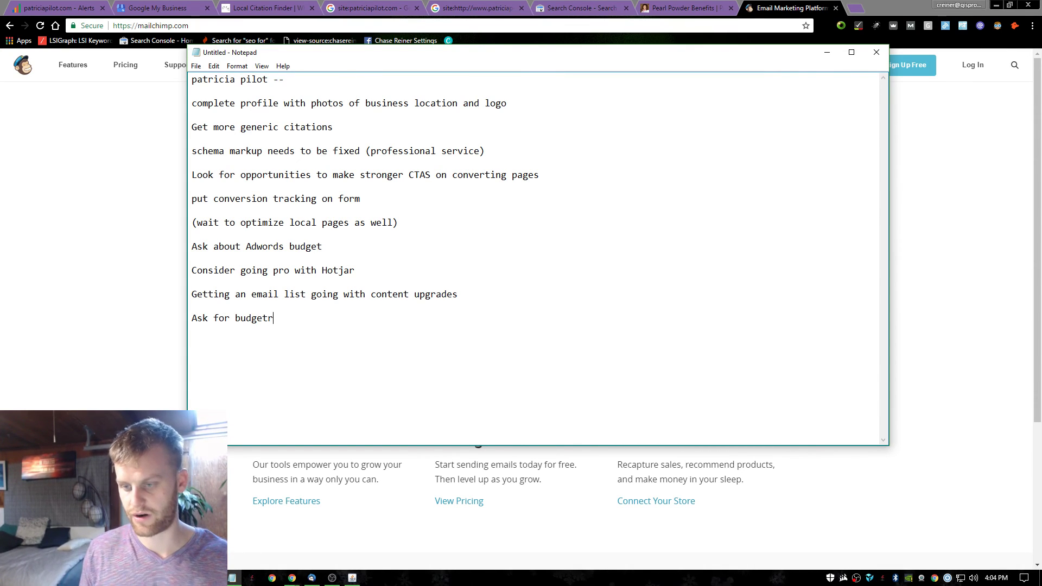
Extend the new Notepad action item so it reads 'Ask for budget for em'.
{"action": "type", "text": "em"}
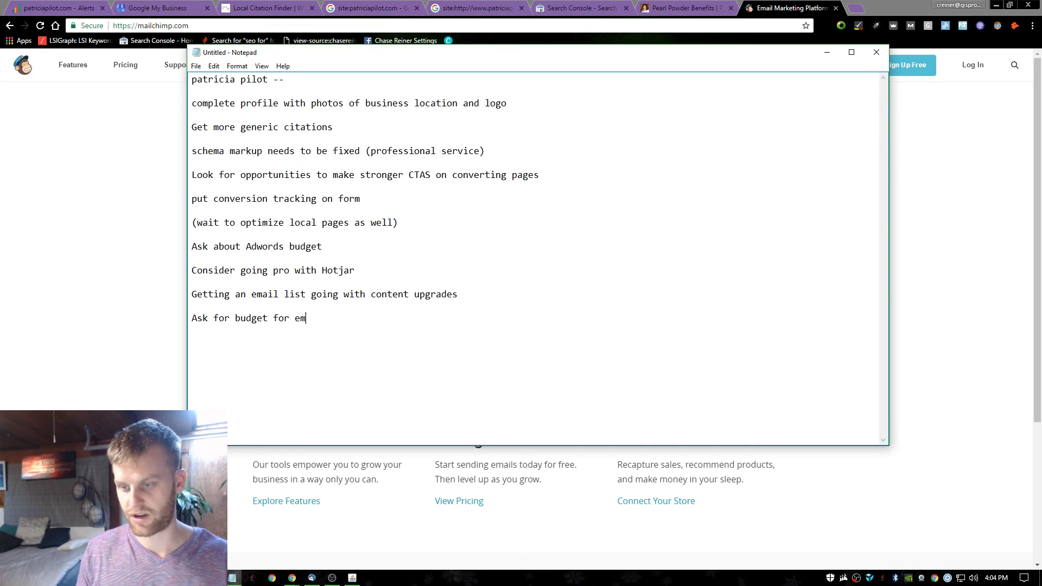
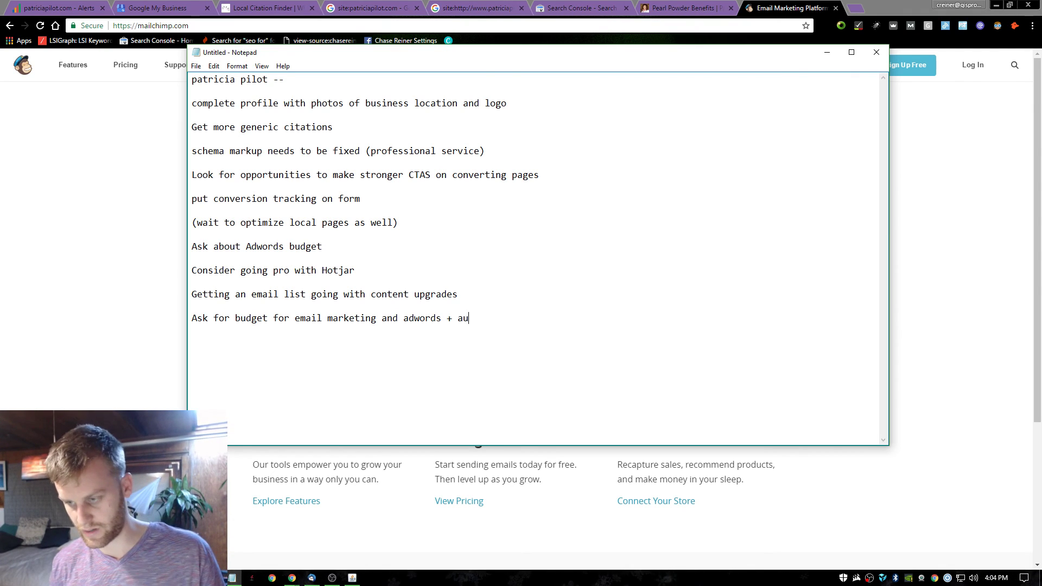
Finish the budget item in Notepad so it ends with '+ automation through social media'.
{"action": "type", "text": "through social media"}
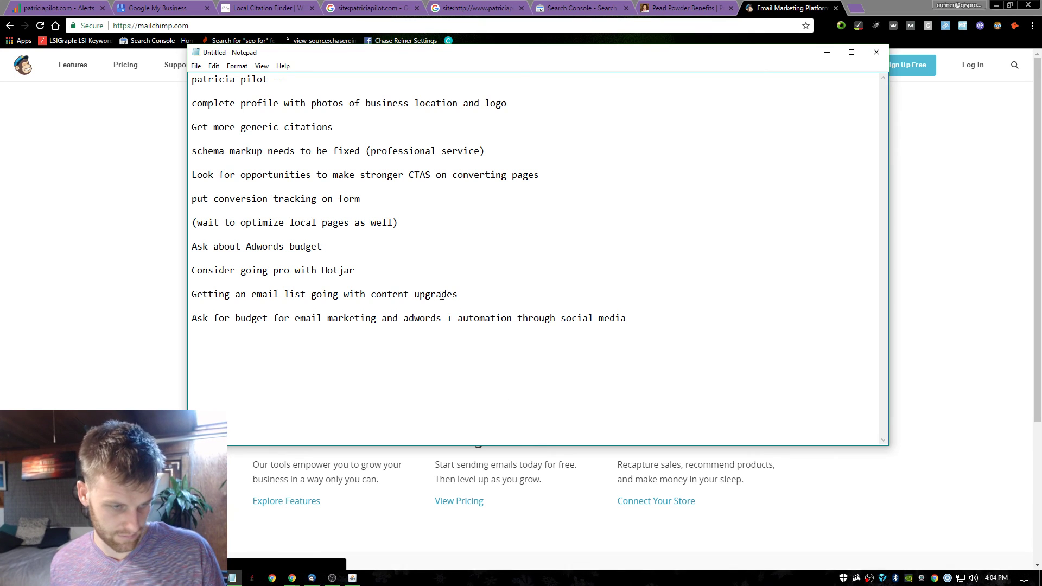
Close the Pearl Powder Benefits tab in Chrome.
{"action": "left_click", "coordinate": [763, 6]}
{"action": "key", "text": "ctrl+shift+Tab"}
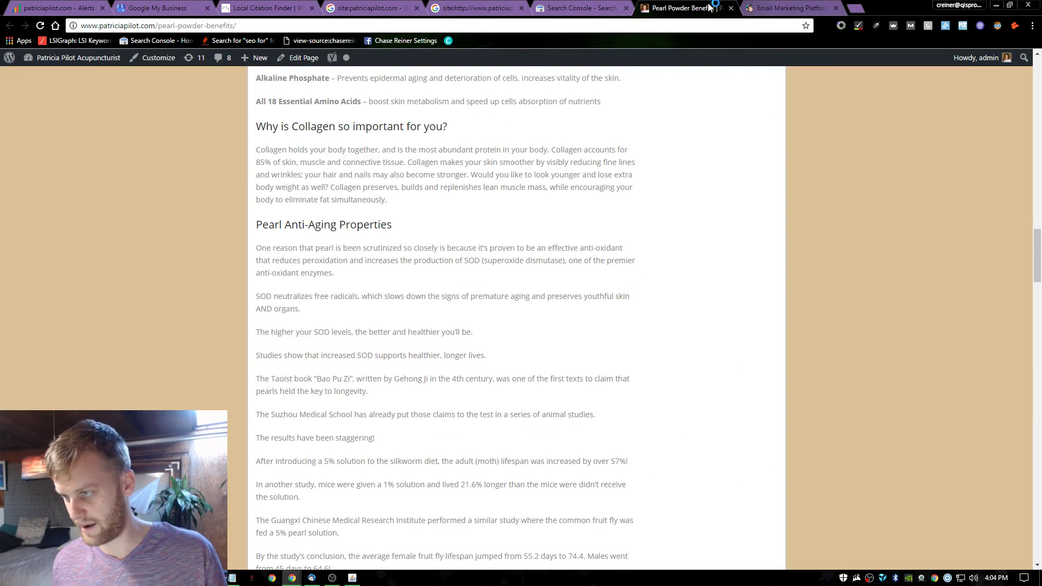
{"action": "key", "text": "ctrl+shift+Tab"}
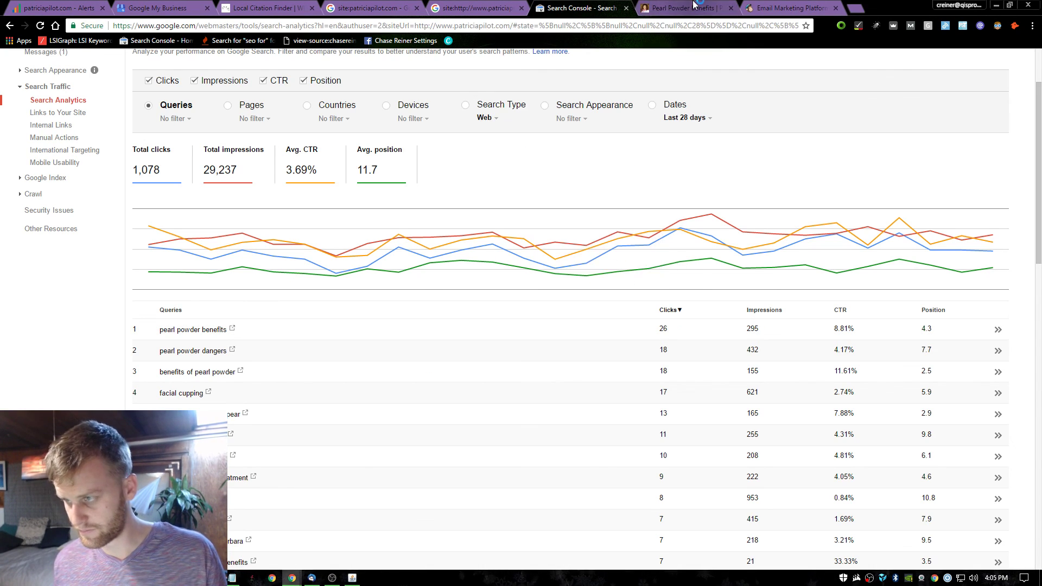
{"action": "left_click", "coordinate": [701, 10]}
{"action": "scroll", "coordinate": [606, 364], "scroll_direction": "up", "scroll_amount": 20}
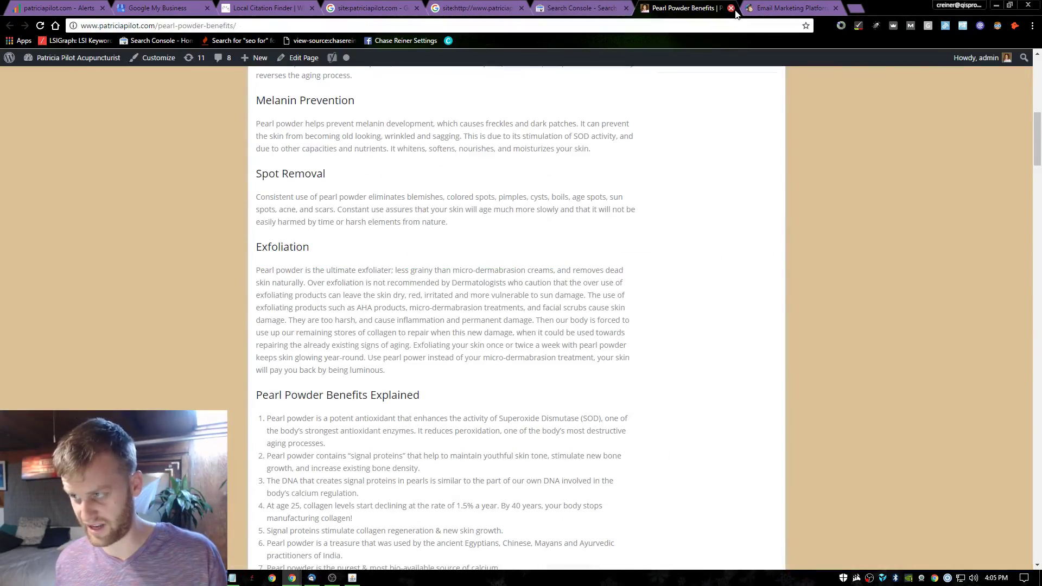
{"action": "left_click", "coordinate": [731, 8]}
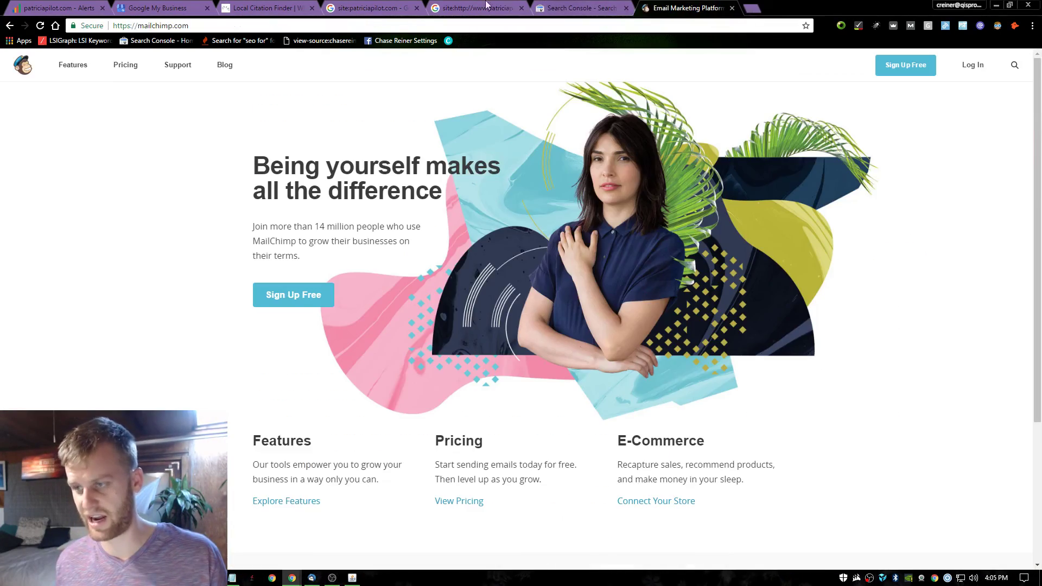
Return to the Local Citation Finder results for acupuncture santa barbara.
{"action": "key", "text": "ctrl+shift+Tab"}
{"action": "key", "text": "ctrl+shift+Tab"}
{"action": "key", "text": "ctrl+shift+Tab"}
{"action": "key", "text": "ctrl+shift+Tab"}
{"action": "scroll", "coordinate": [356, 256], "scroll_direction": "down", "scroll_amount": 1}
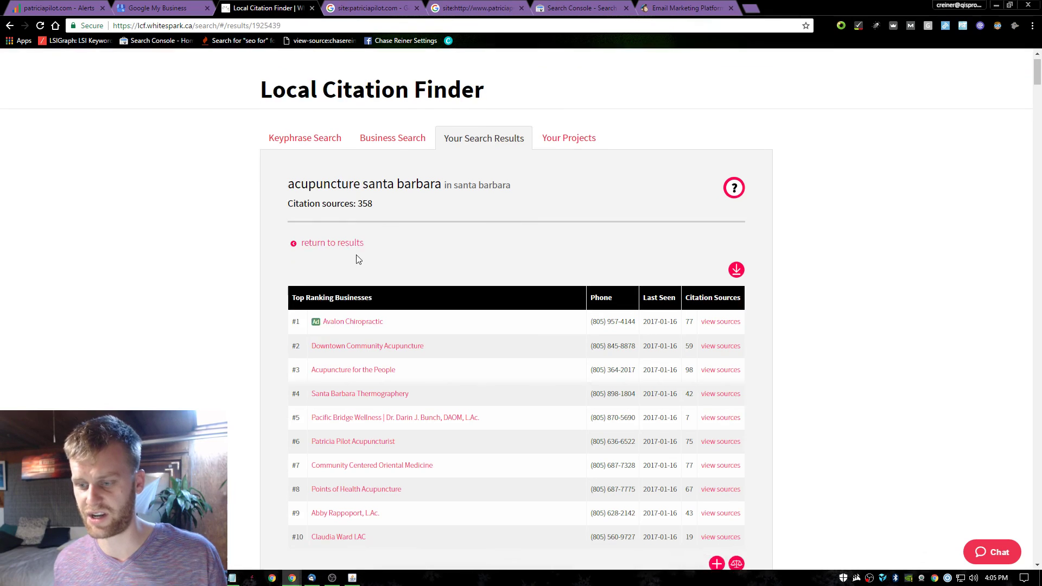
{"action": "scroll", "coordinate": [309, 132], "scroll_direction": "up", "scroll_amount": 1}
{"action": "key", "text": "alt+Tab"}
{"action": "left_click", "coordinate": [76, 199]}
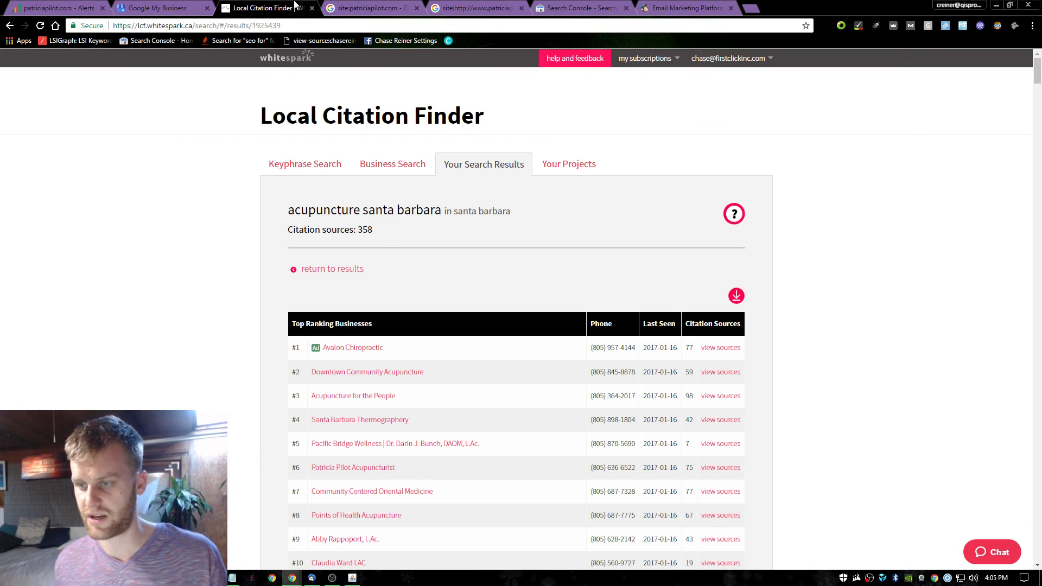
{"action": "left_click", "coordinate": [391, 10]}
{"action": "left_click", "coordinate": [478, 9]}
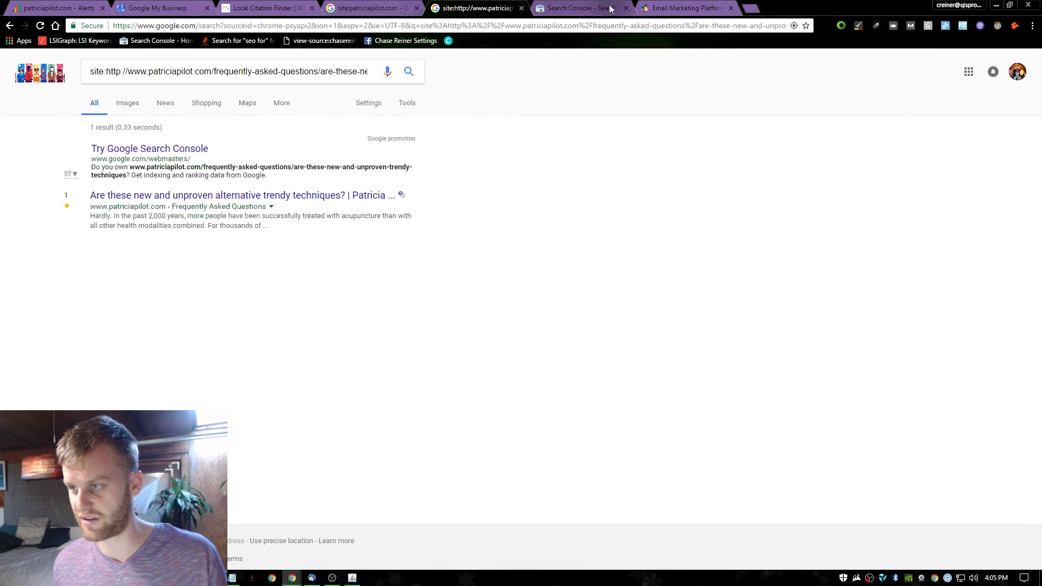
{"action": "left_click", "coordinate": [610, 8]}
{"action": "left_click", "coordinate": [681, 8]}
{"action": "left_click", "coordinate": [378, 7]}
{"action": "left_click", "coordinate": [267, 6]}
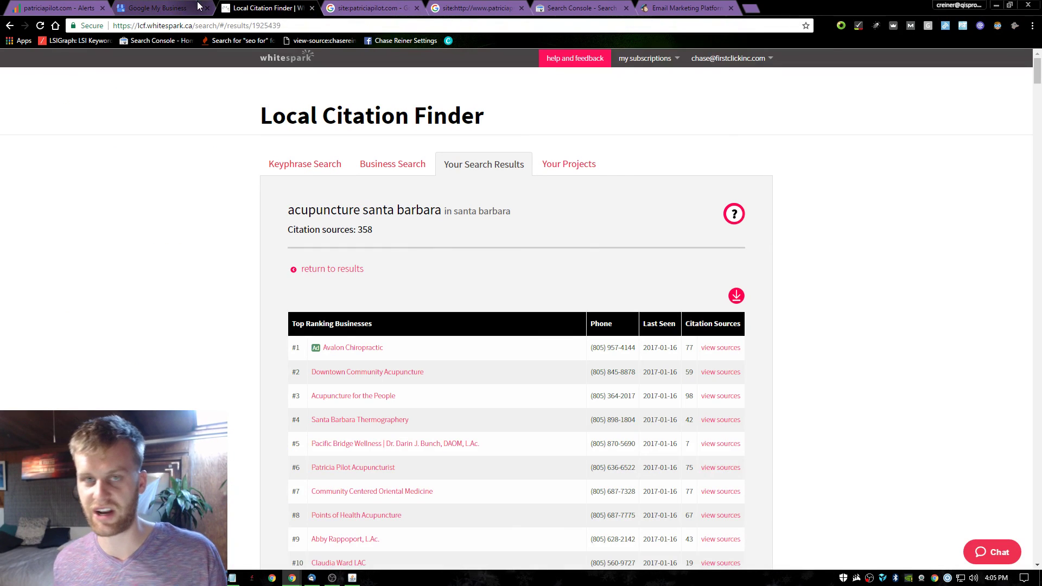
{"action": "left_click", "coordinate": [750, 8]}
{"action": "type", "text": "patr"}
{"action": "key", "text": "Return"}
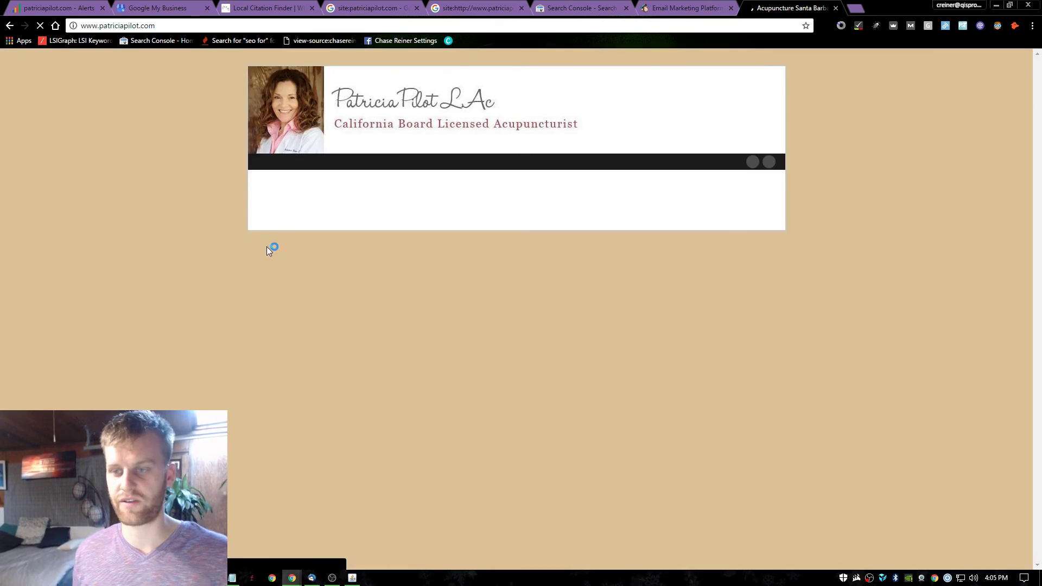
{"action": "scroll", "coordinate": [325, 244], "scroll_direction": "down", "scroll_amount": 12}
{"action": "scroll", "coordinate": [484, 276], "scroll_direction": "up", "scroll_amount": 5}
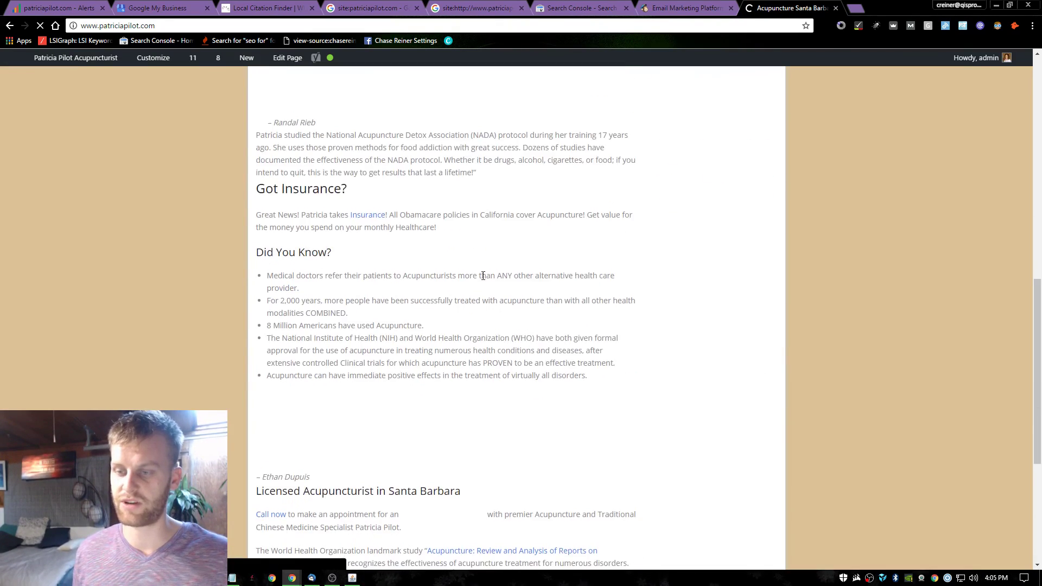
{"action": "scroll", "coordinate": [484, 276], "scroll_direction": "up", "scroll_amount": 6}
{"action": "scroll", "coordinate": [418, 102], "scroll_direction": "down", "scroll_amount": 10}
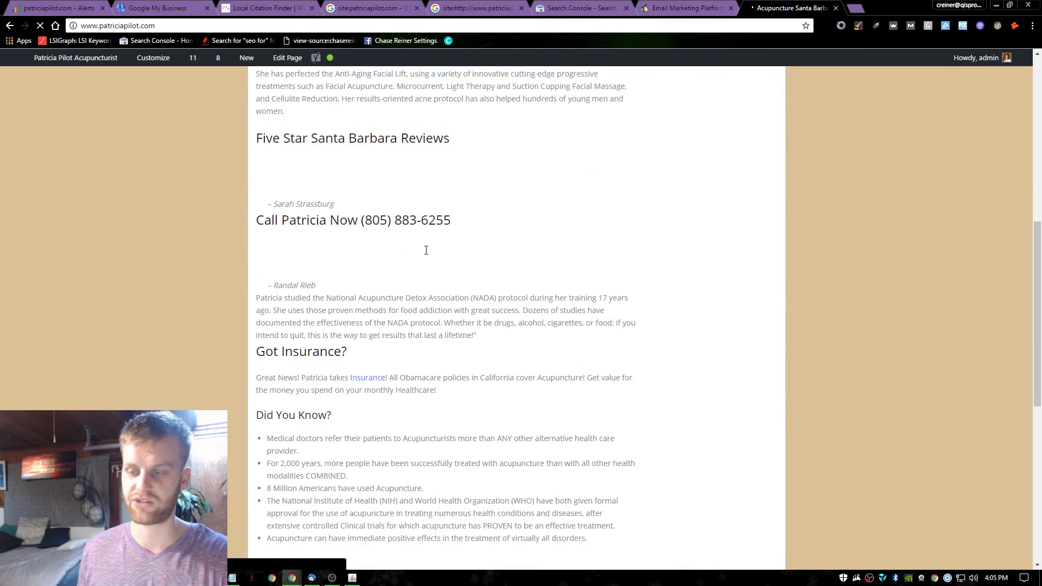
{"action": "scroll", "coordinate": [406, 282], "scroll_direction": "up", "scroll_amount": 15}
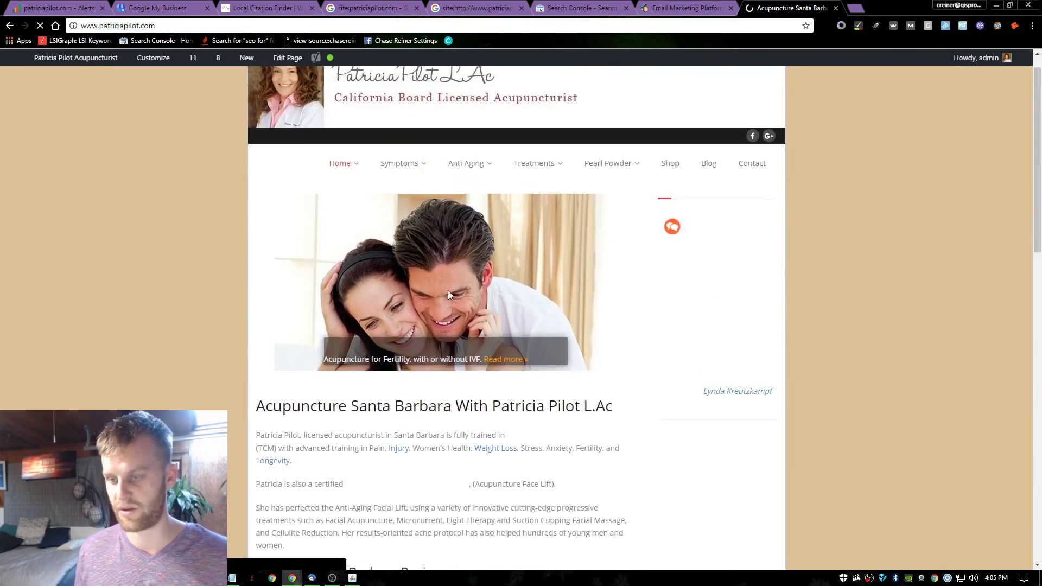
{"action": "scroll", "coordinate": [305, 177], "scroll_direction": "down", "scroll_amount": 5}
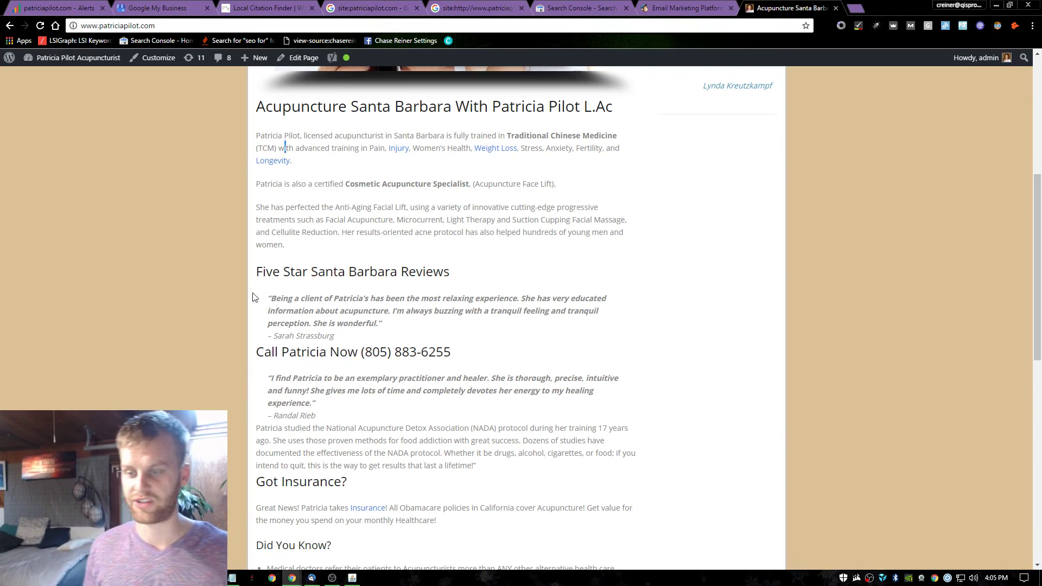
Review the homepage testimonials, insurance and 'Did You Know?' sections.
{"action": "scroll", "coordinate": [277, 218], "scroll_direction": "down", "scroll_amount": 12}
{"action": "scroll", "coordinate": [266, 244], "scroll_direction": "up", "scroll_amount": 8}
{"action": "scroll", "coordinate": [266, 244], "scroll_direction": "up", "scroll_amount": 10}
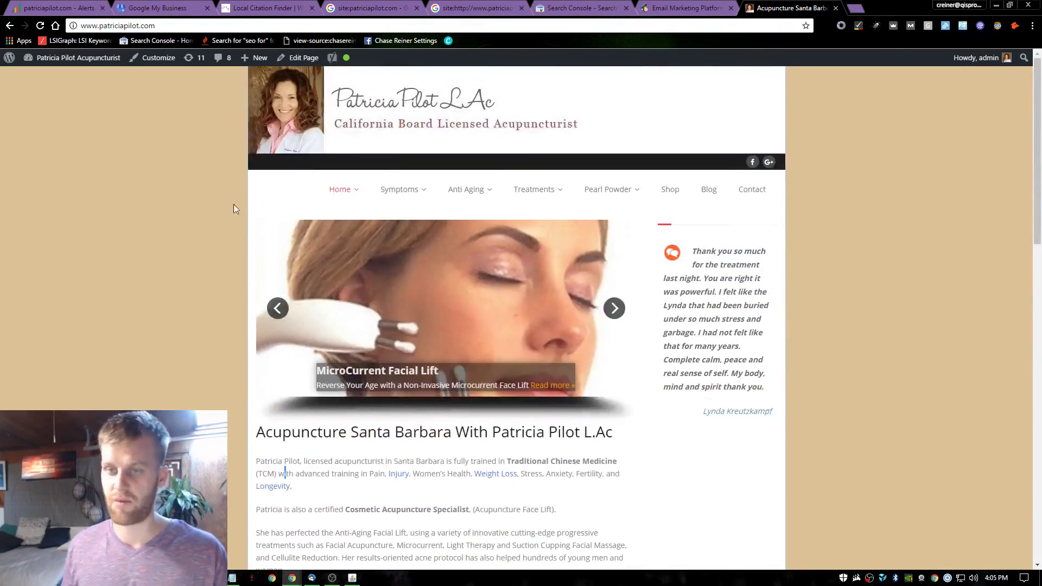
{"action": "scroll", "coordinate": [561, 176], "scroll_direction": "down", "scroll_amount": 5}
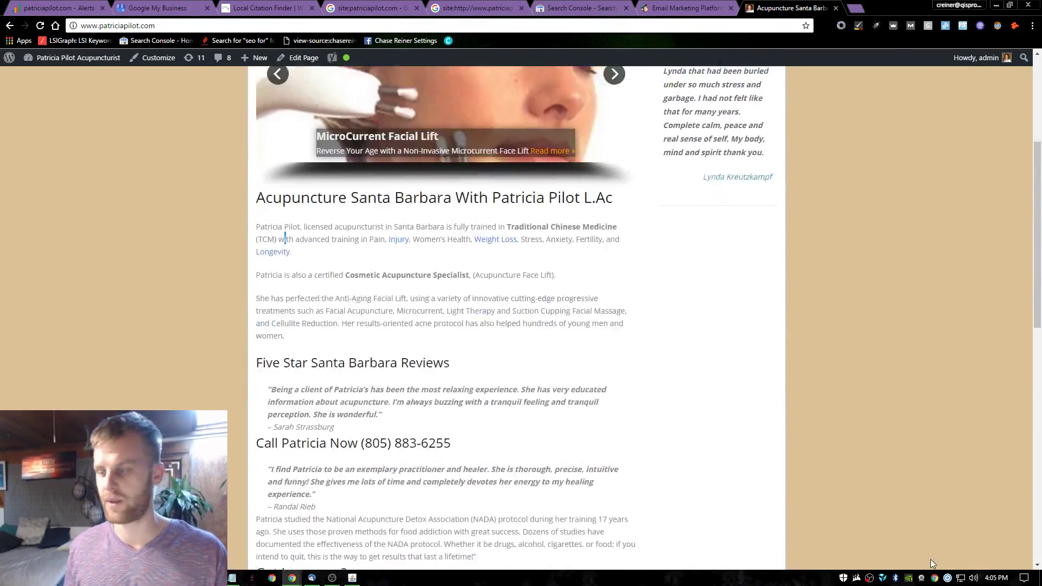
{"action": "scroll", "coordinate": [516, 216], "scroll_direction": "down", "scroll_amount": 12}
{"action": "double_click", "coordinate": [516, 216]}
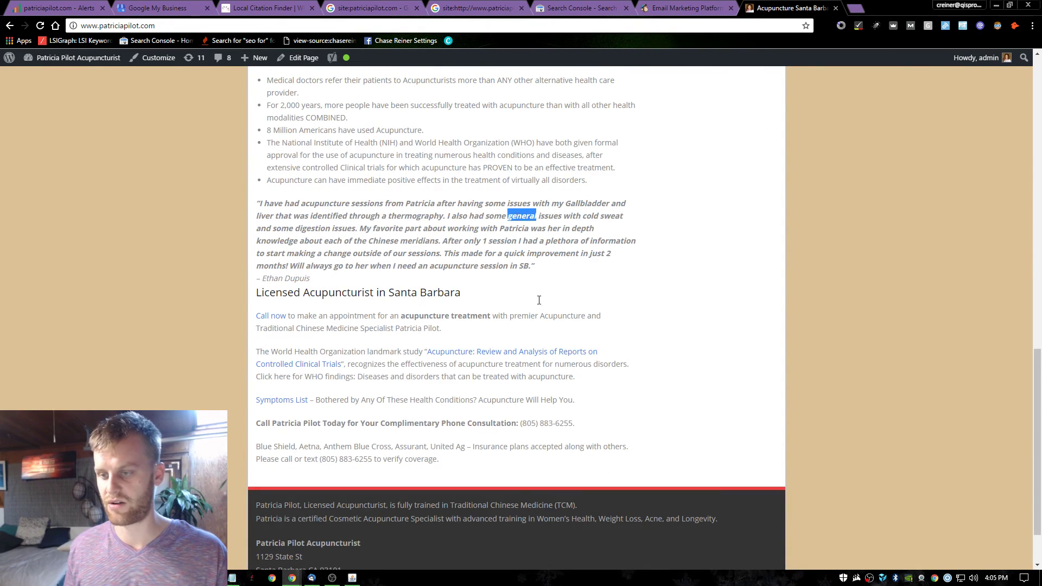
{"action": "left_click", "coordinate": [536, 216]}
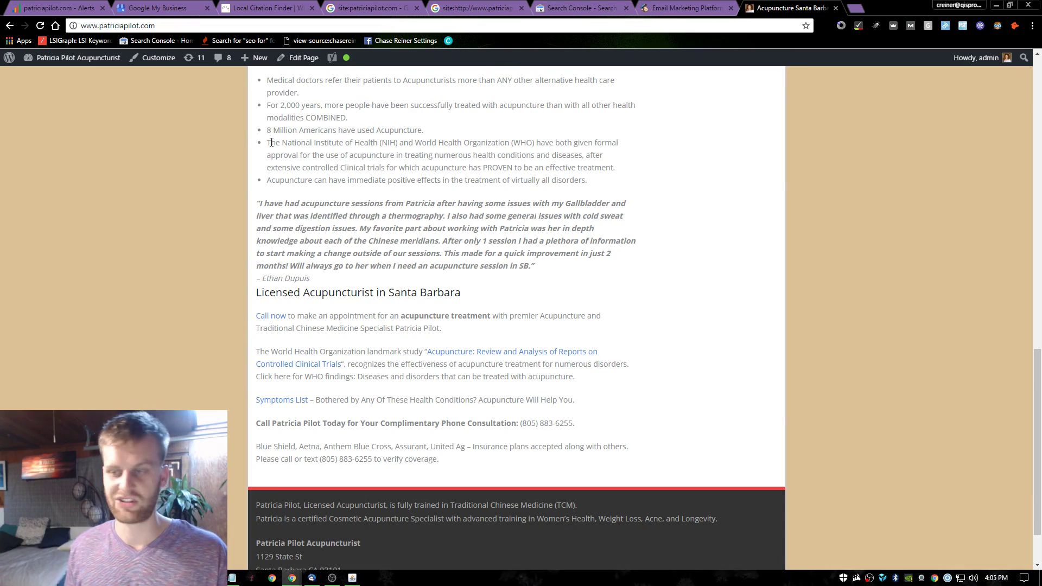
{"action": "scroll", "coordinate": [298, 290], "scroll_direction": "up", "scroll_amount": 15}
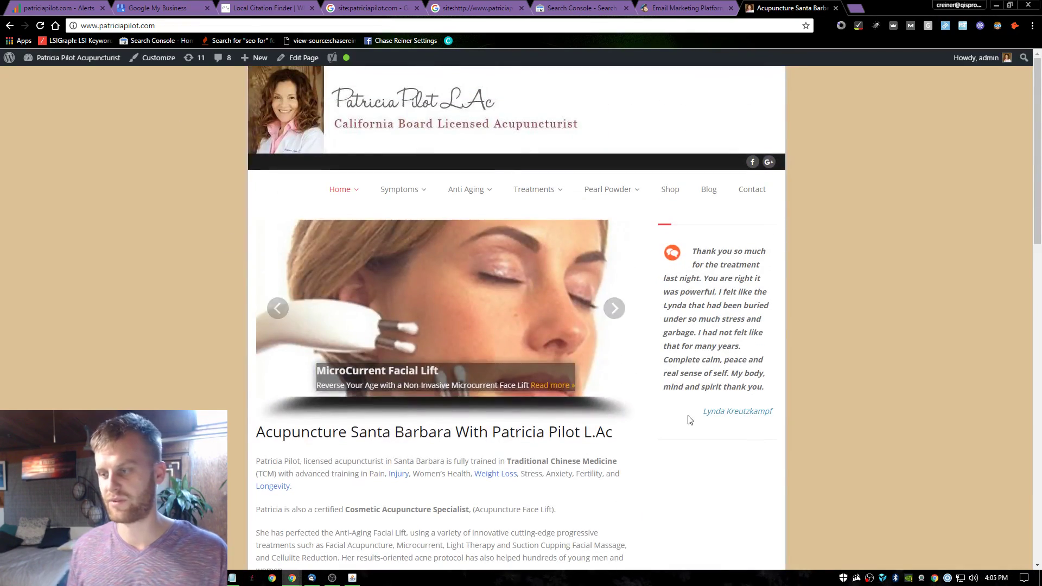
{"action": "scroll", "coordinate": [581, 187], "scroll_direction": "down", "scroll_amount": 15}
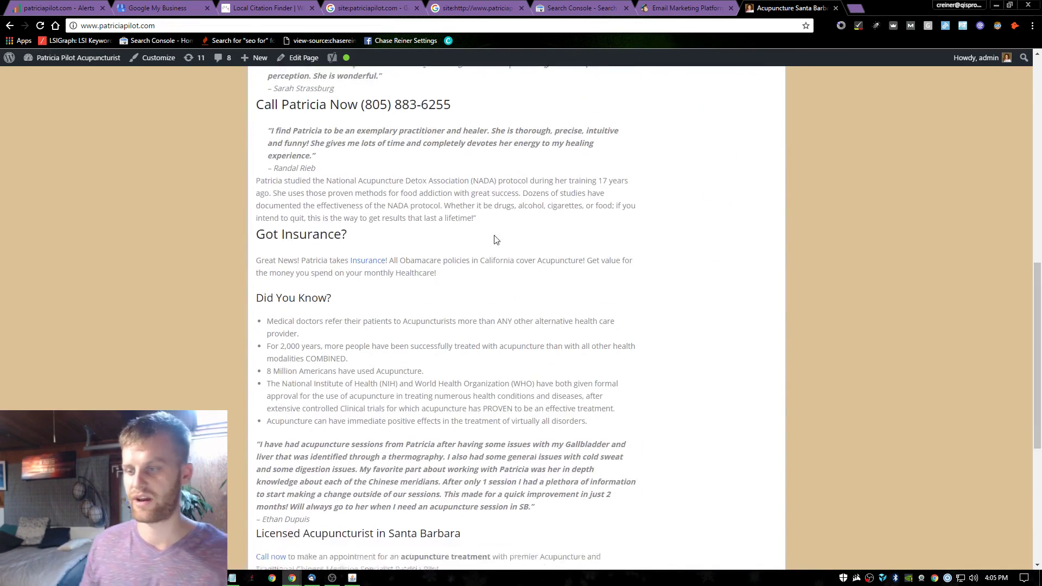
{"action": "scroll", "coordinate": [492, 286], "scroll_direction": "up", "scroll_amount": 15}
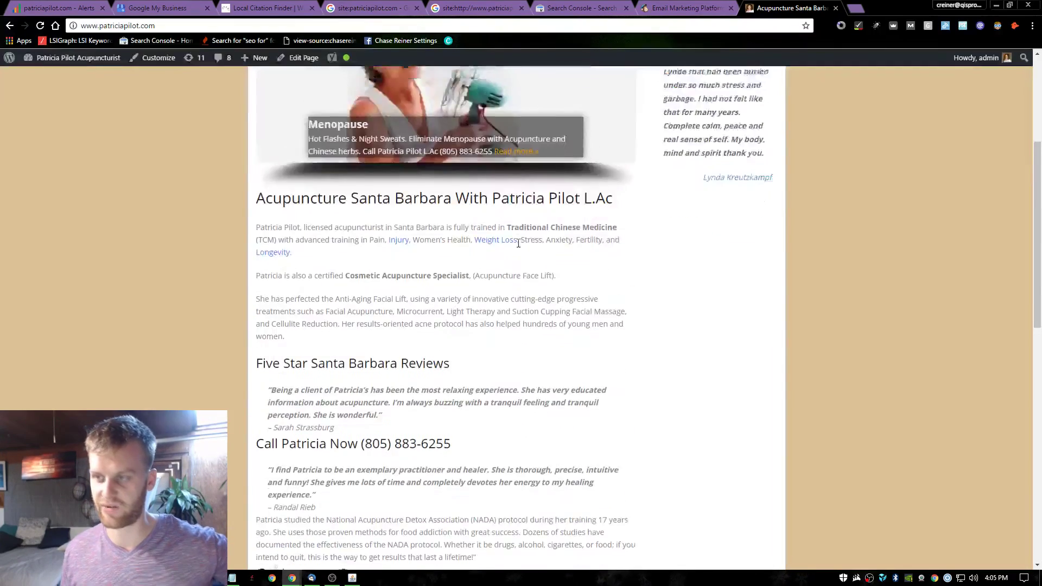
Close the homepage, MailChimp, Search Console and both site: search tabs, showing Google My Business locations.
{"action": "left_click", "coordinate": [836, 8]}
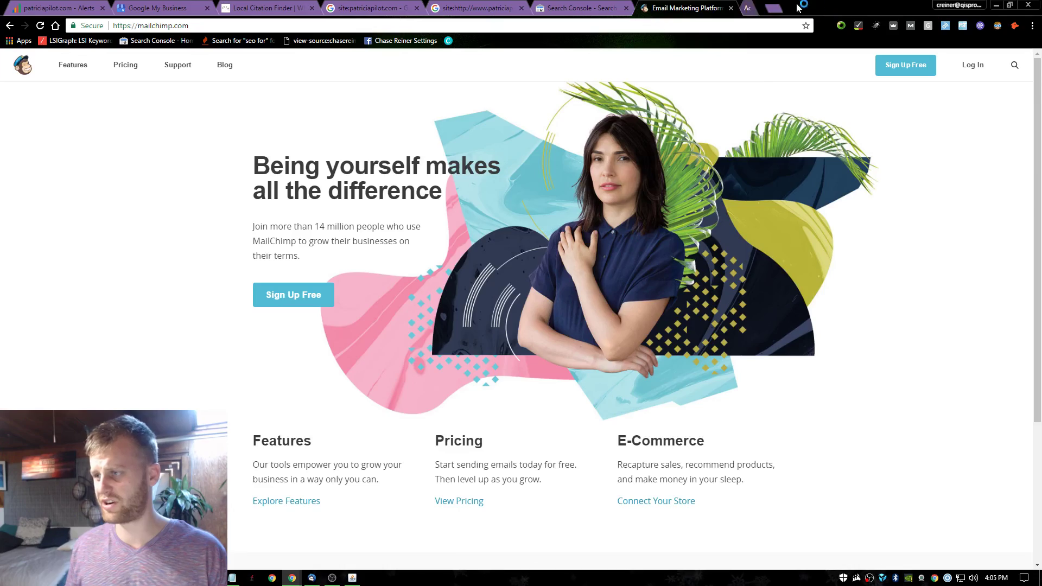
{"action": "left_click", "coordinate": [622, 6]}
{"action": "left_click", "coordinate": [692, 8]}
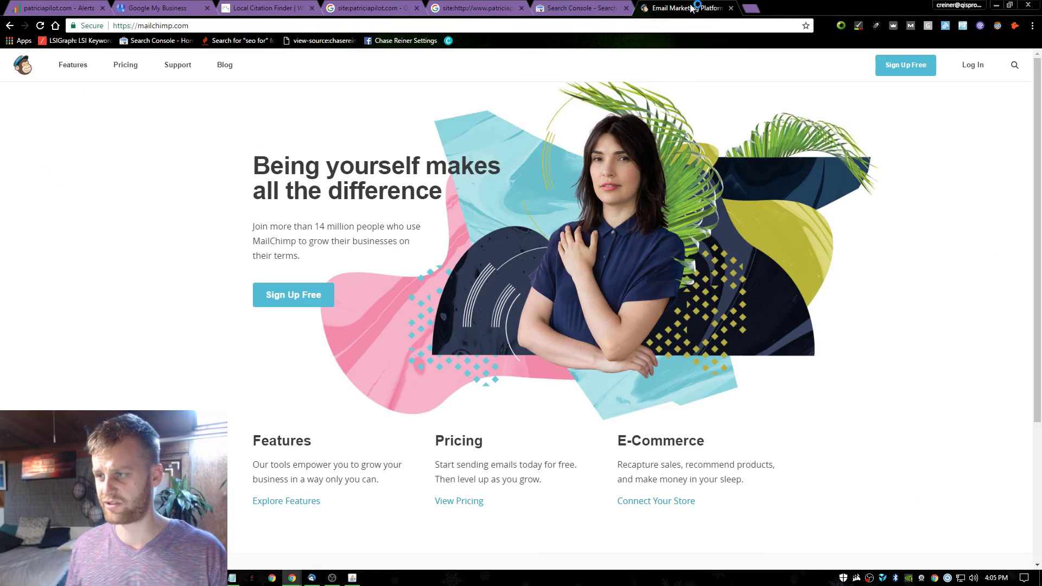
{"action": "left_click", "coordinate": [732, 9]}
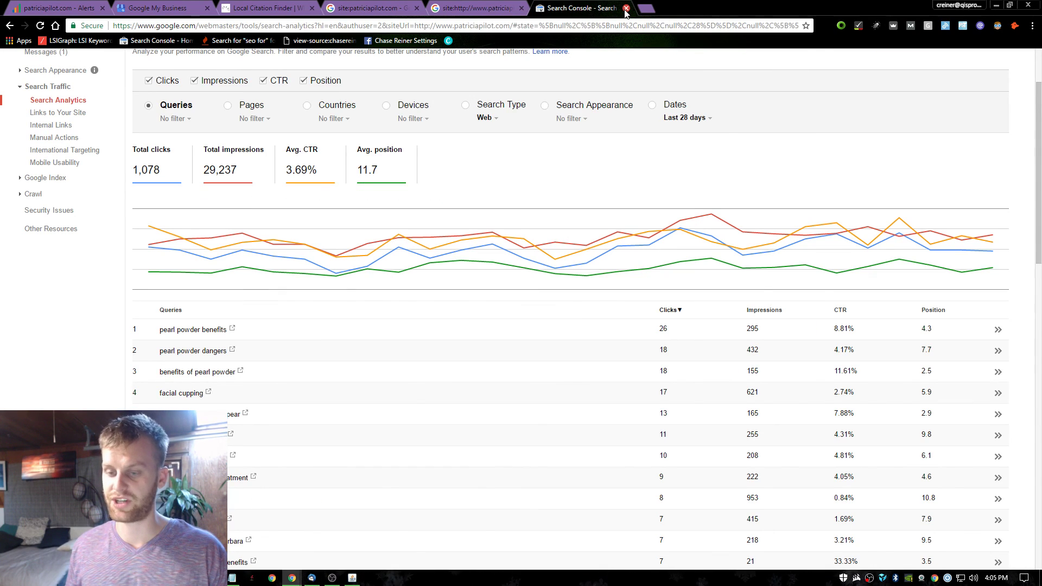
{"action": "left_click", "coordinate": [626, 8]}
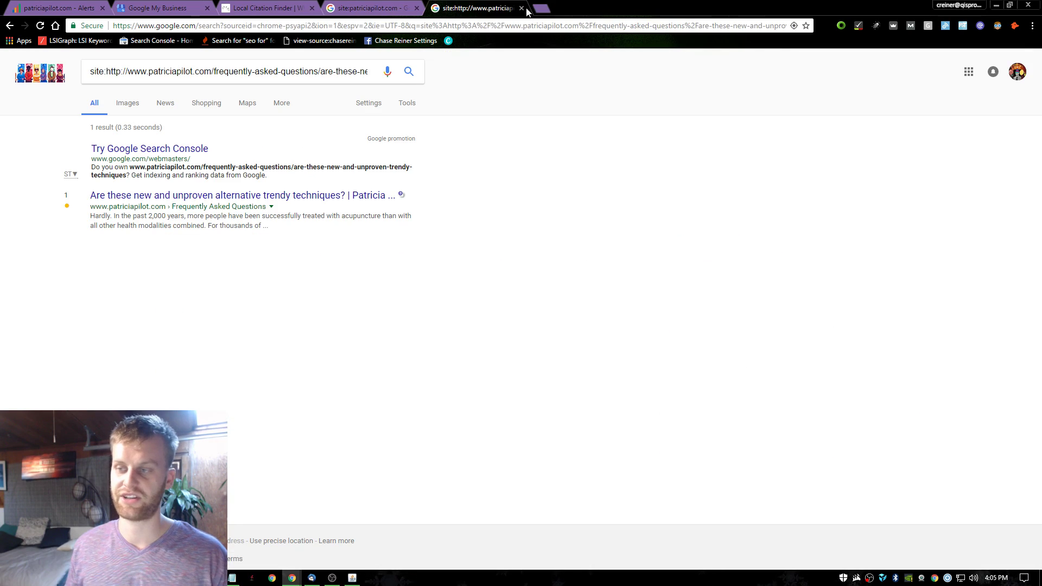
{"action": "left_click", "coordinate": [521, 8]}
{"action": "left_click", "coordinate": [416, 8]}
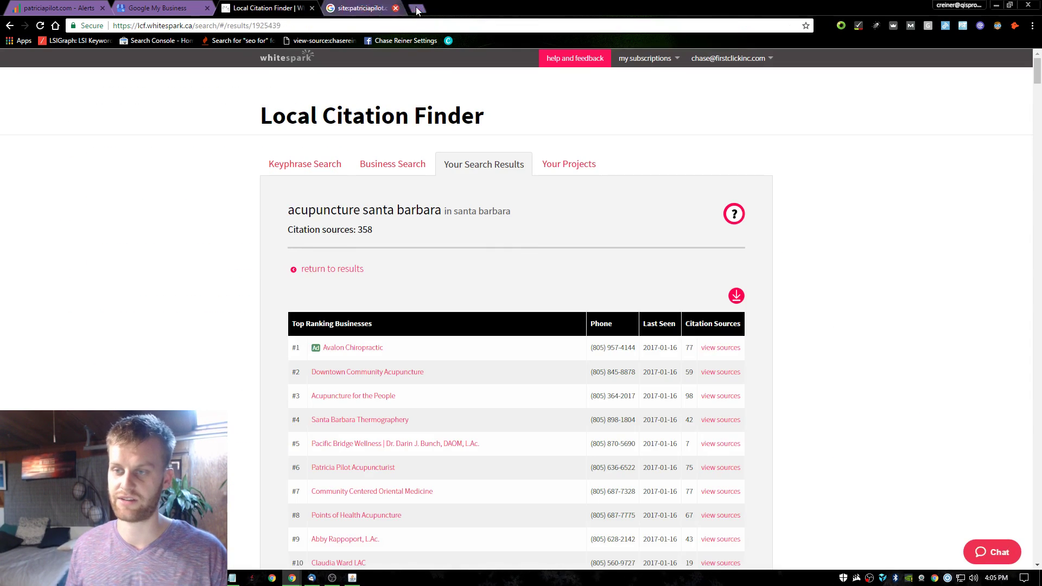
{"action": "left_click", "coordinate": [140, 8]}
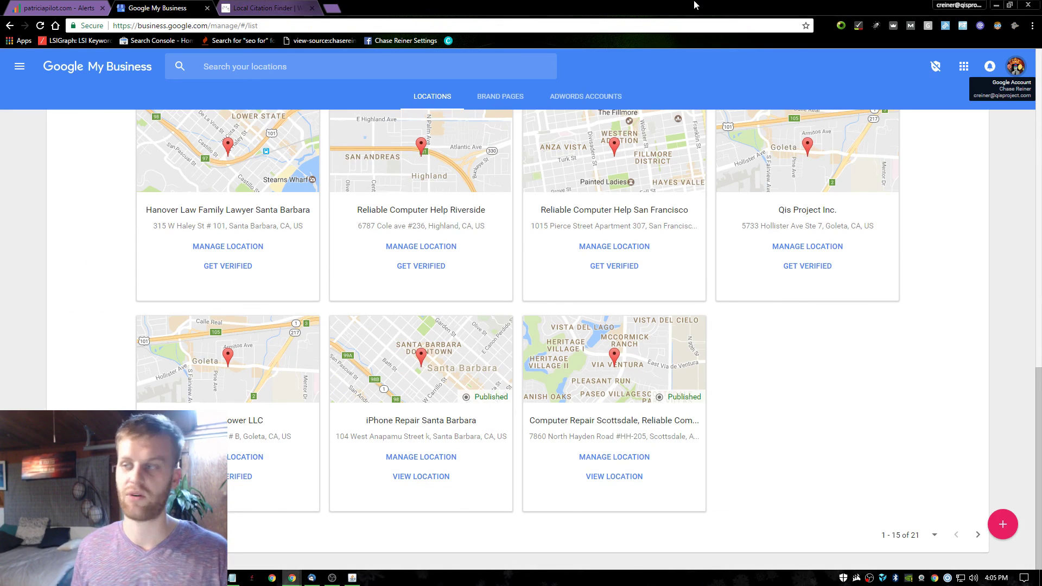